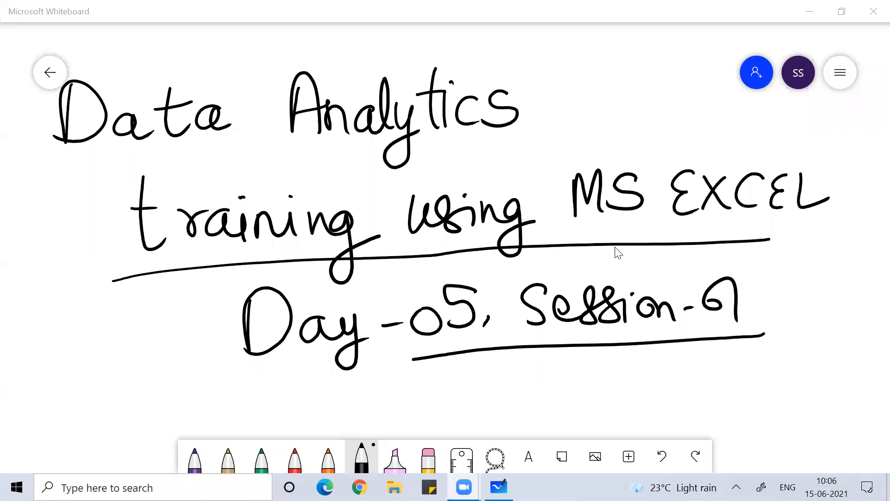
# Launch Excel from the Run box by entering excel
pyautogui.press('super+r')
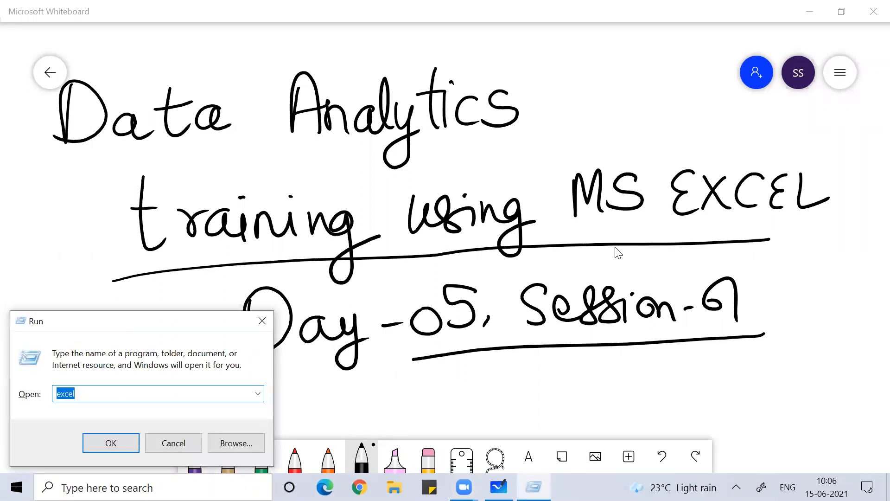
pyautogui.press('Return')
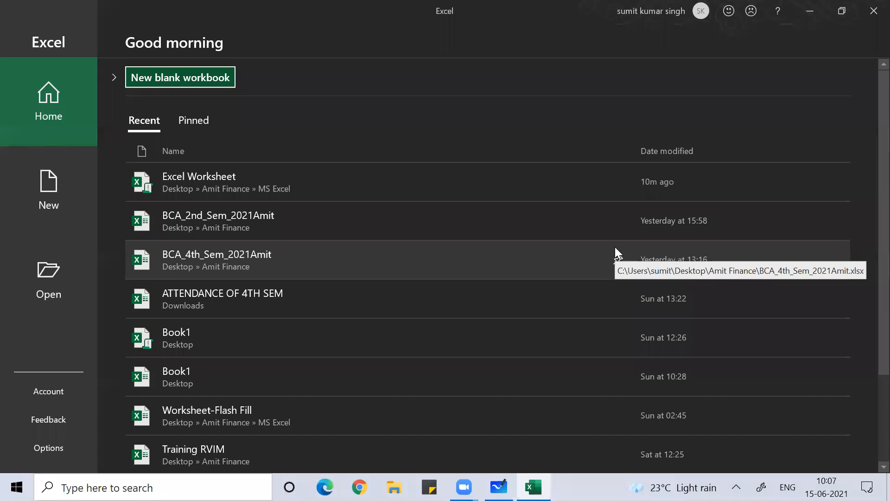
# Start a new blank workbook and move around its empty grid
pyautogui.press('Return')
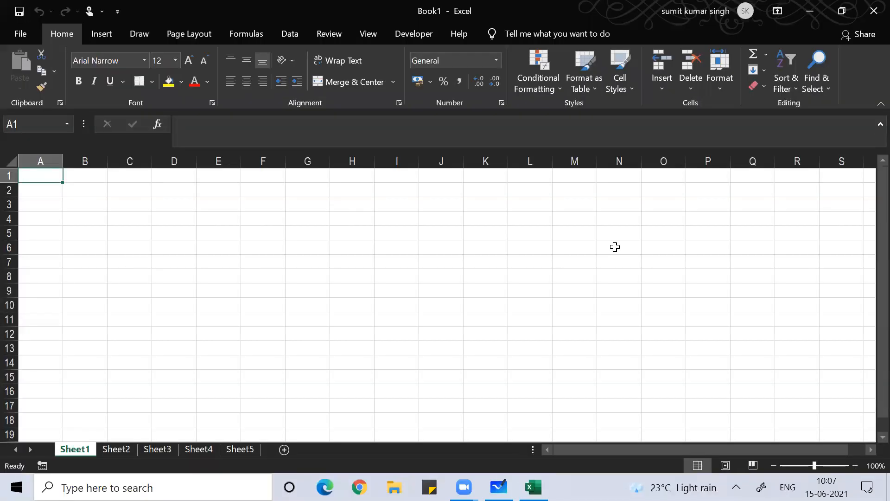
pyautogui.press('Down')
pyautogui.press('Down')
pyautogui.press('Down')
pyautogui.press('Down')
pyautogui.press('Down')
pyautogui.press('Right')
pyautogui.press('Right')
pyautogui.press('Right')
pyautogui.press('Right')
pyautogui.press('Right')
pyautogui.press('Right')
pyautogui.press('Right')
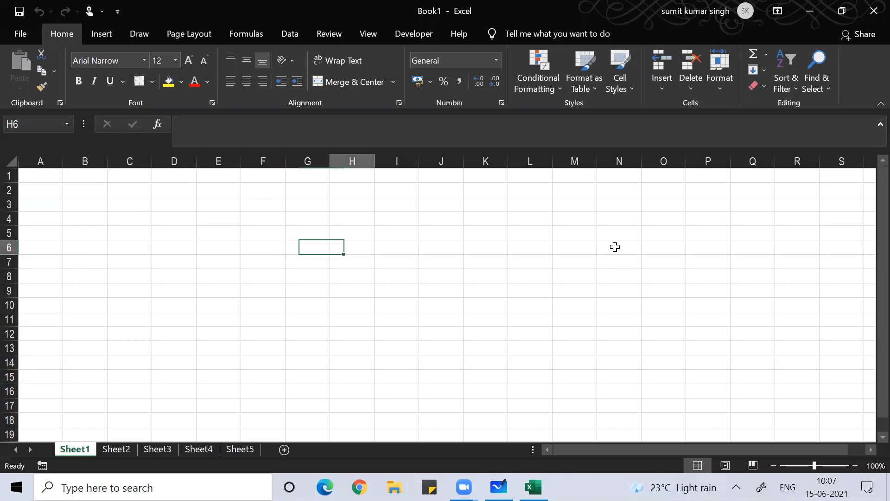
pyautogui.press('Right')
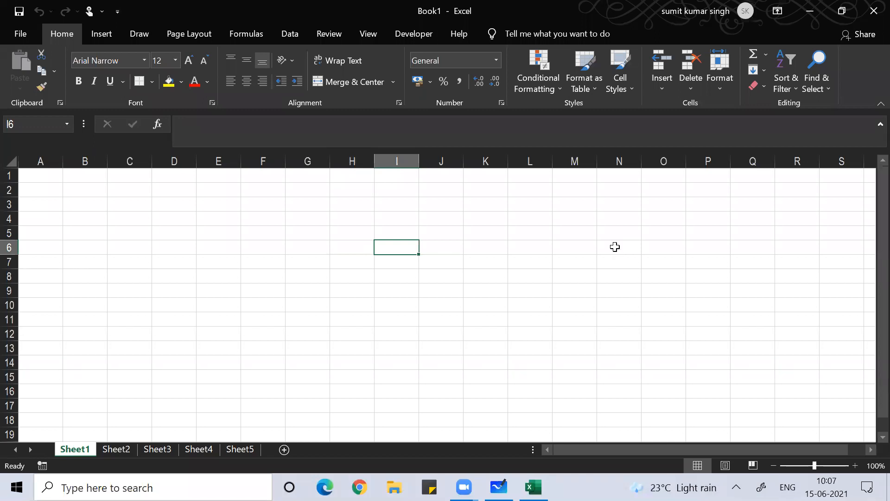
# Open the Excel Worksheet workbook from the recent files list
pyautogui.press('alt')
pyautogui.press('f')
pyautogui.press('o')
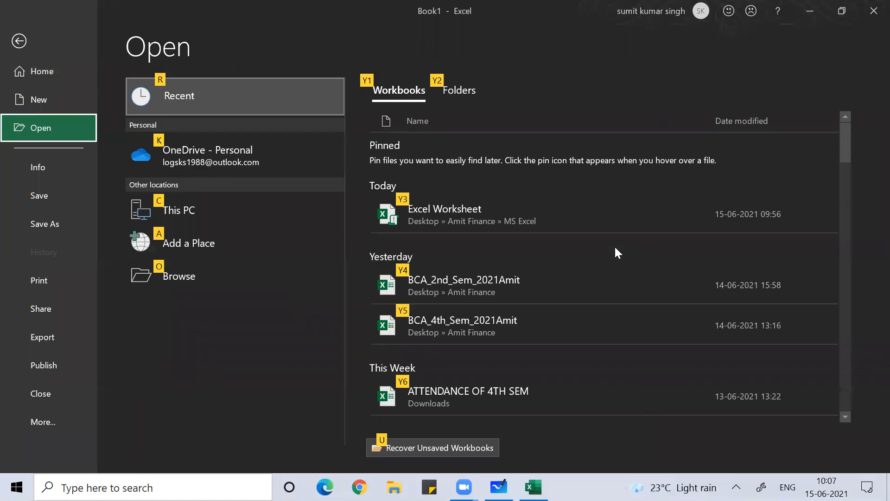
pyautogui.click(846, 416)
pyautogui.click(846, 416)
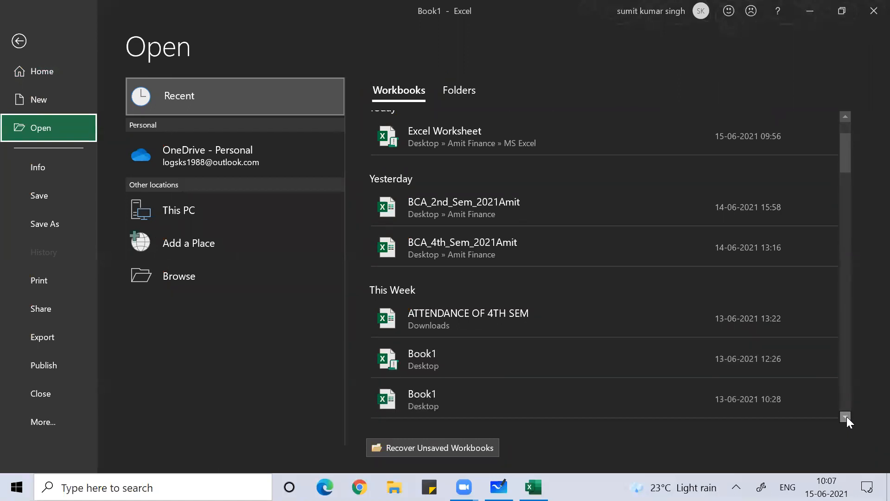
pyautogui.click(843, 116)
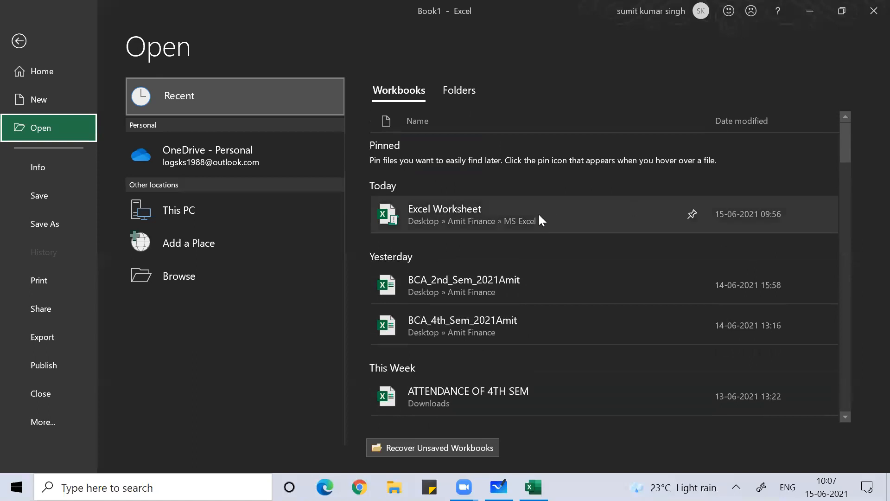
pyautogui.click(539, 214)
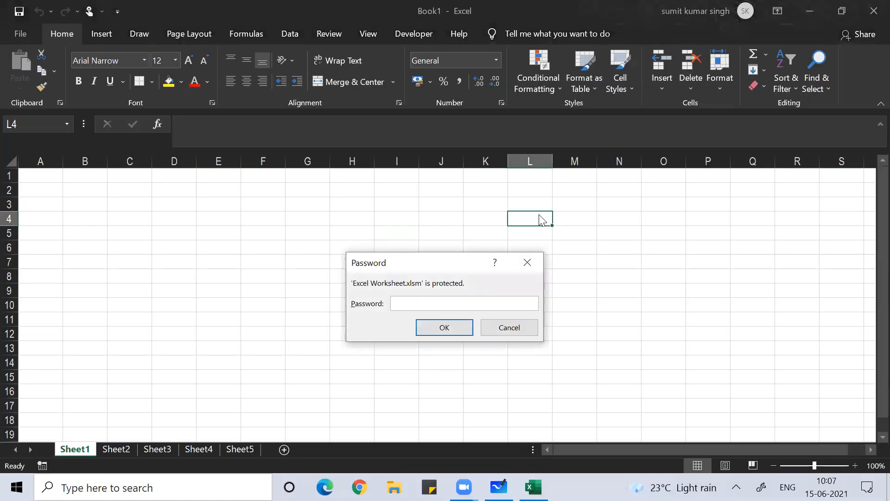
# Enter the workbook password twice and dismiss the welcome message
pyautogui.write('123')
pyautogui.press('Return')
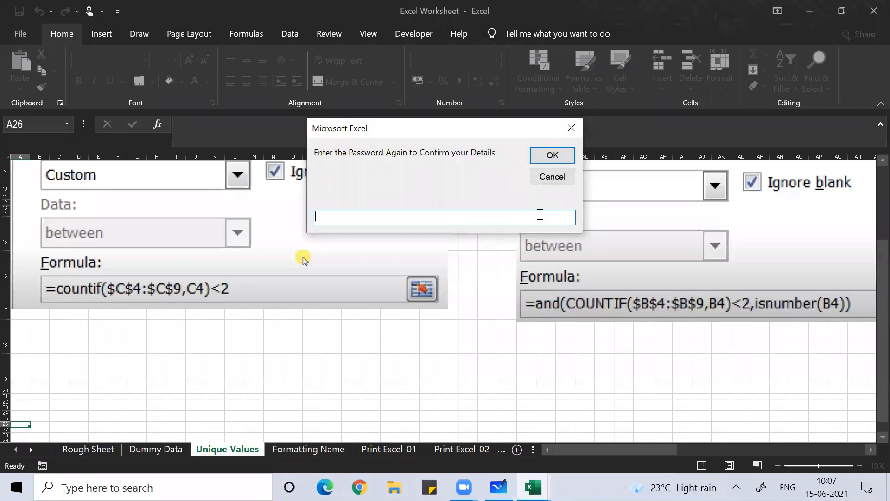
pyautogui.write('123')
pyautogui.press('Return')
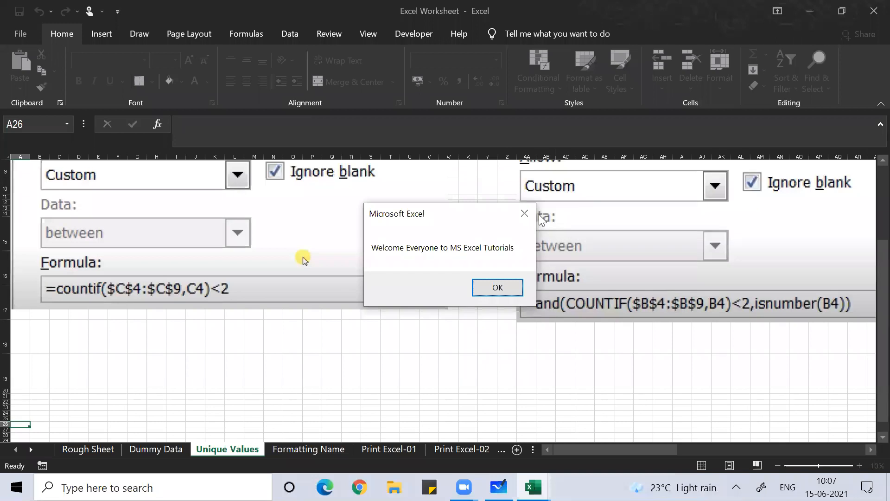
pyautogui.press('Return')
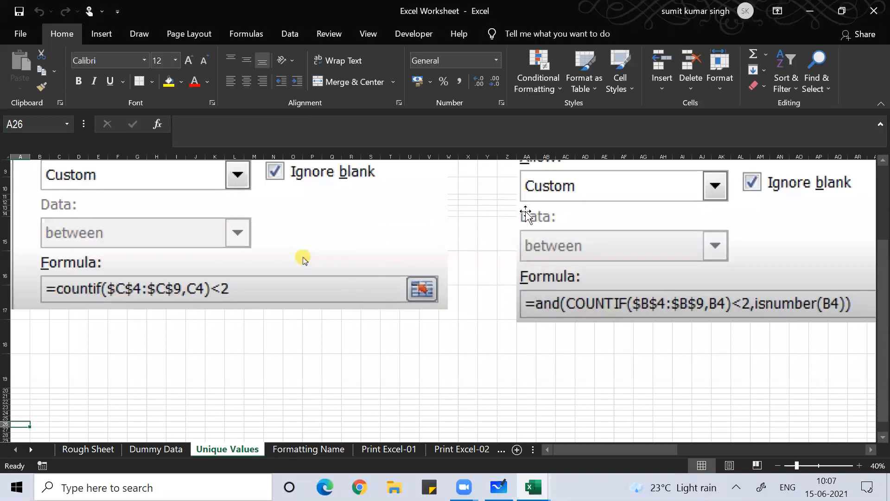
# Switch to the Dummy Data sheet and browse the student names, ending at A9
pyautogui.click(323, 352)
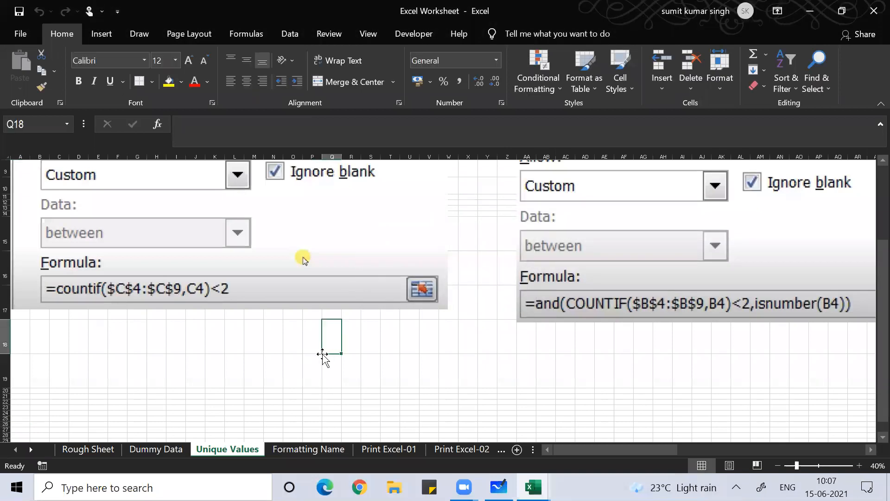
pyautogui.click(168, 448)
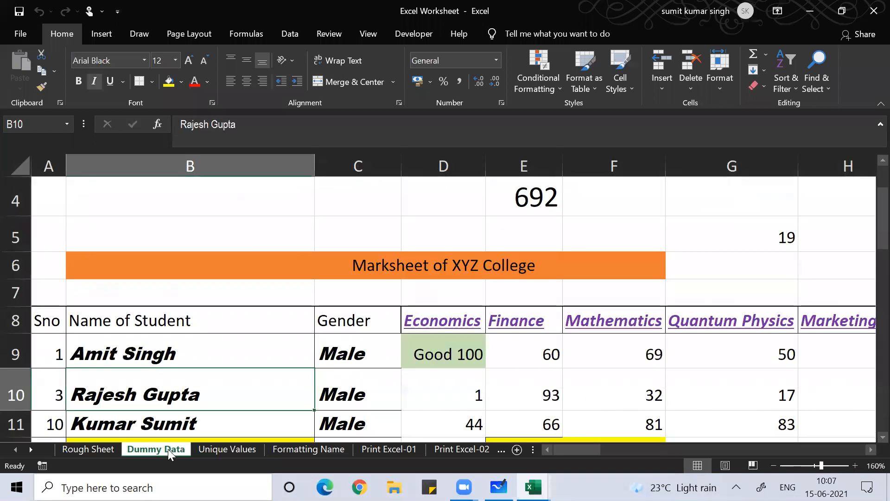
pyautogui.click(233, 366)
pyautogui.press('Up')
pyautogui.press('Up')
pyautogui.press('Down')
pyautogui.press('Down')
pyautogui.press('Down')
pyautogui.press('Down')
pyautogui.press('Down')
pyautogui.press('Down')
pyautogui.press('Down')
pyautogui.press('Down')
pyautogui.press('Down')
pyautogui.press('Down')
pyautogui.press('Down')
pyautogui.press('Down')
pyautogui.press('Down')
pyautogui.press('Down')
pyautogui.press('Down')
pyautogui.press('Down')
pyautogui.press('Down')
pyautogui.press('Down')
pyautogui.press('Down')
pyautogui.press('Down')
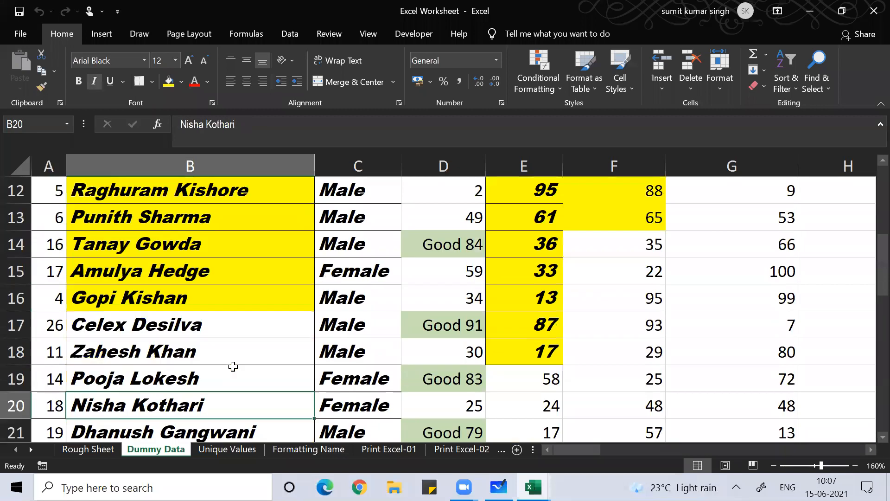
pyautogui.press('Down')
pyautogui.press('Down')
pyautogui.press('Down')
pyautogui.press('Down')
pyautogui.press('Down')
pyautogui.press('Down')
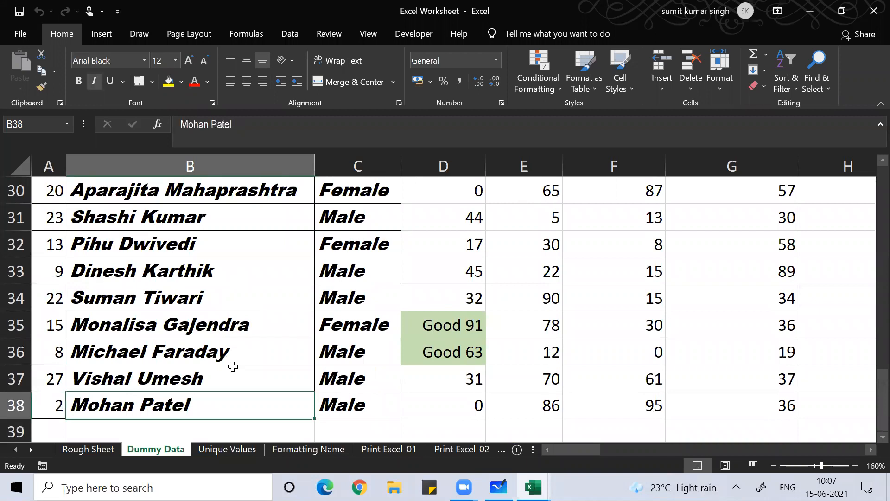
pyautogui.press('Up')
pyautogui.press('Up')
pyautogui.press('Up')
pyautogui.press('Up')
pyautogui.press('Up')
pyautogui.press('Up')
pyautogui.press('Up')
pyautogui.press('Up')
pyautogui.press('Up')
pyautogui.press('Up')
pyautogui.press('Up')
pyautogui.press('Up')
pyautogui.press('Up')
pyautogui.press('Up')
pyautogui.press('Up')
pyautogui.press('Up')
pyautogui.press('Up')
pyautogui.press('Up')
pyautogui.press('Up')
pyautogui.press('Up')
pyautogui.press('Up')
pyautogui.press('Up')
pyautogui.press('Up')
pyautogui.press('Down')
pyautogui.press('Down')
pyautogui.press('Down')
pyautogui.press('Down')
pyautogui.press('Down')
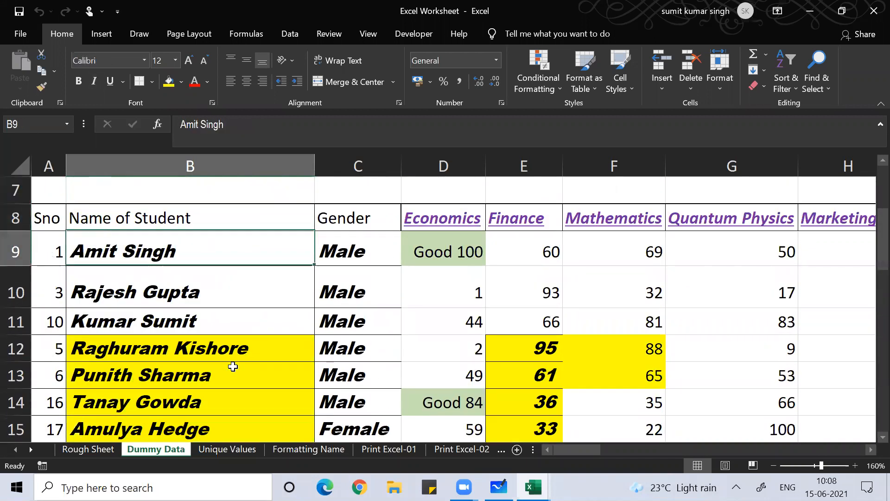
pyautogui.press('Down')
pyautogui.press('Up')
pyautogui.press('Down')
pyautogui.press('Up')
pyautogui.press('Up')
pyautogui.press('Down')
pyautogui.press('Down')
pyautogui.press('Down')
pyautogui.press('Down')
pyautogui.press('Down')
pyautogui.press('Down')
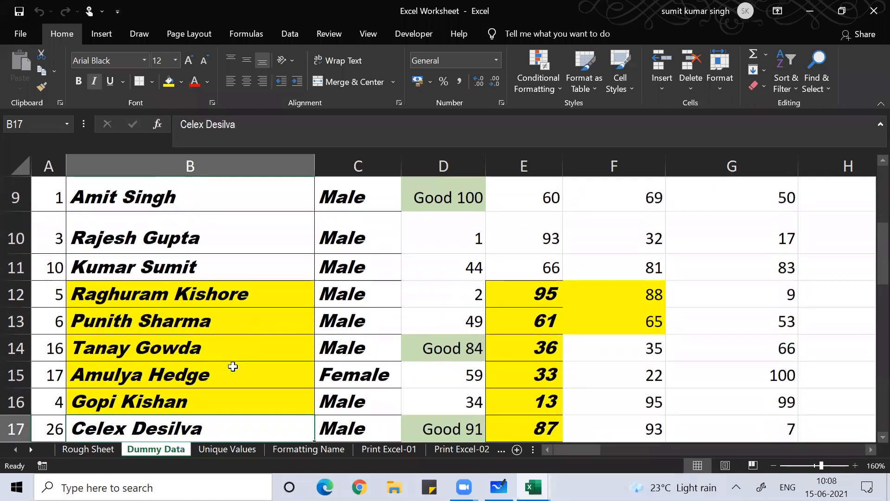
pyautogui.press('Up')
pyautogui.press('Up')
pyautogui.press('Up')
pyautogui.press('Up')
pyautogui.press('Up')
pyautogui.press('Up')
pyautogui.press('Up')
pyautogui.press('Up')
pyautogui.press('Up')
pyautogui.press('Up')
pyautogui.press('Up')
pyautogui.press('Up')
pyautogui.press('Down')
pyautogui.press('Down')
pyautogui.press('Down')
pyautogui.press('Down')
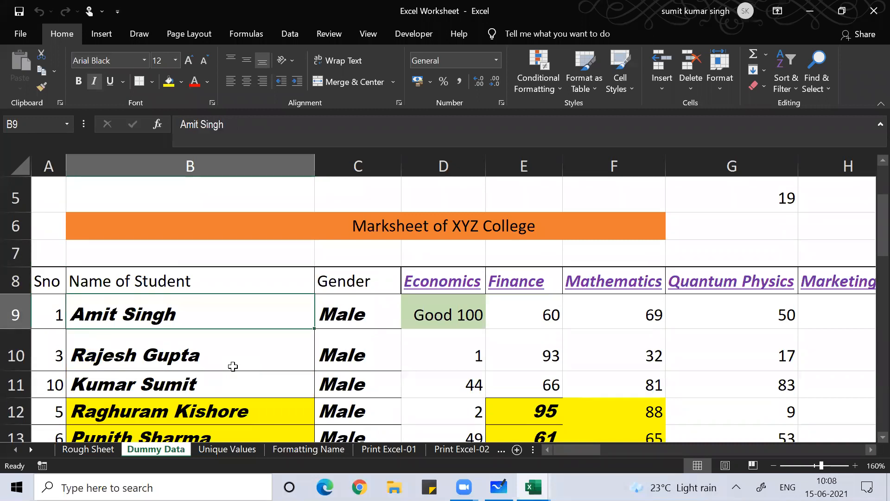
pyautogui.press('Left')
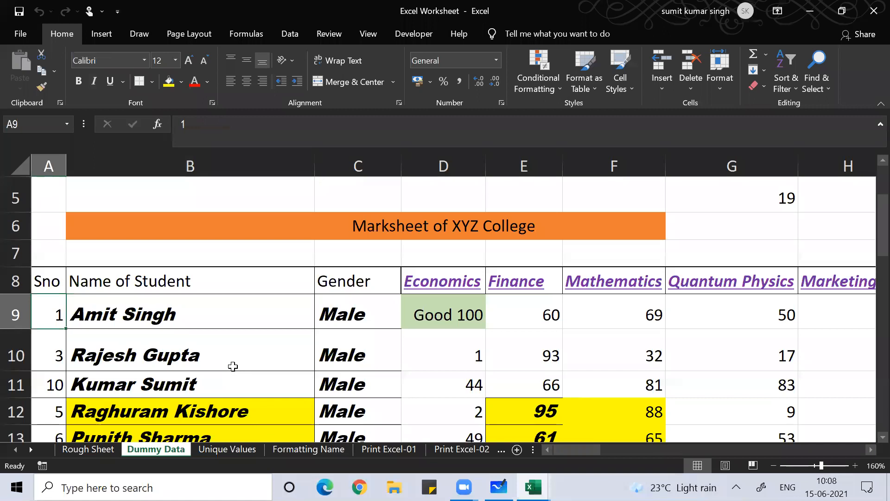
# Select the marksheet data A9:Z38 and bring up the Clear options
pyautogui.hotkey('ctrl', 'shift', 'End')
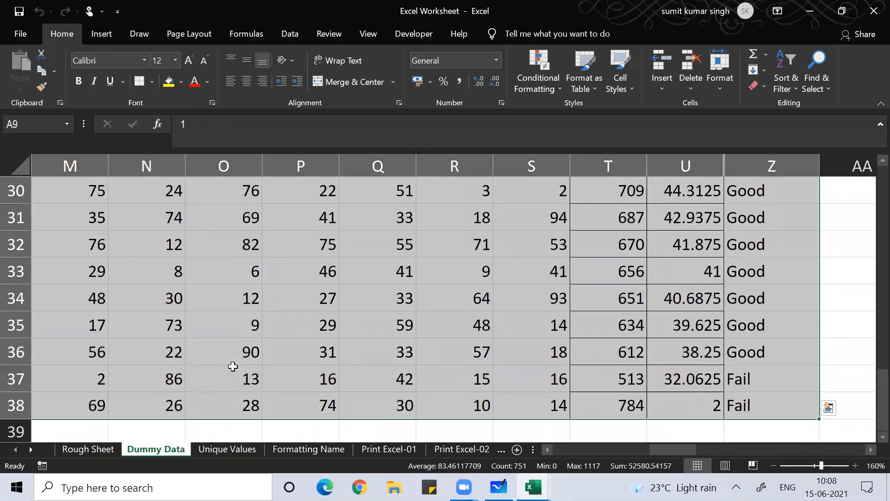
pyautogui.press('alt')
pyautogui.press('h')
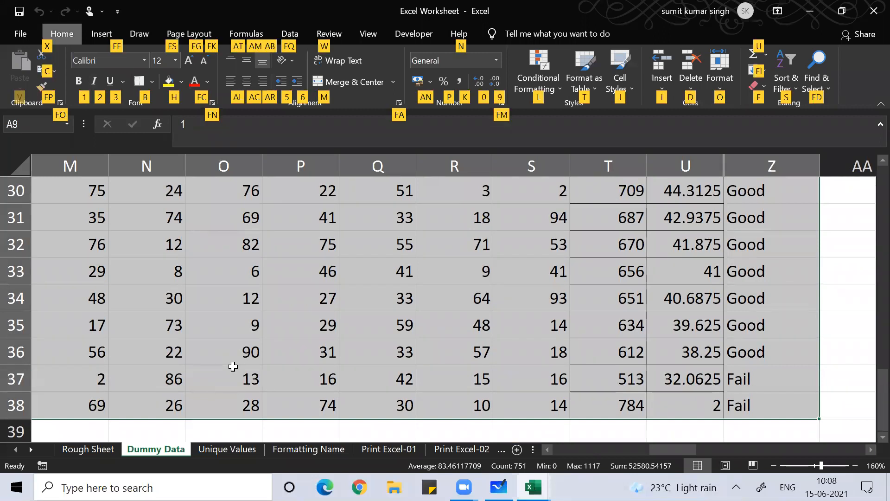
pyautogui.press('e')
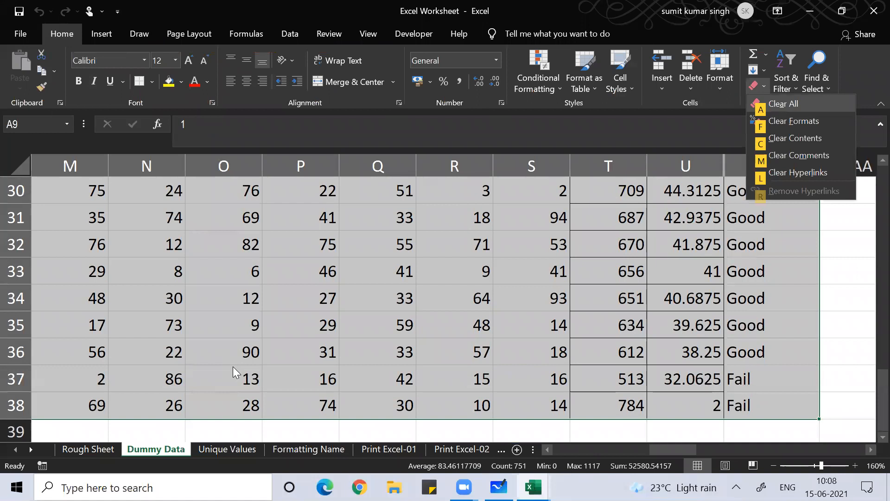
# Clear formats from the selected data, then browse the serial numbers in column A
pyautogui.press('f')
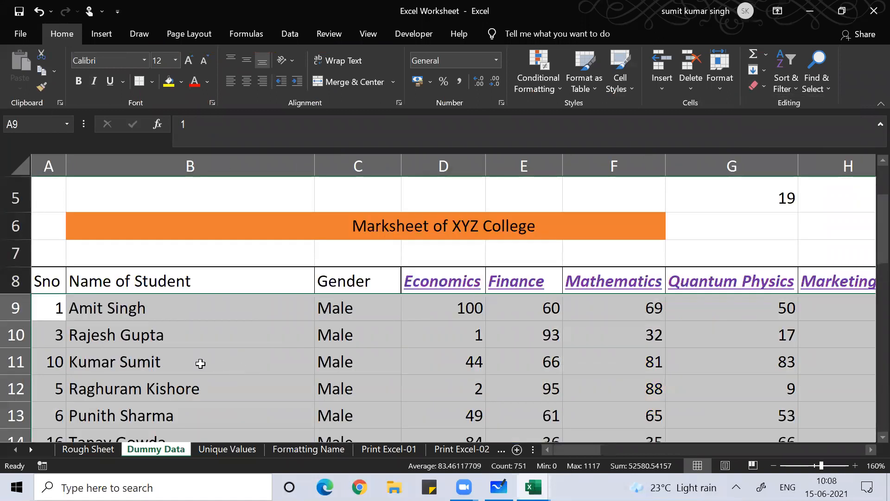
pyautogui.click(160, 366)
pyautogui.press('Left')
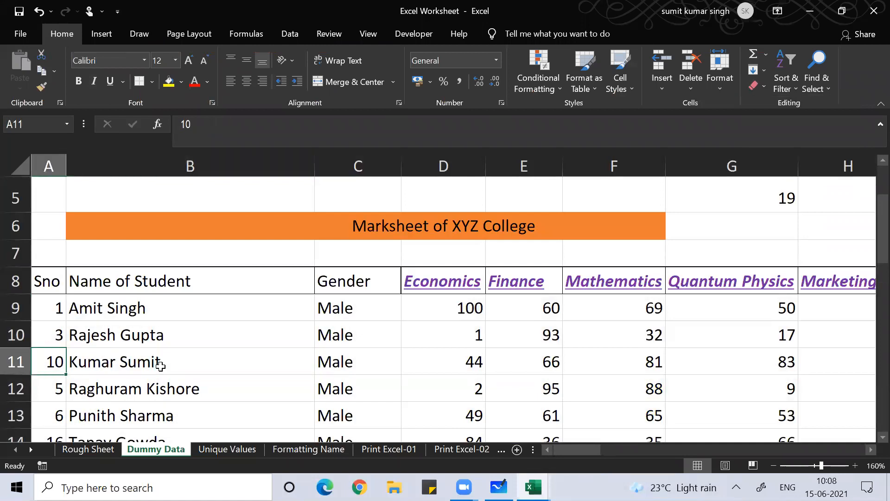
pyautogui.press('Down')
pyautogui.press('Down')
pyautogui.press('Down')
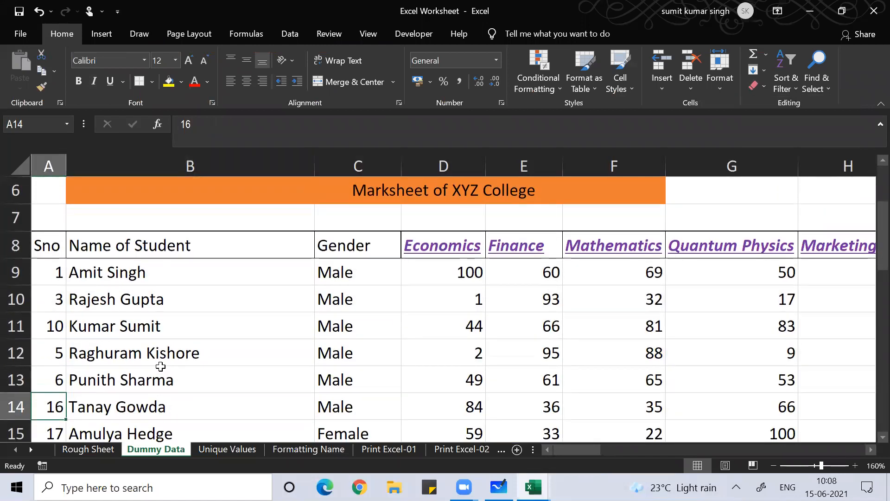
pyautogui.press('Up')
pyautogui.press('Up')
pyautogui.press('Up')
pyautogui.press('Up')
pyautogui.press('Up')
pyautogui.press('Up')
pyautogui.press('Up')
pyautogui.press('Down')
pyautogui.press('Down')
pyautogui.press('Down')
pyautogui.press('Down')
pyautogui.press('Down')
pyautogui.press('Down')
pyautogui.press('Down')
pyautogui.press('Down')
pyautogui.press('Down')
pyautogui.press('Down')
pyautogui.press('Down')
pyautogui.press('Down')
pyautogui.press('Down')
pyautogui.press('Down')
pyautogui.press('Down')
pyautogui.press('Down')
pyautogui.press('Up')
pyautogui.press('Up')
pyautogui.press('Up')
pyautogui.press('Up')
pyautogui.press('Up')
pyautogui.press('Up')
pyautogui.press('Up')
pyautogui.press('Up')
pyautogui.press('Up')
pyautogui.press('Up')
pyautogui.press('Up')
pyautogui.press('Up')
pyautogui.press('Up')
pyautogui.press('Up')
pyautogui.press('Up')
pyautogui.press('Up')
pyautogui.press('Up')
pyautogui.press('Up')
pyautogui.press('Down')
pyautogui.press('Down')
pyautogui.press('Down')
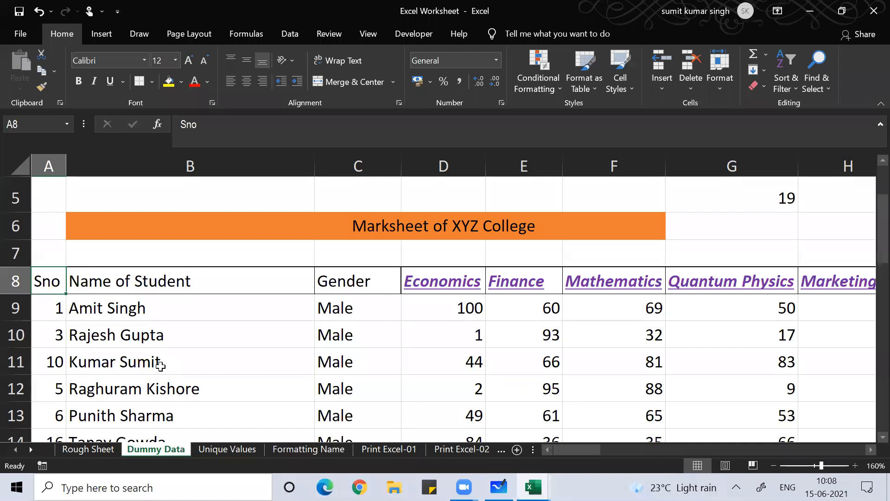
# Open the Sort dialog and close it without sorting
pyautogui.hotkey('alt', 'd')
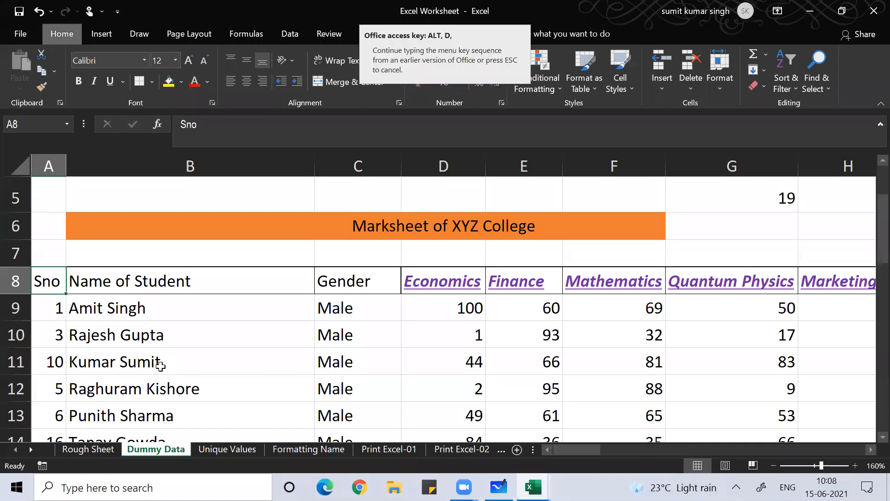
pyautogui.press('s')
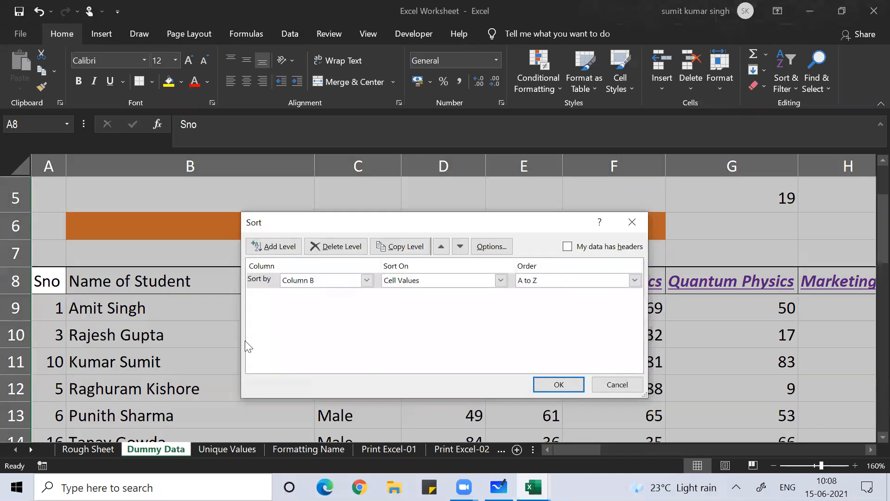
pyautogui.click(367, 281)
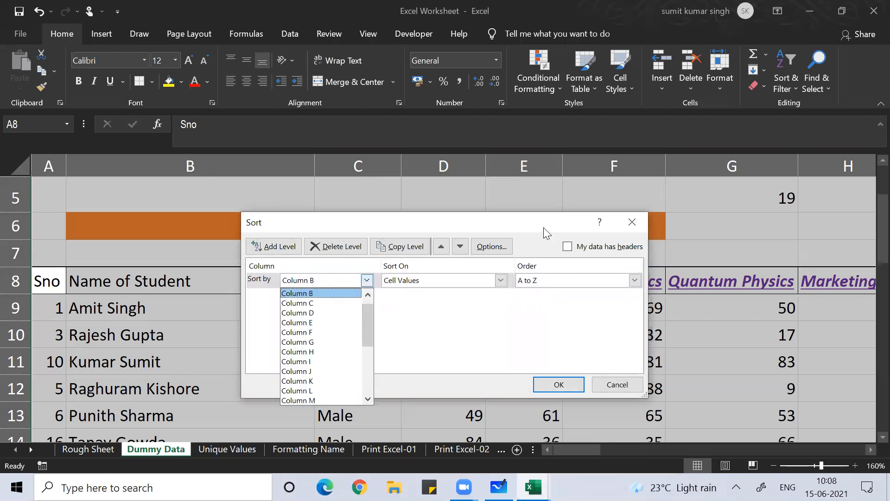
pyautogui.click(640, 224)
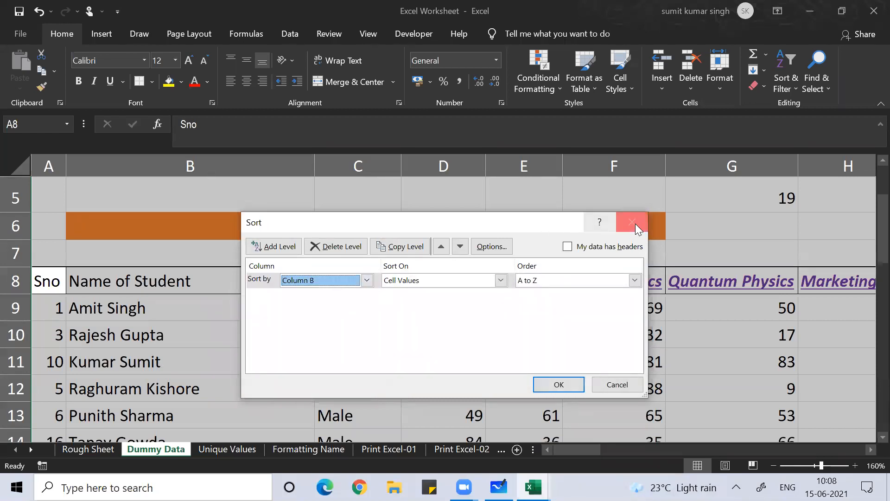
pyautogui.click(632, 222)
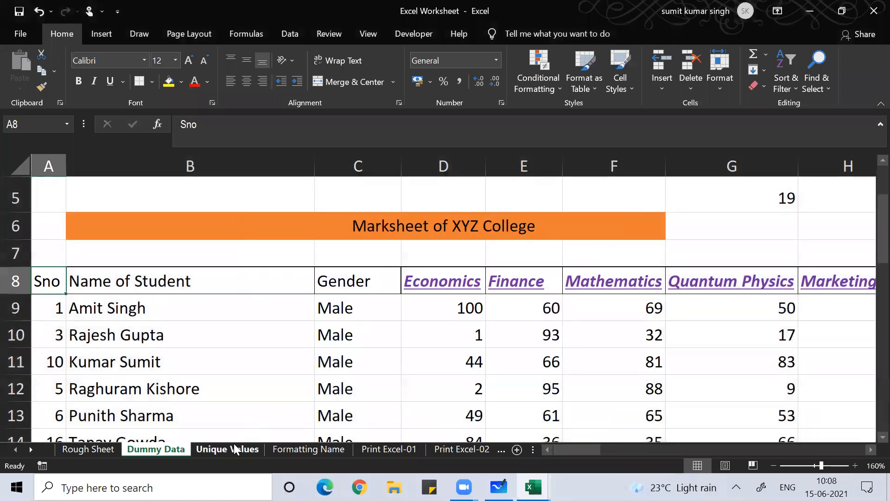
pyautogui.click(31, 449)
# Scroll the sheet tabs and switch to Sheet2
pyautogui.click(31, 449)
pyautogui.click(32, 449)
pyautogui.click(32, 449)
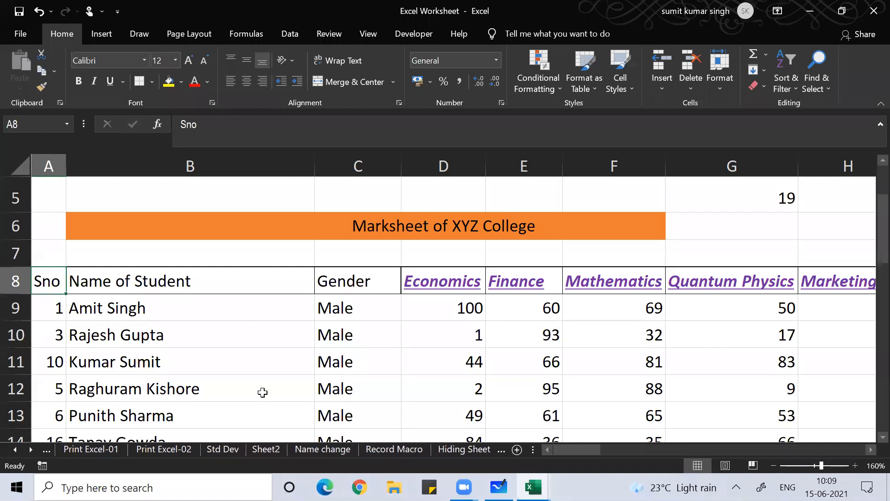
pyautogui.click(276, 448)
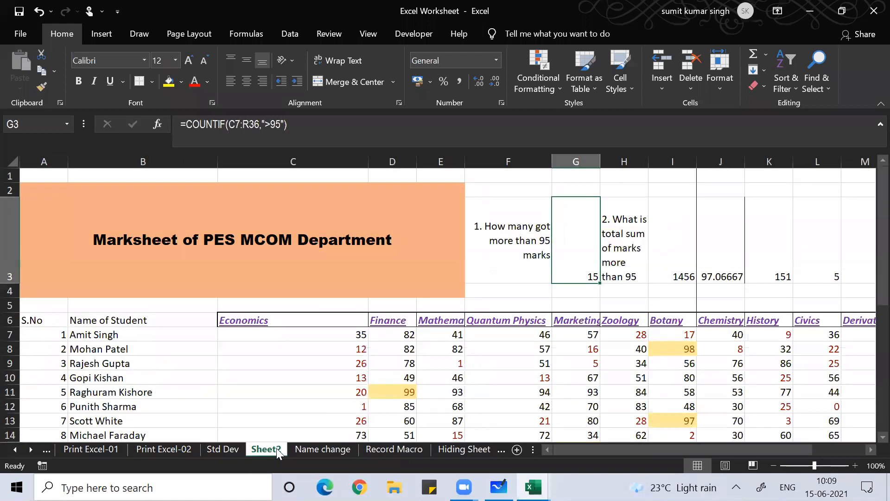
# Turn the header filters on, then off again
pyautogui.click(193, 384)
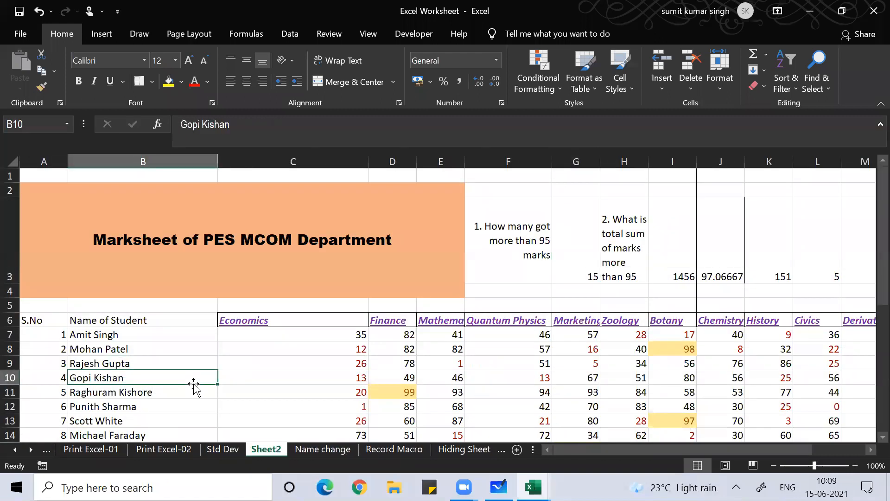
pyautogui.click(132, 327)
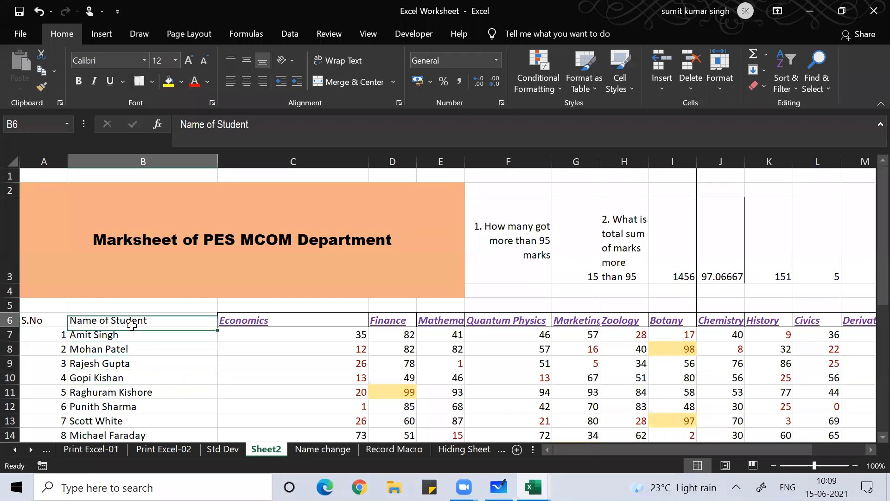
pyautogui.hotkey('alt', 'd')
pyautogui.press('f')
pyautogui.press('f')
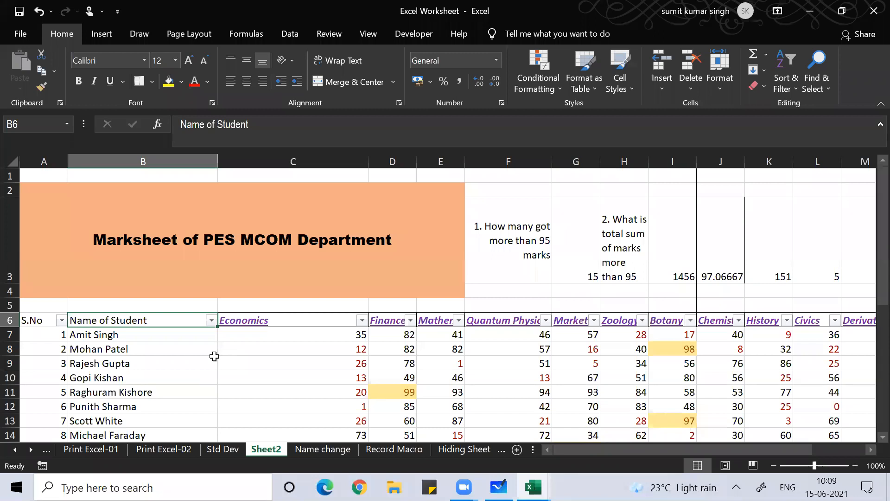
pyautogui.hotkey('ctrl', 'shift', 'l')
pyautogui.hotkey('ctrl', 'shift', 'l')
pyautogui.hotkey('ctrl', 'shift', 'l')
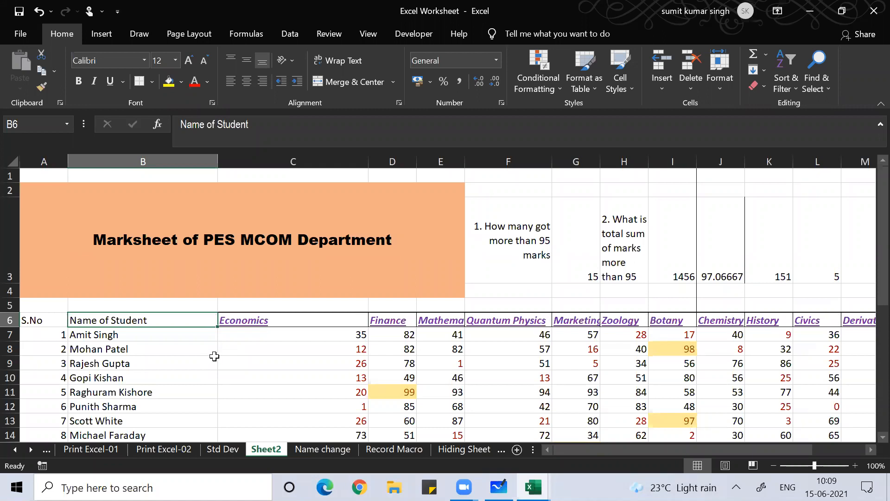
# Sort the marksheet by S.No from smallest to largest and check the order
pyautogui.hotkey('alt', 'a', 's', 's')
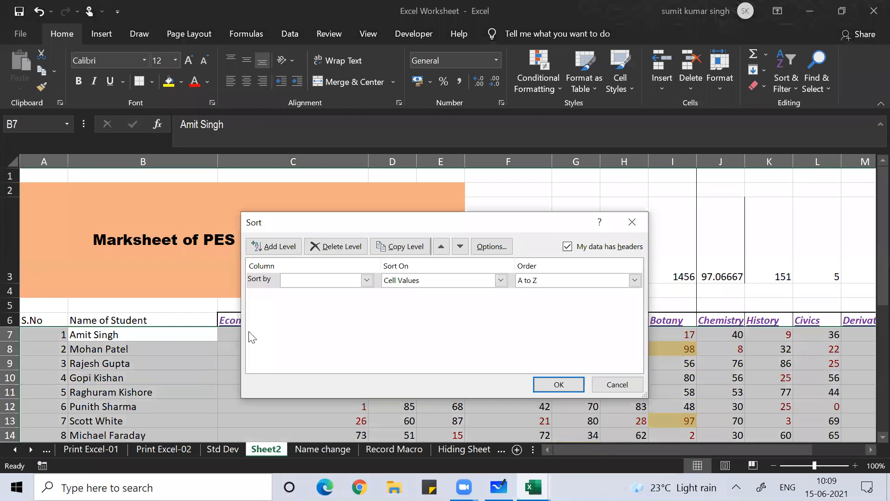
pyautogui.click(366, 280)
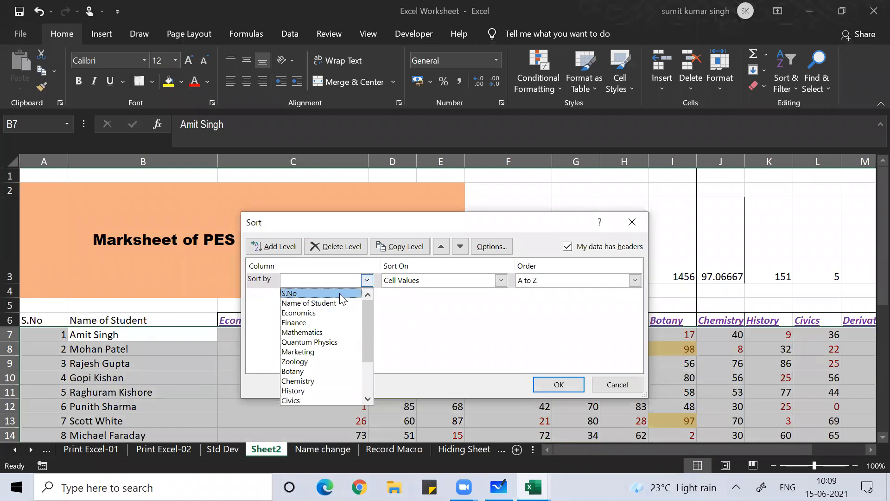
pyautogui.click(309, 295)
pyautogui.click(559, 384)
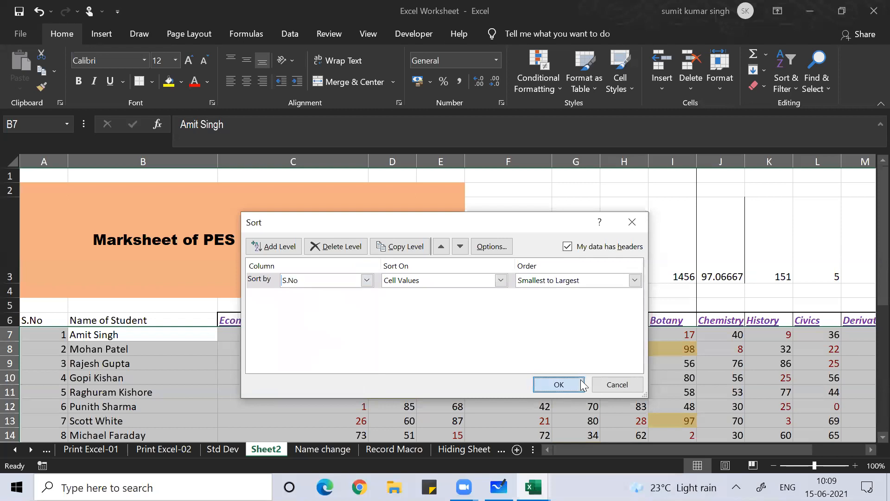
pyautogui.click(59, 383)
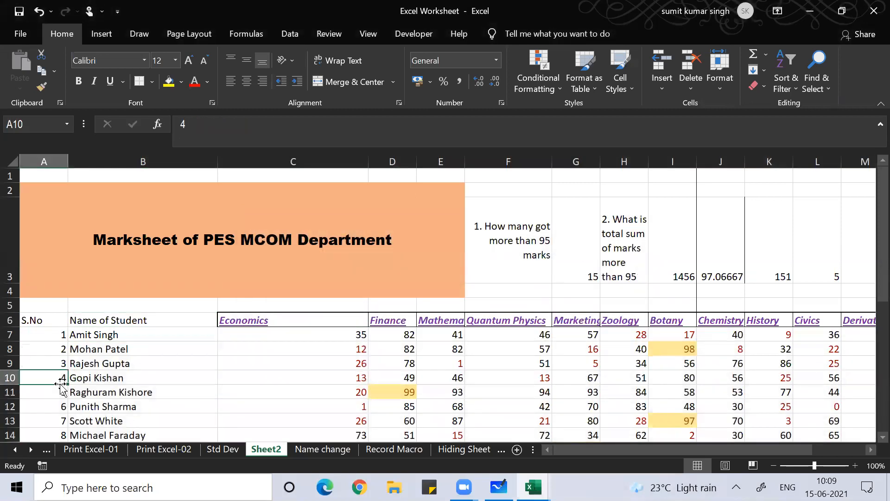
pyautogui.press('Down')
pyautogui.press('Down')
pyautogui.press('Down')
pyautogui.press('Down')
pyautogui.press('Down')
pyautogui.press('Down')
pyautogui.press('Down')
pyautogui.press('Down')
pyautogui.press('Down')
pyautogui.press('Down')
pyautogui.press('Down')
pyautogui.press('Down')
pyautogui.press('Down')
pyautogui.press('Down')
pyautogui.press('Down')
pyautogui.press('Down')
pyautogui.press('Down')
pyautogui.press('Down')
pyautogui.press('Down')
pyautogui.press('Down')
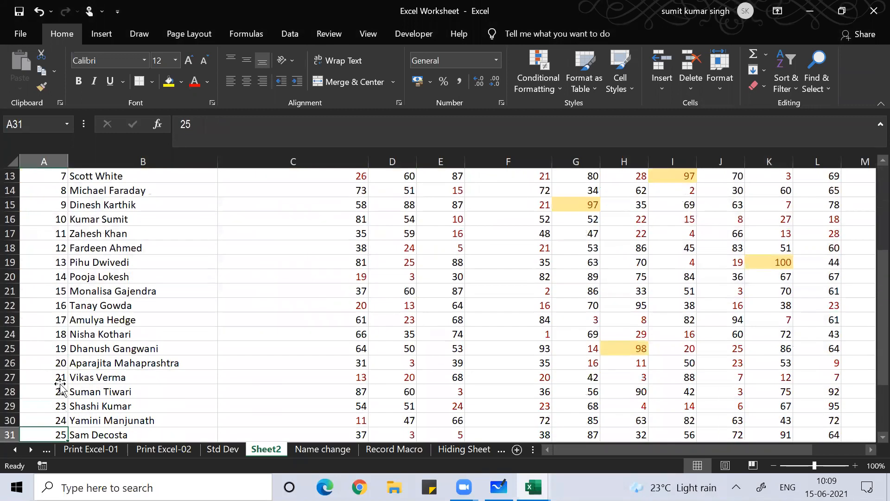
pyautogui.press('Down')
pyautogui.press('Down')
pyautogui.press('Down')
pyautogui.press('Down')
pyautogui.press('Down')
pyautogui.press('Down')
pyautogui.press('Down')
pyautogui.press('Down')
pyautogui.press('Down')
pyautogui.press('Down')
pyautogui.press('Up')
pyautogui.press('Up')
pyautogui.press('Up')
pyautogui.press('Up')
pyautogui.press('Up')
pyautogui.press('Up')
pyautogui.press('Up')
pyautogui.press('Up')
pyautogui.press('Up')
pyautogui.press('Up')
pyautogui.press('Up')
pyautogui.press('Up')
pyautogui.press('Up')
pyautogui.press('Up')
pyautogui.press('Up')
pyautogui.press('Up')
pyautogui.press('Up')
pyautogui.press('Up')
pyautogui.press('Up')
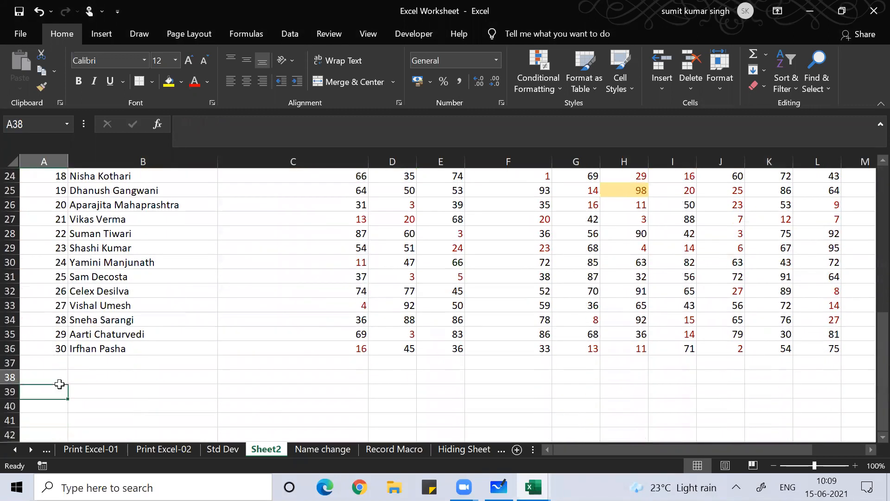
pyautogui.press('Up')
pyautogui.press('Up')
pyautogui.press('Up')
pyautogui.press('Up')
pyautogui.press('Up')
pyautogui.press('Up')
pyautogui.press('Up')
pyautogui.press('Up')
pyautogui.press('Up')
pyautogui.press('Up')
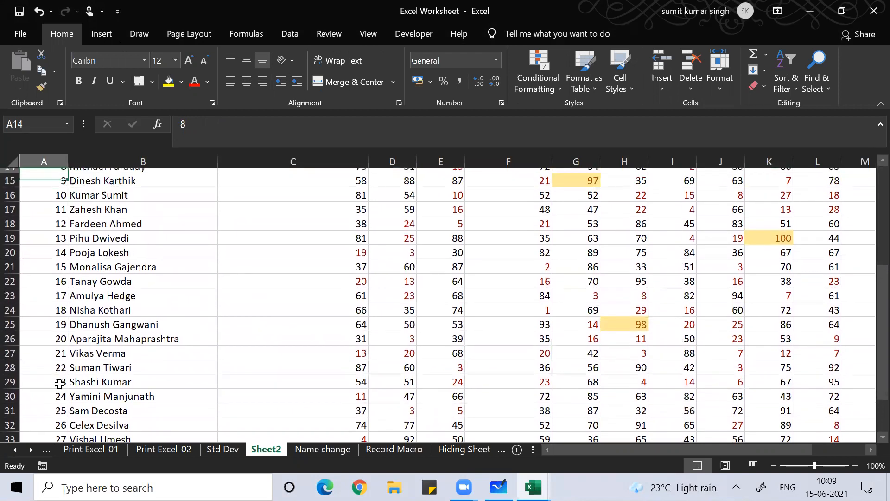
pyautogui.press('Up')
pyautogui.press('Up')
pyautogui.press('Up')
pyautogui.press('Up')
pyautogui.press('Up')
pyautogui.press('Up')
pyautogui.press('Up')
pyautogui.press('Up')
pyautogui.press('Up')
pyautogui.press('Up')
pyautogui.press('Up')
pyautogui.press('Up')
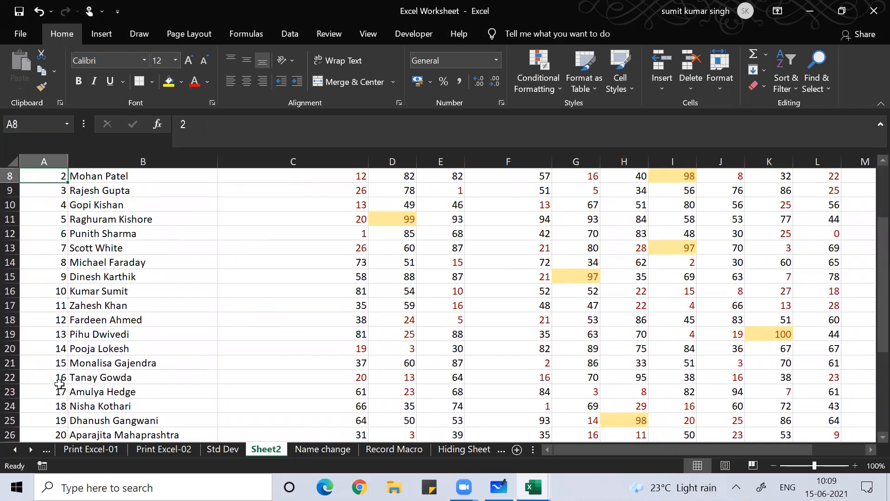
pyautogui.press('Down')
pyautogui.press('Down')
pyautogui.press('Down')
pyautogui.press('Down')
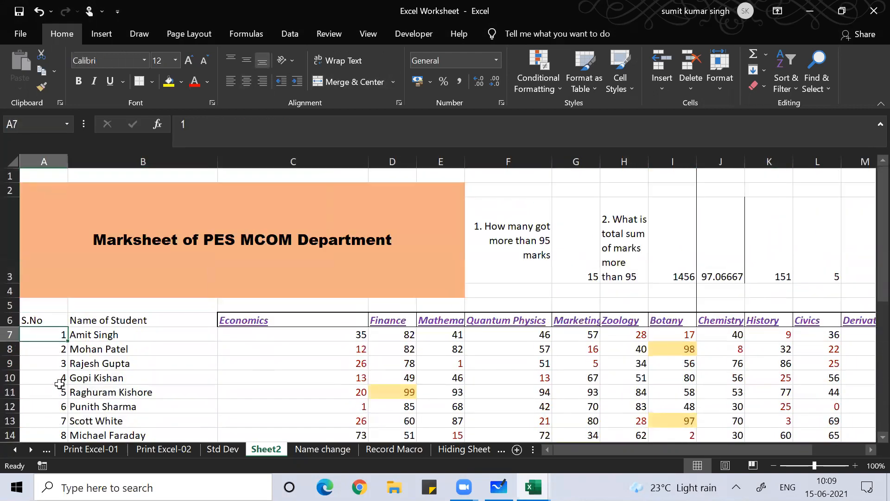
pyautogui.press('Right')
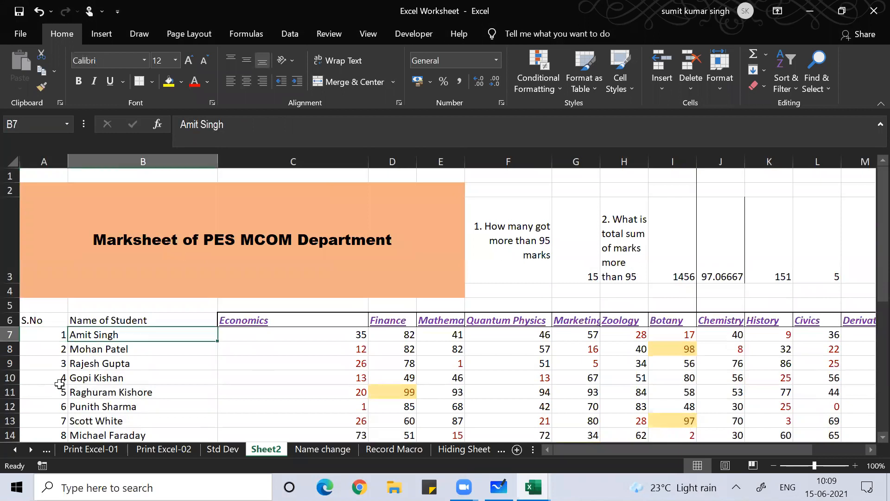
# Select the table A6:R36 and apply All Borders
pyautogui.press('Up')
pyautogui.press('Left')
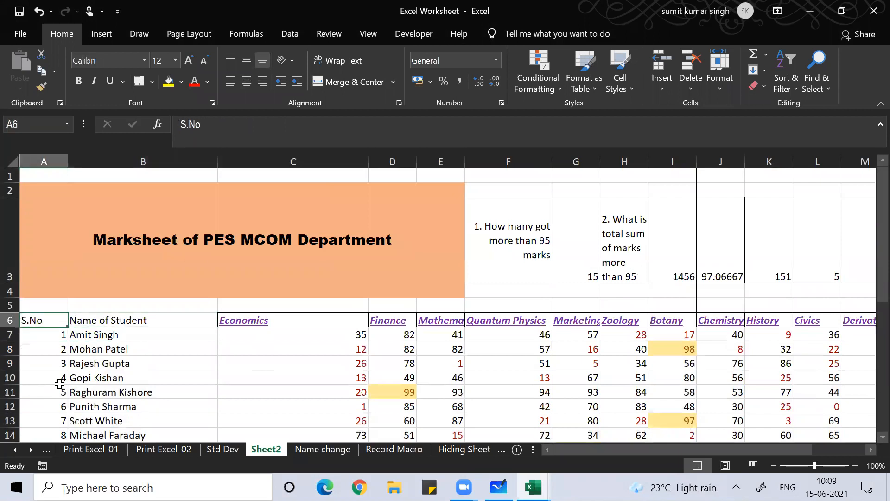
pyautogui.hotkey('ctrl', 'shift', 'Right')
pyautogui.hotkey('ctrl', 'shift', 'Down')
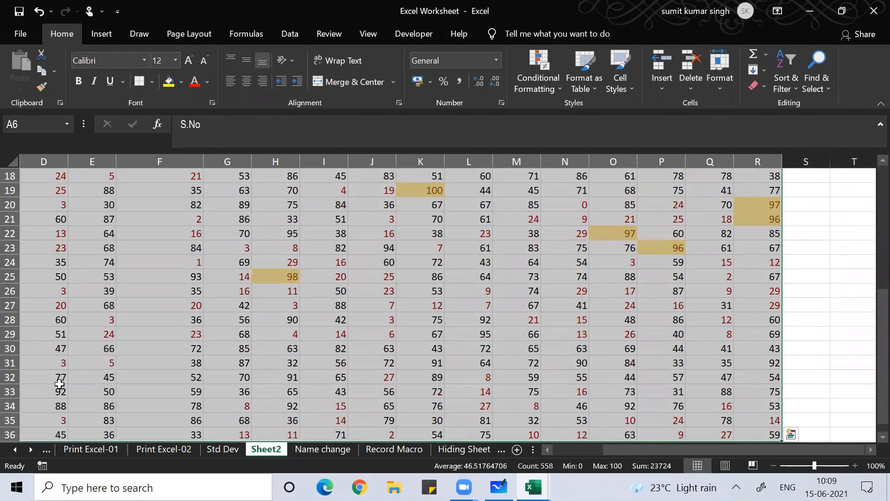
pyautogui.press('alt')
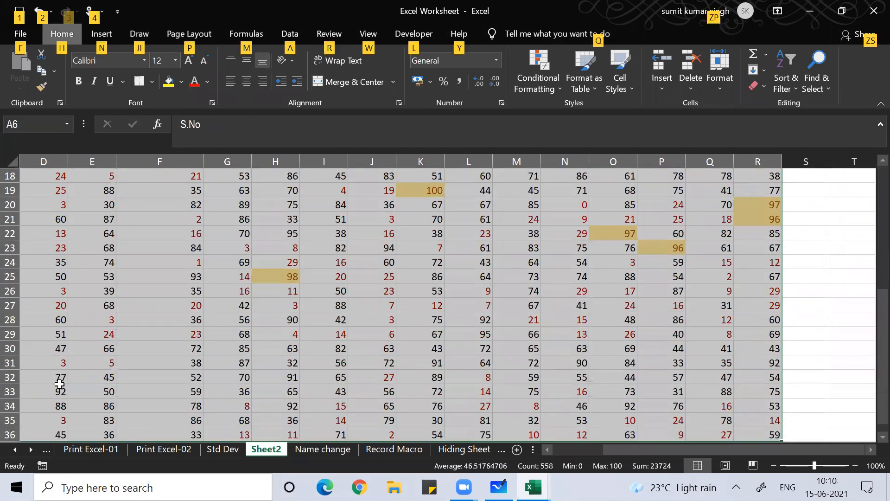
pyautogui.press('h')
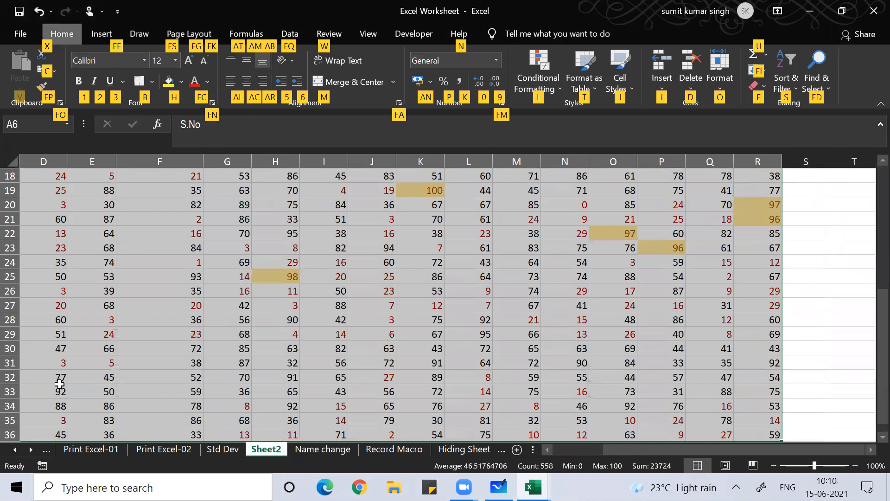
pyautogui.press('b')
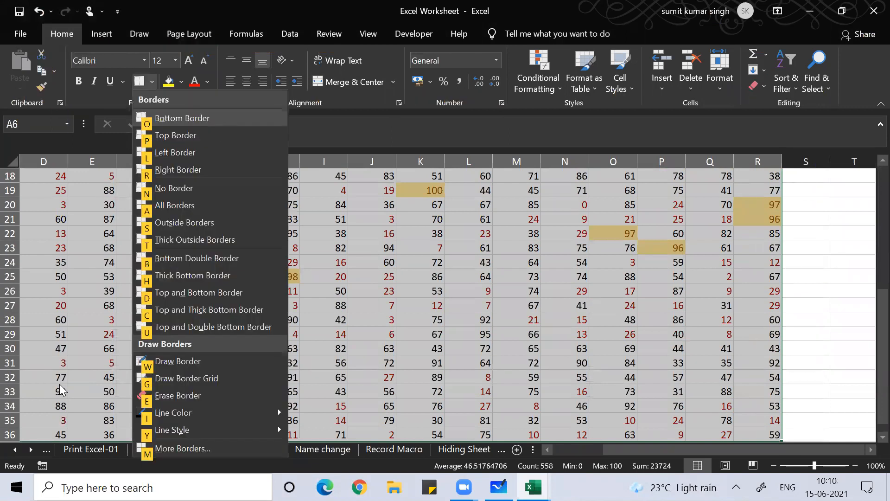
pyautogui.press('a')
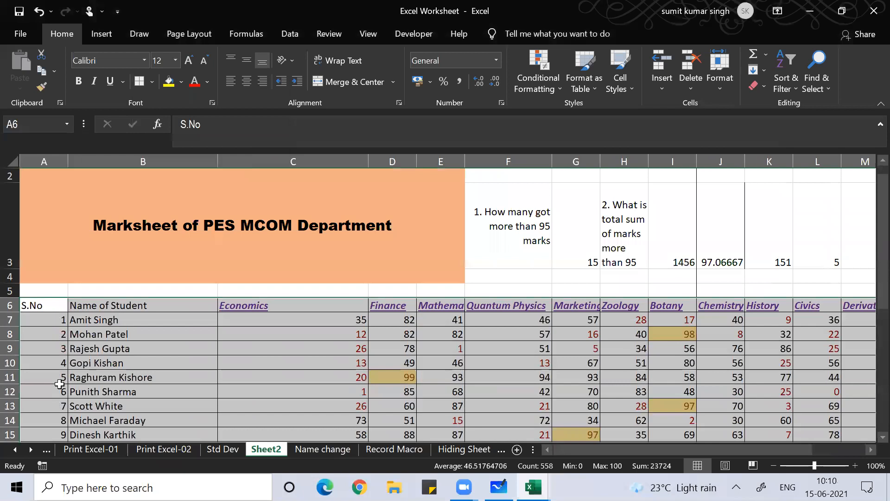
# Add a thick outside border around the marksheet table
pyautogui.press('alt')
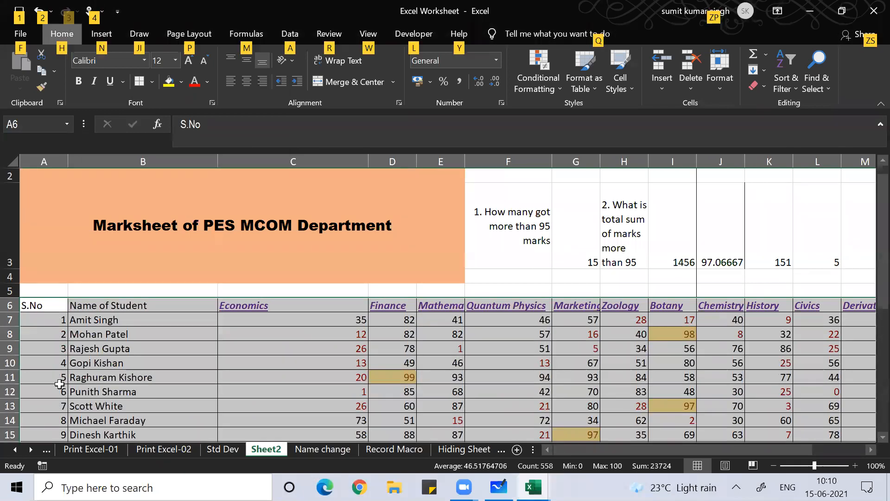
pyautogui.press('h')
pyautogui.press('b')
pyautogui.press('t')
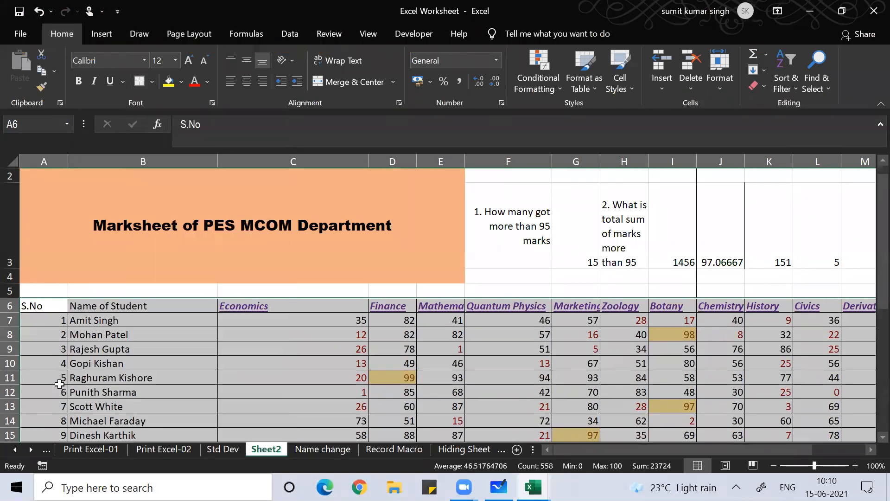
pyautogui.press('Down')
pyautogui.press('Down')
pyautogui.press('Down')
pyautogui.press('Down')
pyautogui.press('Down')
pyautogui.press('Down')
pyautogui.press('Down')
pyautogui.press('Down')
pyautogui.press('Down')
pyautogui.press('Down')
pyautogui.press('Down')
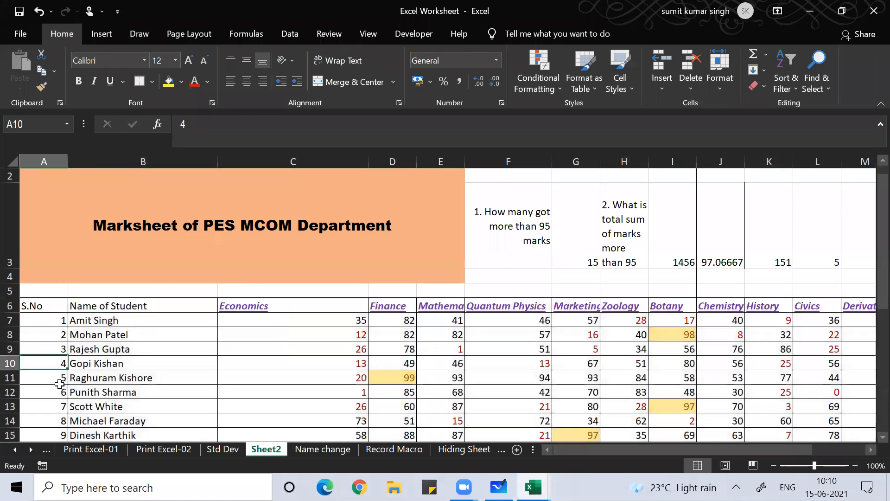
pyautogui.press('Down')
pyautogui.press('Down')
pyautogui.press('Down')
pyautogui.press('Down')
pyautogui.press('Down')
pyautogui.press('Down')
pyautogui.press('Down')
pyautogui.press('Down')
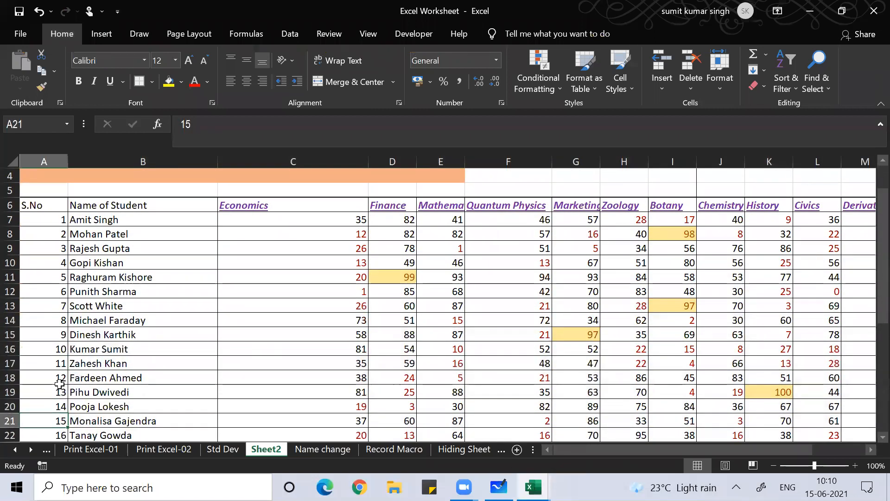
pyautogui.press('Down')
pyautogui.press('Down')
pyautogui.press('Down')
pyautogui.press('Down')
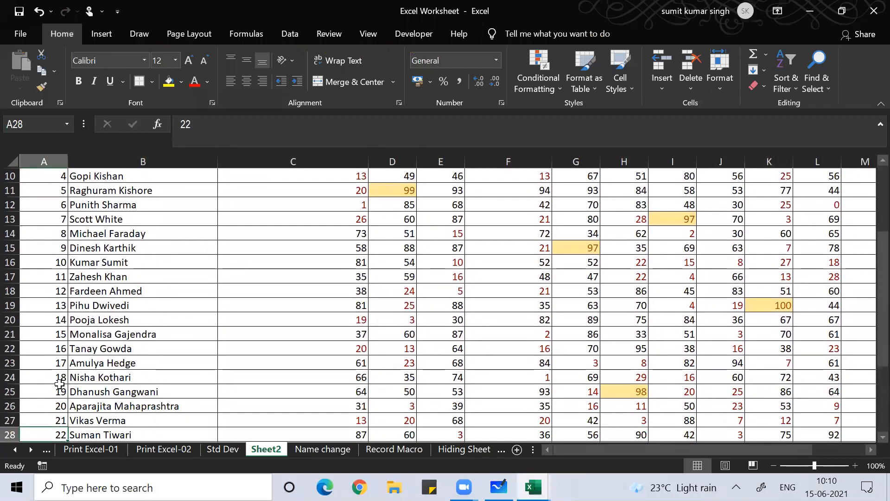
pyautogui.press('Up')
pyautogui.press('Up')
pyautogui.press('Up')
pyautogui.press('Up')
pyautogui.press('Up')
pyautogui.press('Up')
pyautogui.press('Up')
pyautogui.press('Up')
pyautogui.press('Up')
pyautogui.press('Up')
pyautogui.press('Up')
pyautogui.press('Up')
pyautogui.press('Up')
pyautogui.press('Up')
pyautogui.press('Up')
pyautogui.press('Up')
pyautogui.press('Up')
pyautogui.press('Up')
pyautogui.press('Up')
pyautogui.press('Up')
pyautogui.press('Up')
pyautogui.press('Up')
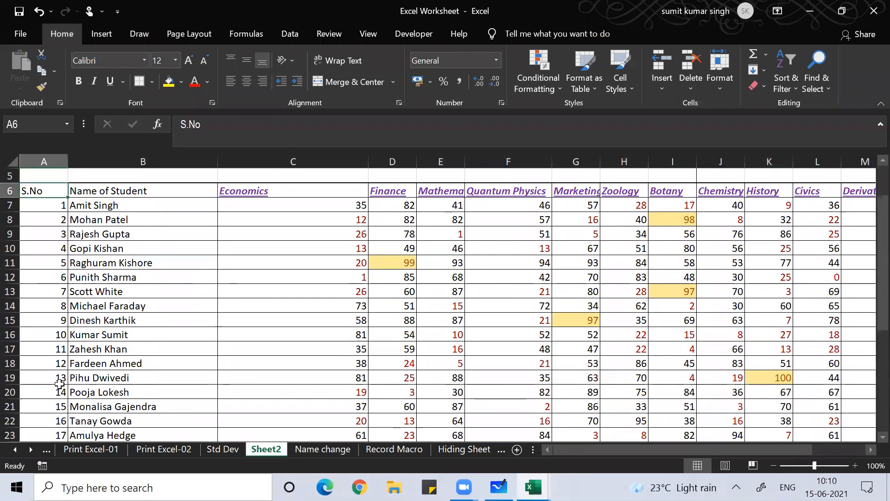
# Reselect the whole table A6:R36 to clear its formatting
pyautogui.hotkey('ctrl', 'shift', 'Right')
pyautogui.hotkey('ctrl', 'shift', 'Down')
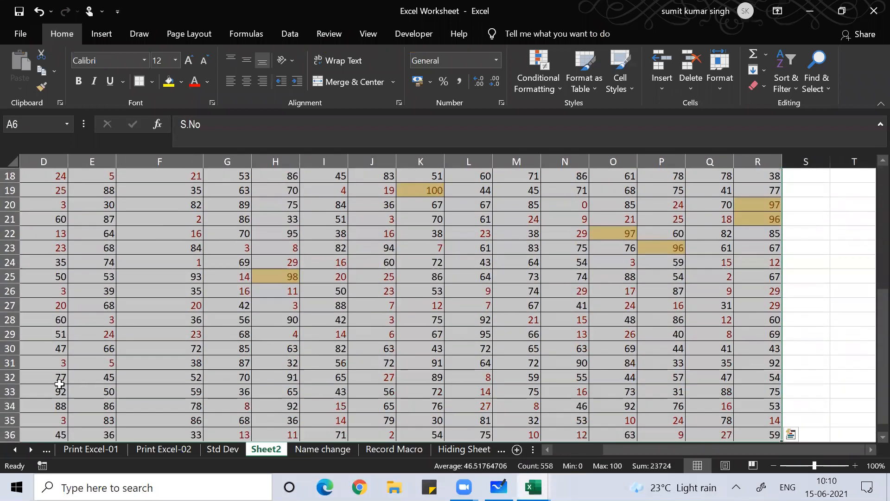
pyautogui.press('alt')
# Clear all formatting from the marksheet table and reselect it
pyautogui.press('h')
pyautogui.press('e')
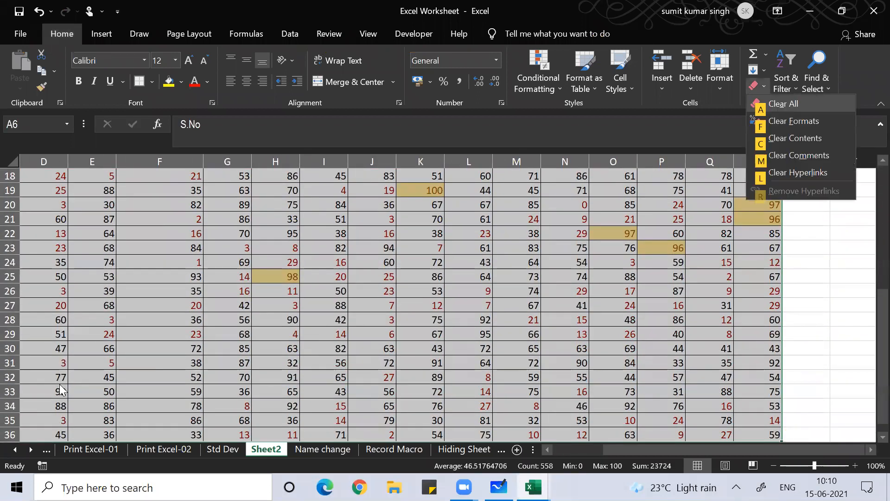
pyautogui.press('f')
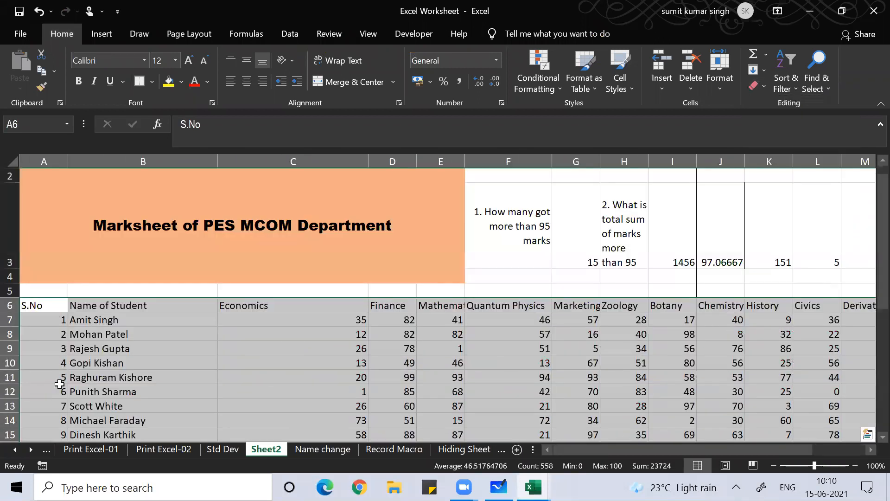
pyautogui.press('Down')
pyautogui.press('Down')
pyautogui.press('Up')
pyautogui.press('Up')
pyautogui.hotkey('ctrl', 'shift', 'Right')
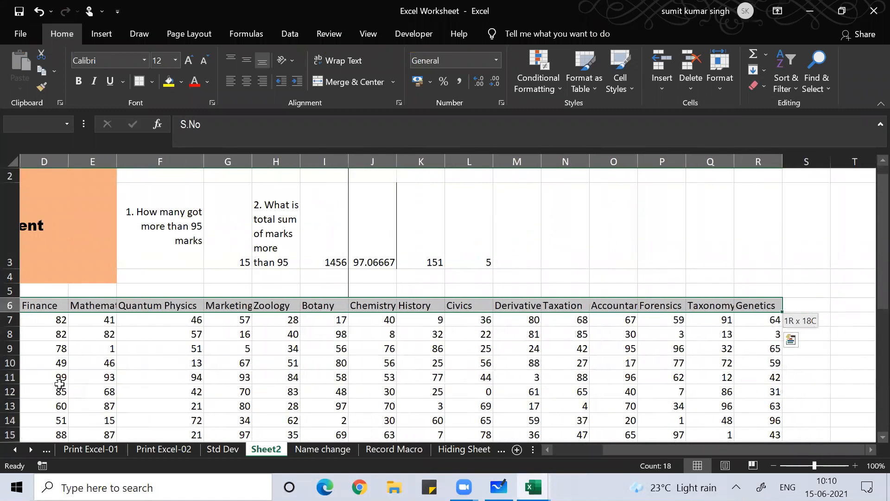
pyautogui.hotkey('ctrl', 'shift', 'Down')
pyautogui.press('alt')
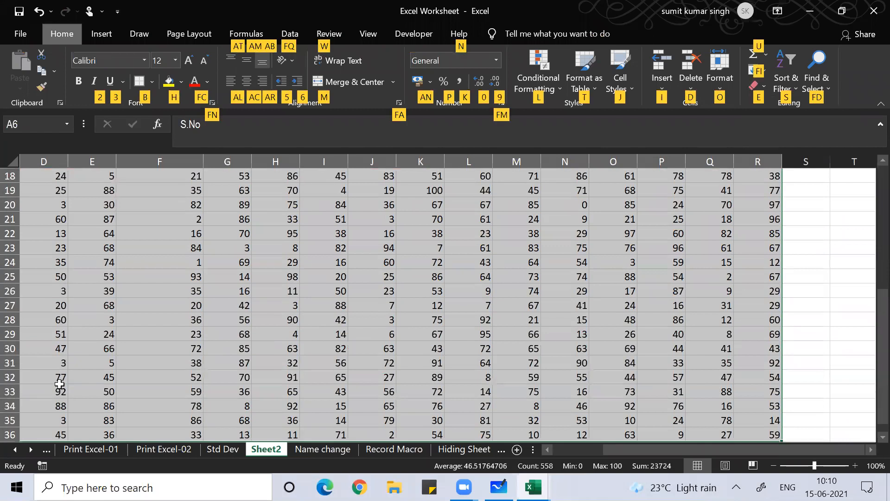
pyautogui.press('Return')
# Apply All Borders to A6:R36, then browse the student names
pyautogui.press('Up')
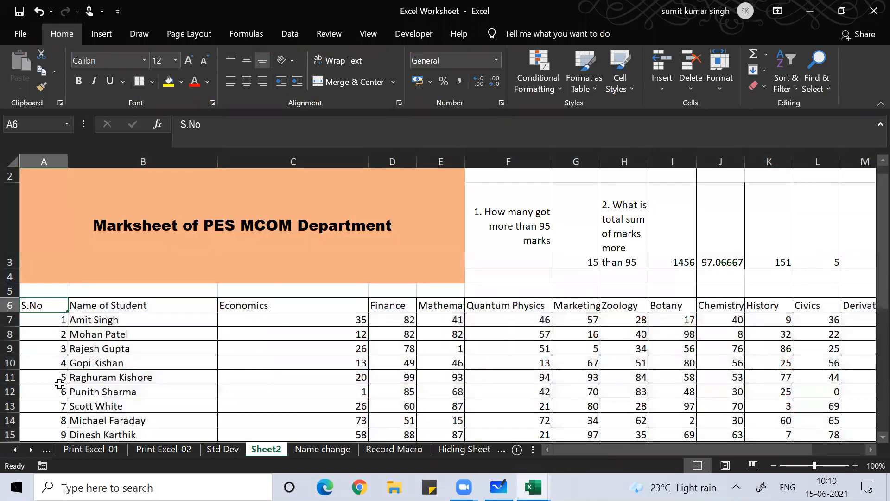
pyautogui.hotkey('ctrl', 'shift', 'Right')
pyautogui.hotkey('ctrl', 'shift', 'Down')
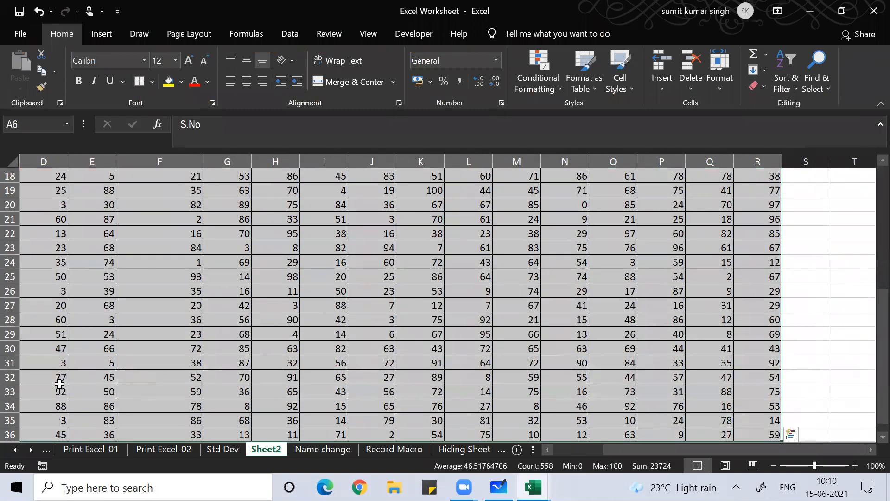
pyautogui.hotkey('alt', 'h')
pyautogui.press('b')
pyautogui.press('a')
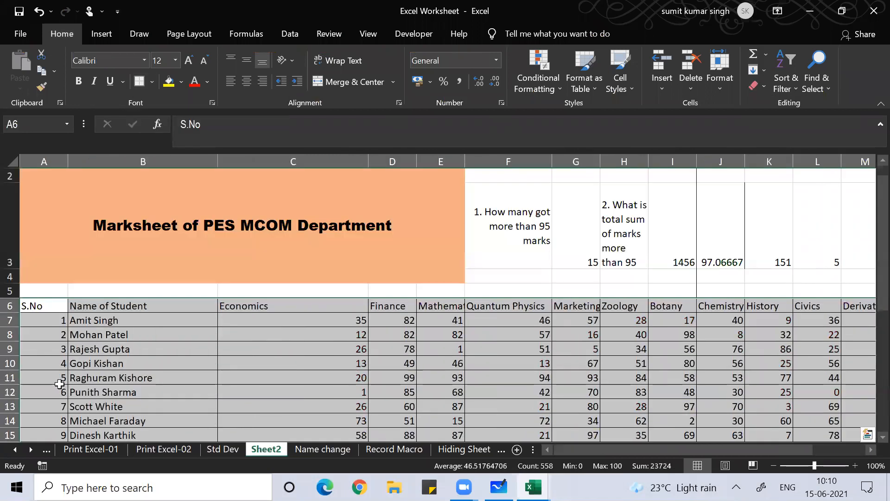
pyautogui.press('Down')
pyautogui.press('Down')
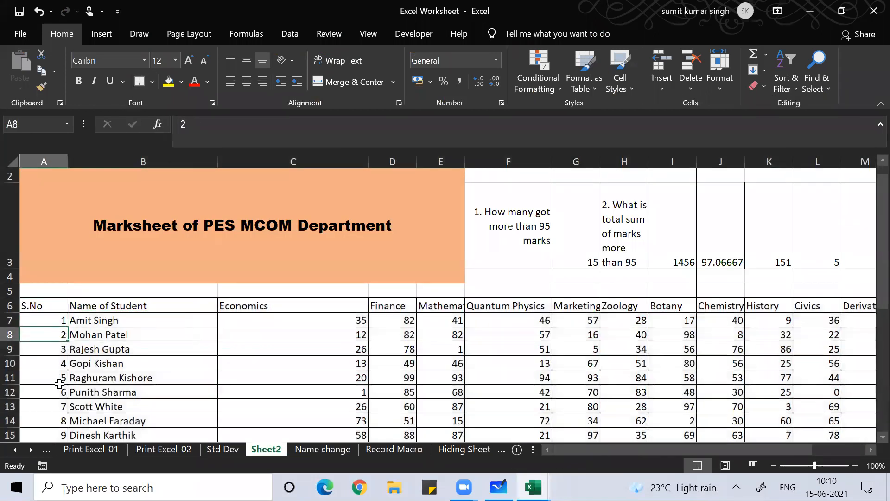
pyautogui.press('Right')
pyautogui.press('Down')
pyautogui.press('Down')
pyautogui.press('Down')
pyautogui.press('Down')
pyautogui.press('Down')
pyautogui.press('Down')
pyautogui.press('Down')
pyautogui.press('Down')
pyautogui.press('Down')
pyautogui.press('Down')
pyautogui.press('Down')
pyautogui.press('Down')
pyautogui.press('Down')
pyautogui.press('Down')
pyautogui.press('Down')
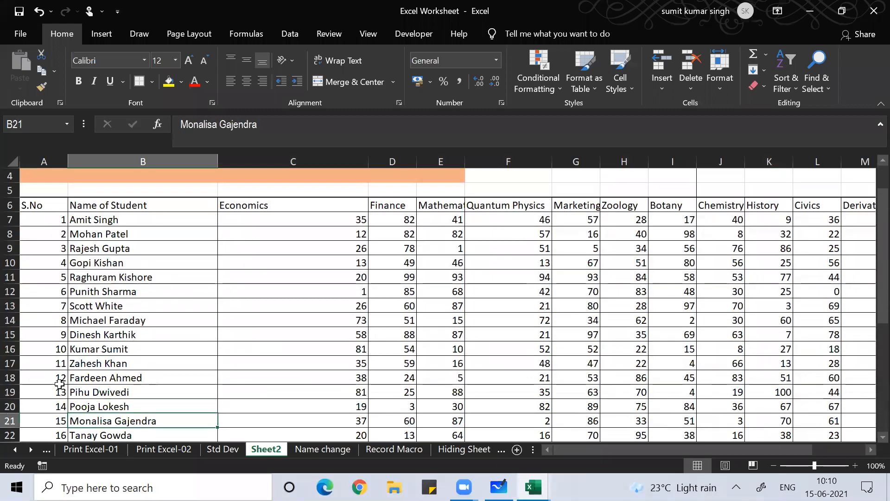
pyautogui.press('Down')
pyautogui.press('Down')
pyautogui.press('Down')
pyautogui.press('Down')
pyautogui.press('Down')
pyautogui.press('Down')
pyautogui.press('Down')
pyautogui.press('Down')
pyautogui.press('Down')
pyautogui.press('Up')
pyautogui.press('Up')
pyautogui.press('Up')
pyautogui.press('Up')
pyautogui.press('Up')
pyautogui.press('Up')
pyautogui.press('Up')
pyautogui.press('Up')
pyautogui.press('Up')
pyautogui.press('Up')
pyautogui.press('Up')
pyautogui.press('Up')
pyautogui.press('Up')
pyautogui.press('Up')
pyautogui.press('Up')
pyautogui.press('Up')
pyautogui.press('Up')
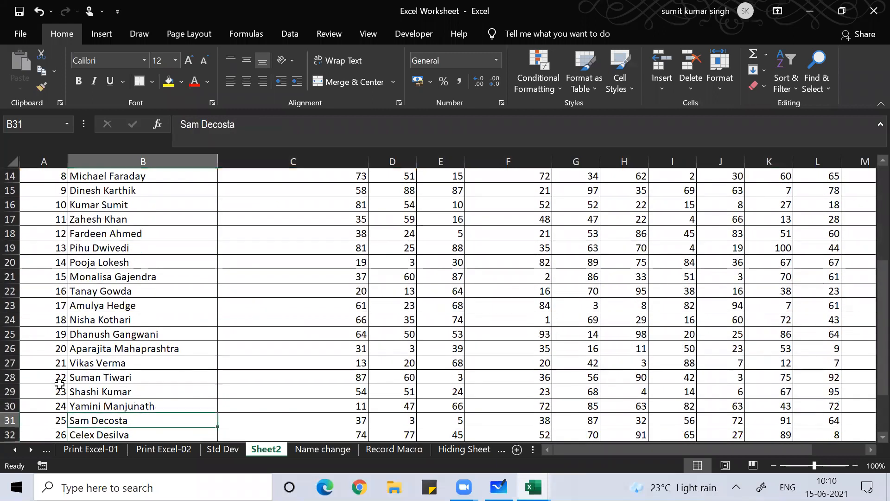
pyautogui.press('Up')
pyautogui.press('Up')
pyautogui.press('Up')
pyautogui.press('Up')
pyautogui.press('Up')
pyautogui.press('Up')
pyautogui.press('Up')
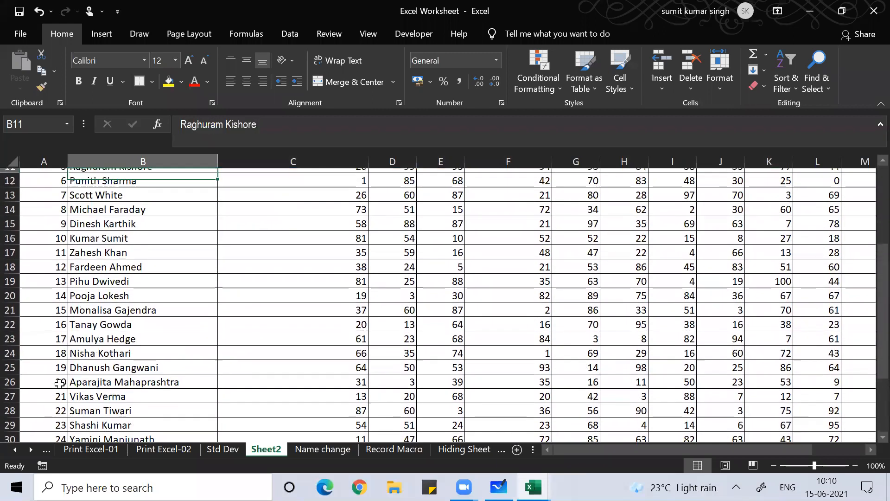
pyautogui.press('Up')
pyautogui.press('Up')
pyautogui.press('Up')
pyautogui.press('Up')
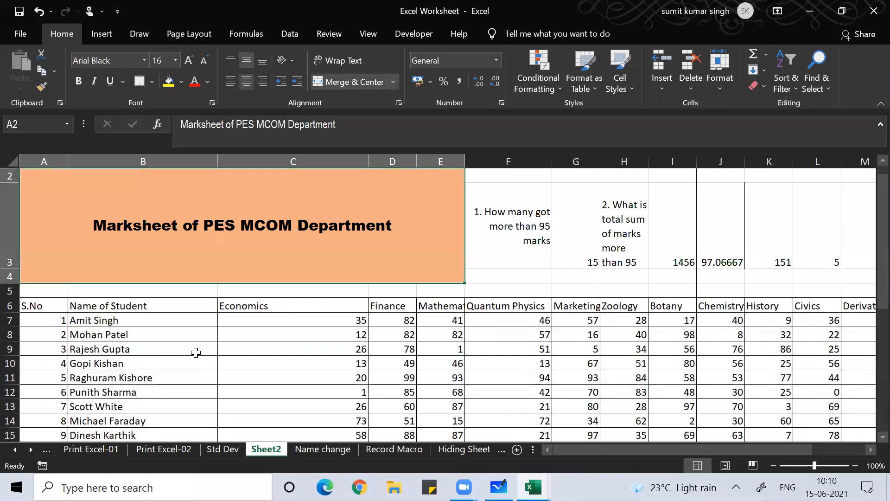
pyautogui.click(423, 377)
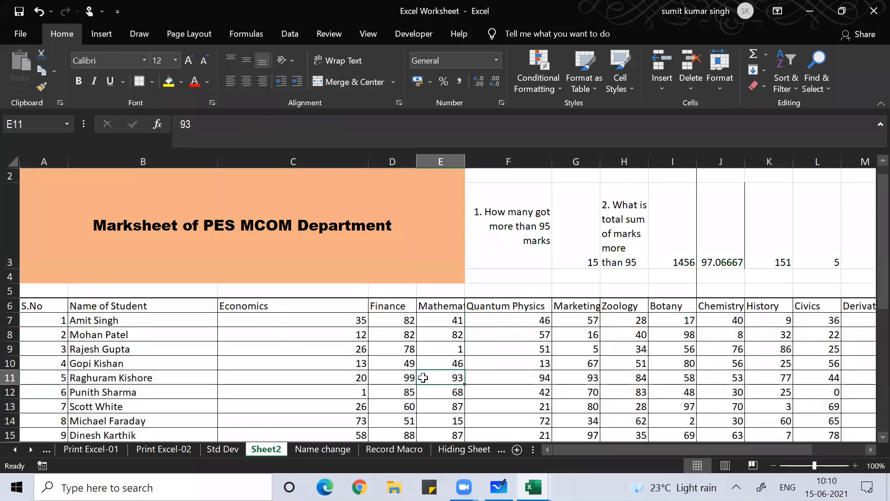
pyautogui.press('Right')
pyautogui.press('Right')
pyautogui.press('Right')
pyautogui.press('Right')
pyautogui.press('Right')
pyautogui.press('Right')
pyautogui.press('Right')
pyautogui.press('Right')
pyautogui.press('Right')
pyautogui.press('Right')
pyautogui.press('Right')
pyautogui.press('Right')
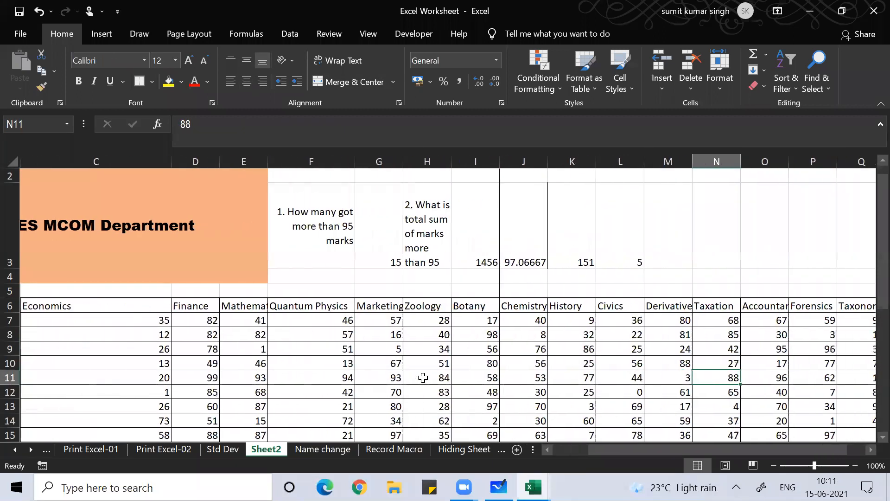
pyautogui.press('Left')
pyautogui.press('Left')
pyautogui.press('Left')
pyautogui.press('Left')
pyautogui.press('Left')
pyautogui.press('Left')
pyautogui.press('Left')
pyautogui.press('Left')
pyautogui.press('Left')
pyautogui.press('Left')
pyautogui.press('Left')
pyautogui.press('Left')
pyautogui.press('Left')
pyautogui.press('Left')
pyautogui.press('Left')
pyautogui.press('Left')
pyautogui.press('Up')
pyautogui.press('Up')
pyautogui.press('Up')
pyautogui.press('Right')
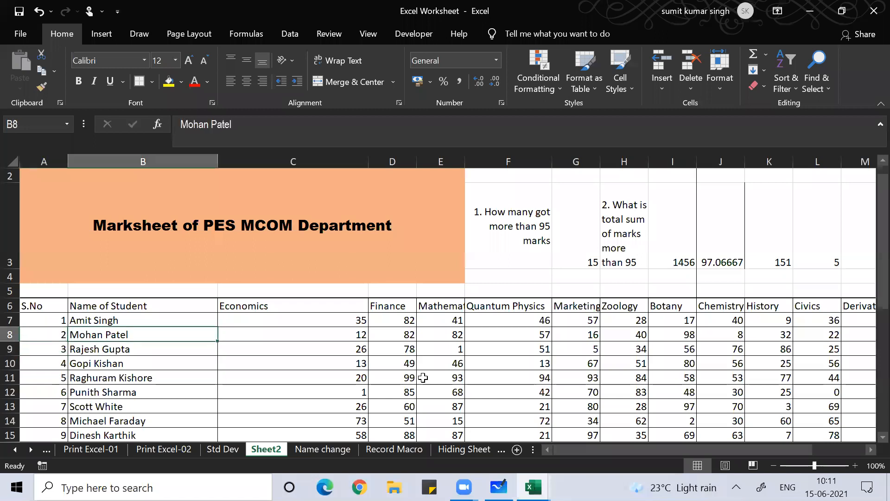
pyautogui.hotkey('ctrl', 'Down')
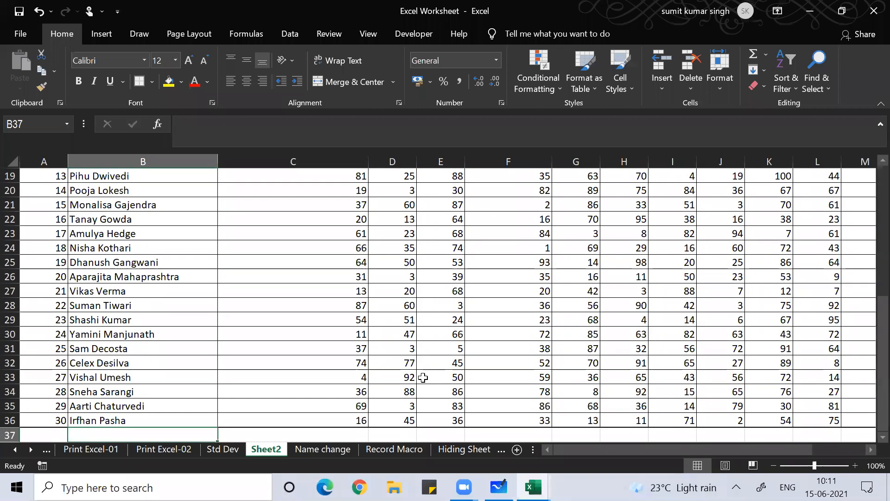
pyautogui.press('Up')
pyautogui.press('Up')
pyautogui.press('Up')
pyautogui.press('Up')
pyautogui.press('Up')
pyautogui.press('Up')
pyautogui.press('Up')
pyautogui.press('Up')
pyautogui.press('Up')
pyautogui.press('Up')
pyautogui.press('Up')
pyautogui.press('Up')
pyautogui.press('Up')
pyautogui.press('Up')
pyautogui.press('Up')
pyautogui.press('Up')
pyautogui.press('Up')
pyautogui.press('Up')
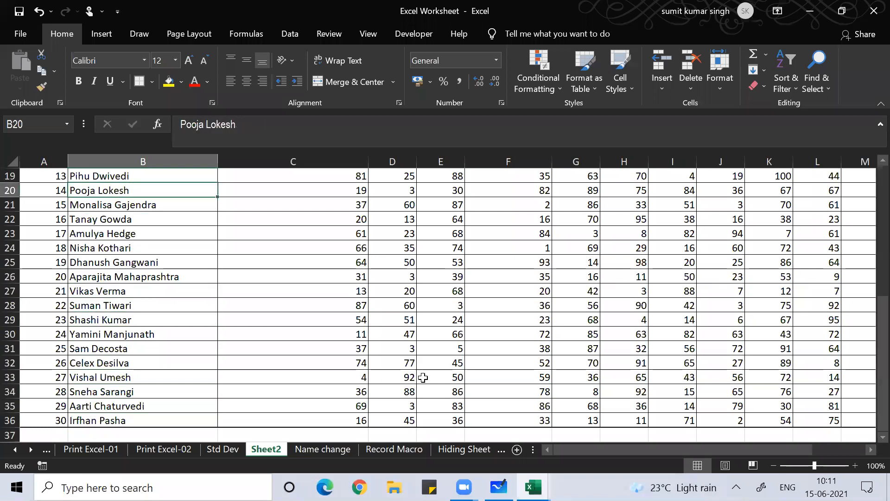
pyautogui.press('Up')
pyautogui.press('Up')
pyautogui.press('Up')
pyautogui.press('Up')
pyautogui.press('Up')
pyautogui.press('Up')
pyautogui.press('Up')
pyautogui.press('Up')
pyautogui.press('Up')
pyautogui.press('Up')
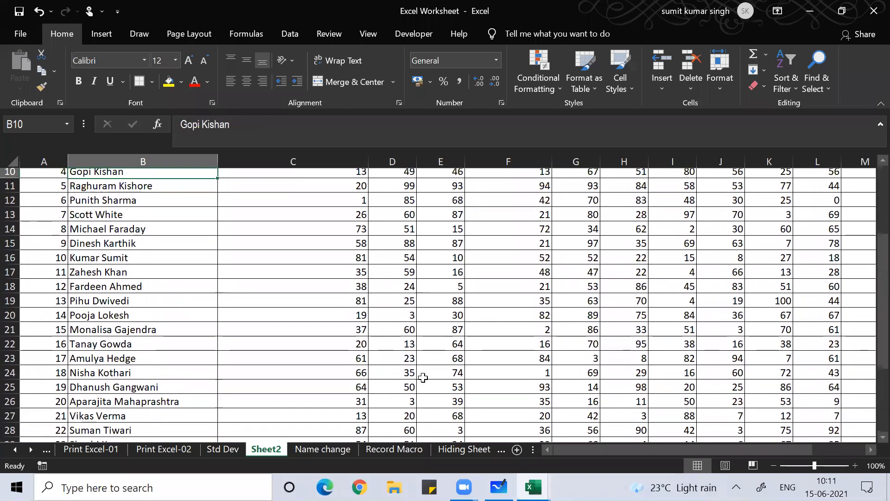
pyautogui.press('Up')
pyautogui.press('Up')
pyautogui.press('Up')
pyautogui.press('Down')
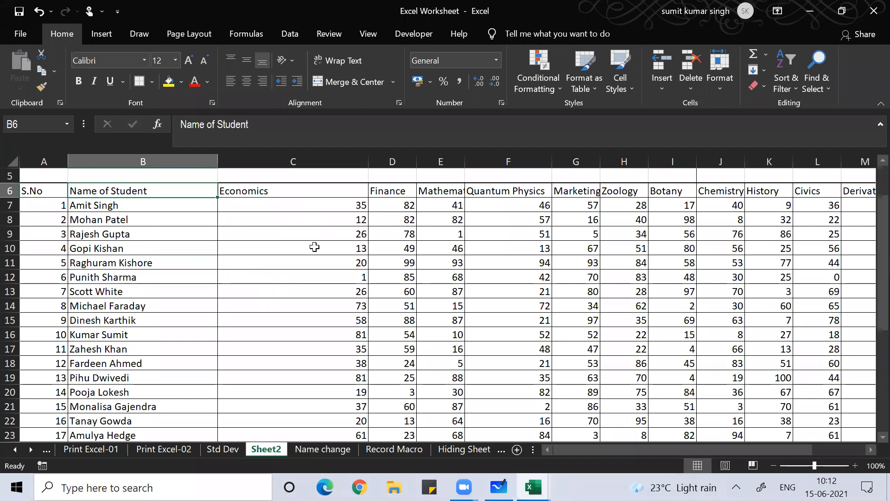
pyautogui.click(275, 315)
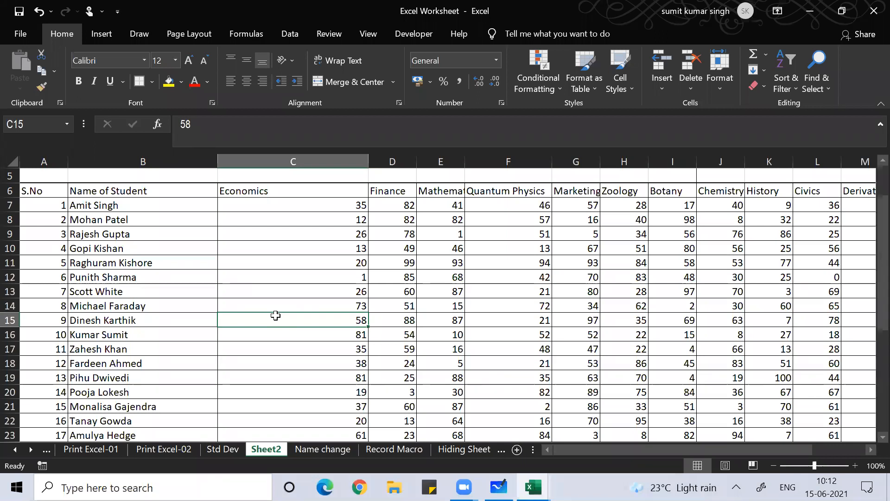
# Select the merged title in A2 and choose Unmerge Cells
pyautogui.click(249, 288)
pyautogui.hotkey('ctrl', 'space')
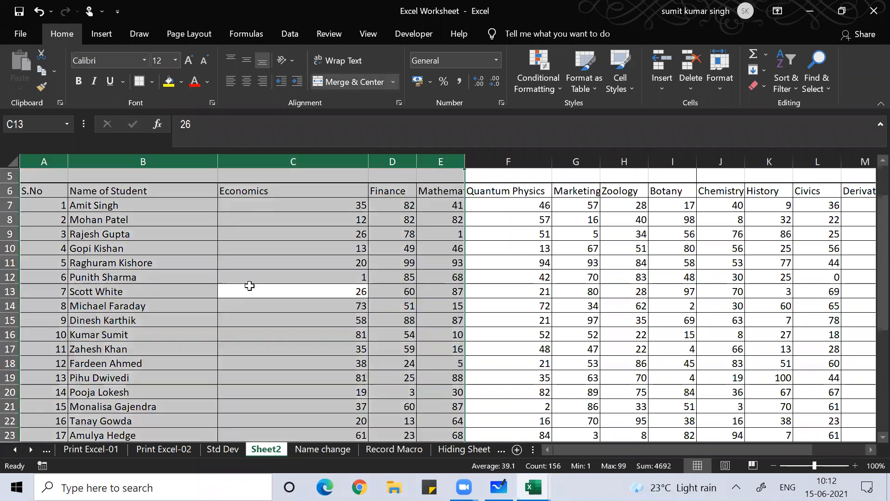
pyautogui.click(249, 287)
pyautogui.click(250, 272)
pyautogui.press('Up')
pyautogui.hotkey('ctrl', 'Up')
pyautogui.hotkey('ctrl', 'Up')
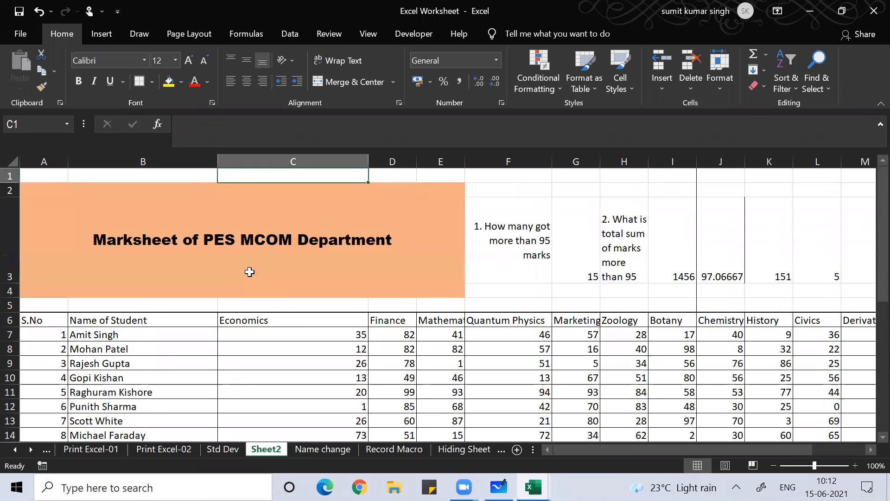
pyautogui.click(250, 272)
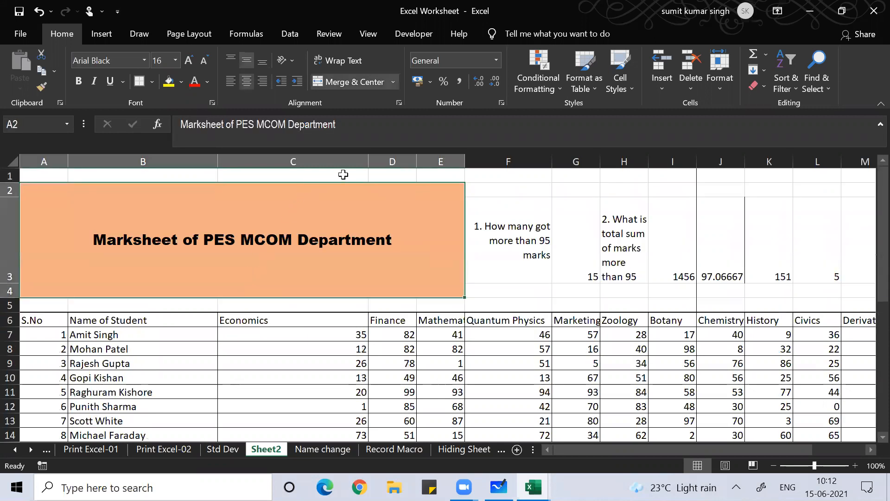
pyautogui.click(394, 85)
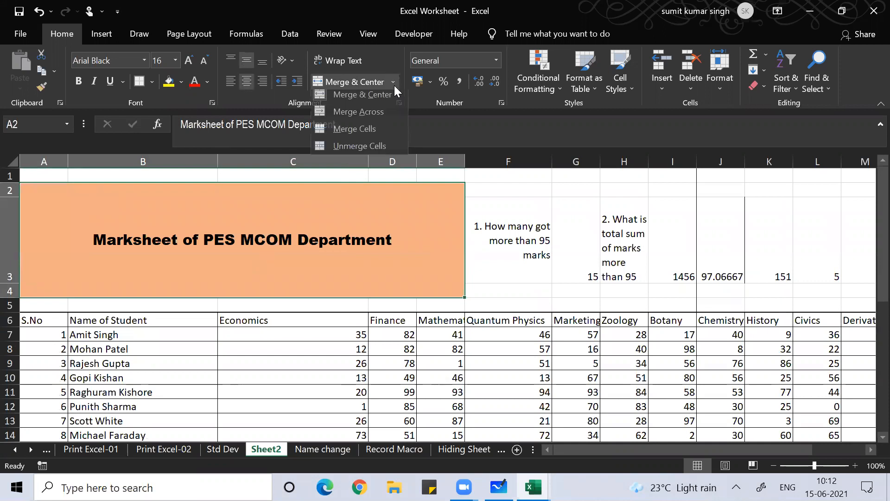
pyautogui.click(380, 151)
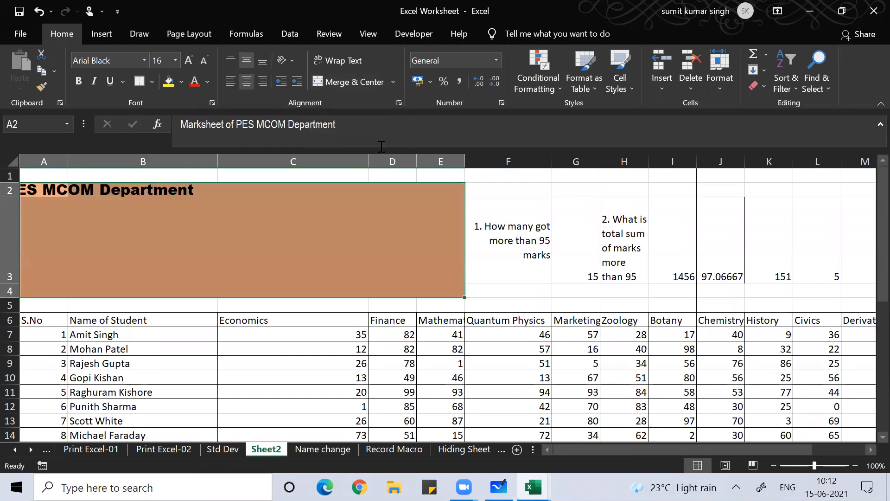
# Select the whole Economics column
pyautogui.click(250, 363)
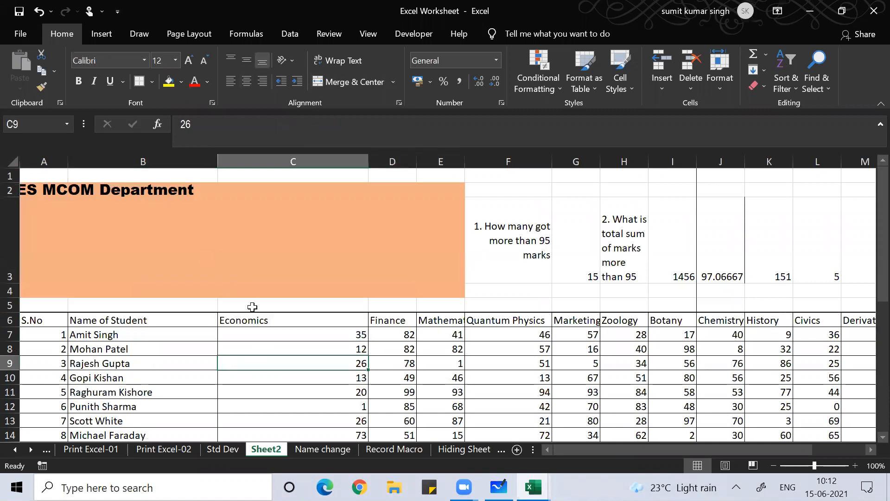
pyautogui.click(256, 395)
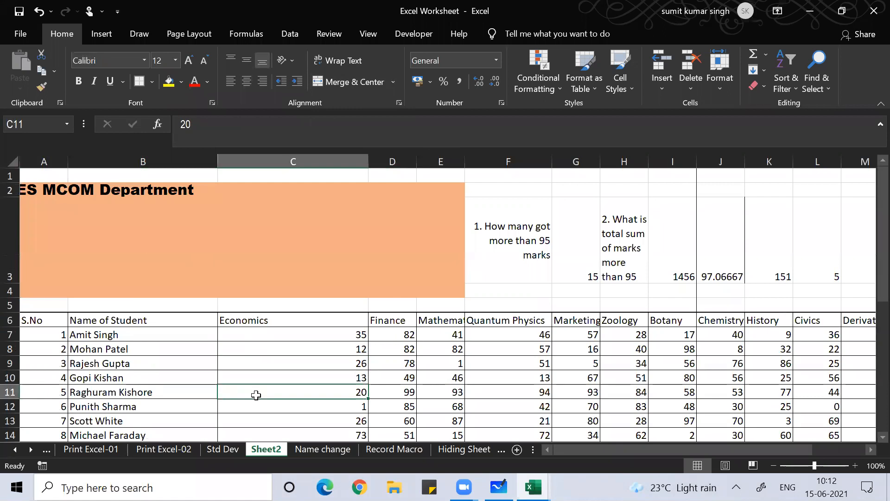
pyautogui.hotkey('ctrl', 'space')
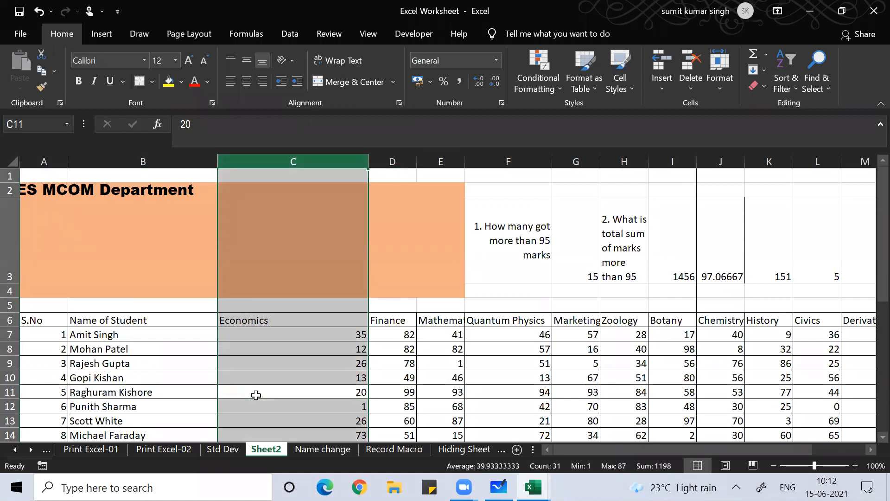
# Select the Economics column and insert a blank column C before it
pyautogui.click(257, 354)
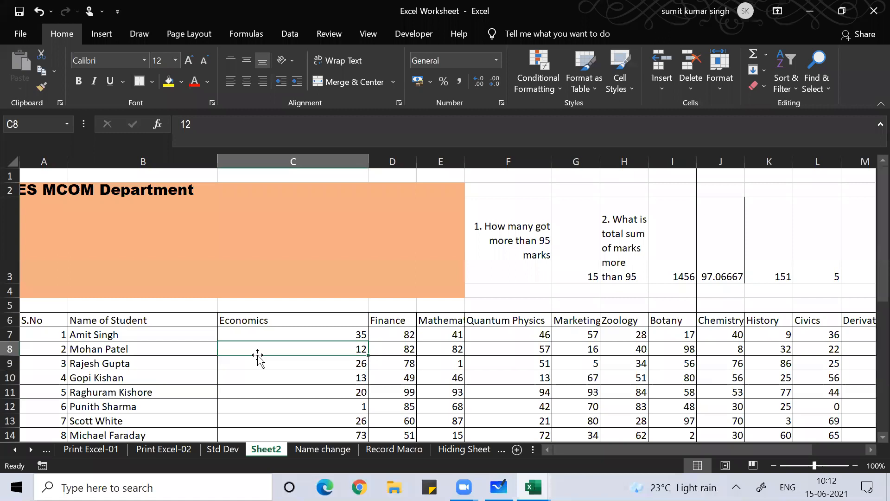
pyautogui.hotkey('ctrl', 'space')
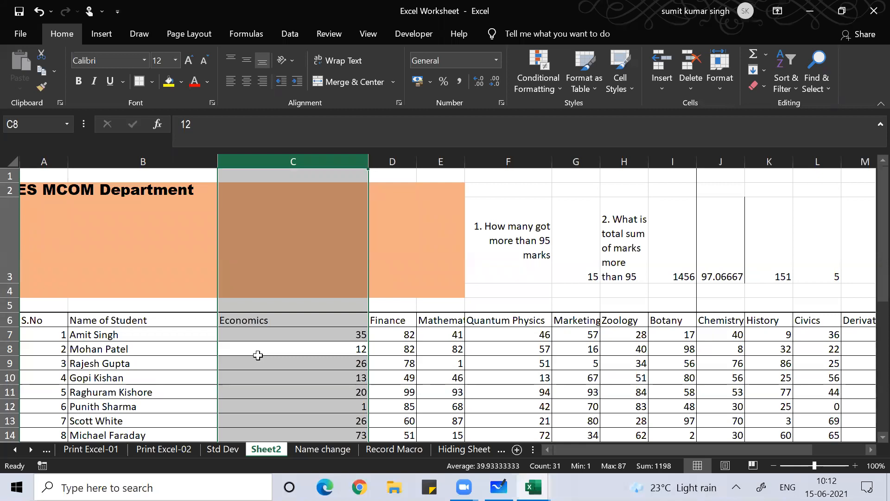
pyautogui.hotkey('ctrl', 'shift', '+')
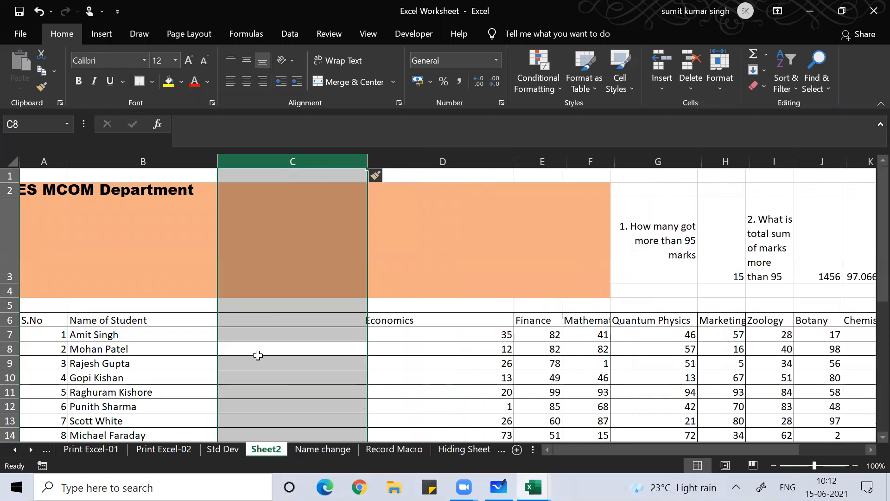
pyautogui.click(285, 393)
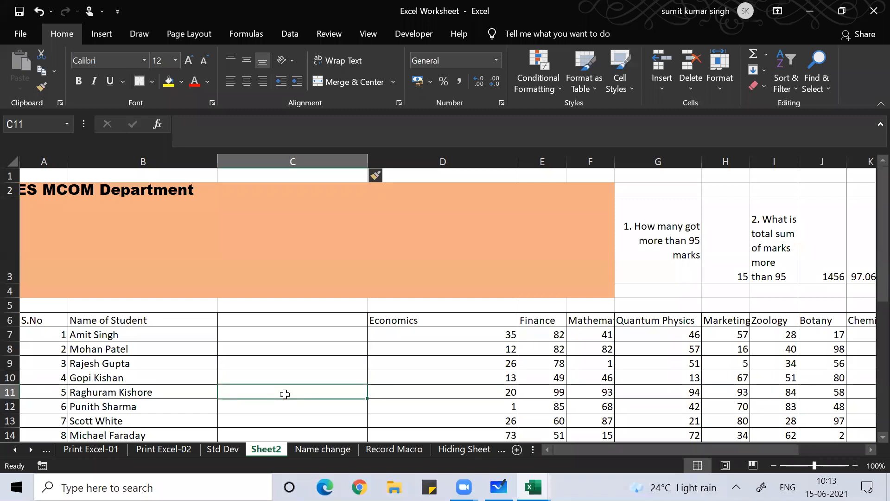
pyautogui.click(474, 74)
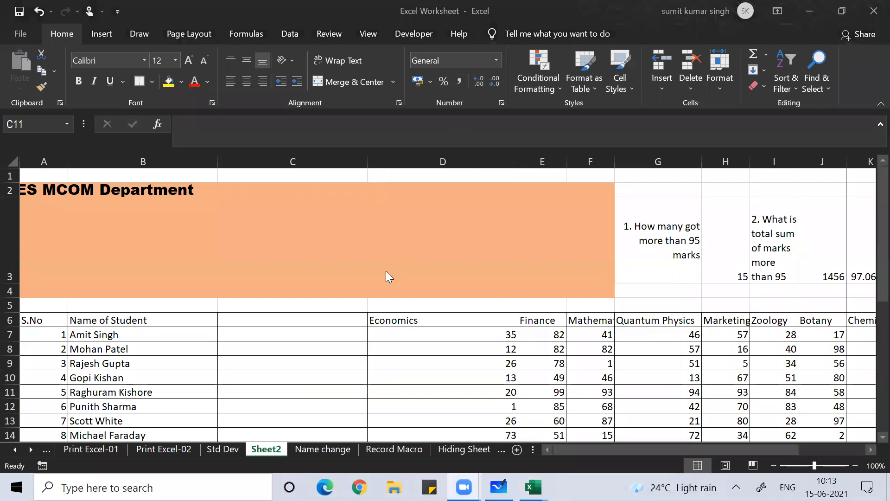
pyautogui.click(271, 395)
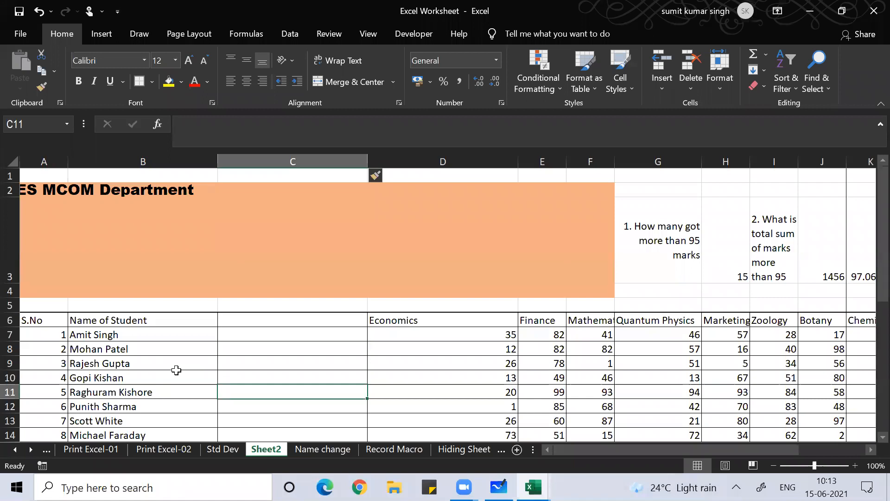
pyautogui.hotkey('ctrl', 'space')
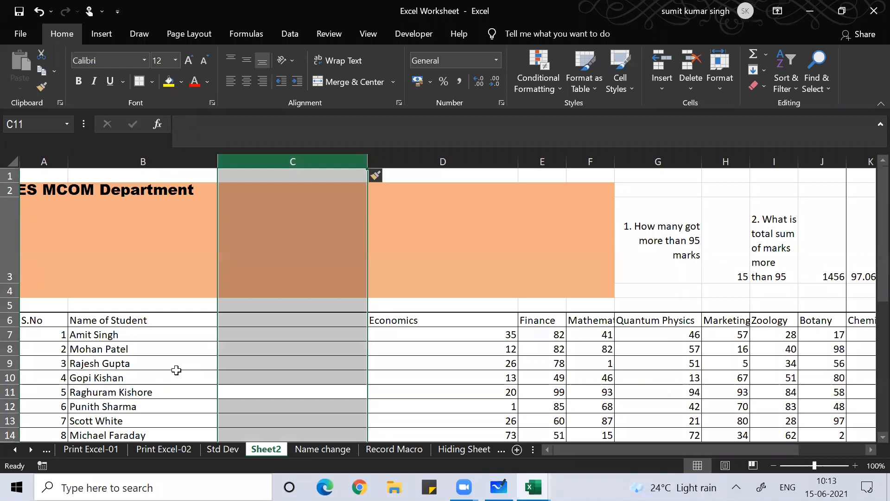
# Insert a second blank column so Economics moves to column E
pyautogui.hotkey('ctrl', 'shift', '+')
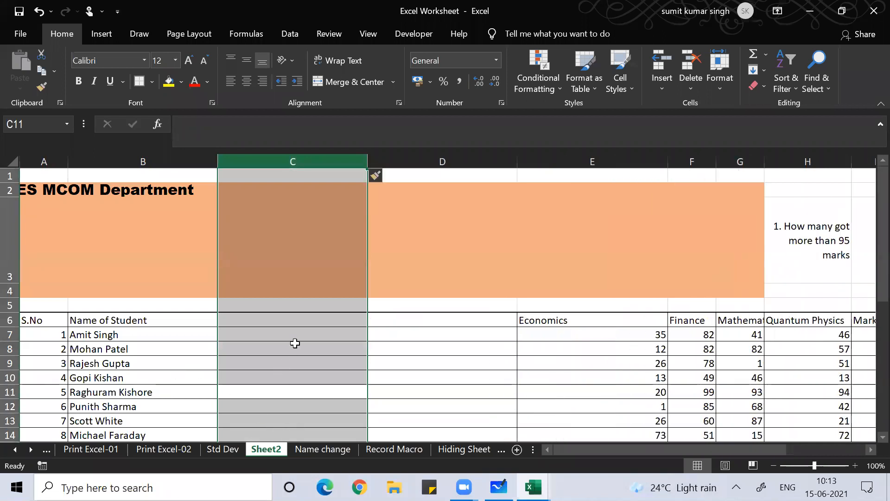
pyautogui.click(294, 343)
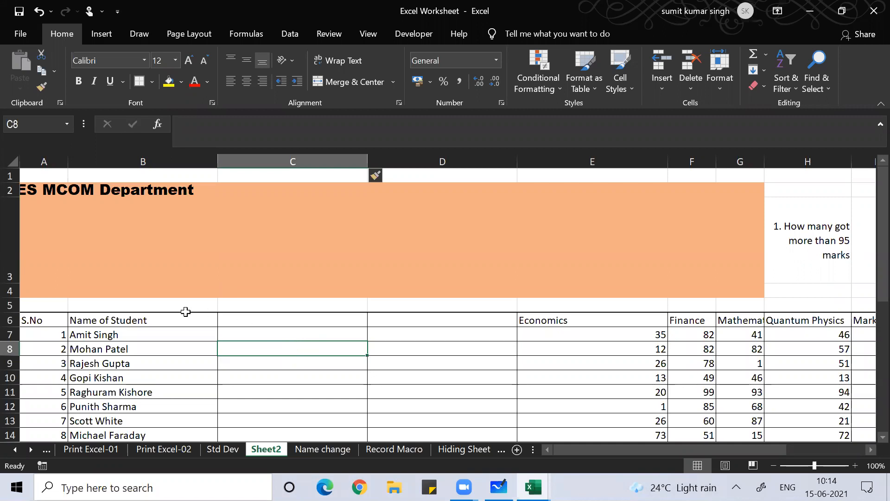
pyautogui.click(139, 335)
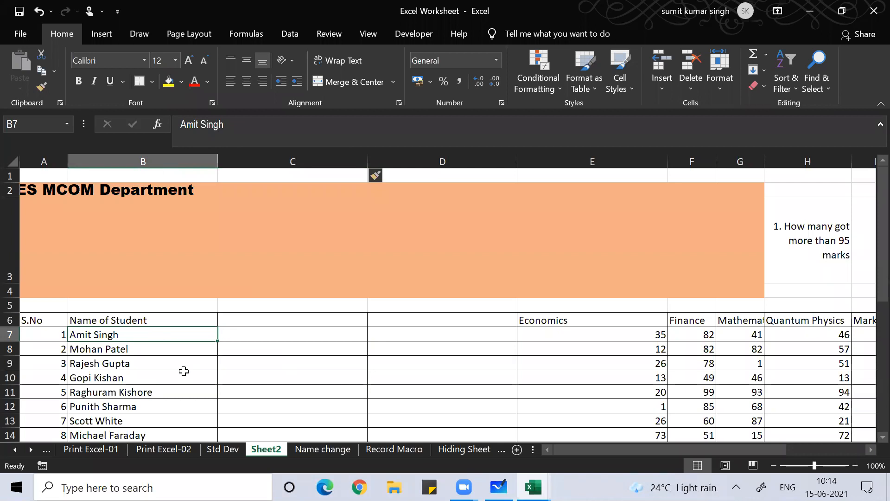
# Enlarge all student names in B7:B36 to font size 20
pyautogui.hotkey('ctrl', 'shift', 'Down')
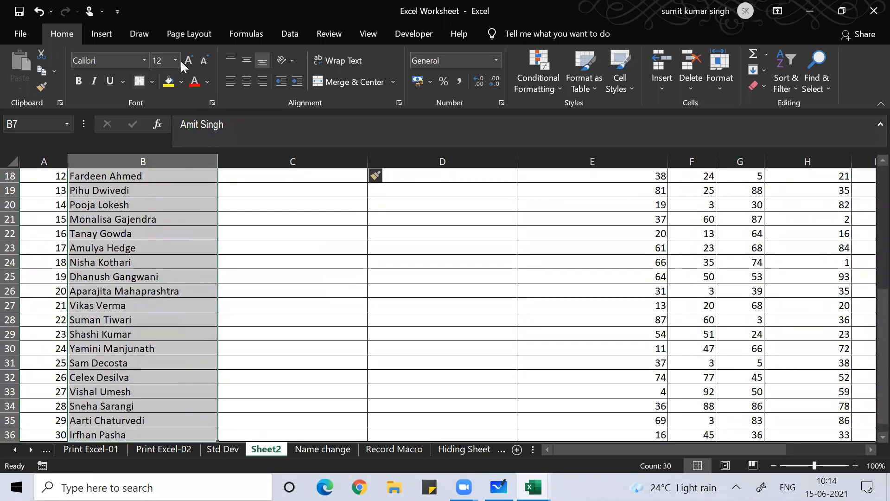
pyautogui.click(186, 61)
pyautogui.click(187, 61)
pyautogui.click(186, 62)
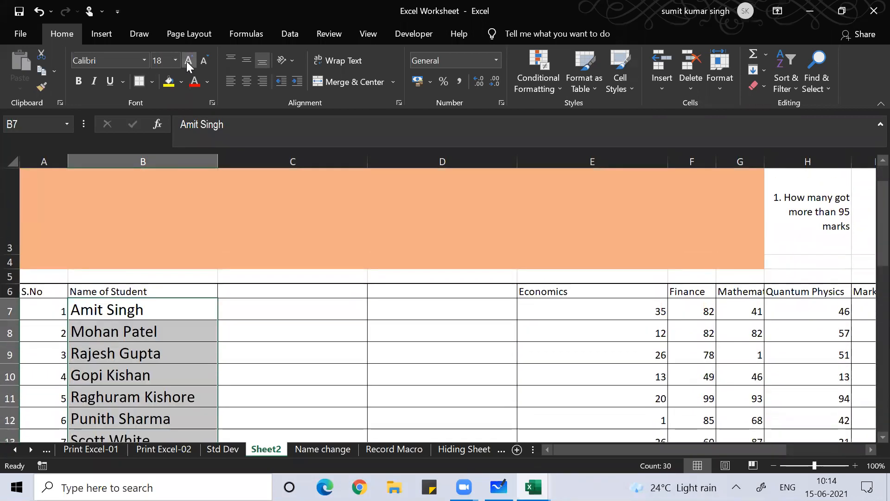
pyautogui.click(186, 61)
# Copy the first name 'Amit' from cell B7's text
pyautogui.click(106, 384)
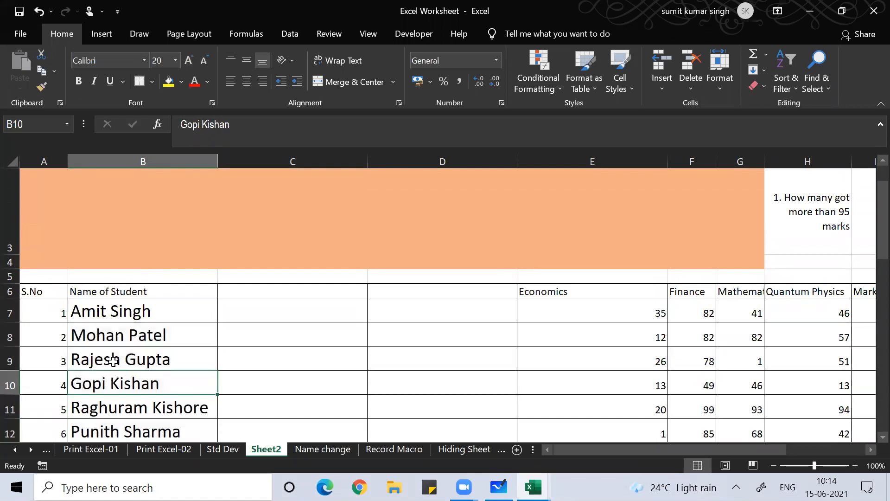
pyautogui.click(115, 311)
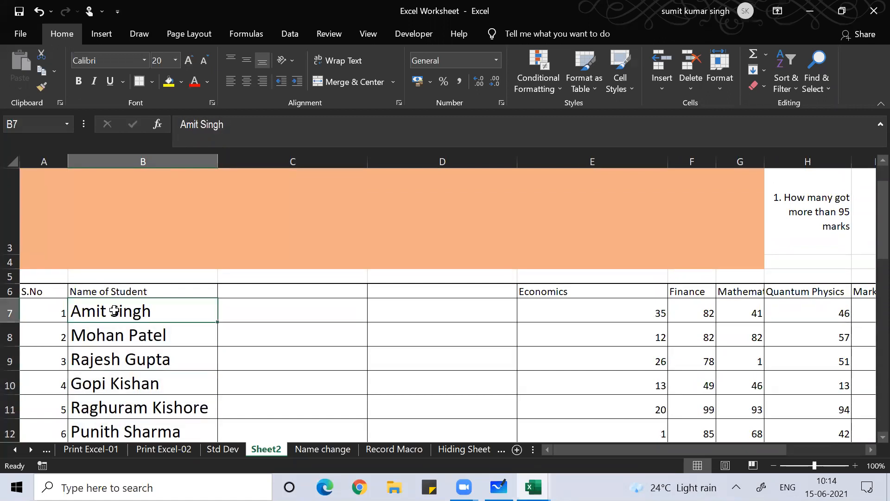
pyautogui.click(197, 125)
pyautogui.hotkey('shift', 'Left')
pyautogui.hotkey('shift', 'Left')
pyautogui.hotkey('shift', 'Left')
pyautogui.hotkey('shift', 'Left')
pyautogui.hotkey('ctrl', 'c')
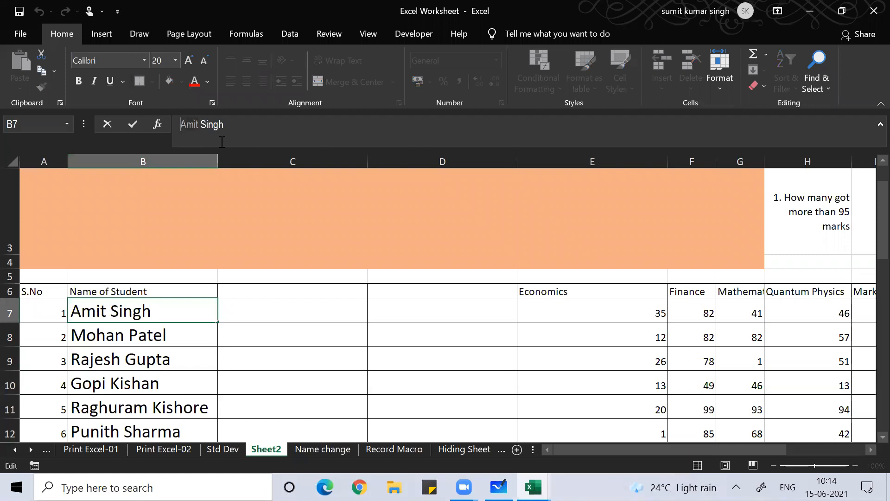
pyautogui.click(295, 314)
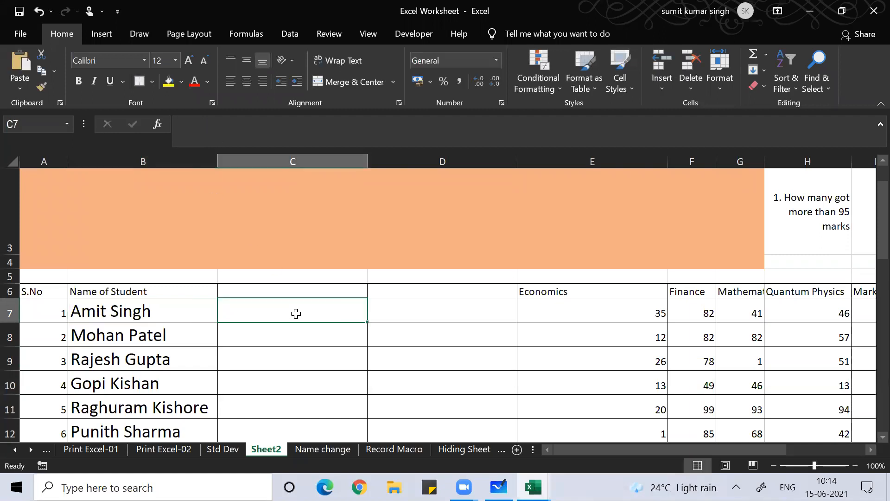
# Paste 'Amit' into C7 and increase its font size
pyautogui.hotkey('ctrl', 'v')
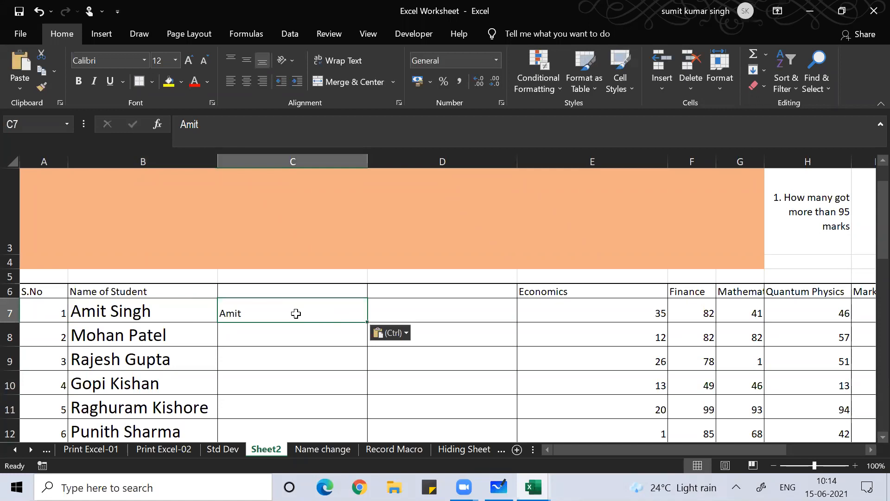
pyautogui.click(188, 59)
pyautogui.click(188, 59)
pyautogui.click(188, 59)
pyautogui.click(188, 59)
pyautogui.click(188, 60)
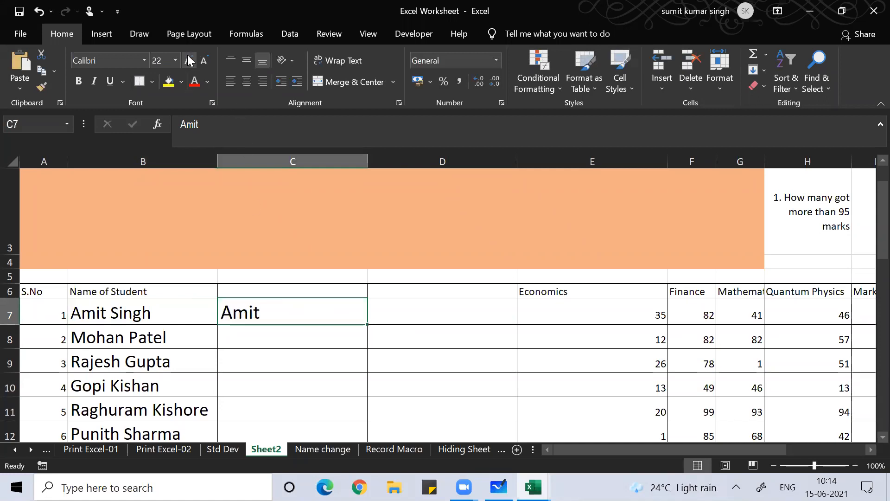
pyautogui.click(132, 314)
pyautogui.click(225, 125)
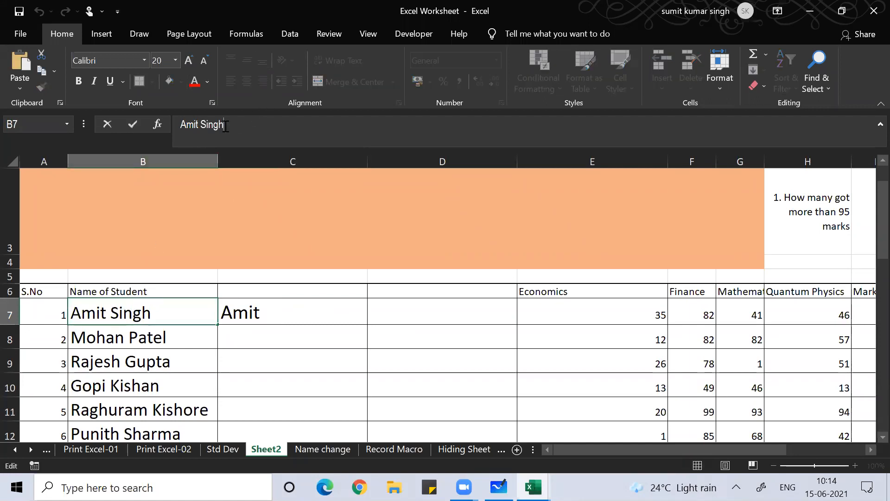
pyautogui.hotkey('shift', 'Left')
pyautogui.hotkey('shift', 'Left')
pyautogui.hotkey('shift', 'Left')
pyautogui.hotkey('shift', 'Left')
pyautogui.hotkey('shift', 'Left')
pyautogui.hotkey('ctrl', 'c')
pyautogui.click(414, 316)
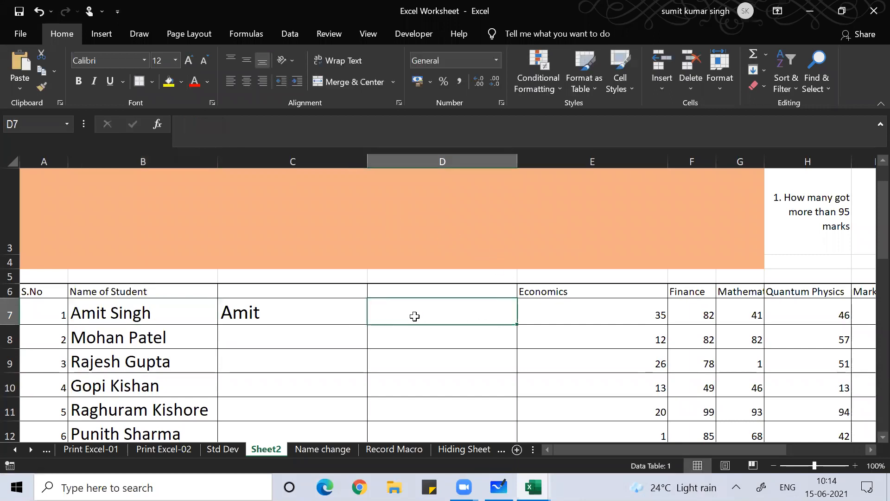
pyautogui.hotkey('ctrl', 'v')
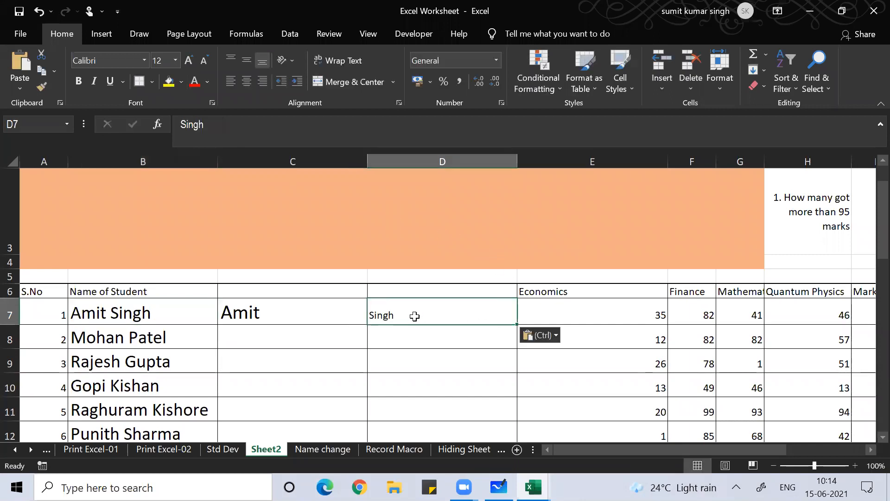
# Set Singh in D7 to font size 24, then return to C7
pyautogui.click(204, 59)
pyautogui.click(205, 60)
pyautogui.click(204, 59)
pyautogui.click(204, 59)
pyautogui.click(191, 61)
pyautogui.click(191, 61)
pyautogui.click(191, 61)
pyautogui.click(191, 61)
pyautogui.click(191, 61)
pyautogui.click(191, 61)
pyautogui.click(191, 60)
pyautogui.click(191, 61)
pyautogui.click(191, 61)
pyautogui.click(191, 61)
pyautogui.click(247, 364)
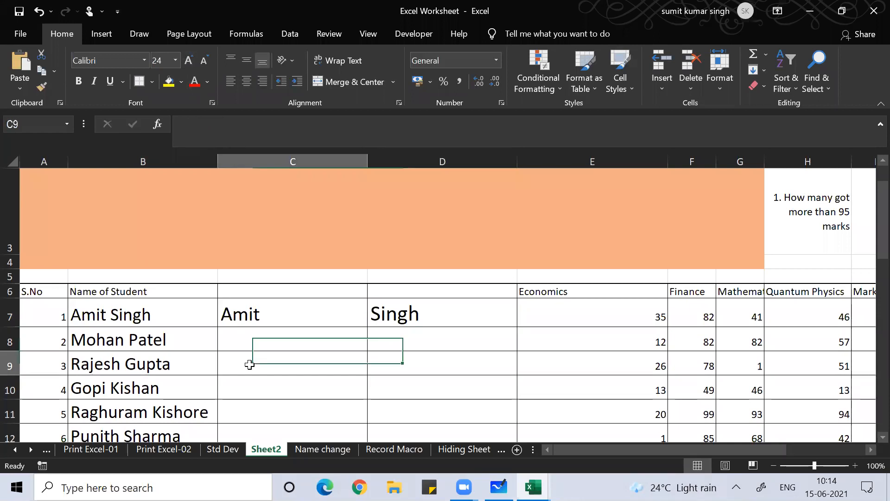
pyautogui.click(257, 309)
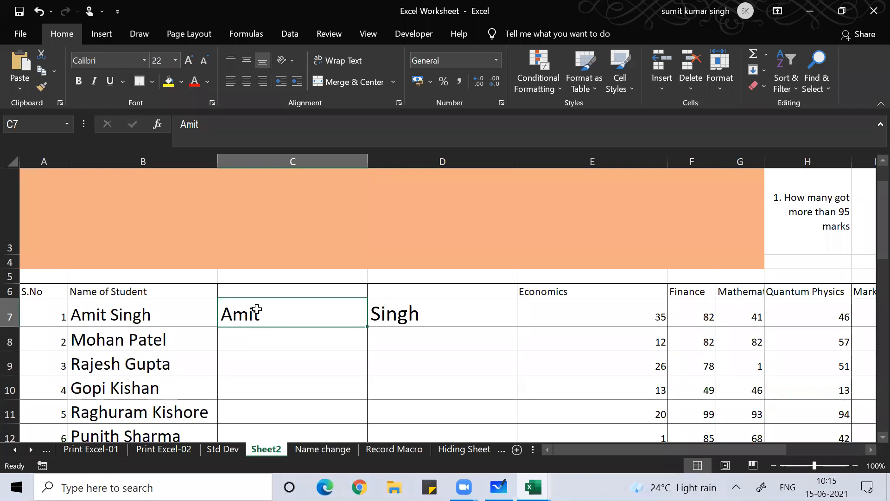
pyautogui.click(379, 120)
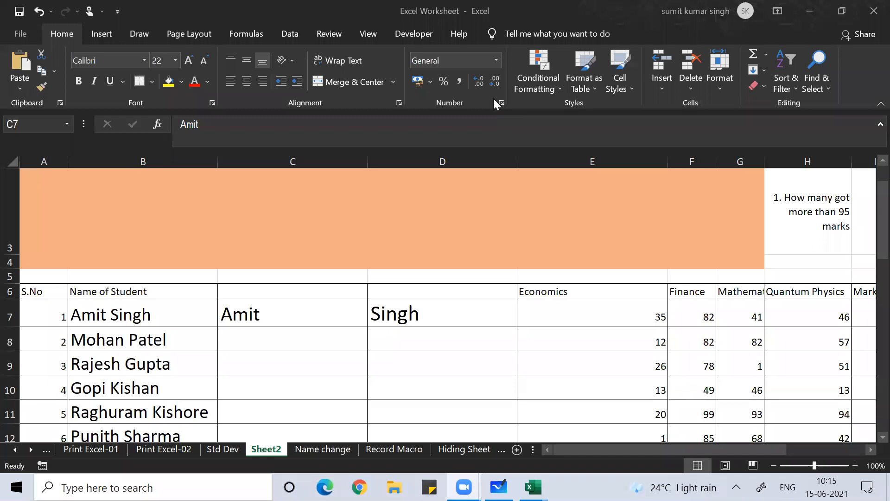
pyautogui.click(293, 307)
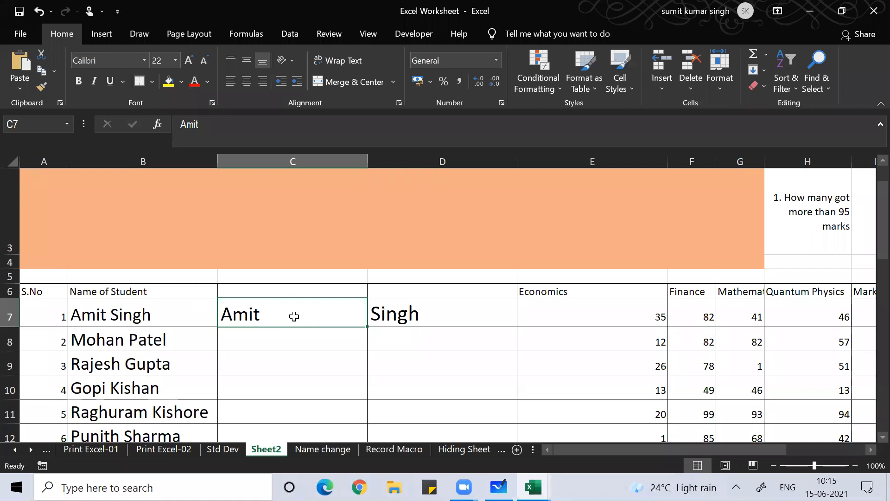
# Flash Fill column C with every student's first name and check the results
pyautogui.hotkey('ctrl', 'e')
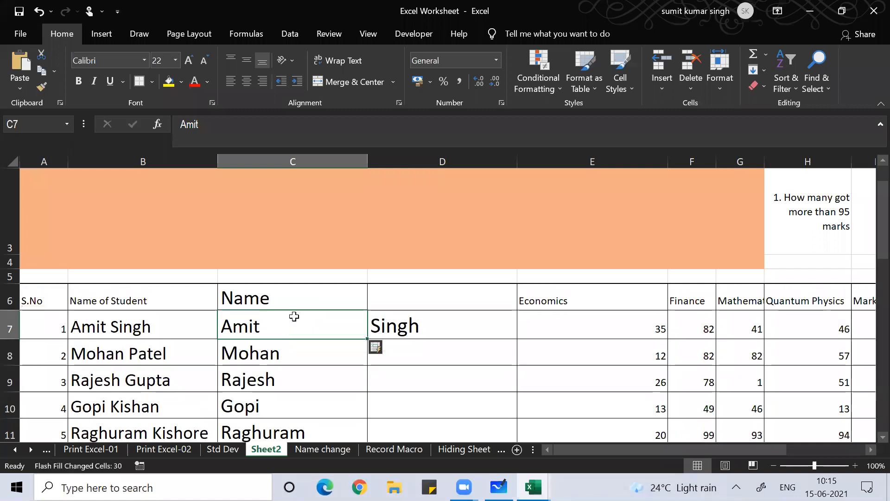
pyautogui.click(273, 386)
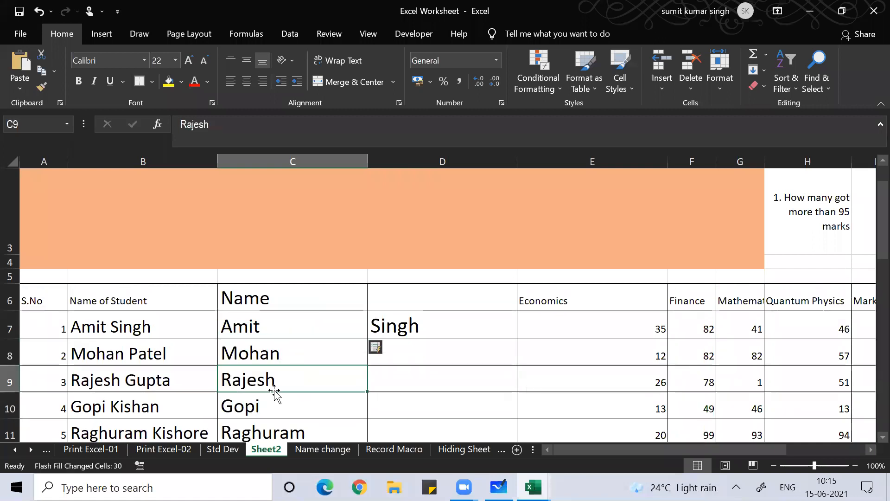
pyautogui.hotkey('ctrl', 'Down')
pyautogui.press('Down')
pyautogui.press('Up')
pyautogui.press('Up')
pyautogui.press('Up')
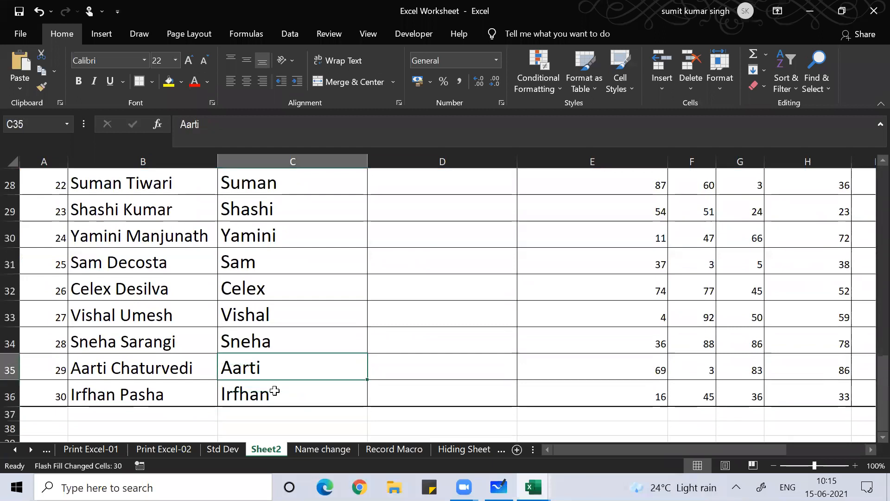
pyautogui.hotkey('ctrl', 'Up')
pyautogui.press('Up')
pyautogui.press('Down')
pyautogui.press('Down')
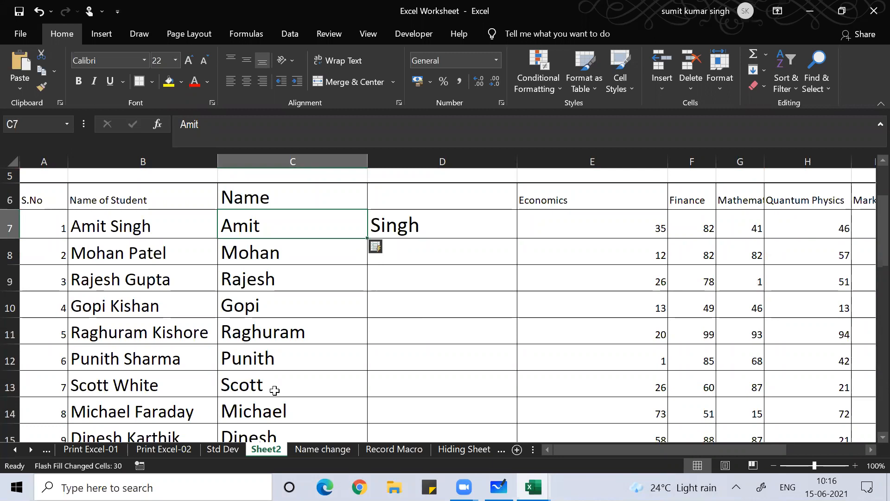
# Flash Fill column D with every surname, checking down to Pasha
pyautogui.press('Right')
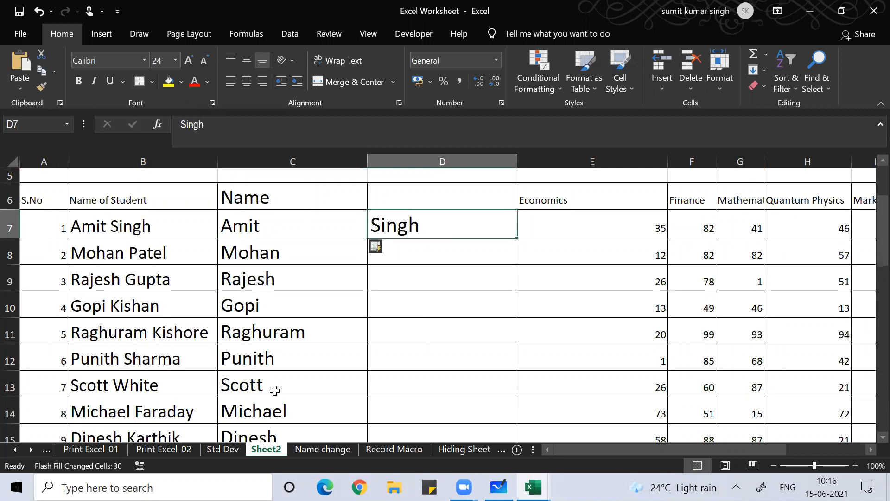
pyautogui.hotkey('ctrl', 'e')
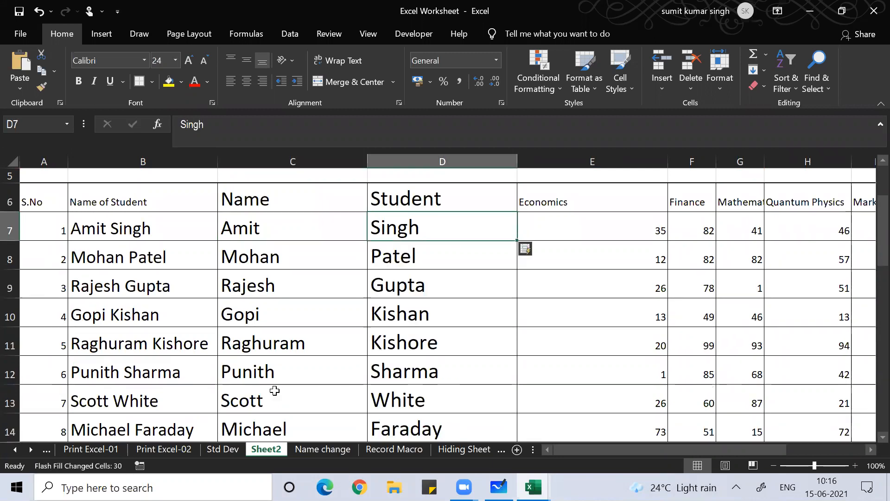
pyautogui.press('Down')
pyautogui.press('Down')
pyautogui.press('Down')
pyautogui.press('Down')
pyautogui.press('Down')
pyautogui.press('Down')
pyautogui.press('Down')
pyautogui.press('Down')
pyautogui.press('Down')
pyautogui.press('Down')
pyautogui.press('Down')
pyautogui.press('Down')
pyautogui.press('Down')
pyautogui.press('Down')
pyautogui.press('Down')
pyautogui.press('Down')
pyautogui.press('Down')
pyautogui.press('Down')
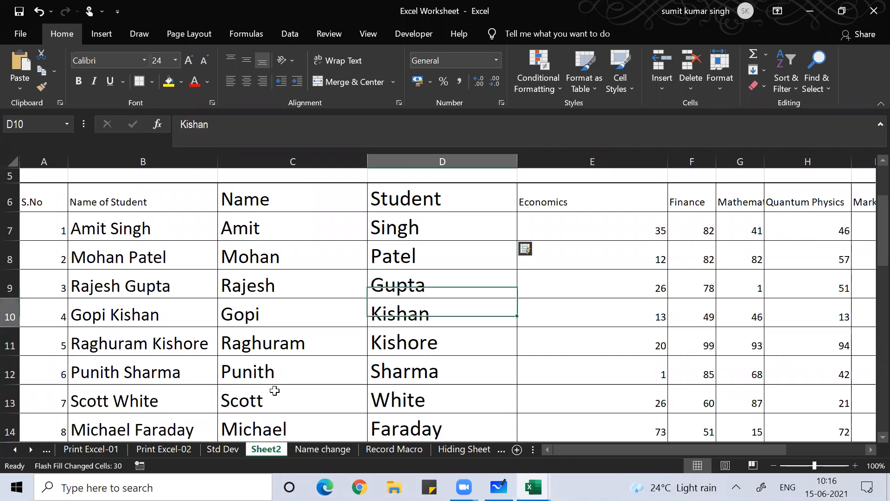
pyautogui.press('Down')
pyautogui.press('Down')
pyautogui.press('Down')
pyautogui.press('Down')
pyautogui.press('Down')
pyautogui.press('Down')
pyautogui.press('Down')
pyautogui.press('Down')
pyautogui.press('Down')
pyautogui.press('Down')
pyautogui.press('Down')
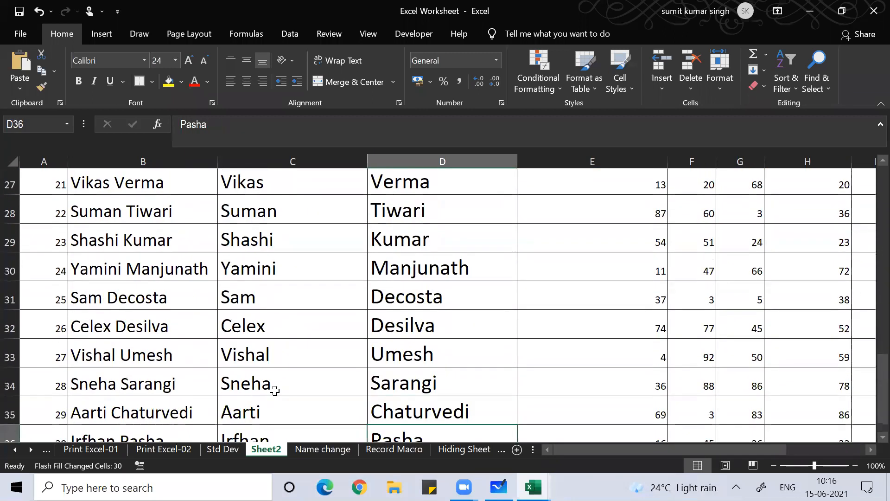
pyautogui.press('Up')
pyautogui.press('Up')
pyautogui.press('Up')
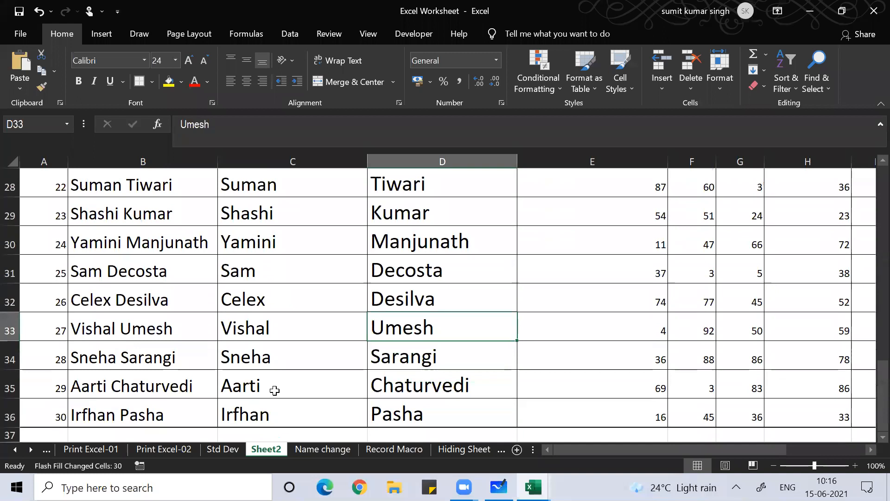
pyautogui.hotkey('ctrl', 'Up')
pyautogui.press('Up')
pyautogui.press('Up')
pyautogui.press('Up')
pyautogui.press('Down')
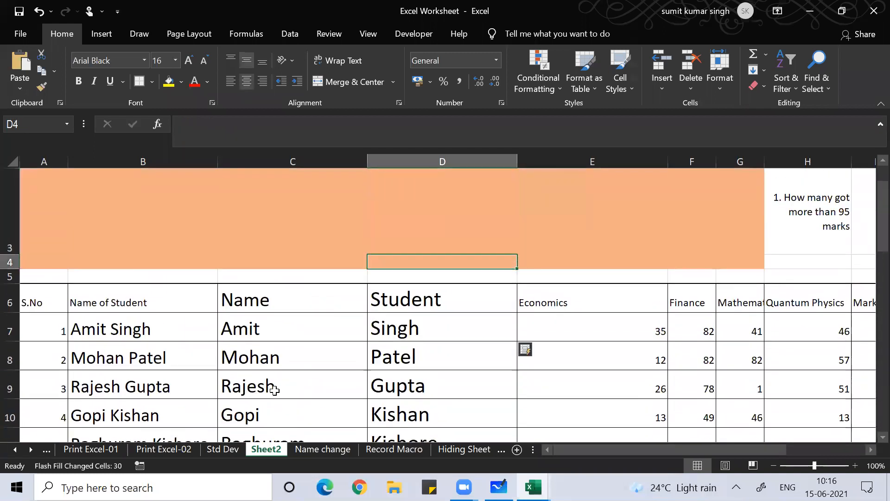
pyautogui.press('Down')
pyautogui.press('Down')
pyautogui.press('Down')
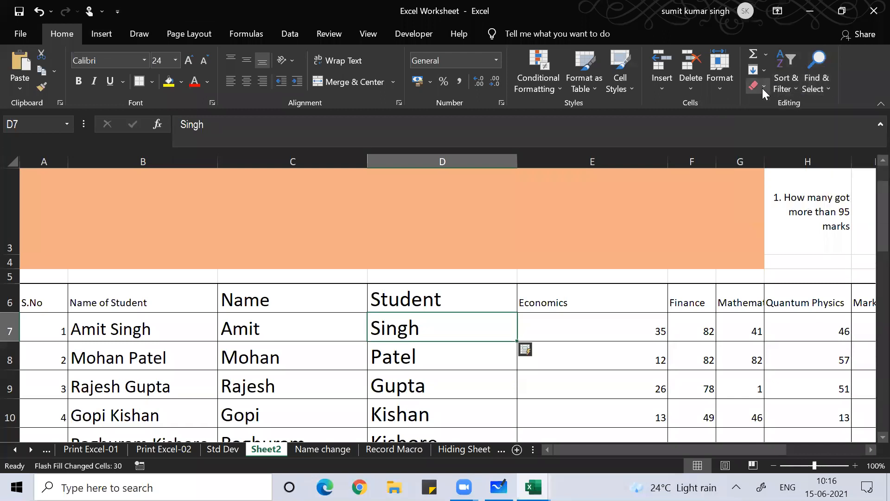
pyautogui.click(763, 71)
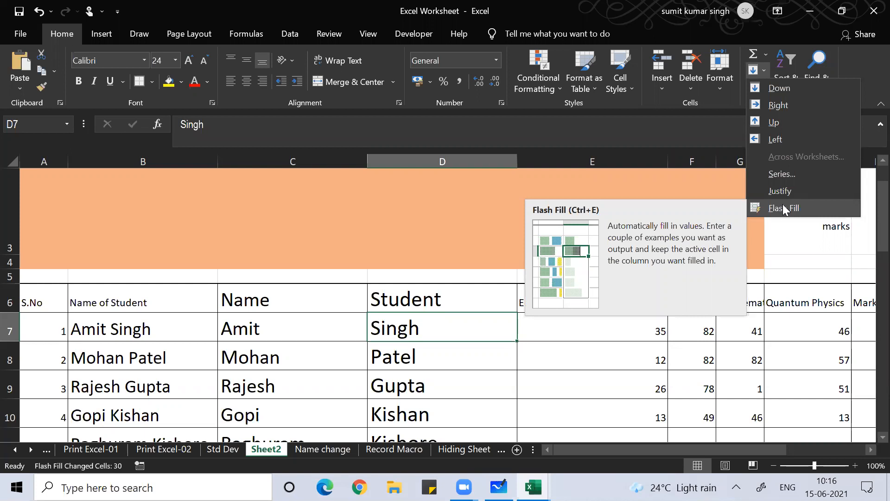
pyautogui.click(743, 121)
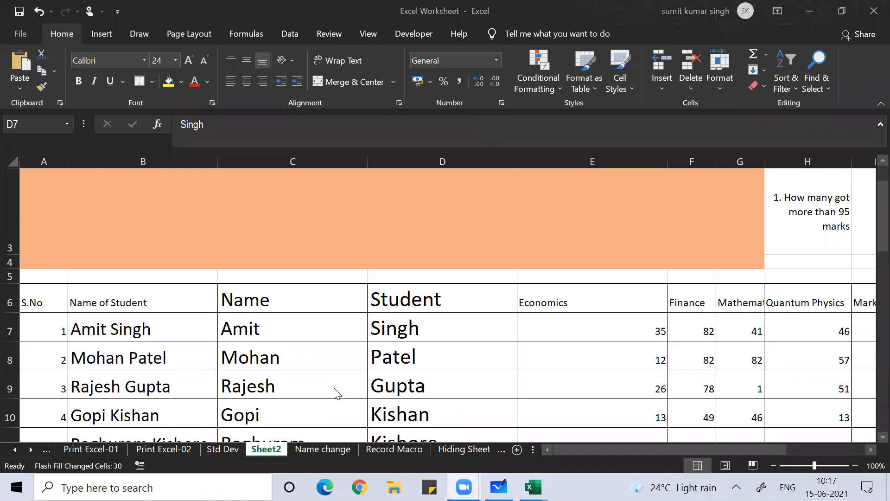
# Clear the flash-filled full names from B7:B36
pyautogui.click(157, 330)
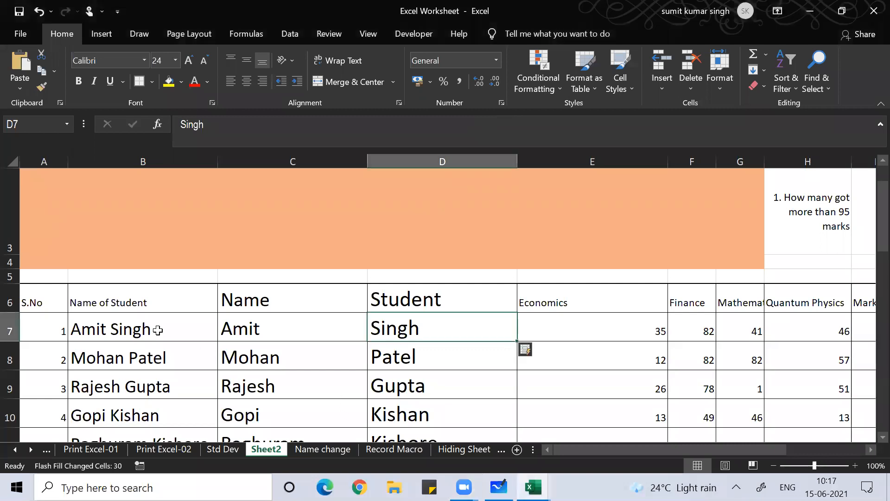
pyautogui.click(158, 330)
pyautogui.hotkey('ctrl', 'shift', 'Down')
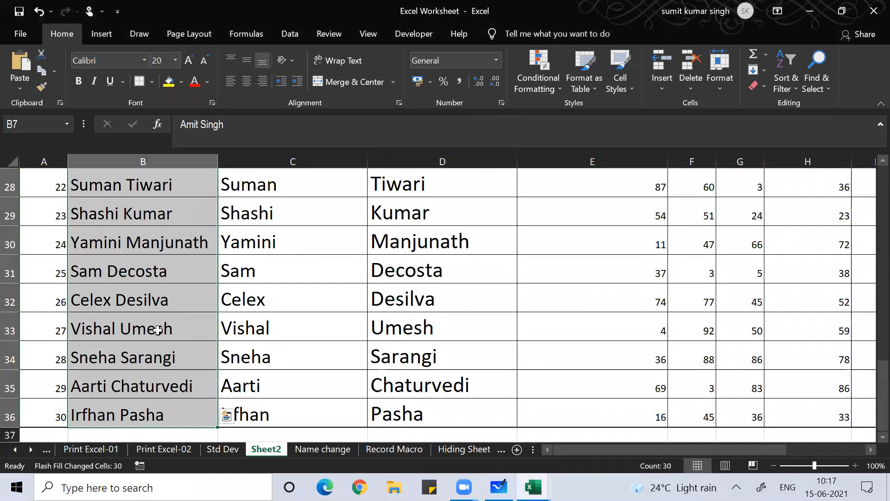
pyautogui.press('Delete')
pyautogui.scroll(8, 158, 330)
pyautogui.press('Down')
pyautogui.press('Up')
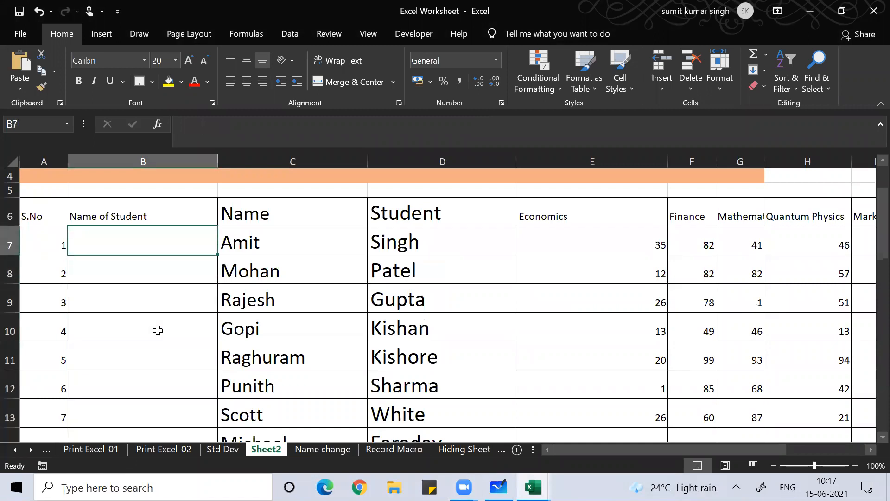
# Enter =C7&" "&D7 in B7 and fill it down column B
pyautogui.write('=')
pyautogui.press('Right')
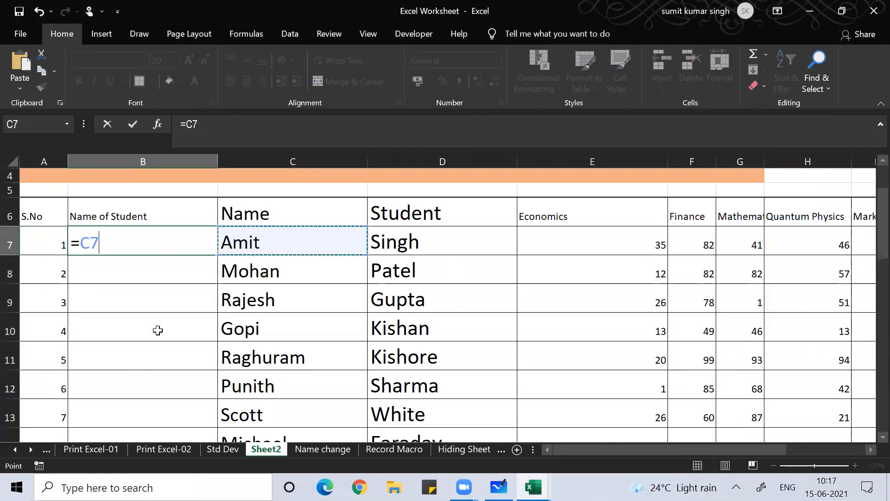
pyautogui.write('&" "')
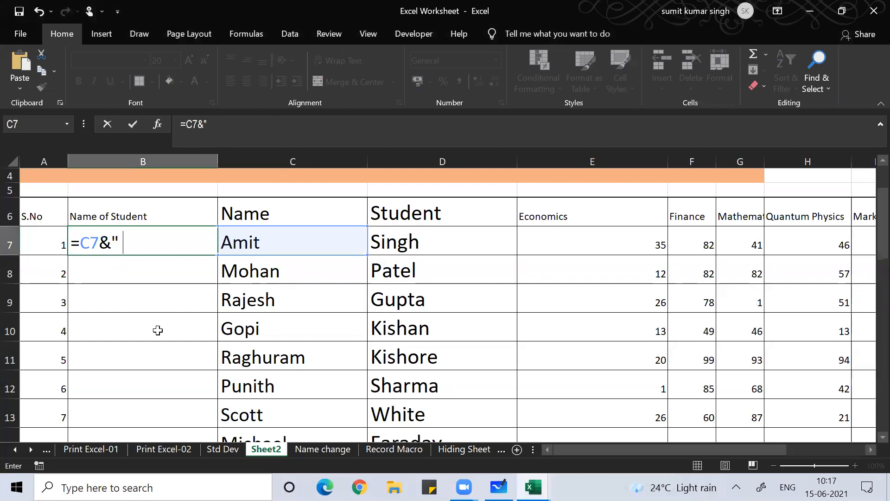
pyautogui.write('&')
pyautogui.press('Right')
pyautogui.press('Right')
pyautogui.press('Return')
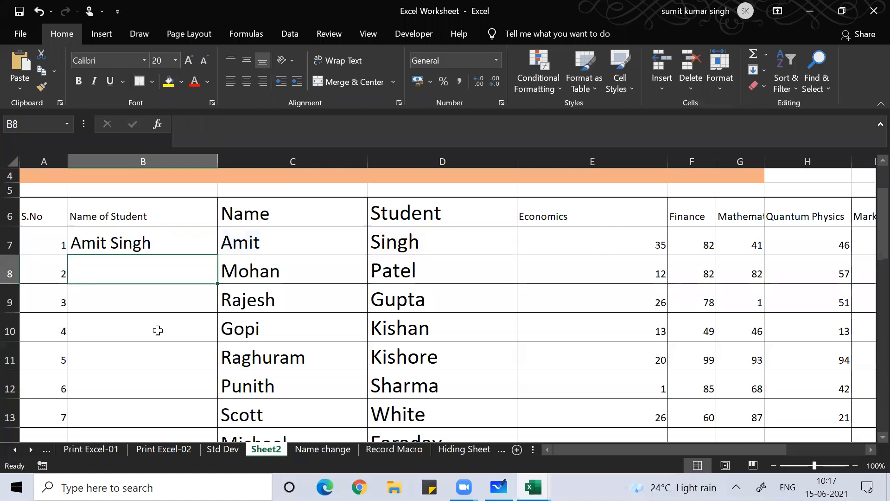
pyautogui.press('Up')
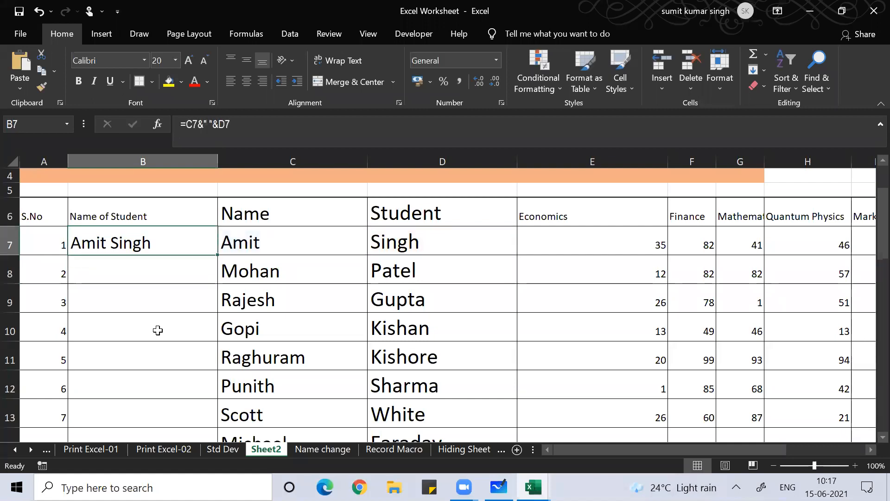
pyautogui.doubleClick(221, 256)
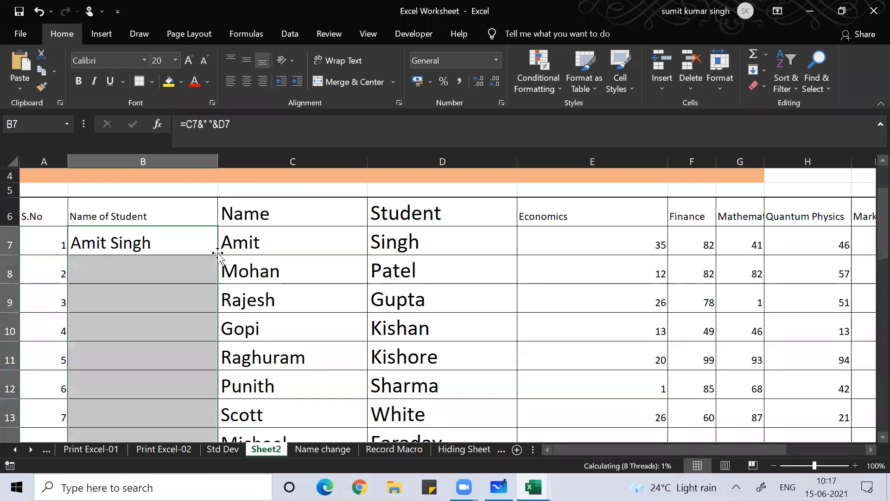
pyautogui.hotkey('ctrl', 'Right')
# Inspect B8's joining formula, then start entering =CONCATENATE( in B8
pyautogui.hscroll(2, 218, 252)
pyautogui.click(131, 278)
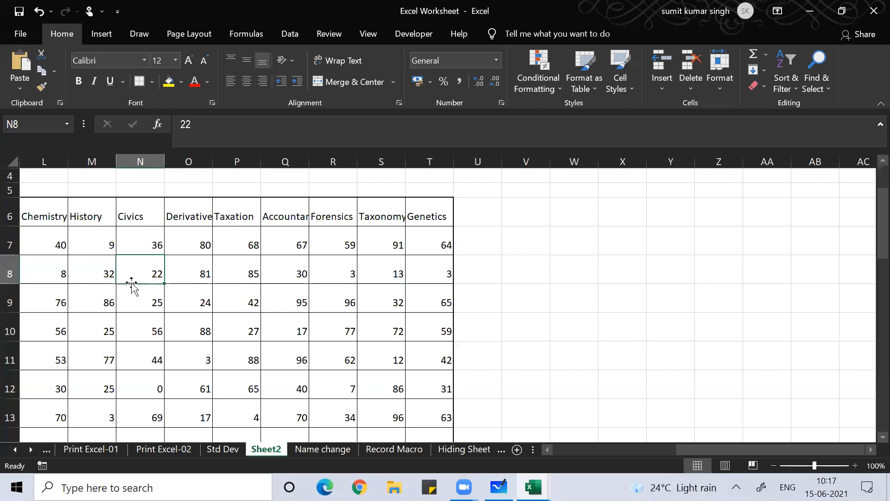
pyautogui.press('Left')
pyautogui.press('Left')
pyautogui.press('Left')
pyautogui.press('Left')
pyautogui.press('Left')
pyautogui.press('Left')
pyautogui.press('Left')
pyautogui.press('Left')
pyautogui.press('Left')
pyautogui.press('Left')
pyautogui.press('Left')
pyautogui.press('Left')
pyautogui.press('Left')
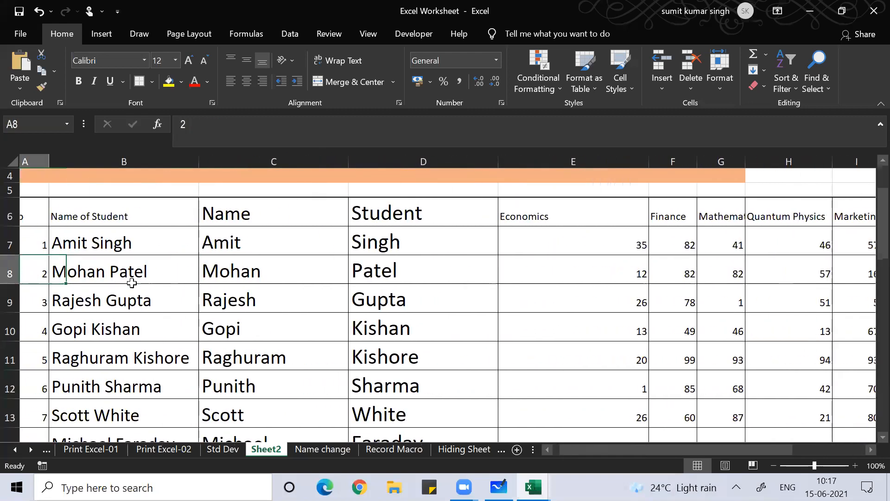
pyautogui.press('Right')
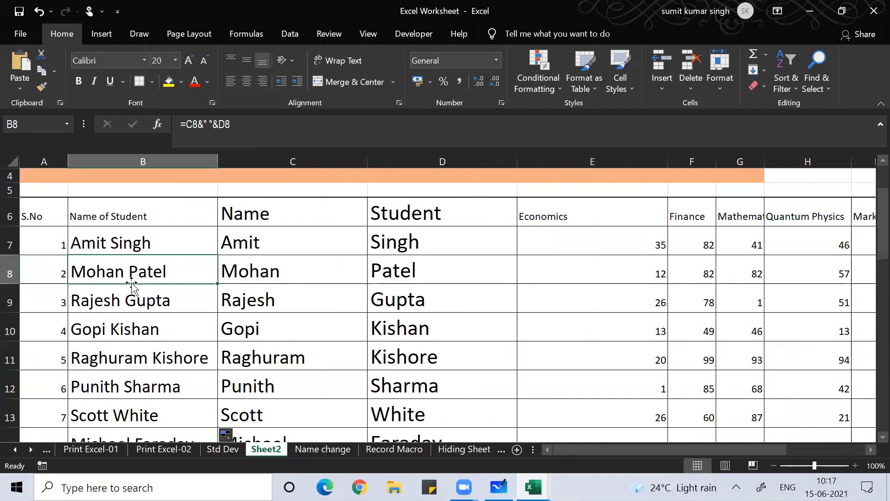
pyautogui.press('F2')
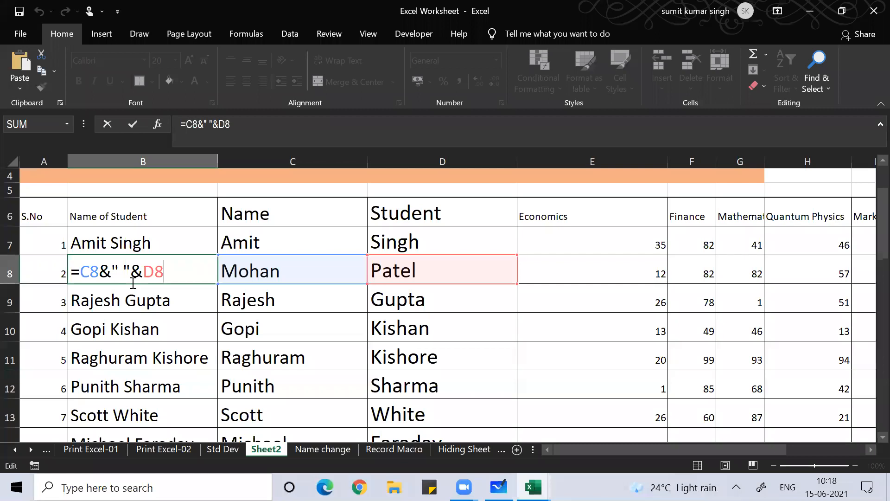
pyautogui.press('Return')
pyautogui.press('Return')
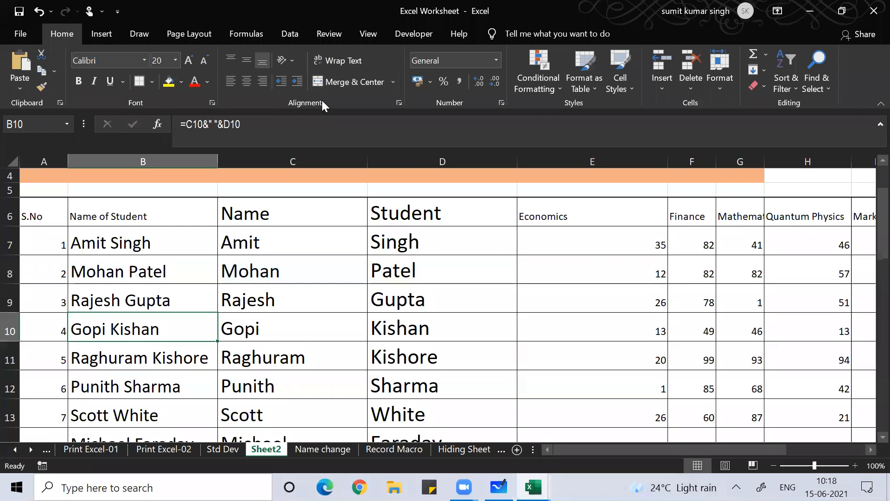
pyautogui.click(321, 100)
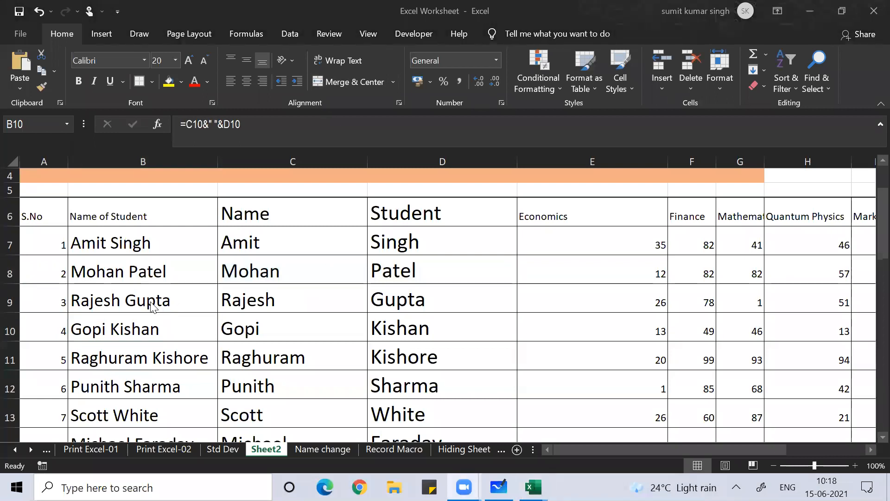
pyautogui.click(134, 270)
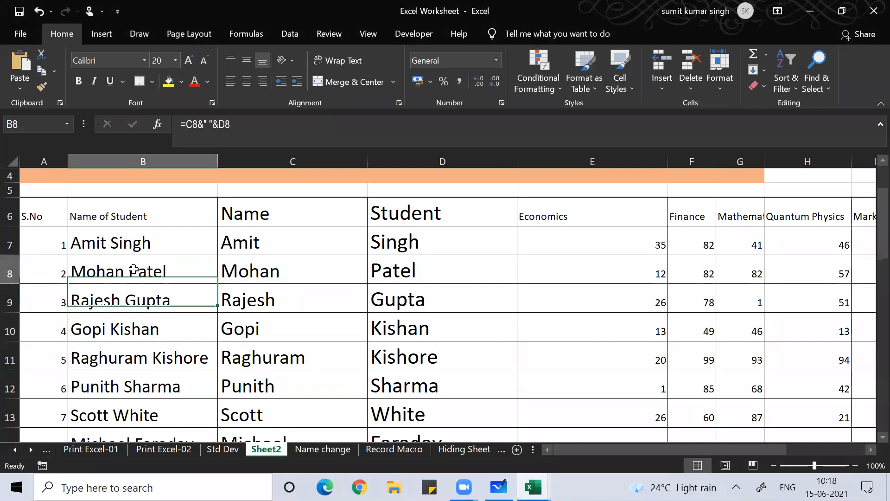
pyautogui.write('=')
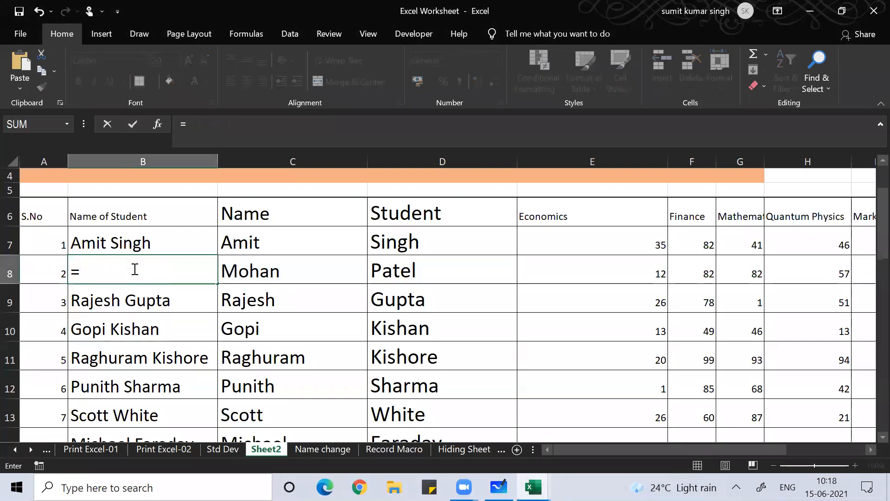
pyautogui.write('conca')
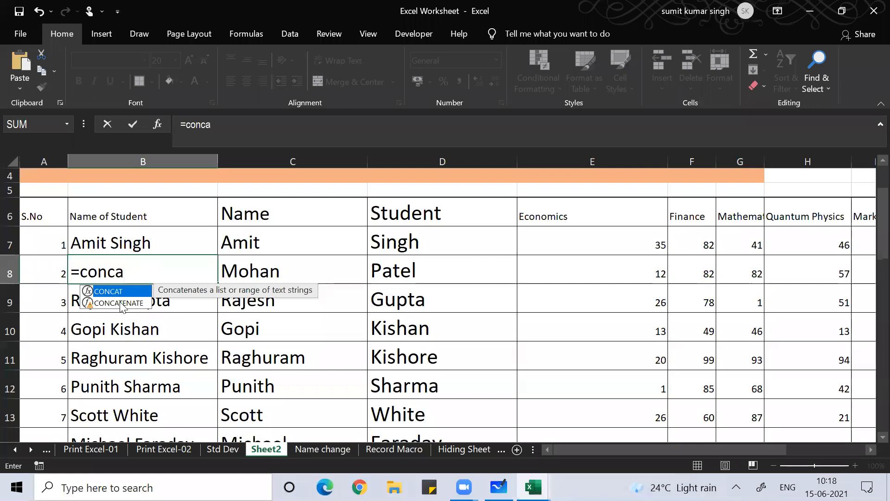
pyautogui.write('tenate(')
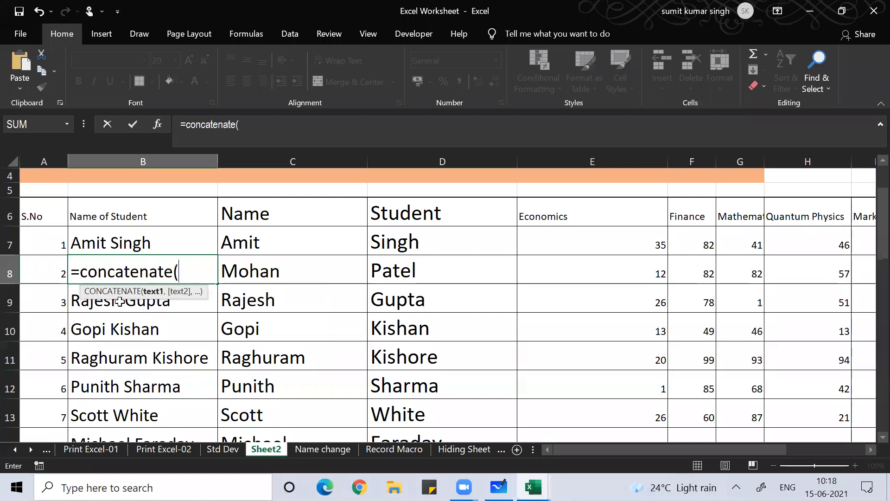
# Complete =CONCATENATE(C8," ",D8) in B8 and review the formula's references
pyautogui.press('Right')
pyautogui.write(',')
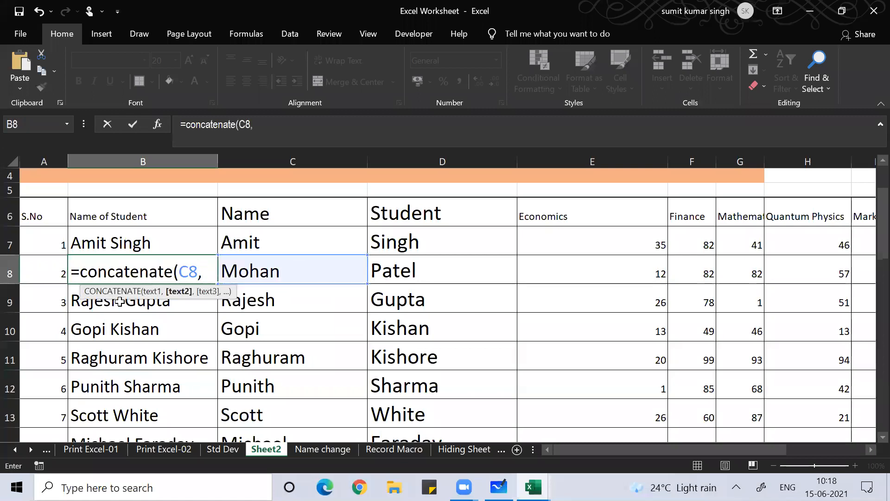
pyautogui.write('" ",')
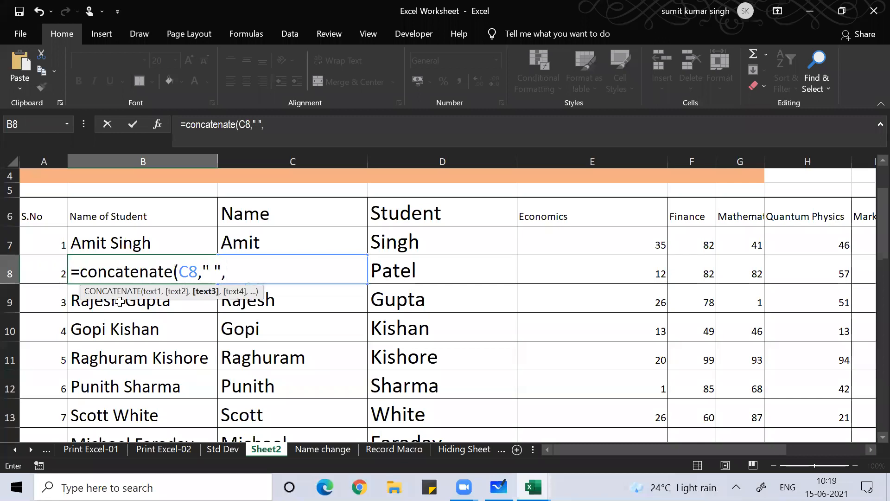
pyautogui.press('Right')
pyautogui.press('Right')
pyautogui.press('Right')
pyautogui.press('Left')
pyautogui.write(')')
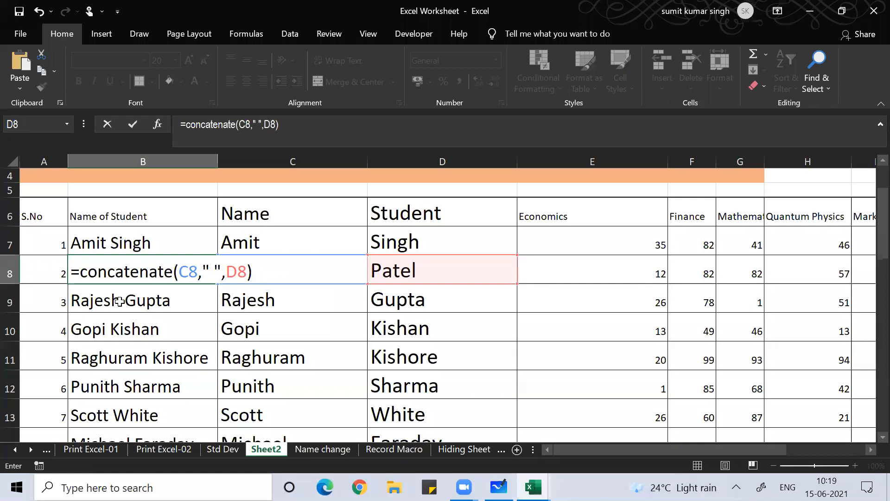
pyautogui.press('Return')
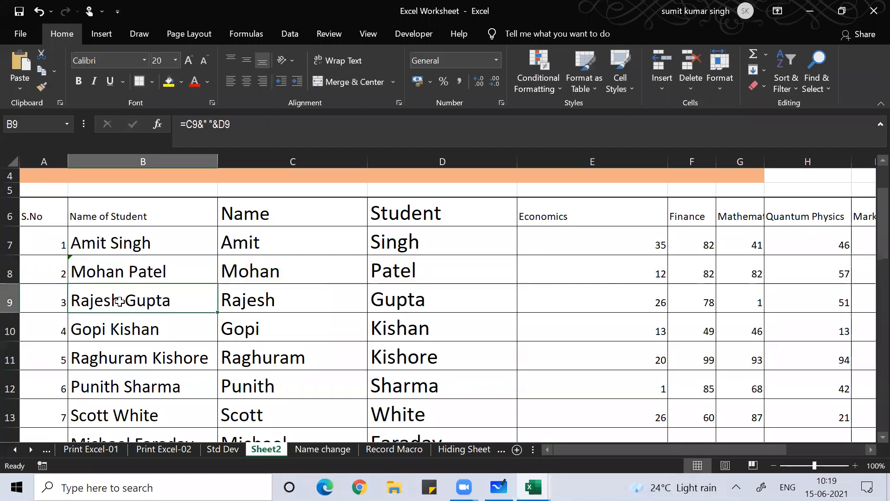
pyautogui.press('Up')
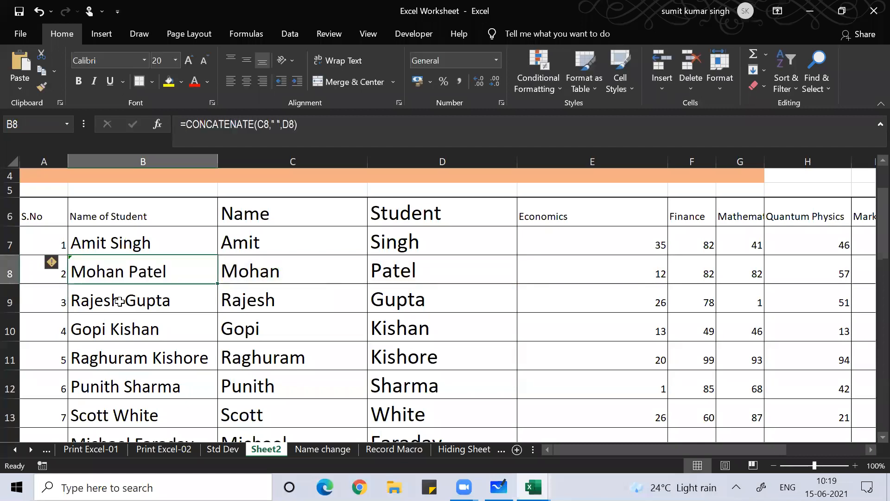
pyautogui.press('F2')
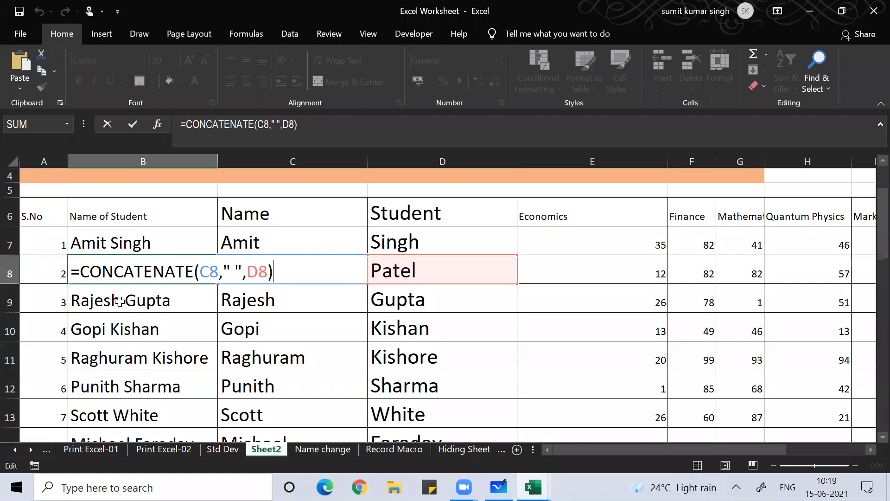
pyautogui.press('Return')
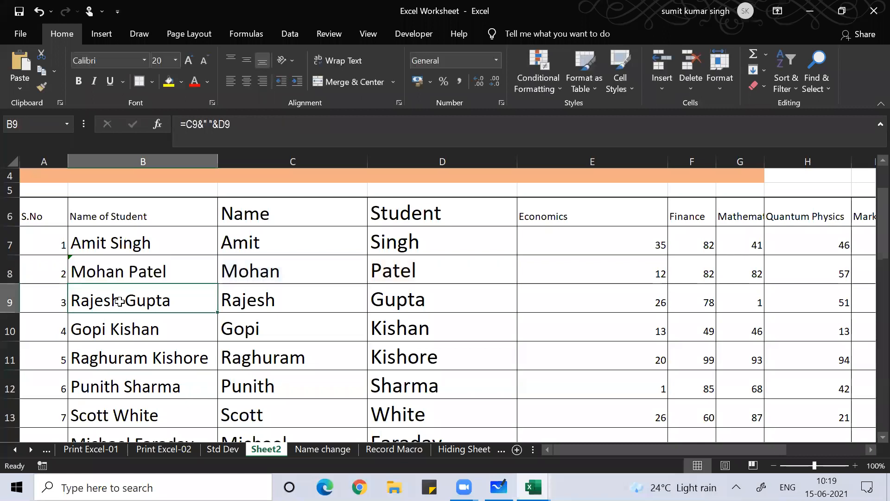
pyautogui.click(419, 65)
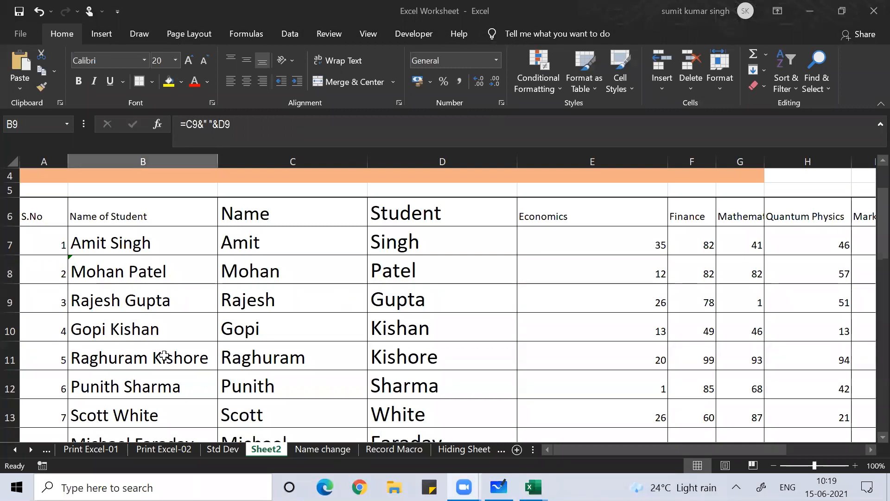
# Clear the Name and Student columns, then undo the deletion
pyautogui.click(146, 330)
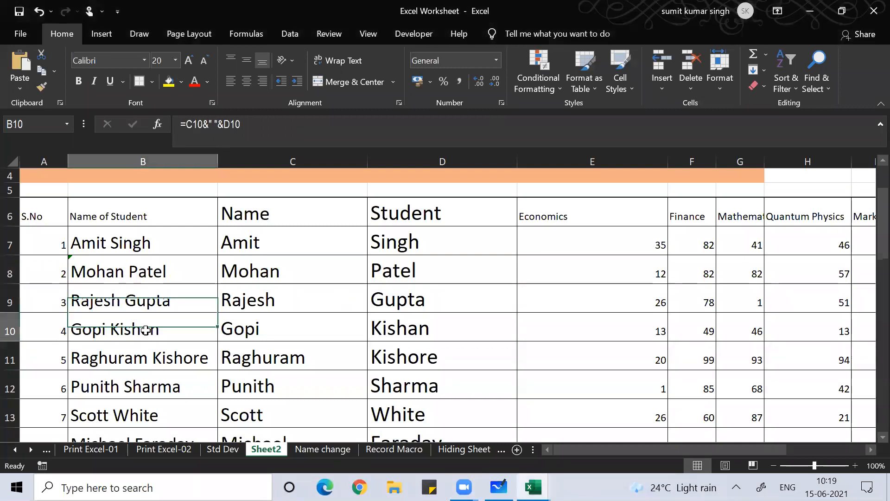
pyautogui.click(254, 216)
pyautogui.hotkey('shift', 'Right')
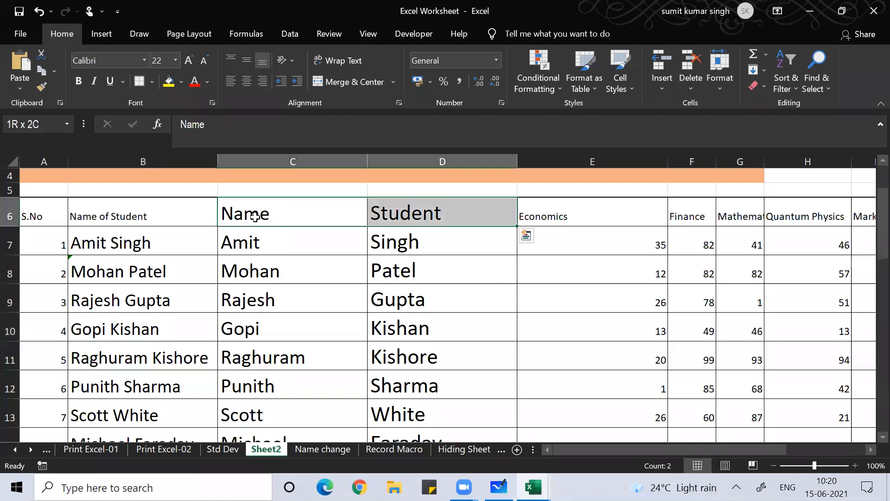
pyautogui.hotkey('ctrl', 'shift', 'Down')
pyautogui.press('Delete')
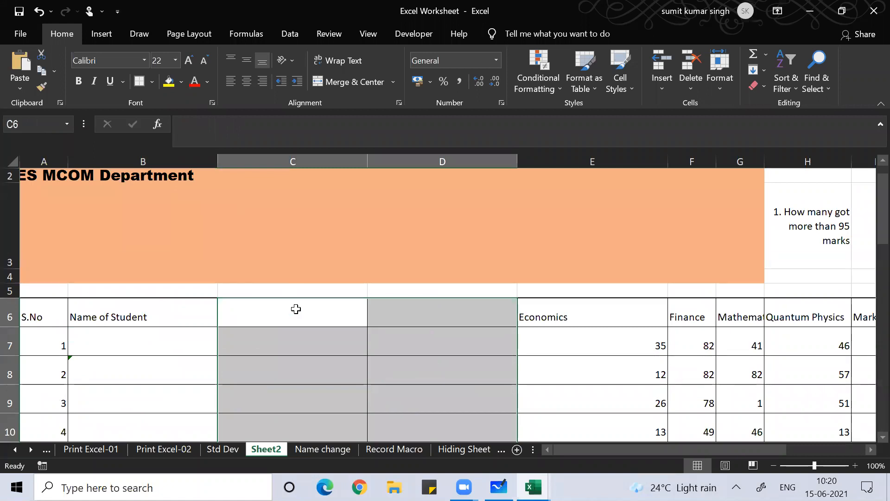
pyautogui.hotkey('ctrl', 'z')
pyautogui.hotkey('ctrl', 'q')
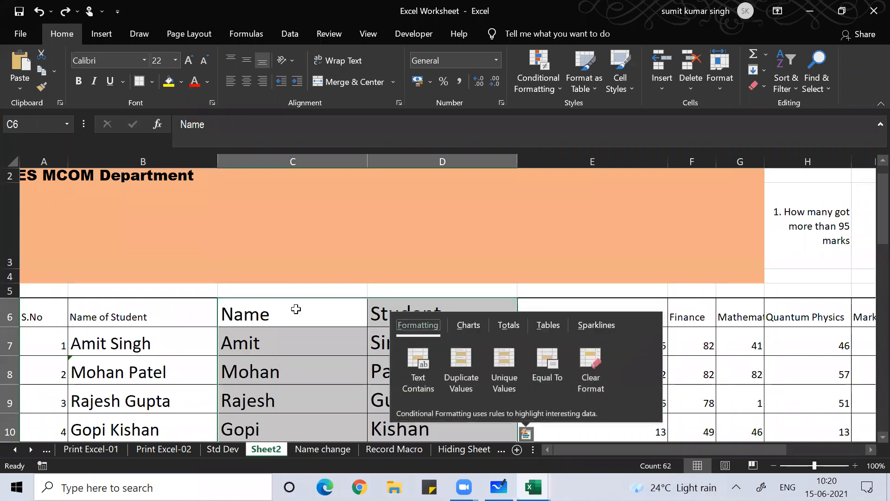
pyautogui.click(248, 376)
# Copy B7:B36 and paste it back over itself as values only
pyautogui.click(169, 348)
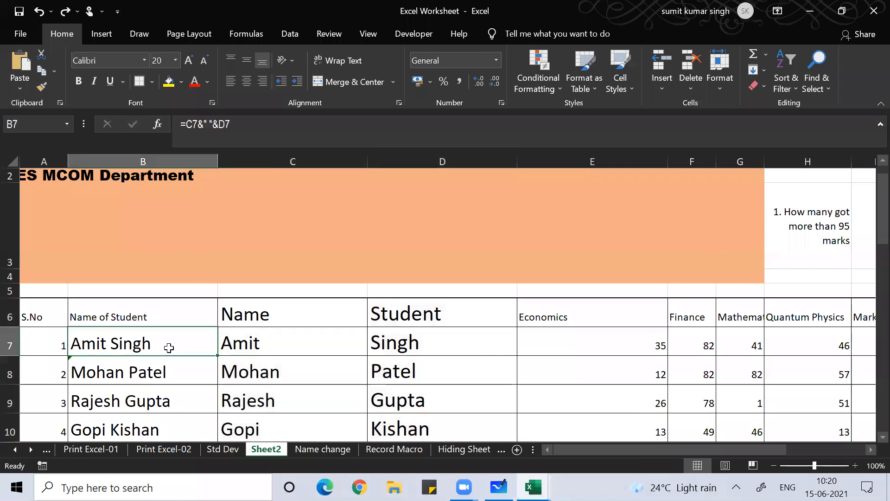
pyautogui.hotkey('ctrl', 'shift', 'Down')
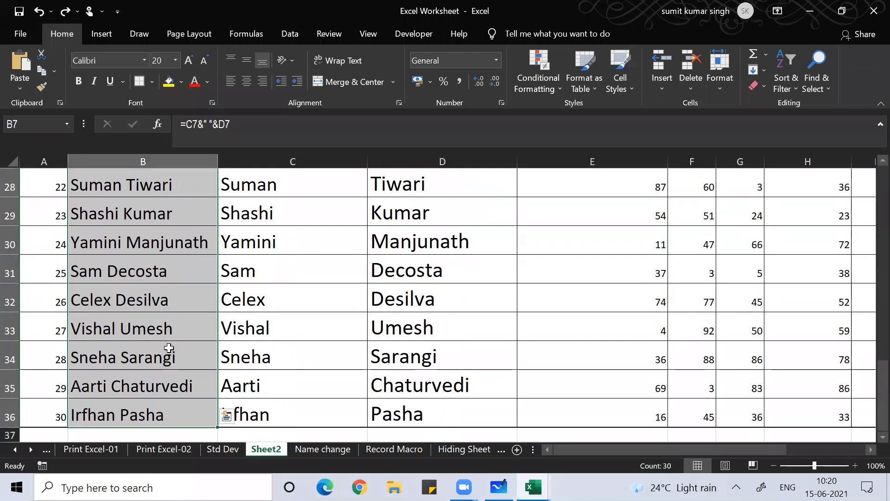
pyautogui.hotkey('ctrl', 'c')
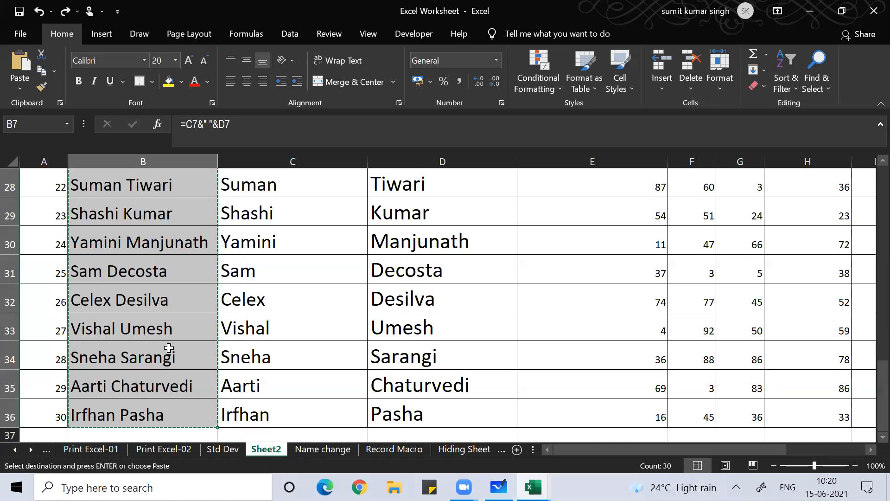
pyautogui.hotkey('ctrl', 'alt', 'v')
pyautogui.press('v')
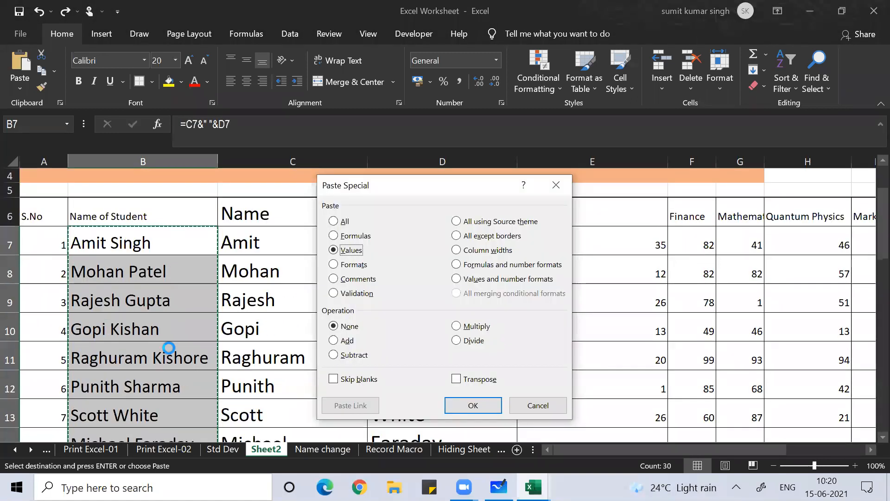
pyautogui.press('Return')
pyautogui.press('Escape')
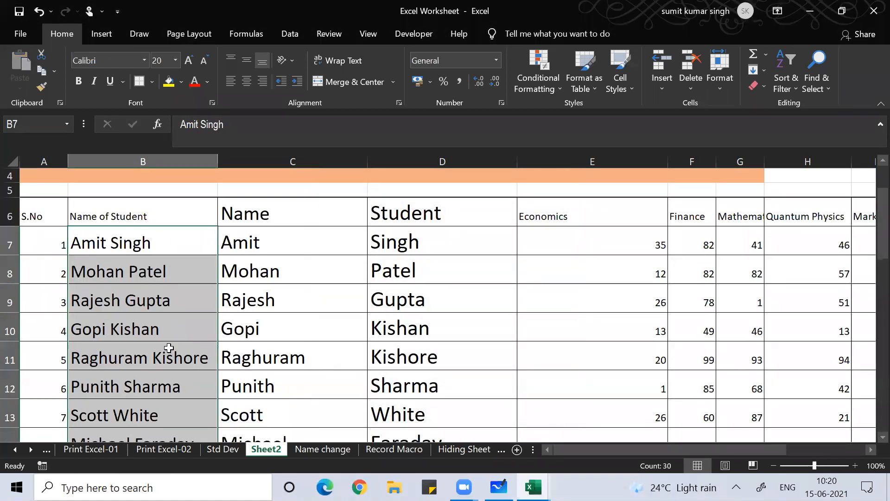
# Select C6:D36 and delete the separate Name and Student columns
pyautogui.click(264, 217)
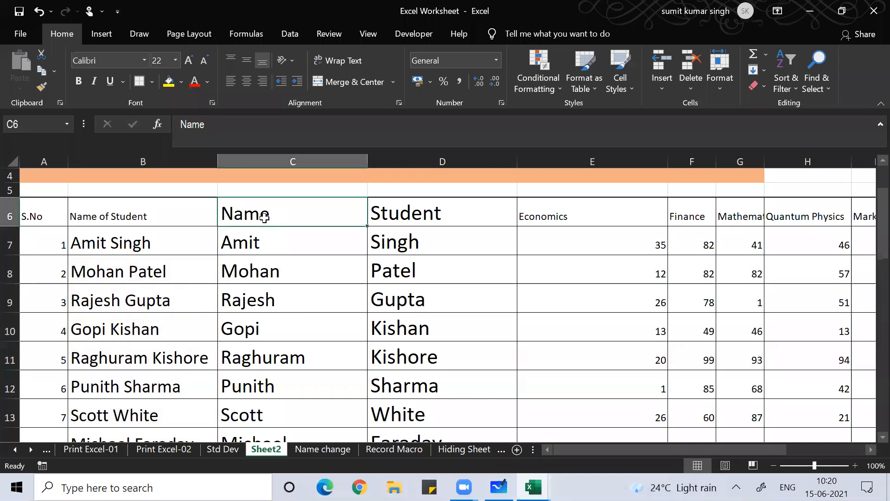
pyautogui.hotkey('ctrl', 'shift', 'Right')
pyautogui.hotkey('ctrl', 'shift', 'Left')
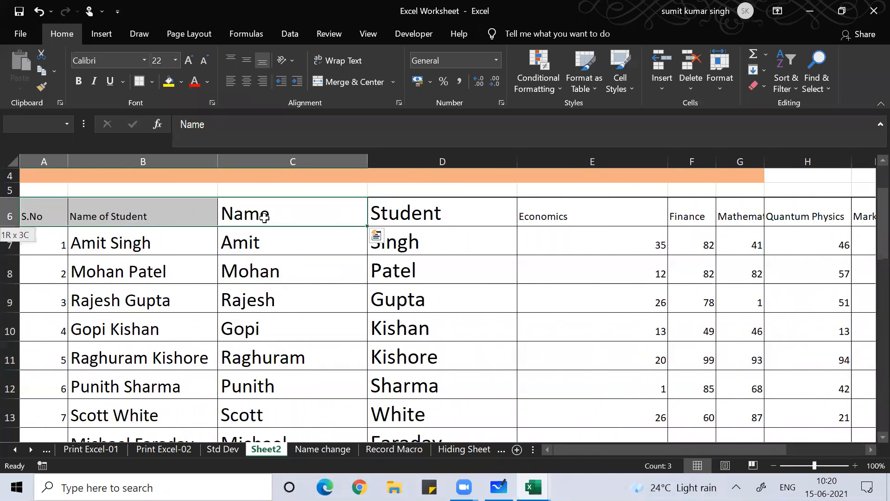
pyautogui.hotkey('shift', 'Right')
pyautogui.hotkey('shift', 'Right')
pyautogui.hotkey('shift', 'Right')
pyautogui.hotkey('shift', 'Down')
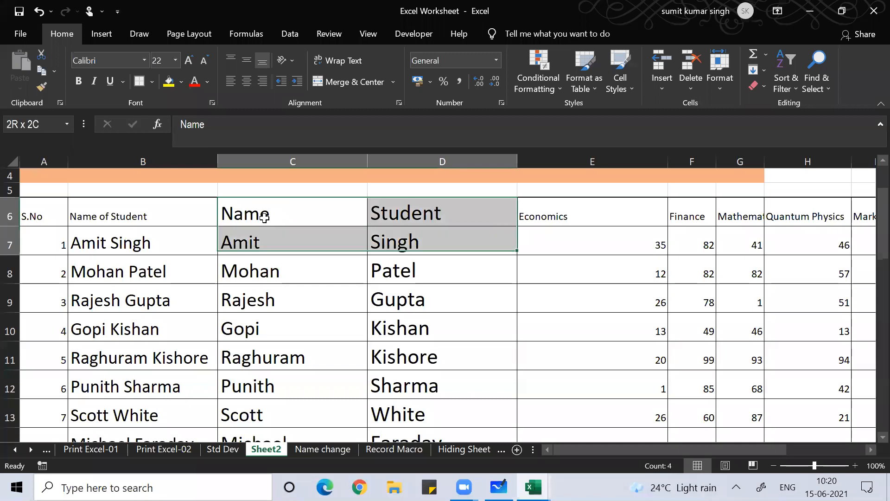
pyautogui.hotkey('shift', 'Down')
pyautogui.hotkey('ctrl', 'shift', 'Down')
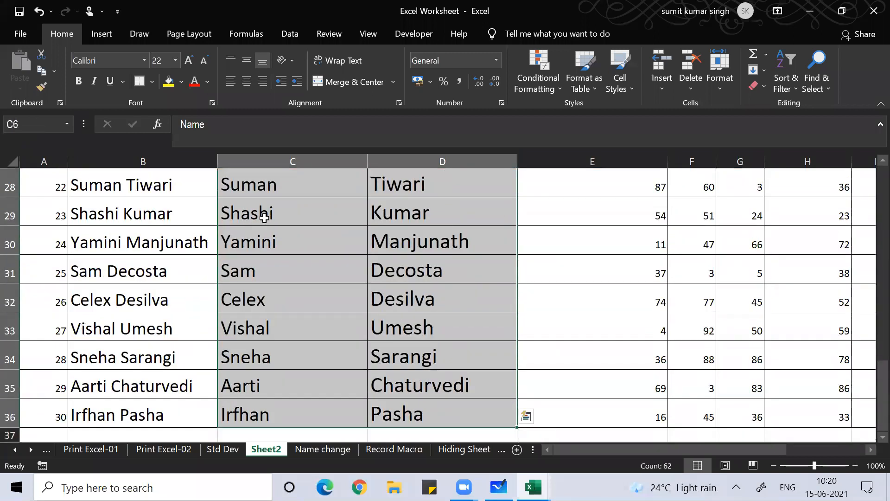
pyautogui.press('Delete')
pyautogui.click(117, 361)
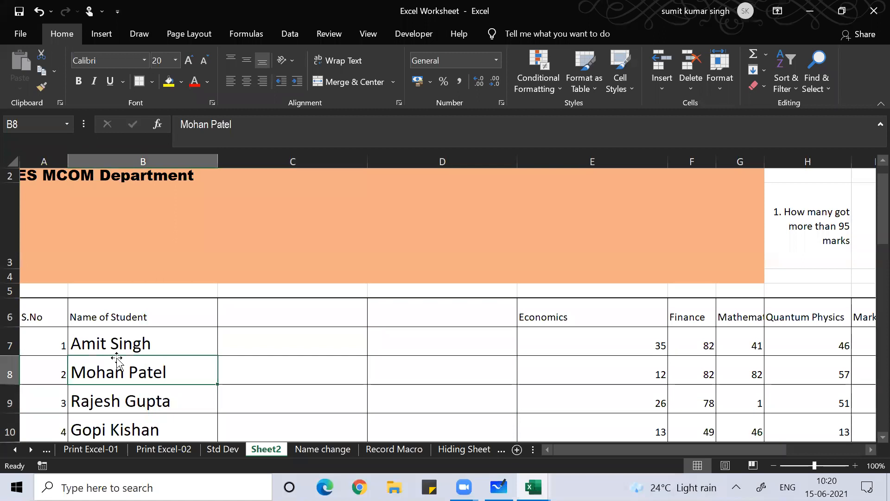
pyautogui.press('Left')
pyautogui.press('Down')
pyautogui.press('Down')
pyautogui.press('Down')
pyautogui.press('Down')
pyautogui.press('Down')
pyautogui.press('Down')
pyautogui.press('Down')
pyautogui.press('Down')
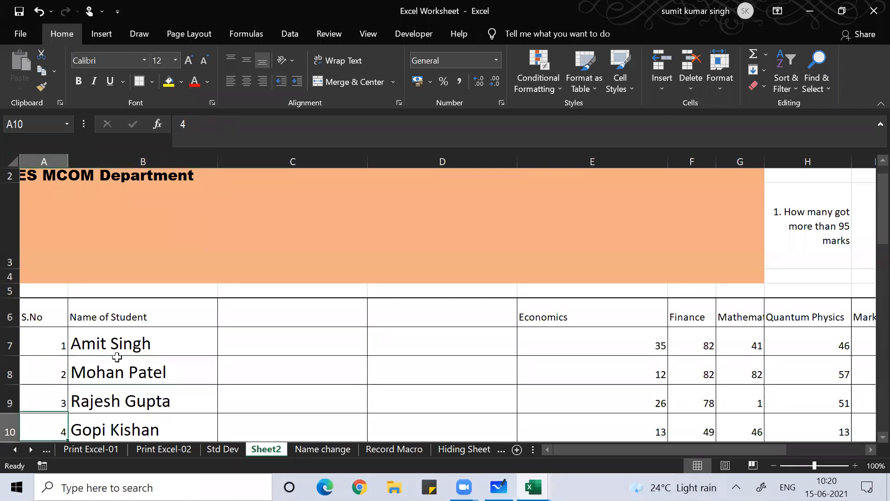
pyautogui.press('Down')
pyautogui.press('Down')
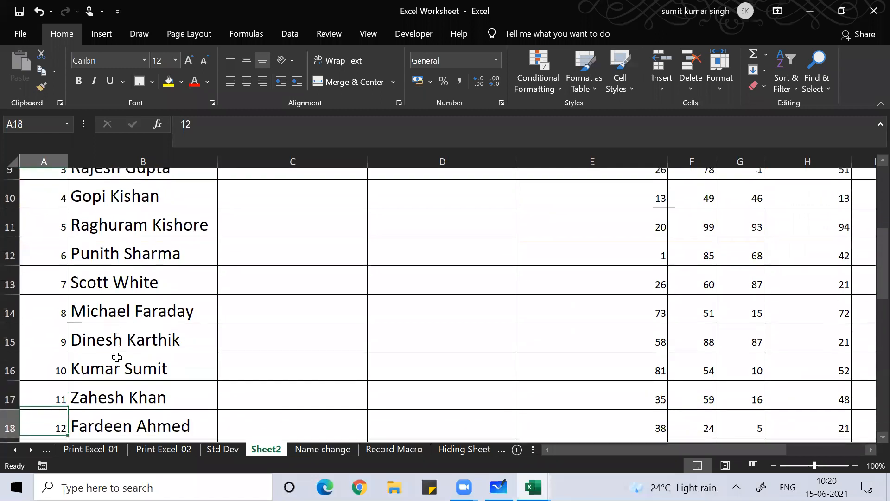
pyautogui.press('Right')
pyautogui.press('Up')
pyautogui.press('Up')
pyautogui.press('Up')
pyautogui.press('Up')
pyautogui.press('Up')
pyautogui.press('Up')
pyautogui.press('Up')
pyautogui.press('Up')
pyautogui.press('Up')
pyautogui.press('Up')
pyautogui.press('Up')
pyautogui.press('Up')
pyautogui.press('Up')
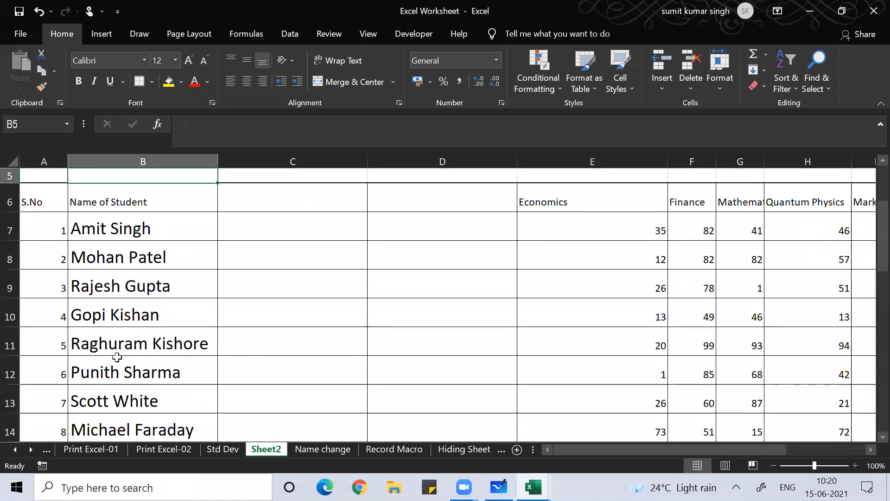
pyautogui.press('Down')
pyautogui.press('Down')
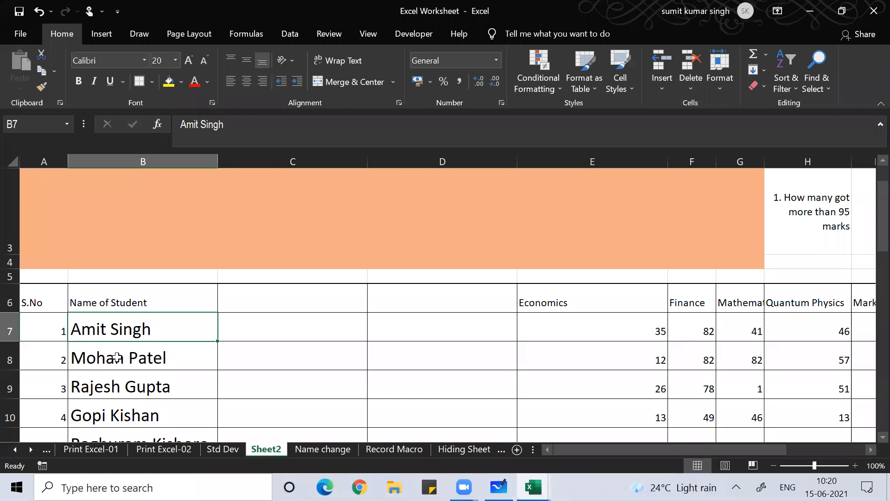
# Head column C 'First Name' and column D 'Last Name'
pyautogui.press('Right')
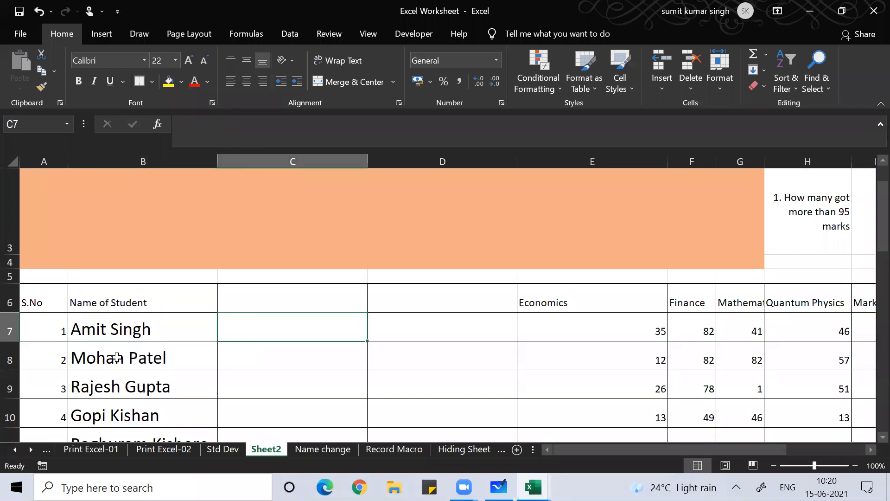
pyautogui.press('Up')
pyautogui.write('Fir')
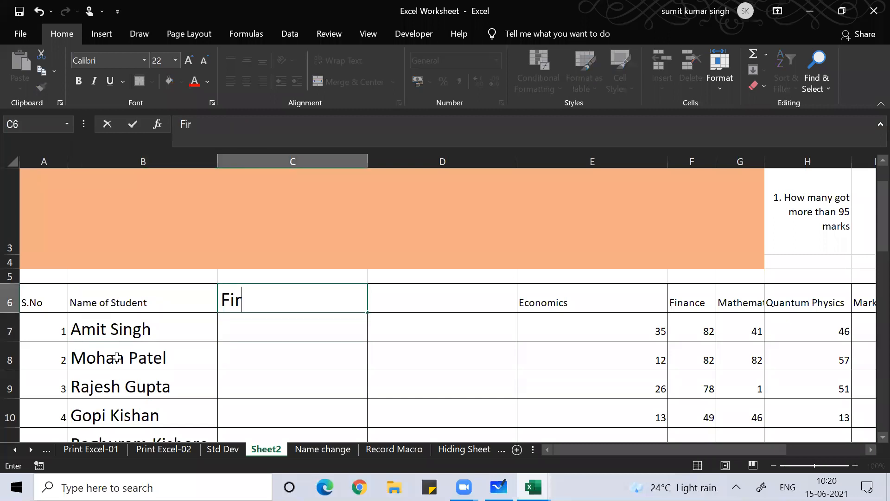
pyautogui.write('st Name')
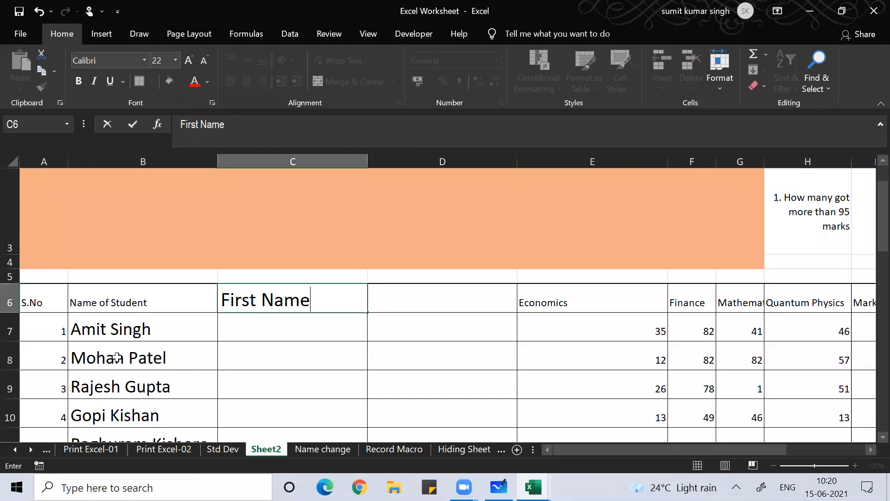
pyautogui.press('Right')
pyautogui.write('La')
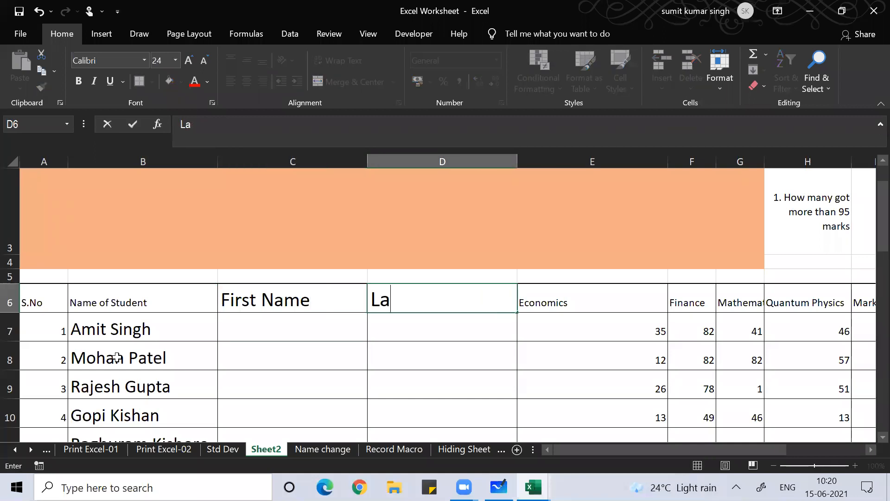
pyautogui.write('st Name')
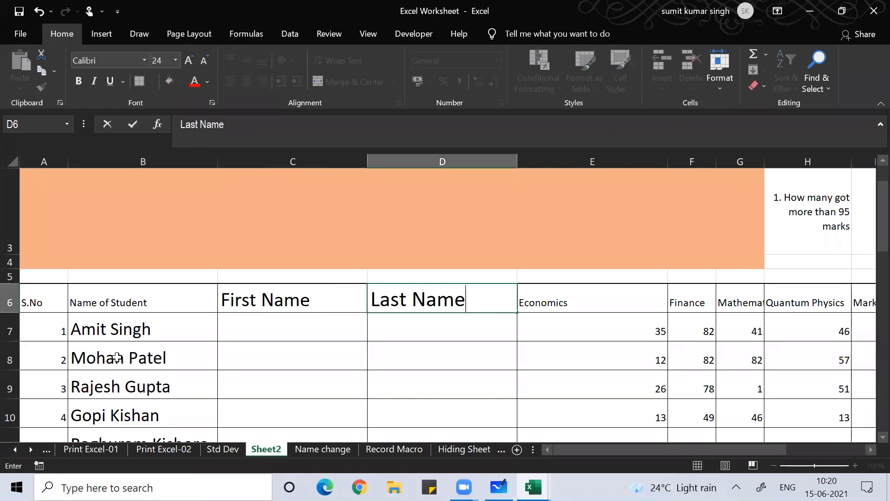
pyautogui.press('Return')
# Enter =LEFT(B7,4) in C7 to show Amit, and review it
pyautogui.press('Left')
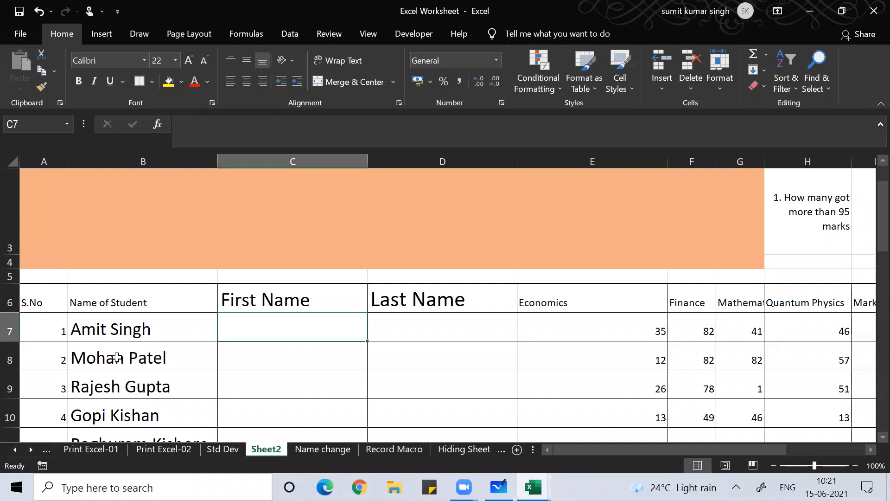
pyautogui.write('=l')
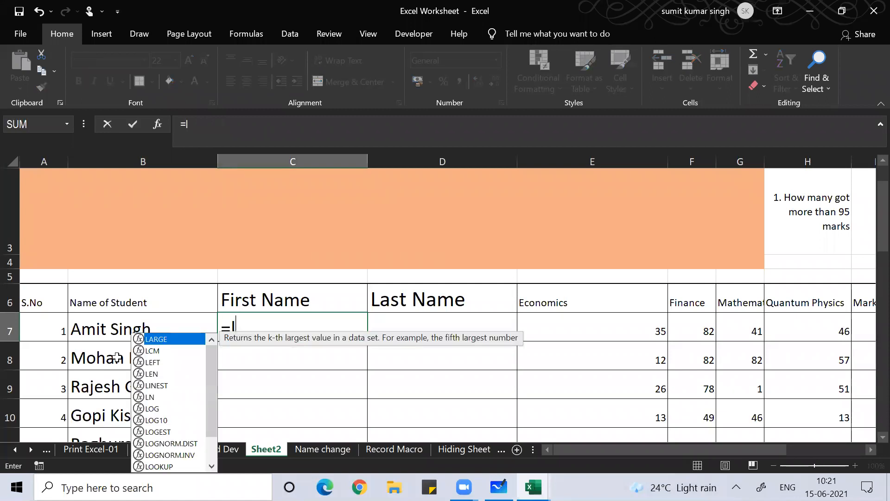
pyautogui.write('eft(')
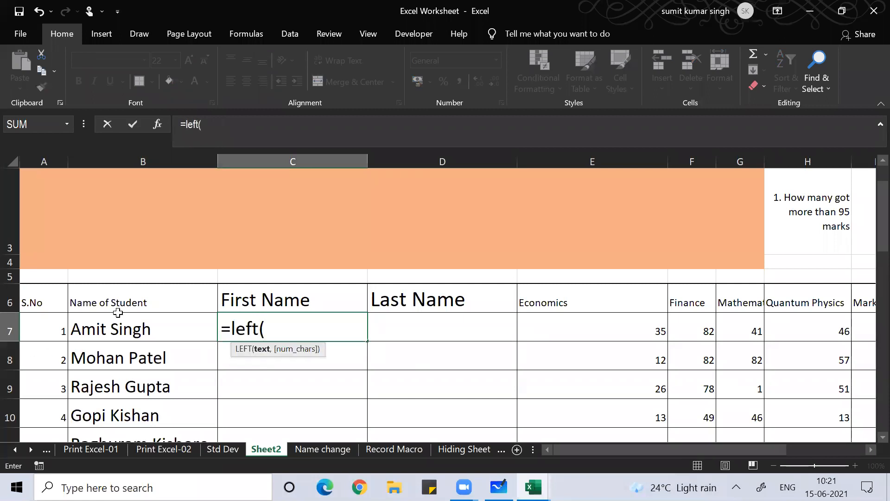
pyautogui.click(118, 328)
pyautogui.write(',')
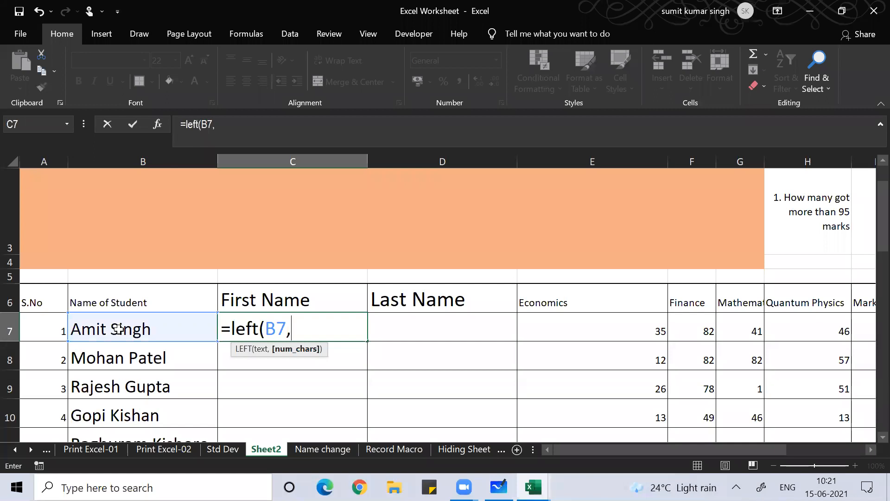
pyautogui.write('4)')
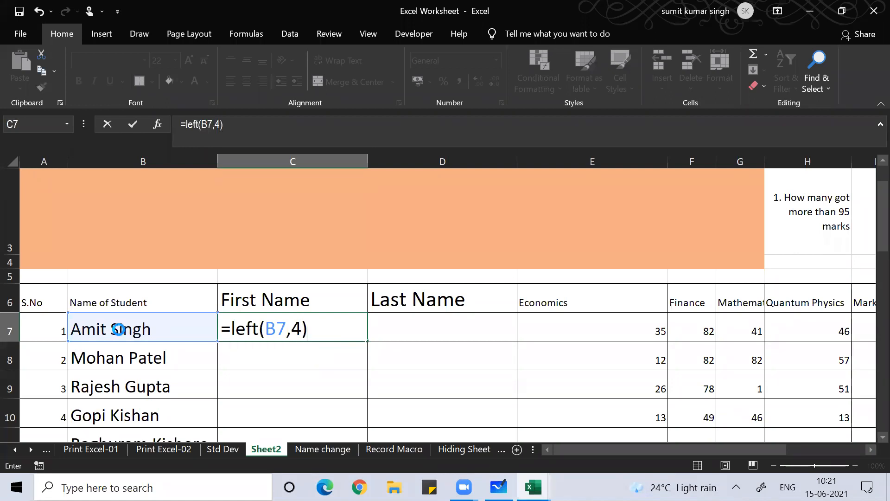
pyautogui.press('Return')
pyautogui.press('Up')
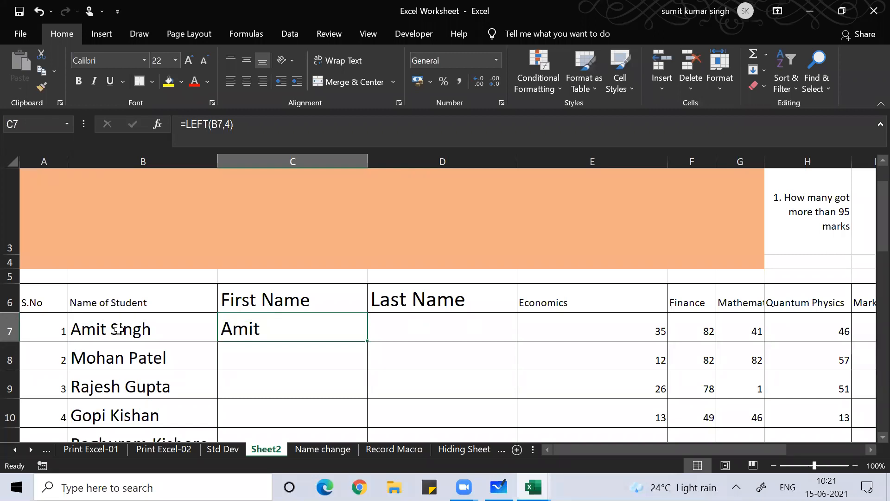
pyautogui.press('F2')
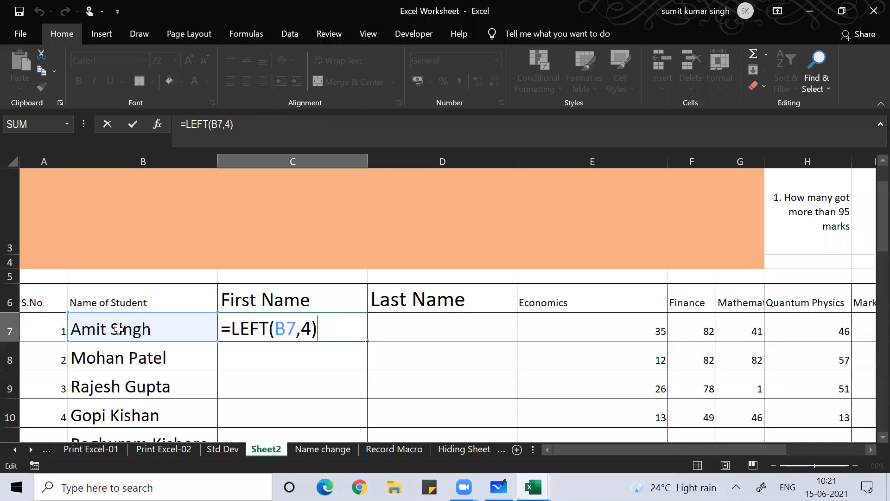
pyautogui.press('Return')
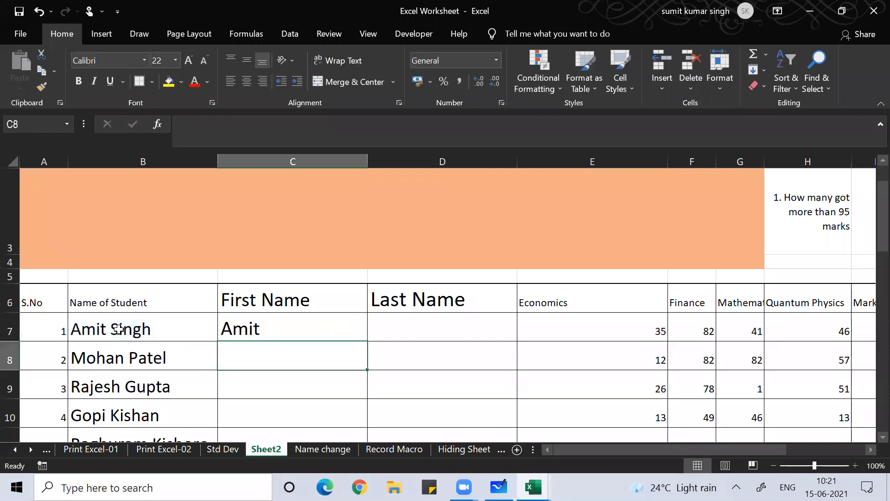
# Fill the C7 LEFT formula down column C and inspect the copied results
pyautogui.press('Up')
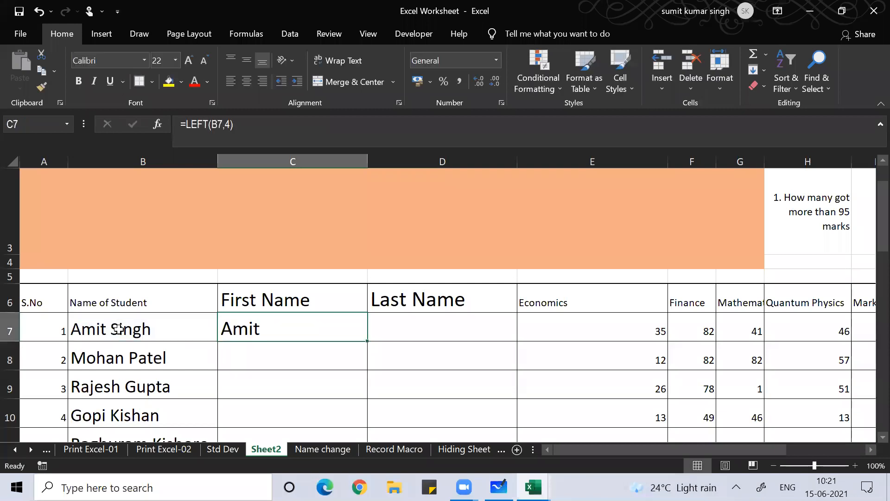
pyautogui.doubleClick(370, 341)
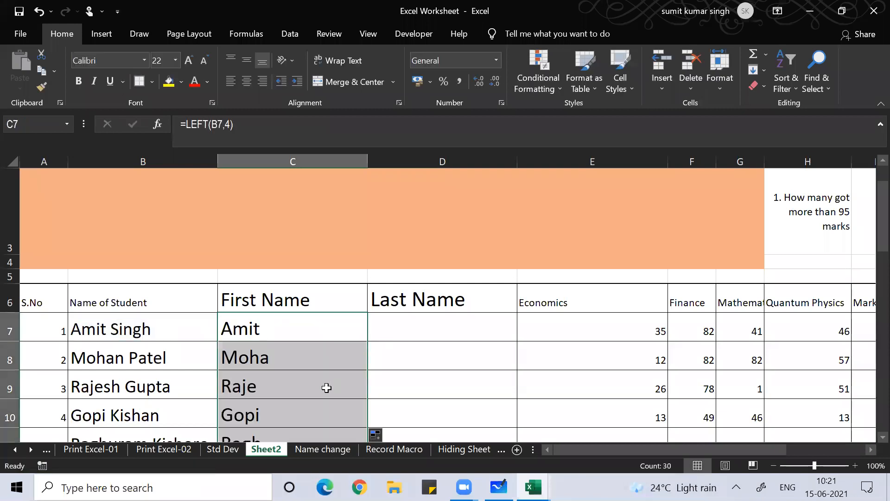
pyautogui.click(274, 387)
pyautogui.press('Down')
pyautogui.press('Down')
pyautogui.press('Down')
pyautogui.press('Down')
pyautogui.press('Down')
pyautogui.press('Down')
pyautogui.press('Down')
pyautogui.press('Down')
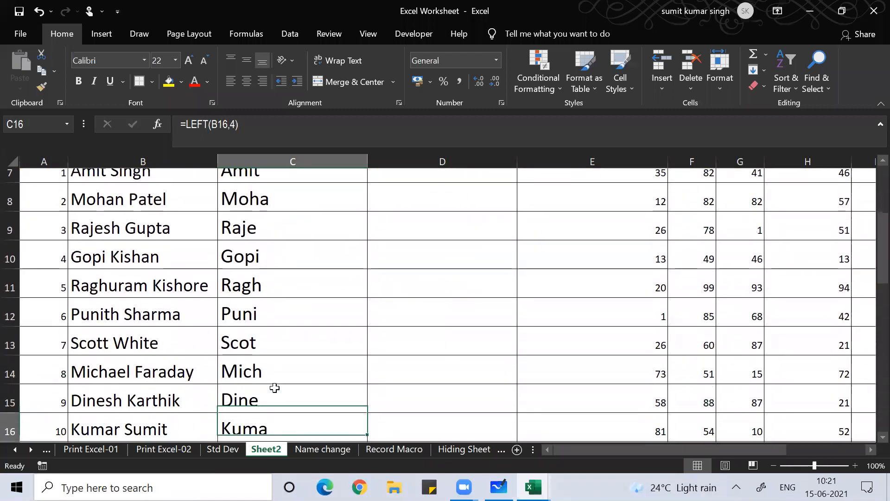
# Clear the filled formulas from C8 down to the last student
pyautogui.press('Up')
pyautogui.press('Up')
pyautogui.press('Up')
pyautogui.press('Up')
pyautogui.press('Up')
pyautogui.press('Up')
pyautogui.press('Up')
pyautogui.press('Up')
pyautogui.press('Up')
pyautogui.press('Up')
pyautogui.press('Up')
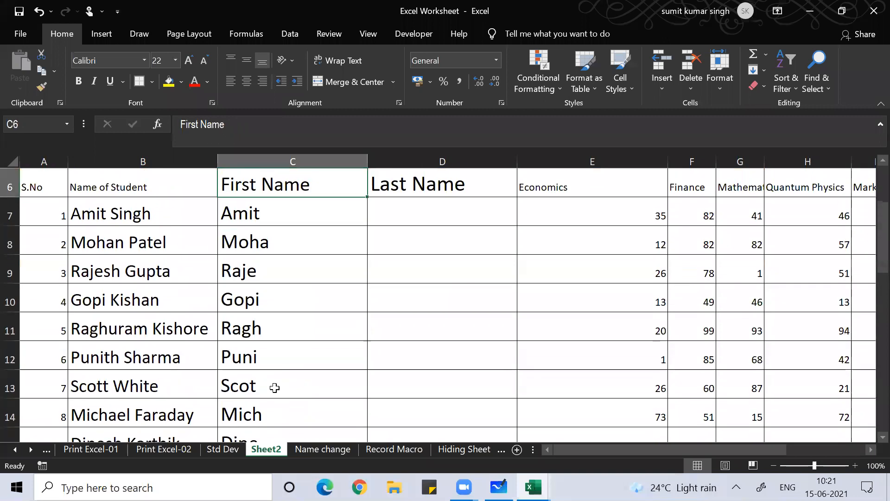
pyautogui.press('Down')
pyautogui.press('Down')
pyautogui.hotkey('ctrl', 'shift', 'Down')
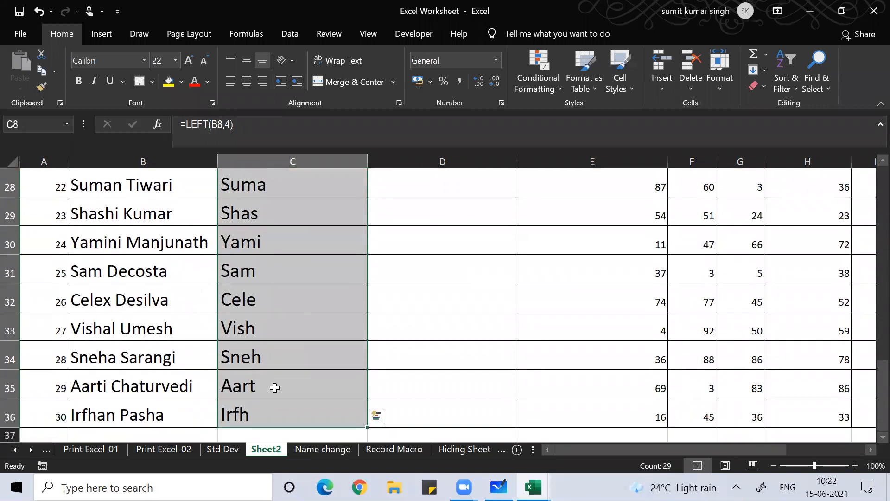
pyautogui.press('Delete')
pyautogui.scroll(8, 275, 388)
# Enter =LEFT(B8,5) in C8 so it shows Mohan
pyautogui.press('Left')
pyautogui.press('Right')
pyautogui.write('=')
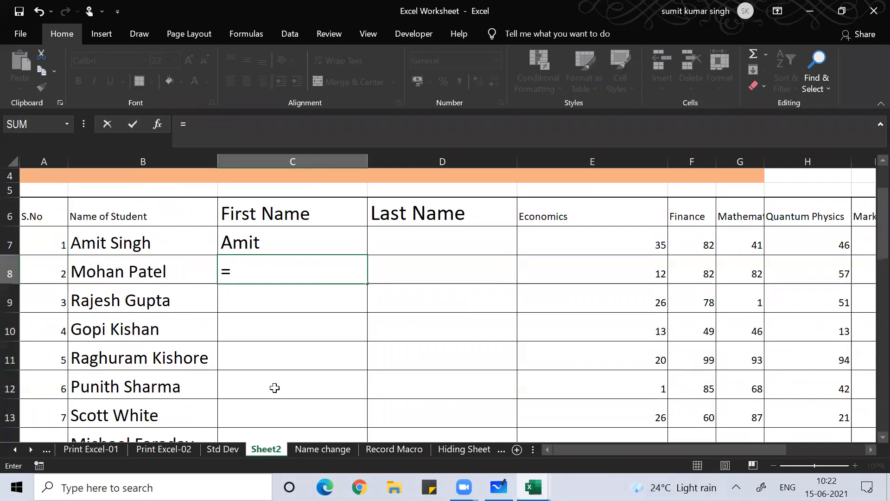
pyautogui.write('left(')
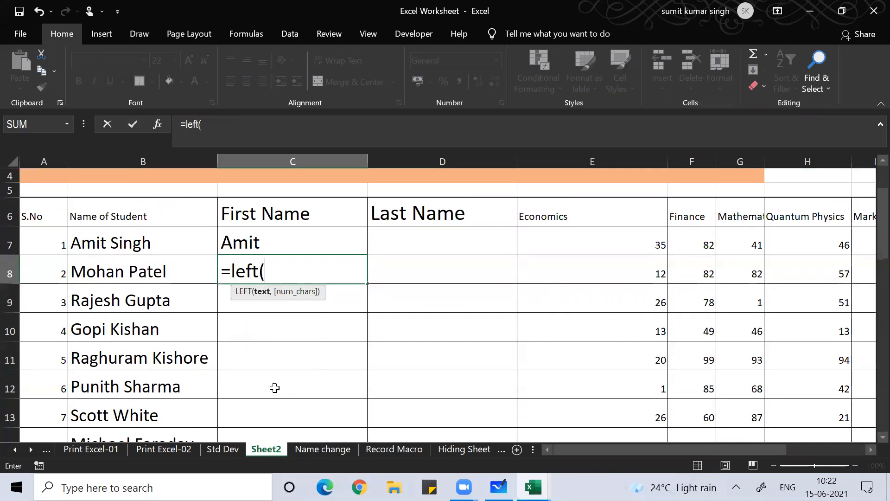
pyautogui.press('Left')
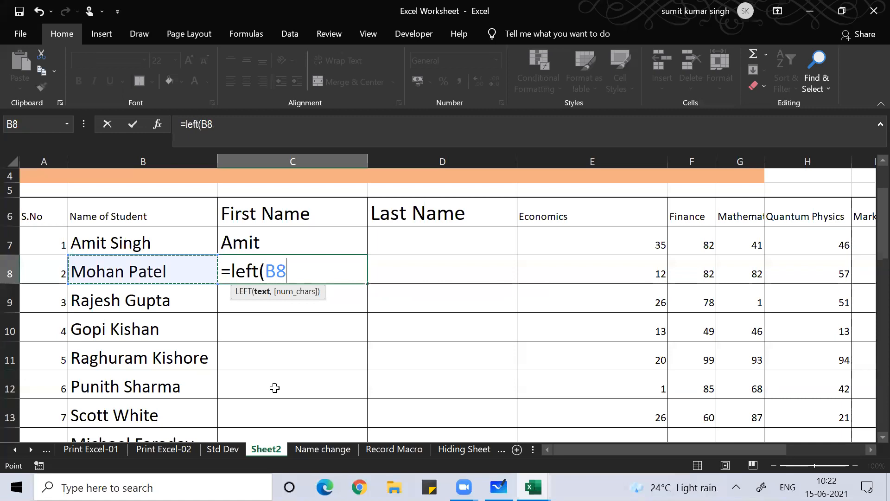
pyautogui.write(',')
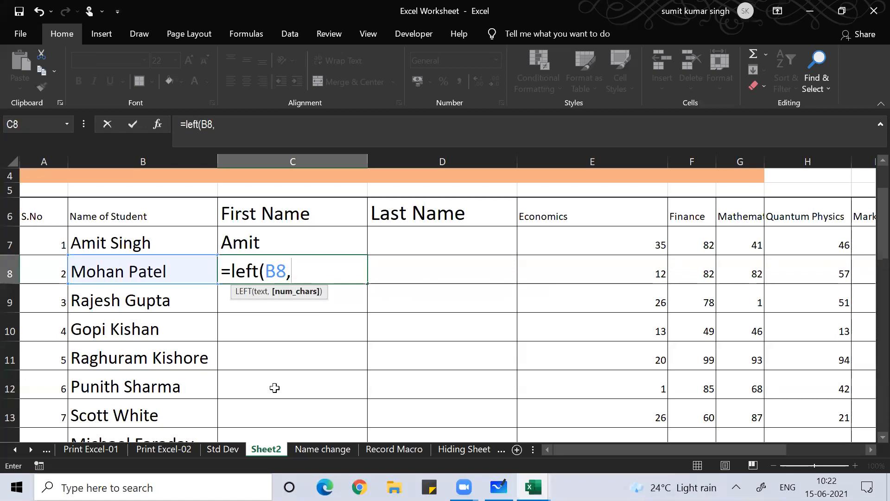
pyautogui.write('5)')
pyautogui.press('Return')
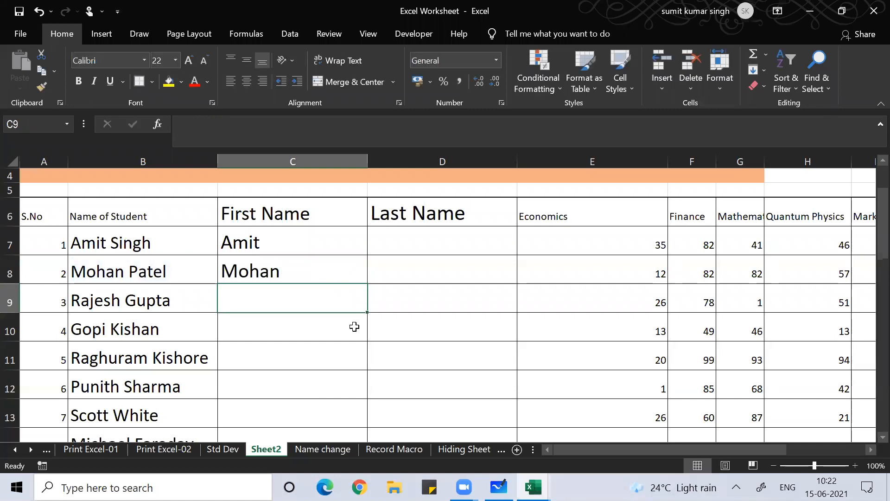
# Switch to the Zoom window, then return to Excel and move up column C
pyautogui.click(564, 67)
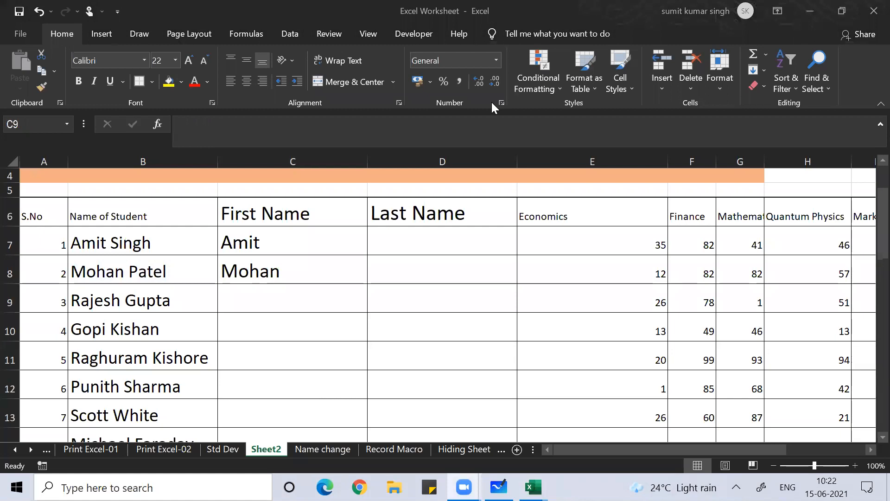
pyautogui.click(291, 225)
pyautogui.press('Up')
pyautogui.press('Up')
pyautogui.press('Up')
pyautogui.press('Up')
pyautogui.press('Up')
pyautogui.press('Up')
pyautogui.press('Up')
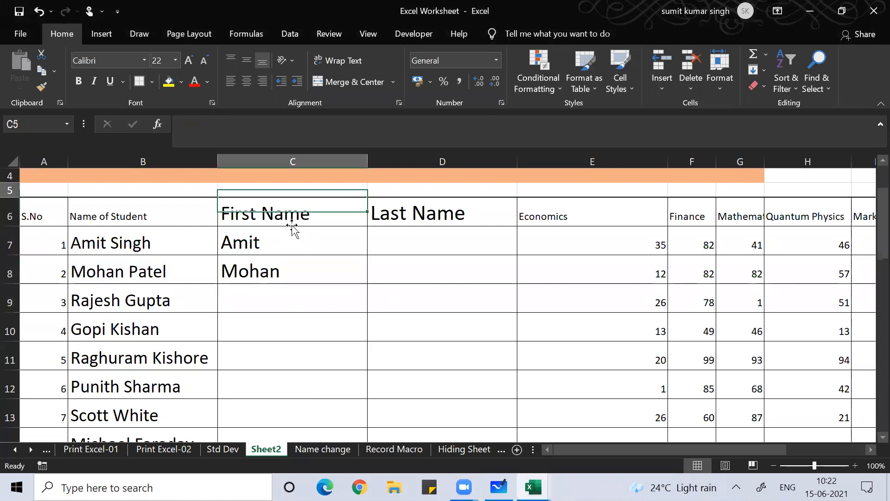
pyautogui.press('Down')
pyautogui.press('Down')
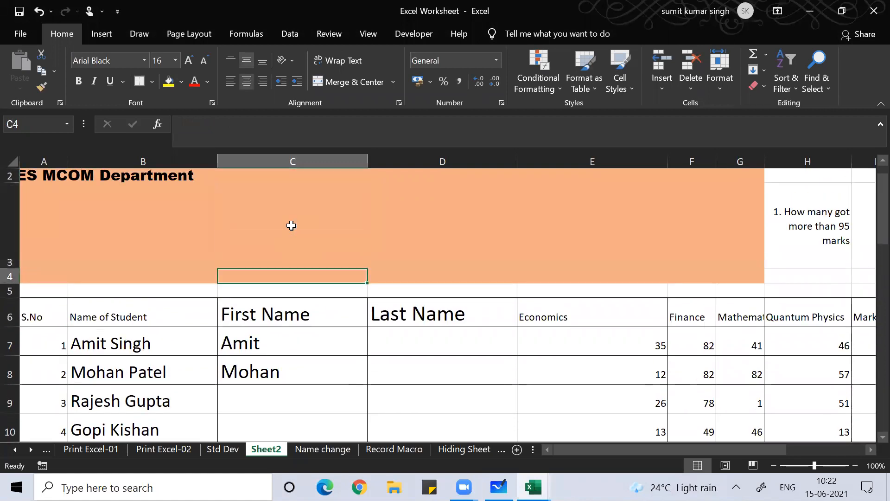
pyautogui.press('Left')
pyautogui.press('Up')
pyautogui.press('Right')
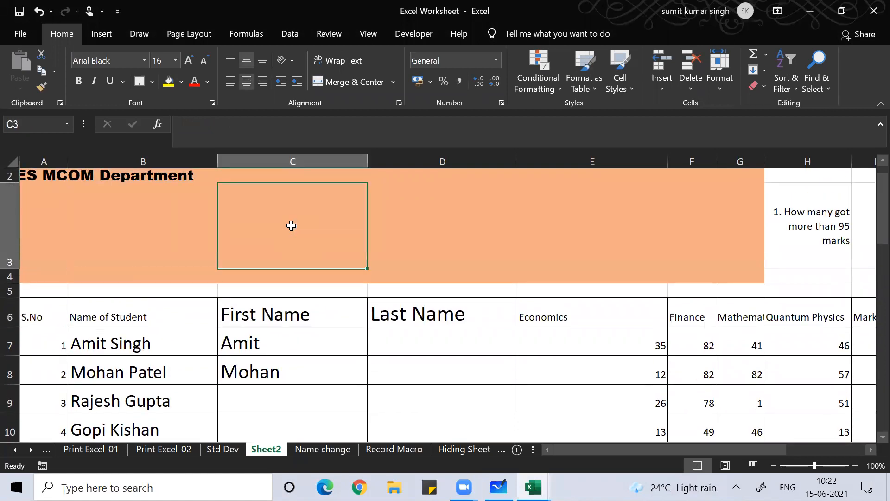
pyautogui.write('=')
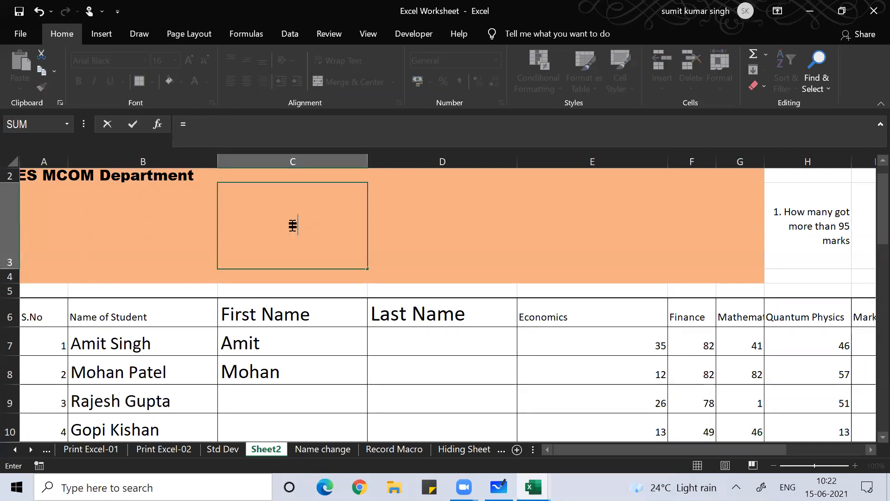
pyautogui.write('fin')
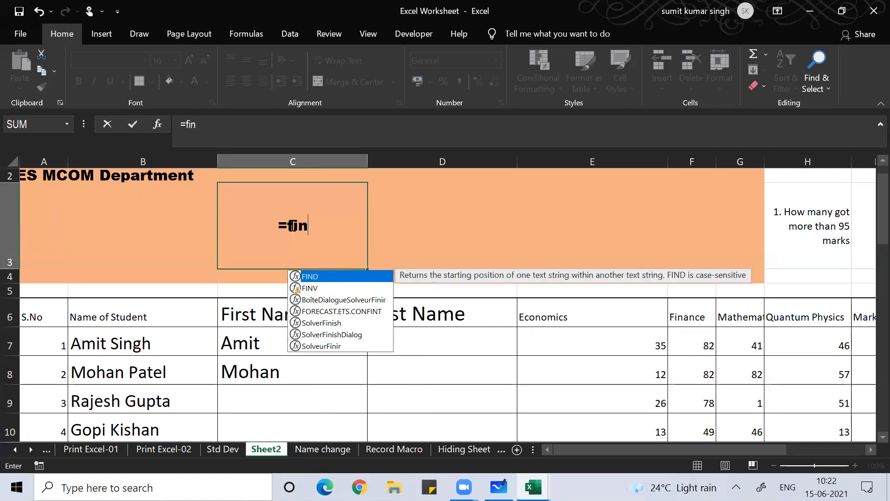
pyautogui.write('d(')
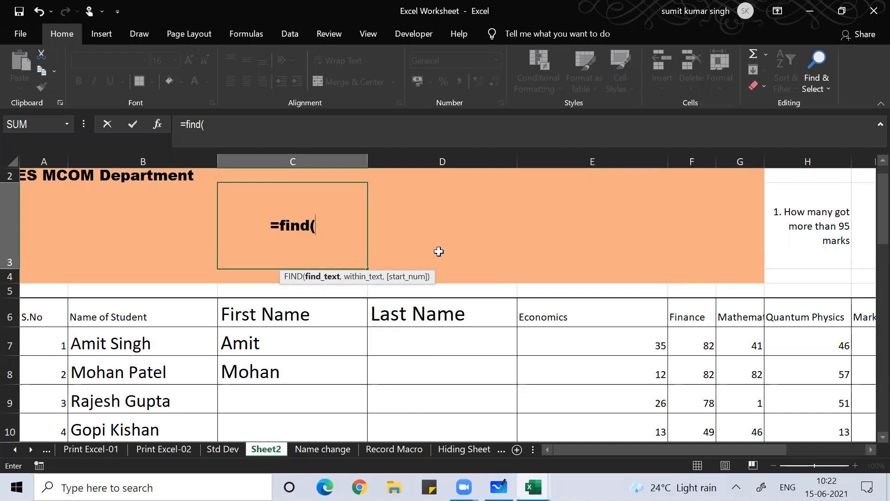
pyautogui.write('" ",')
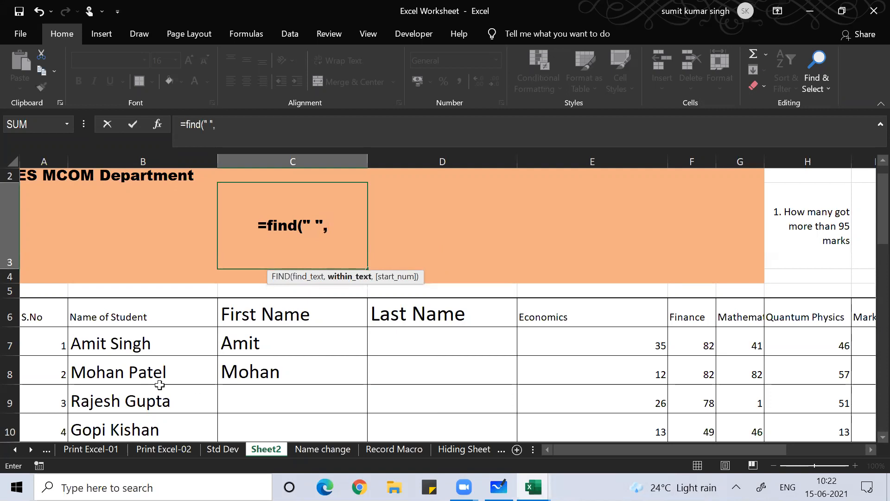
pyautogui.click(119, 395)
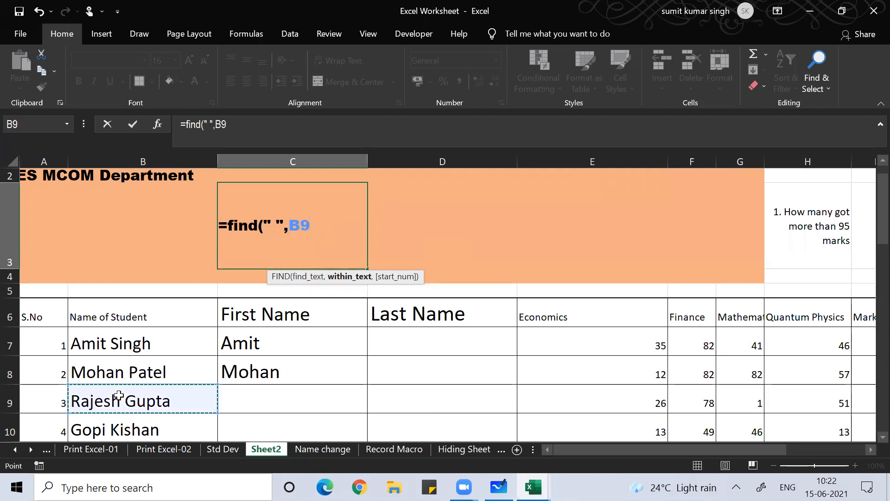
pyautogui.write(')')
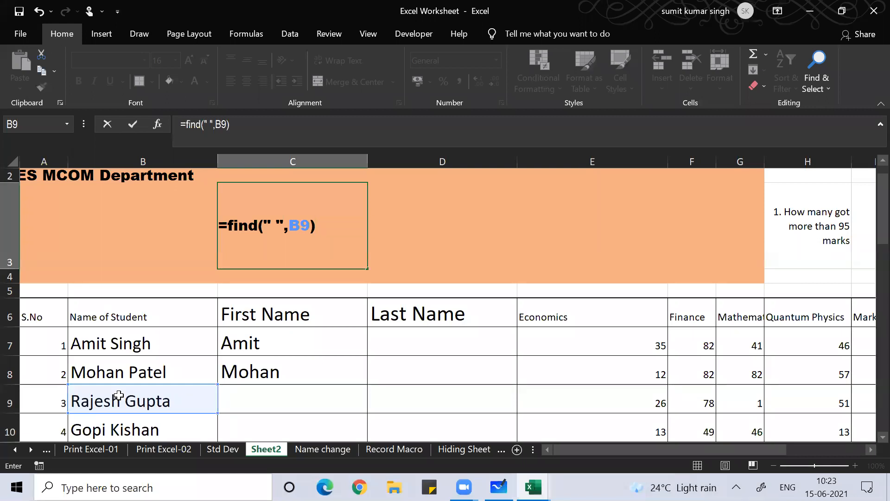
pyautogui.press('Return')
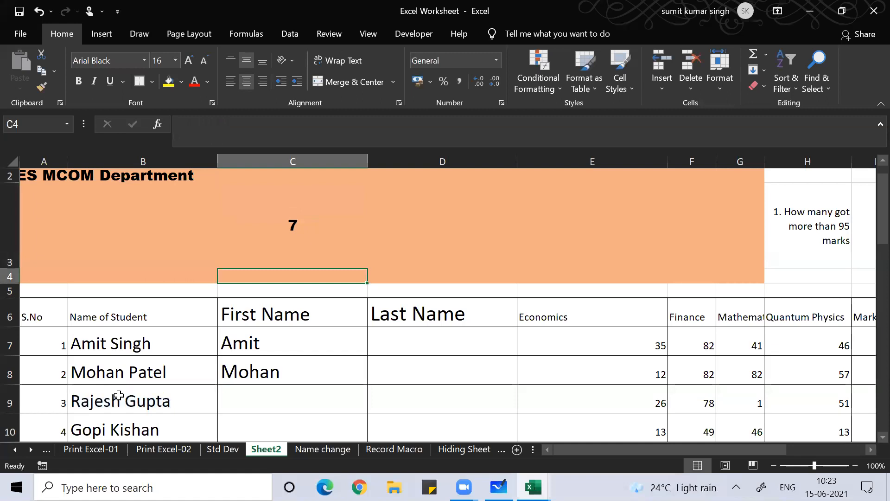
pyautogui.press('Up')
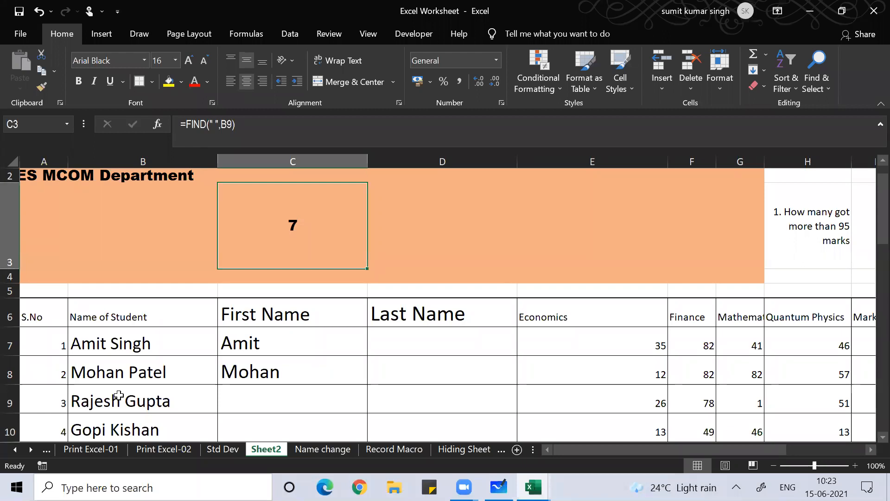
# Return from Zoom to Excel and begin a formula with = in cell C9
pyautogui.click(491, 66)
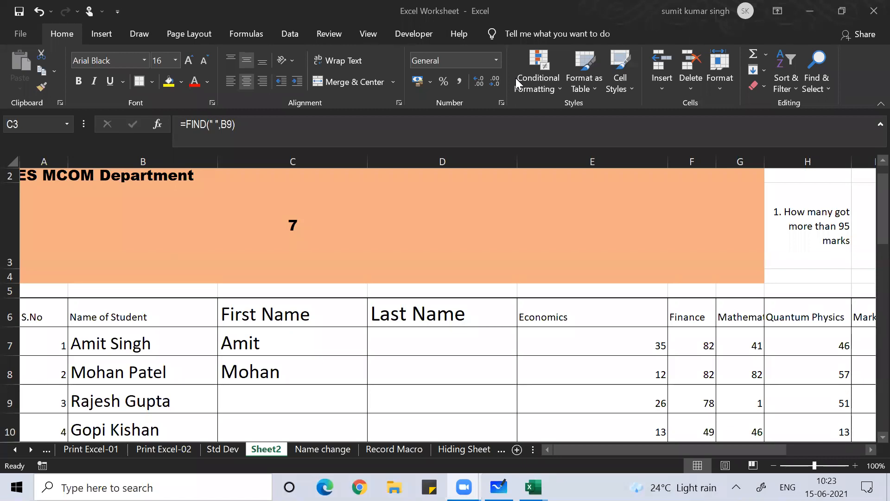
pyautogui.click(310, 310)
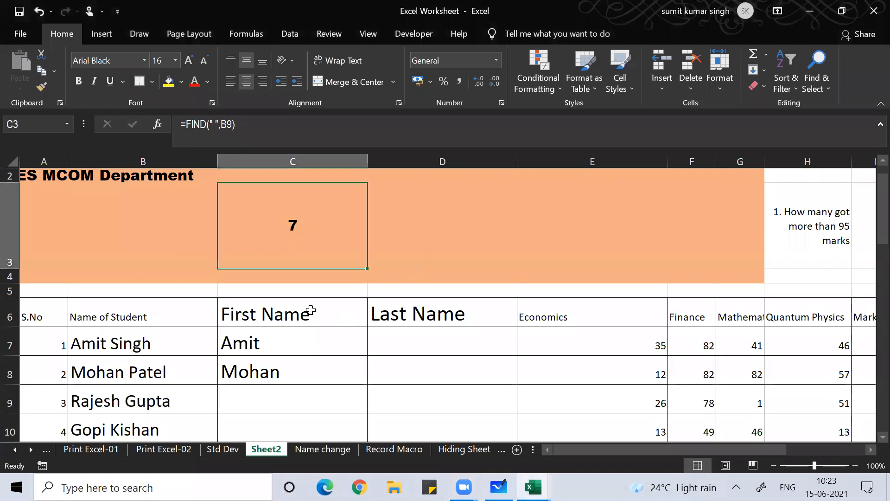
pyautogui.click(247, 394)
pyautogui.write('=')
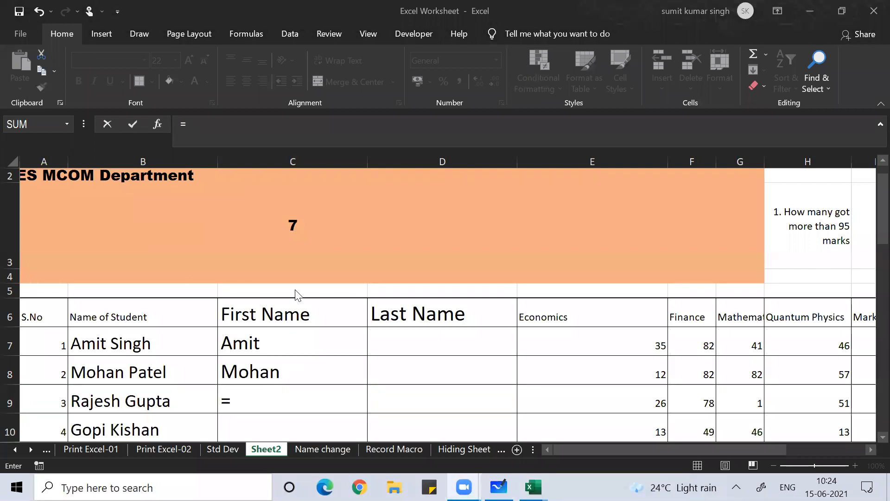
# Complete =LEFT(B9,6) in C9 so it displays Rajesh
pyautogui.click(251, 392)
pyautogui.write('left(')
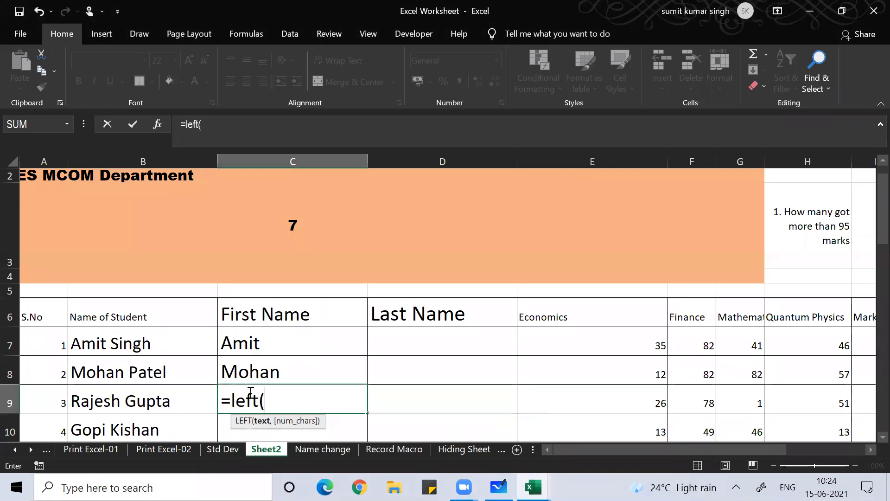
pyautogui.click(118, 401)
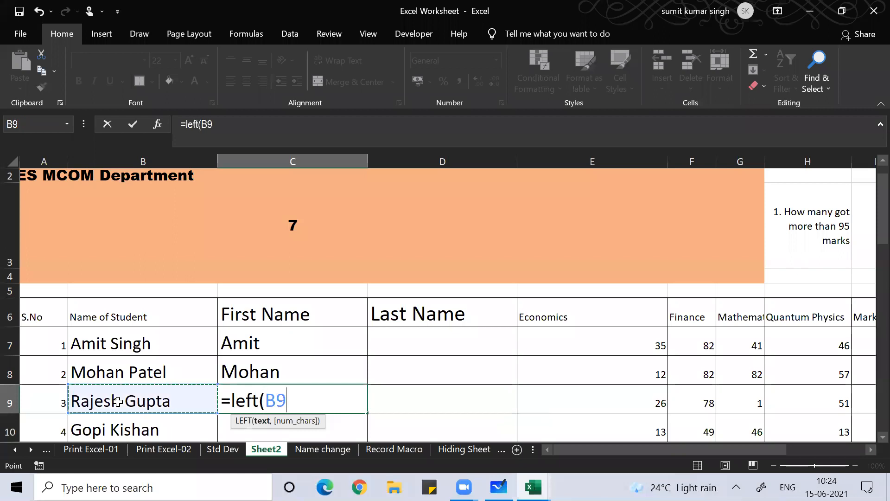
pyautogui.write(',')
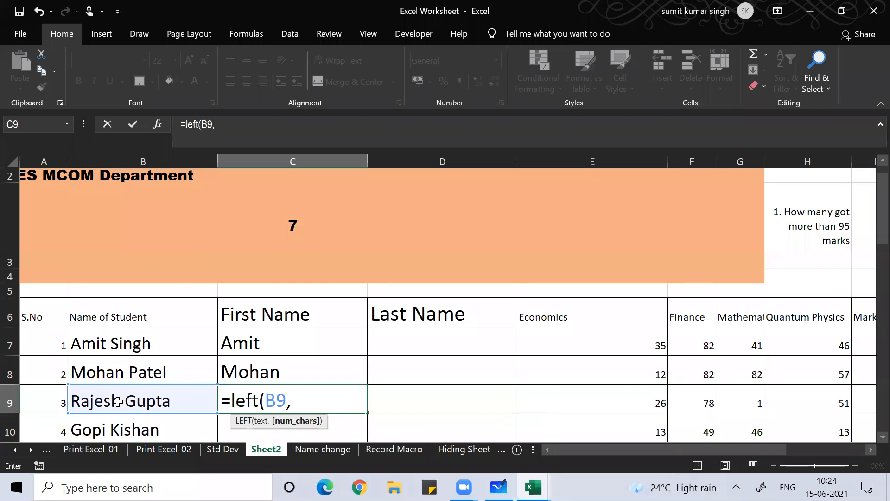
pyautogui.write('6)')
pyautogui.press('Return')
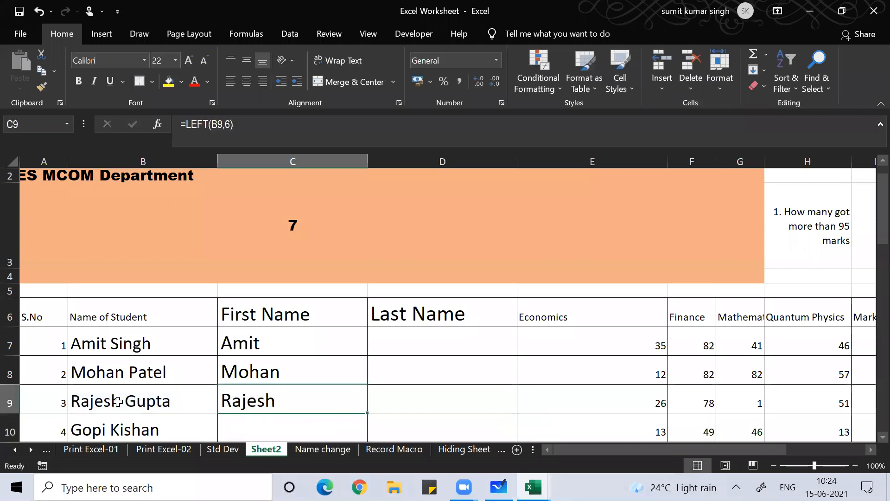
pyautogui.press('Down')
pyautogui.press('Down')
pyautogui.press('Down')
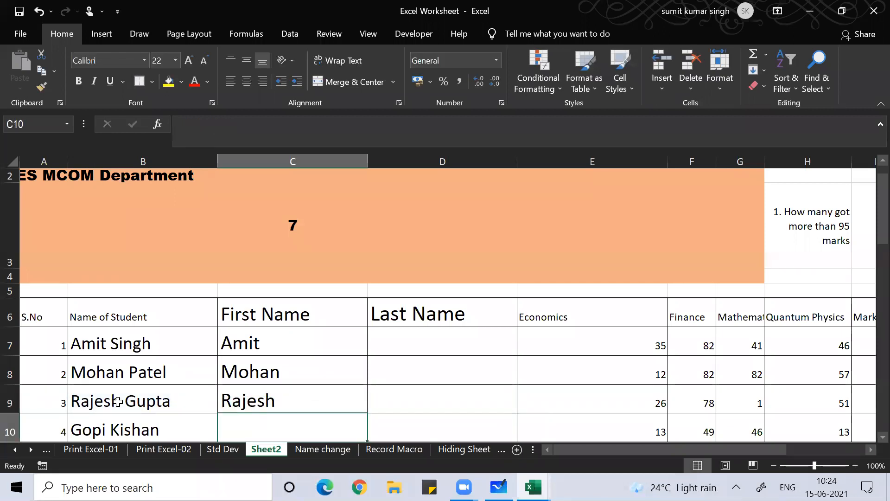
pyautogui.press('Up')
pyautogui.press('Up')
pyautogui.press('Up')
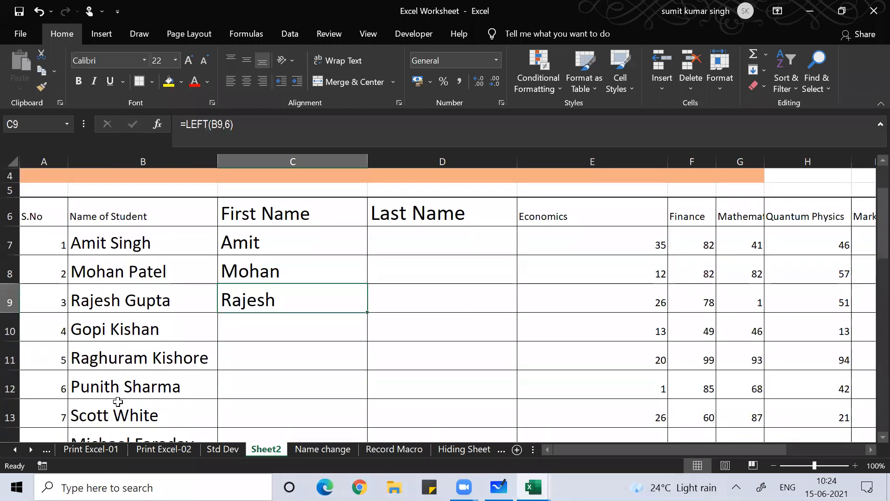
# AutoFill C9's six-character LEFT formula down the First Name column
pyautogui.doubleClick(364, 313)
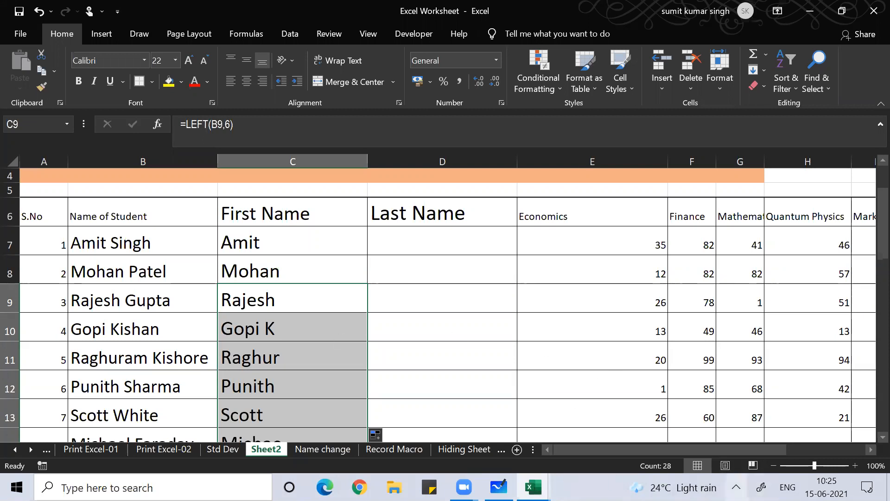
pyautogui.click(736, 486)
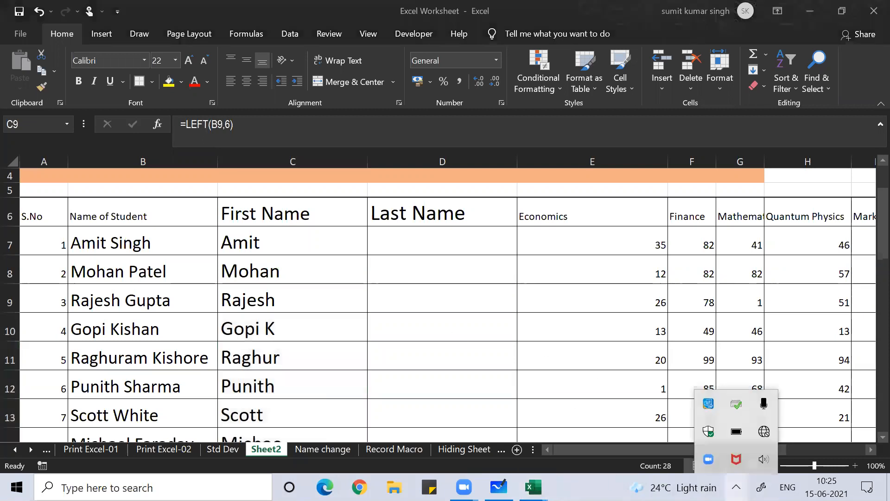
# Check the Wi-Fi network list in the system tray, then select the filled first names below C9
pyautogui.click(764, 431)
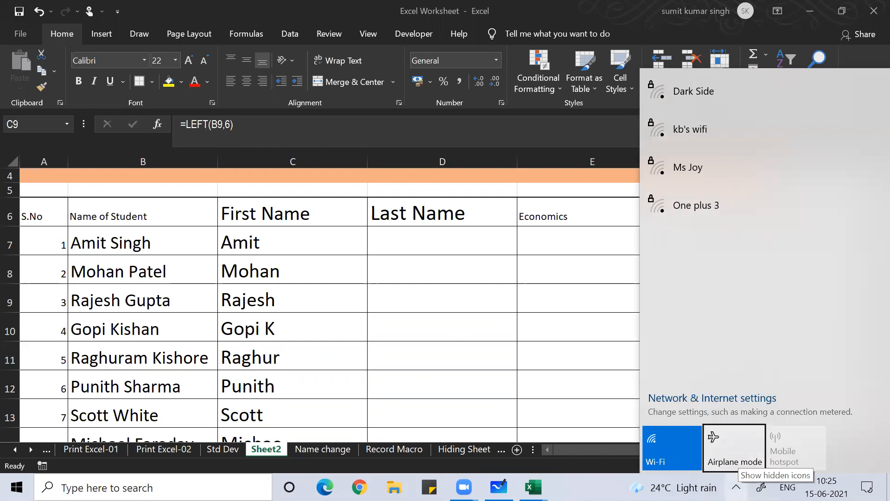
pyautogui.click(600, 327)
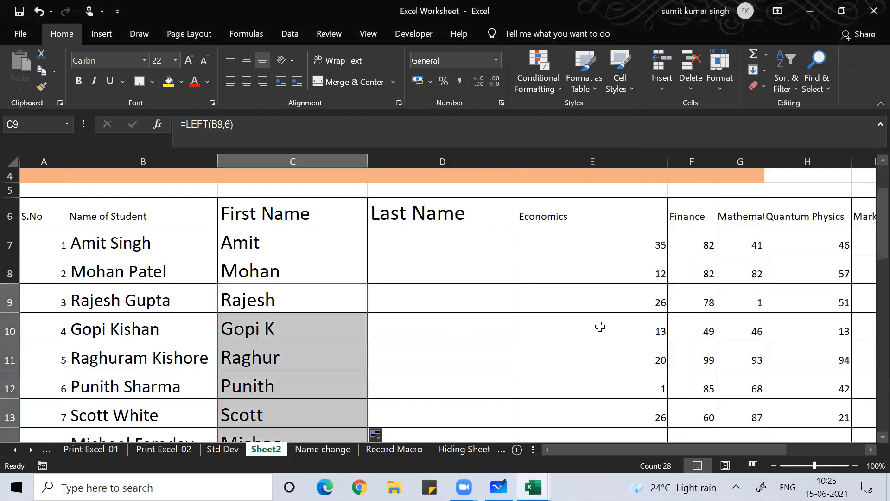
pyautogui.click(736, 487)
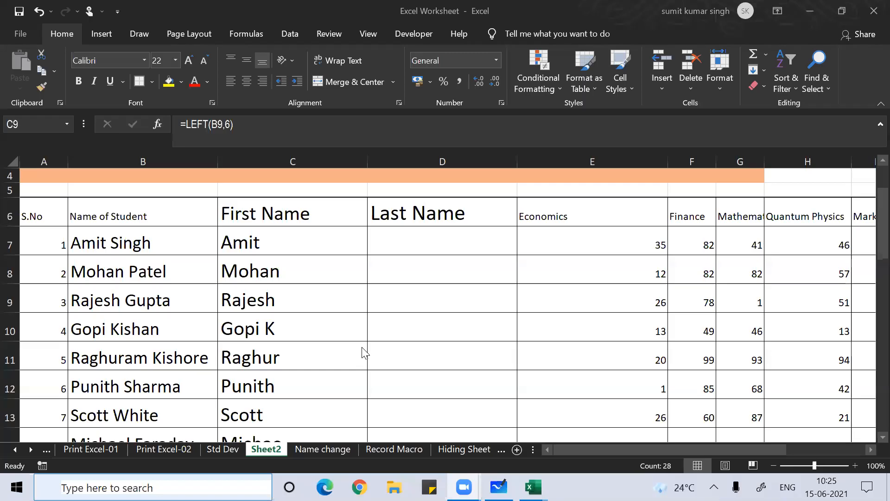
pyautogui.hotkey('ctrl', 'shift', 'Down')
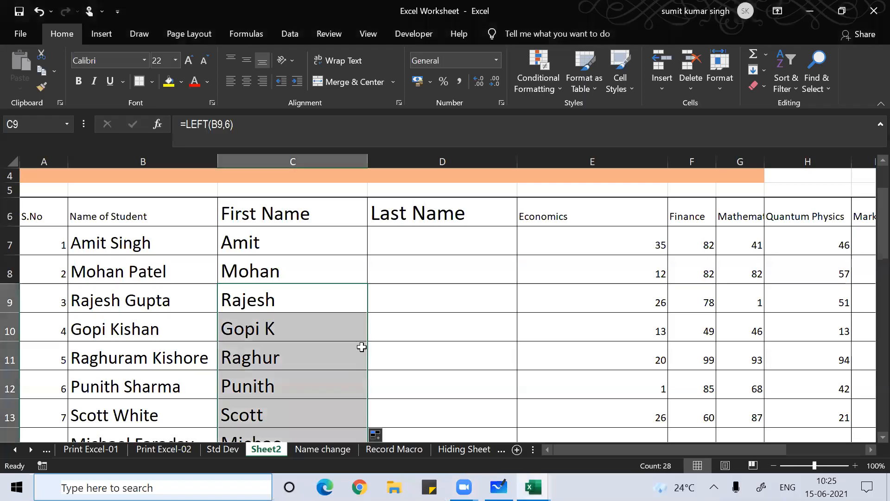
pyautogui.click(799, 82)
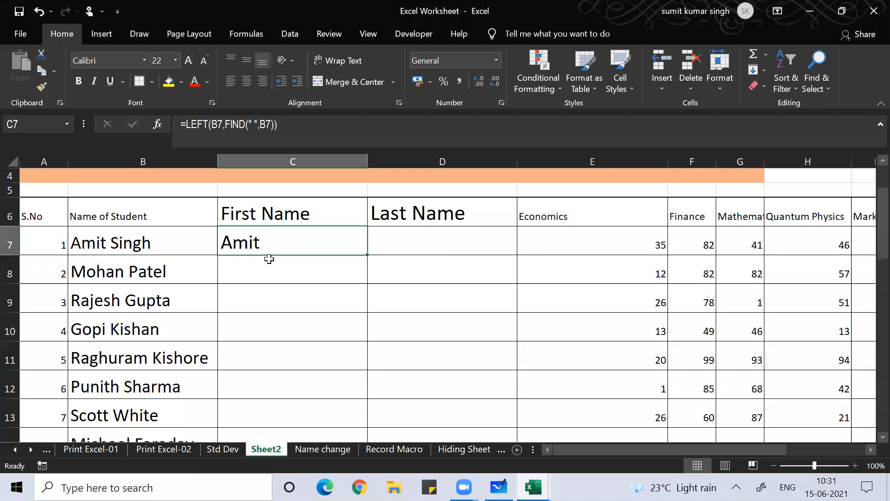
# Re-enter C7 as =LEFT(B7,FIND(" ",B7)) so it returns Amit
pyautogui.press('Delete')
pyautogui.press('Up')
pyautogui.press('Up')
pyautogui.press('Up')
pyautogui.press('Down')
pyautogui.press('Down')
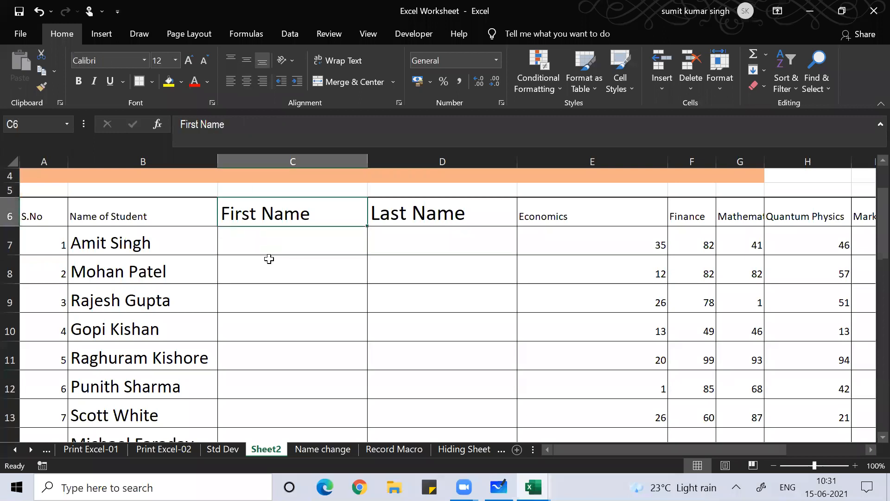
pyautogui.press('Down')
pyautogui.write('=')
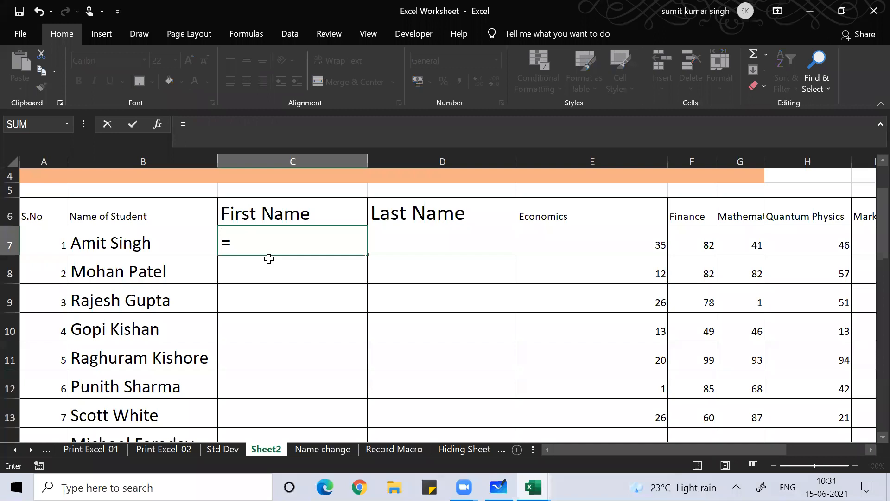
pyautogui.write('left')
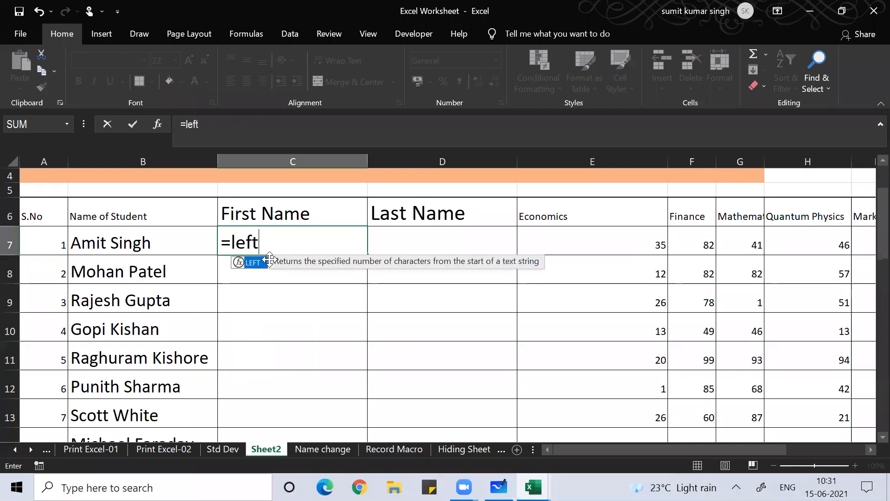
pyautogui.write('(')
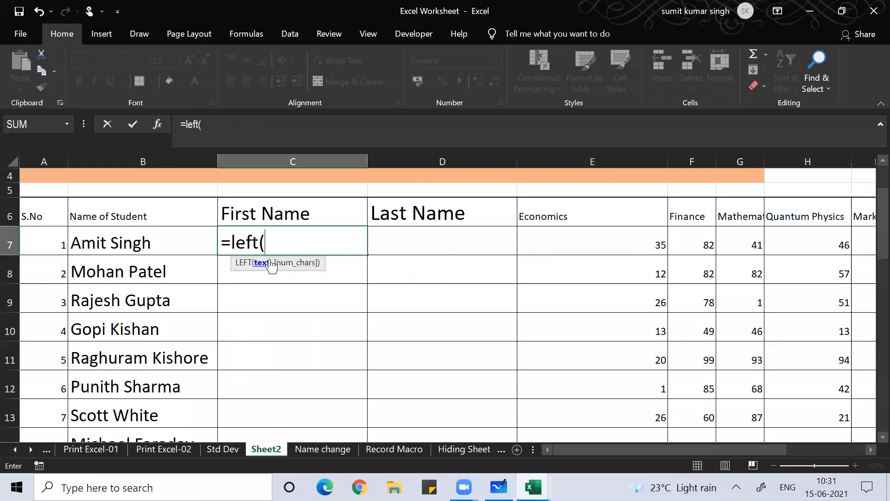
pyautogui.click(166, 242)
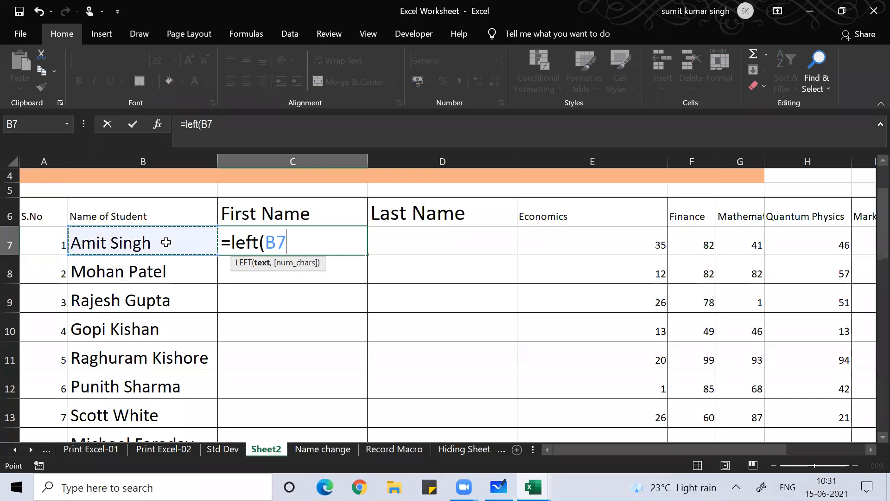
pyautogui.write(',')
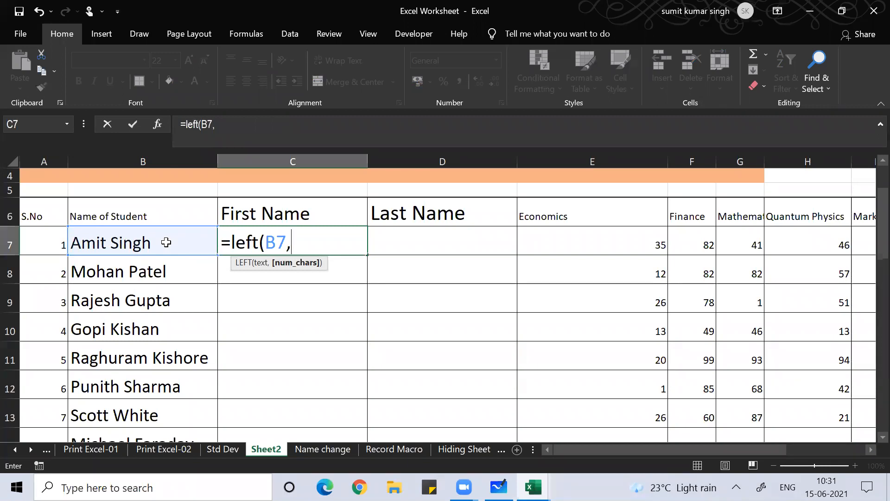
pyautogui.write('f')
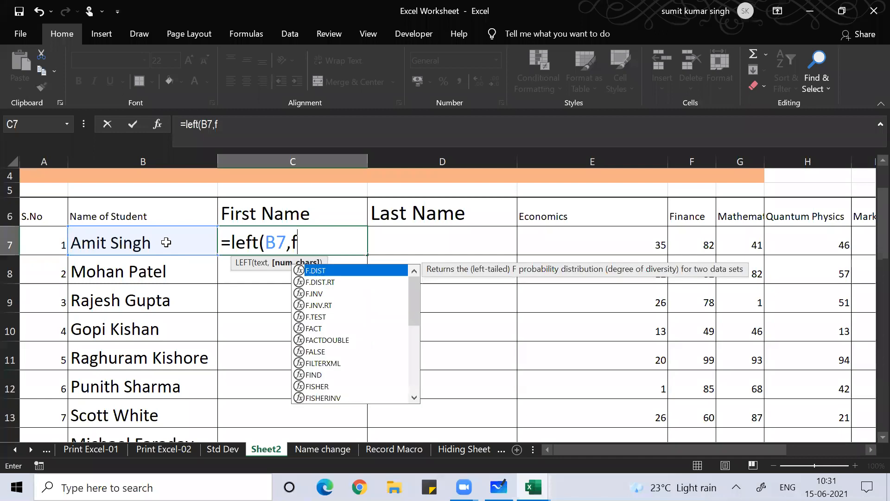
pyautogui.write('in')
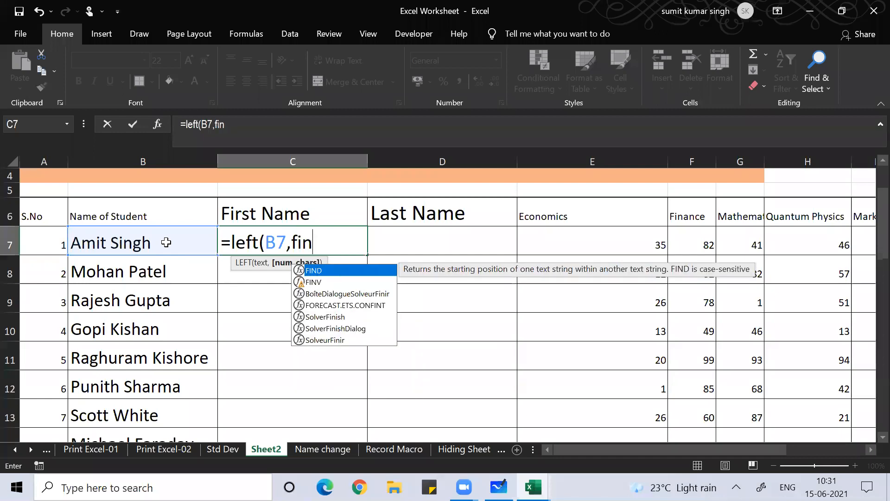
pyautogui.write('d("')
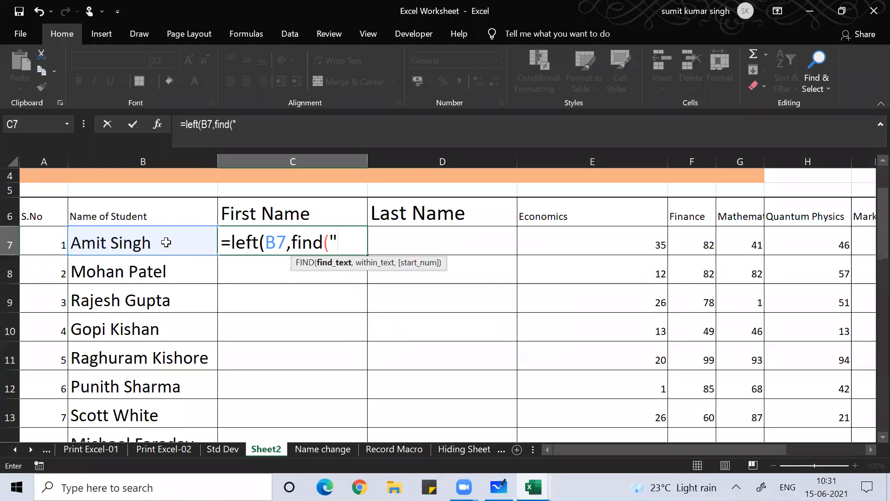
pyautogui.write(' ",b7')
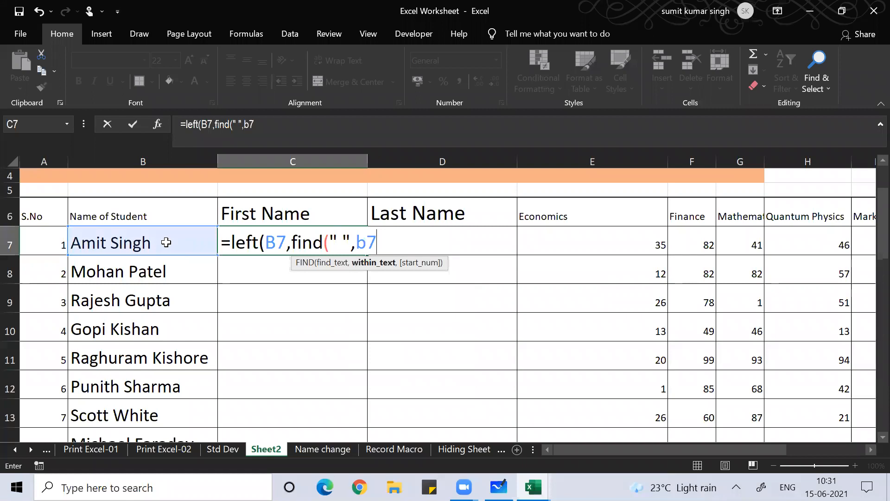
pyautogui.write('))')
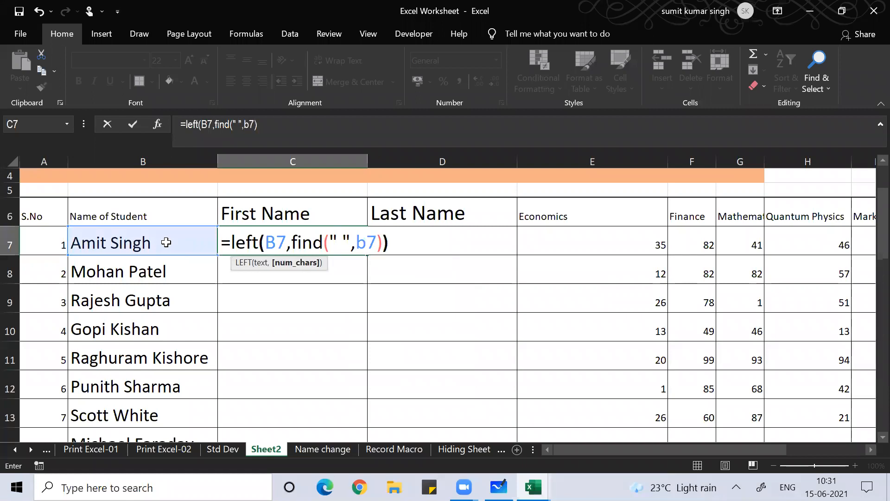
pyautogui.press('Return')
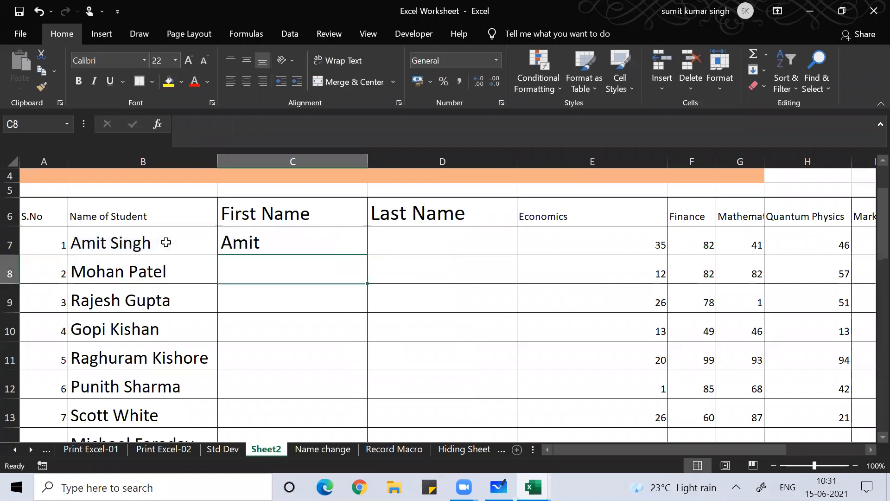
pyautogui.press('Up')
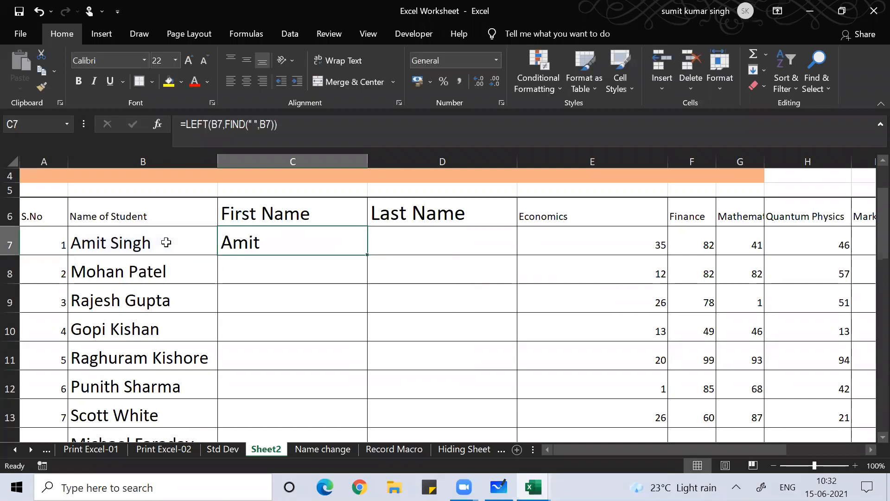
# Copy C7's LEFT/FIND formula down column C and check the copied results
pyautogui.doubleClick(367, 253)
pyautogui.click(308, 317)
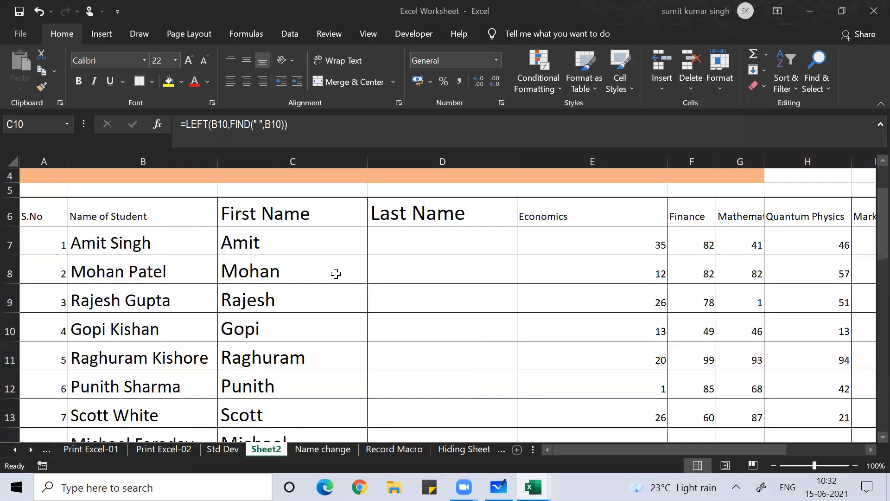
pyautogui.press('Up')
pyautogui.press('Up')
pyautogui.press('Up')
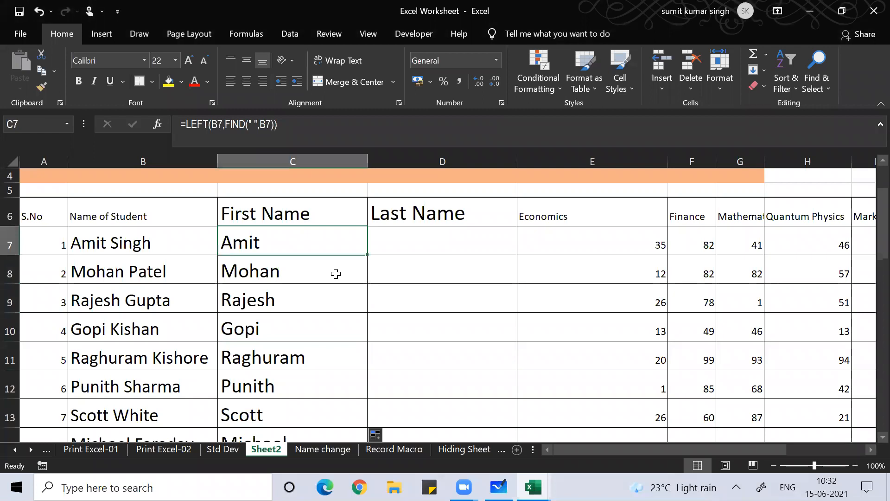
# Rename the Last Name heading in D6 to length
pyautogui.press('Right')
pyautogui.press('Up')
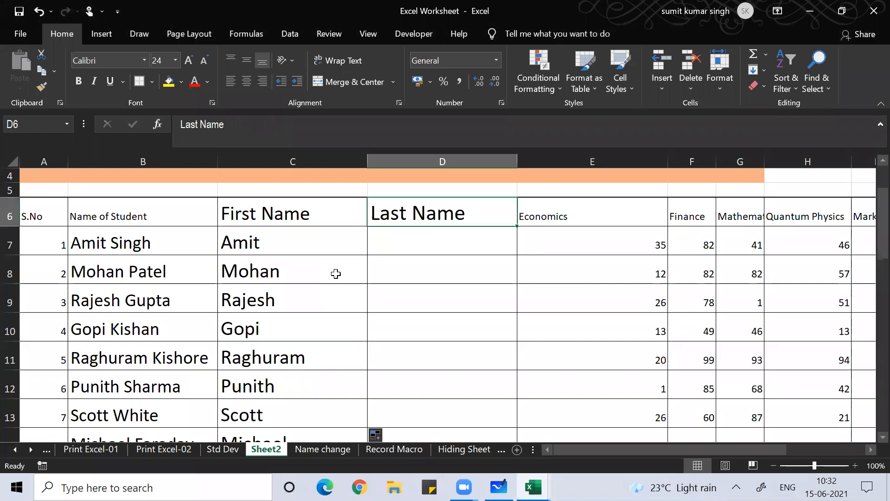
pyautogui.press('BackSpace')
pyautogui.write('length')
pyautogui.press('Return')
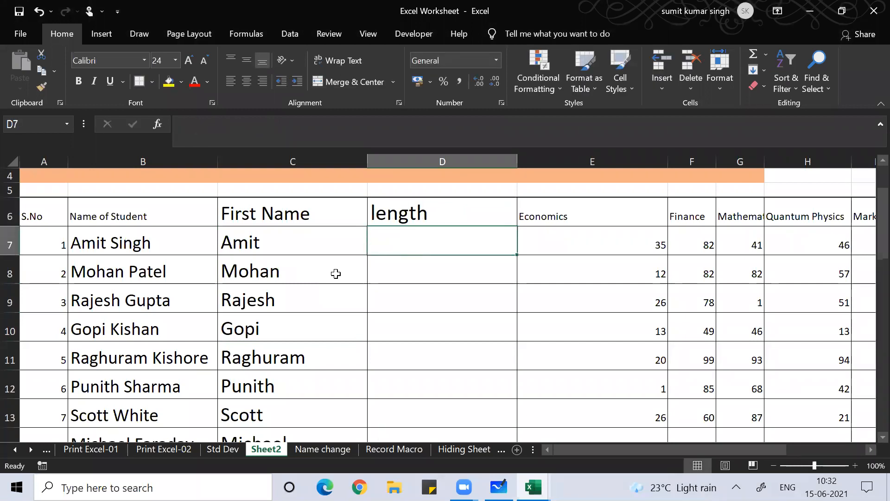
# Review the first-name formulas in rows 8 and 9, then go to D7
pyautogui.press('Left')
pyautogui.click(336, 274)
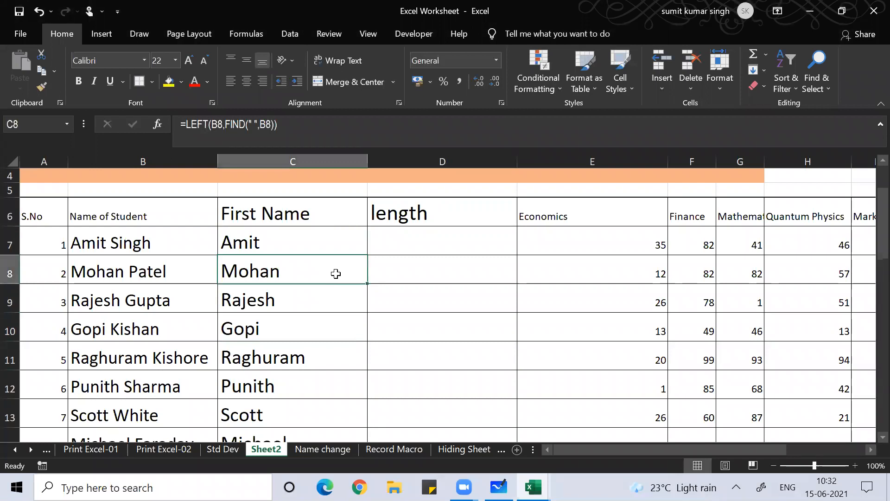
pyautogui.press('Down')
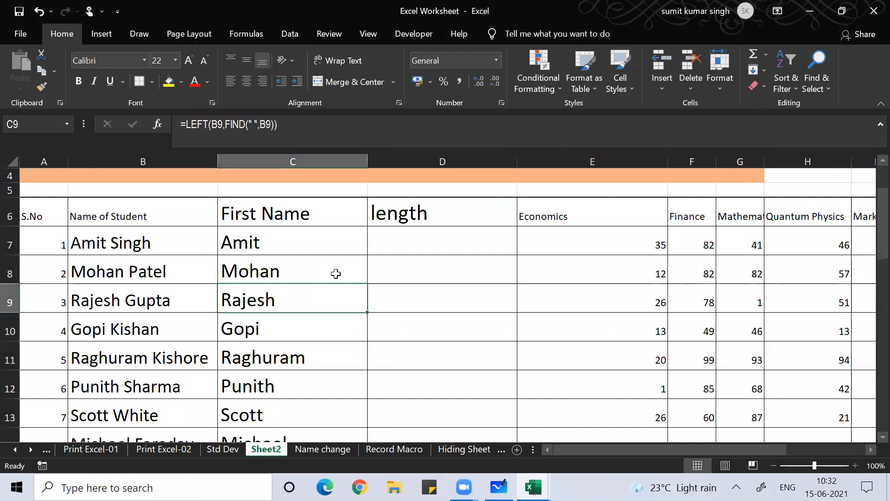
pyautogui.press('Right')
pyautogui.press('Up')
pyautogui.press('Up')
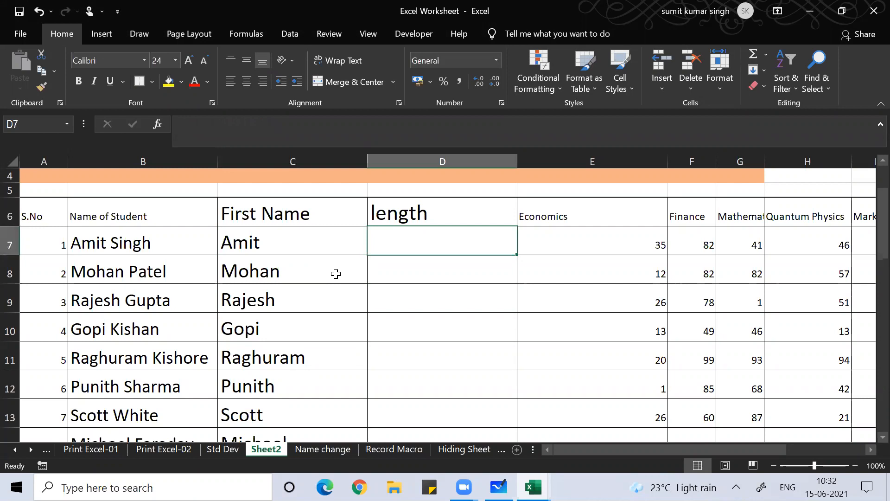
# Enter =LEN(C7) in D7 to count Amit's characters
pyautogui.write('=l')
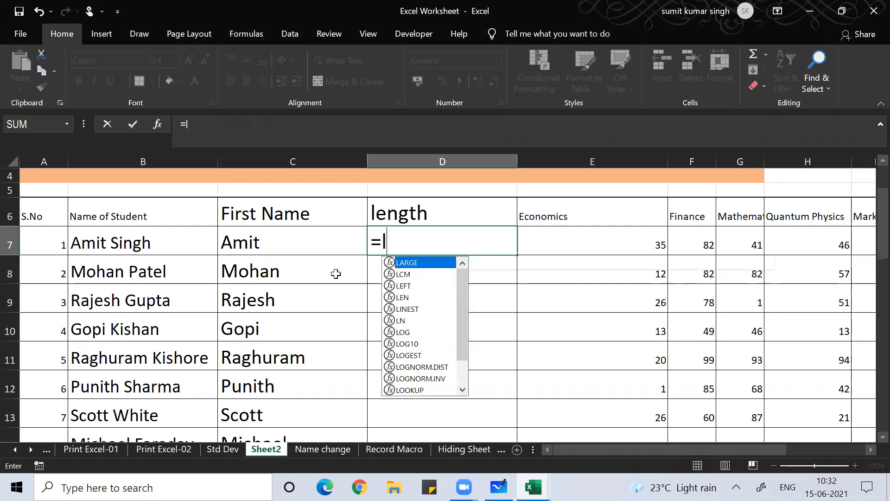
pyautogui.write('en(')
pyautogui.press('Left')
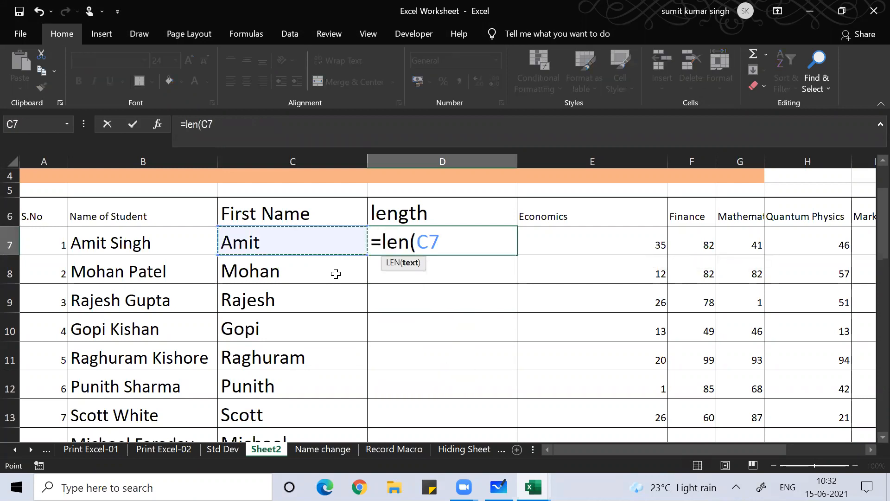
pyautogui.write(')')
pyautogui.press('Return')
pyautogui.press('Up')
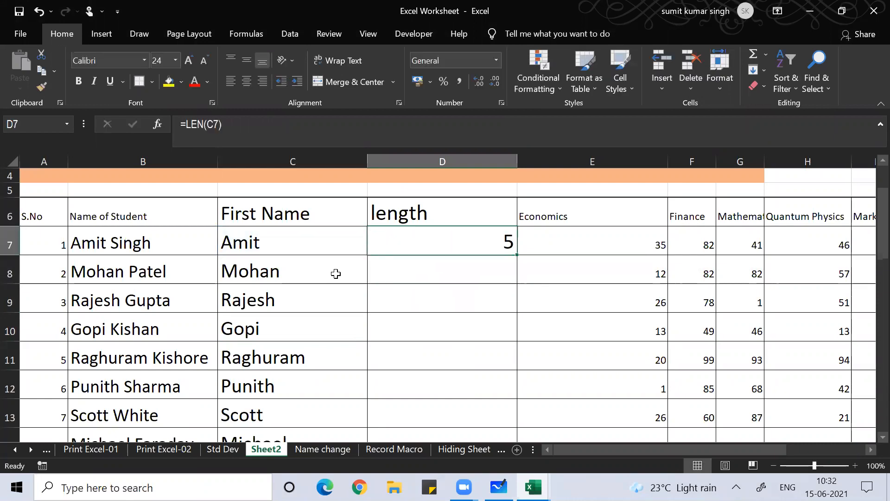
# Copy the LEN formula down the length column and check the results
pyautogui.doubleClick(517, 254)
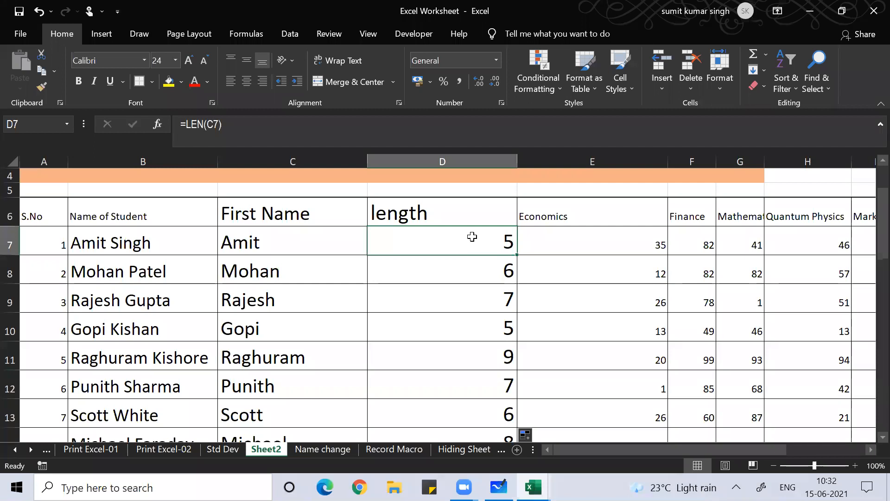
pyautogui.press('Down')
pyautogui.press('Down')
pyautogui.press('Down')
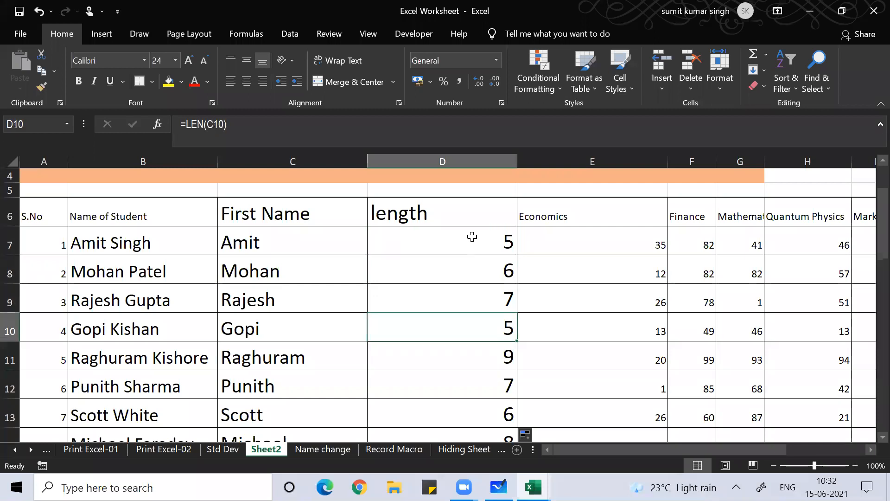
pyautogui.press('Down')
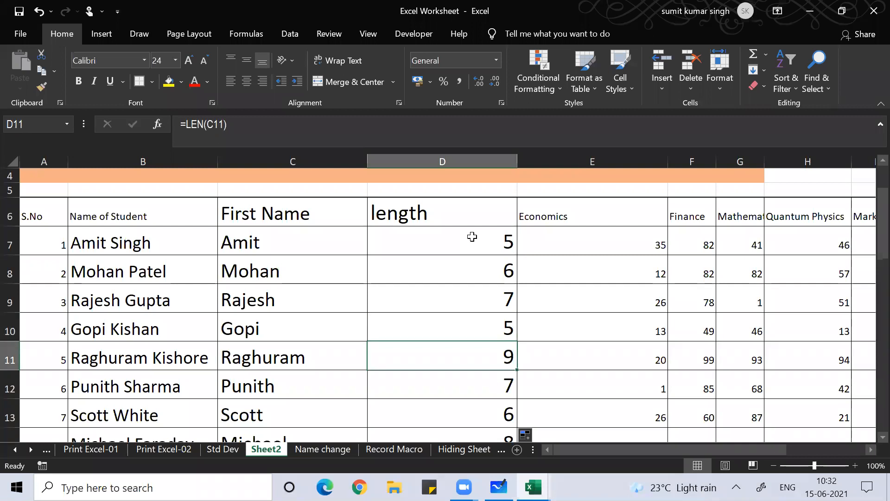
pyautogui.press('Down')
pyautogui.press('Down')
pyautogui.press('Down')
pyautogui.press('Down')
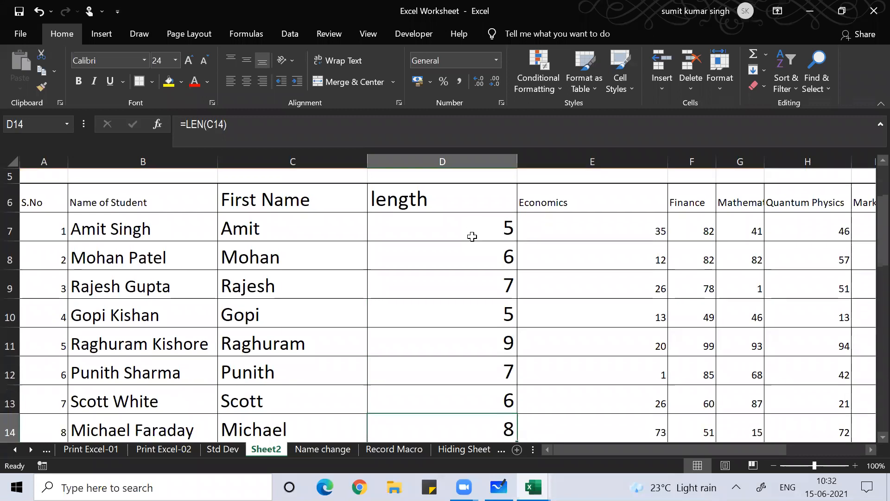
pyautogui.press('Up')
pyautogui.press('Up')
pyautogui.press('Up')
pyautogui.press('Up')
pyautogui.press('Up')
pyautogui.press('Up')
pyautogui.press('Up')
pyautogui.press('Up')
pyautogui.press('Up')
pyautogui.press('Up')
pyautogui.press('Up')
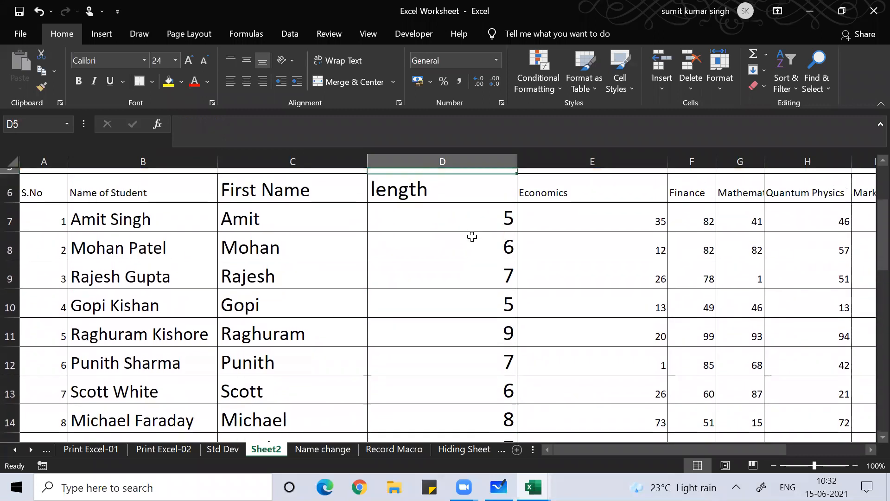
pyautogui.press('Down')
pyautogui.press('Down')
pyautogui.press('Down')
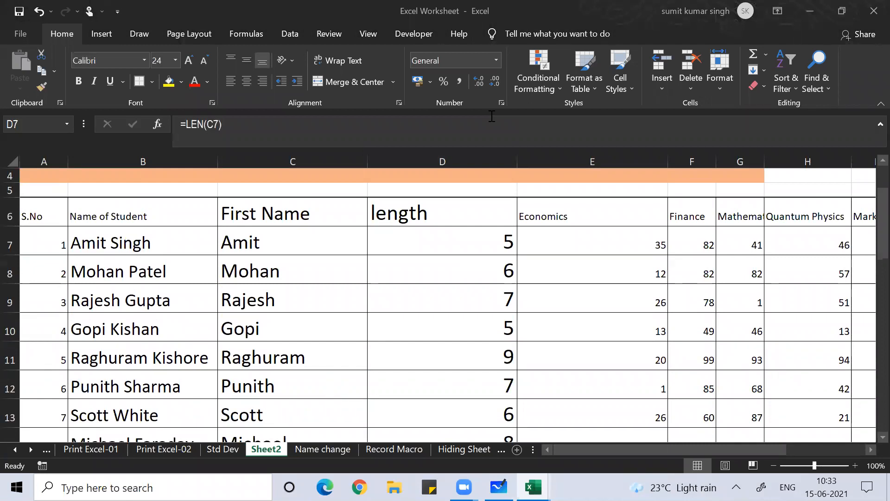
pyautogui.click(449, 239)
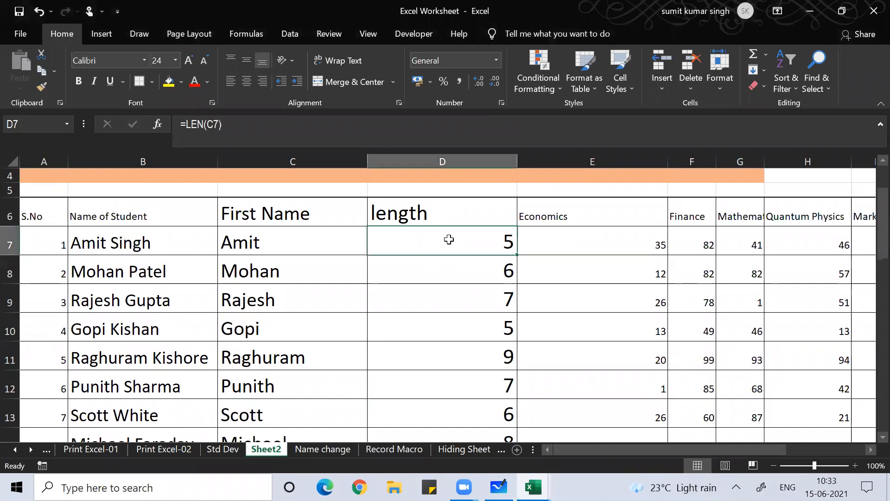
pyautogui.click(284, 242)
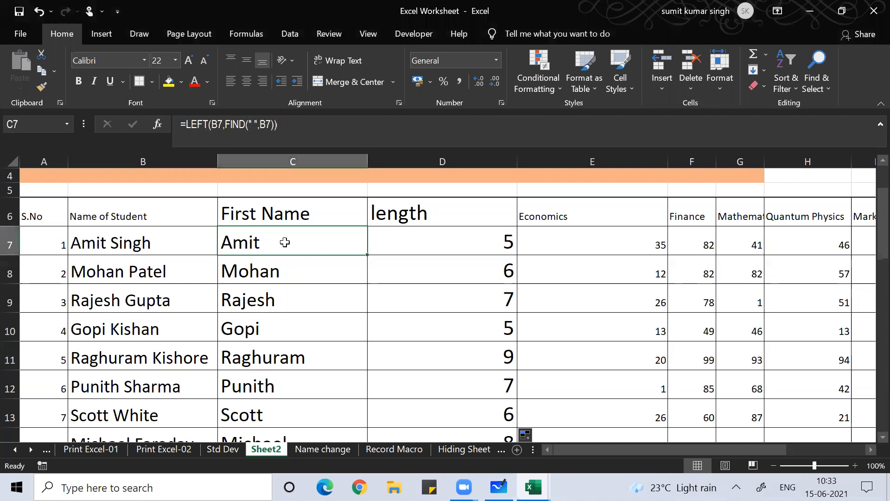
pyautogui.press('Up')
pyautogui.press('Up')
pyautogui.press('Up')
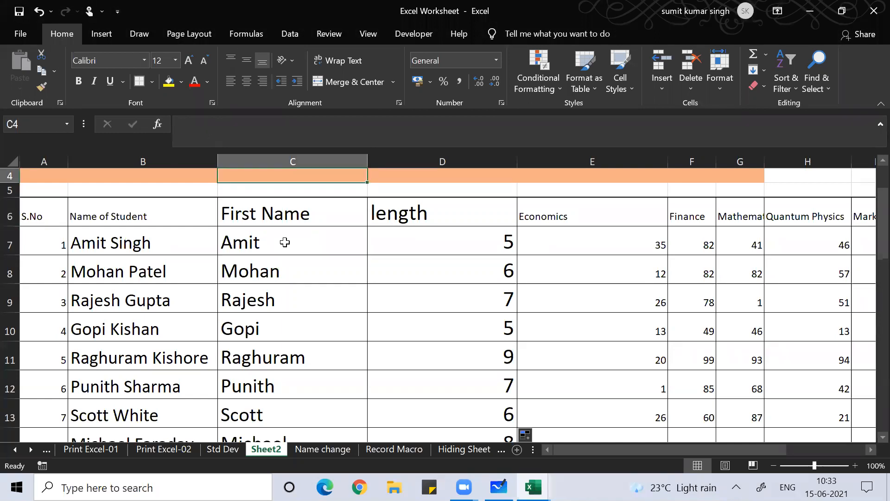
pyautogui.press('Up')
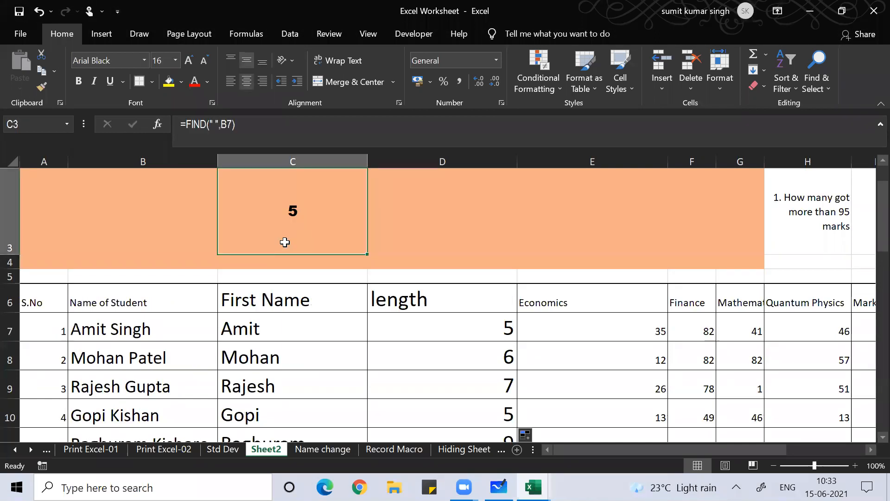
pyautogui.write('=')
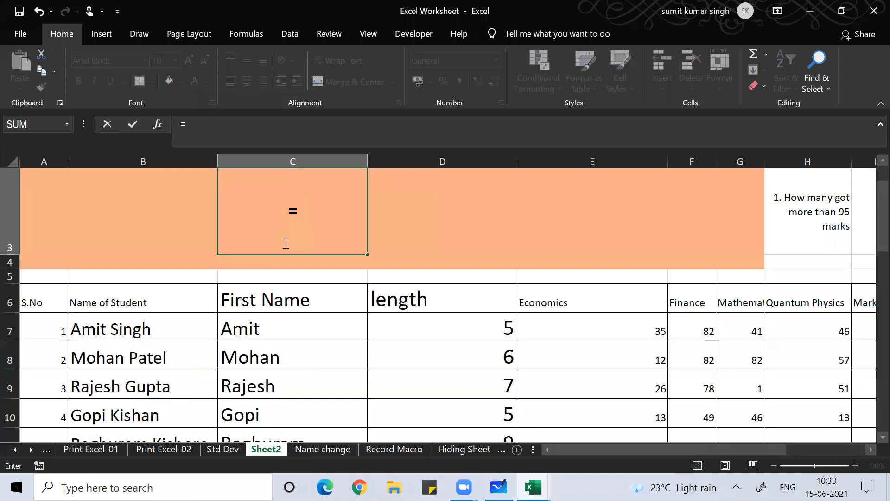
pyautogui.write('find(')
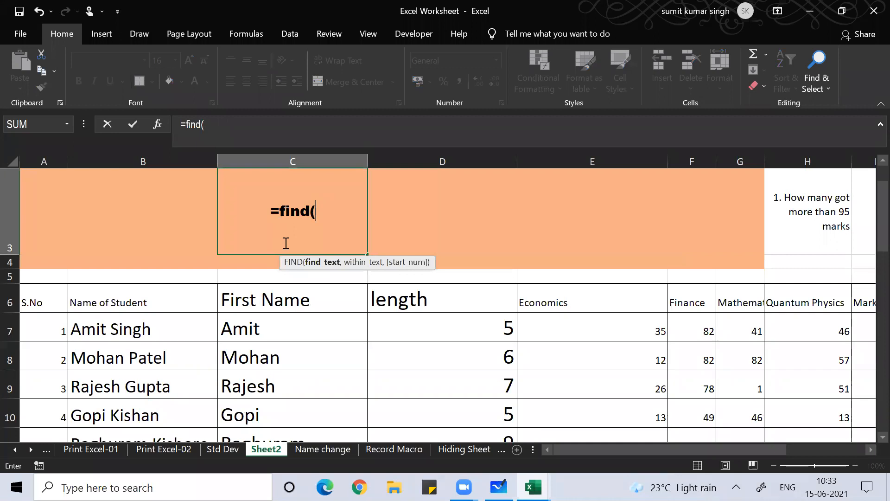
pyautogui.write('" ')
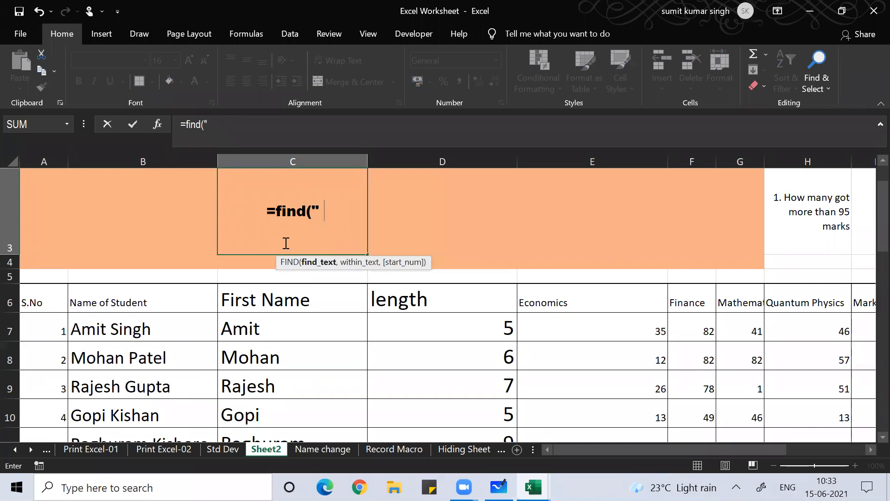
pyautogui.write('",')
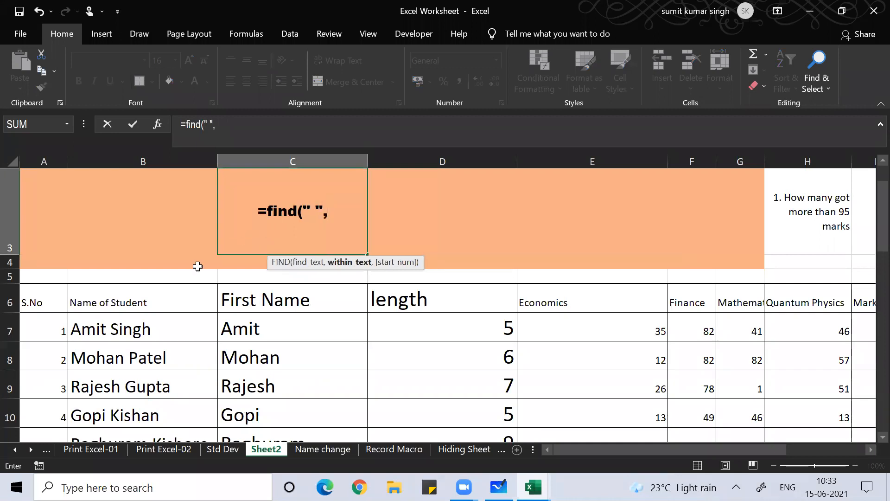
pyautogui.click(133, 328)
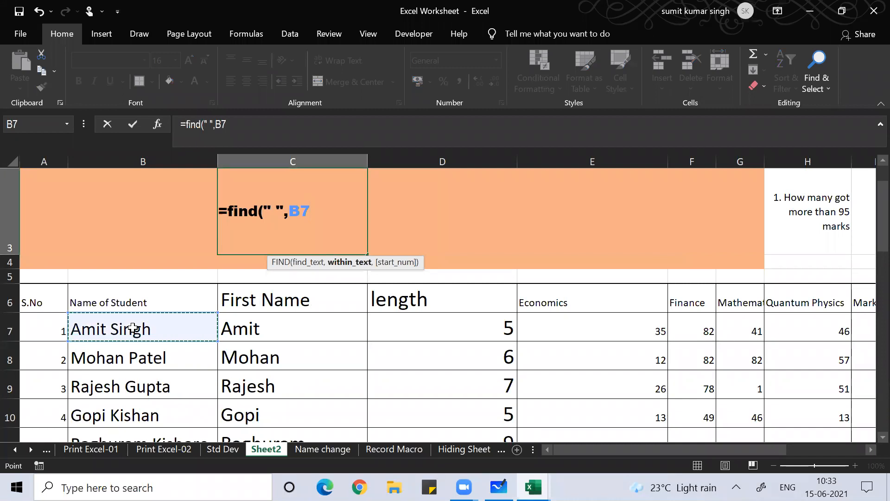
pyautogui.write(')')
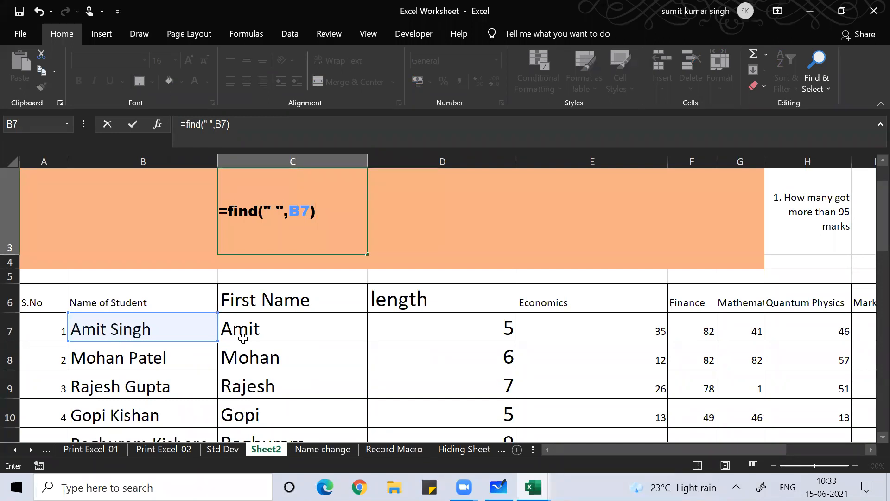
pyautogui.press('Return')
pyautogui.press('Down')
pyautogui.press('Down')
pyautogui.press('Down')
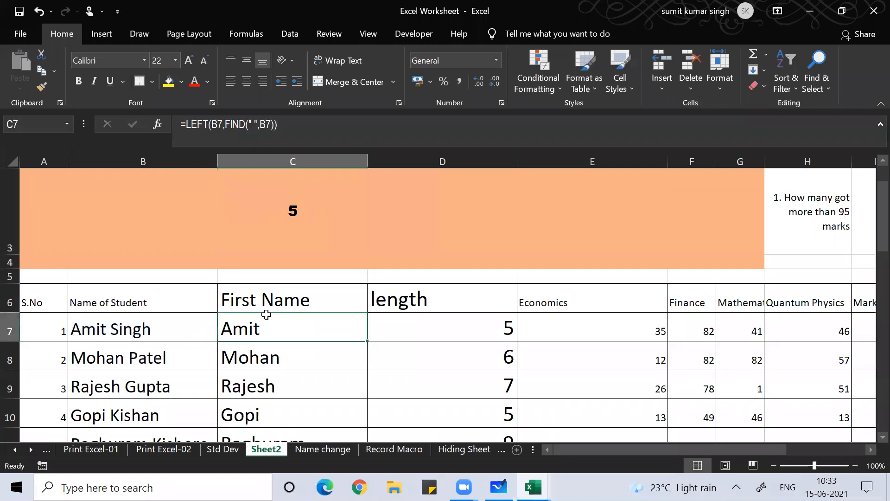
# Change C7's formula to =LEFT(B7,FIND(" ",B7)-1) so the trailing space is dropped
pyautogui.press('F2')
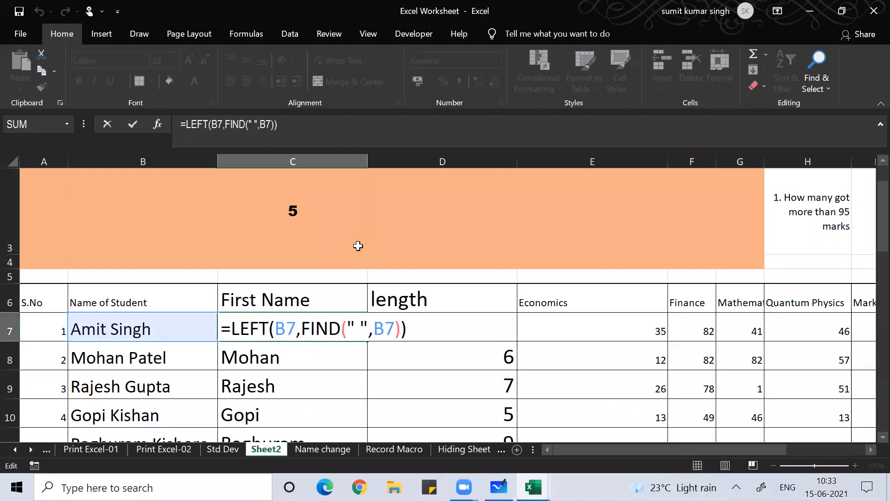
pyautogui.press('BackSpace')
pyautogui.write('-1)')
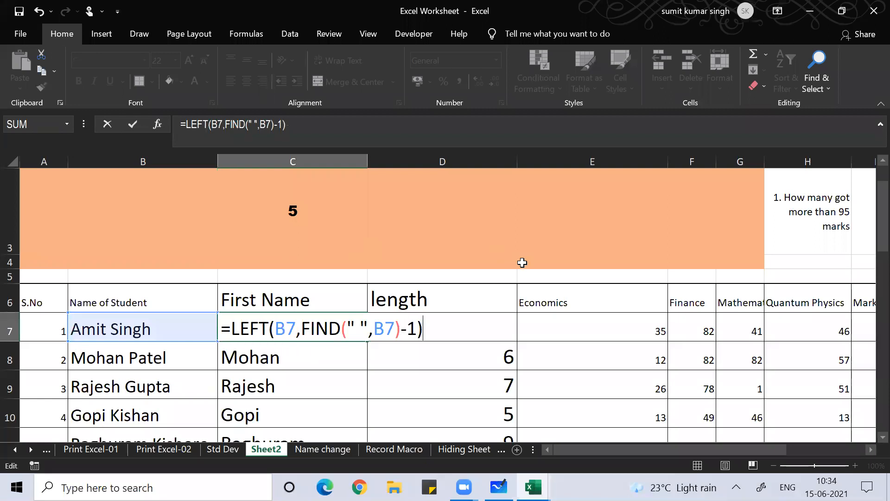
pyautogui.press('Return')
# Fill C7's corrected first-name formula down column C, then recheck C9 and C7
pyautogui.press('Up')
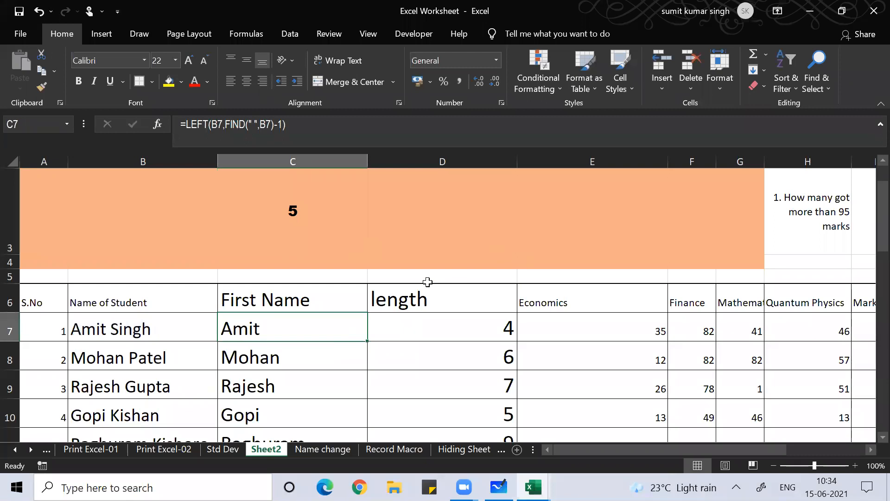
pyautogui.doubleClick(367, 344)
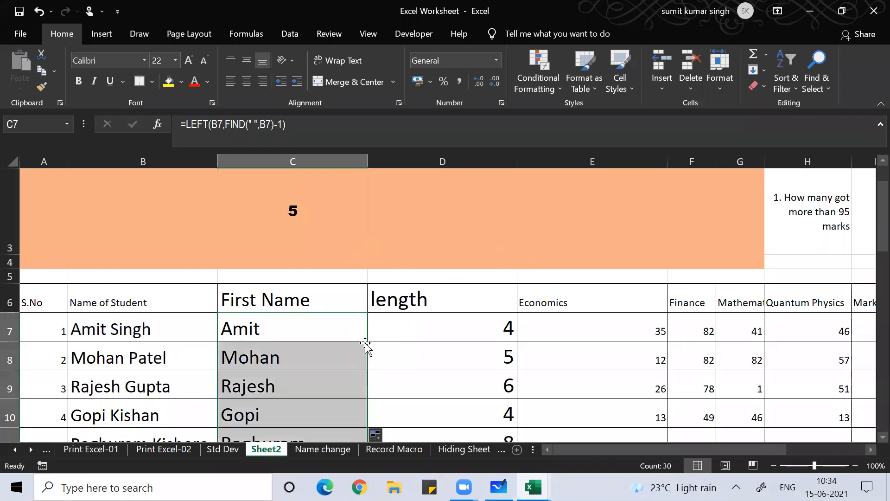
pyautogui.click(293, 386)
pyautogui.click(265, 334)
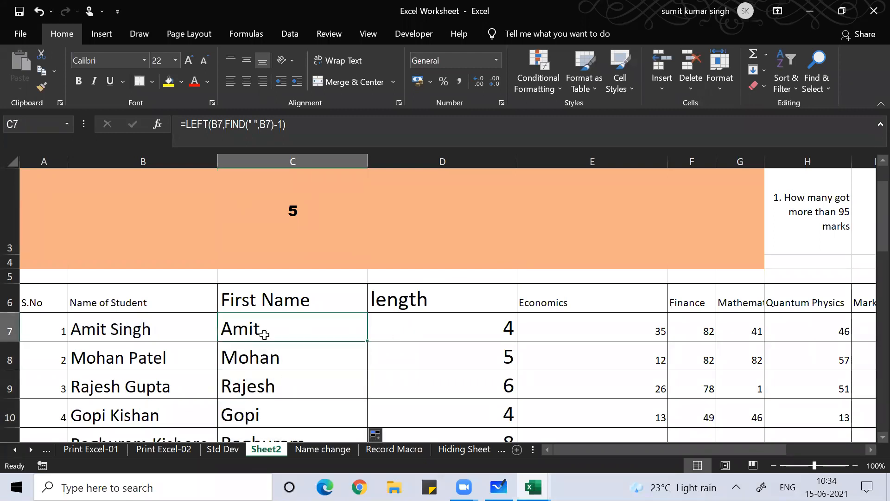
pyautogui.doubleClick(264, 335)
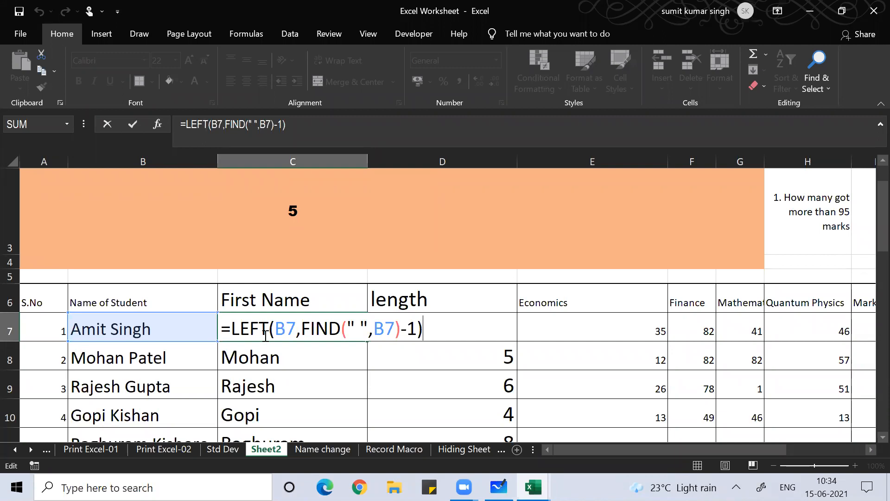
pyautogui.press('Return')
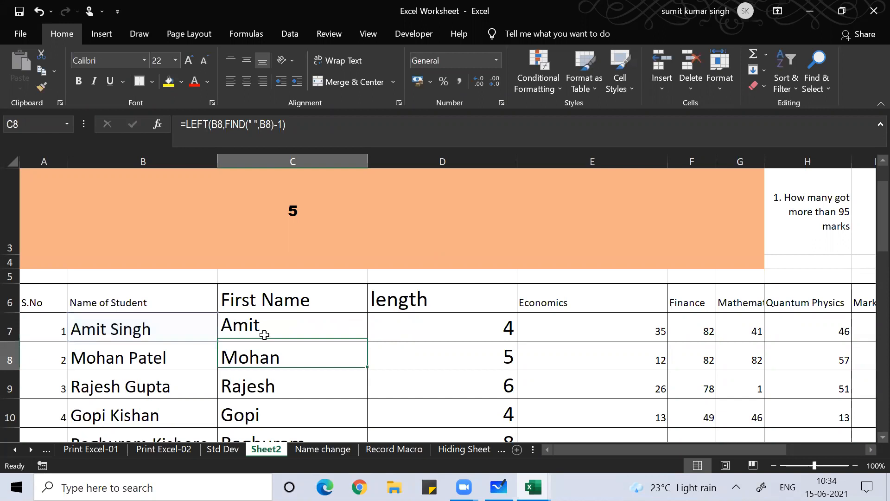
pyautogui.click(262, 337)
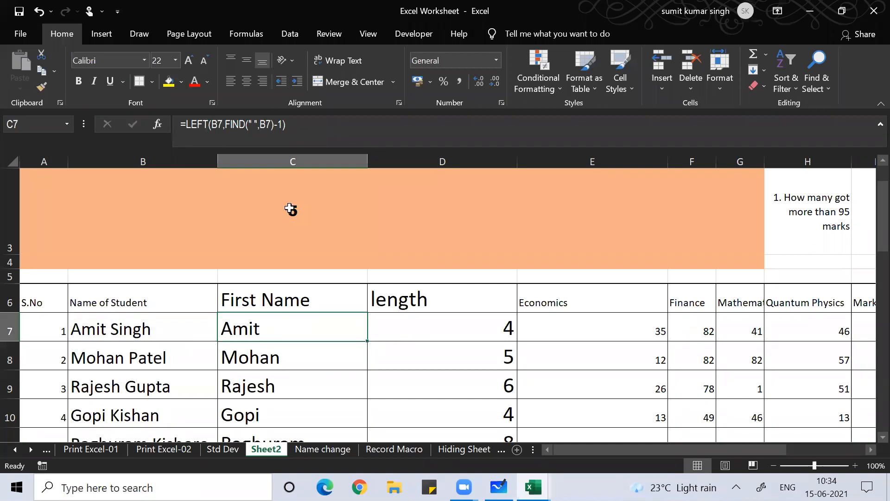
pyautogui.click(505, 74)
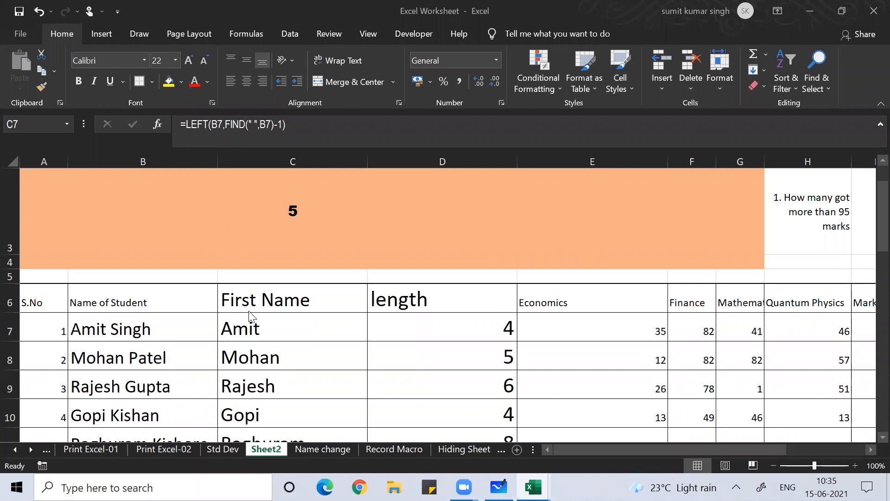
pyautogui.click(249, 323)
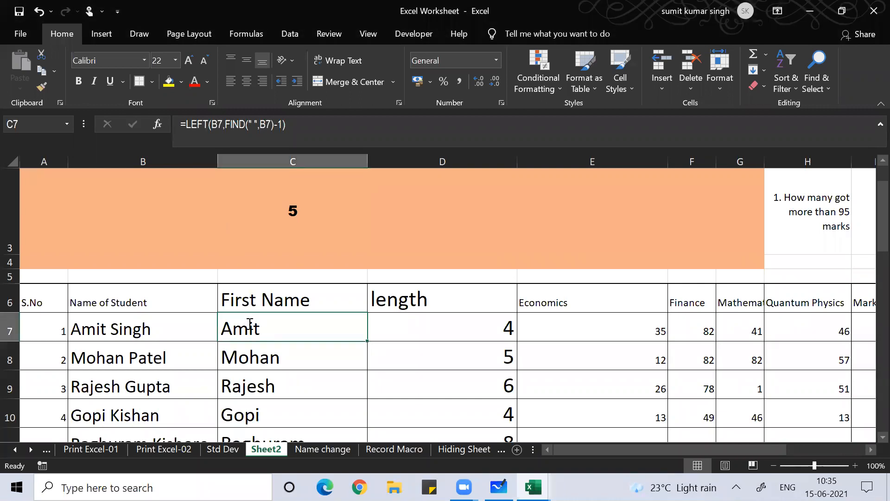
pyautogui.press('F2')
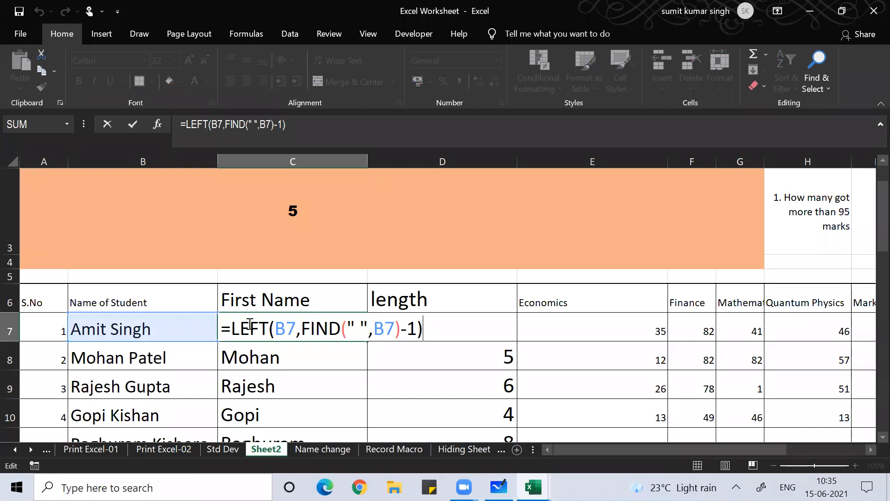
pyautogui.click(492, 84)
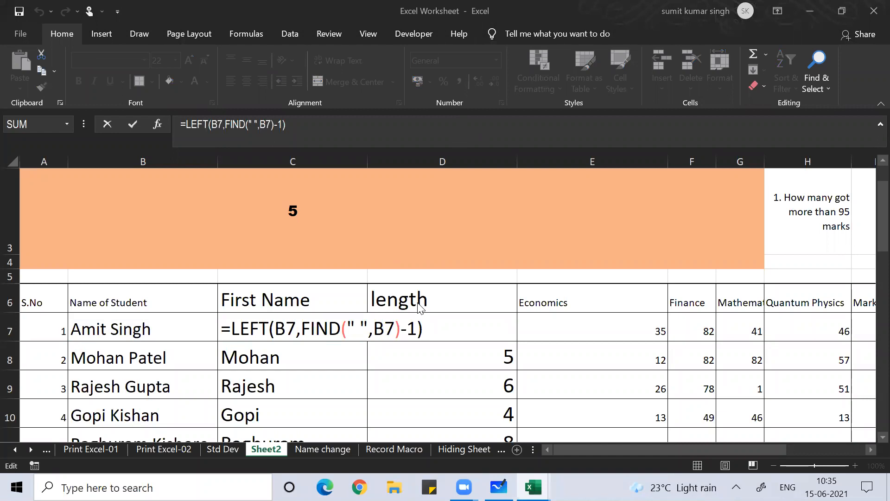
pyautogui.click(322, 125)
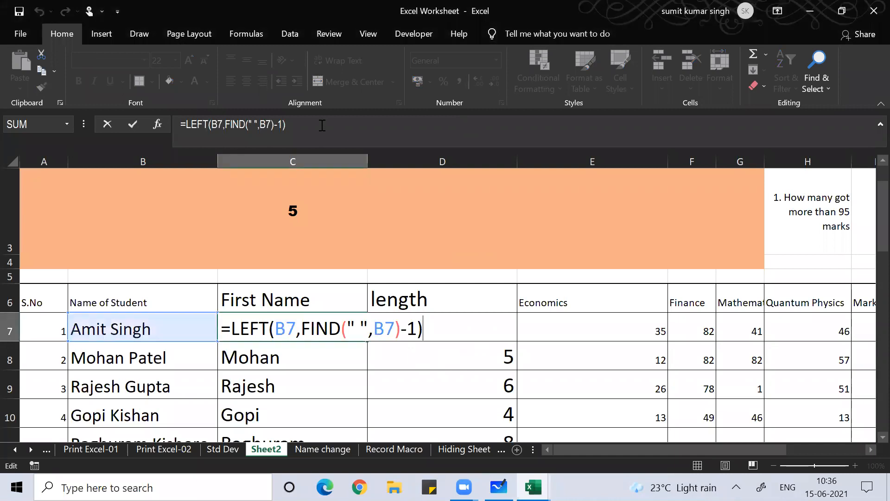
pyautogui.click(304, 127)
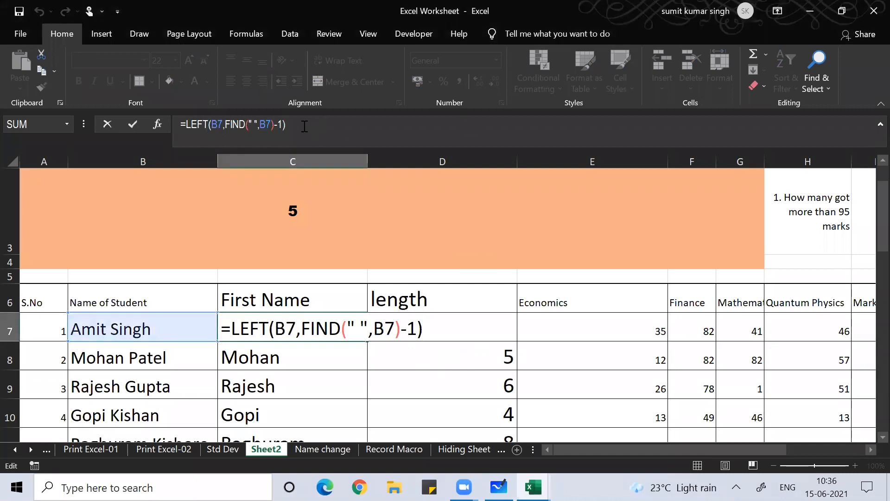
pyautogui.press('Return')
pyautogui.press('Up')
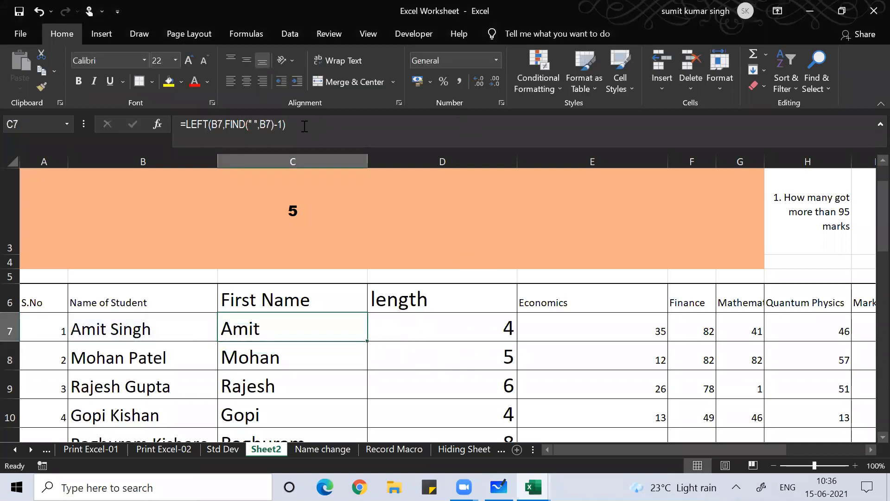
pyautogui.press('F2')
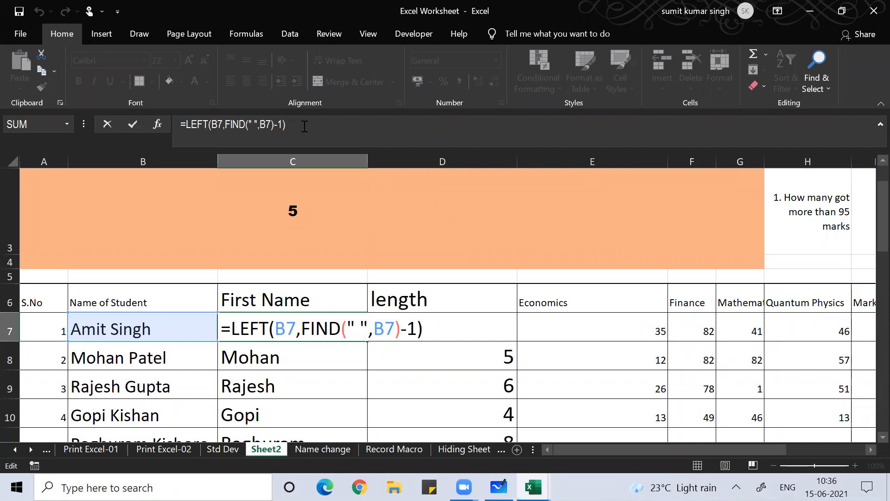
pyautogui.hotkey('alt', 'Tab')
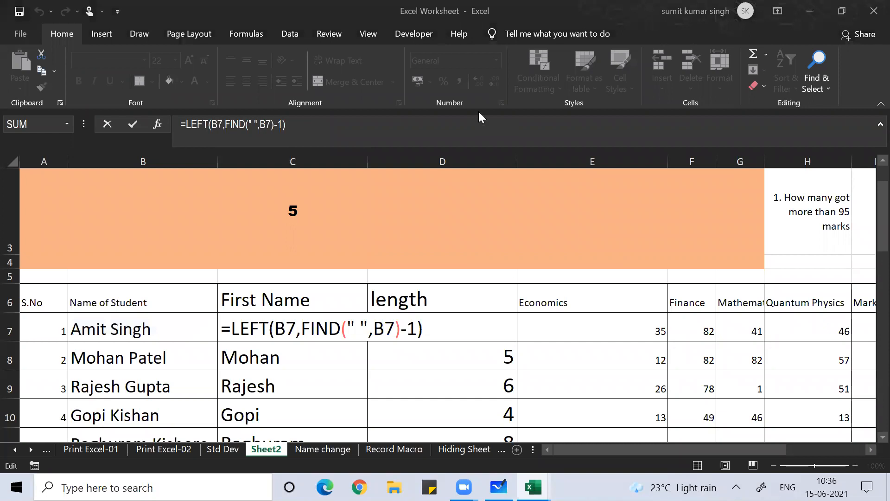
pyautogui.click(449, 322)
pyautogui.press('Return')
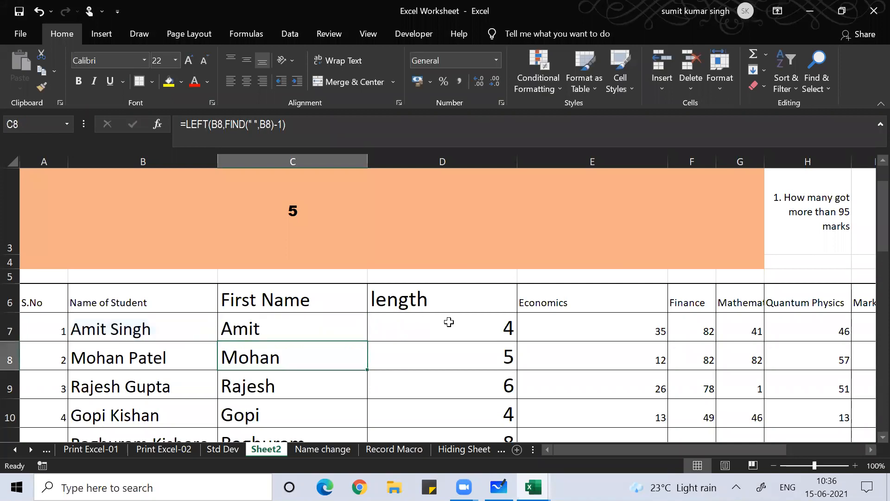
# Overwrite the FIND formula in C3 with the text 'right,len,find'
pyautogui.press('Up')
pyautogui.press('Up')
pyautogui.press('Up')
pyautogui.press('Up')
pyautogui.press('Up')
pyautogui.press('Up')
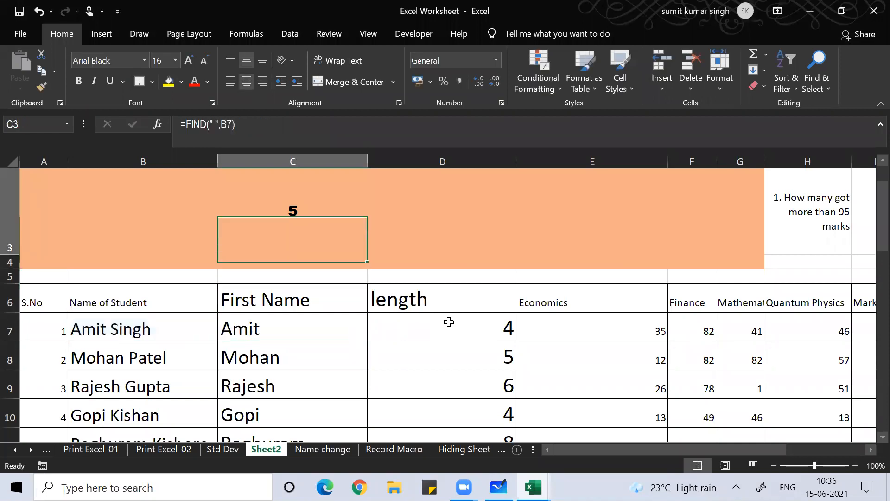
pyautogui.press('Down')
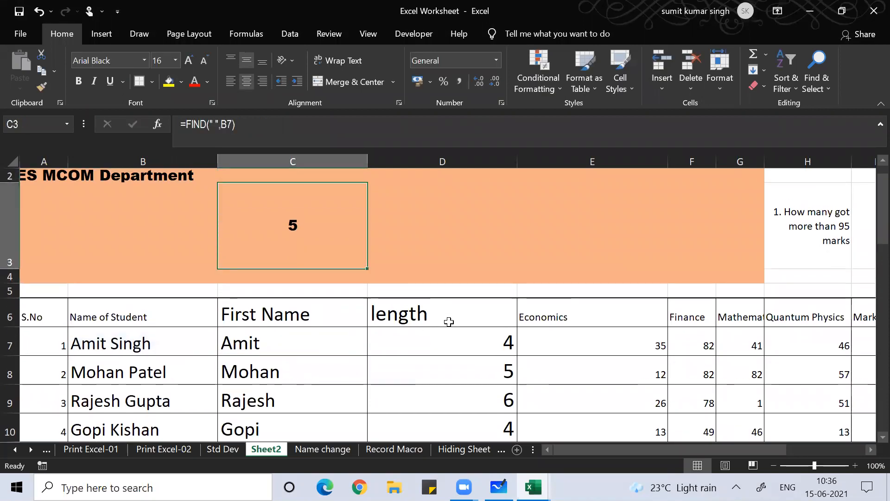
pyautogui.write('right,l')
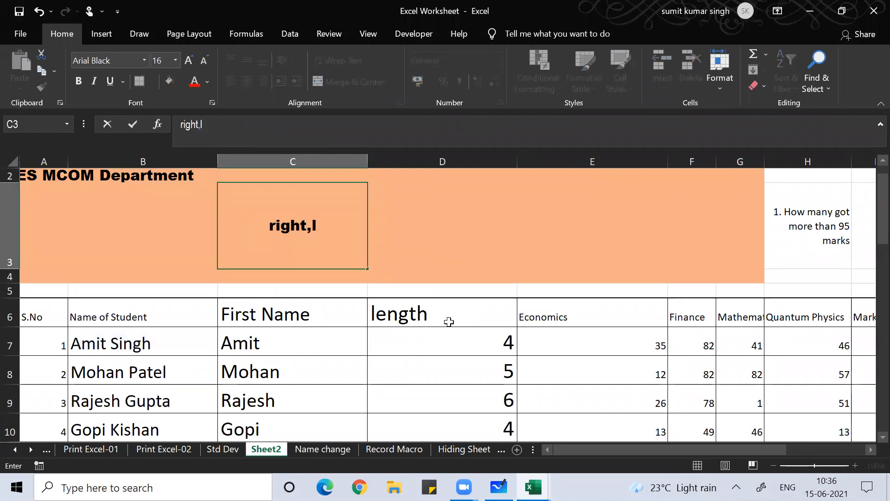
pyautogui.press('BackSpace')
pyautogui.write('len')
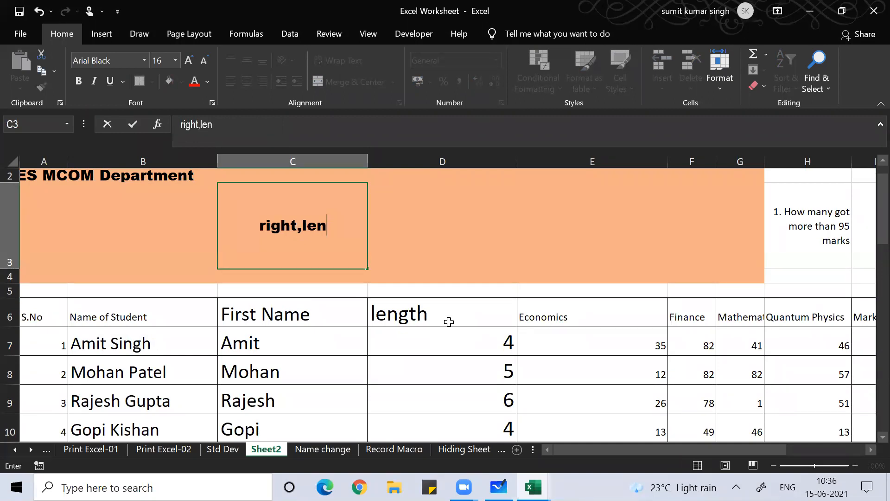
pyautogui.write(',find')
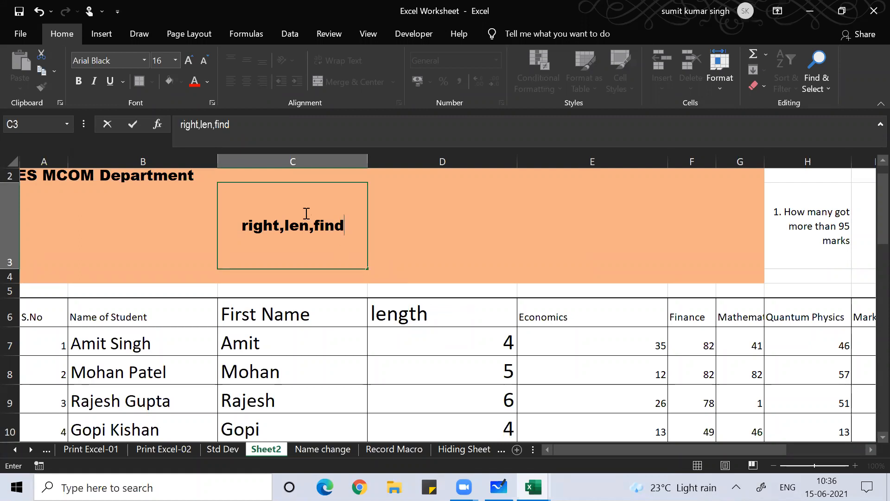
pyautogui.click(274, 68)
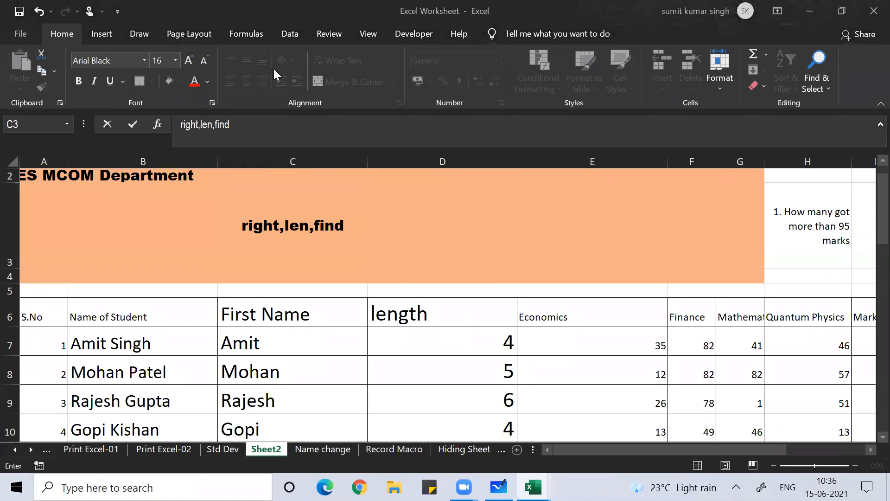
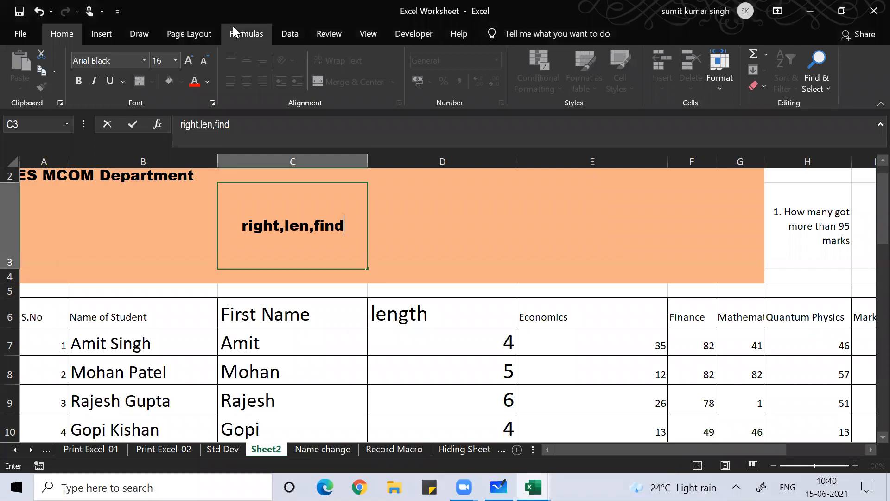
# Commit the note 'right,len,find' in cell C3 of Sheet2
pyautogui.scroll(-2, 233, 26)
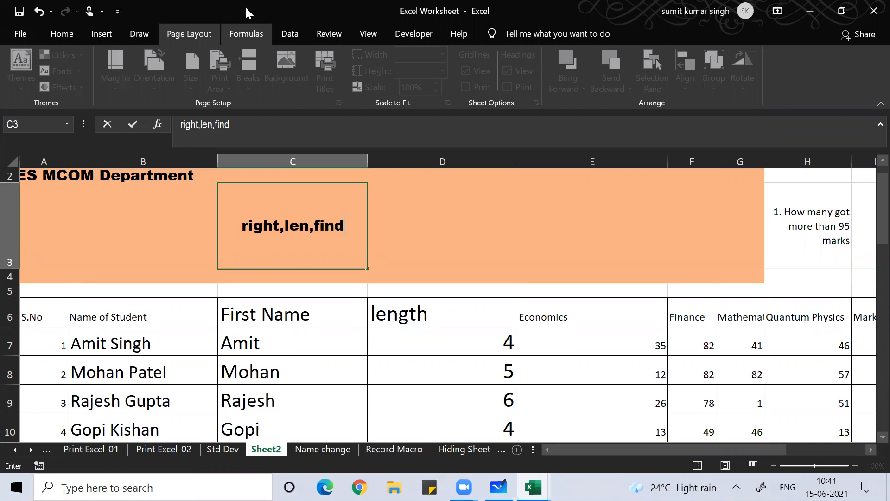
pyautogui.click(245, 9)
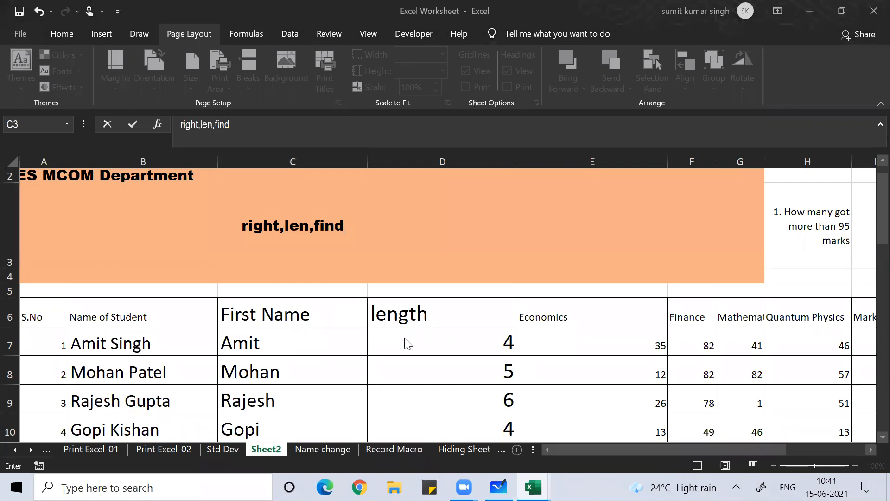
pyautogui.hotkey('ctrl', 'Return')
# Rename heading D6 to 'Sur Name' and delete the old length values below it
pyautogui.click(404, 312)
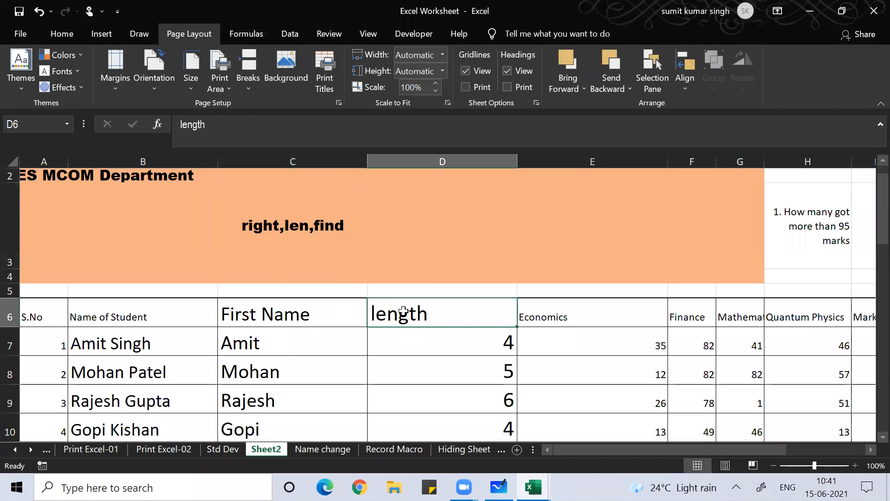
pyautogui.write('S')
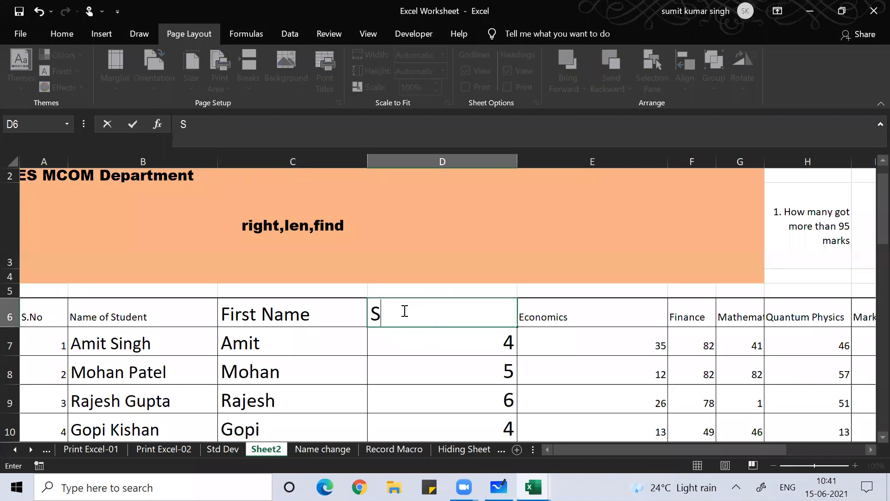
pyautogui.write('ur Name')
pyautogui.press('Return')
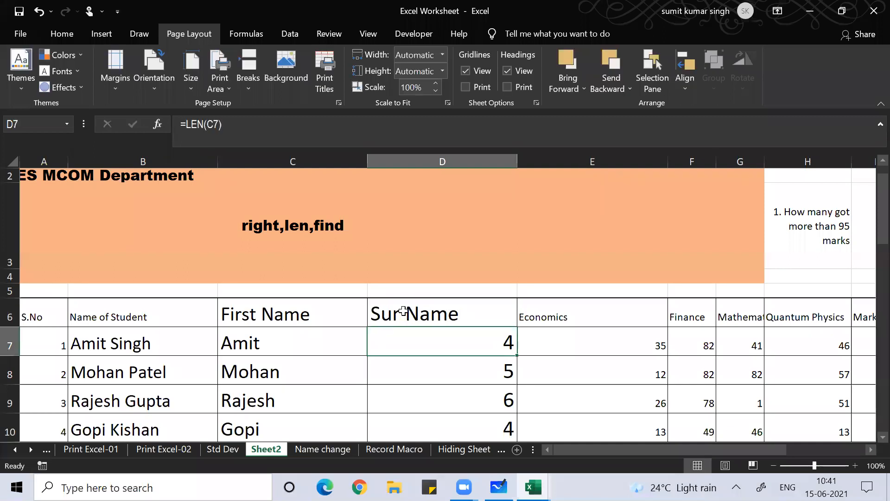
pyautogui.hotkey('ctrl', 'shift', 'Down')
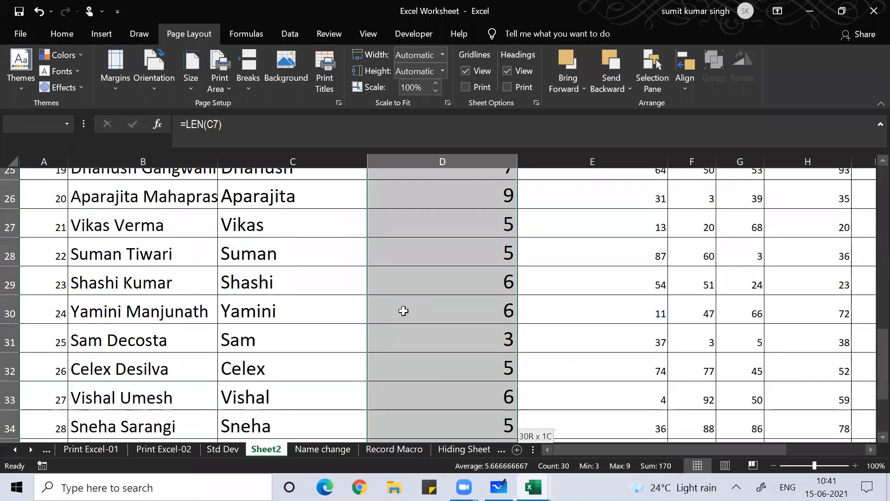
pyautogui.press('Delete')
pyautogui.hotkey('ctrl', 'Up')
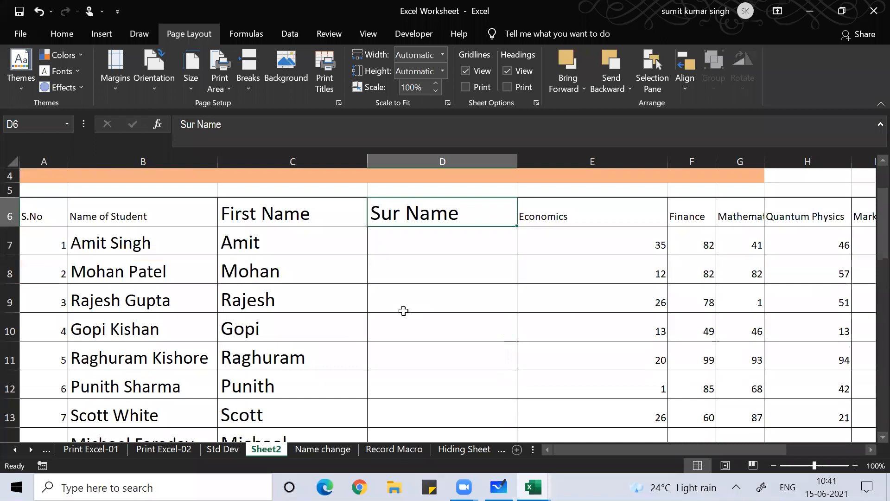
pyautogui.press('Down')
# Begin D7's surname formula, typing =right(B7,len(B7)-finf so far
pyautogui.write('=')
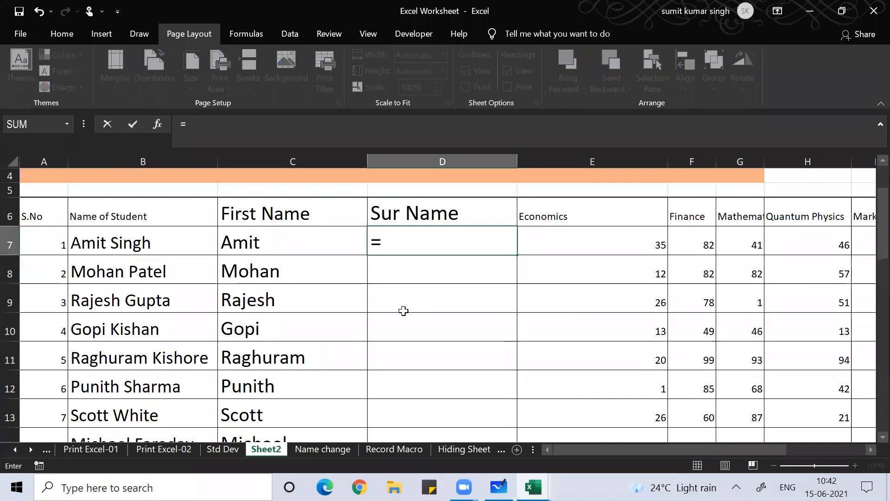
pyautogui.write('r')
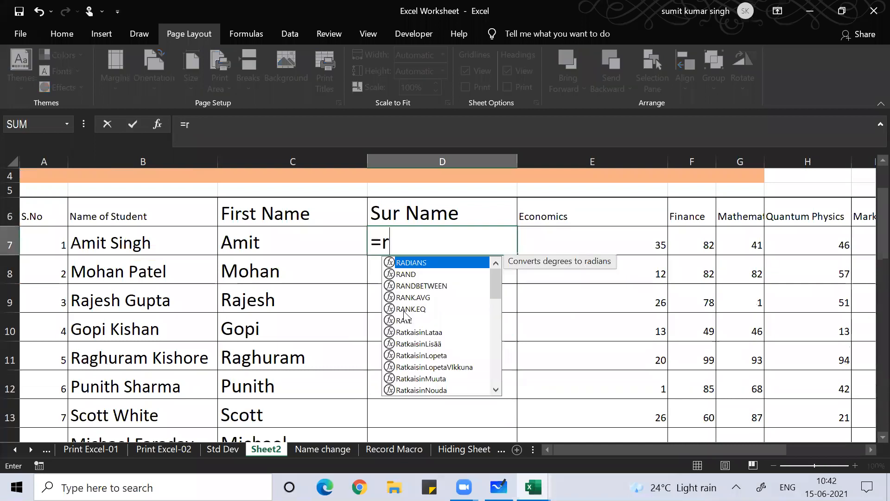
pyautogui.write('ight(')
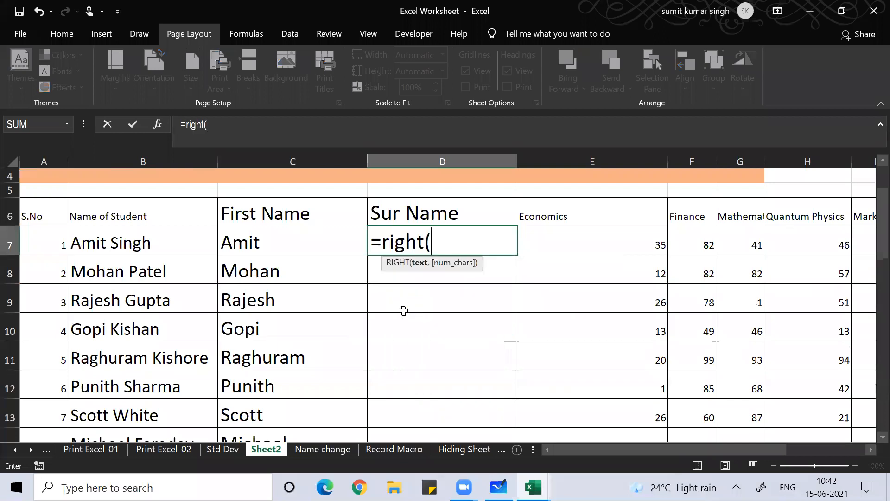
pyautogui.click(166, 247)
pyautogui.write(',')
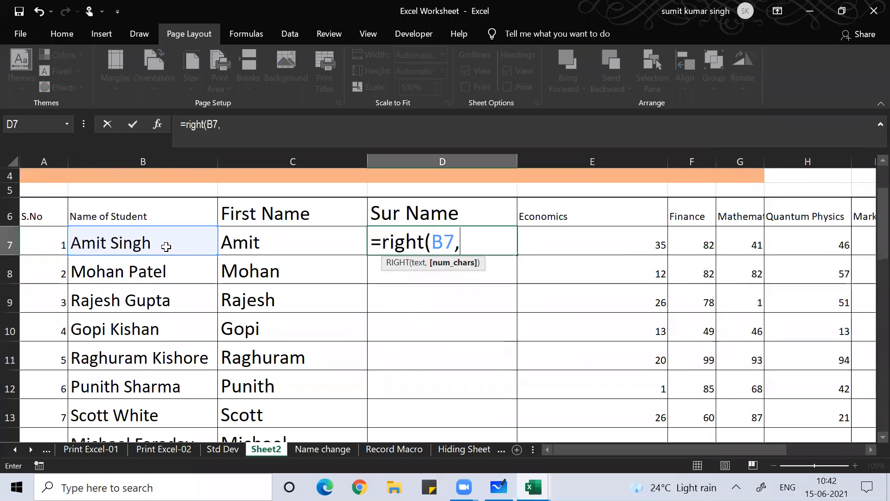
pyautogui.write('len(')
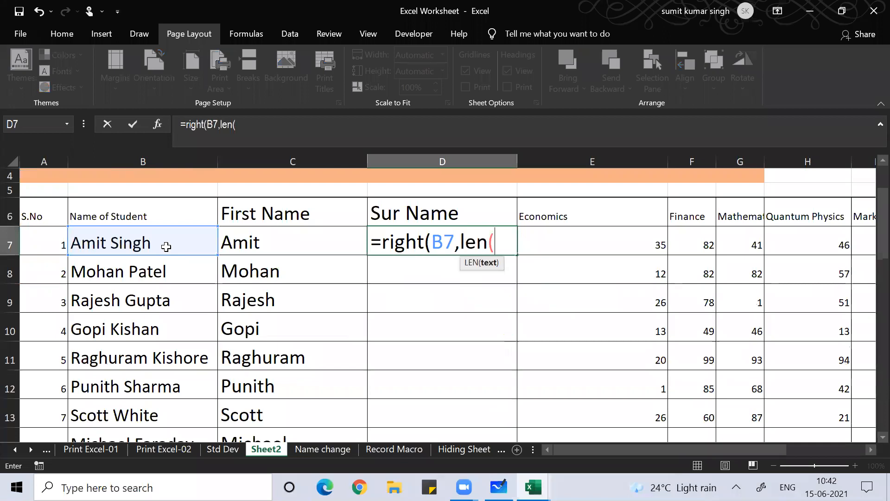
pyautogui.click(107, 246)
pyautogui.write(')')
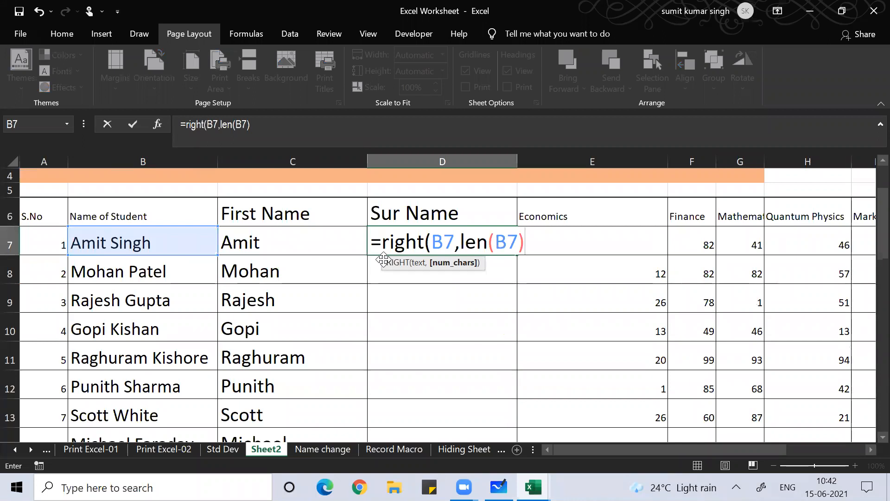
pyautogui.write('-finf')
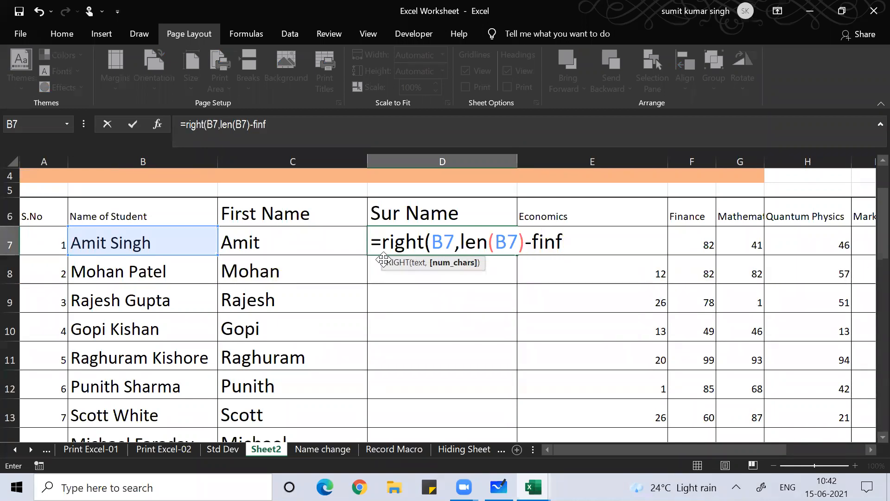
# Fix 'finf' and enter D7 as =right(B7,len(B7)-find(" ",b7,find(" ",b7)))
pyautogui.press('BackSpace')
pyautogui.write('d')
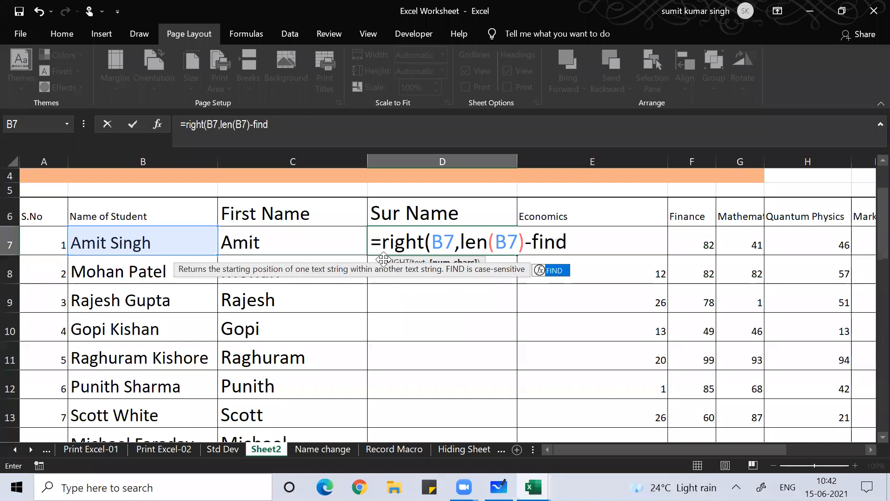
pyautogui.write('(')
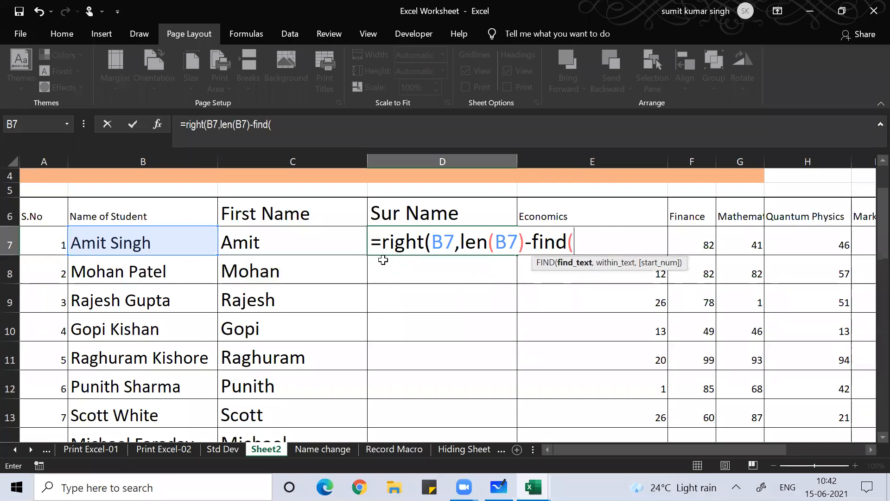
pyautogui.write('" ",')
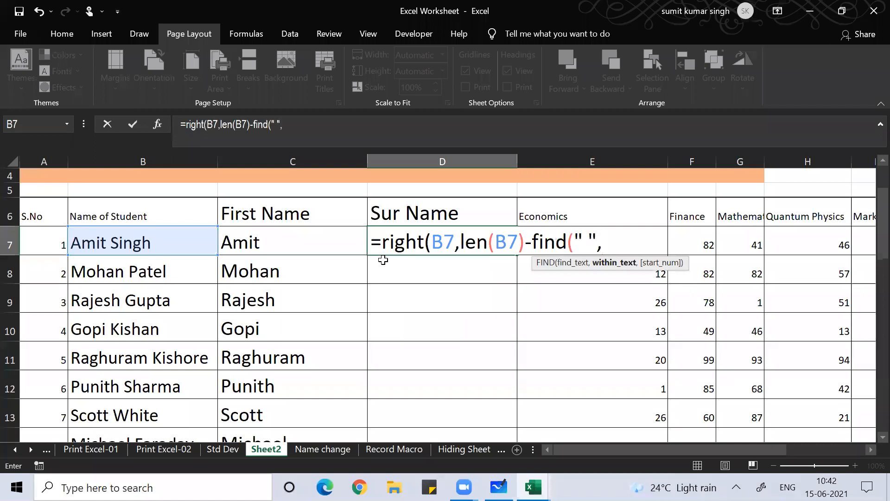
pyautogui.write('b')
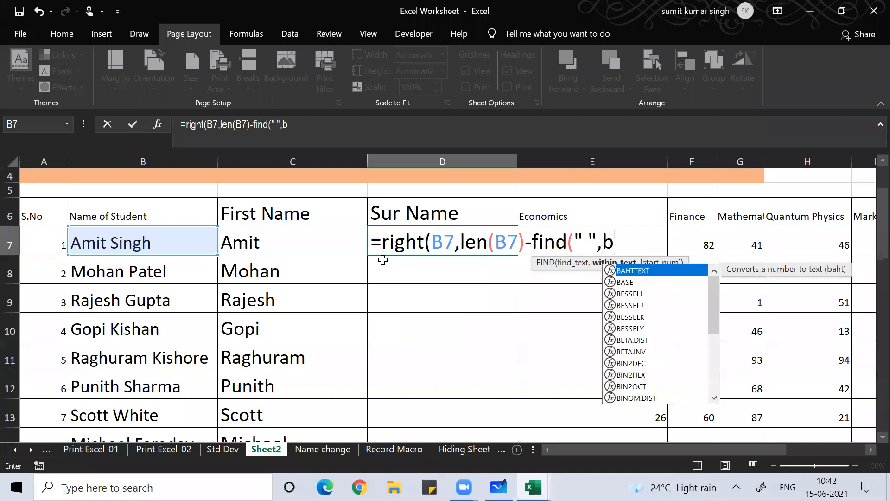
pyautogui.write('7')
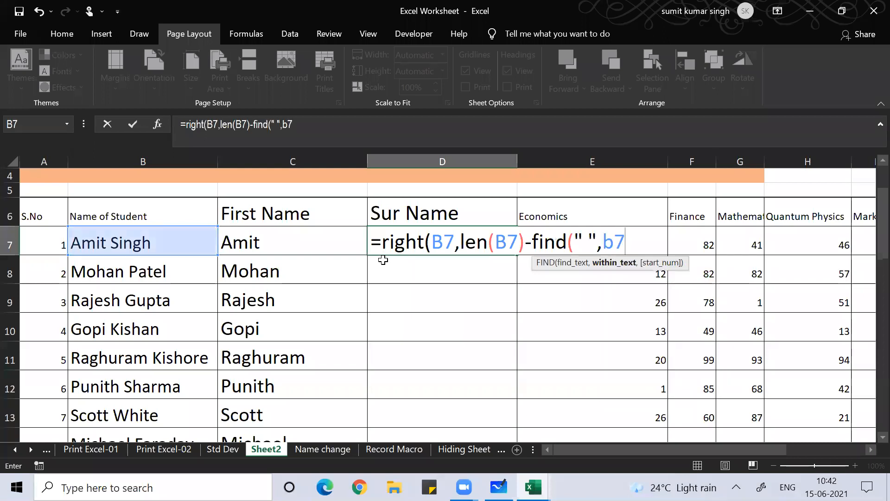
pyautogui.write(',')
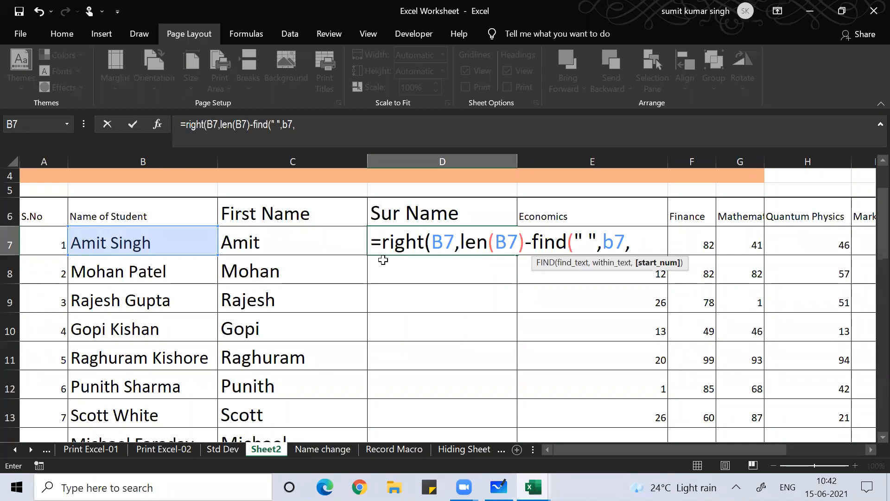
pyautogui.write('find')
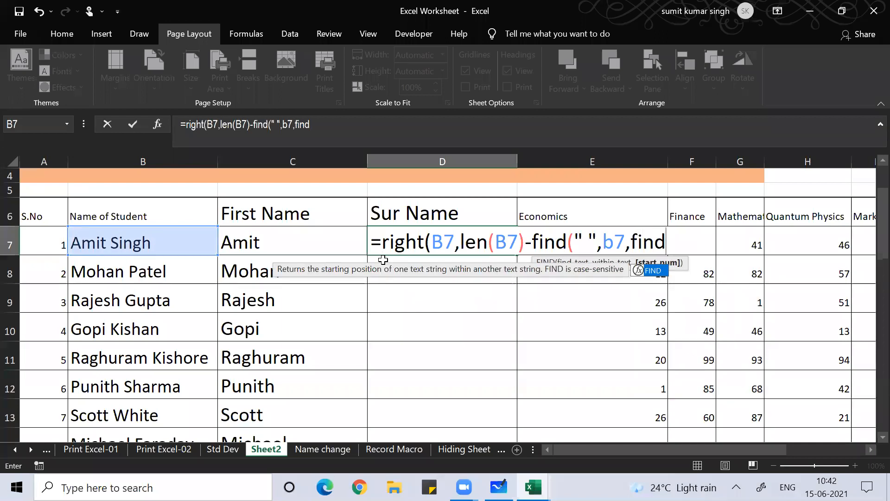
pyautogui.write('(" ",b')
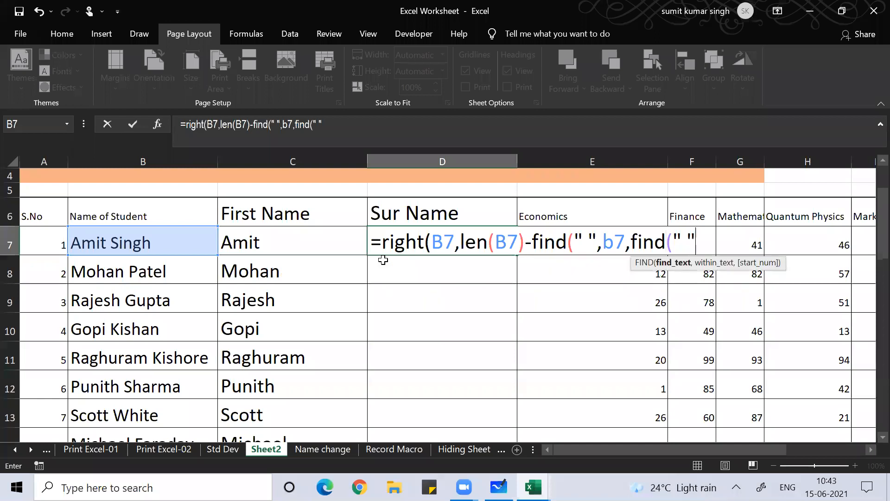
pyautogui.write('7')
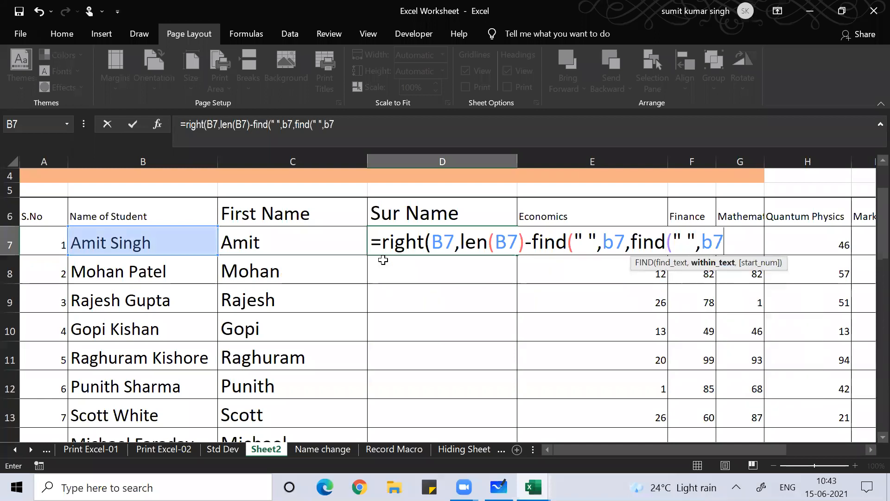
pyautogui.write(')')
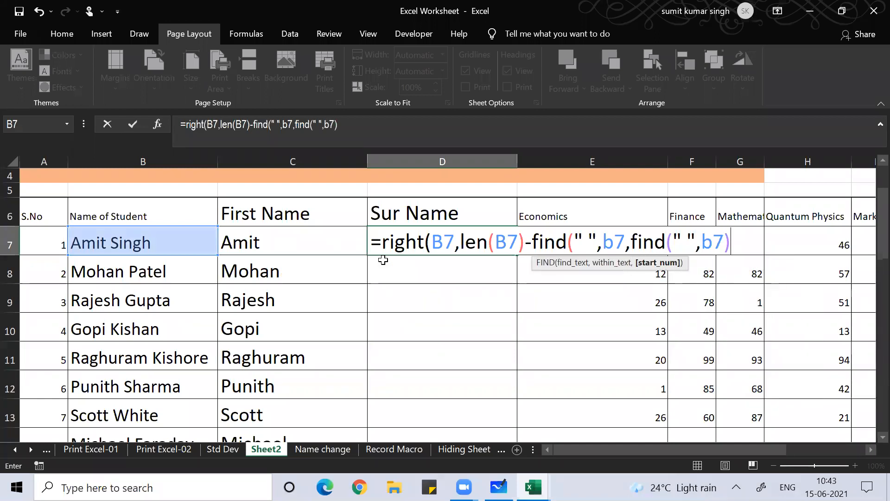
pyautogui.write(')')
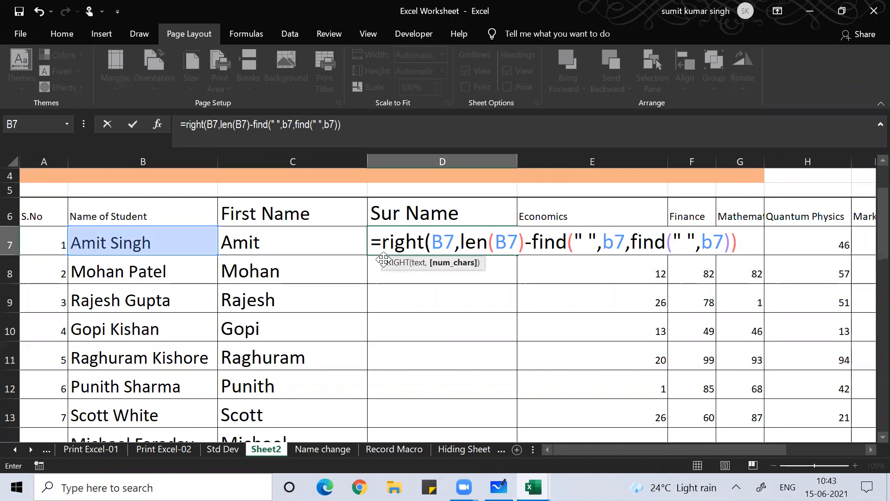
pyautogui.write(')')
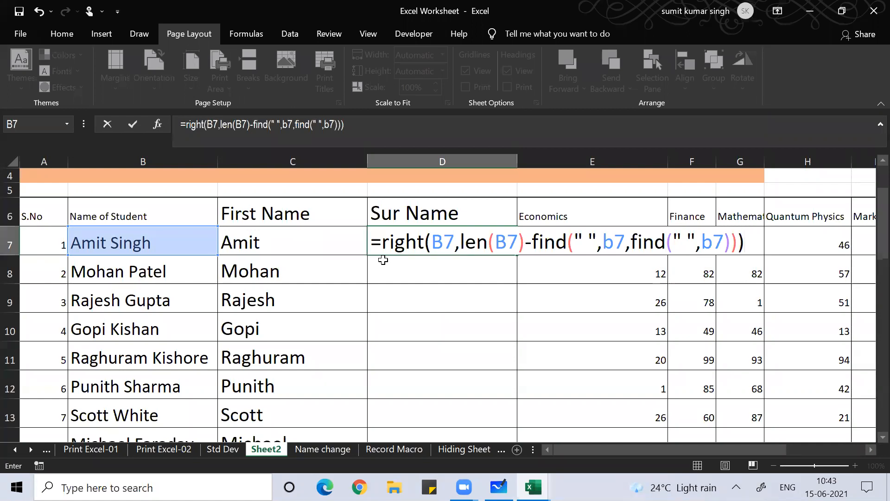
pyautogui.press('Return')
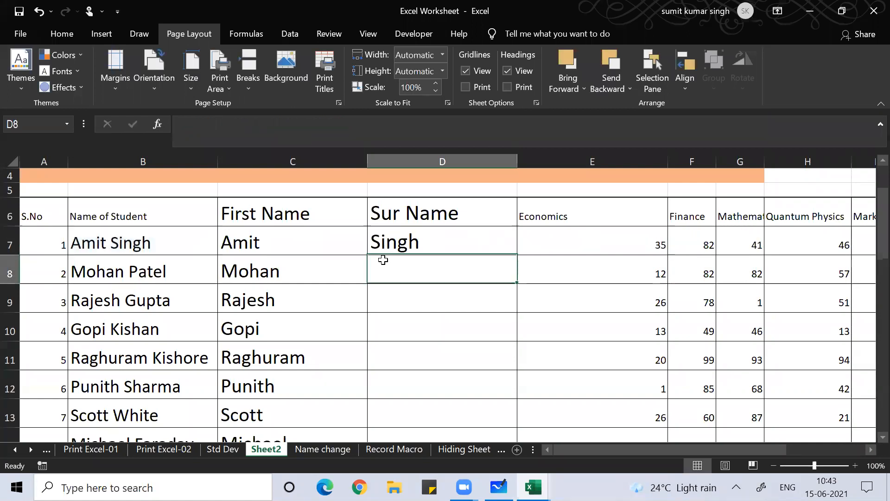
# Fill D7's surname formula down column D for every student, starting with Singh
pyautogui.doubleClick(437, 233)
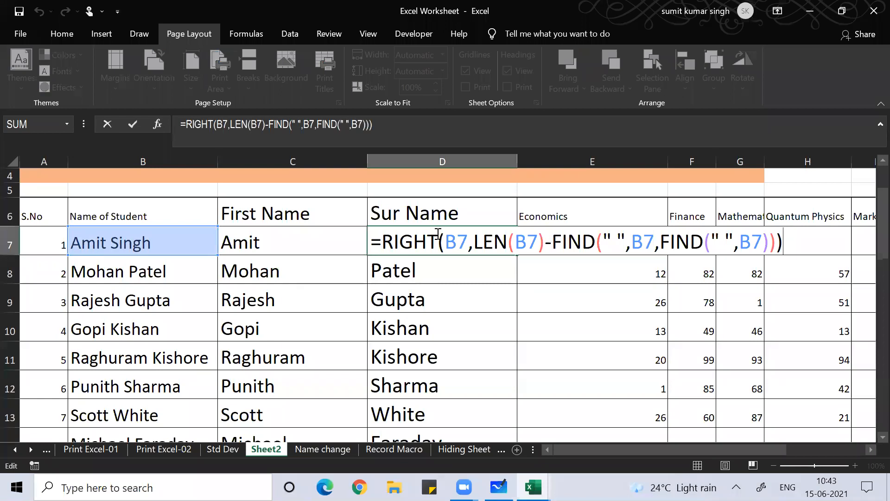
pyautogui.click(559, 71)
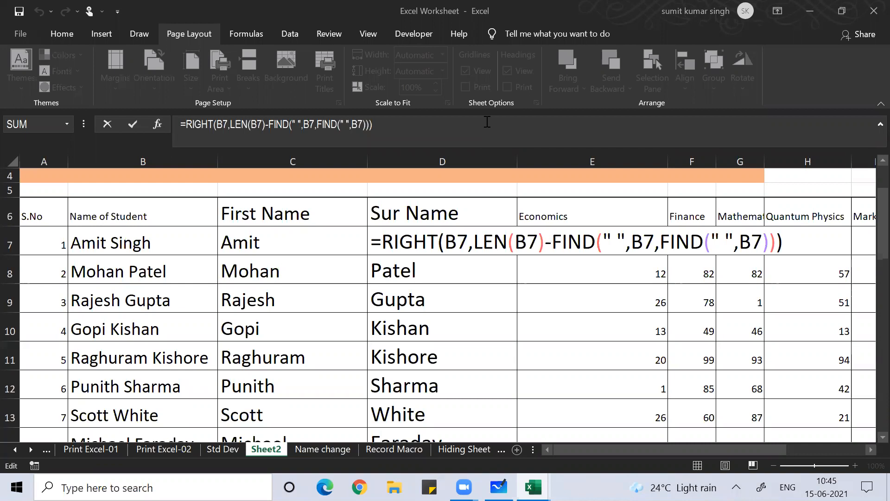
pyautogui.scroll(2, 445, 127)
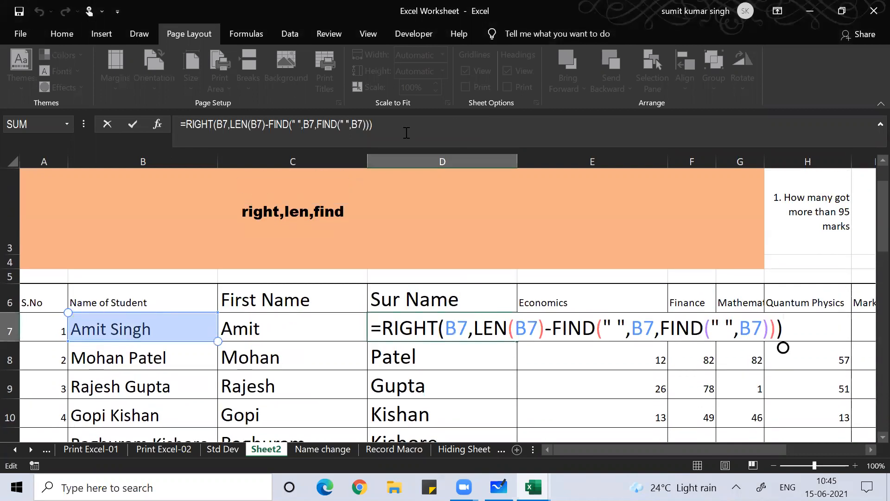
# Enter =find(" ",B7,find(" ",B7)) in D3 so it returns 5
pyautogui.click(371, 246)
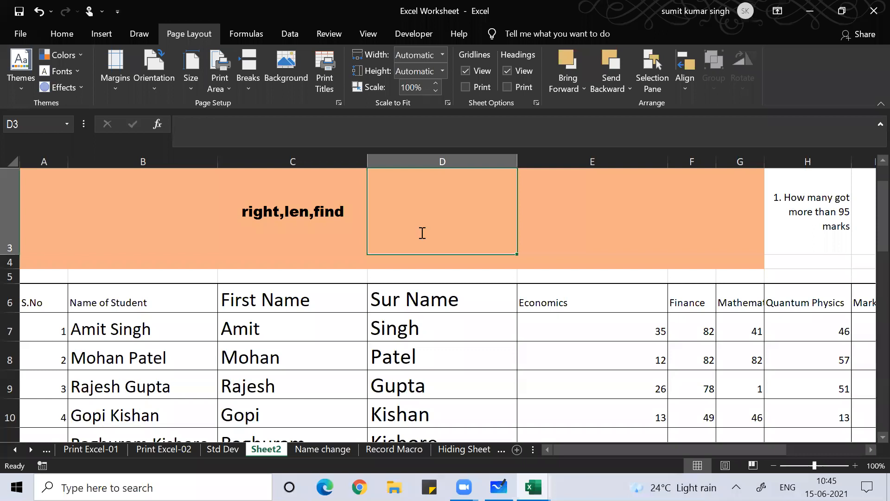
pyautogui.write('=find')
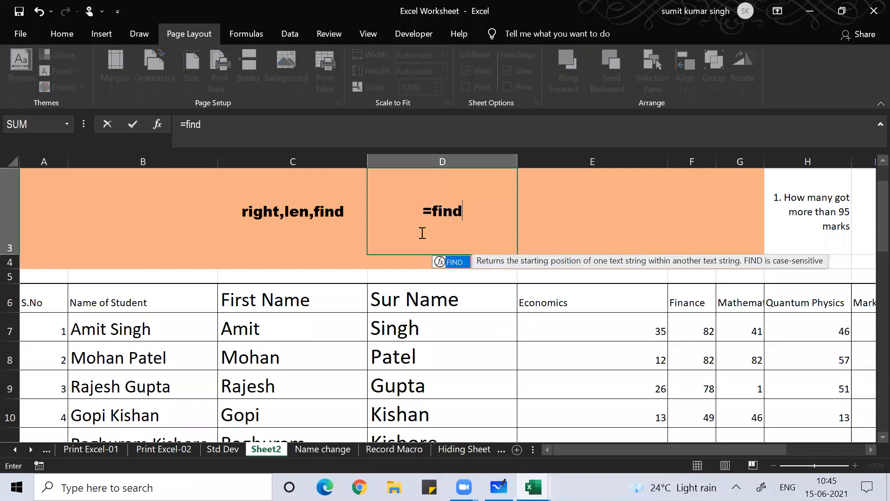
pyautogui.write('(')
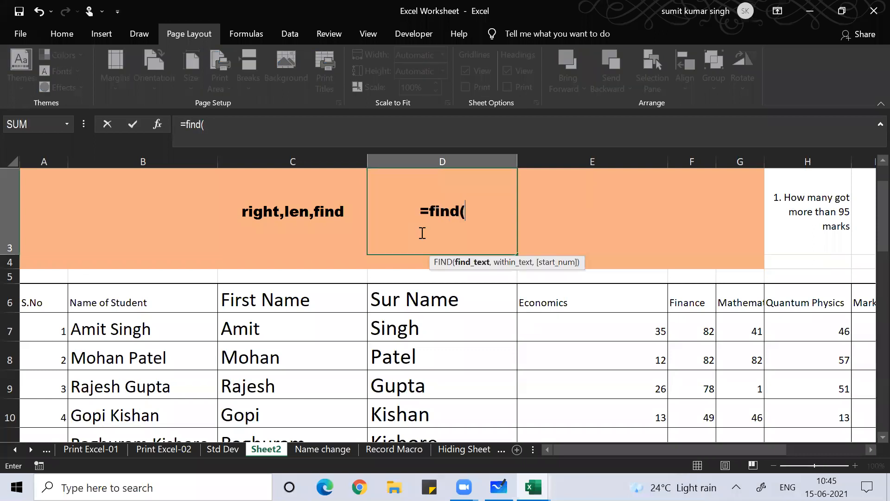
pyautogui.write('" ",')
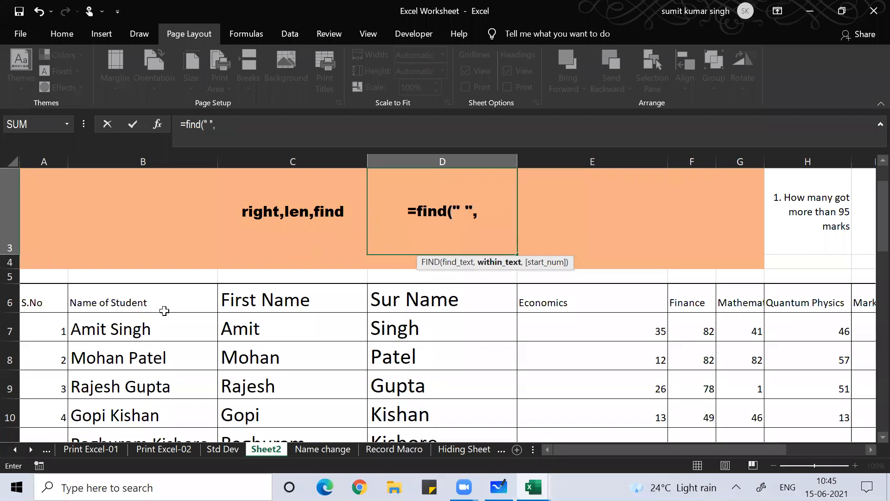
pyautogui.click(130, 330)
pyautogui.write(',')
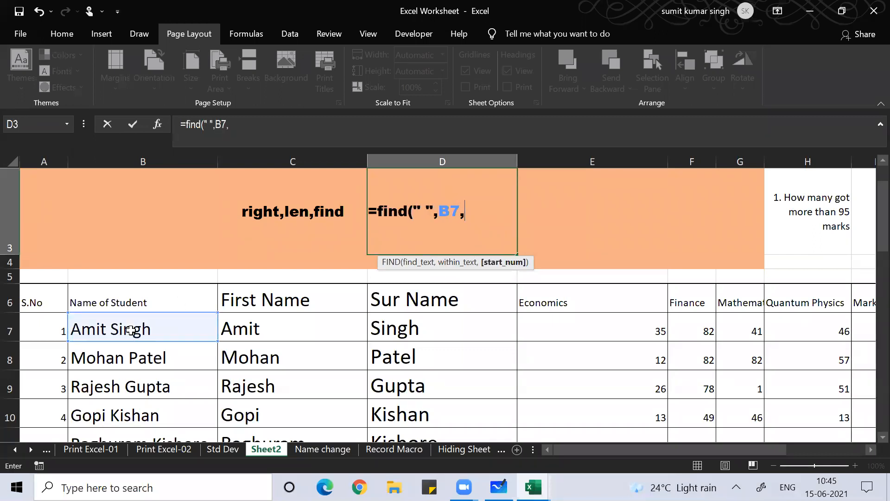
pyautogui.write('find(" ')
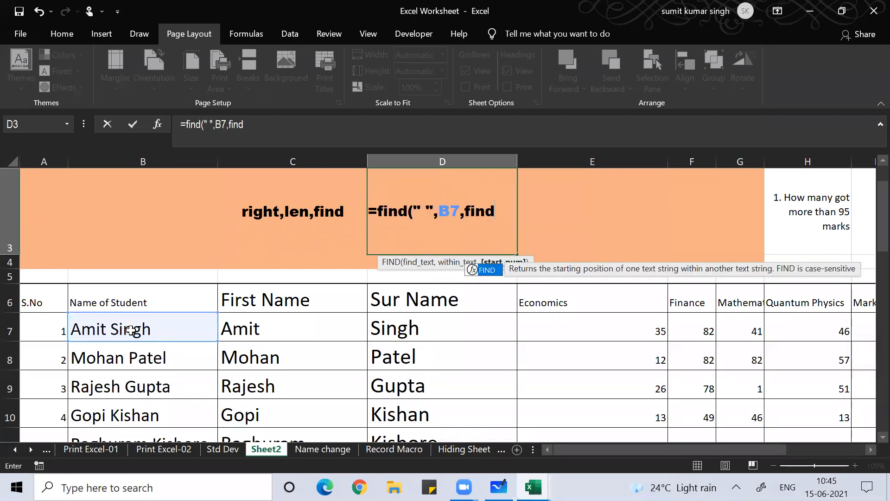
pyautogui.write('",')
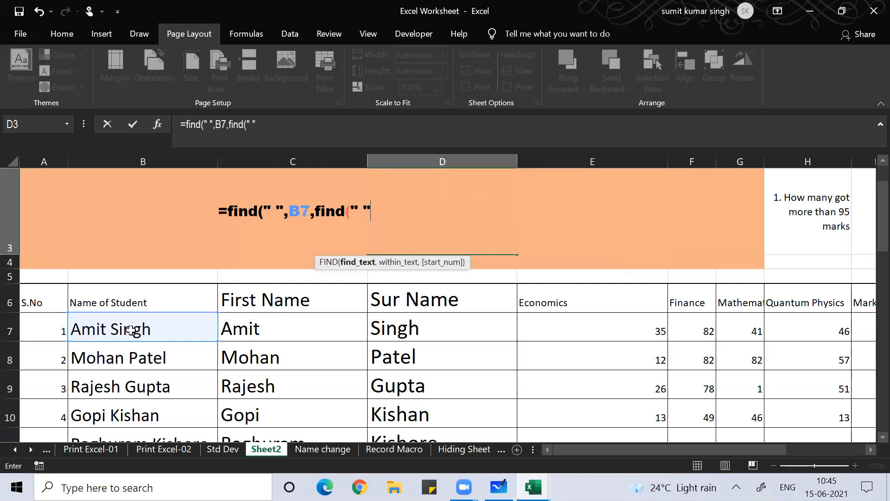
pyautogui.click(116, 330)
pyautogui.write('))')
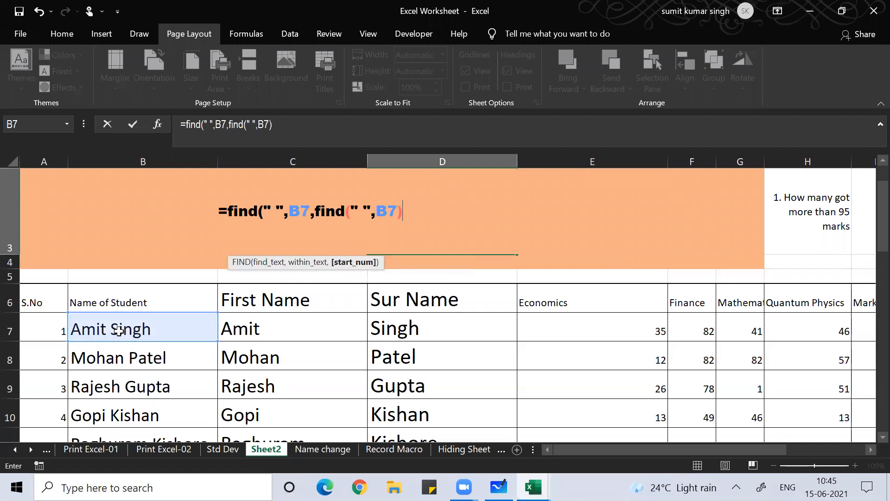
pyautogui.press('Return')
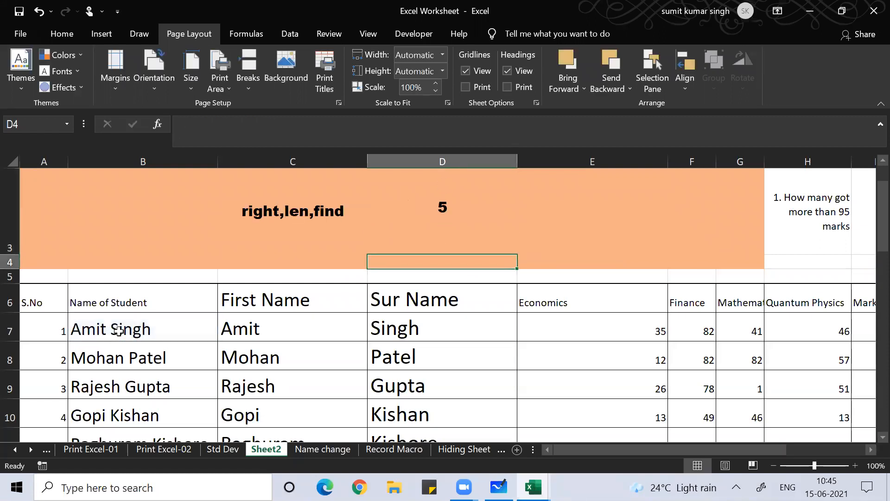
# Review the D3 and D7 formulas without changes, then switch to blank Book2
pyautogui.press('Up')
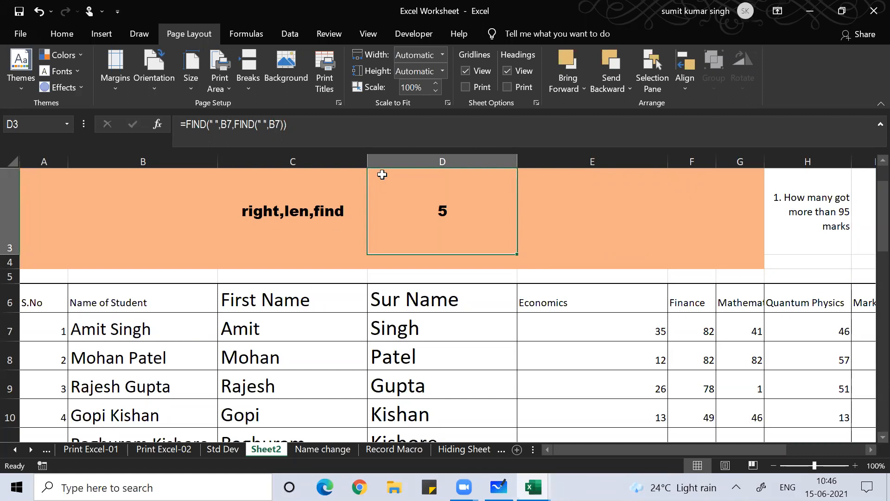
pyautogui.hotkey('ctrl', 'n')
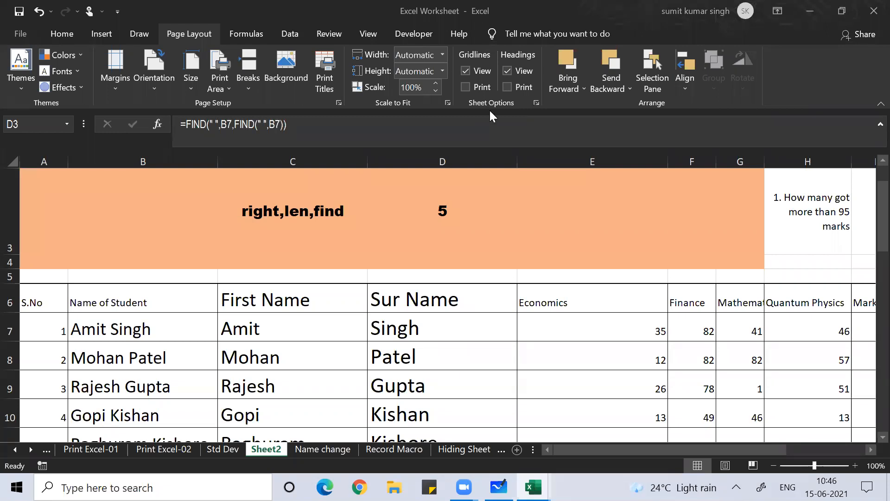
pyautogui.click(429, 332)
pyautogui.click(429, 332)
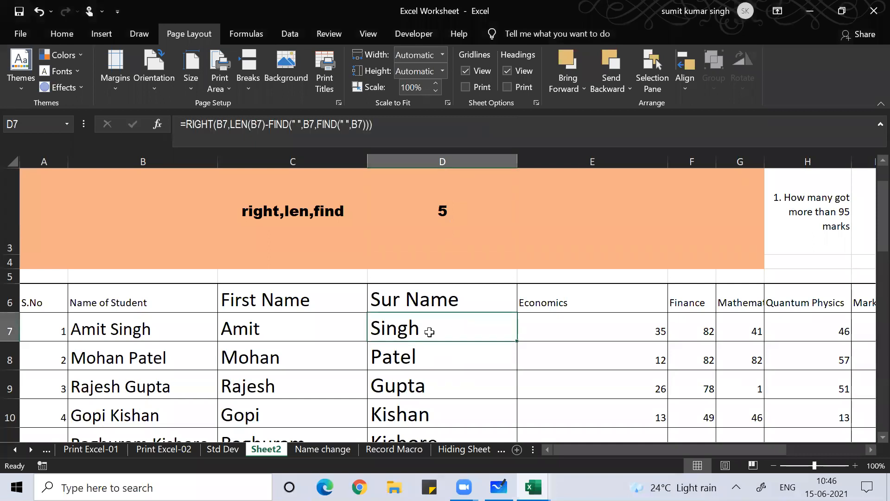
pyautogui.doubleClick(417, 334)
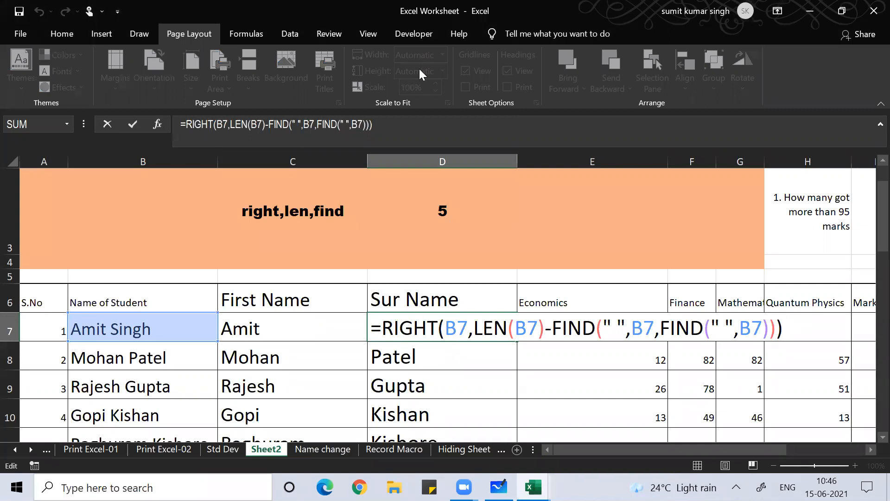
pyautogui.click(479, 97)
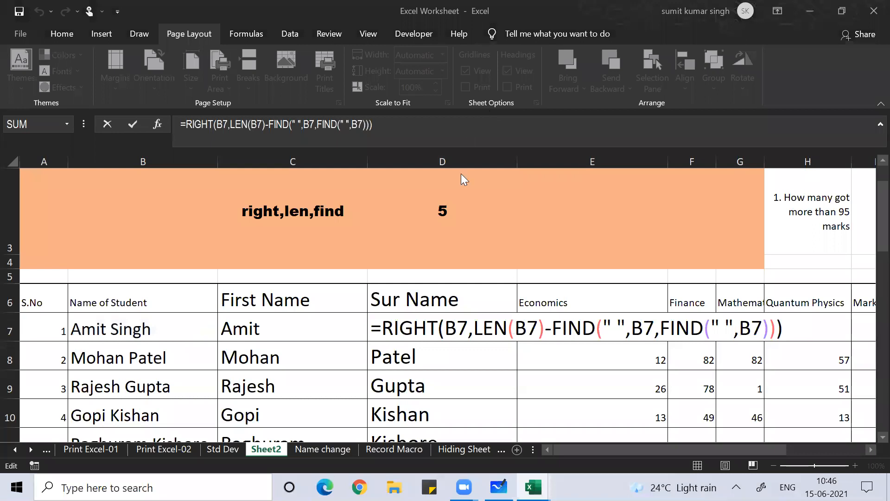
pyautogui.click(450, 238)
pyautogui.click(450, 239)
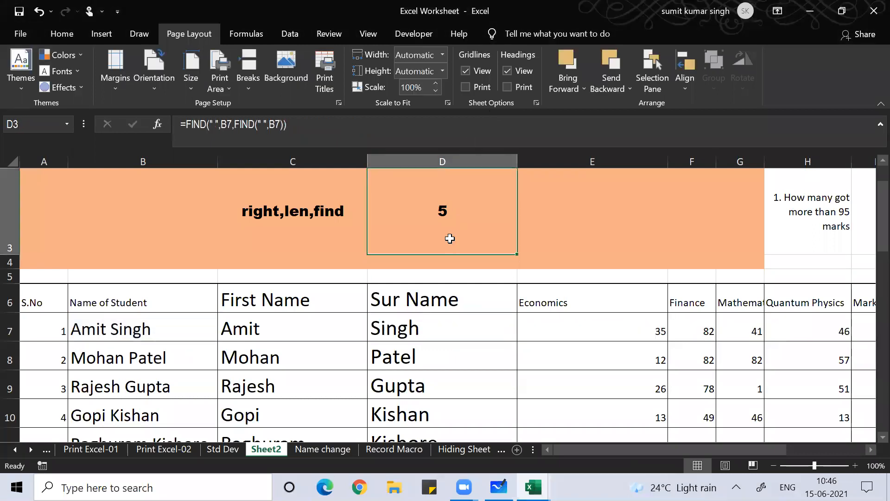
pyautogui.hotkey('ctrl', 'n')
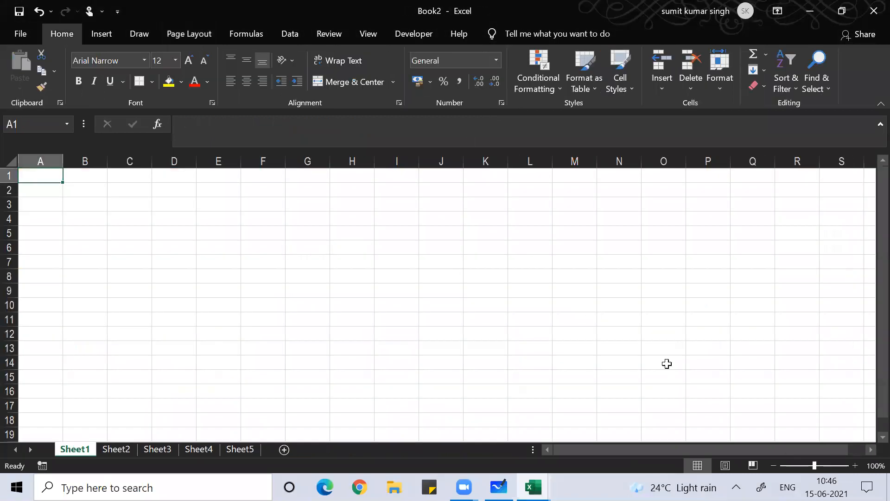
# Widen column B, enter 'Mahendra Singh Dhoni' in B2 and heading '1st Name' in C1
pyautogui.click(854, 466)
pyautogui.click(855, 467)
pyautogui.click(855, 466)
pyautogui.click(855, 466)
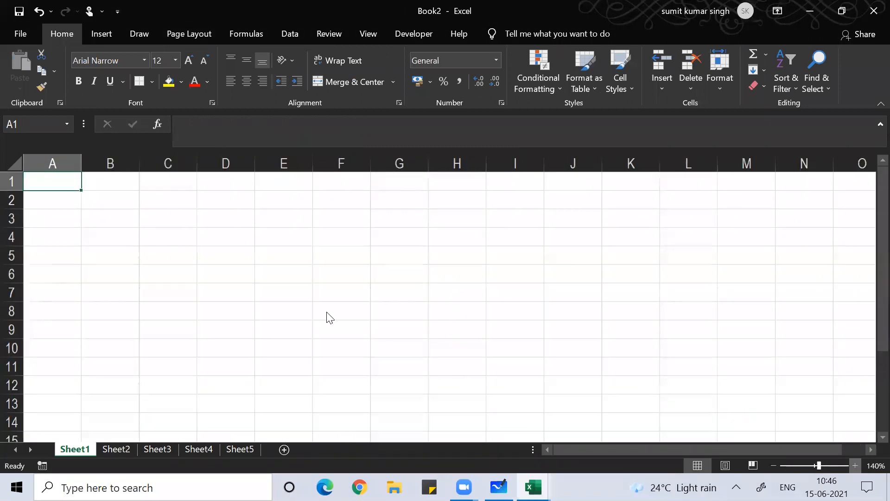
pyautogui.scroll(4, 199, 167)
pyautogui.moveTo(193, 166); pyautogui.dragTo(369, 167)
pyautogui.click(229, 221)
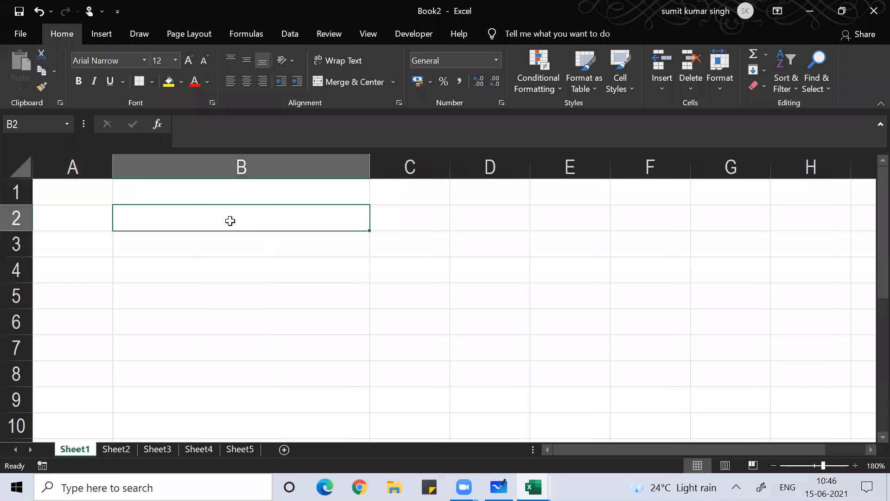
pyautogui.write('Mahen')
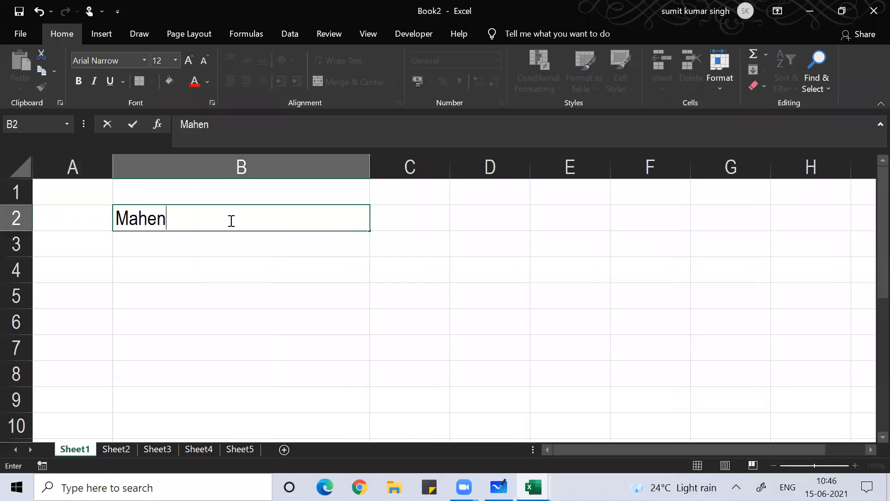
pyautogui.write('dra Sin')
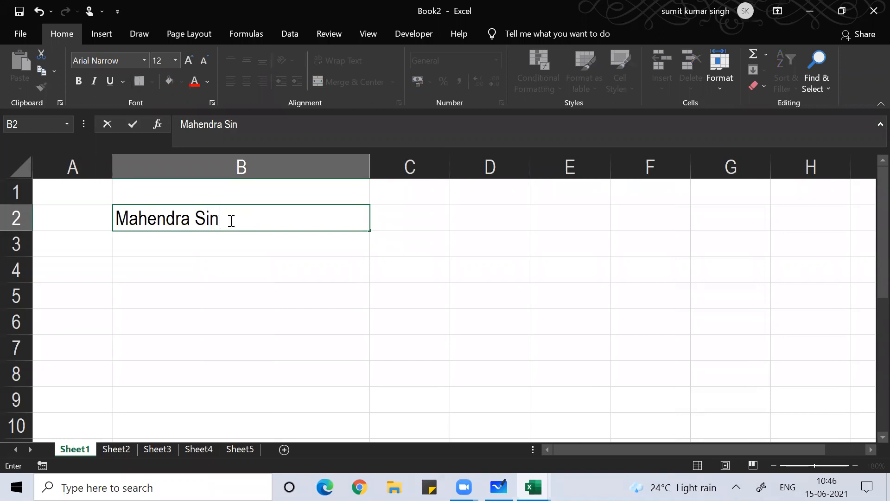
pyautogui.write('gh Dhoni')
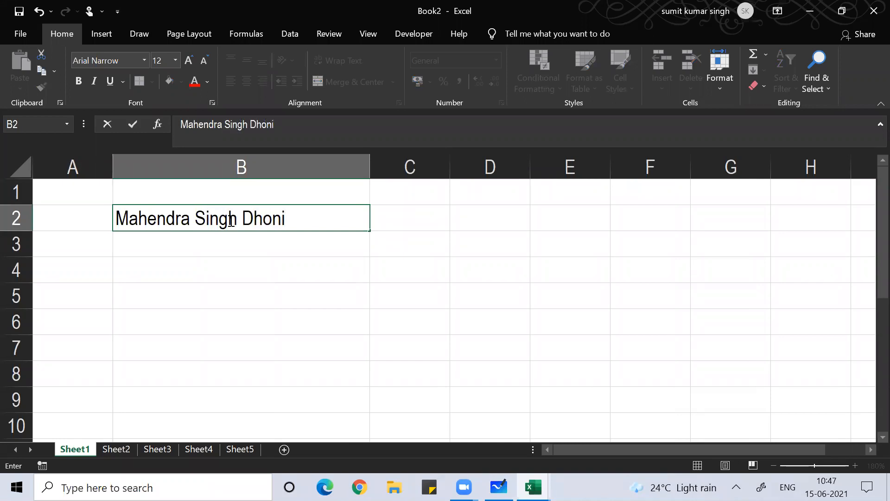
pyautogui.press('Tab')
pyautogui.press('Up')
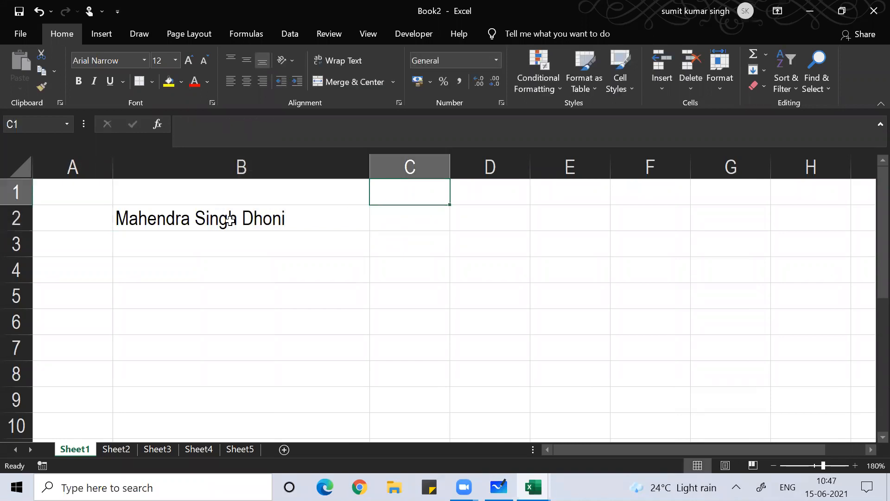
pyautogui.write('1st N')
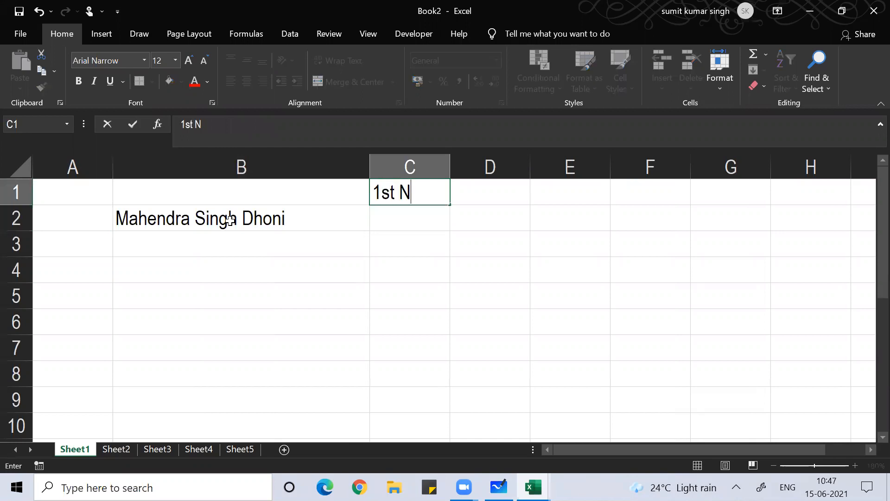
pyautogui.write('ame')
pyautogui.press('Return')
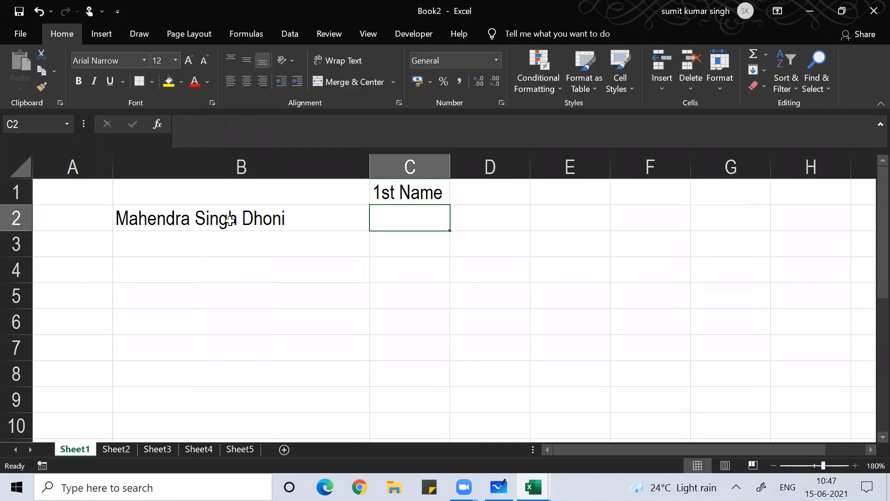
# Enter =left(B2,find(" ",b2)-1) in C2 to extract Mahendra
pyautogui.write('=left')
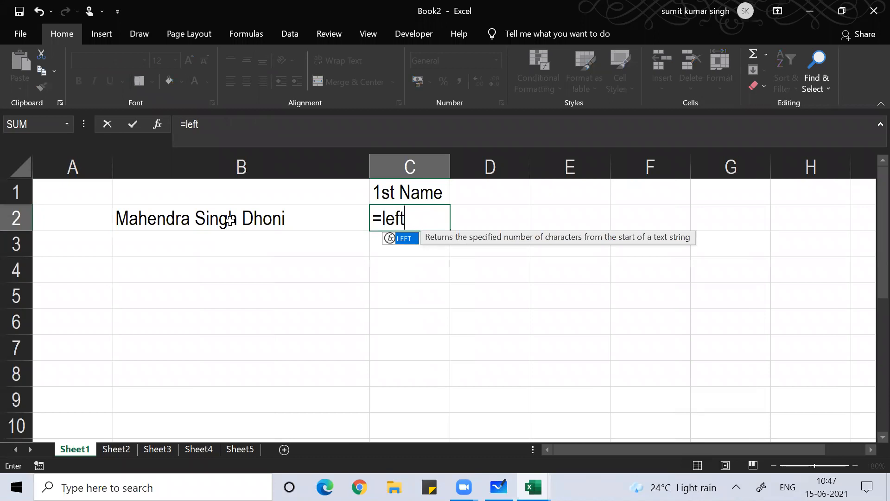
pyautogui.write('(')
pyautogui.click(229, 220)
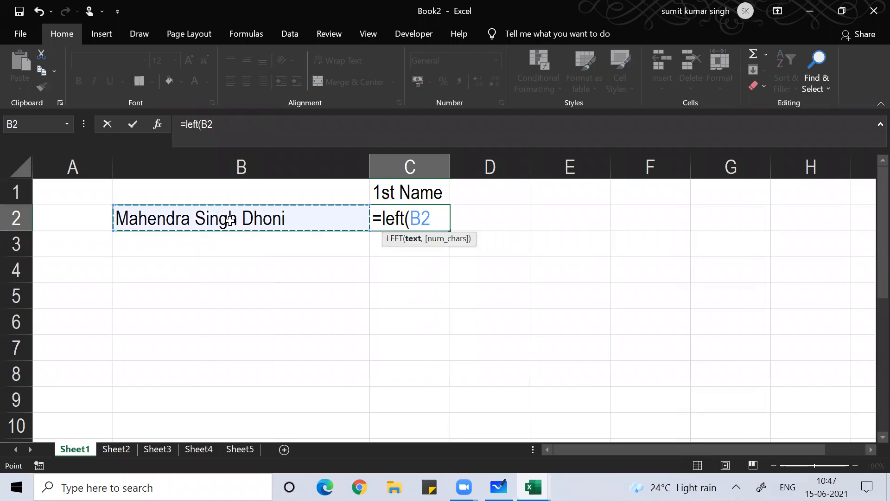
pyautogui.write(',f')
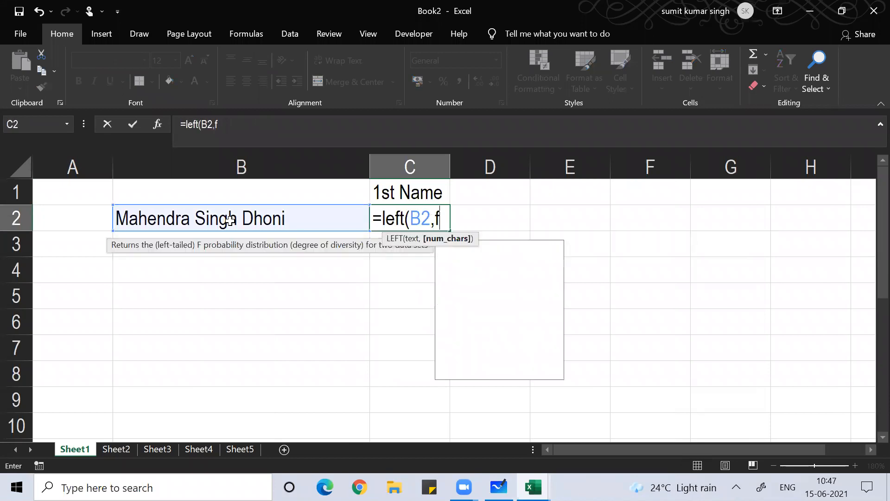
pyautogui.write('ind("')
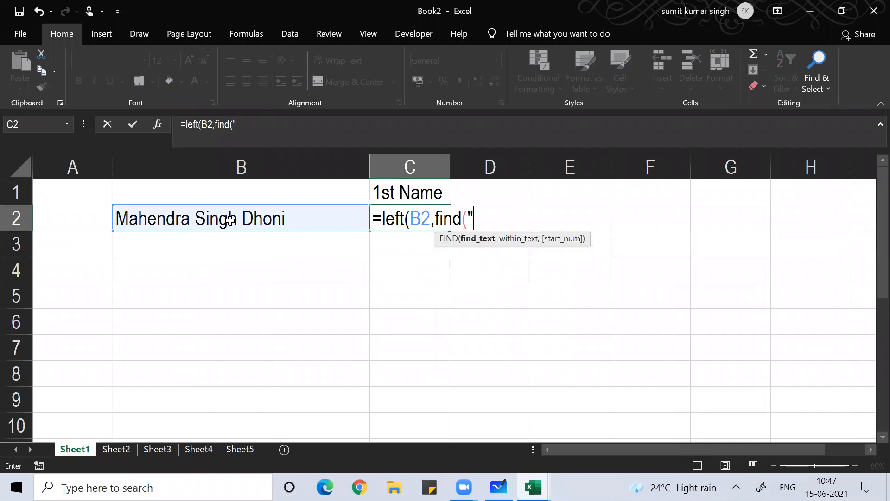
pyautogui.write(' ",b2')
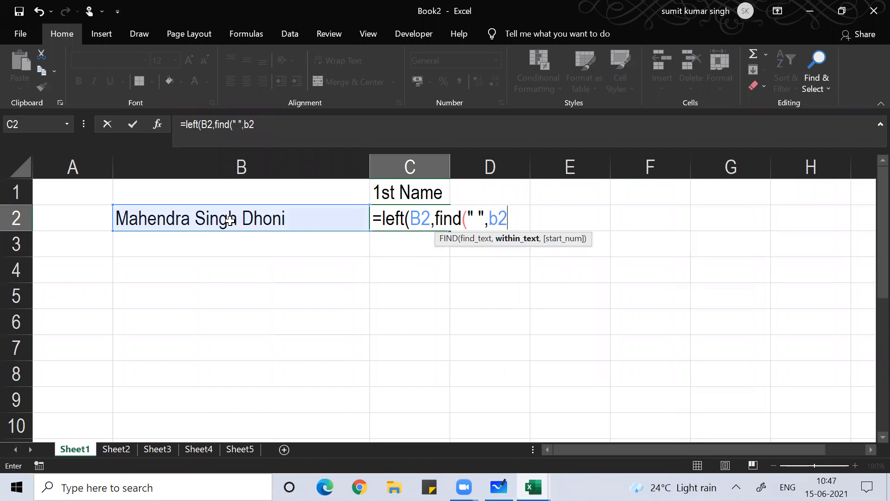
pyautogui.write(')')
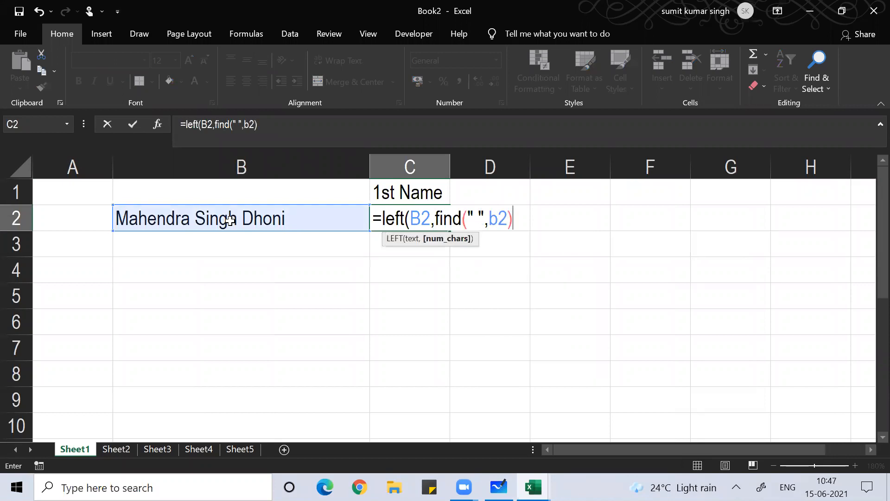
pyautogui.write('-1)')
pyautogui.press('Return')
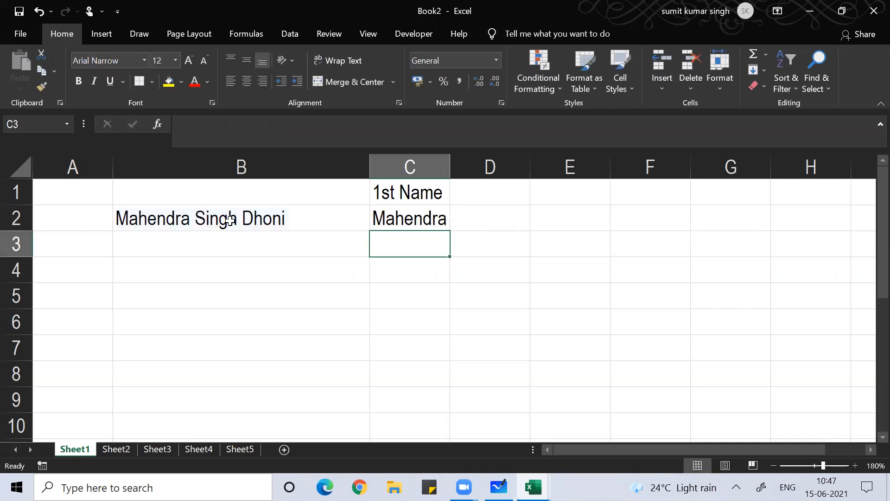
# Add the headings 'Mid Name' in D1 and 'Last Name' in E1
pyautogui.press('Up')
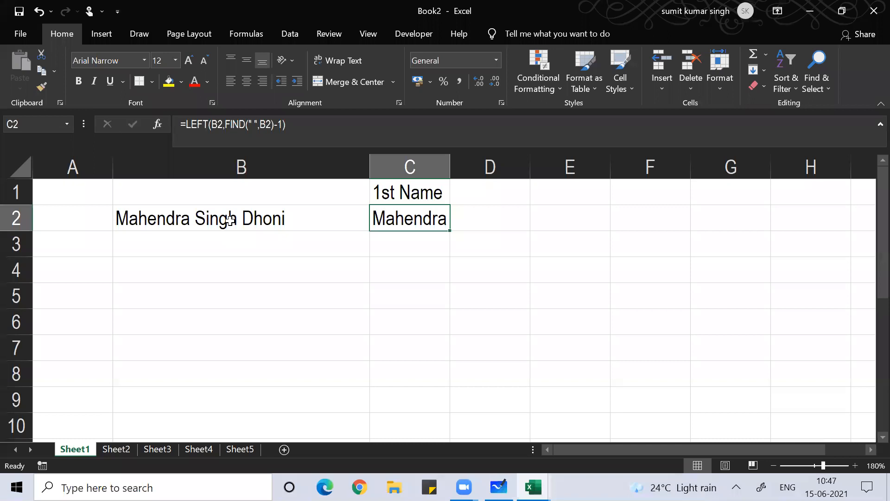
pyautogui.click(461, 194)
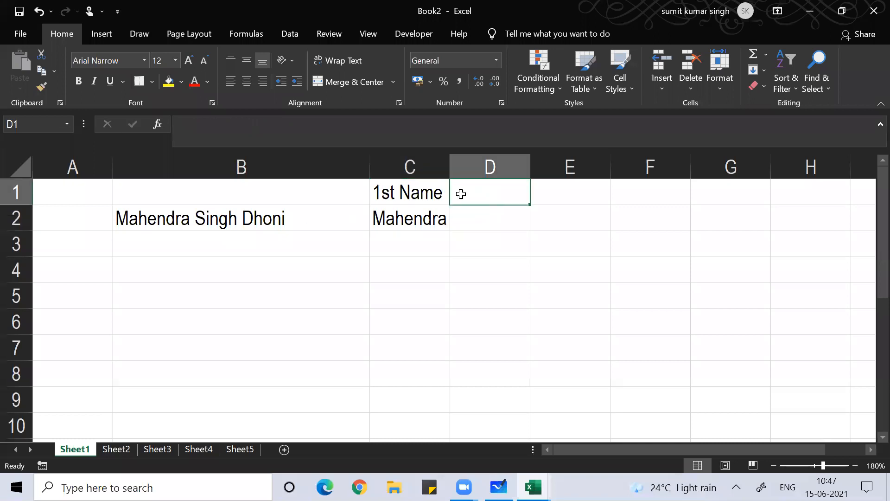
pyautogui.write('Mid ')
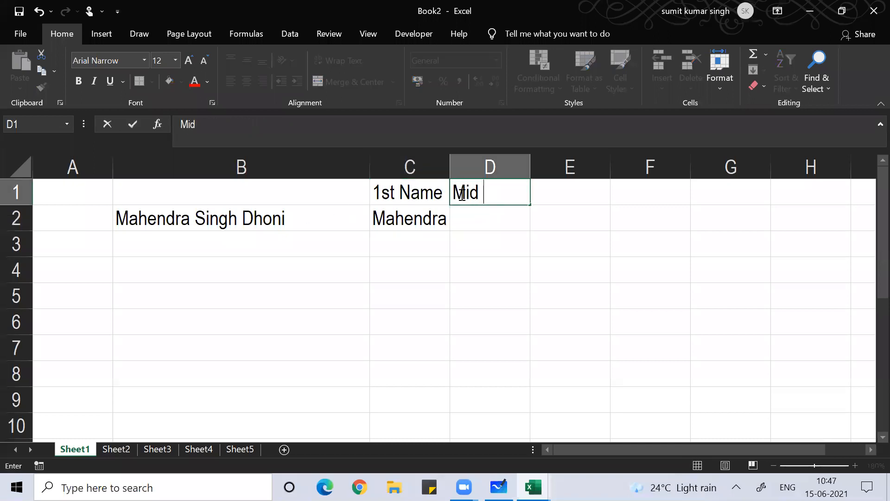
pyautogui.write('Name')
pyautogui.press('Tab')
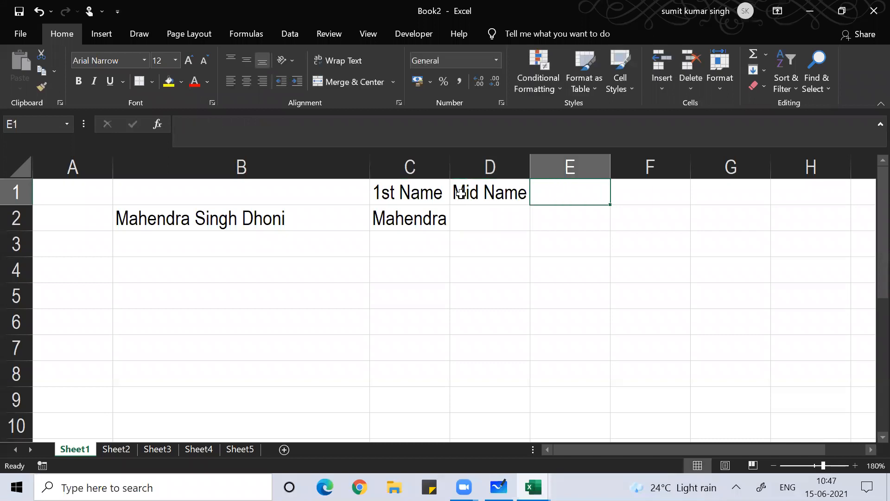
pyautogui.write('Last ')
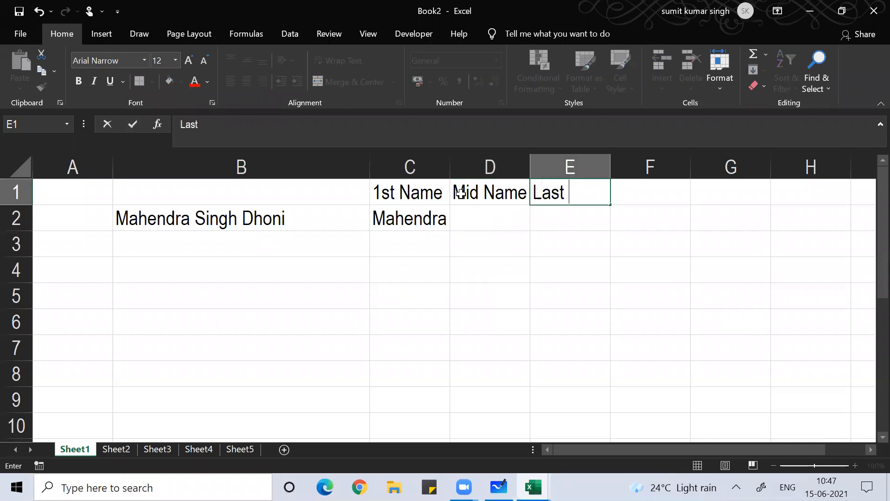
pyautogui.write('Name')
pyautogui.press('Return')
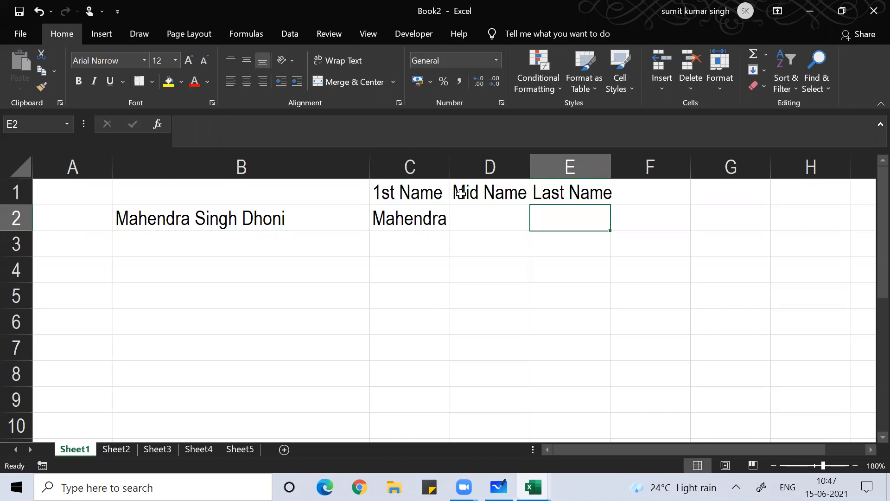
# Review C2's LEFT first-name formula without changing it, then select E2
pyautogui.press('Left')
pyautogui.press('Left')
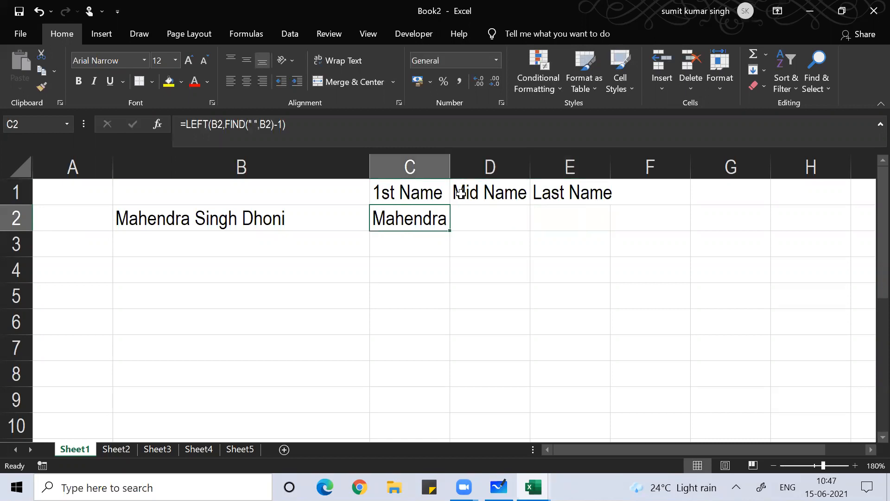
pyautogui.press('F2')
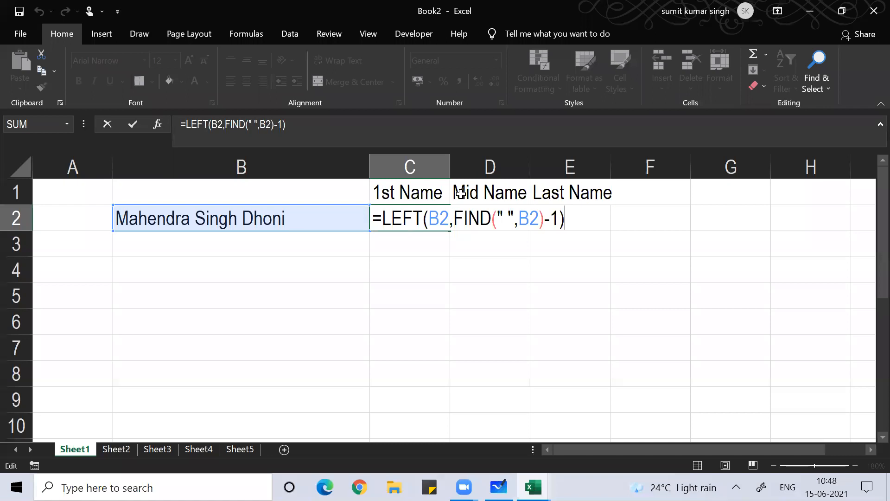
pyautogui.press('Return')
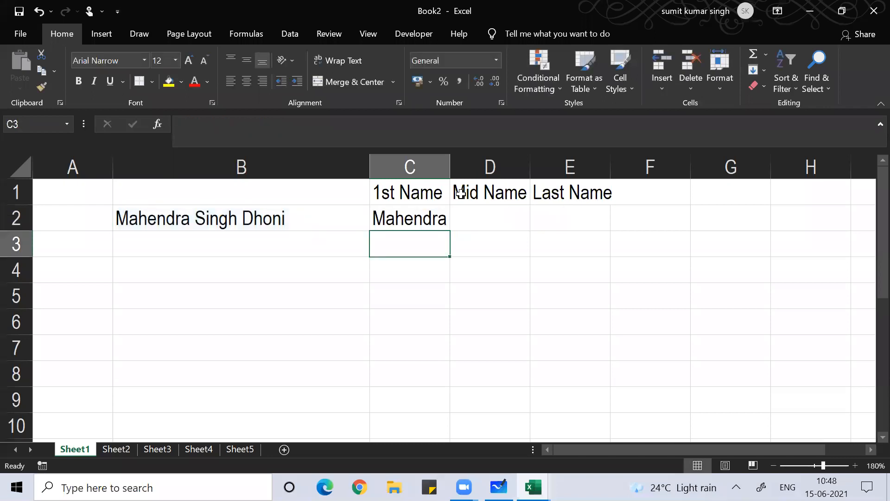
pyautogui.press('Up')
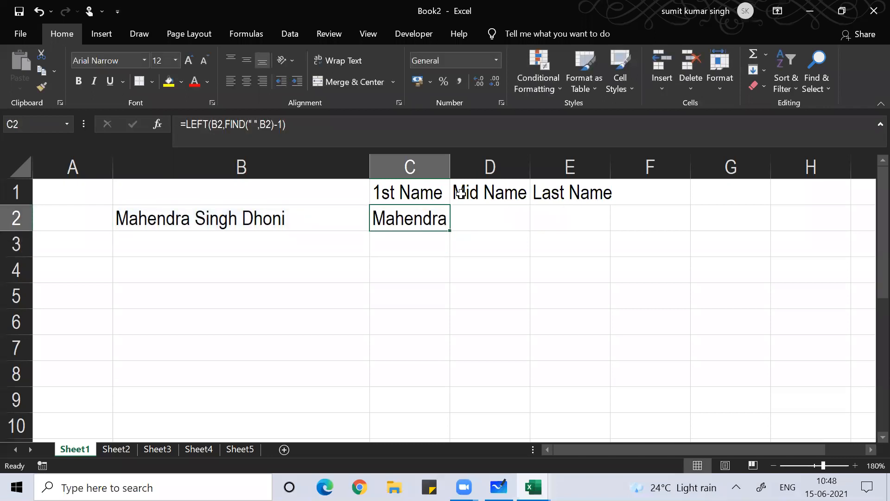
pyautogui.press('Right')
pyautogui.press('Right')
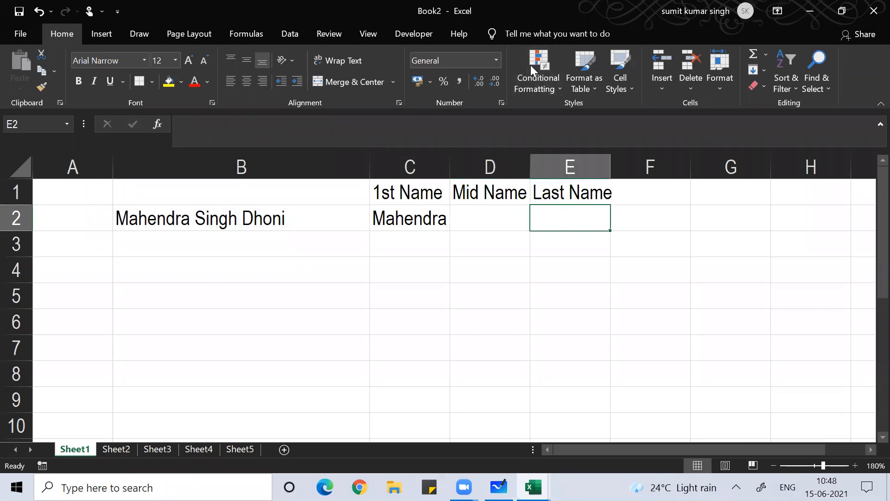
pyautogui.click(530, 65)
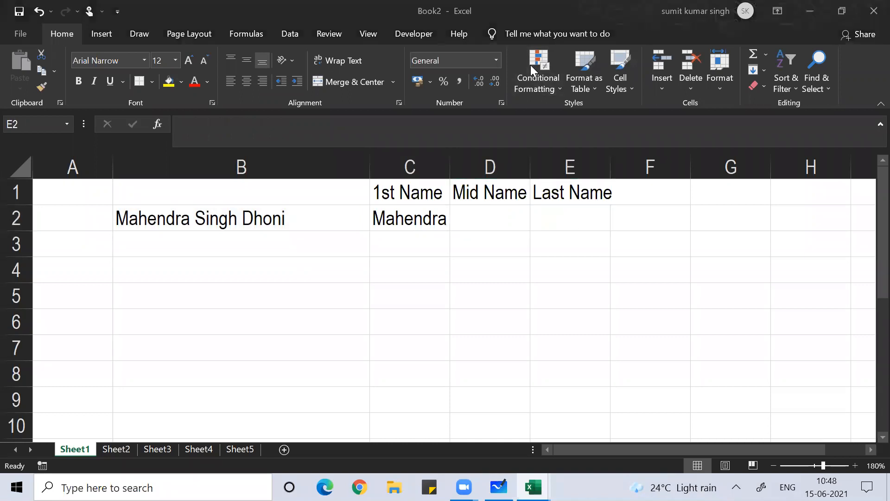
pyautogui.click(560, 215)
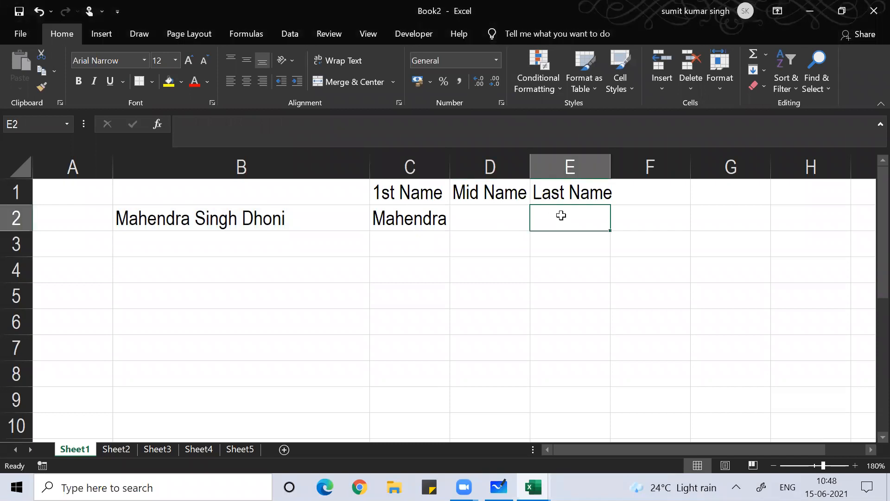
# Type E2's last-name formula =right(B2,len(b2)-find(" ",b2,find(" ",b2)+1))
pyautogui.write('=')
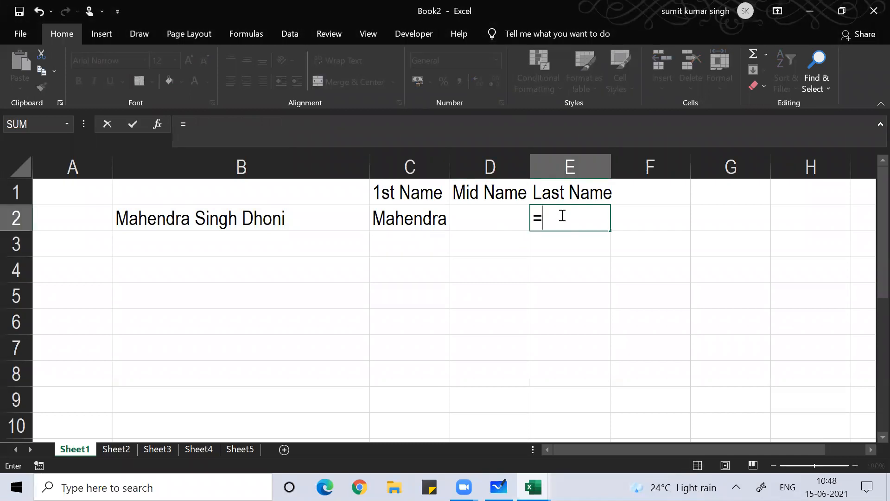
pyautogui.write('right(')
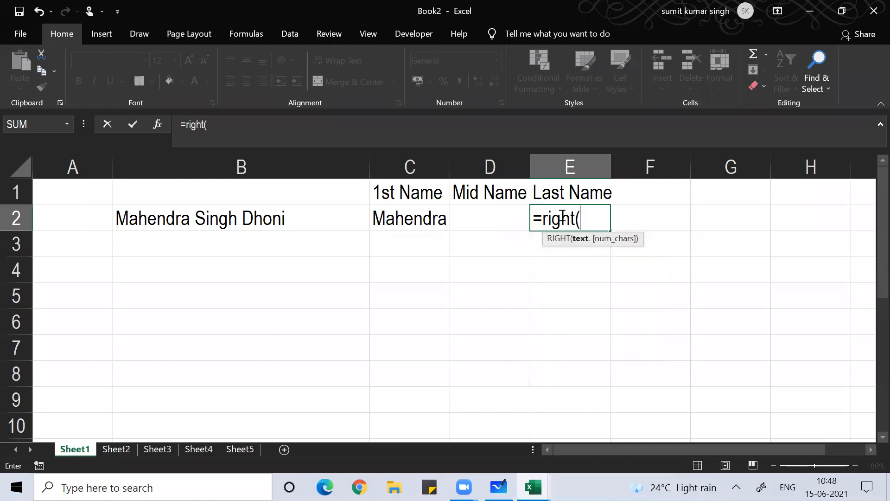
pyautogui.click(199, 226)
pyautogui.write(',')
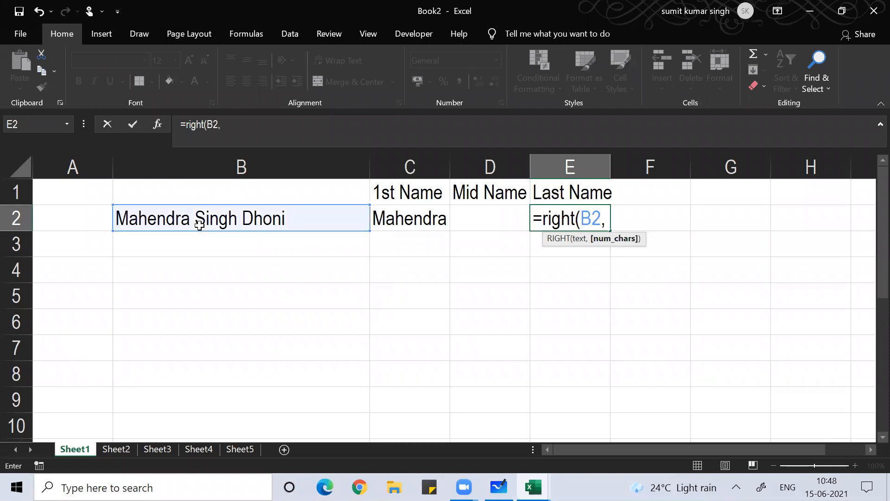
pyautogui.write('len(')
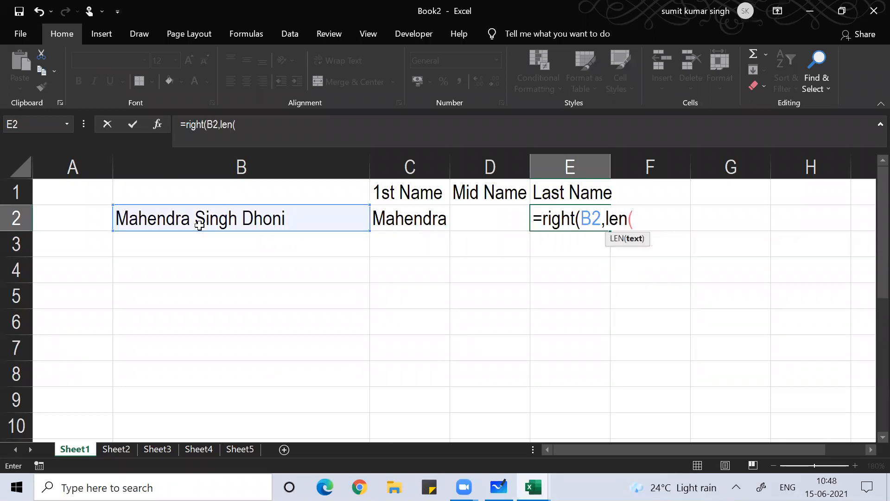
pyautogui.write('b2)-')
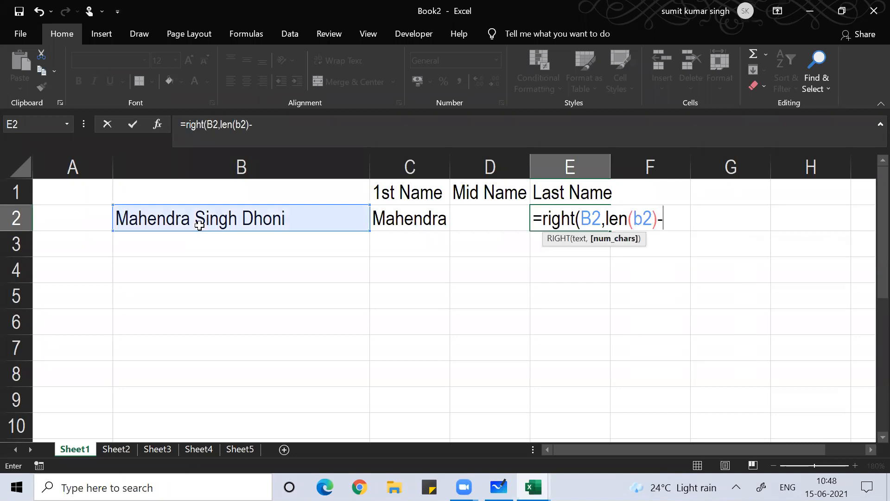
pyautogui.write('find')
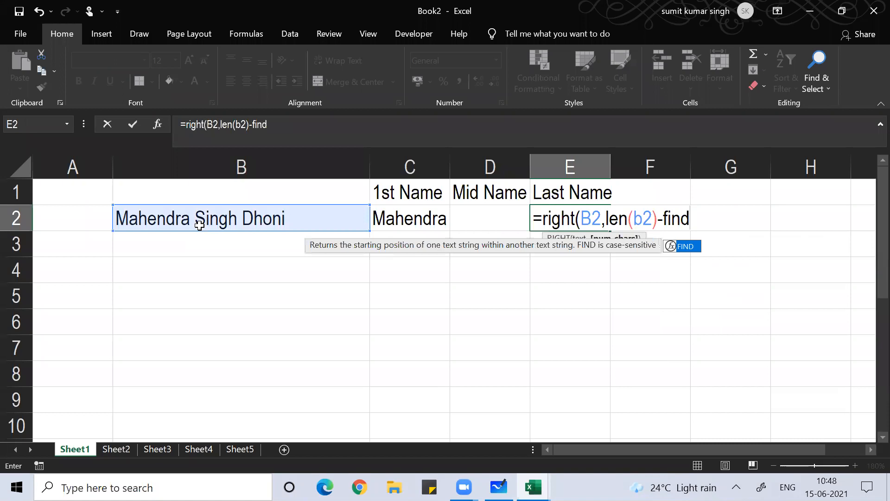
pyautogui.write('(" ",')
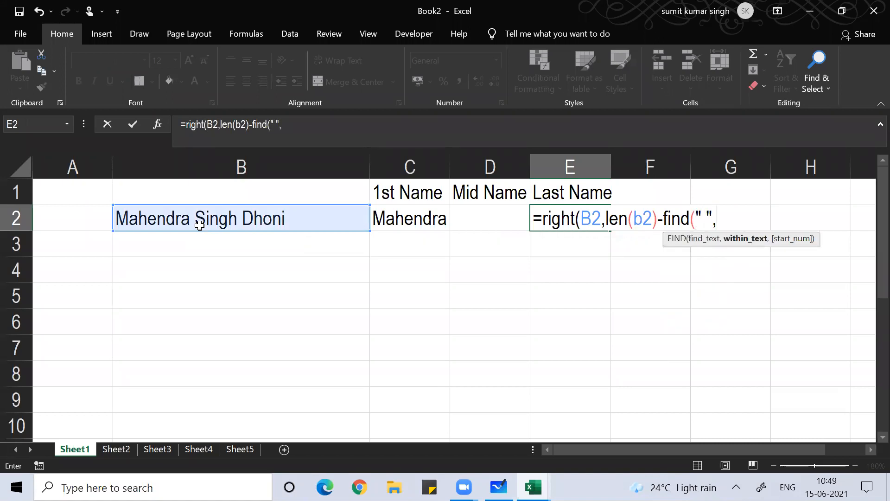
pyautogui.write('b2,find')
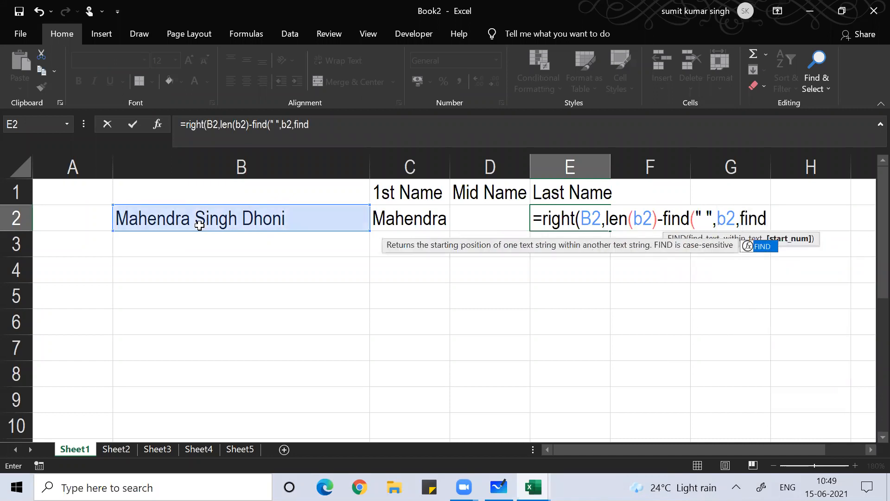
pyautogui.write('(" ",b2')
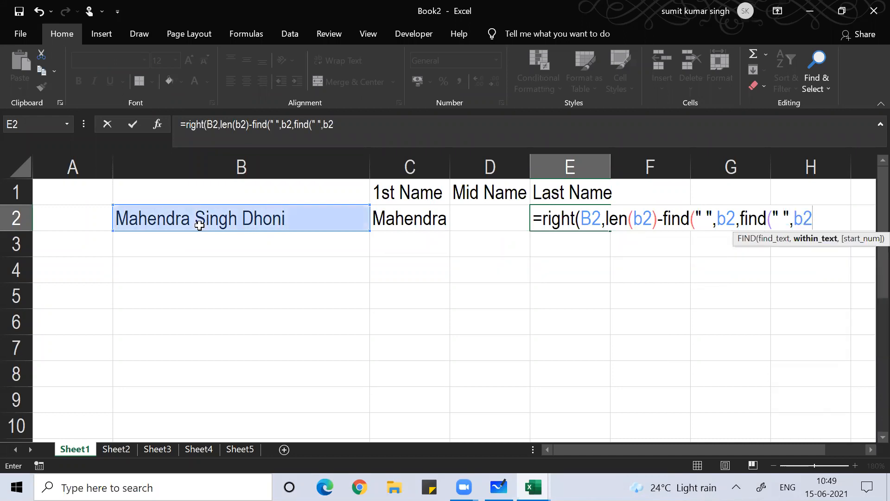
pyautogui.write(')')
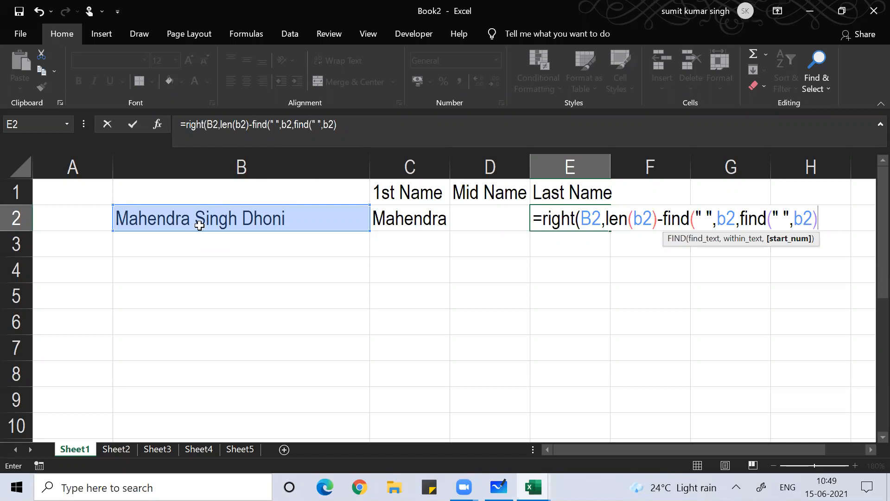
pyautogui.write('+1))')
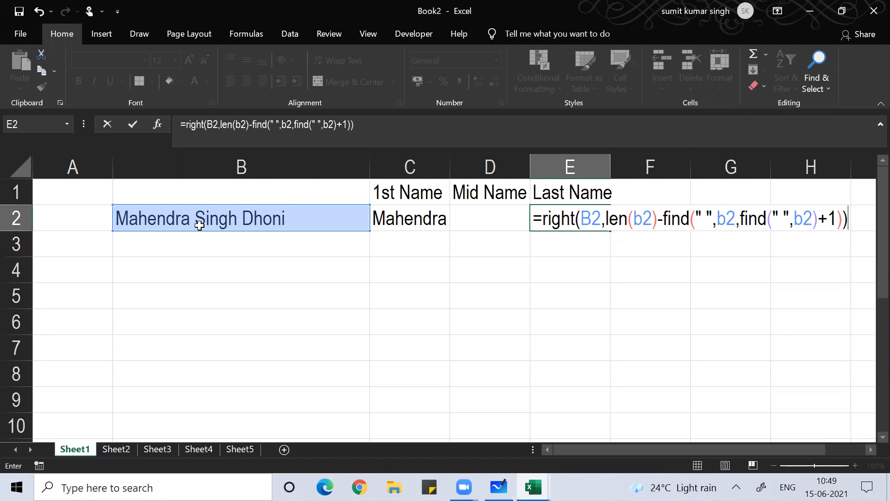
pyautogui.press('Return')
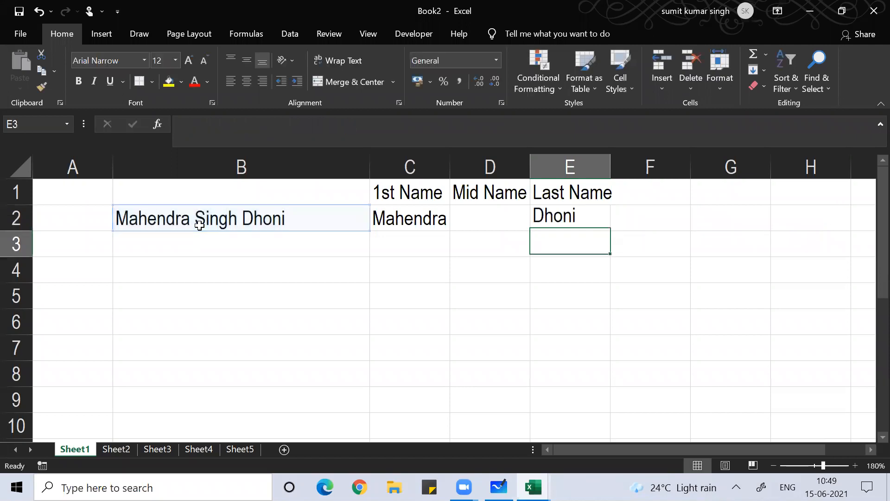
pyautogui.press('Up')
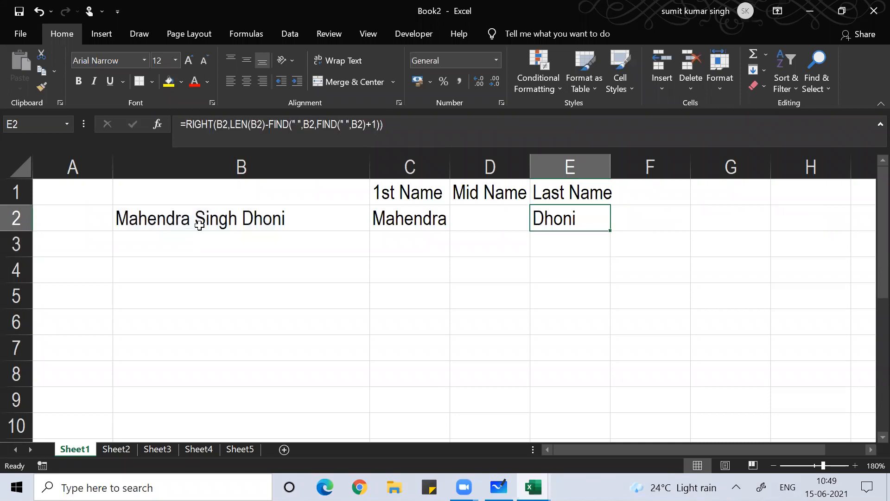
pyautogui.press('F2')
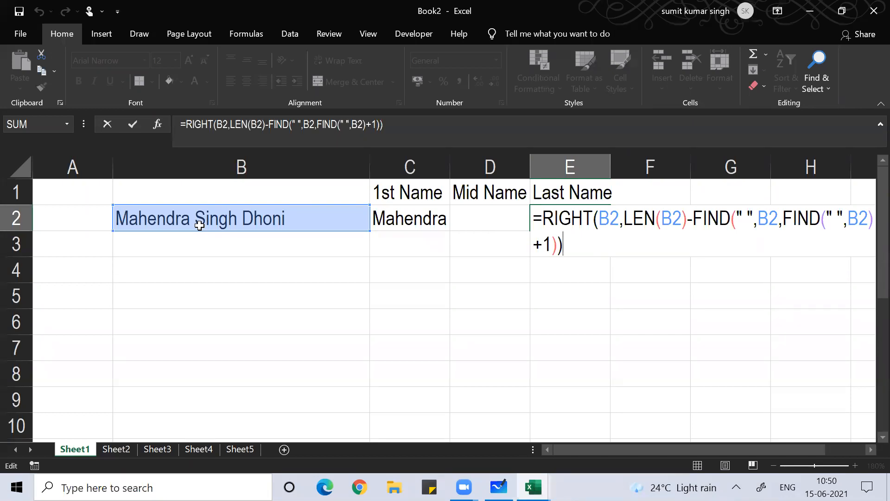
pyautogui.press('Return')
pyautogui.press('Return')
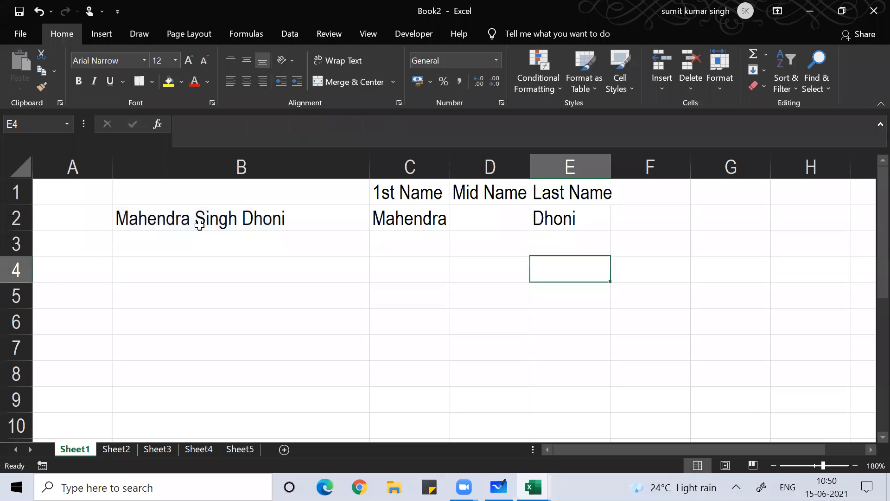
pyautogui.press('Left')
pyautogui.press('Left')
pyautogui.press('Up')
pyautogui.press('Down')
# Enter =find(" ",B2) in C4 so it returns 9
pyautogui.write('=fin')
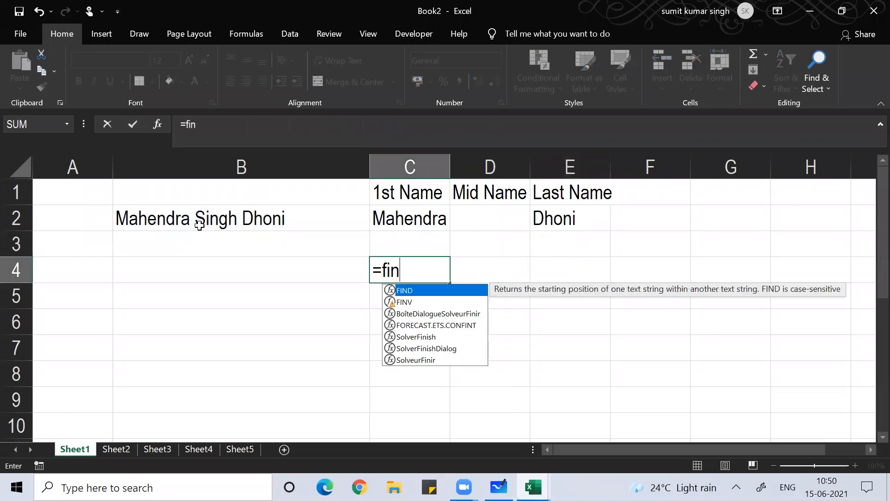
pyautogui.write('d(" "')
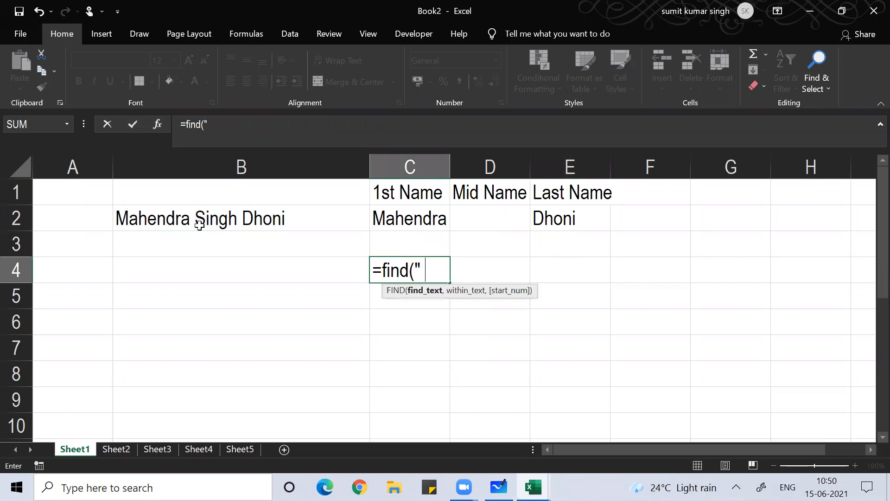
pyautogui.write(',')
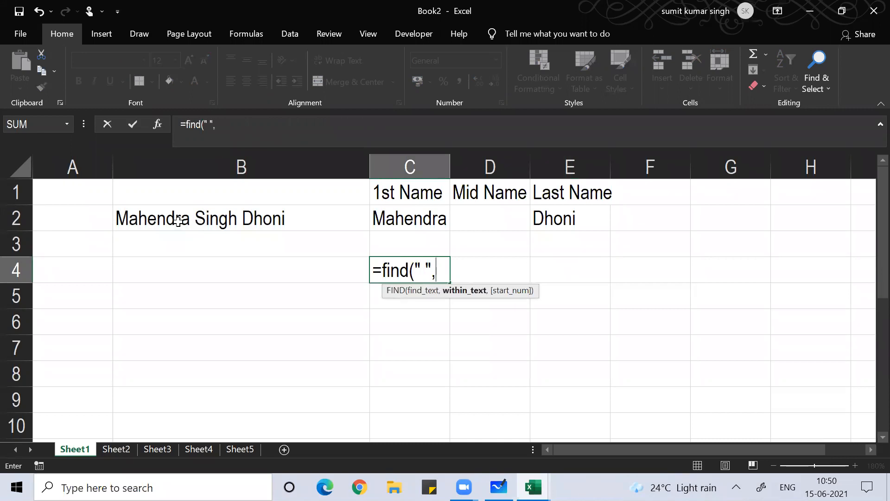
pyautogui.click(178, 221)
pyautogui.write(')')
pyautogui.press('Return')
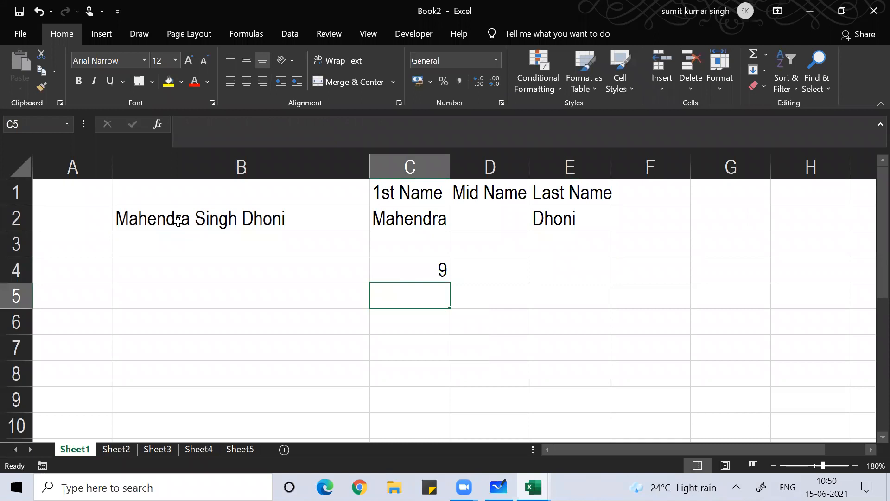
pyautogui.press('Up')
pyautogui.press('Down')
pyautogui.press('Up')
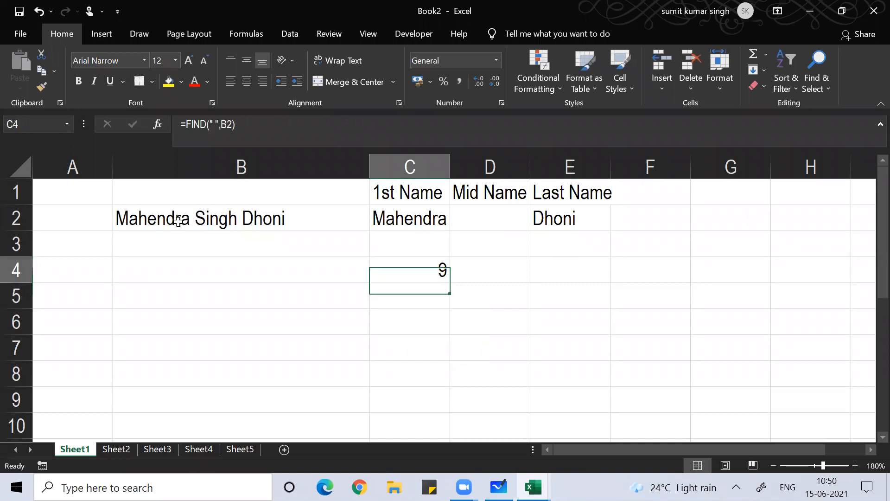
# Label row 4 with an 'x' in B4
pyautogui.press('Left')
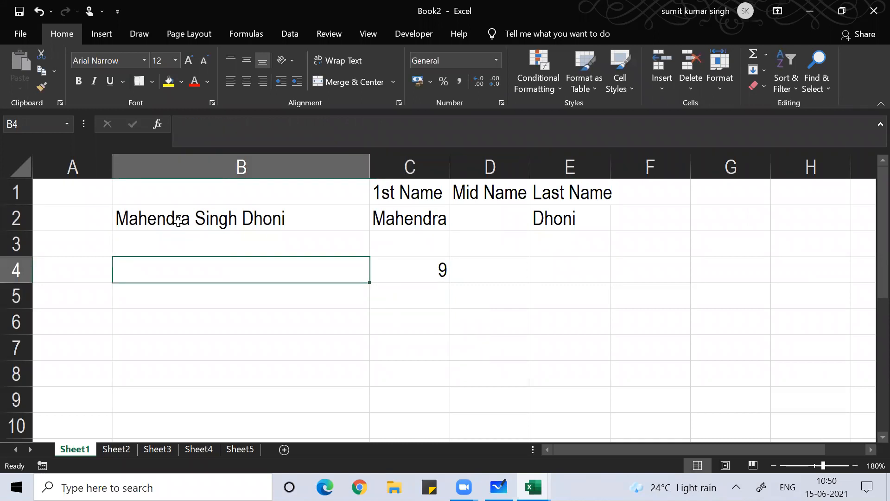
pyautogui.write('x')
pyautogui.press('Right')
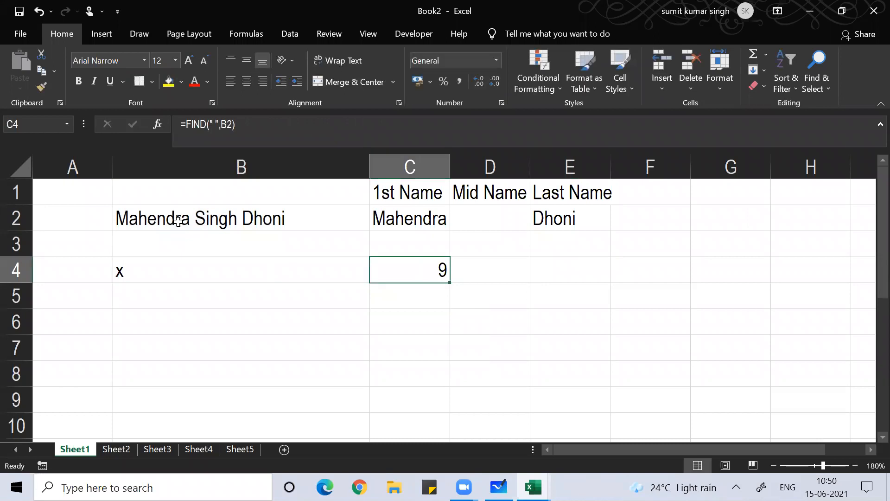
pyautogui.press('Down')
pyautogui.press('Left')
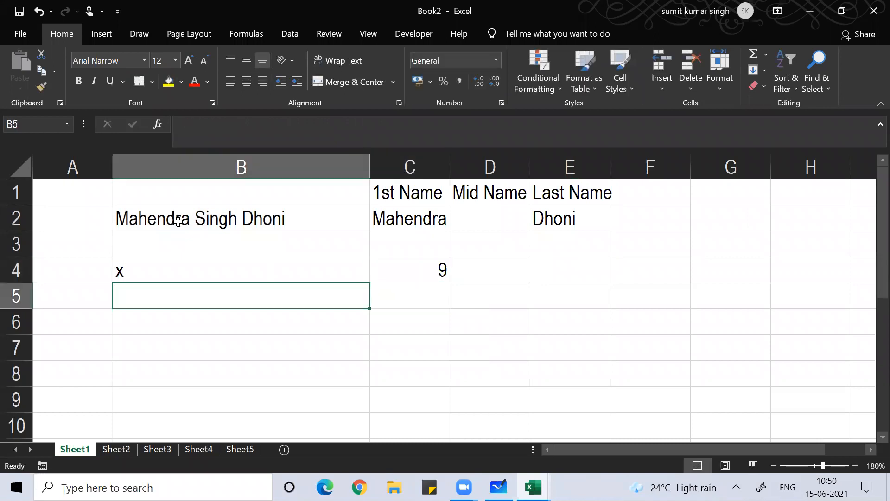
# Enter =FIND(" ",B2,C4) in C5 to start the space search at C4's position, returning 9
pyautogui.press('Up')
pyautogui.press('Up')
pyautogui.press('Up')
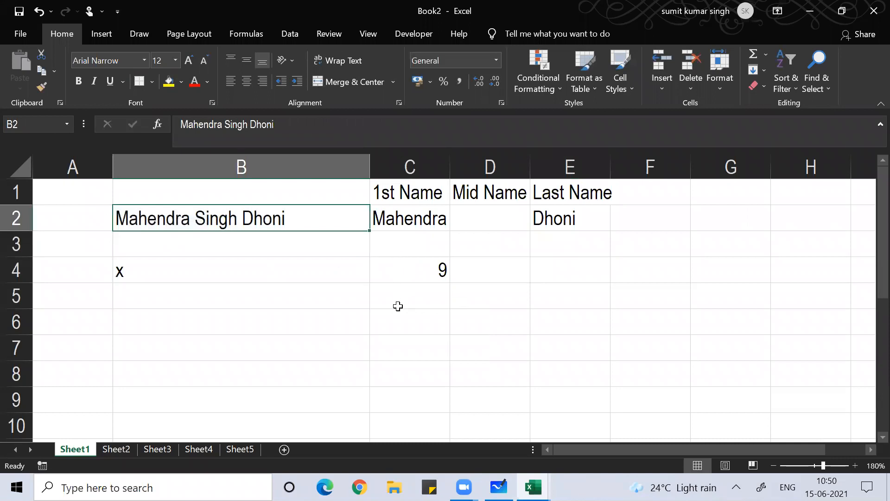
pyautogui.click(399, 271)
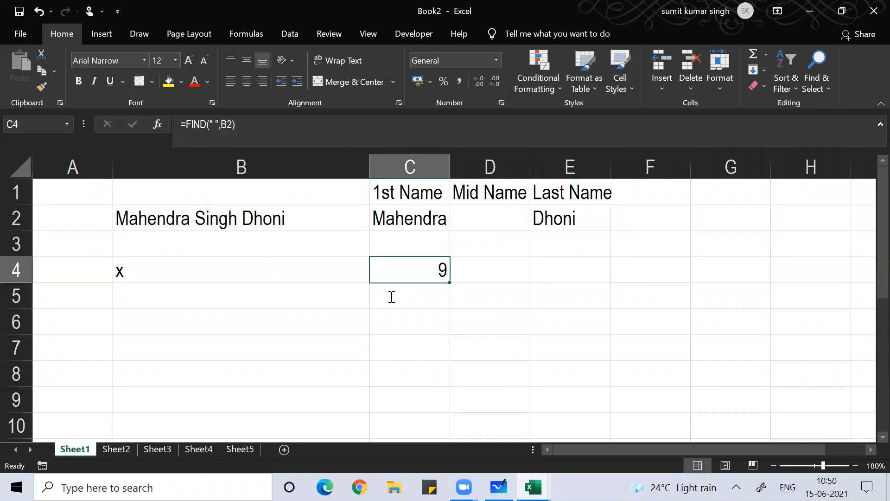
pyautogui.click(392, 296)
pyautogui.write('=fi')
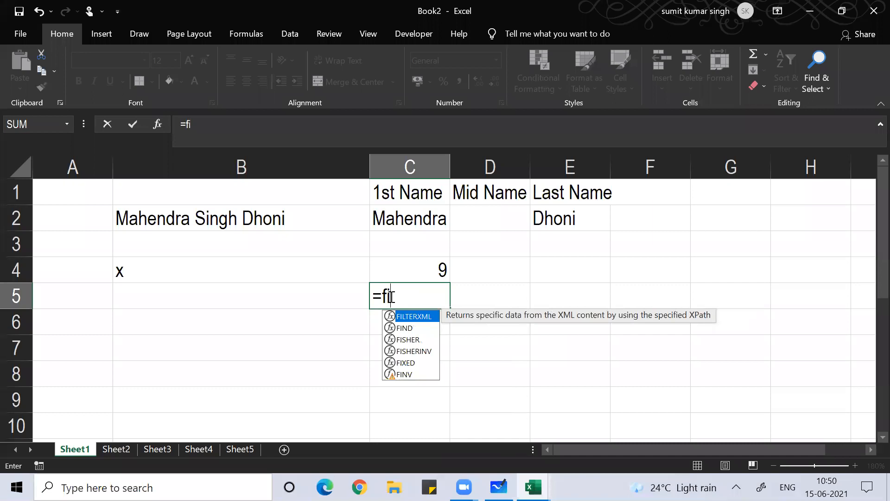
pyautogui.write('nd(" ",')
pyautogui.click(247, 219)
pyautogui.write(',')
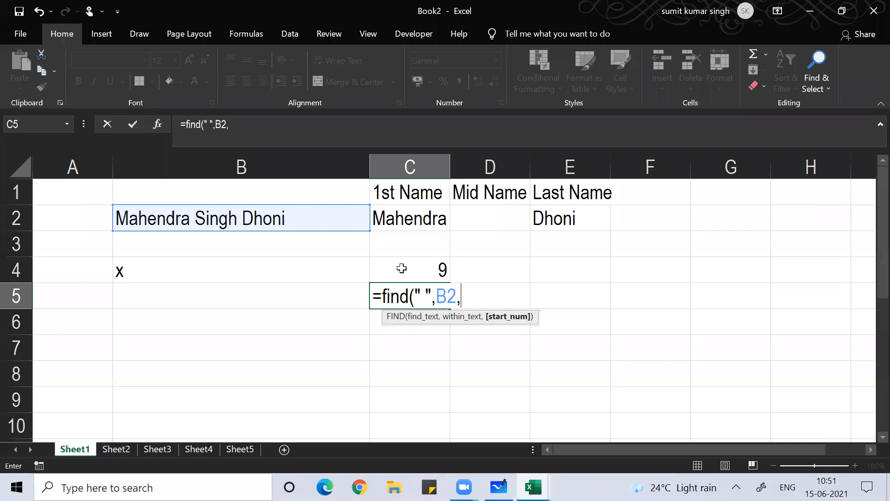
pyautogui.click(401, 268)
pyautogui.write(')')
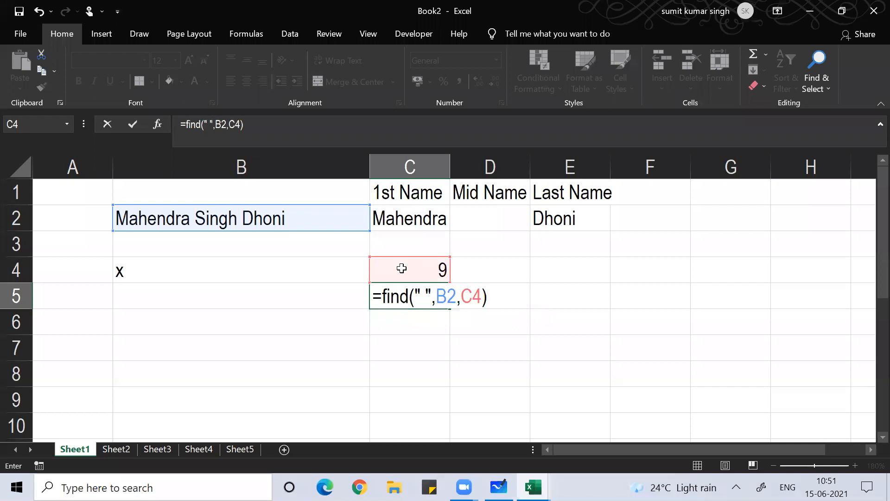
pyautogui.press('Return')
# Reopen C5's formula to review it and confirm it unchanged
pyautogui.press('Up')
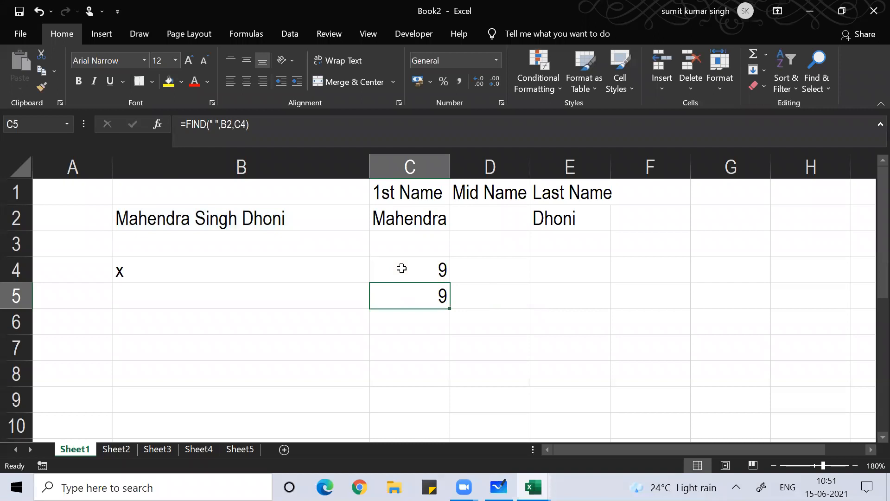
pyautogui.press('Down')
pyautogui.press('Up')
pyautogui.press('F2')
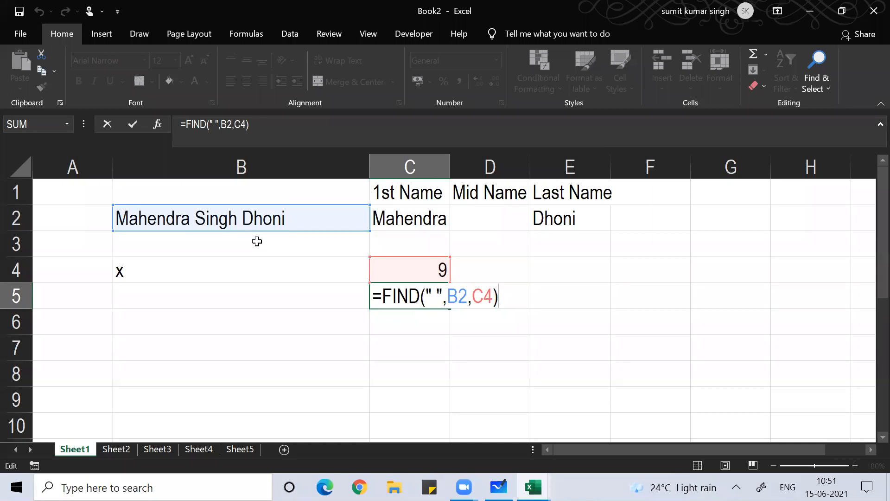
pyautogui.hotkey('ctrl', 'Return')
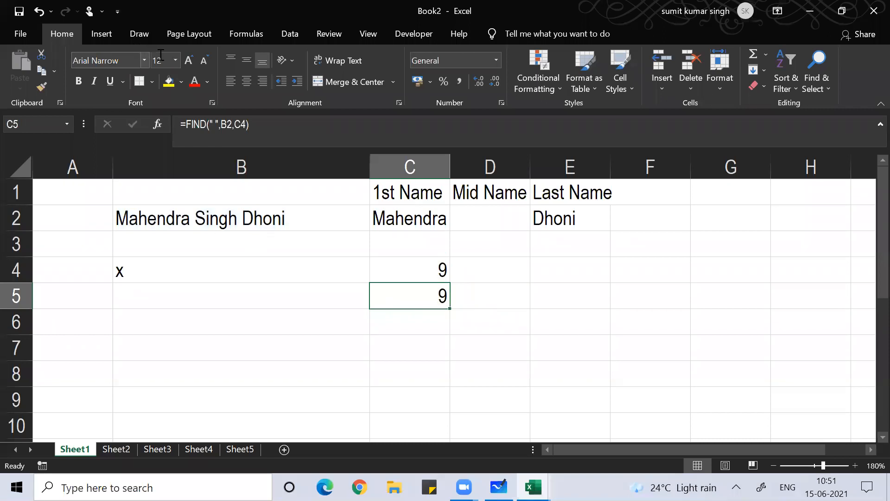
# Enlarge C5's text to font size 24
pyautogui.click(189, 60)
pyautogui.press('F2')
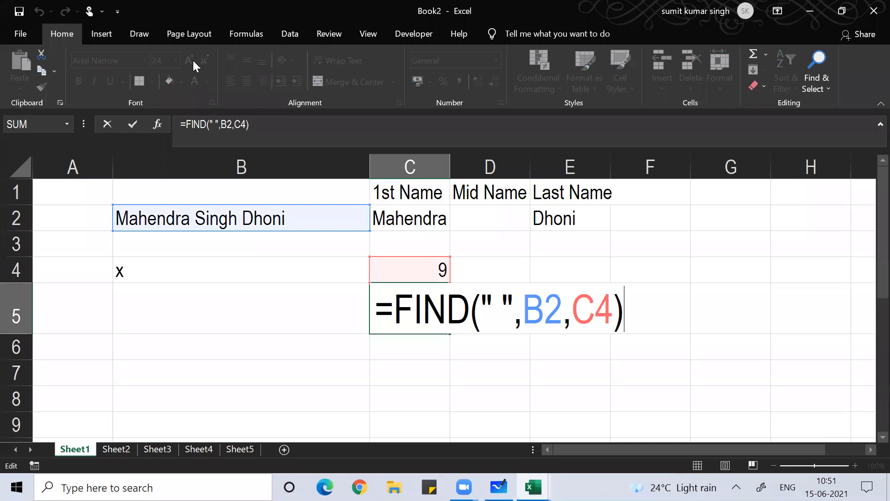
pyautogui.press('Escape')
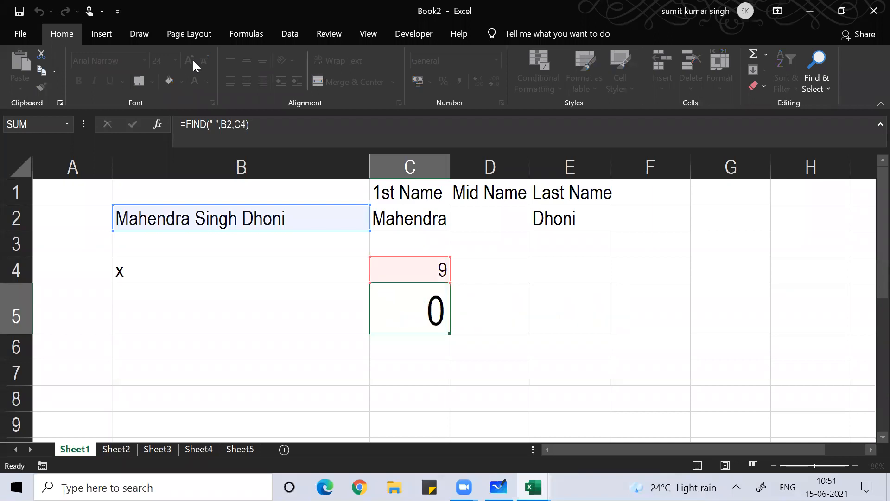
# Append +1 to C5's FIND formula to get 10, then clear C5
pyautogui.click(267, 137)
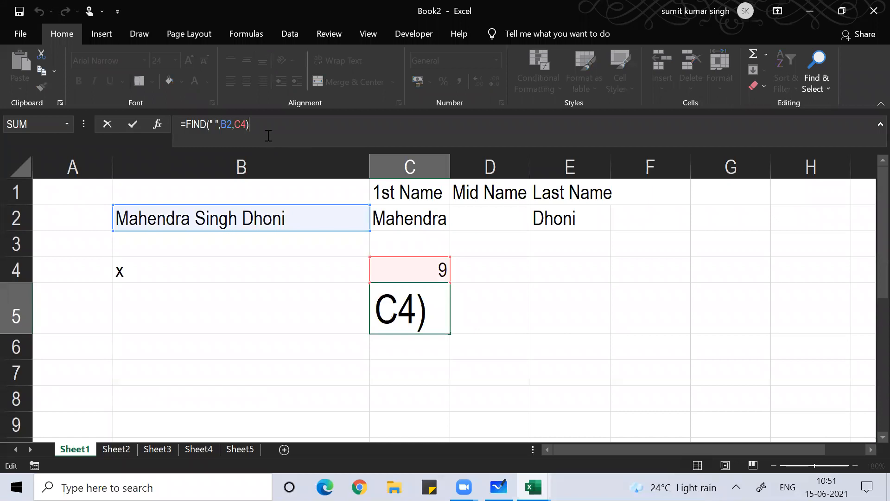
pyautogui.write('+1')
pyautogui.press('Return')
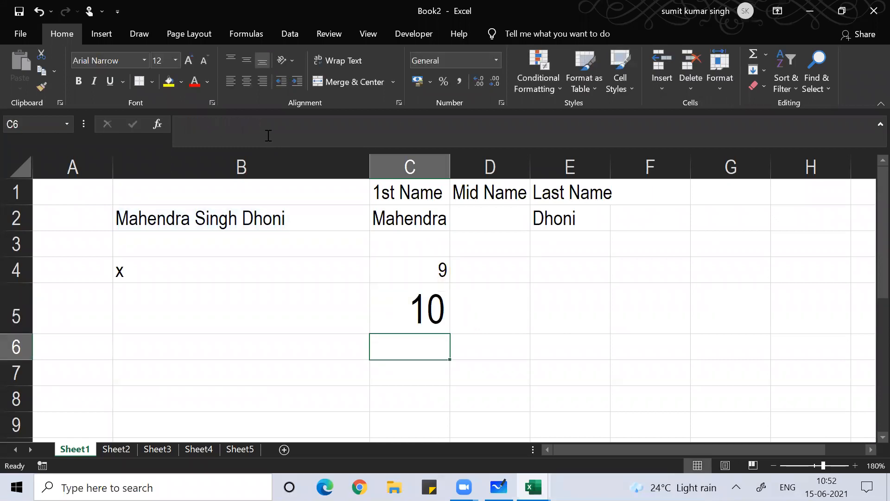
pyautogui.press('Up')
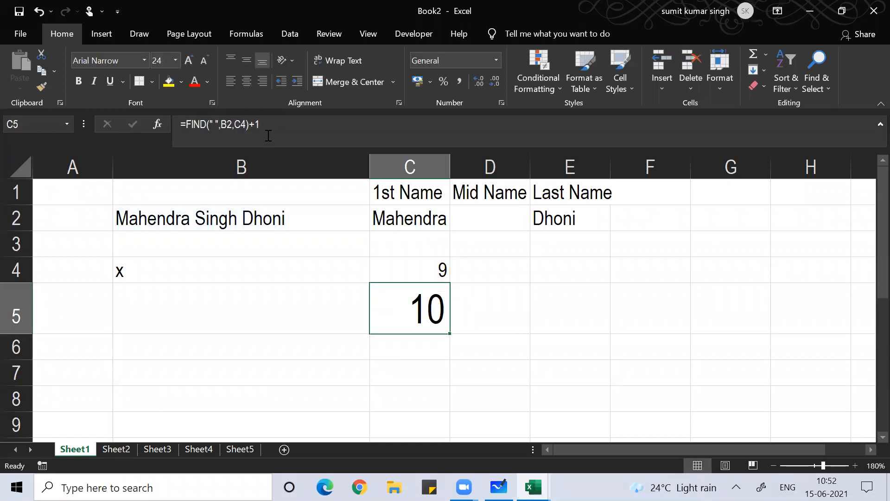
pyautogui.press('Delete')
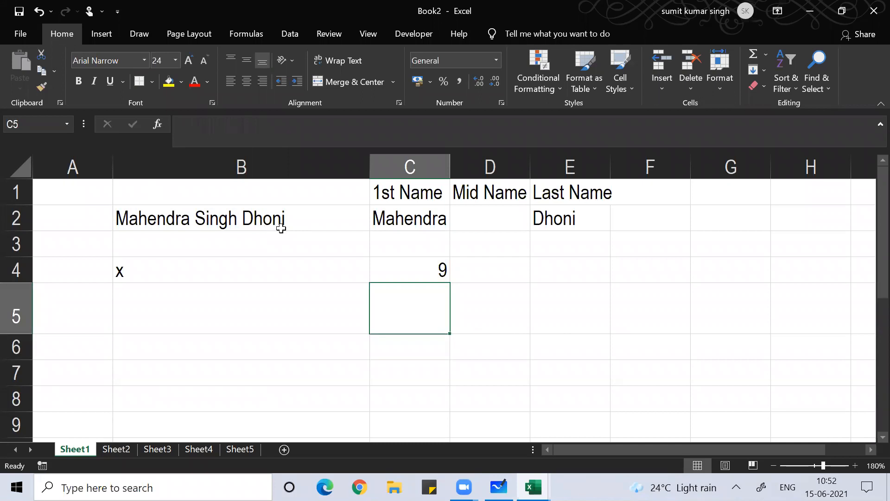
# Discard the unfinished =len( entry and label B5 as y
pyautogui.write('=len')
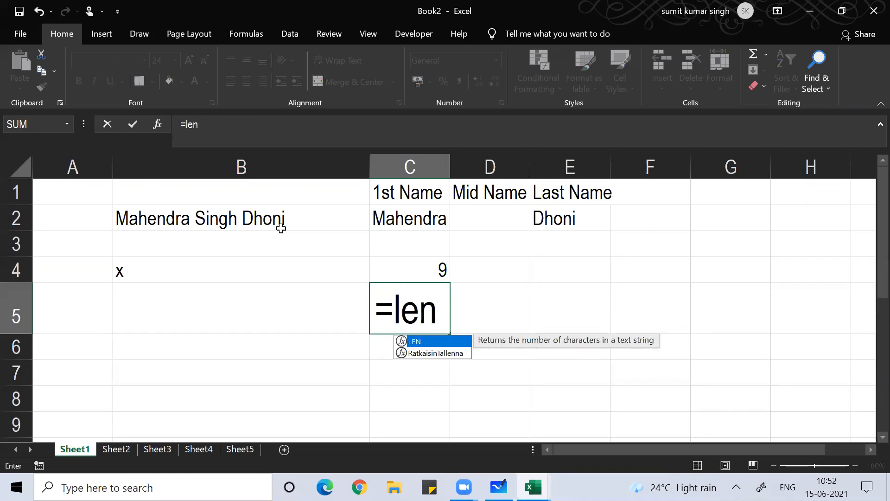
pyautogui.write('(')
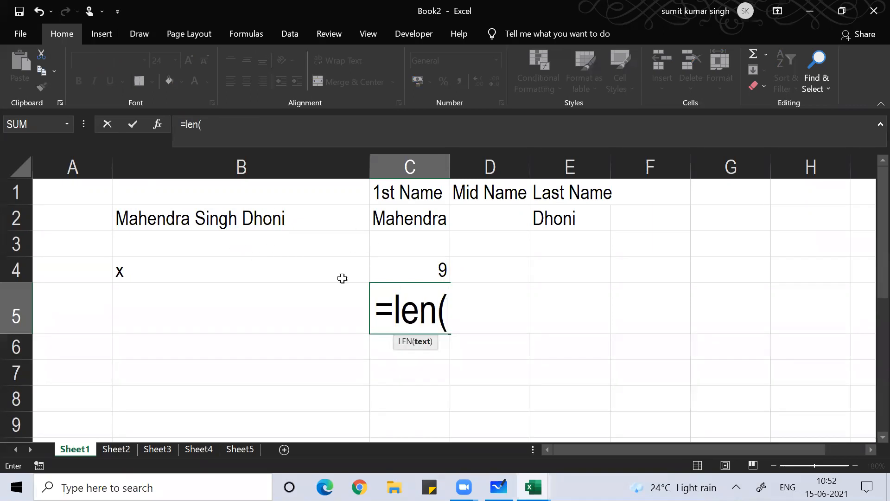
pyautogui.press('BackSpace')
pyautogui.press('BackSpace')
pyautogui.press('BackSpace')
pyautogui.press('BackSpace')
pyautogui.press('BackSpace')
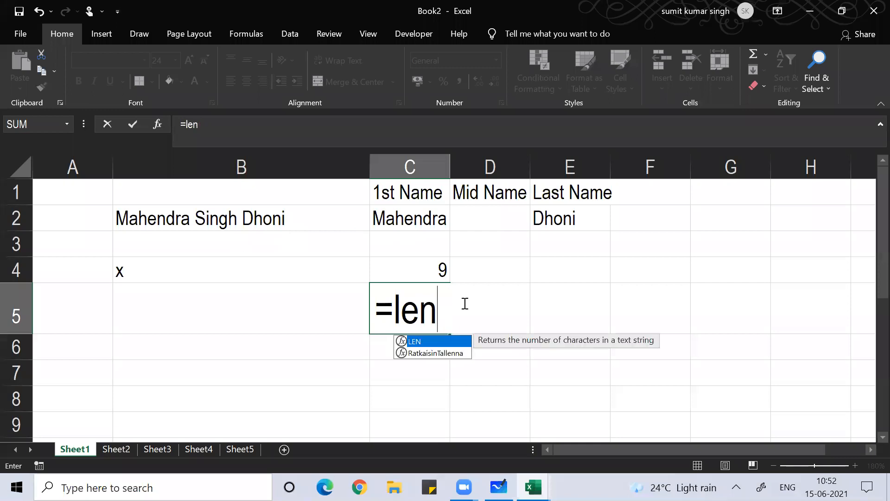
pyautogui.press('Escape')
pyautogui.press('Left')
pyautogui.write('y')
pyautogui.press('Tab')
# Rebuild =find(" ",B2,C4) in C5, again returning 9
pyautogui.write('=')
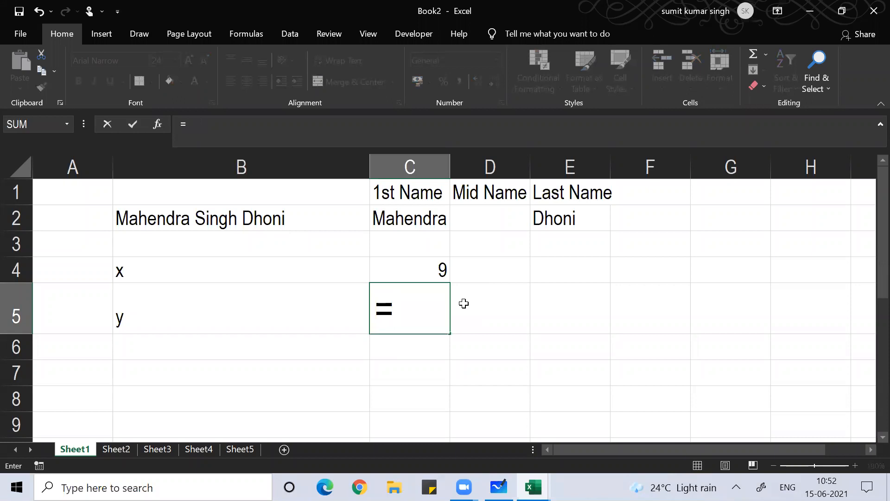
pyautogui.write('fi')
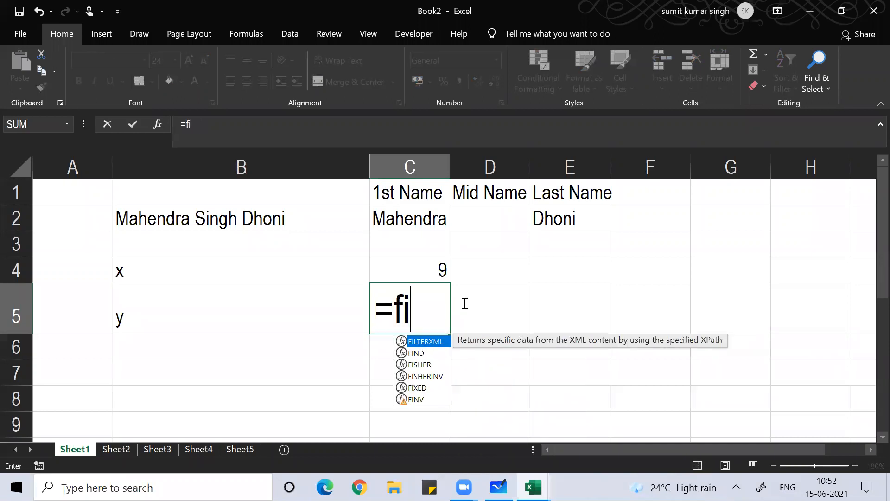
pyautogui.write('nd(" ",')
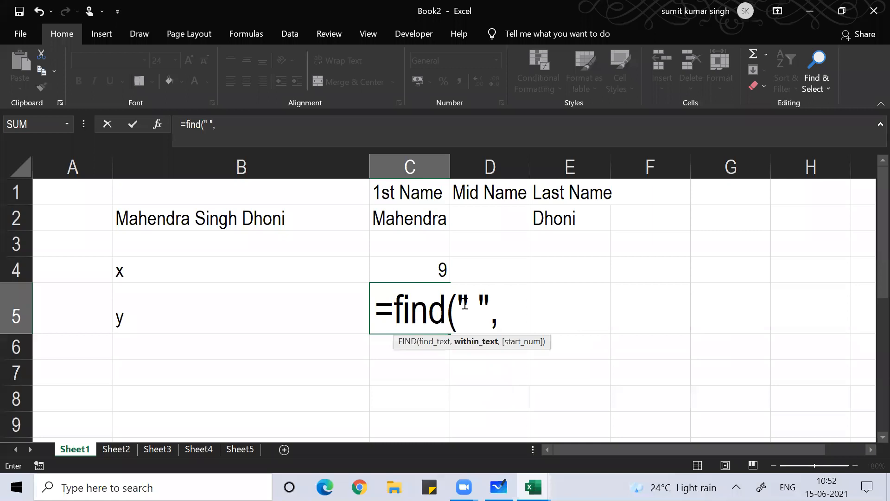
pyautogui.click(268, 221)
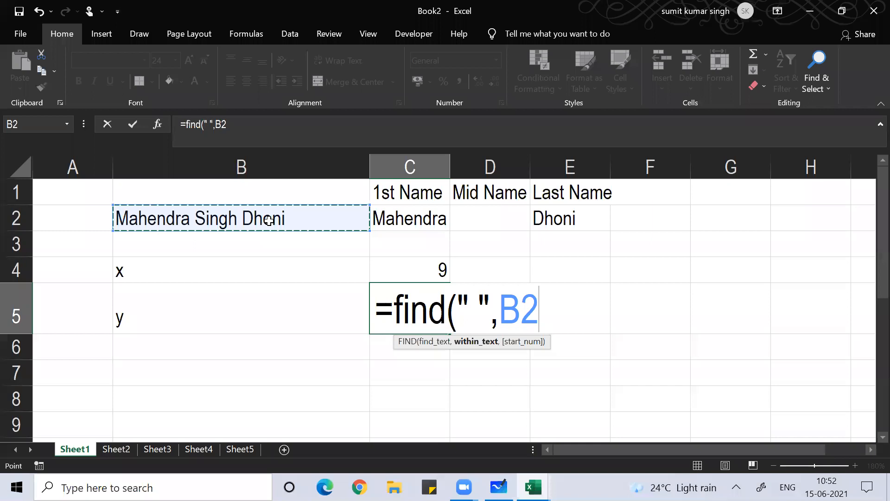
pyautogui.write(',')
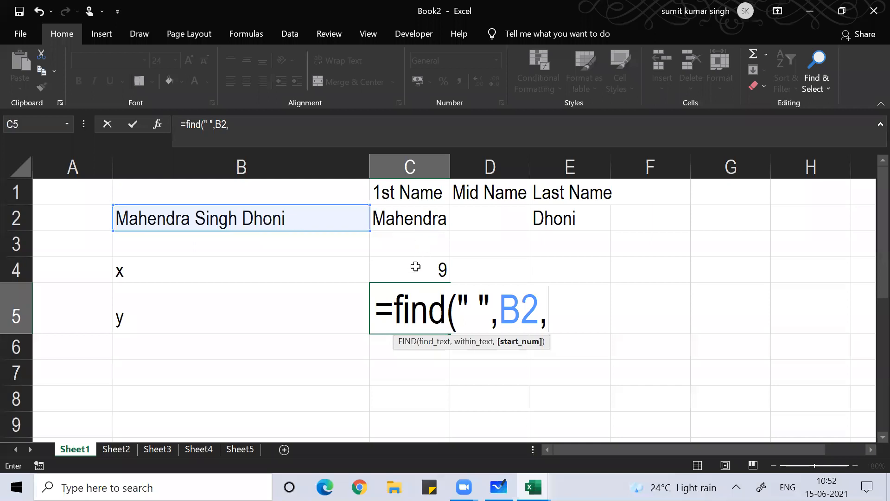
pyautogui.click(415, 266)
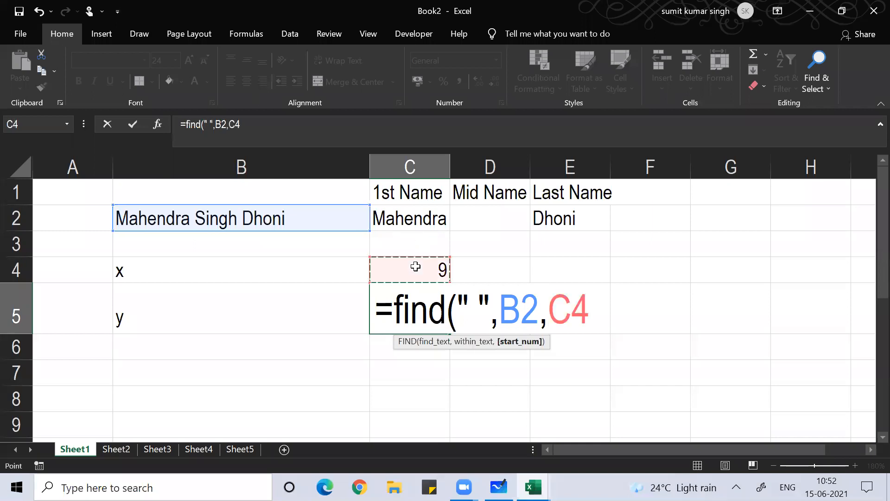
pyautogui.write(')')
pyautogui.press('Return')
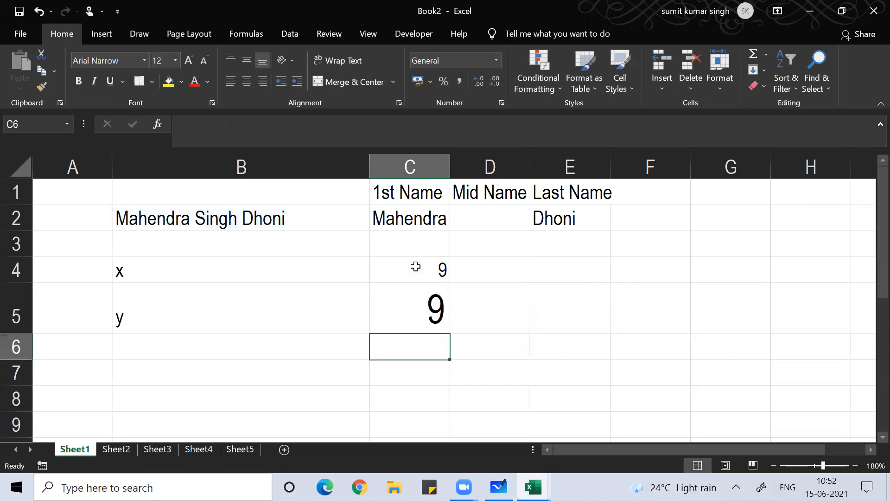
pyautogui.press('Left')
pyautogui.press('Right')
# Try building =len(B2)-C5 in C6, then erase the entry
pyautogui.write('=le')
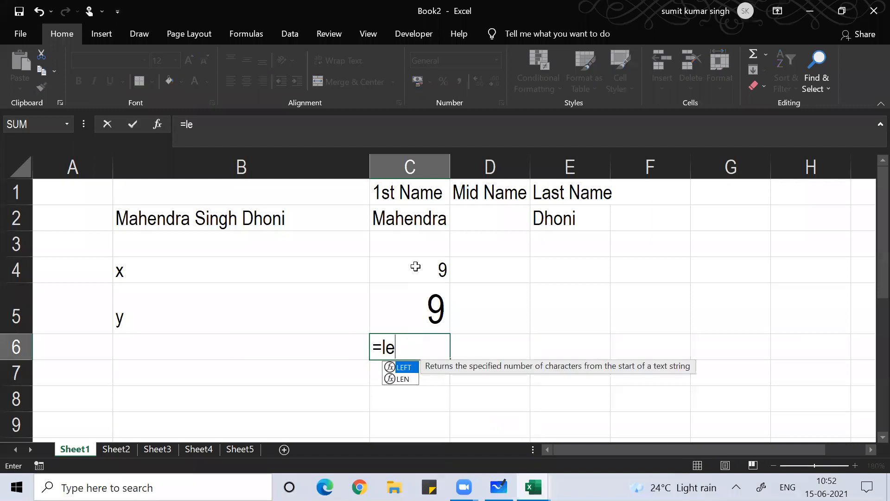
pyautogui.write('n(')
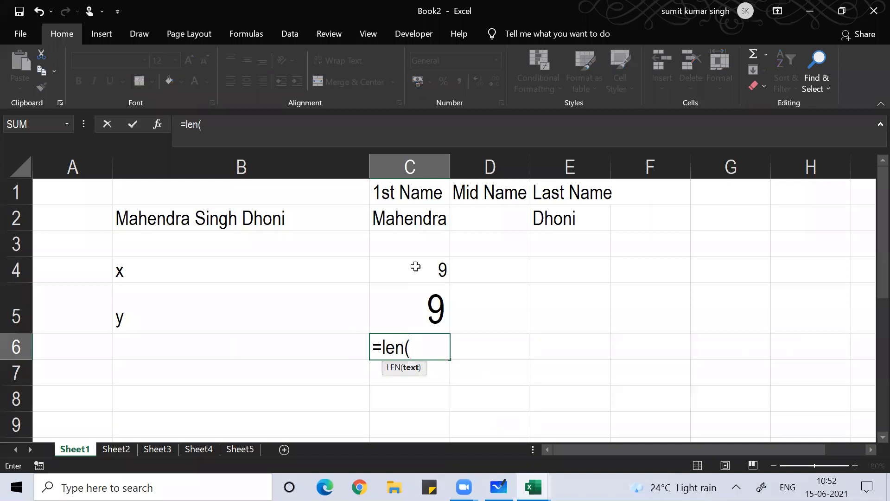
pyautogui.click(240, 213)
pyautogui.write(')-')
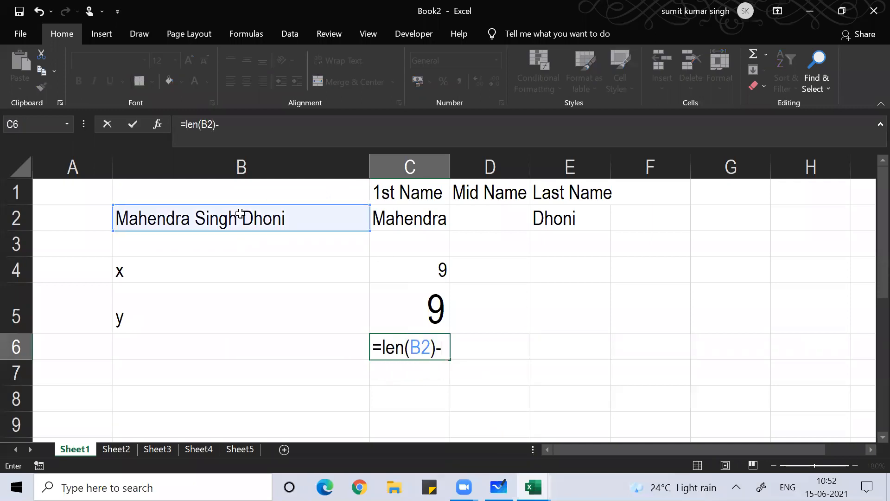
pyautogui.write('find')
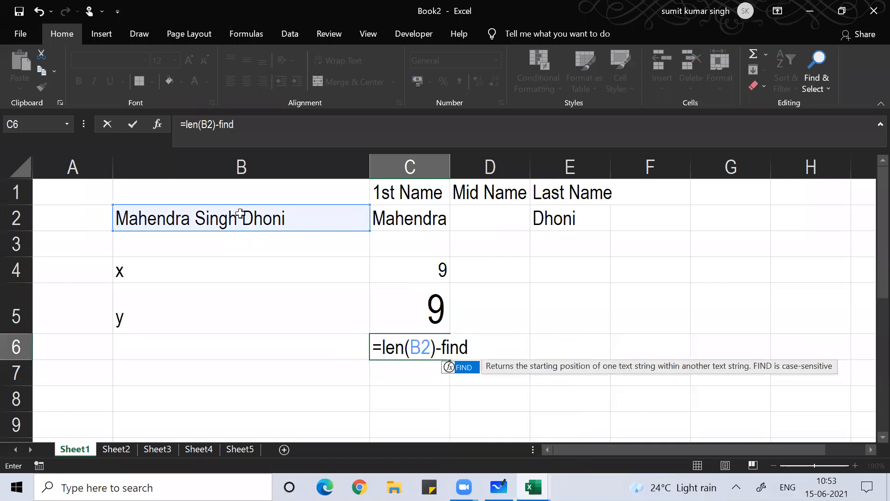
pyautogui.press('BackSpace')
pyautogui.press('BackSpace')
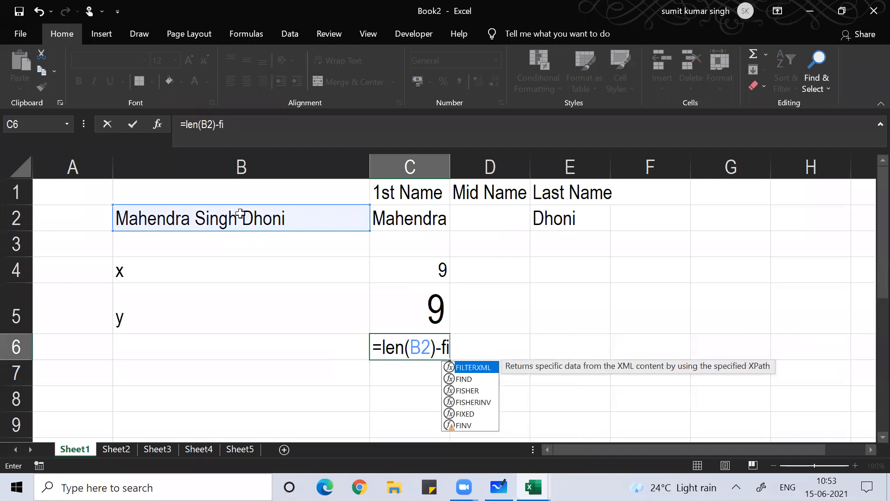
pyautogui.press('BackSpace')
pyautogui.press('BackSpace')
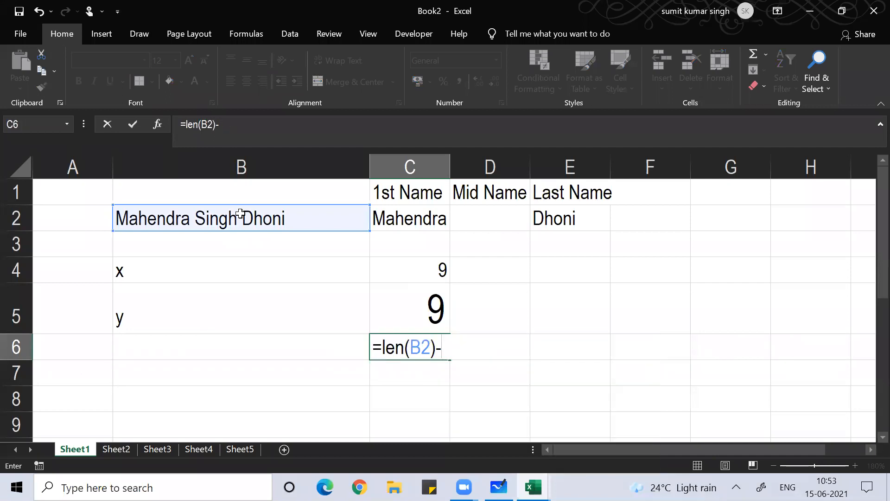
pyautogui.click(421, 309)
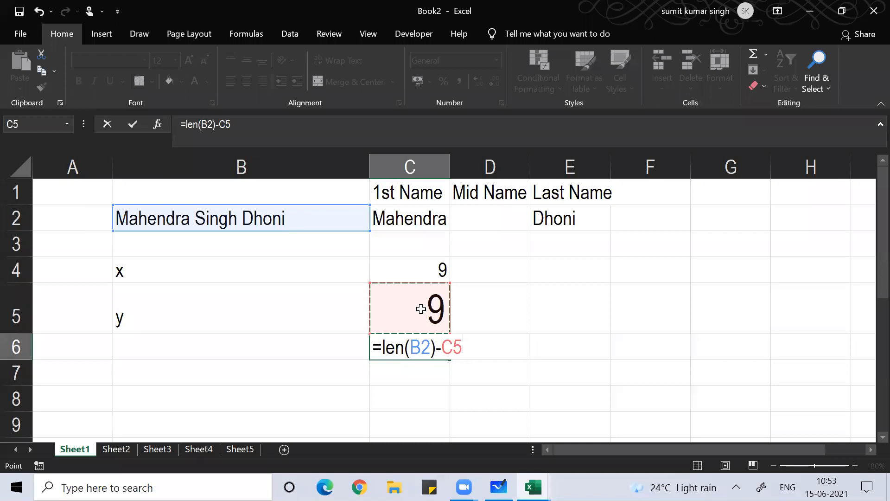
pyautogui.press('BackSpace')
pyautogui.press('BackSpace')
pyautogui.press('BackSpace')
pyautogui.press('BackSpace')
pyautogui.press('BackSpace')
pyautogui.press('BackSpace')
pyautogui.press('BackSpace')
pyautogui.press('BackSpace')
pyautogui.press('BackSpace')
pyautogui.press('BackSpace')
pyautogui.press('BackSpace')
# Leave C6 empty and append +1 to C5's FIND formula so it returns 10
pyautogui.press('Return')
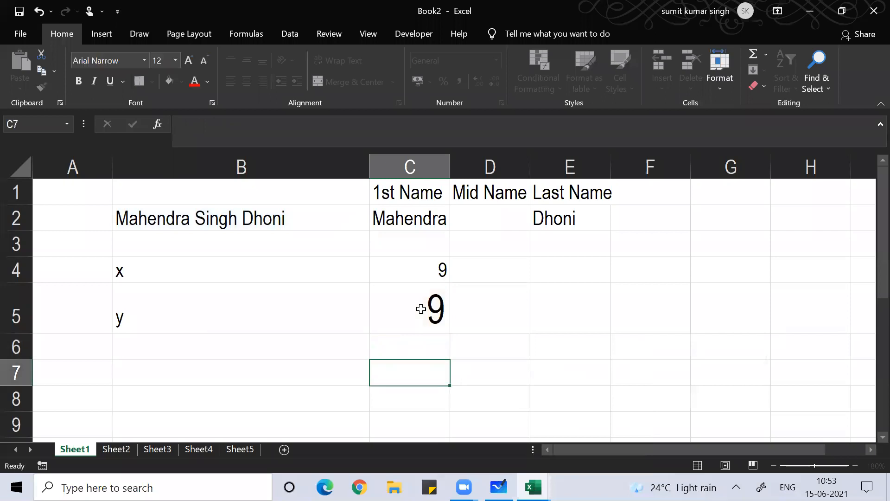
pyautogui.click(420, 309)
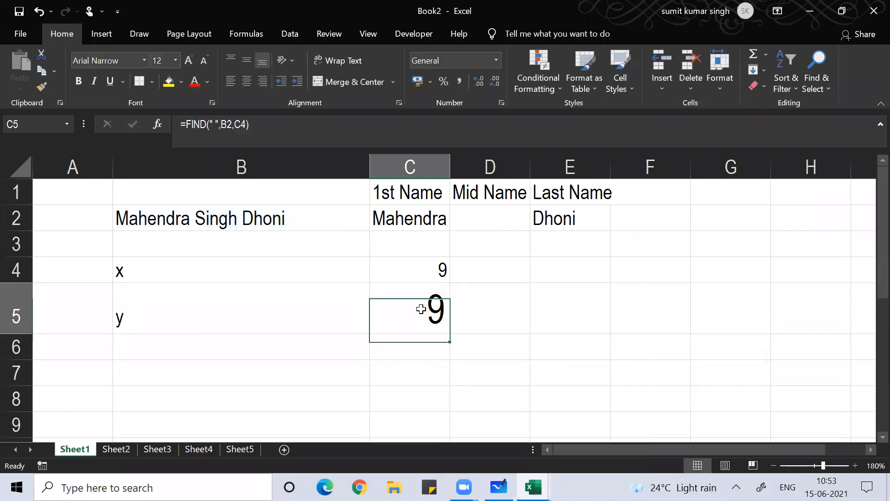
pyautogui.click(267, 125)
pyautogui.write('+1')
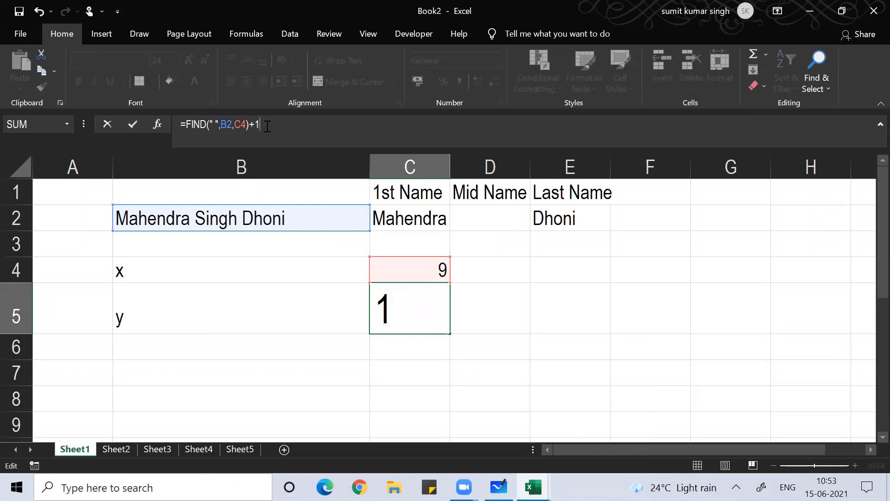
pyautogui.press('Return')
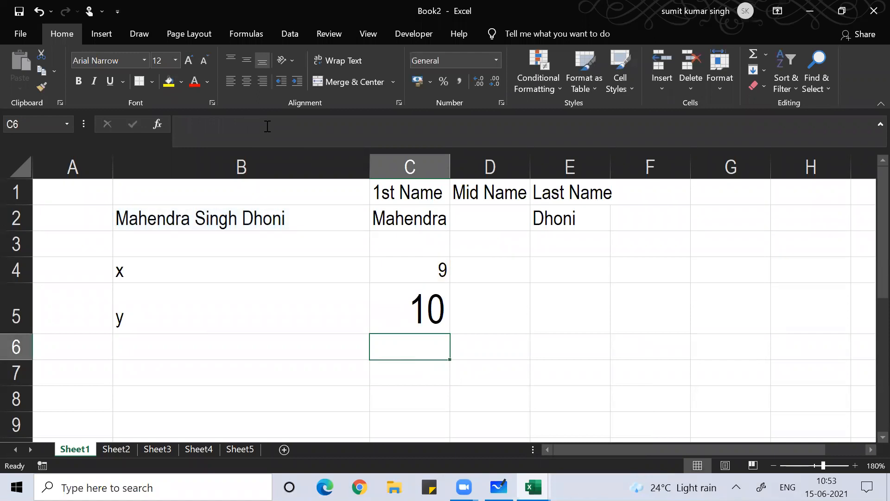
# Enter =LEN(B2)-C5 in C6, returning 10
pyautogui.write('=')
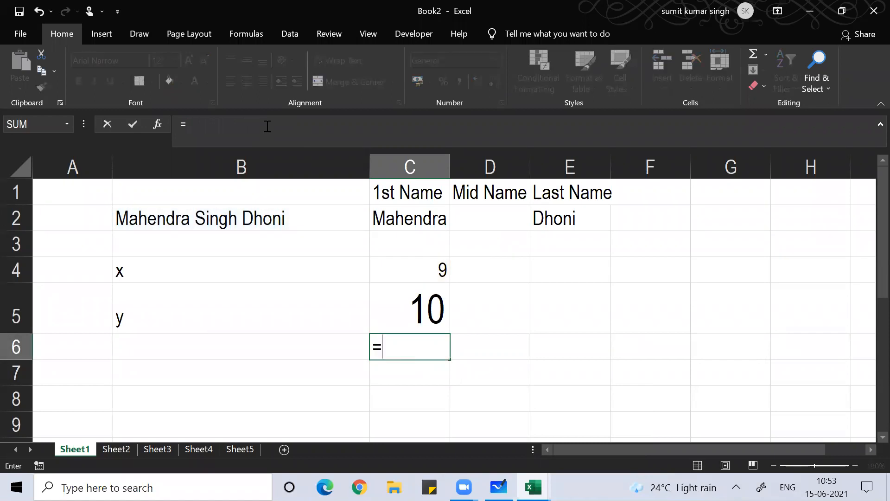
pyautogui.write('len(')
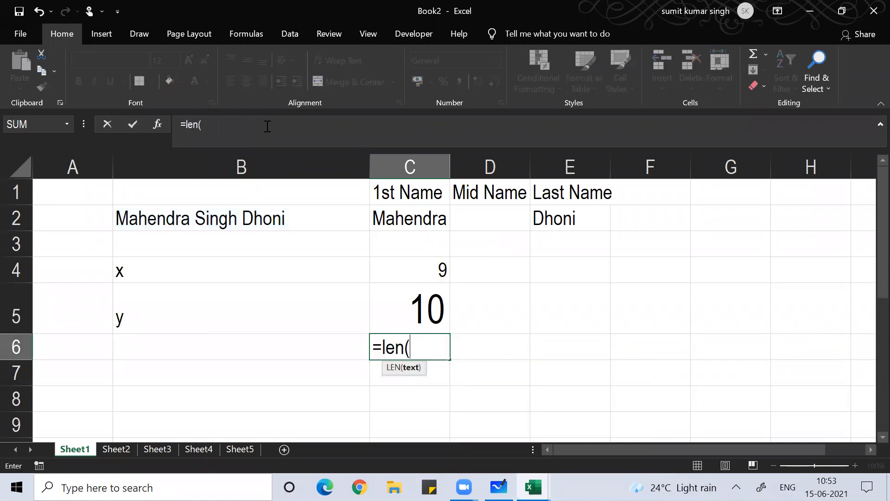
pyautogui.click(203, 220)
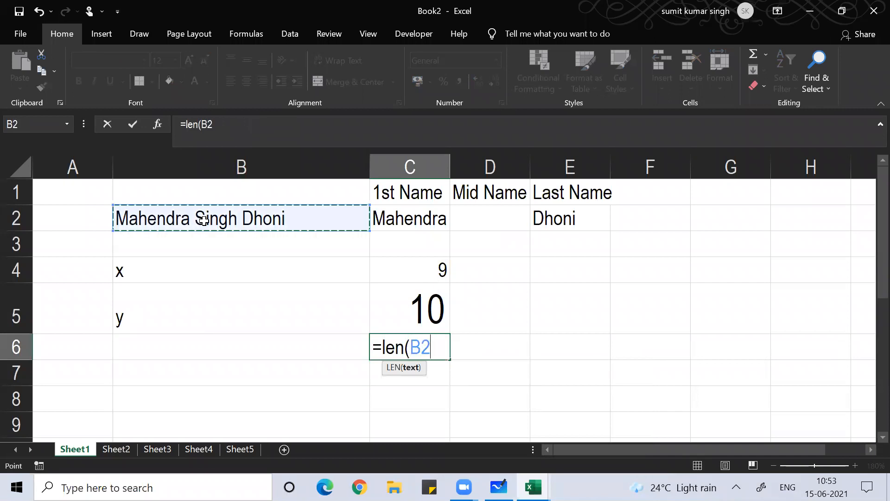
pyautogui.write(')_')
pyautogui.press('BackSpace')
pyautogui.write('-')
pyautogui.press('Up')
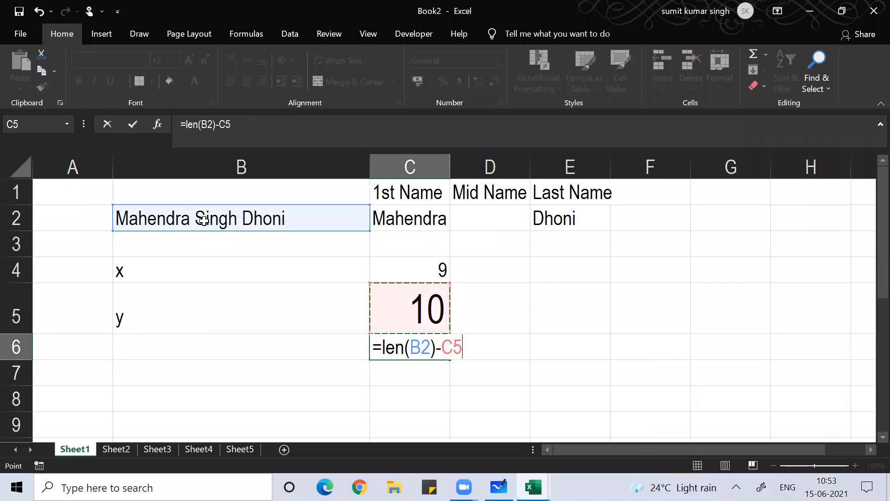
pyautogui.press('Return')
pyautogui.press('Up')
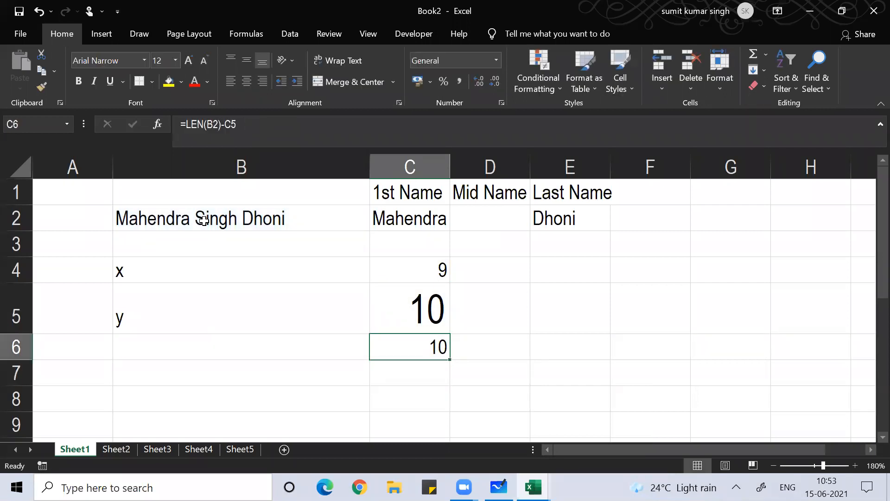
# Label B7 as 'a'
pyautogui.press('Right')
pyautogui.press('Left')
pyautogui.press('Left')
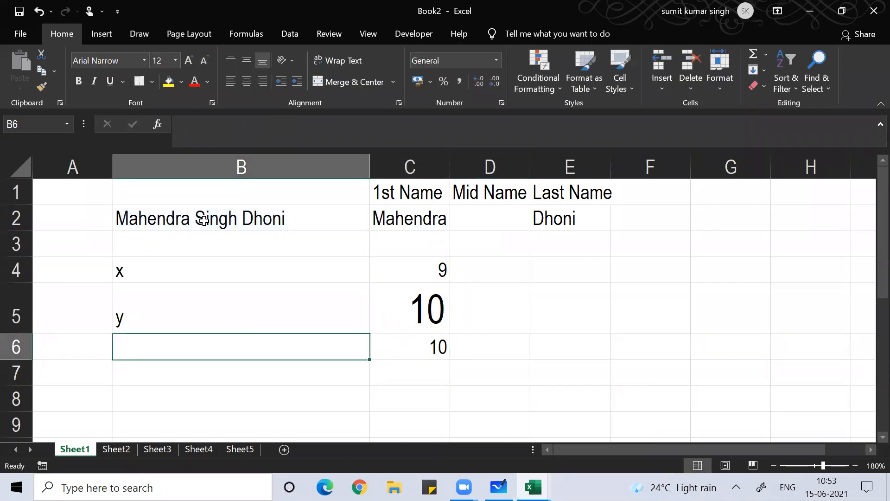
pyautogui.press('Down')
pyautogui.write('a')
pyautogui.press('Right')
# Enter =LEN(B2) in C7 to get the name's full length of 20
pyautogui.write('=')
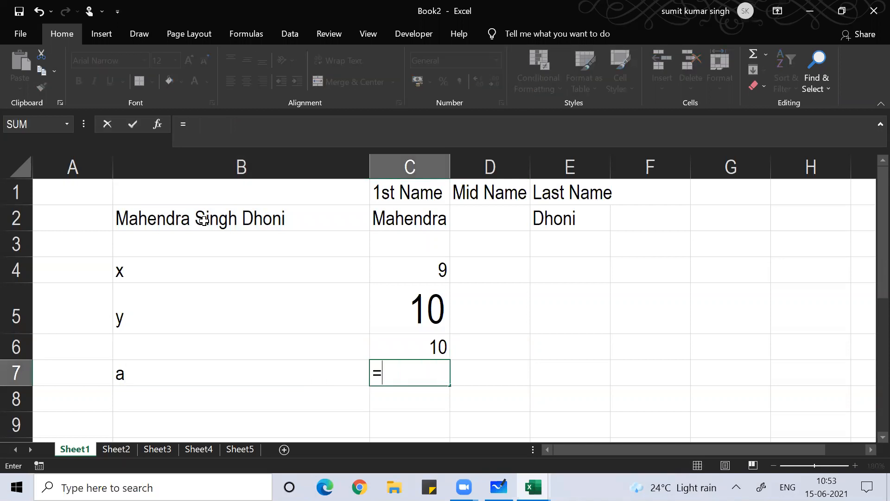
pyautogui.write('len(')
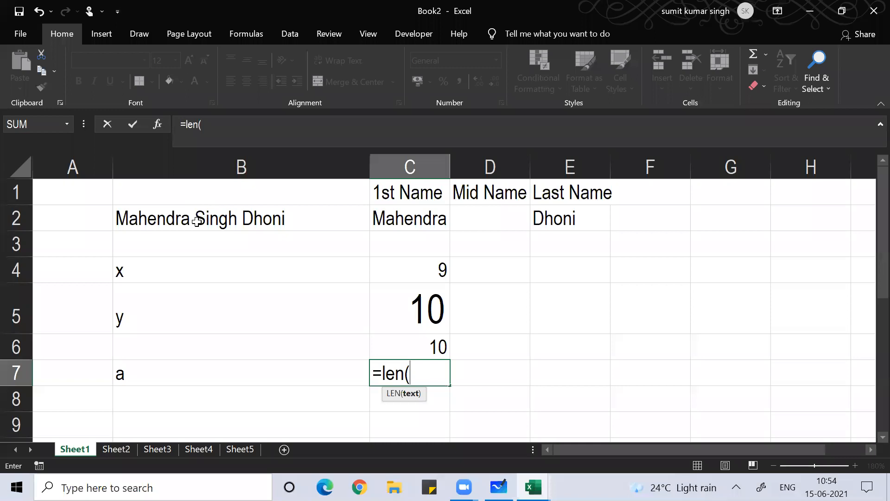
pyautogui.click(197, 221)
pyautogui.write(')')
pyautogui.press('Return')
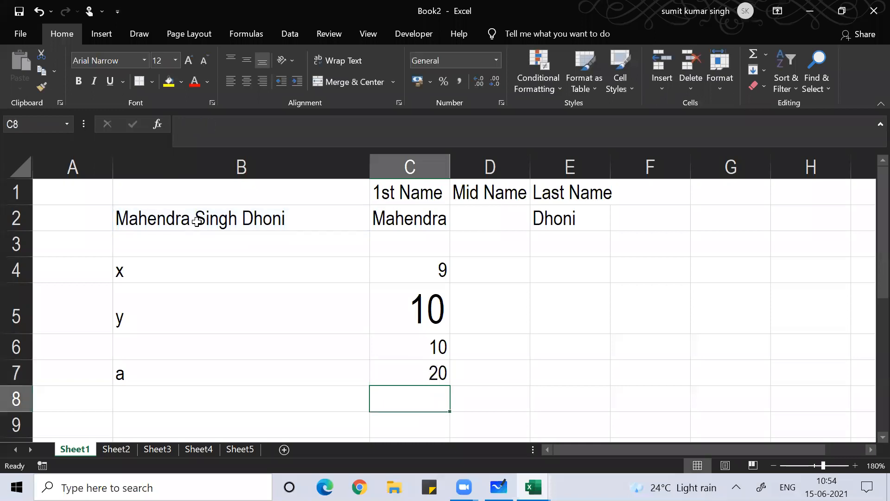
pyautogui.press('Up')
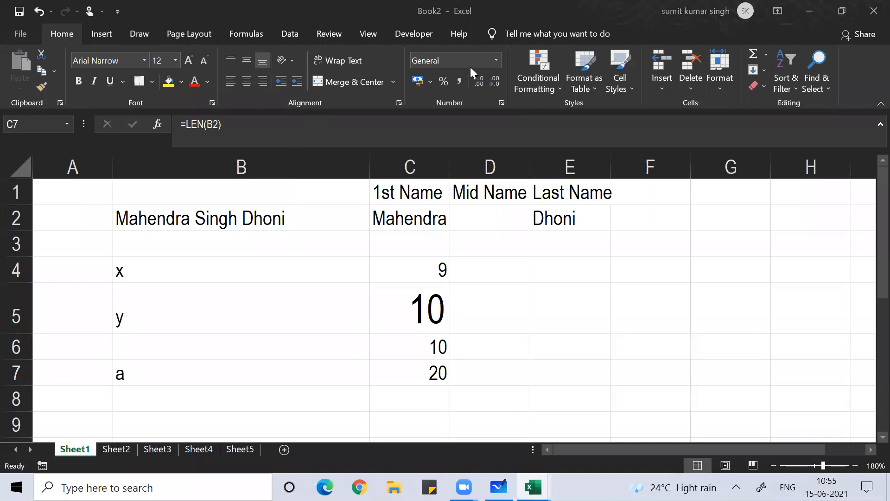
# Enter =RIGHT(B2,5) in C8 to extract the last name Dhoni
pyautogui.click(510, 282)
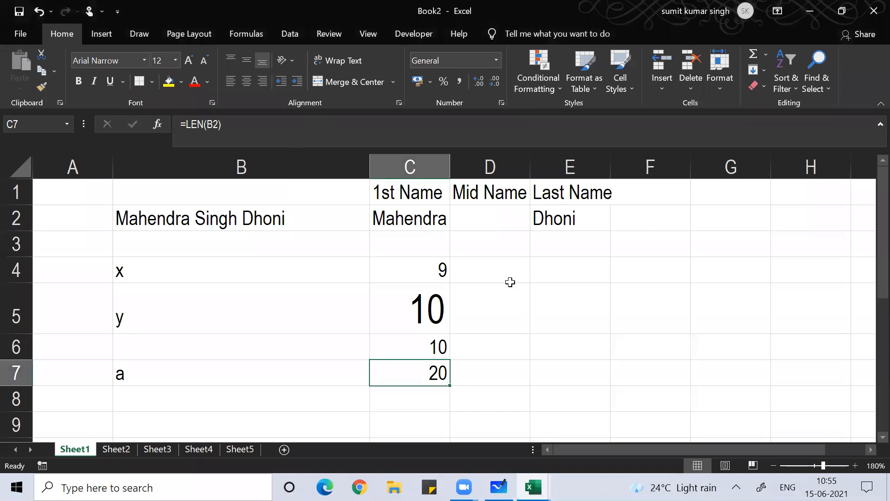
pyautogui.click(510, 282)
pyautogui.press('Down')
pyautogui.press('Down')
pyautogui.press('Down')
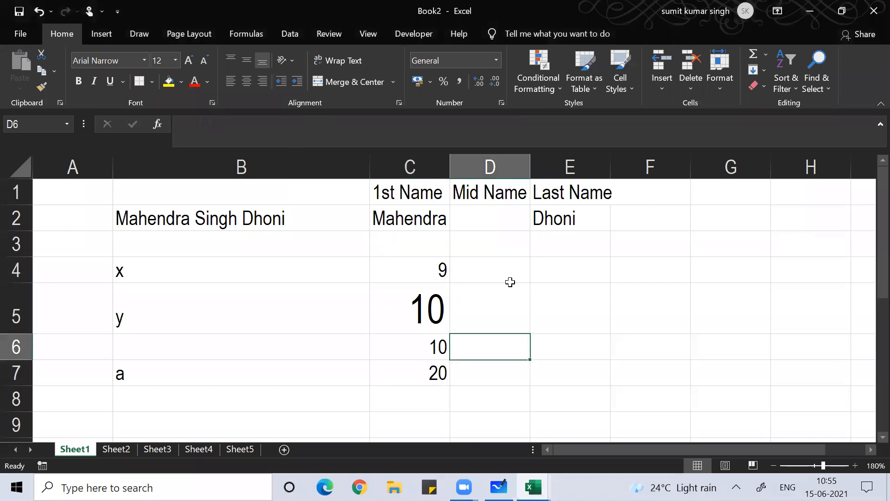
pyautogui.press('Left')
pyautogui.press('Down')
pyautogui.write('=')
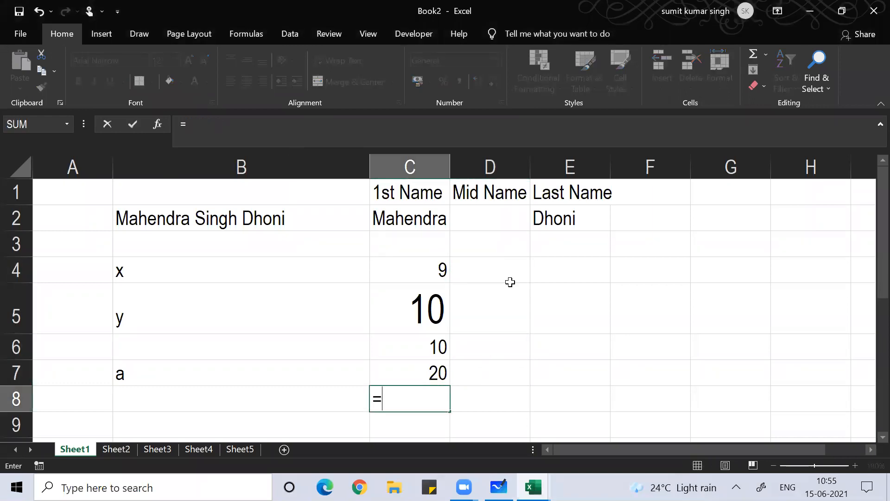
pyautogui.write('righ')
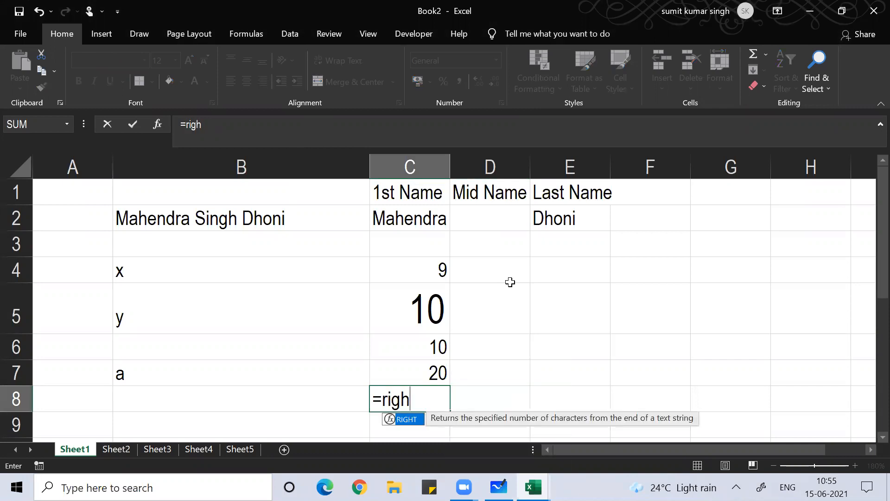
pyautogui.write('t(')
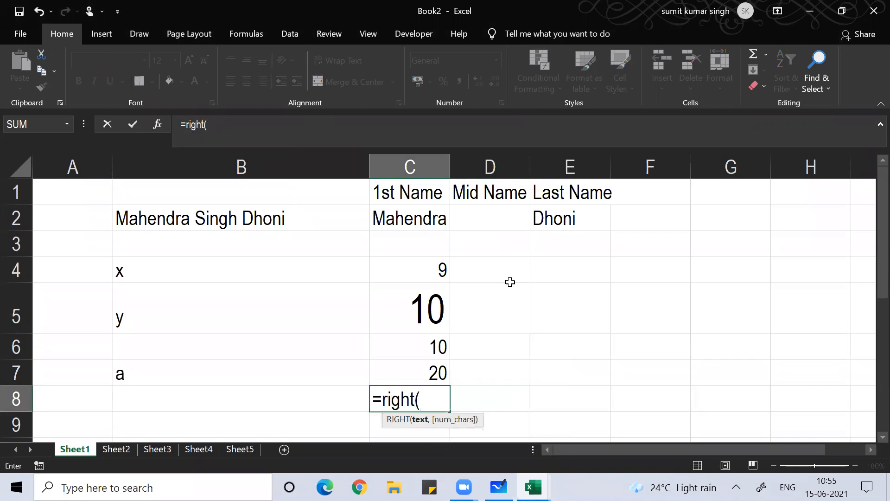
pyautogui.click(240, 210)
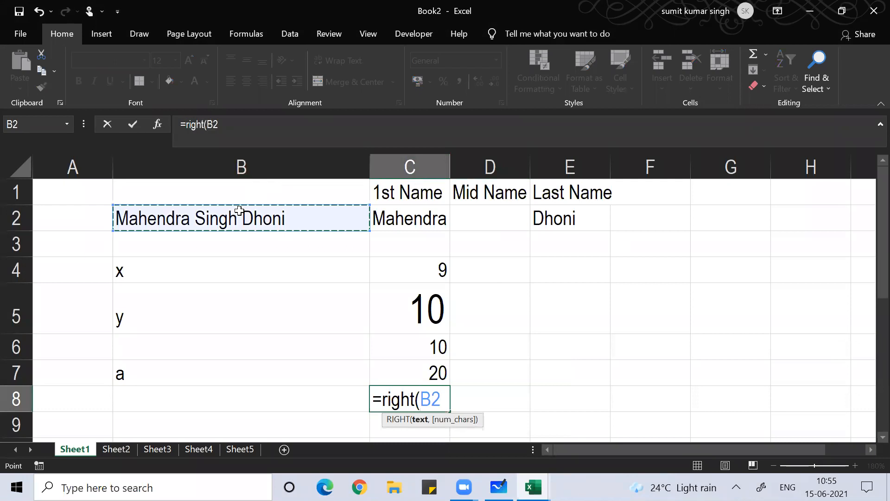
pyautogui.write(',')
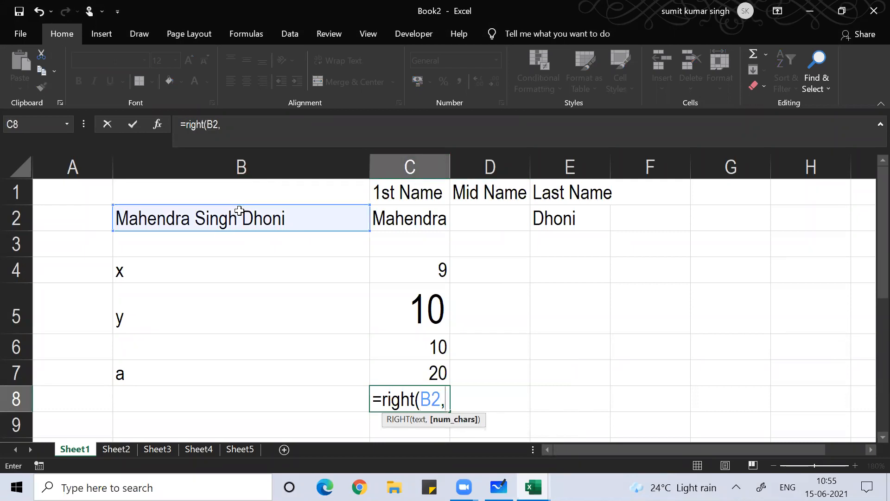
pyautogui.write('5)')
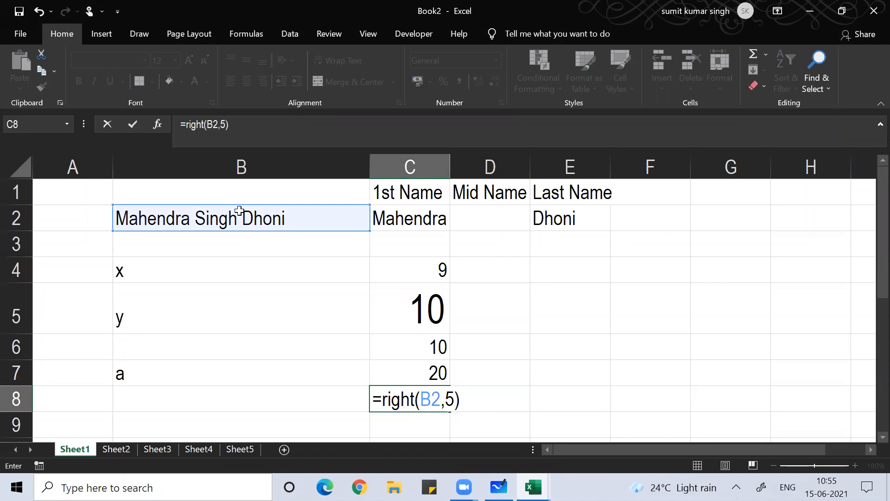
pyautogui.press('Return')
pyautogui.press('Up')
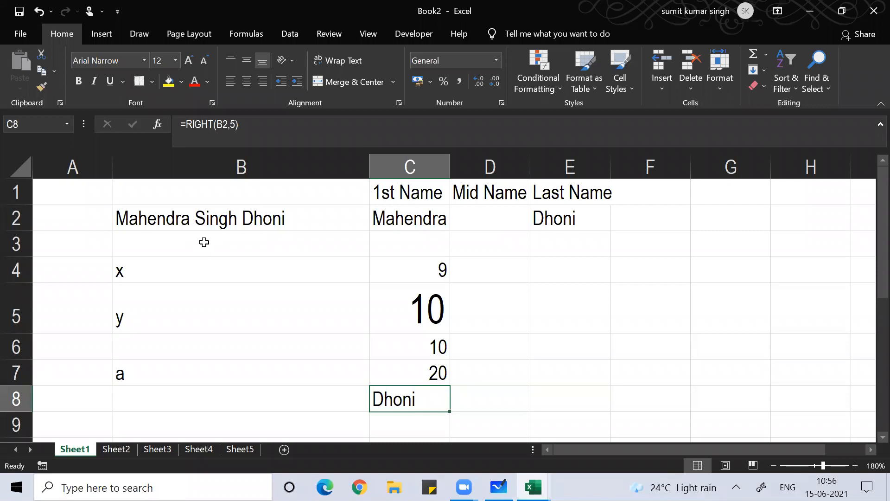
# Handwrite the nested ink formula =find(" ",b2,find(" ",b2)+1)
pyautogui.moveTo(521, 283); pyautogui.dragTo(536, 282)
pyautogui.moveTo(523, 293); pyautogui.dragTo(534, 292)
pyautogui.moveTo(564, 258)
pyautogui.mouseDown()
pyautogui.moveTo(558, 293)
pyautogui.moveTo(562, 277)
pyautogui.mouseUp()
pyautogui.click(566, 270)
pyautogui.moveTo(564, 278)
pyautogui.mouseDown()
pyautogui.moveTo(566, 287)
pyautogui.moveTo(576, 284)
pyautogui.mouseUp()
pyautogui.moveTo(594, 260); pyautogui.dragTo(594, 281)
pyautogui.moveTo(613, 256); pyautogui.dragTo(613, 289)
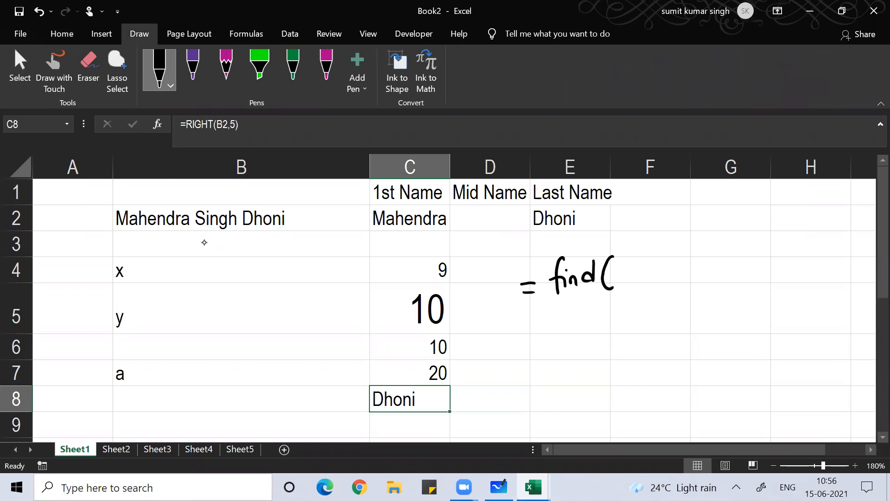
pyautogui.moveTo(623, 259)
pyautogui.mouseDown()
pyautogui.moveTo(620, 270)
pyautogui.moveTo(655, 269)
pyautogui.mouseUp()
pyautogui.moveTo(664, 258); pyautogui.dragTo(671, 290)
pyautogui.moveTo(693, 257)
pyautogui.mouseDown()
pyautogui.moveTo(689, 279)
pyautogui.moveTo(699, 276)
pyautogui.mouseUp()
pyautogui.moveTo(701, 264); pyautogui.dragTo(723, 279)
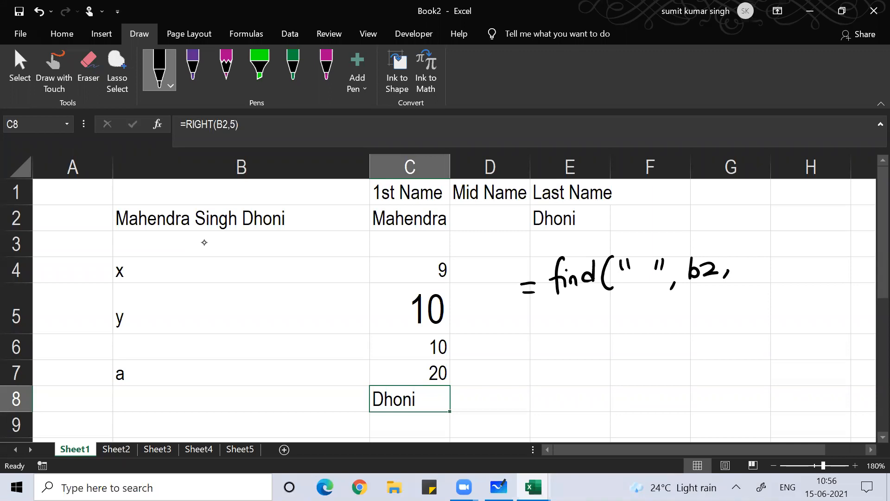
pyautogui.moveTo(747, 245)
pyautogui.mouseDown()
pyautogui.moveTo(741, 273)
pyautogui.moveTo(759, 261)
pyautogui.mouseUp()
pyautogui.moveTo(769, 249)
pyautogui.mouseDown()
pyautogui.moveTo(759, 267)
pyautogui.moveTo(781, 277)
pyautogui.mouseUp()
pyautogui.moveTo(787, 249)
pyautogui.mouseDown()
pyautogui.moveTo(791, 258)
pyautogui.moveTo(818, 259)
pyautogui.mouseUp()
pyautogui.moveTo(822, 270); pyautogui.dragTo(818, 279)
pyautogui.moveTo(835, 255); pyautogui.dragTo(834, 269)
pyautogui.moveTo(841, 258); pyautogui.dragTo(850, 269)
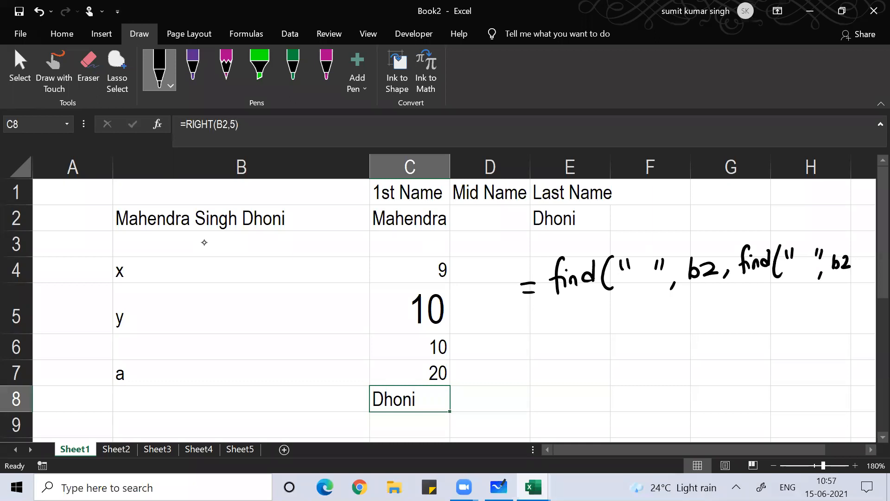
pyautogui.hscroll(1, 204, 242)
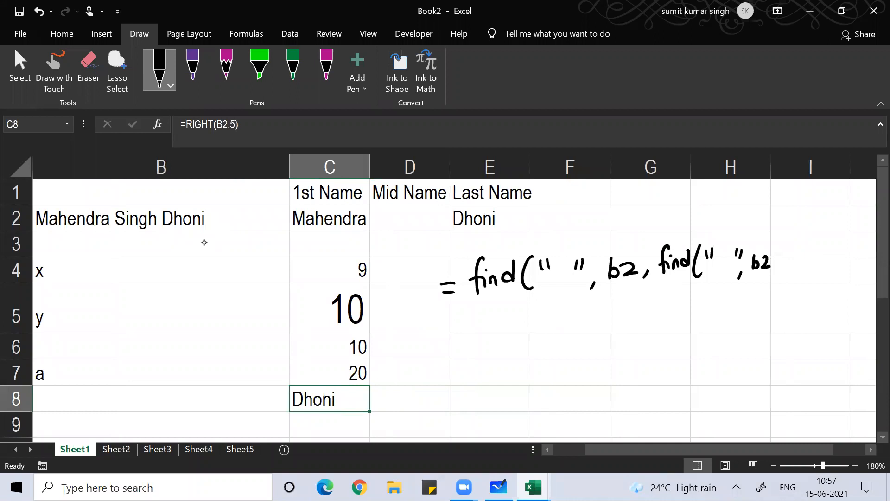
pyautogui.moveTo(774, 243)
pyautogui.mouseDown()
pyautogui.moveTo(771, 281)
pyautogui.moveTo(805, 263)
pyautogui.mouseUp()
pyautogui.moveTo(798, 255)
pyautogui.mouseDown()
pyautogui.moveTo(796, 270)
pyautogui.moveTo(808, 269)
pyautogui.mouseUp()
# Mark the first space in B2 and handwrite =find(" ",b2,10) =
pyautogui.moveTo(110, 205); pyautogui.dragTo(111, 216)
pyautogui.moveTo(113, 222); pyautogui.dragTo(114, 230)
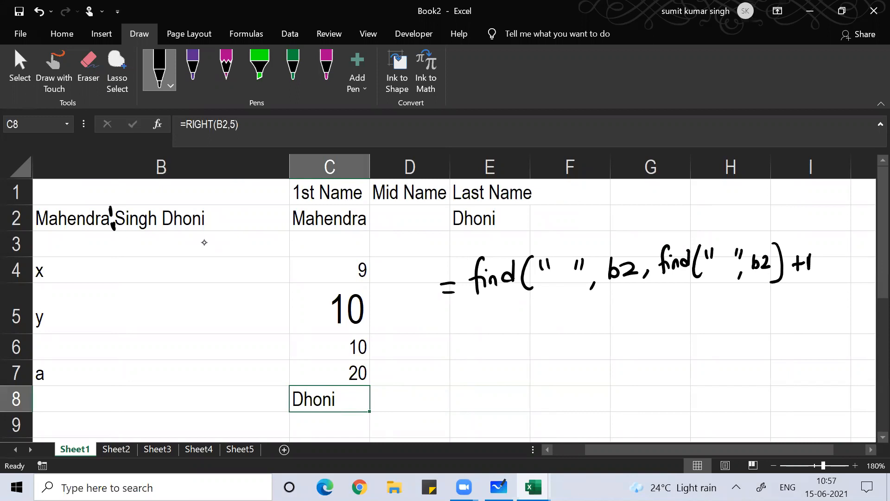
pyautogui.moveTo(113, 198)
pyautogui.mouseDown()
pyautogui.moveTo(120, 235)
pyautogui.moveTo(157, 233)
pyautogui.mouseUp()
pyautogui.moveTo(466, 337); pyautogui.dragTo(477, 337)
pyautogui.moveTo(470, 344); pyautogui.dragTo(480, 344)
pyautogui.moveTo(499, 316); pyautogui.dragTo(491, 347)
pyautogui.moveTo(504, 328); pyautogui.dragTo(517, 335)
pyautogui.moveTo(527, 325); pyautogui.dragTo(553, 340)
pyautogui.moveTo(562, 316); pyautogui.dragTo(571, 323)
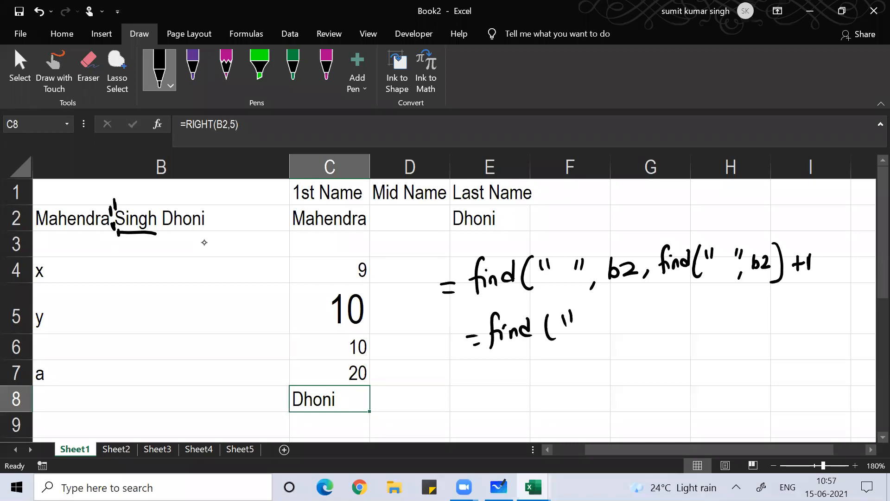
pyautogui.moveTo(599, 313); pyautogui.dragTo(597, 321)
pyautogui.moveTo(605, 313)
pyautogui.mouseDown()
pyautogui.moveTo(604, 336)
pyautogui.moveTo(635, 319)
pyautogui.moveTo(653, 323)
pyautogui.mouseUp()
pyautogui.moveTo(660, 318); pyautogui.dragTo(658, 327)
pyautogui.moveTo(678, 309); pyautogui.dragTo(679, 320)
pyautogui.moveTo(690, 307); pyautogui.dragTo(689, 334)
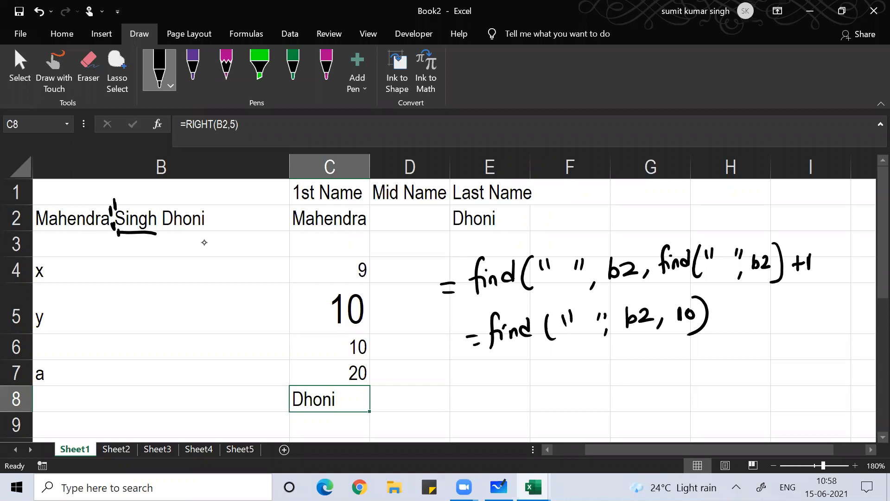
pyautogui.moveTo(730, 307); pyautogui.dragTo(740, 308)
pyautogui.moveTo(728, 314); pyautogui.dragTo(743, 314)
# Tick off Mahendra's character positions and write the result 15, double-underlined
pyautogui.moveTo(41, 202)
pyautogui.mouseDown()
pyautogui.moveTo(42, 211)
pyautogui.moveTo(98, 214)
pyautogui.moveTo(120, 228)
pyautogui.moveTo(160, 228)
pyautogui.mouseUp()
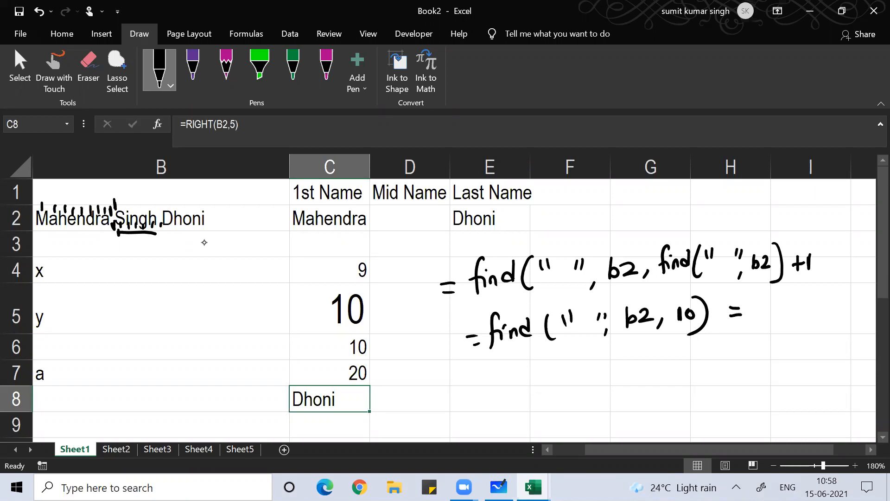
pyautogui.moveTo(765, 300)
pyautogui.mouseDown()
pyautogui.moveTo(764, 319)
pyautogui.moveTo(783, 301)
pyautogui.mouseUp()
pyautogui.moveTo(779, 300); pyautogui.dragTo(784, 319)
pyautogui.moveTo(761, 336); pyautogui.dragTo(794, 330)
pyautogui.moveTo(767, 342); pyautogui.dragTo(795, 338)
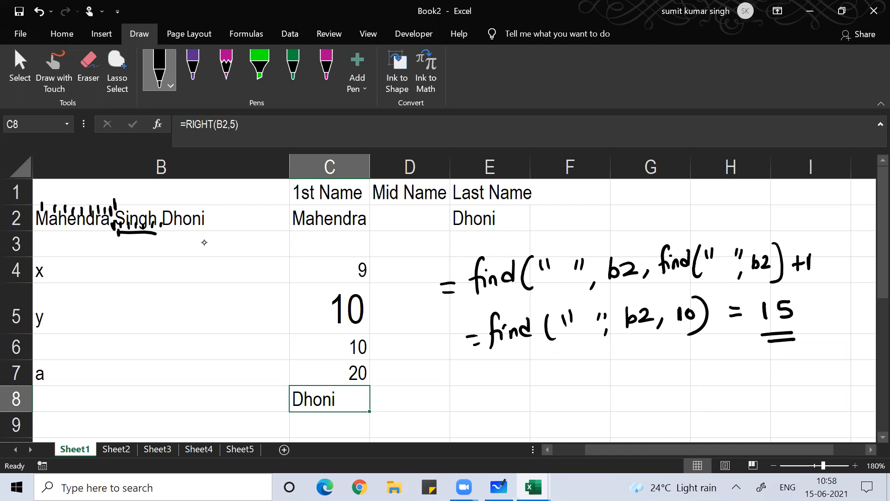
# Start handwriting a "= right(" note near row 8
pyautogui.moveTo(451, 398); pyautogui.dragTo(458, 406)
pyautogui.moveTo(474, 397)
pyautogui.mouseDown()
pyautogui.moveTo(495, 402)
pyautogui.moveTo(499, 414)
pyautogui.mouseUp()
pyautogui.click(494, 385)
pyautogui.moveTo(518, 381); pyautogui.dragTo(539, 400)
# Handwrite the first part of the formula, right(b2,len(b2)-find(" ",b2, in ink across row 8
pyautogui.moveTo(531, 390); pyautogui.dragTo(568, 408)
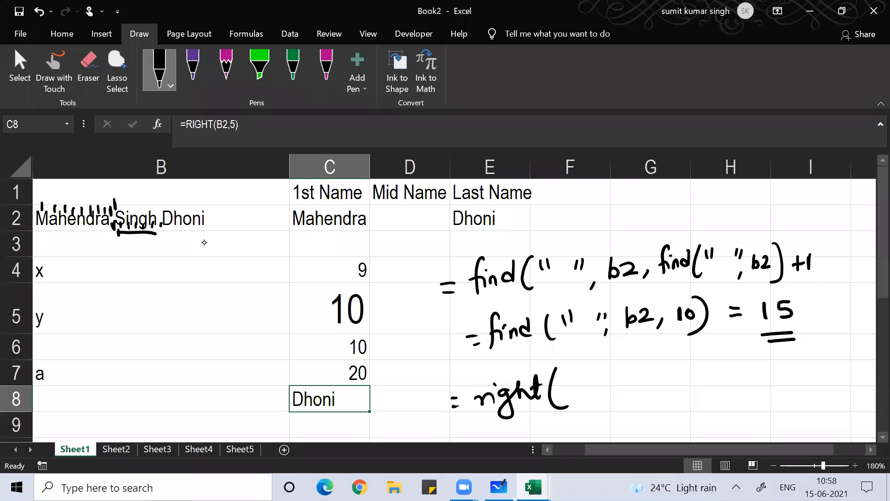
pyautogui.moveTo(562, 385); pyautogui.dragTo(565, 407)
pyautogui.moveTo(578, 392); pyautogui.dragTo(592, 404)
pyautogui.moveTo(598, 394); pyautogui.dragTo(597, 403)
pyautogui.moveTo(614, 370); pyautogui.dragTo(614, 392)
pyautogui.moveTo(618, 383)
pyautogui.mouseDown()
pyautogui.moveTo(630, 378)
pyautogui.moveTo(634, 390)
pyautogui.moveTo(643, 389)
pyautogui.mouseUp()
pyautogui.moveTo(662, 367)
pyautogui.mouseDown()
pyautogui.moveTo(654, 395)
pyautogui.moveTo(672, 385)
pyautogui.moveTo(686, 387)
pyautogui.moveTo(682, 395)
pyautogui.moveTo(709, 377)
pyautogui.moveTo(727, 387)
pyautogui.mouseUp()
pyautogui.moveTo(733, 353); pyautogui.dragTo(724, 382)
pyautogui.moveTo(719, 373); pyautogui.dragTo(749, 380)
pyautogui.moveTo(751, 374)
pyautogui.mouseDown()
pyautogui.moveTo(756, 360)
pyautogui.moveTo(757, 382)
pyautogui.mouseUp()
pyautogui.moveTo(777, 354)
pyautogui.mouseDown()
pyautogui.moveTo(772, 384)
pyautogui.moveTo(784, 371)
pyautogui.mouseUp()
pyautogui.moveTo(790, 358)
pyautogui.mouseDown()
pyautogui.moveTo(791, 369)
pyautogui.moveTo(816, 371)
pyautogui.mouseUp()
pyautogui.moveTo(815, 382)
pyautogui.mouseDown()
pyautogui.moveTo(812, 389)
pyautogui.moveTo(827, 377)
pyautogui.mouseUp()
pyautogui.moveTo(826, 373); pyautogui.dragTo(844, 382)
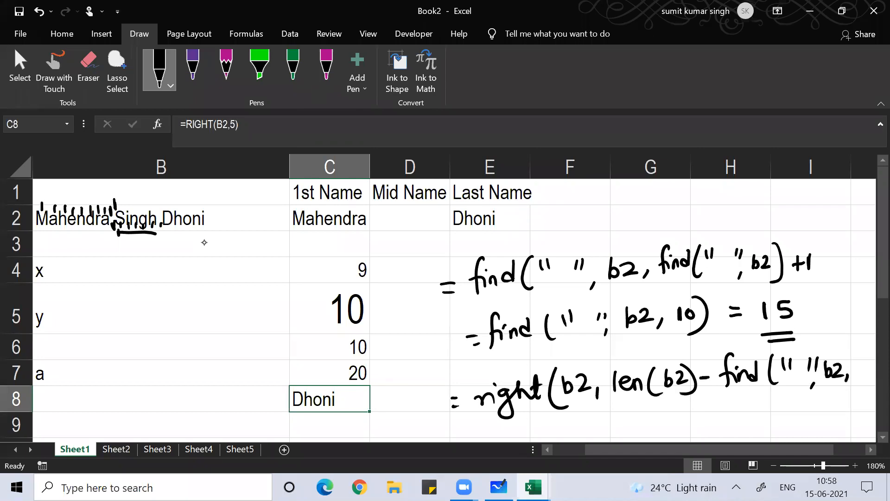
# Finish the ink formula with the nested find(" ",b2)+1 and the closing brackets
pyautogui.hscroll(2, 204, 242)
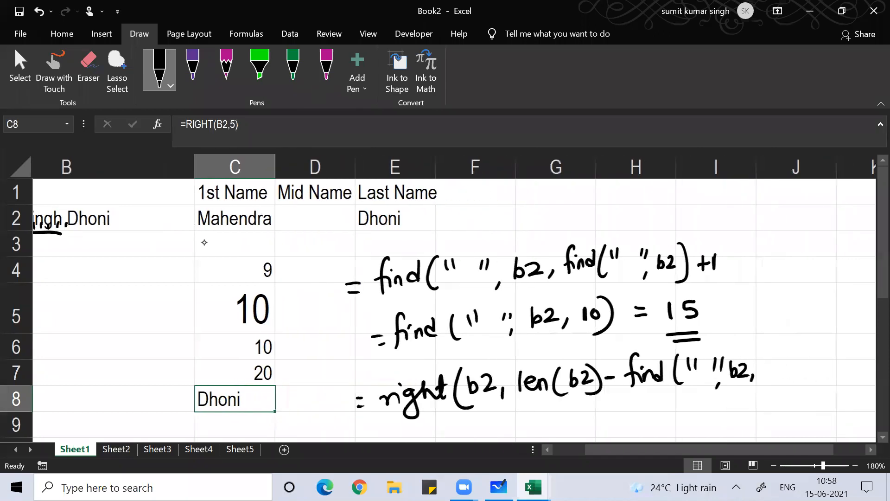
pyautogui.hscroll(-2, 204, 241)
pyautogui.hscroll(1, 204, 242)
pyautogui.hscroll(5, 204, 242)
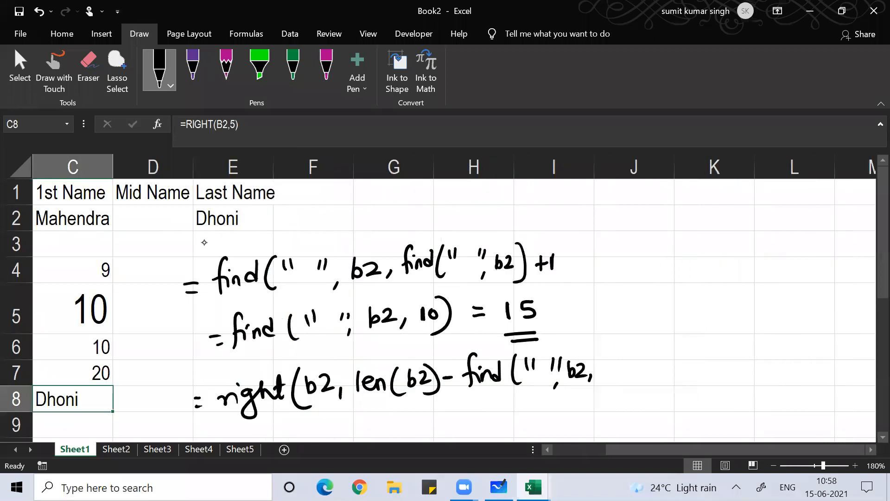
pyautogui.moveTo(614, 344); pyautogui.dragTo(606, 375)
pyautogui.moveTo(604, 366); pyautogui.dragTo(674, 373)
pyautogui.moveTo(683, 351)
pyautogui.mouseDown()
pyautogui.moveTo(685, 362)
pyautogui.moveTo(716, 361)
pyautogui.mouseUp()
pyautogui.moveTo(724, 348)
pyautogui.mouseDown()
pyautogui.moveTo(727, 377)
pyautogui.moveTo(753, 366)
pyautogui.mouseUp()
pyautogui.moveTo(758, 353)
pyautogui.mouseDown()
pyautogui.moveTo(767, 351)
pyautogui.moveTo(773, 378)
pyautogui.mouseUp()
pyautogui.moveTo(793, 357)
pyautogui.mouseDown()
pyautogui.moveTo(802, 355)
pyautogui.moveTo(801, 369)
pyautogui.moveTo(817, 365)
pyautogui.mouseUp()
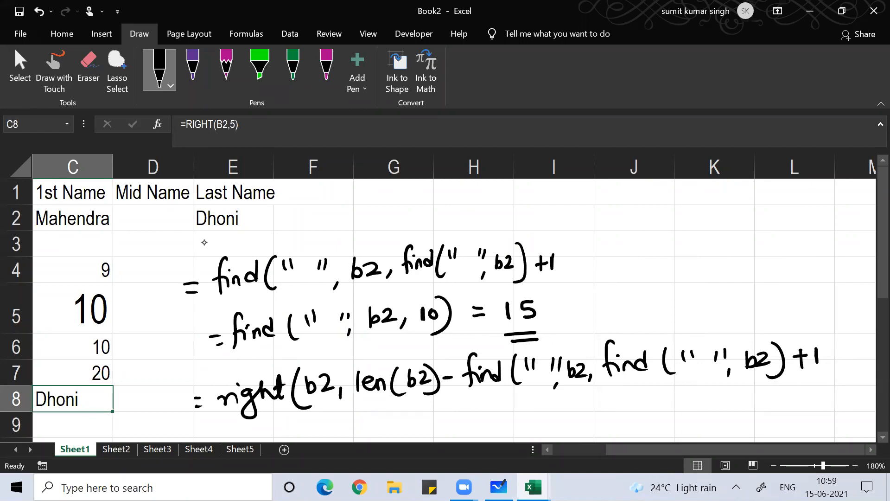
pyautogui.moveTo(820, 333)
pyautogui.mouseDown()
pyautogui.moveTo(829, 353)
pyautogui.moveTo(810, 381)
pyautogui.mouseUp()
pyautogui.moveTo(833, 333); pyautogui.dragTo(831, 382)
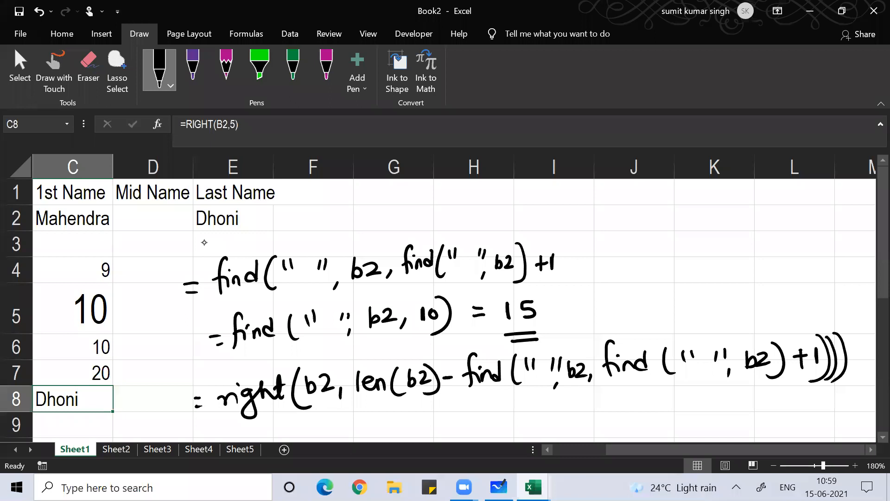
pyautogui.click(252, 17)
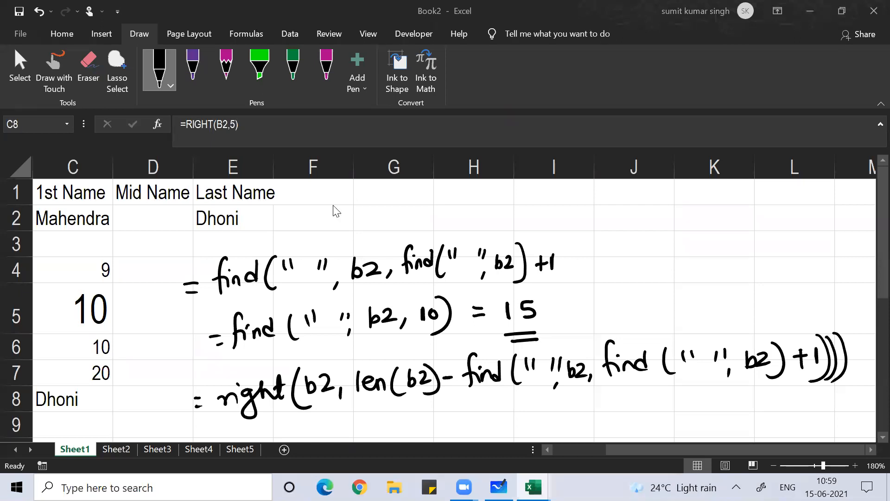
pyautogui.click(242, 218)
pyautogui.click(242, 218)
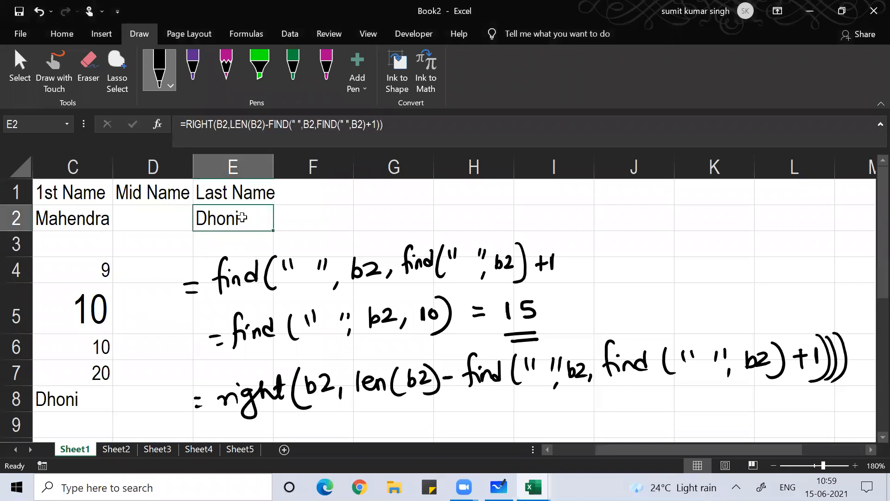
pyautogui.press('F2')
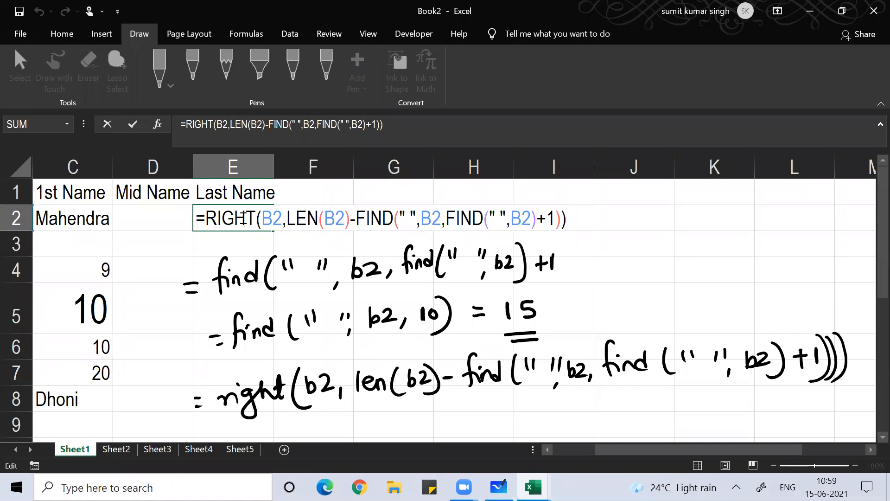
pyautogui.press('Return')
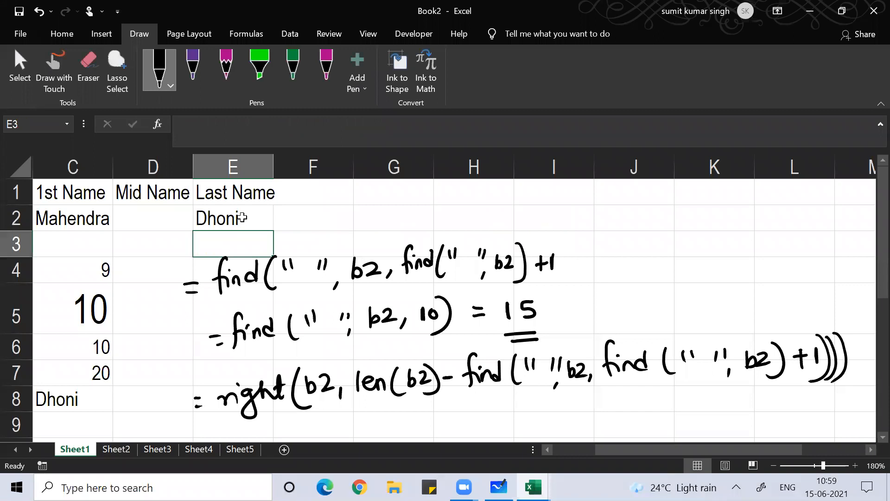
# Erase the handwritten right and find formulas with the Eraser, including stray marks near columns E and F
pyautogui.click(84, 69)
pyautogui.moveTo(295, 398)
pyautogui.mouseDown()
pyautogui.moveTo(395, 388)
pyautogui.moveTo(246, 398)
pyautogui.mouseUp()
pyautogui.moveTo(424, 378); pyautogui.dragTo(843, 357)
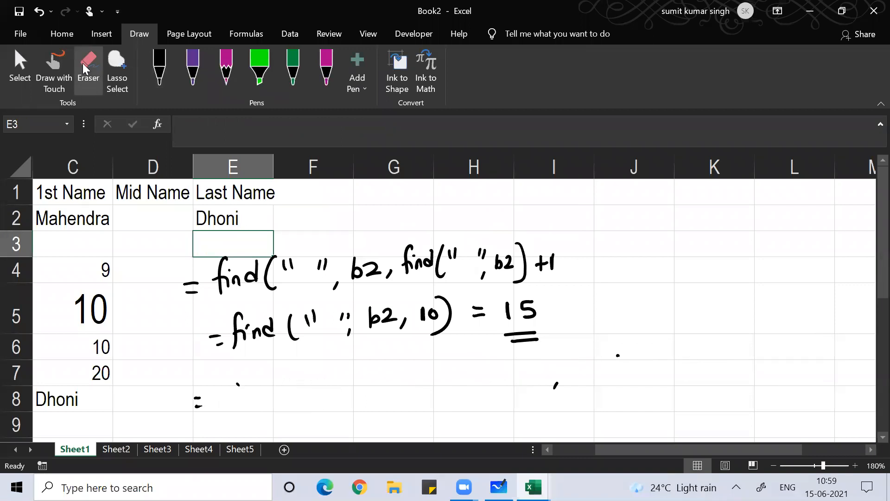
pyautogui.moveTo(555, 385)
pyautogui.mouseDown()
pyautogui.moveTo(383, 316)
pyautogui.moveTo(547, 264)
pyautogui.moveTo(525, 339)
pyautogui.mouseUp()
pyautogui.moveTo(423, 314)
pyautogui.mouseDown()
pyautogui.moveTo(239, 330)
pyautogui.moveTo(320, 264)
pyautogui.moveTo(213, 274)
pyautogui.moveTo(216, 336)
pyautogui.moveTo(198, 398)
pyautogui.mouseUp()
pyautogui.moveTo(341, 316); pyautogui.dragTo(349, 316)
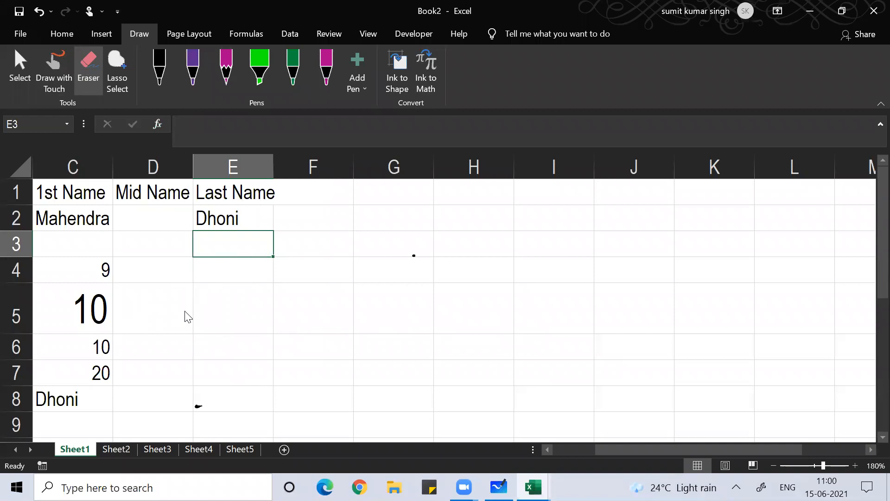
# Select the scratch values in C4:C8 and delete them
pyautogui.press('Left')
pyautogui.press('Left')
pyautogui.press('Left')
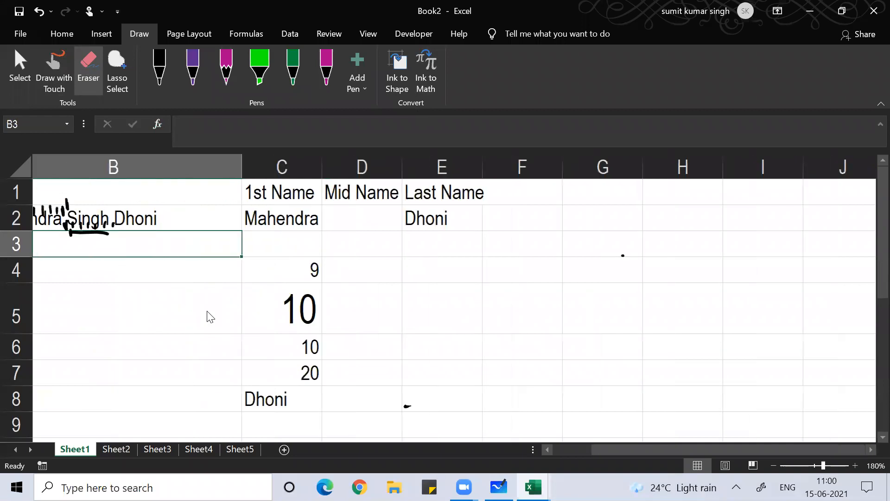
pyautogui.press('Right')
pyautogui.press('Down')
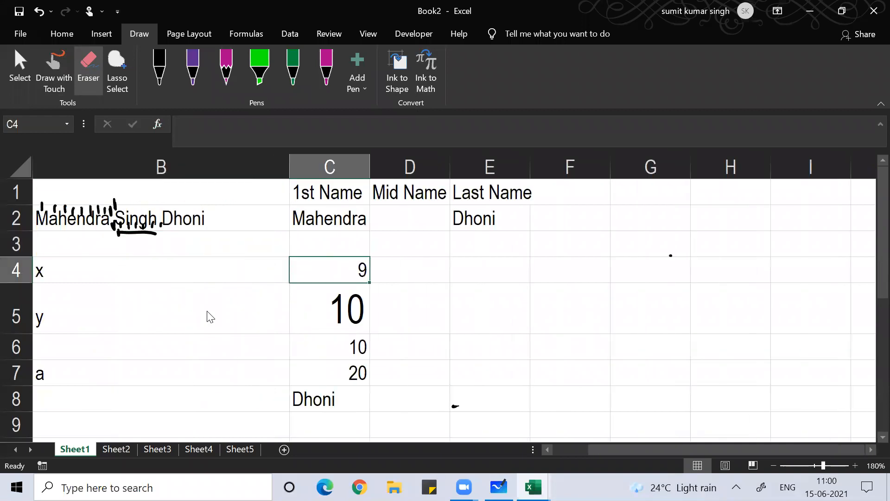
pyautogui.hotkey('shift', 'Down')
pyautogui.hotkey('shift', 'Down')
pyautogui.hotkey('shift', 'Down')
pyautogui.hotkey('shift', 'Down')
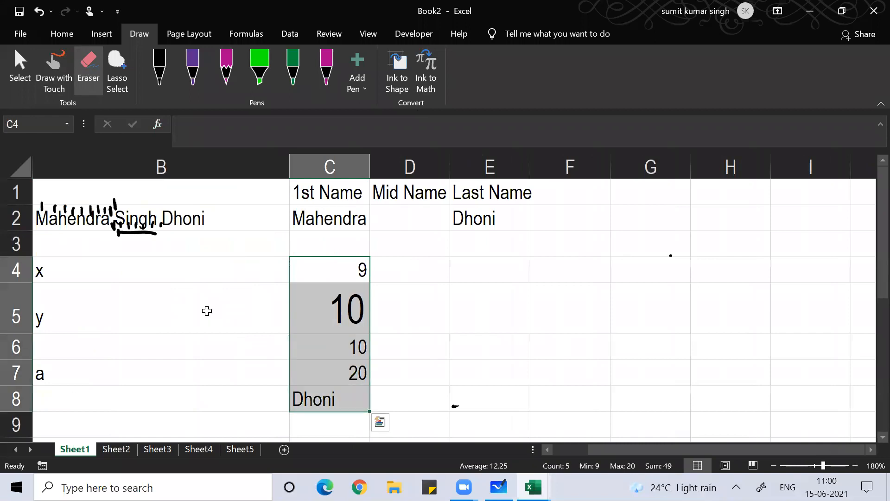
pyautogui.press('Escape')
pyautogui.press('Delete')
# Widen the Mid Name column D and select cell D2
pyautogui.click(94, 217)
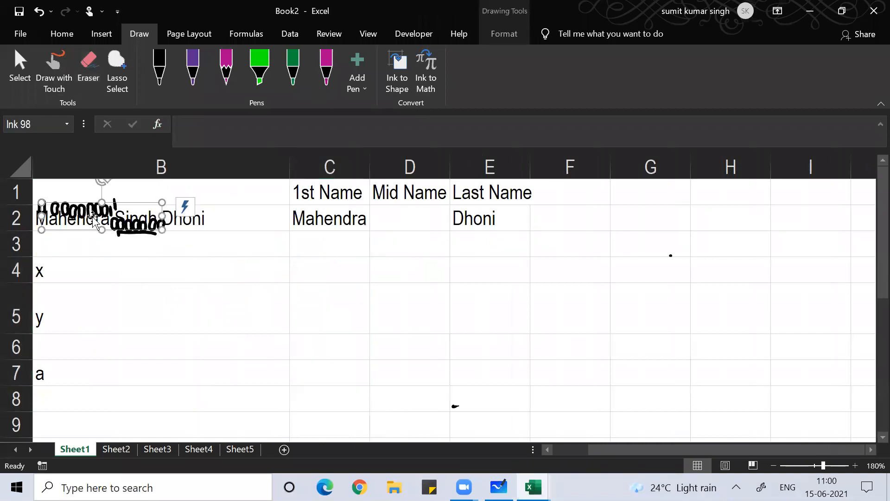
pyautogui.press('Escape')
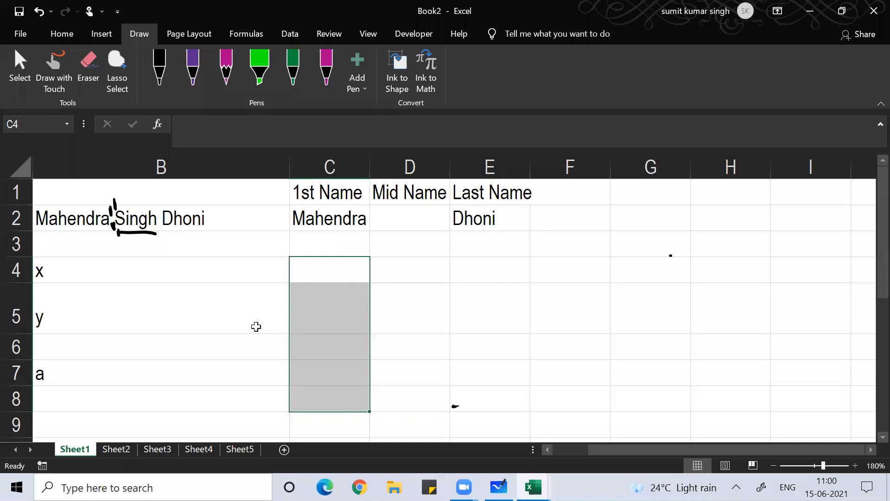
pyautogui.moveTo(451, 166); pyautogui.dragTo(565, 170)
pyautogui.click(472, 212)
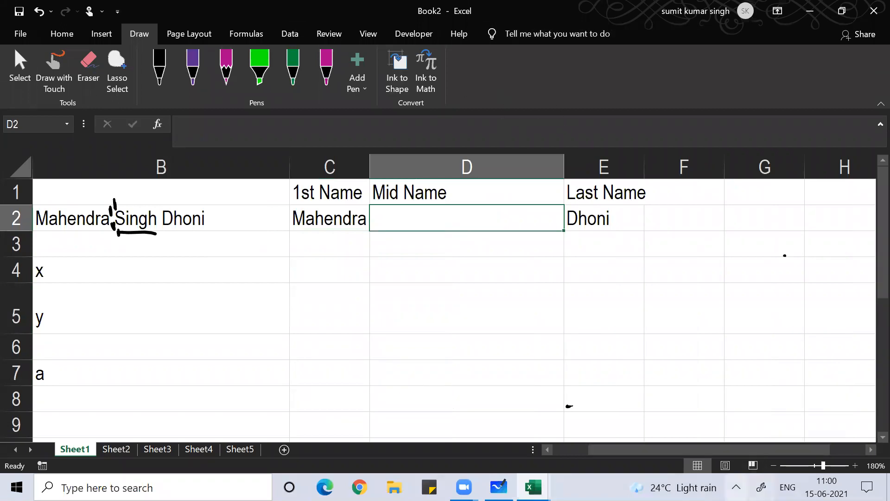
pyautogui.click(736, 486)
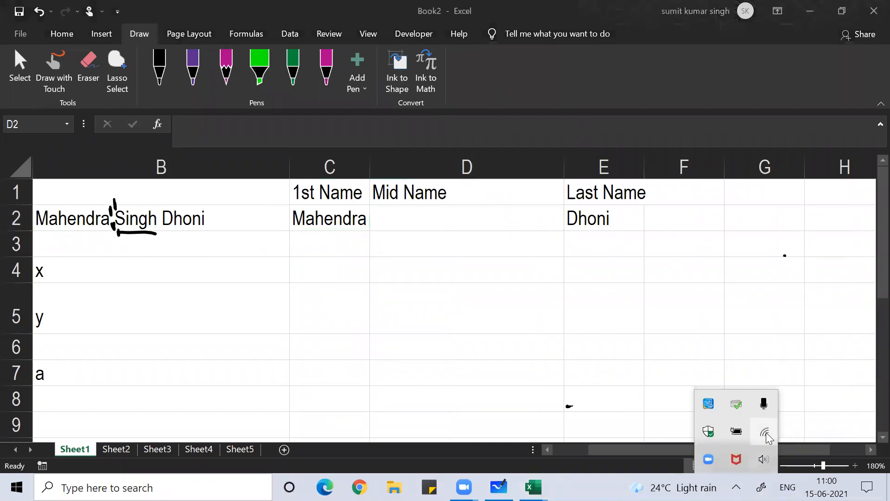
# Choose another secured Wi-Fi network from the tray list, connect to it, and dismiss the flyout
pyautogui.click(765, 434)
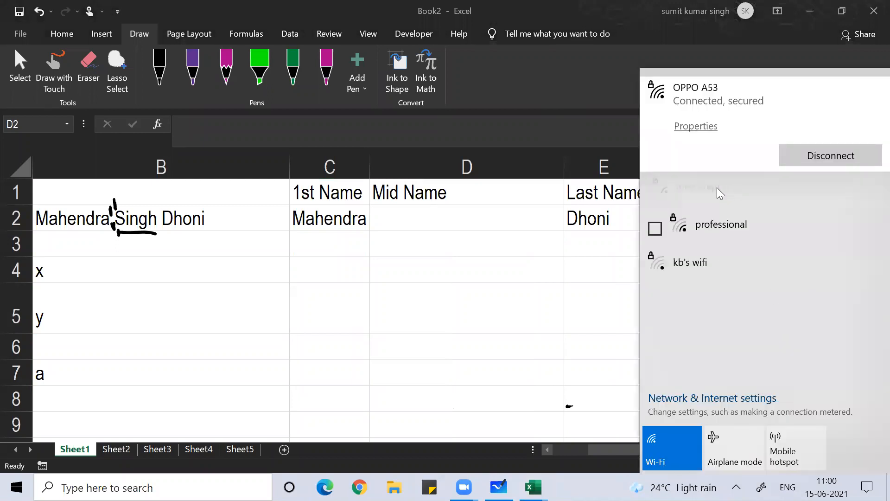
pyautogui.click(715, 188)
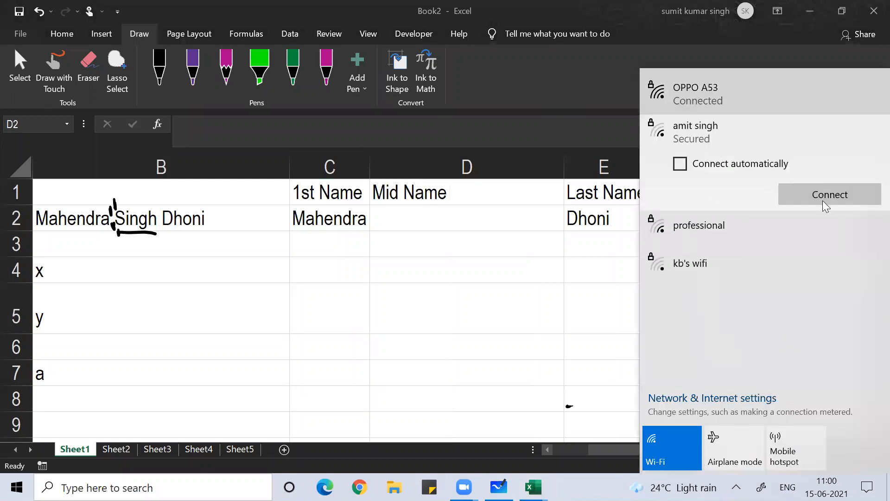
pyautogui.click(822, 201)
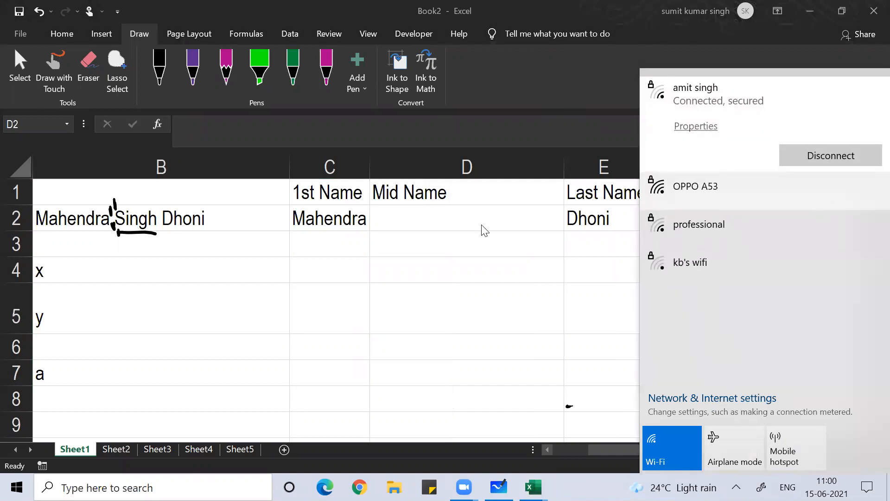
pyautogui.click(332, 83)
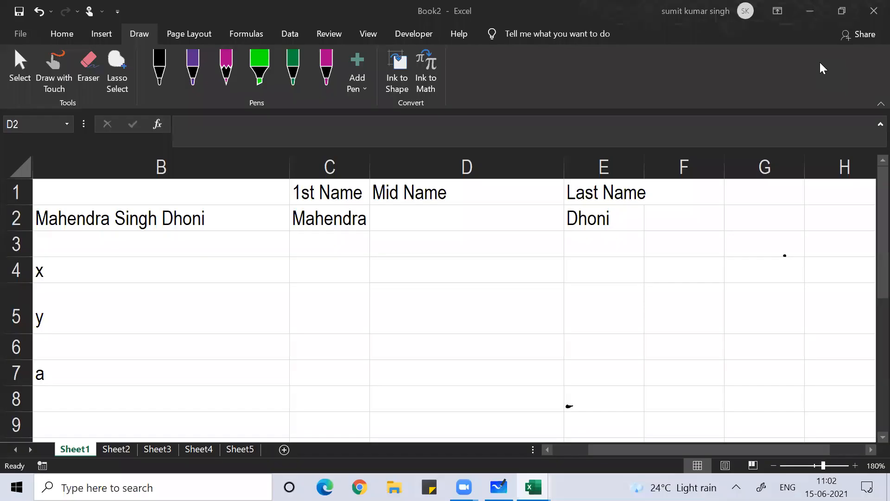
# In D2, type =mid(B2,find(" ",b2)+1, so extraction starts just after the first space
pyautogui.click(451, 226)
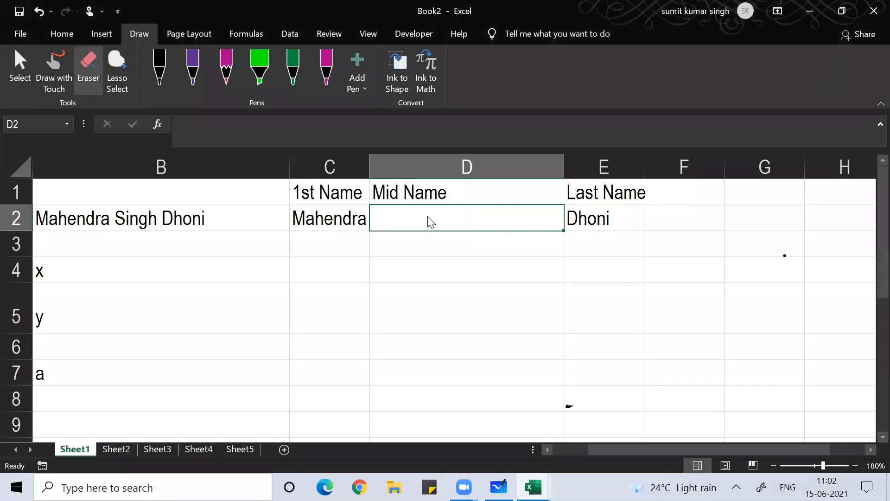
pyautogui.write('=')
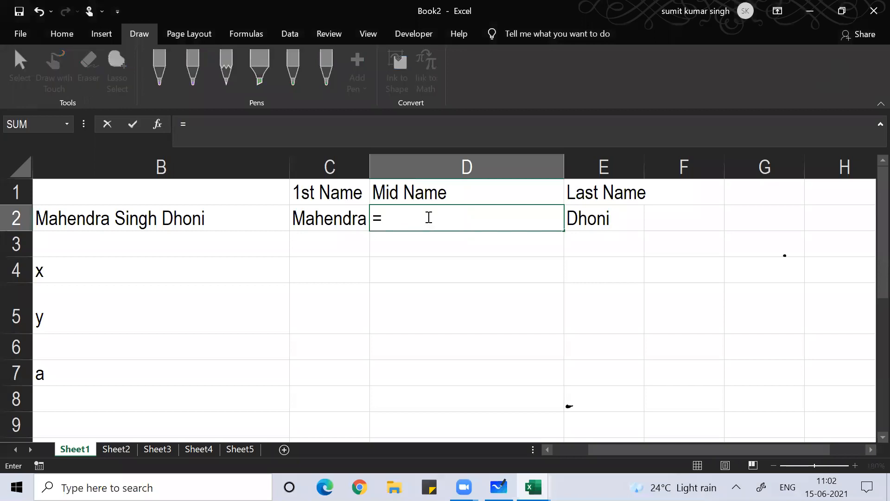
pyautogui.write('mid(')
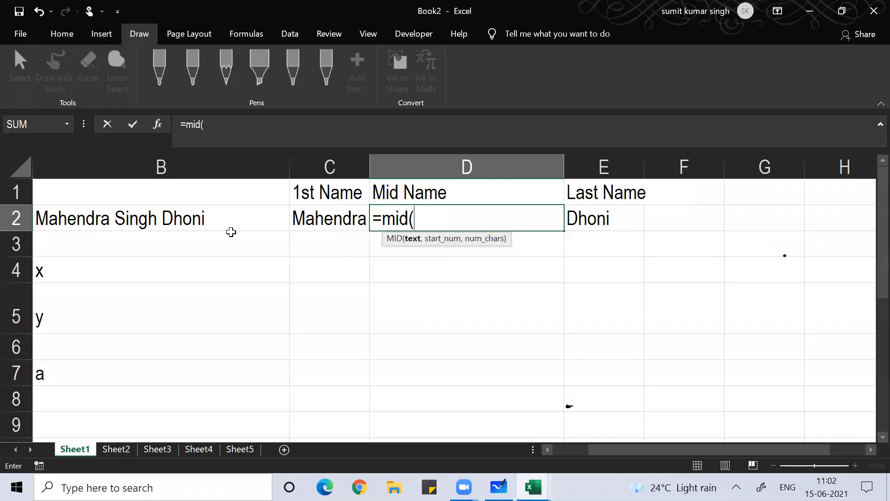
pyautogui.click(188, 221)
pyautogui.write(',')
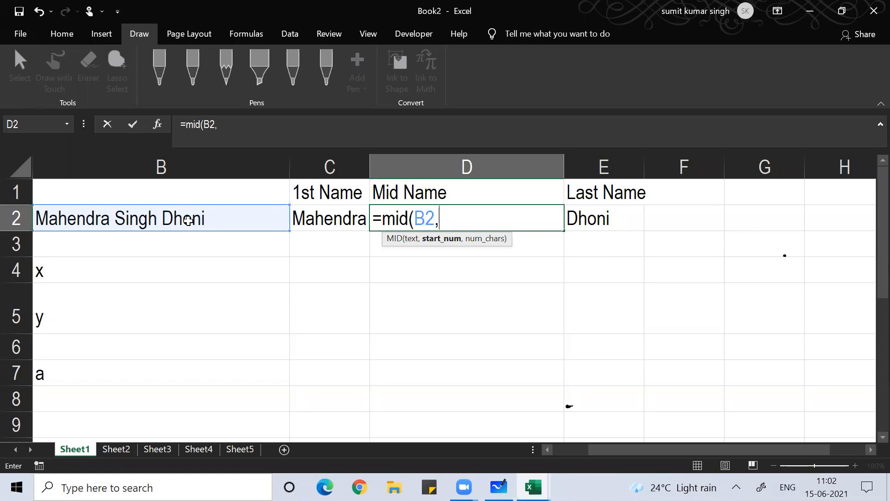
pyautogui.write('f')
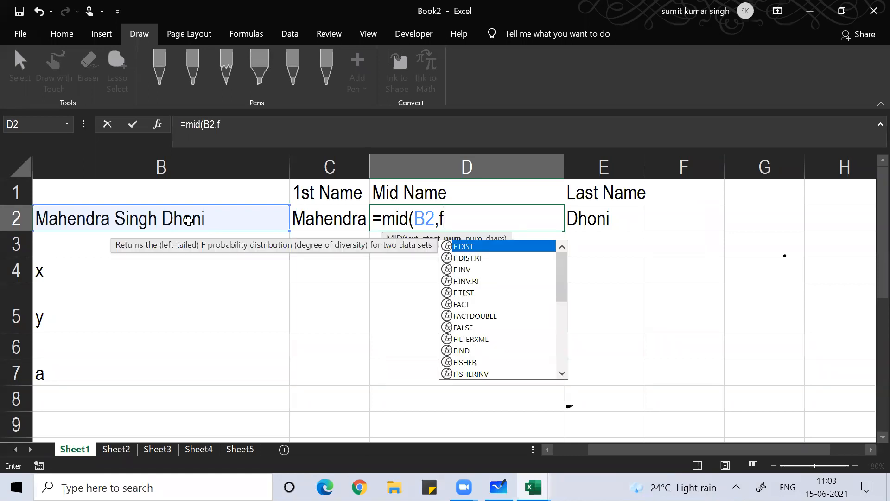
pyautogui.write('ind(" "')
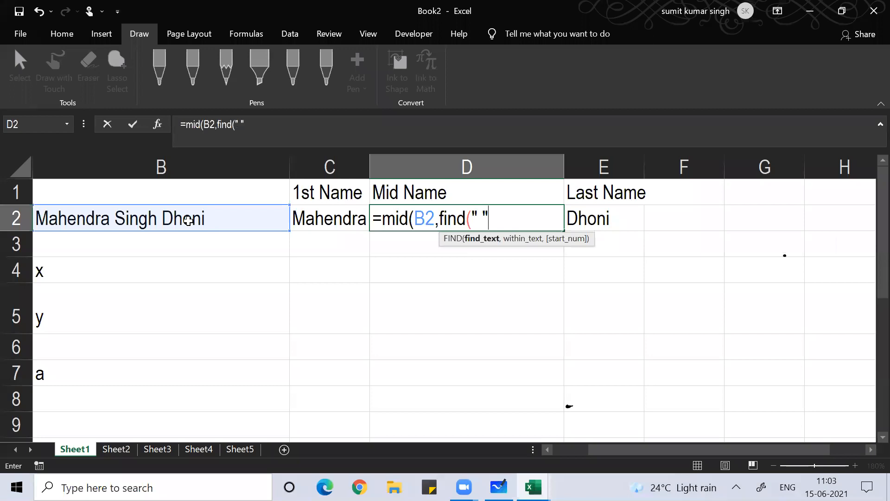
pyautogui.write(',b2)')
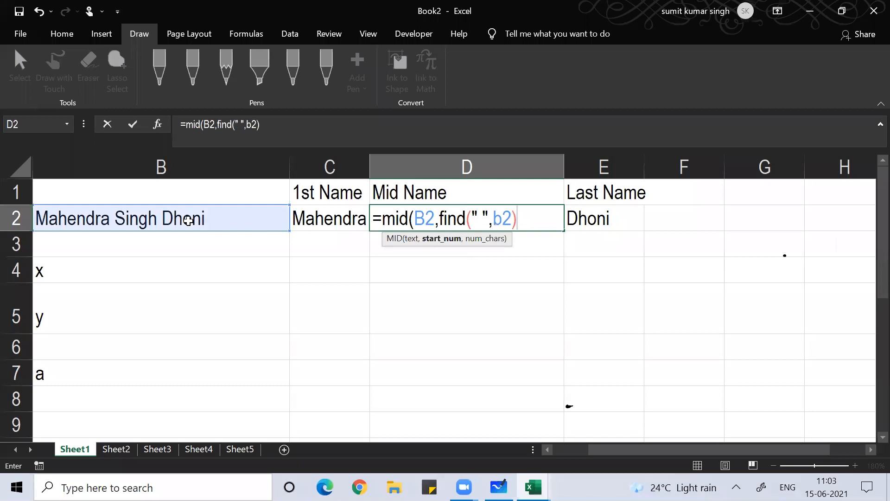
pyautogui.write('+1')
pyautogui.write(',')
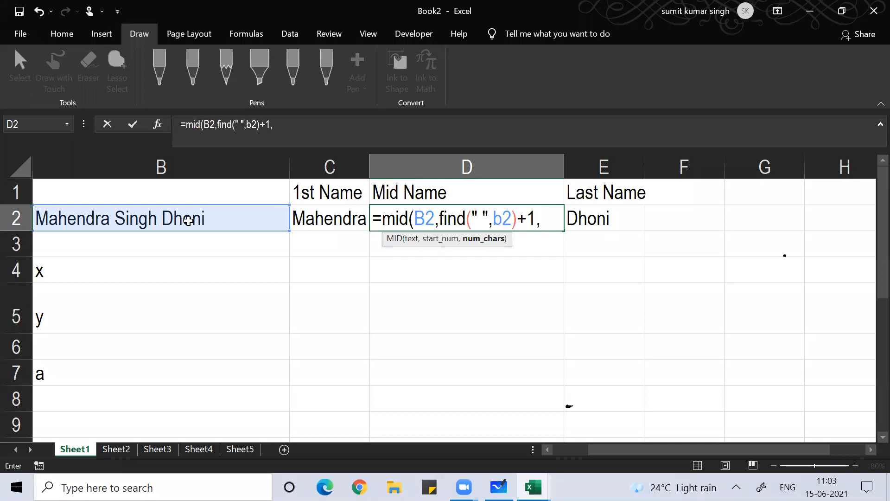
# Add the second-space position find(" ",b2,find(" ",b2)+1) as the MID length argument in D2
pyautogui.write('find')
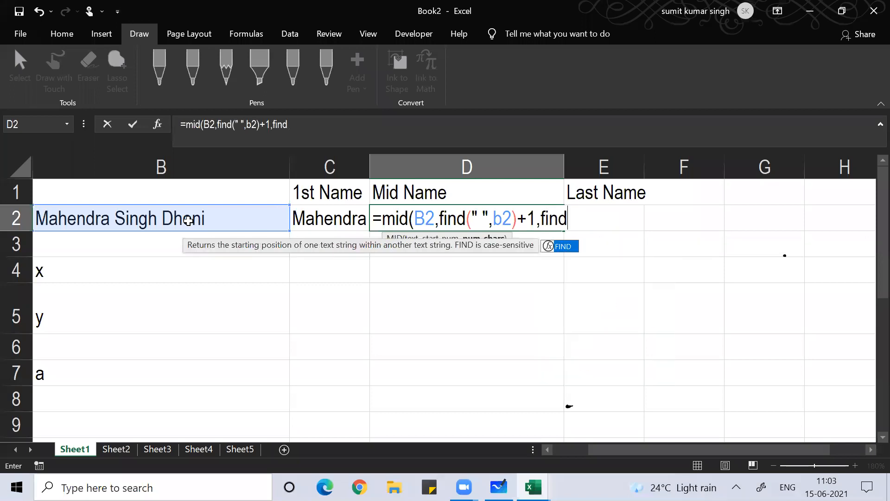
pyautogui.write('(')
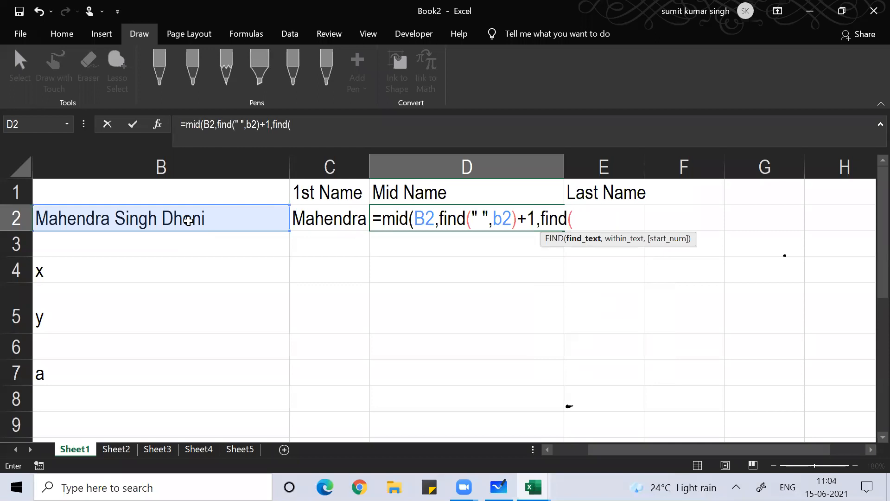
pyautogui.write('" ",b2')
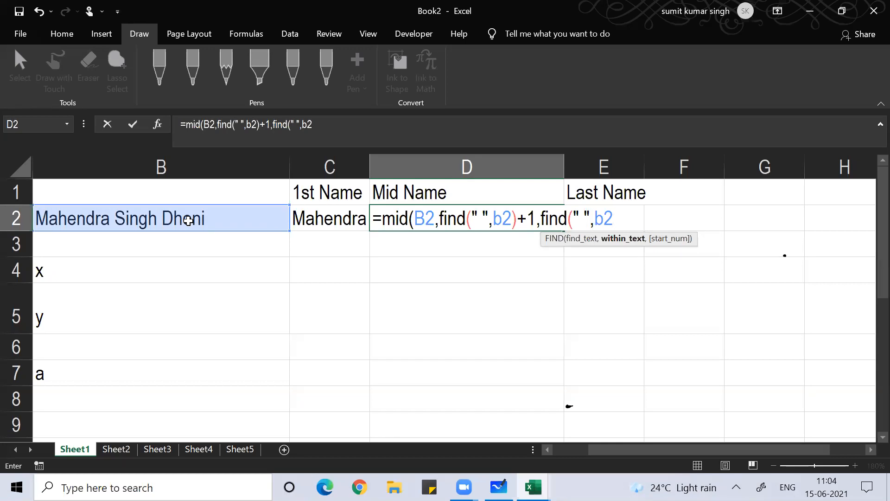
pyautogui.write(',')
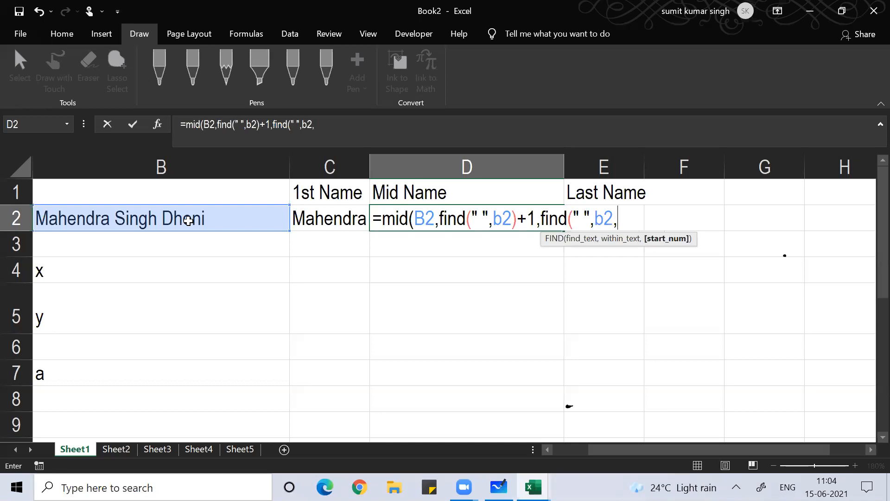
pyautogui.write('find')
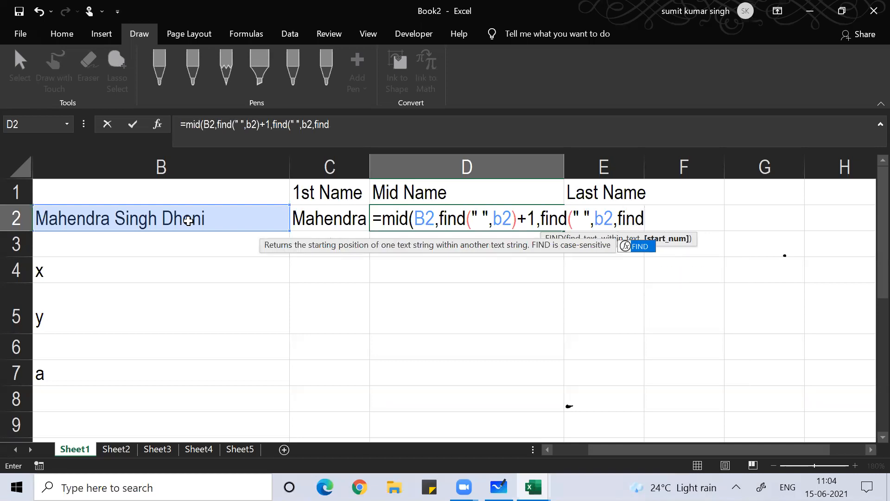
pyautogui.write('(" "')
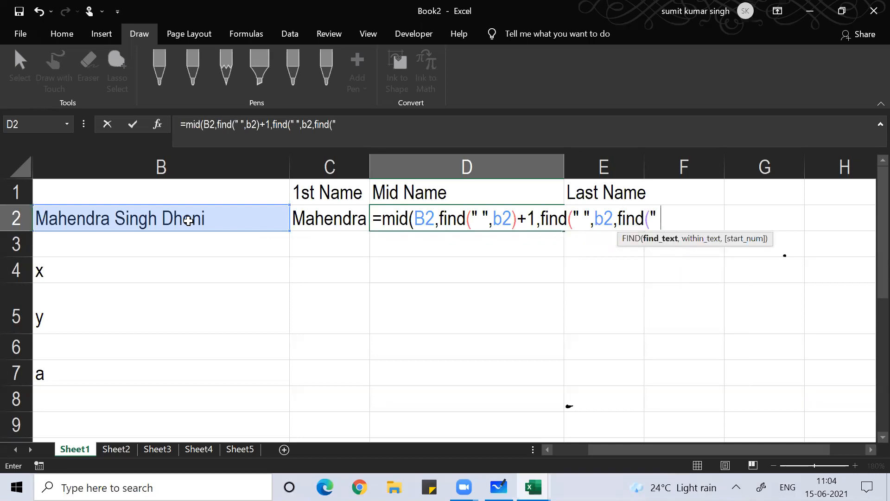
pyautogui.write(',b2')
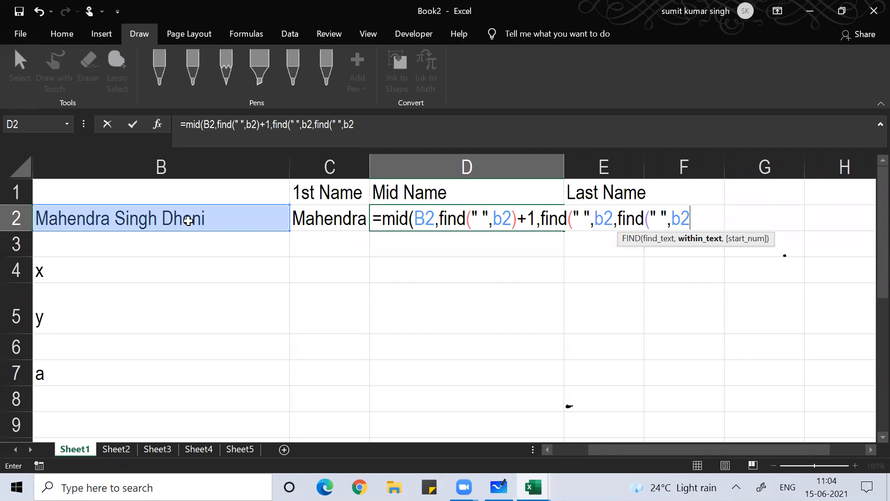
pyautogui.write(')')
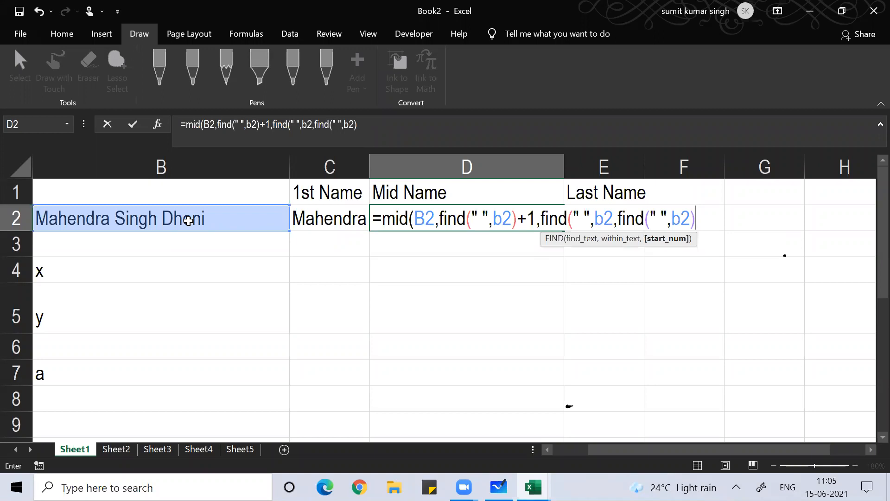
pyautogui.write('+1)')
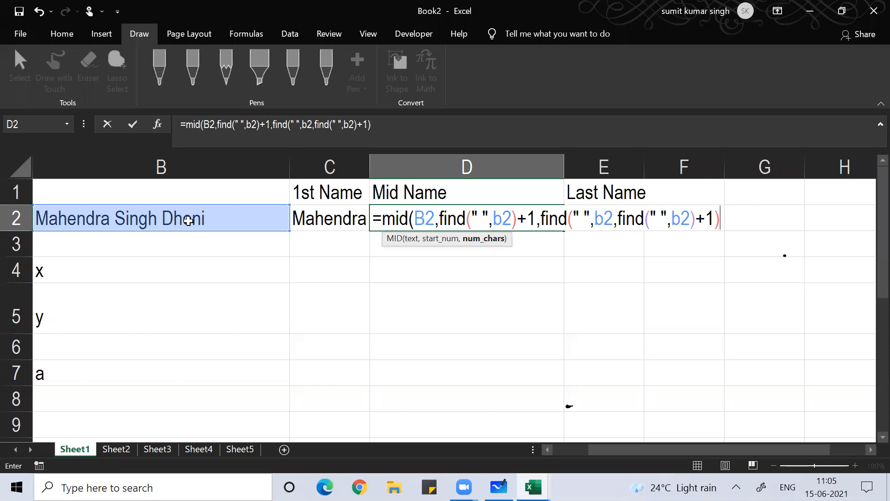
# Fix the 'finf' typo, append -find(" ",b2)-1), and enter the formula so D2 returns Singh
pyautogui.write('finf')
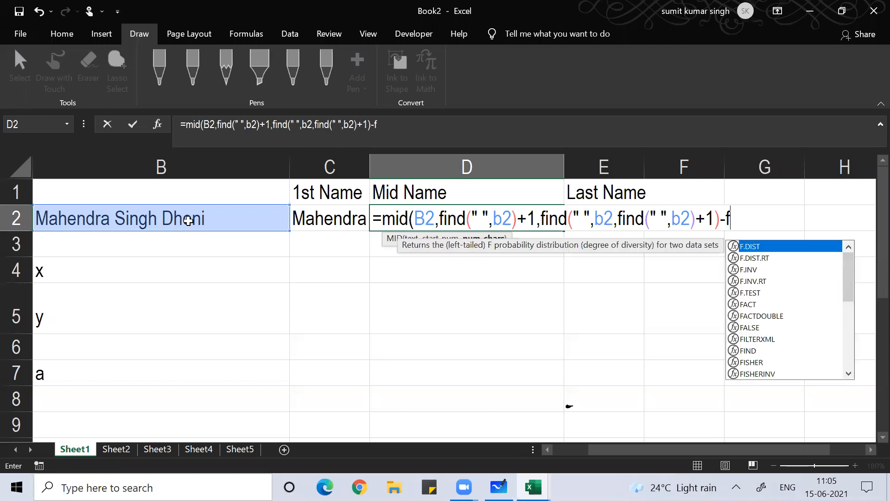
pyautogui.press('BackSpace')
pyautogui.press('BackSpace')
pyautogui.press('BackSpace')
pyautogui.press('BackSpace')
pyautogui.press('BackSpace')
pyautogui.press('BackSpace')
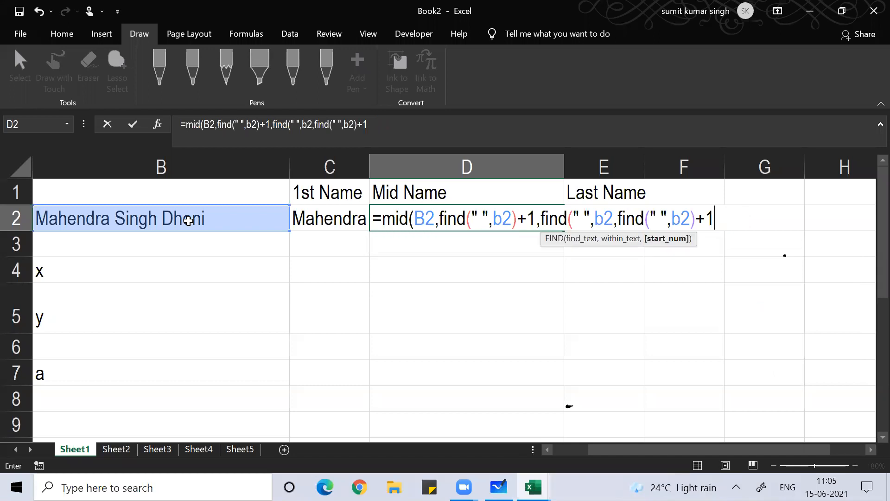
pyautogui.write(')')
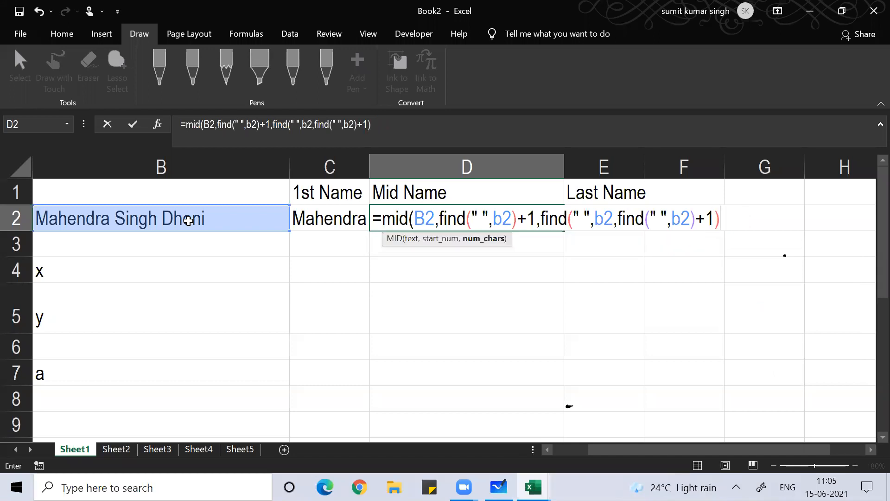
pyautogui.write('-fi')
pyautogui.write('nd(')
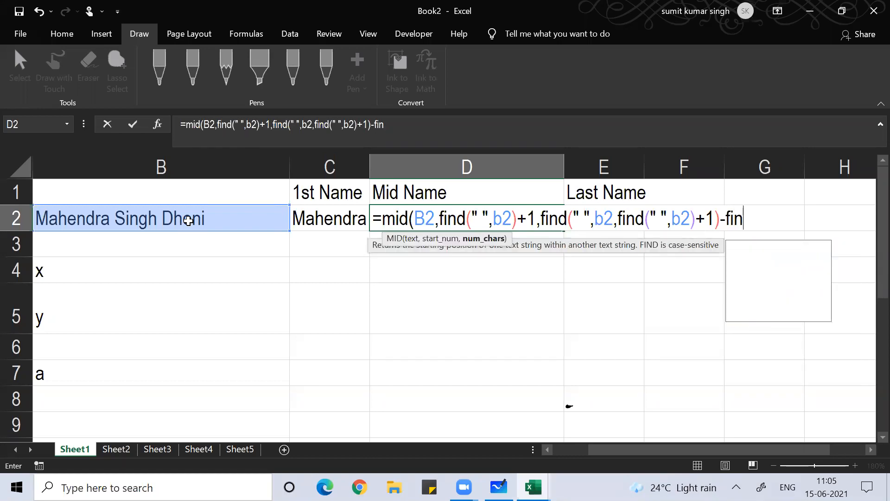
pyautogui.write('" ",')
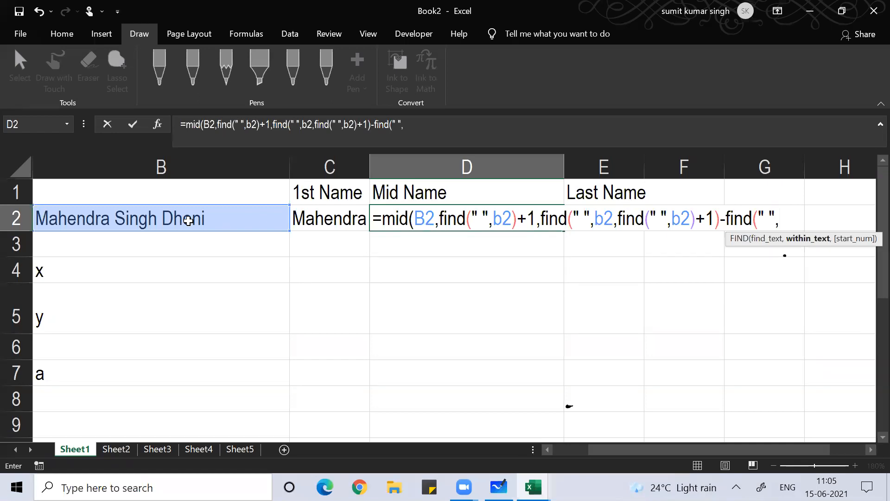
pyautogui.write('b2')
pyautogui.write(')')
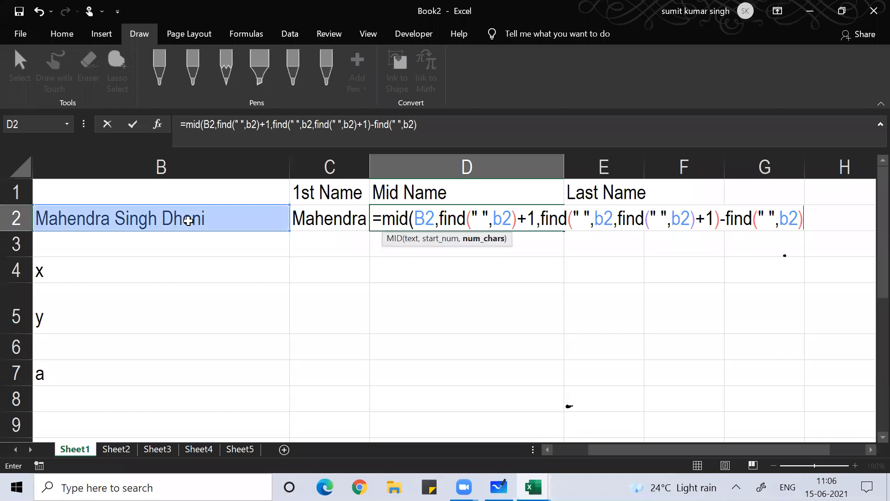
pyautogui.write('-1)')
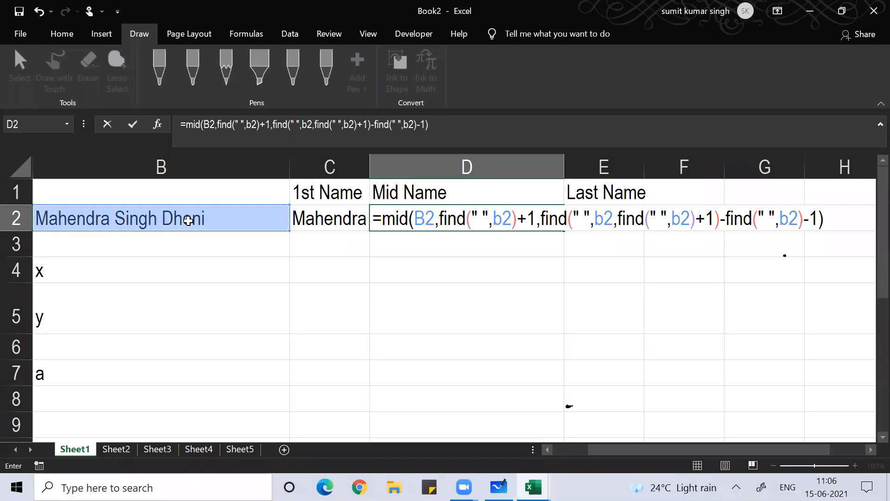
pyautogui.press('Return')
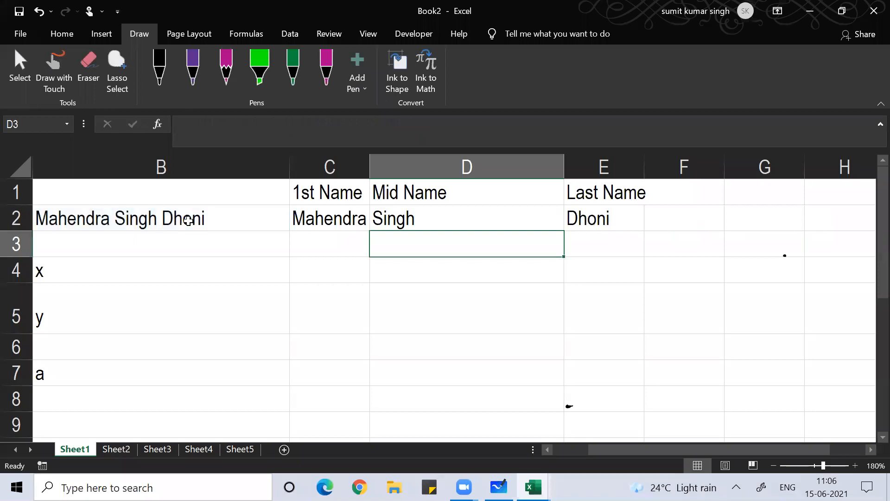
pyautogui.press('Up')
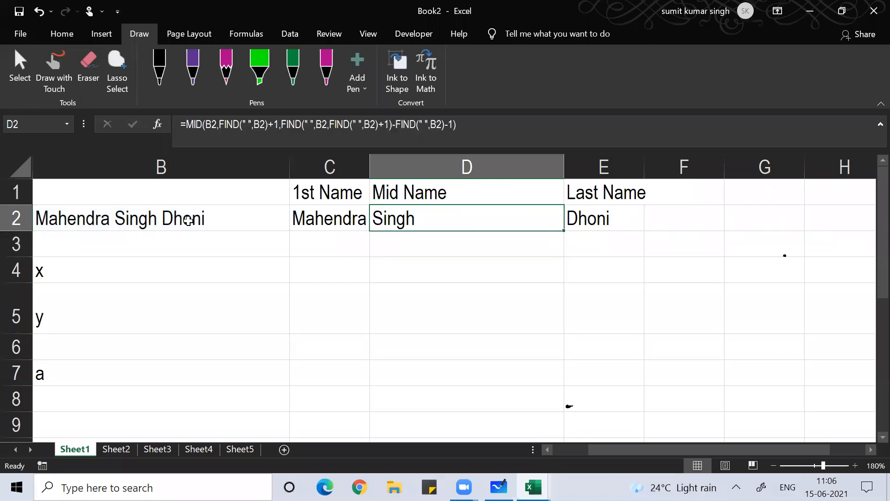
# Put D2 in edit mode to display its full nested MID and FIND formula in the cell
pyautogui.press('F2')
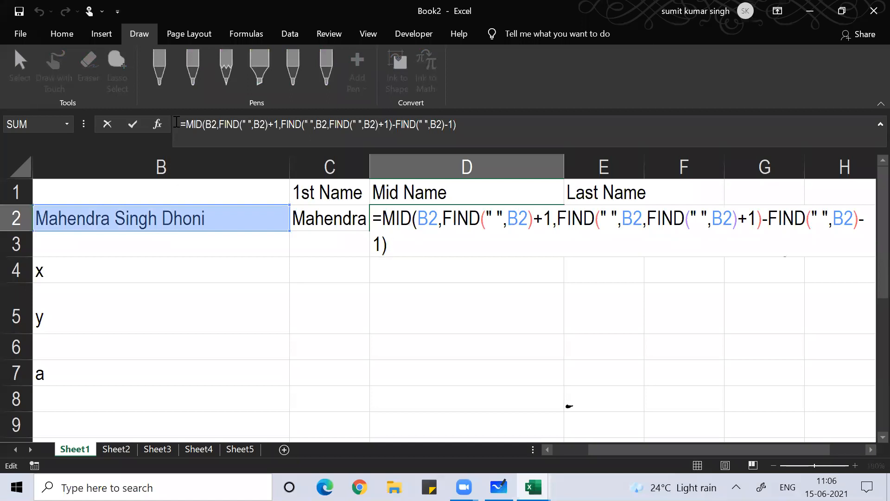
pyautogui.click(247, 31)
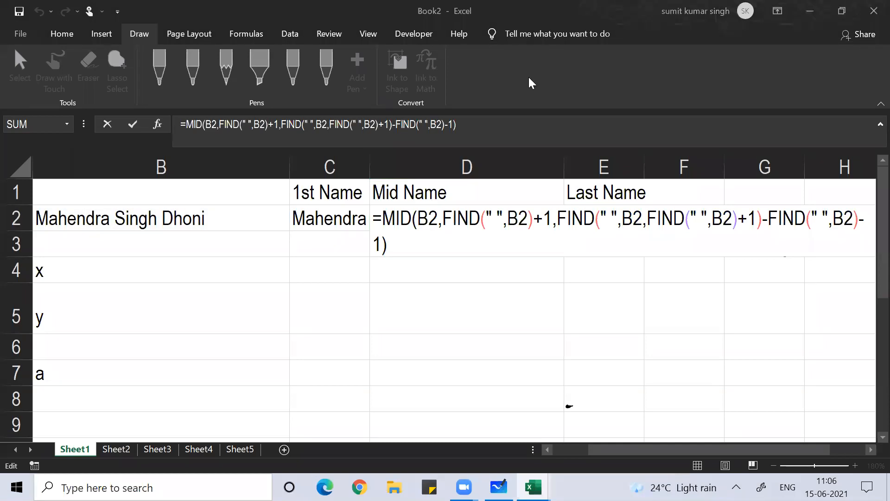
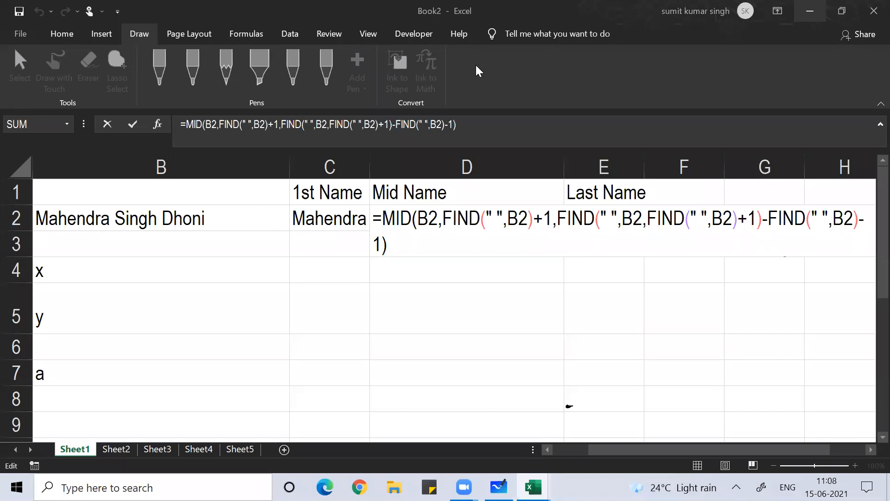
# Commit the nested MID/FIND formula in D2 so it returns the middle name Singh
pyautogui.click(537, 234)
pyautogui.press('Return')
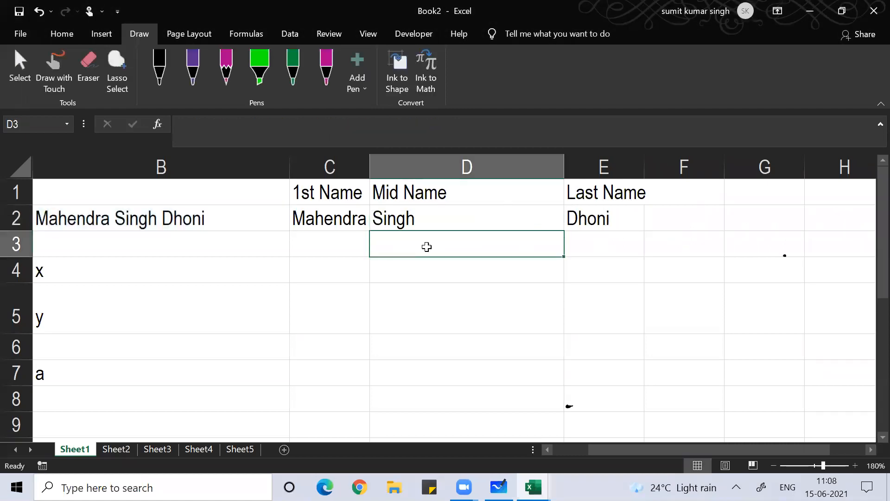
pyautogui.press('Left')
pyautogui.press('Left')
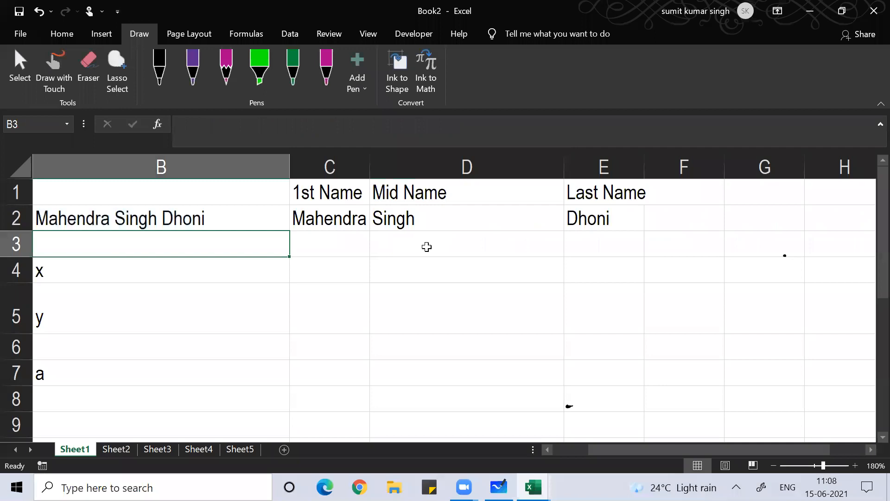
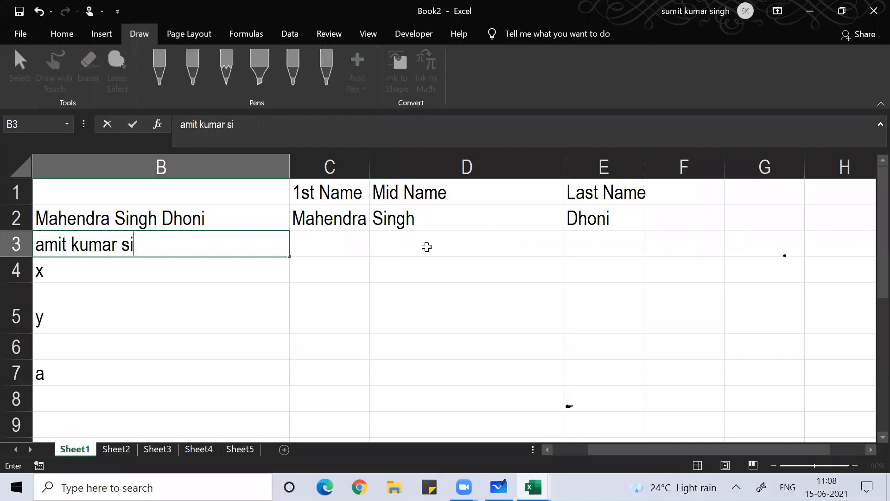
# Enter a three-word full name in each of B3, B4 and B5, fixing a typo in B4
pyautogui.press('Return')
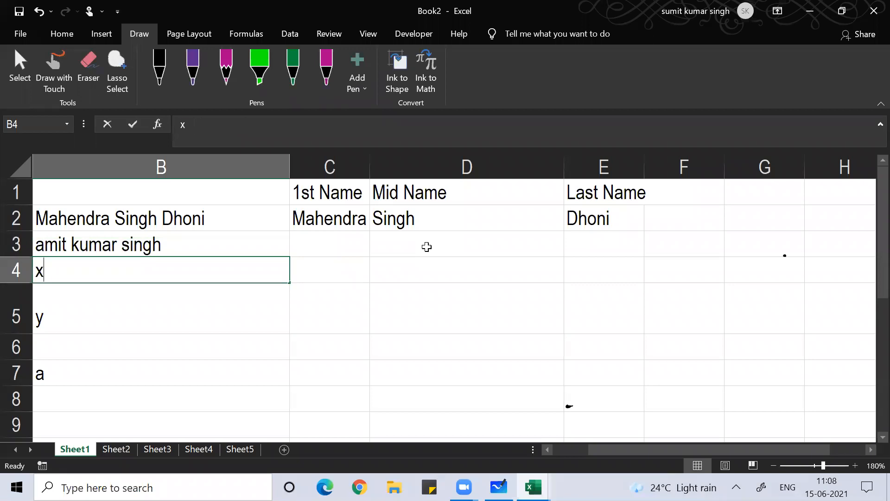
pyautogui.write('Raghu T')
pyautogui.press('BackSpace')
pyautogui.write('T')
pyautogui.press('BackSpace')
pyautogui.write('Ram Rajan')
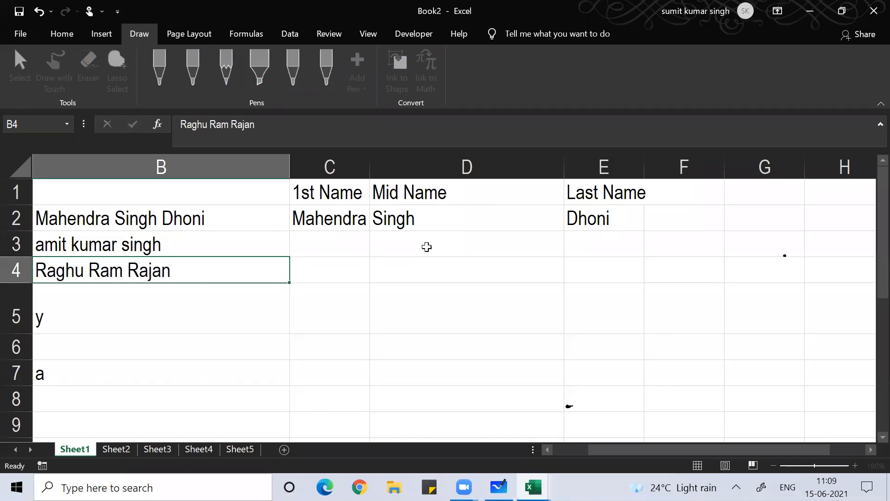
pyautogui.press('Return')
pyautogui.write('S')
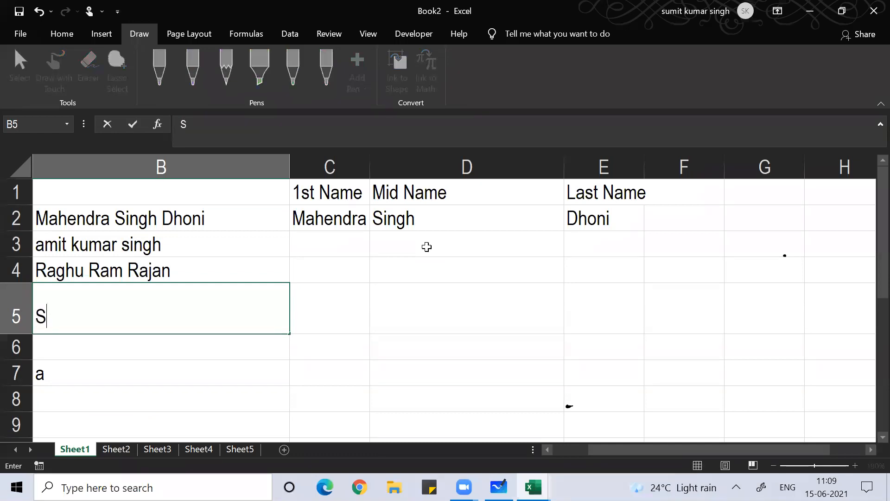
pyautogui.write('ushant S')
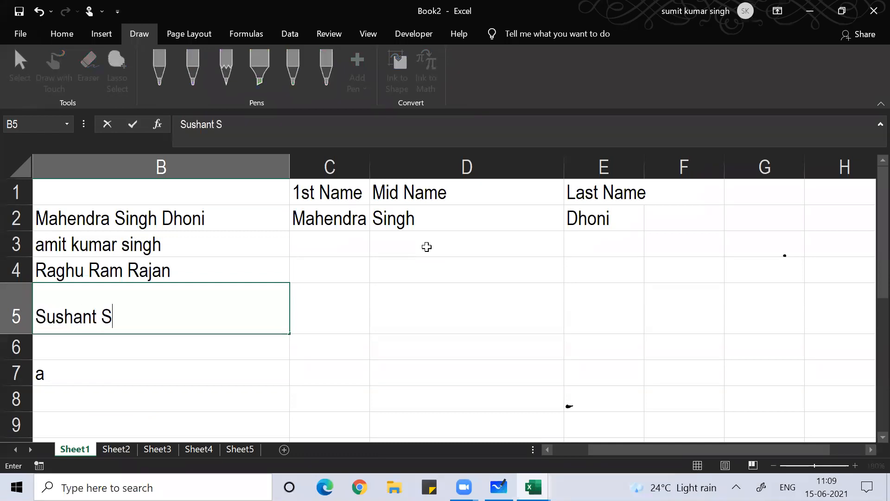
pyautogui.write('ingh Rajput')
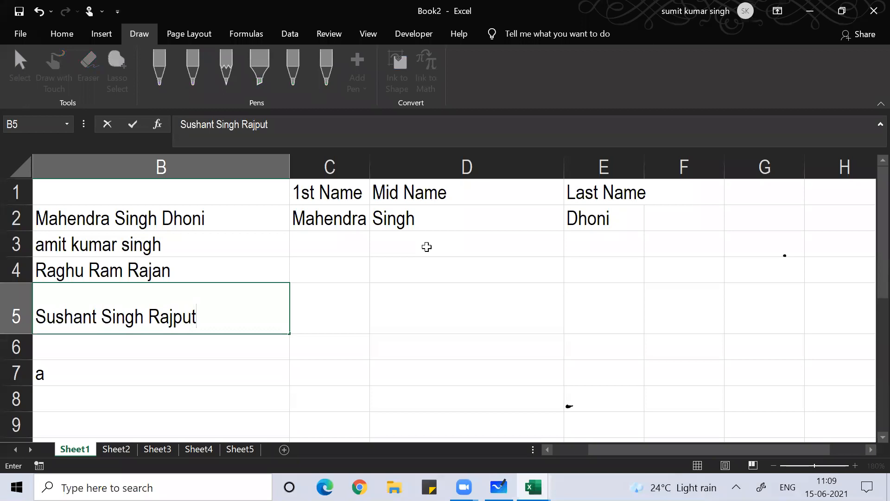
pyautogui.press('Return')
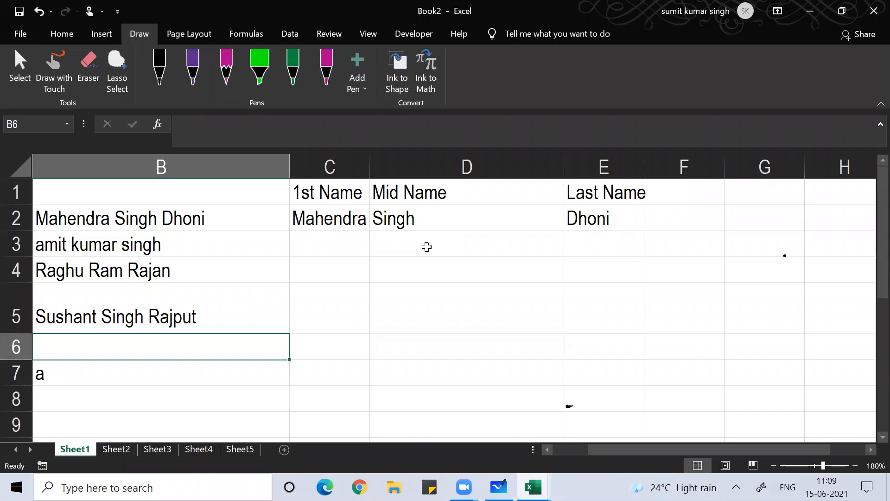
# Fill the first, middle and last name formulas from C2, D2 and E2 down to row 5
pyautogui.click(320, 227)
pyautogui.moveTo(370, 232); pyautogui.dragTo(364, 320)
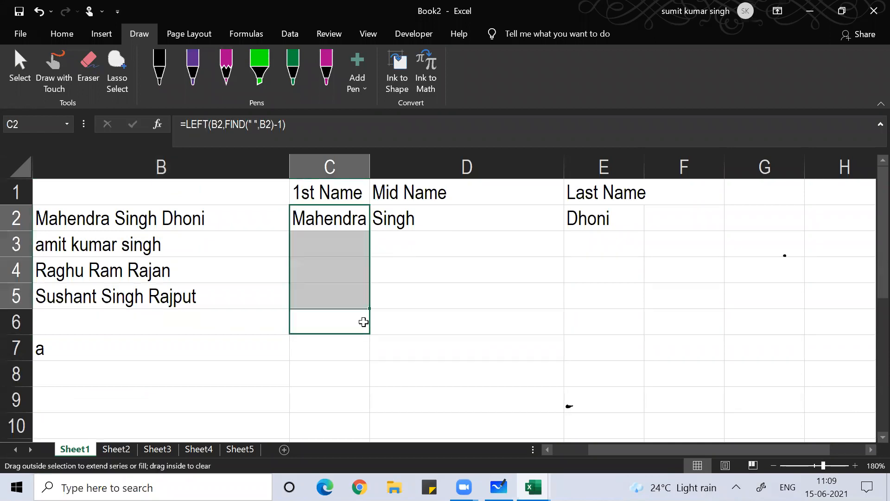
pyautogui.click(477, 224)
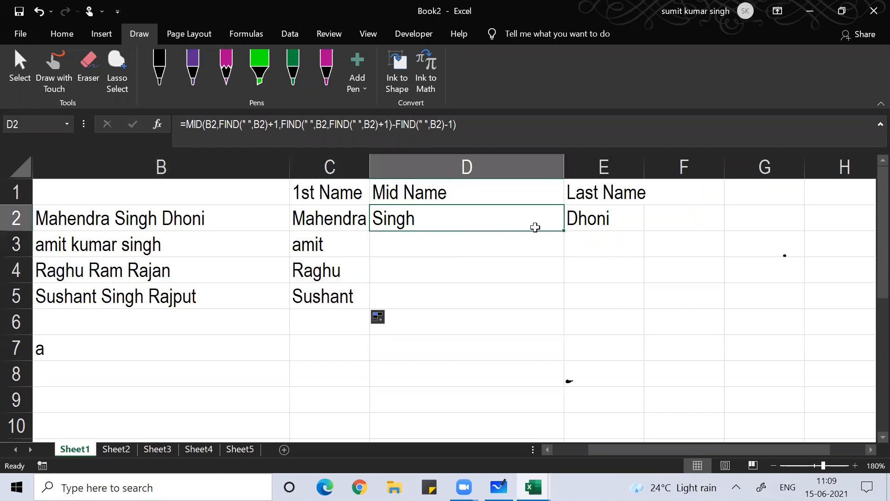
pyautogui.moveTo(564, 233); pyautogui.dragTo(559, 313)
pyautogui.click(615, 224)
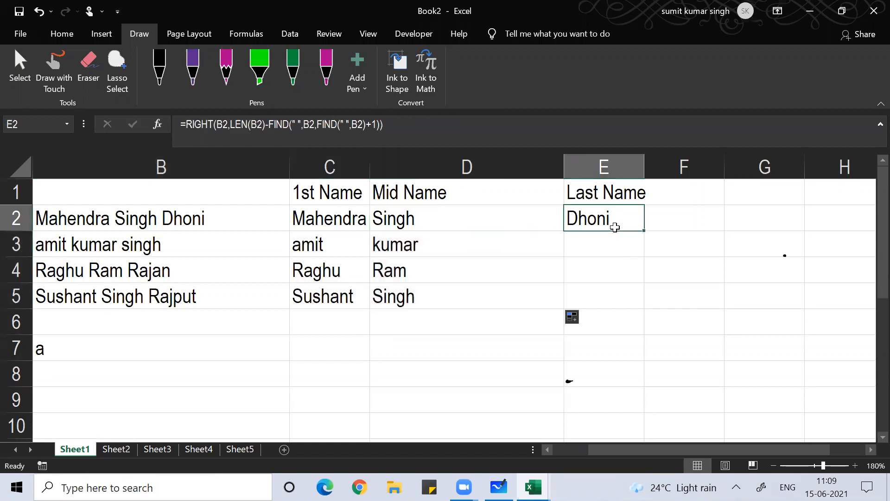
pyautogui.moveTo(646, 234); pyautogui.dragTo(642, 306)
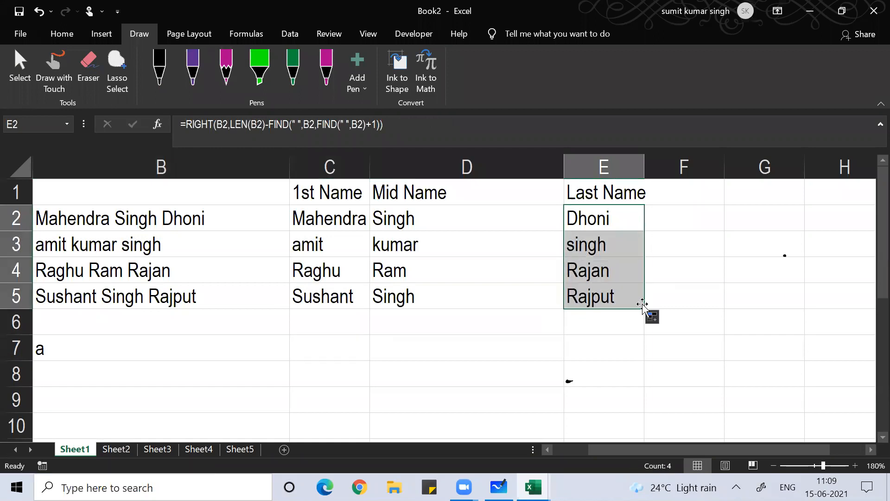
pyautogui.click(160, 315)
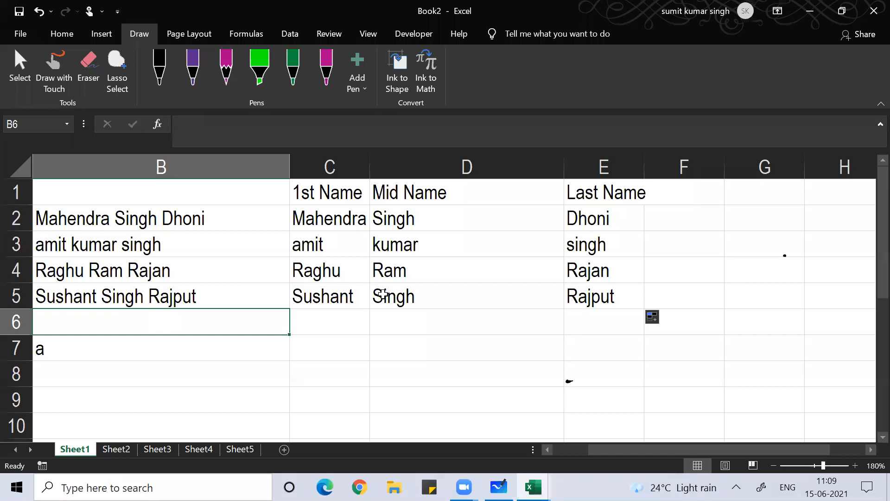
# Inspect the middle-name formula in D5, then switch to the Excel Worksheet workbook
pyautogui.click(383, 294)
pyautogui.press('F2')
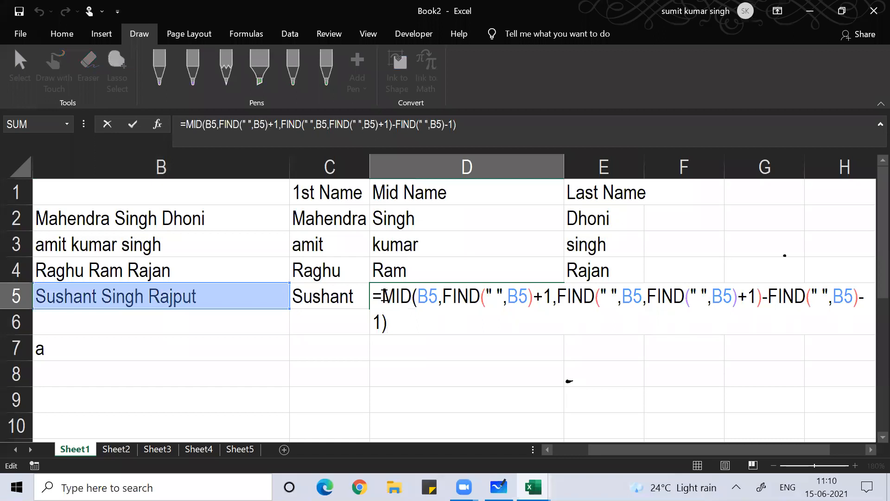
pyautogui.press('Return')
pyautogui.click(550, 65)
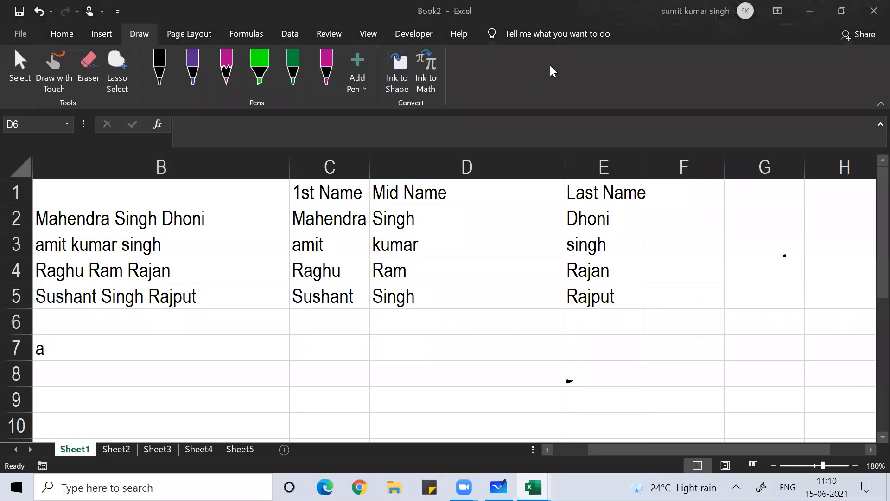
pyautogui.click(310, 277)
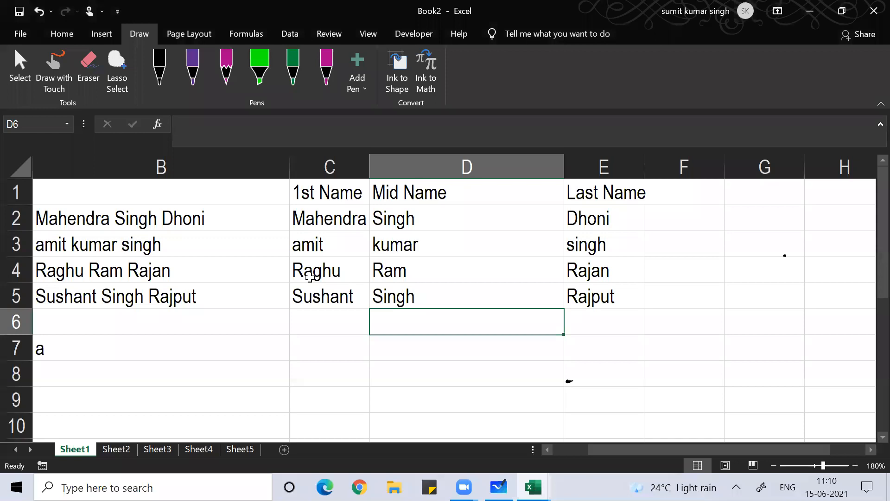
pyautogui.hotkey('alt', 'Tab')
pyautogui.press('Tab')
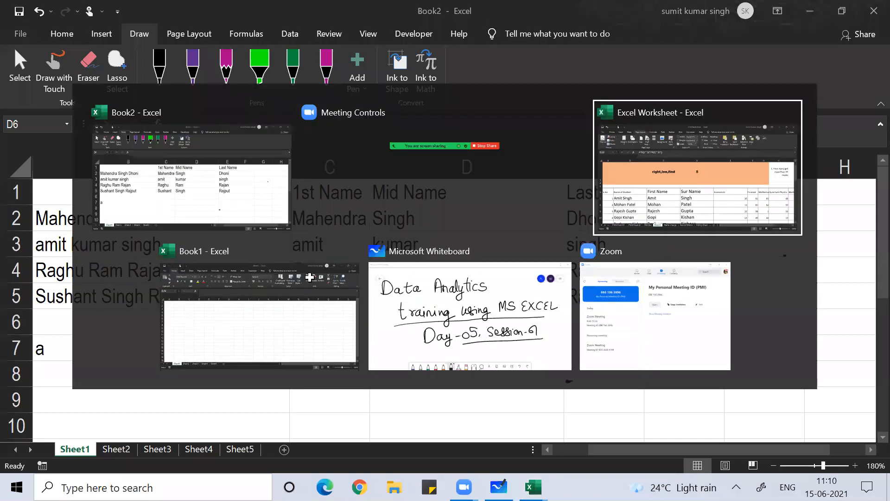
# Clear the First Name and Sur Name columns from row 7 down for all 30 students
pyautogui.click(162, 345)
pyautogui.click(253, 327)
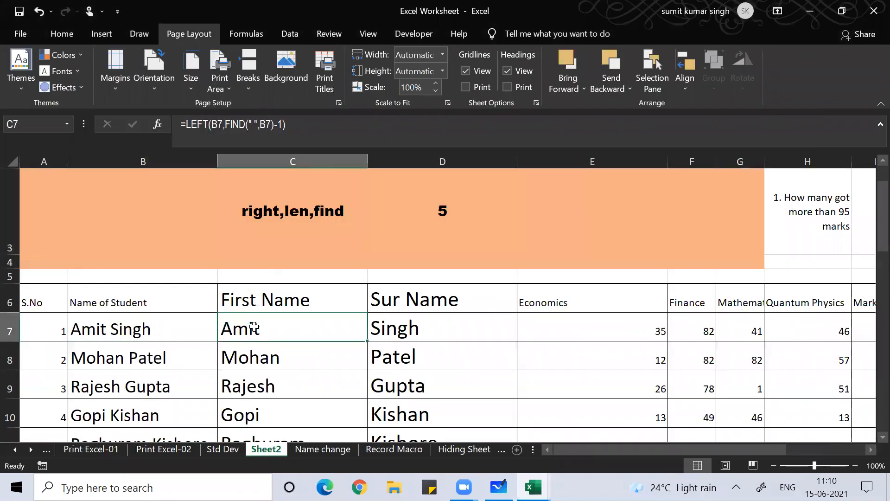
pyautogui.hotkey('shift', 'Right')
pyautogui.hotkey('ctrl', 'shift', 'Down')
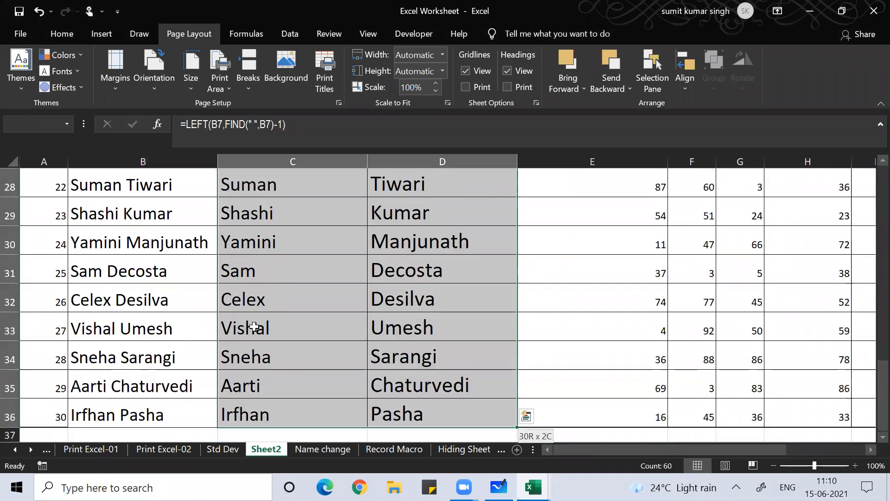
pyautogui.press('Delete')
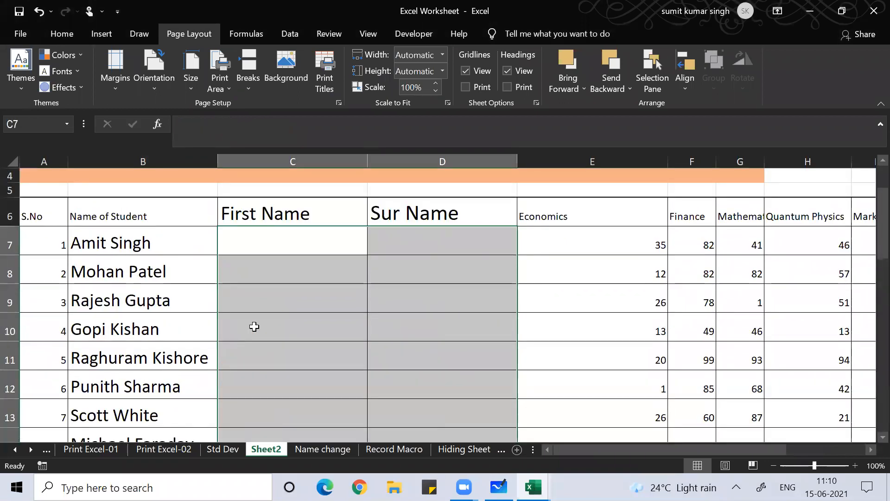
# Select all student full names from B7 down to row 36
pyautogui.press('Left')
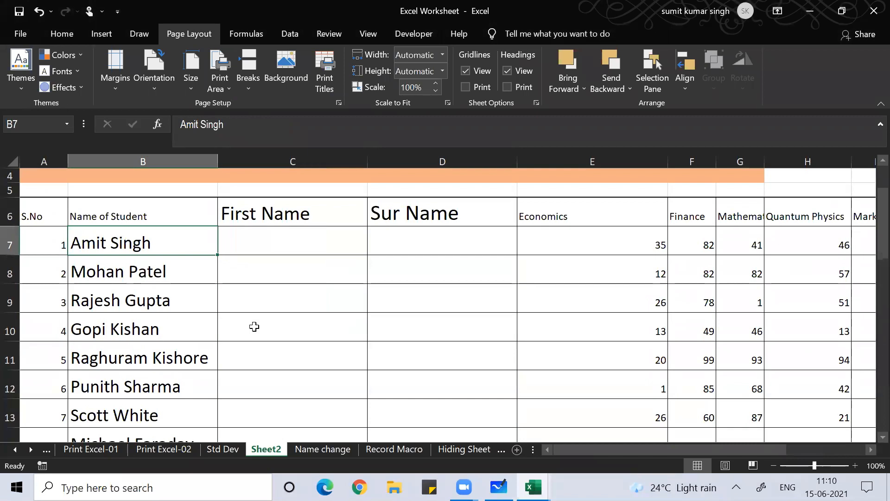
pyautogui.hotkey('ctrl', 'shift', 'Down')
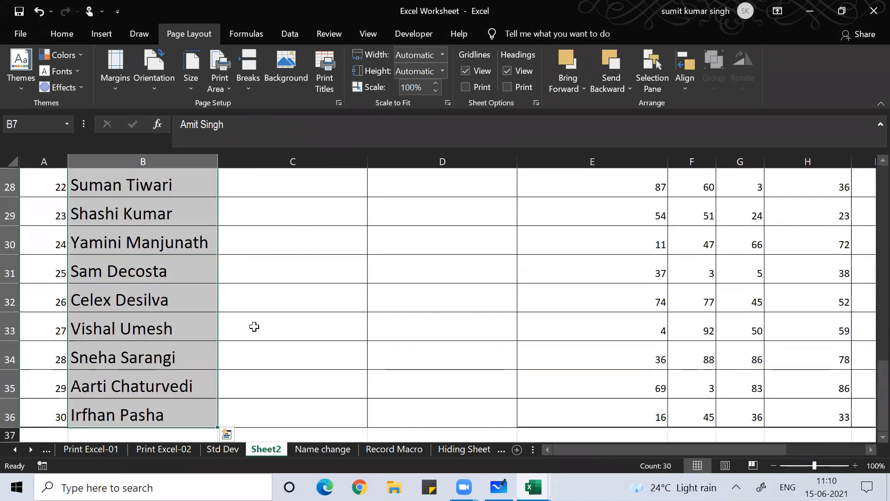
pyautogui.click(66, 33)
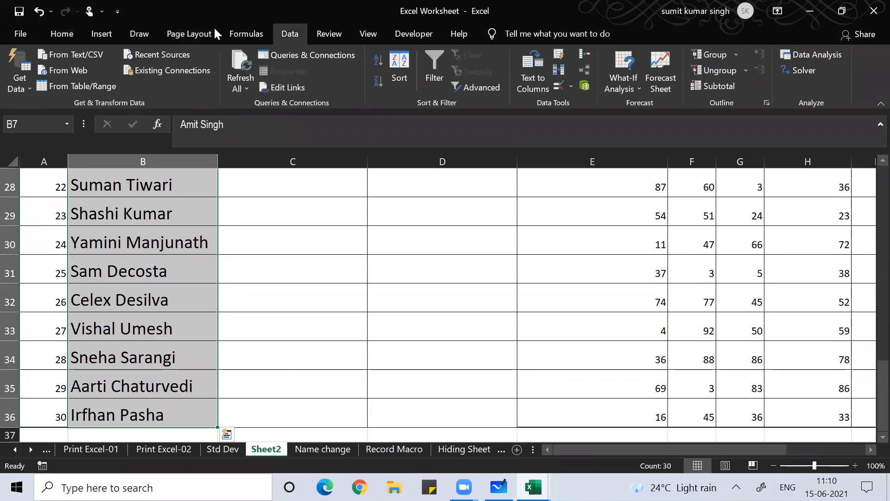
# Split the selected names with Text to Columns, delimited by space, replacing the existing data
pyautogui.click(545, 73)
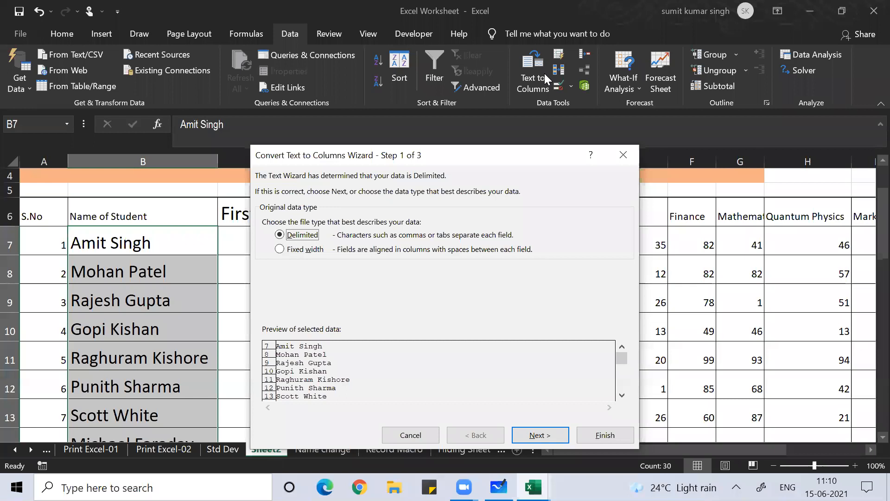
pyautogui.click(278, 252)
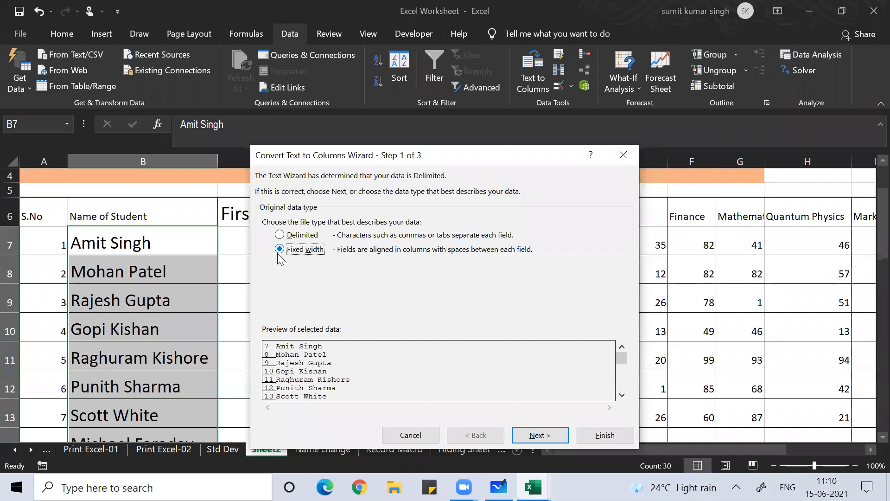
pyautogui.click(285, 234)
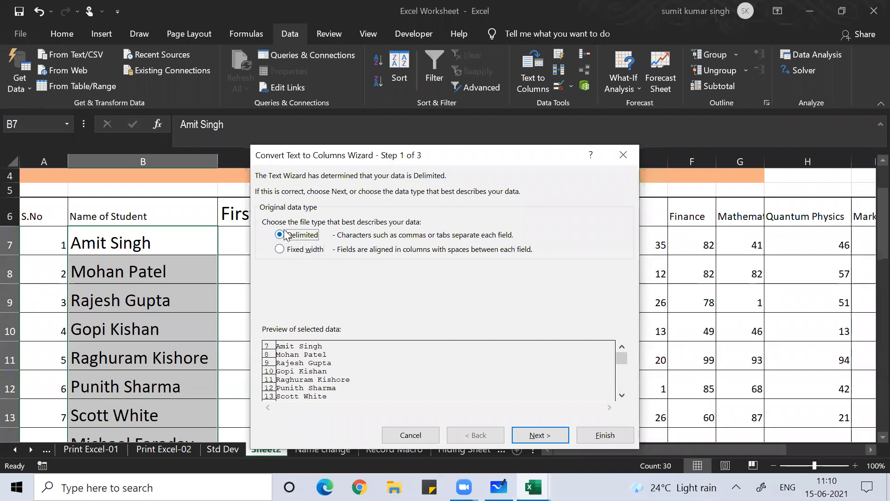
pyautogui.click(558, 434)
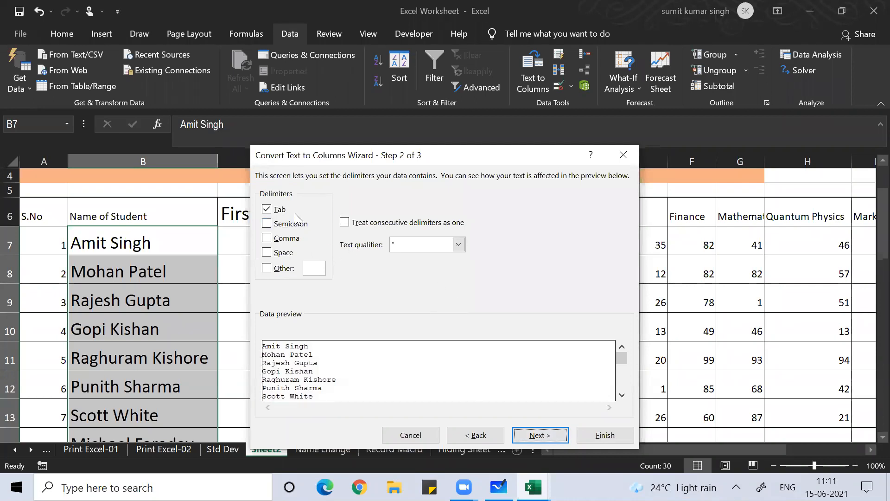
pyautogui.click(266, 253)
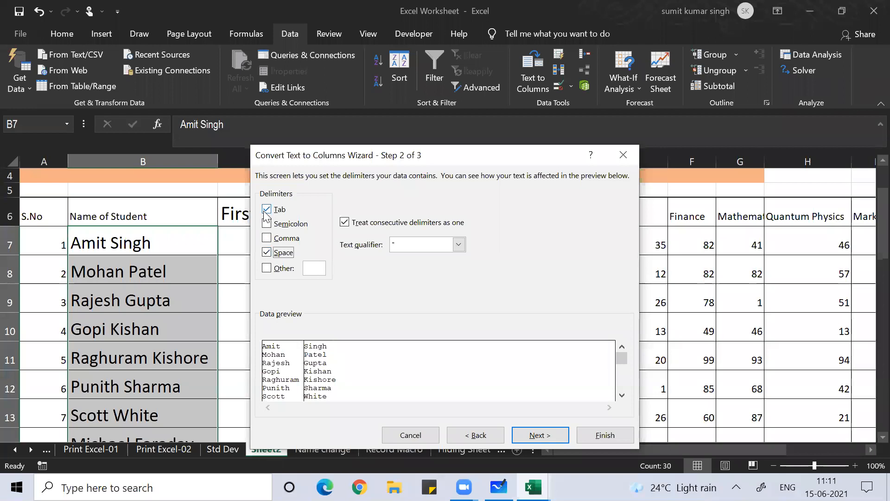
pyautogui.click(539, 436)
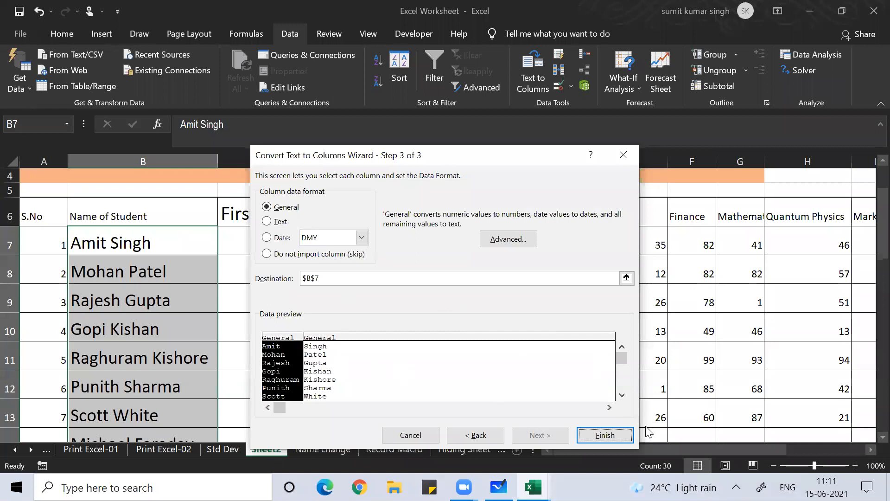
pyautogui.click(607, 434)
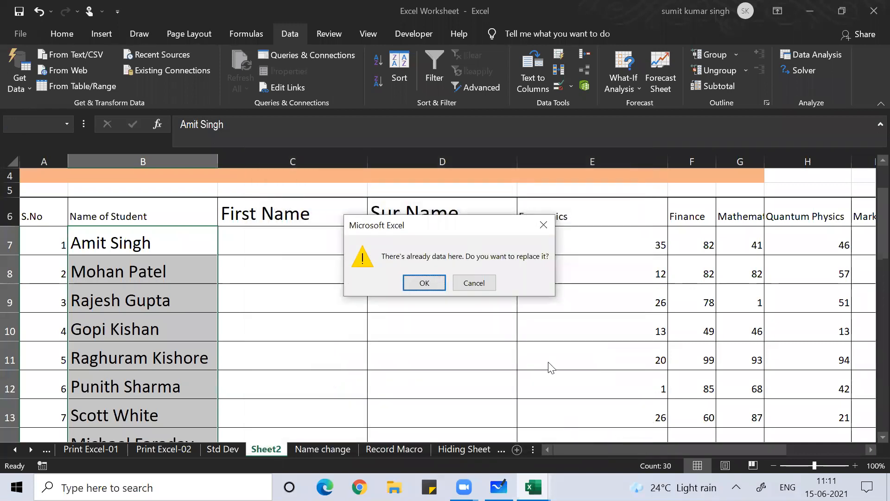
pyautogui.click(414, 283)
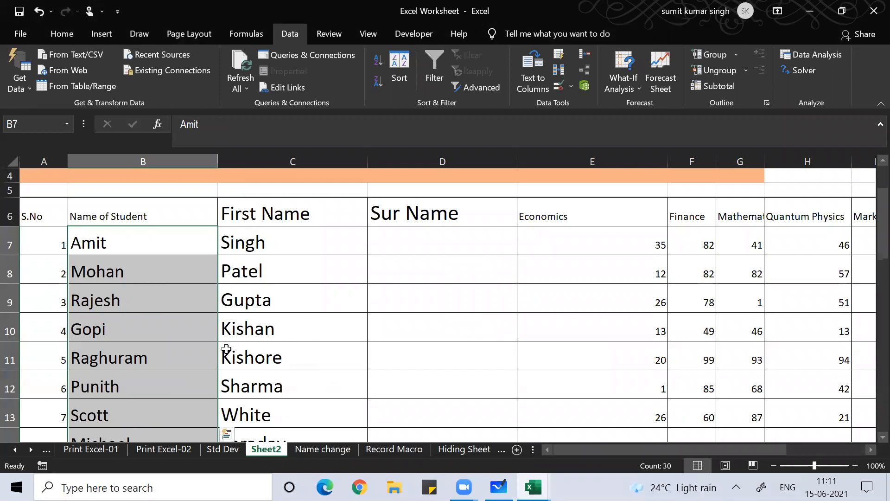
# Undo, then rerun the space-delimited Text to Columns split with destination $C$7, keeping full names
pyautogui.hotkey('ctrl', 'z')
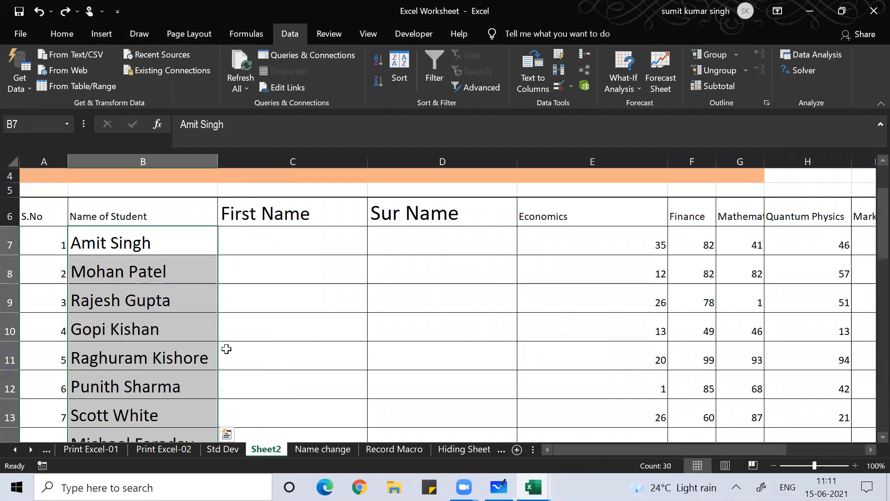
pyautogui.click(534, 79)
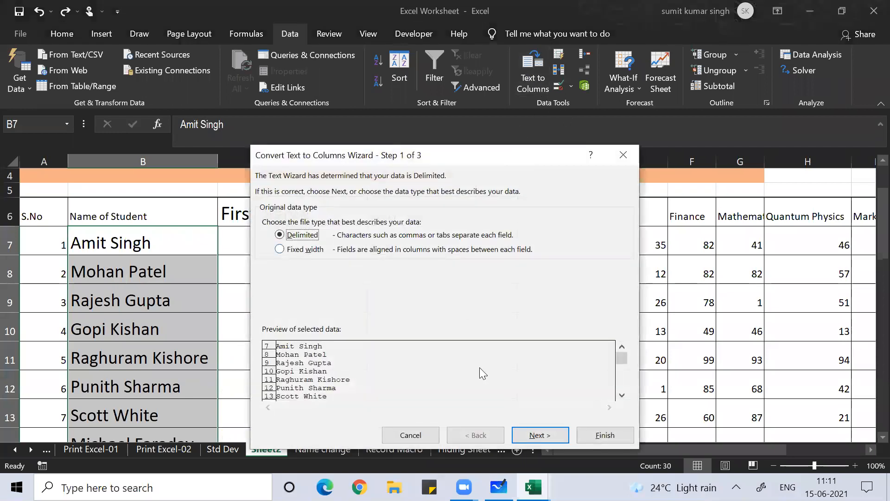
pyautogui.click(539, 434)
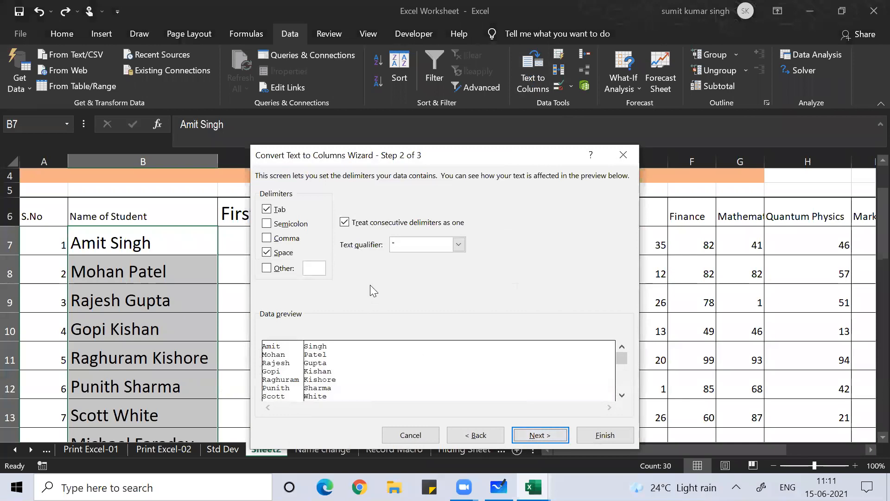
pyautogui.click(536, 436)
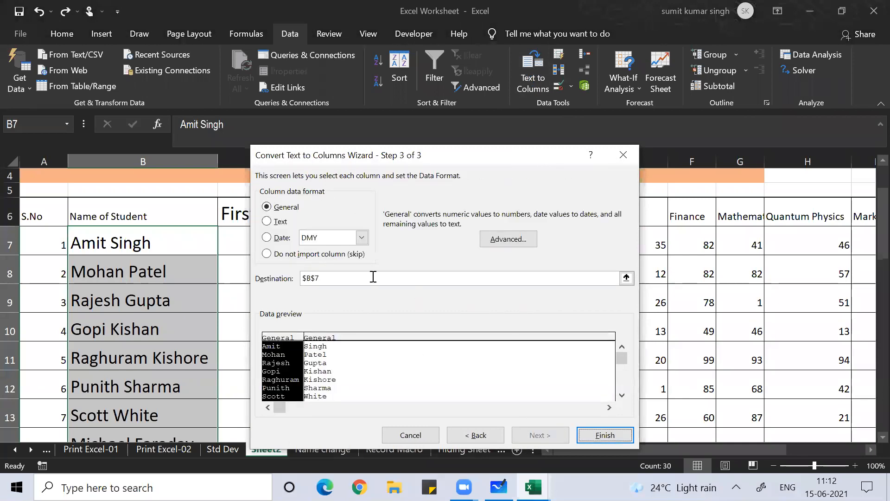
pyautogui.click(310, 279)
pyautogui.click(623, 277)
pyautogui.click(290, 243)
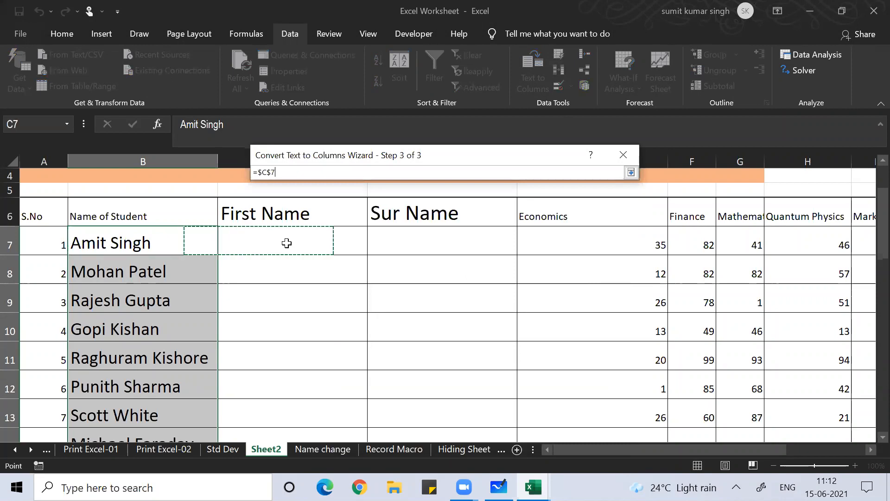
pyautogui.click(631, 172)
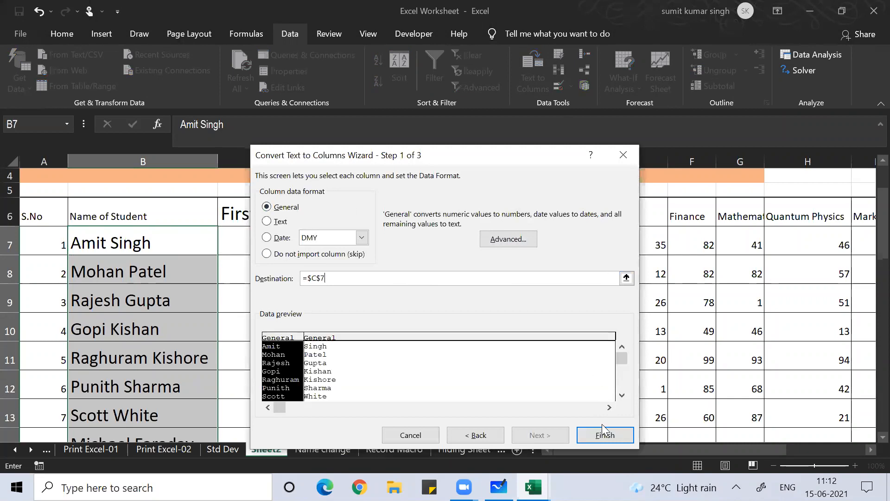
pyautogui.click(620, 435)
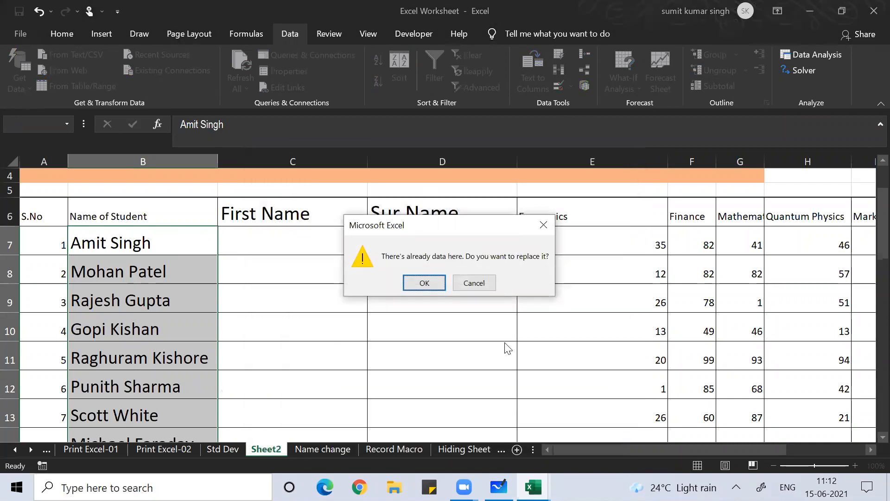
pyautogui.click(437, 286)
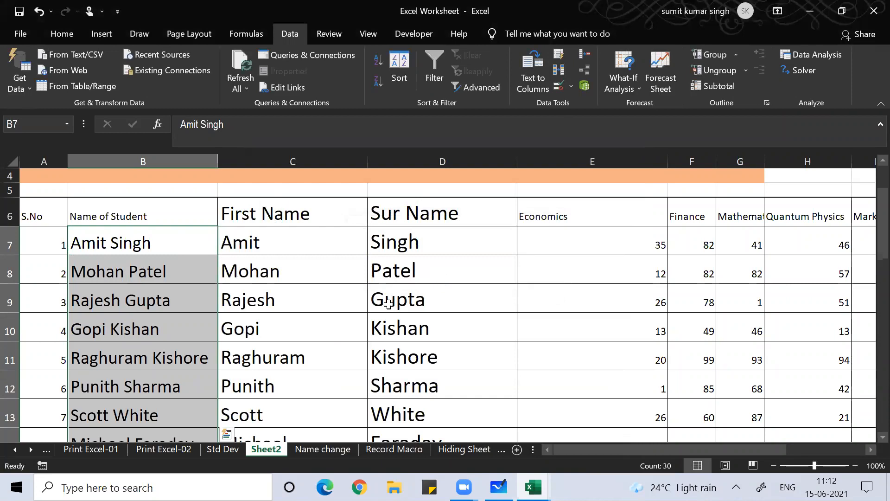
pyautogui.click(290, 332)
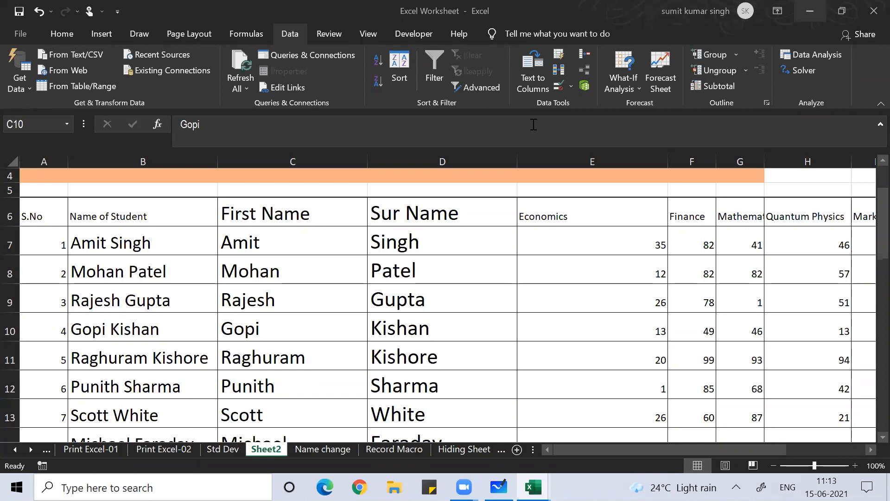
pyautogui.click(385, 272)
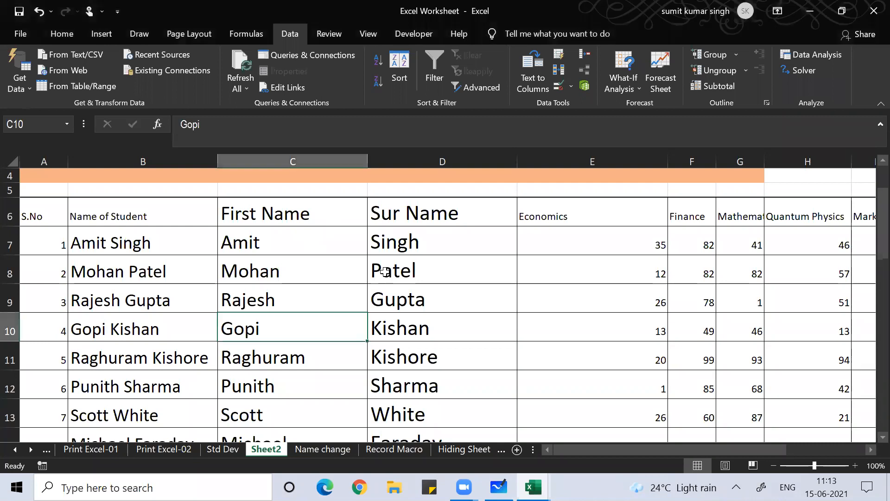
# Select the First Name and Sur Name headings and split names, C6 through D36
pyautogui.click(261, 236)
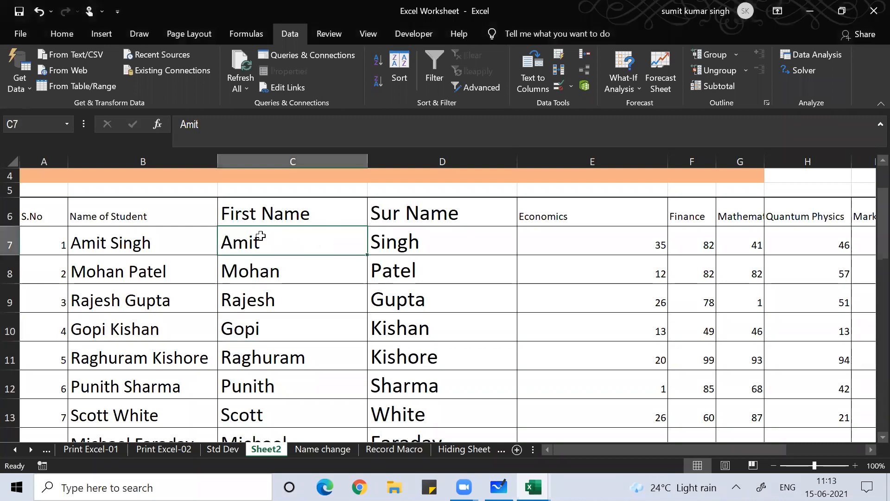
pyautogui.press('Up')
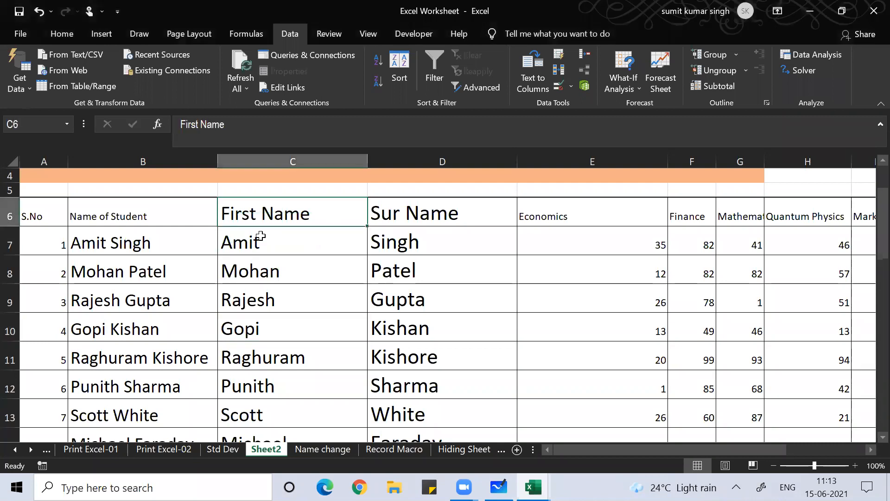
pyautogui.hotkey('shift', 'Right')
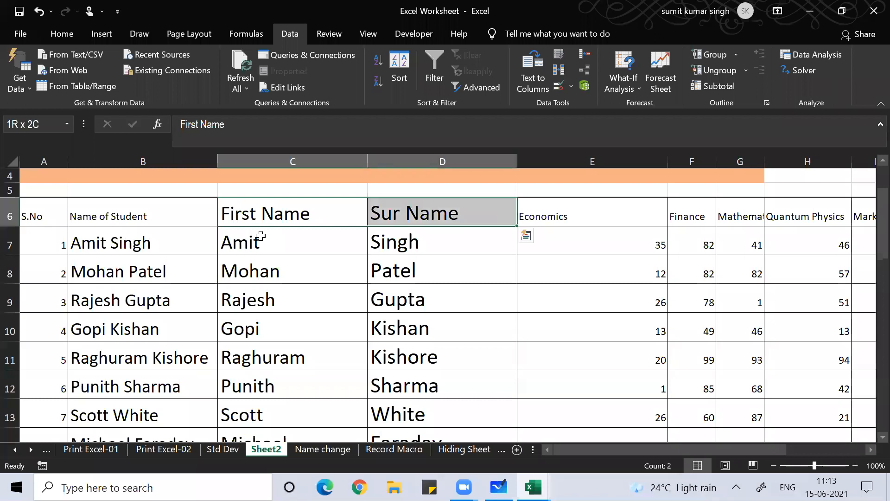
pyautogui.hotkey('ctrl', 'shift', 'Down')
pyautogui.scroll(9, 261, 235)
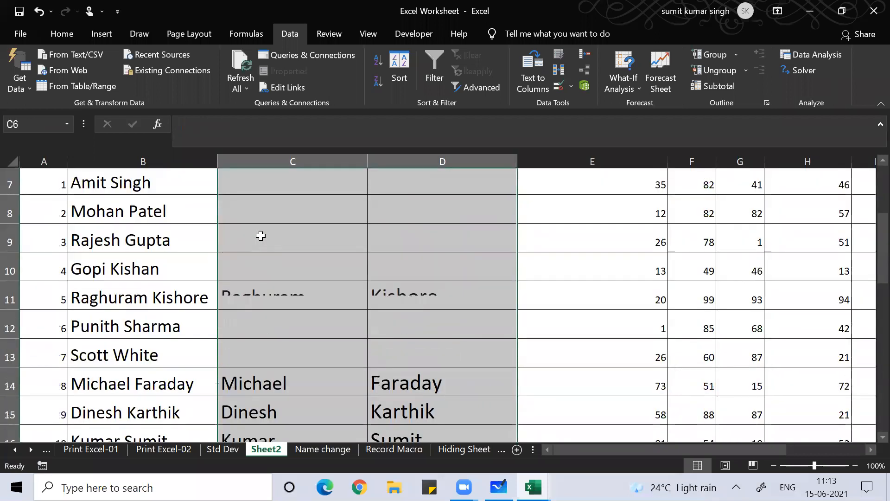
# Hide column D with Ctrl+0
pyautogui.press('Left')
pyautogui.press('Left')
pyautogui.press('Right')
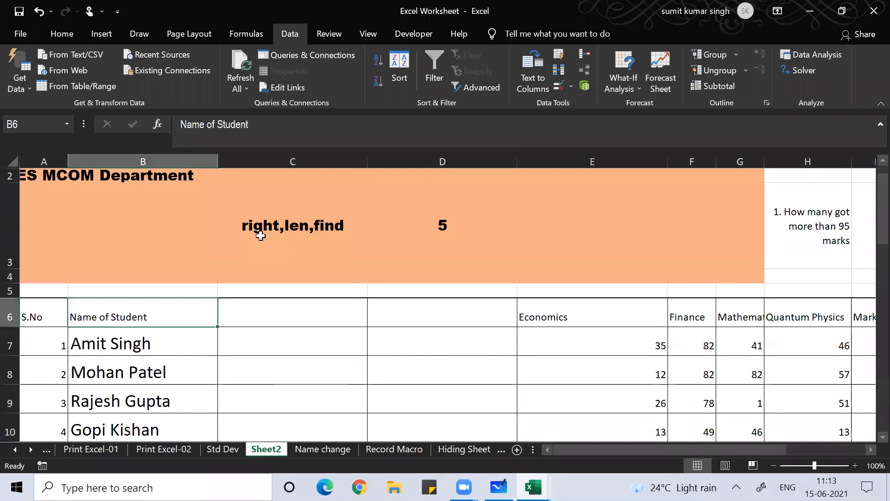
pyautogui.press('Right')
pyautogui.press('Right')
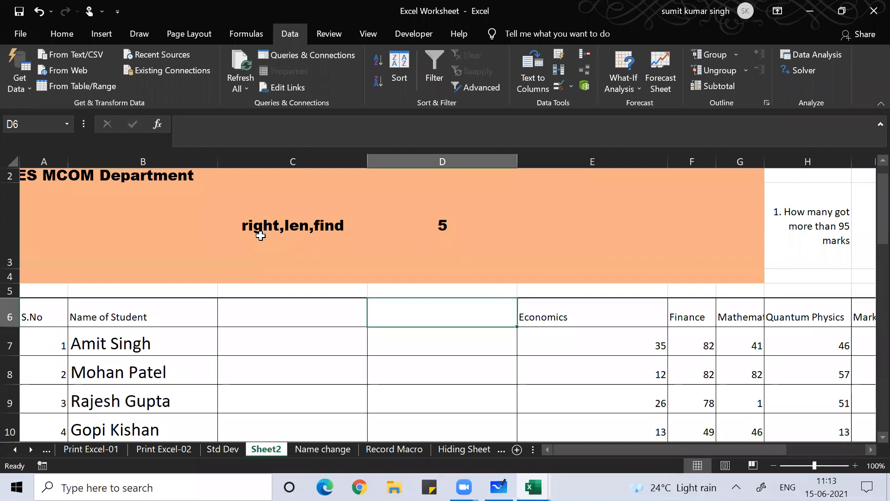
pyautogui.hotkey('ctrl', 'space')
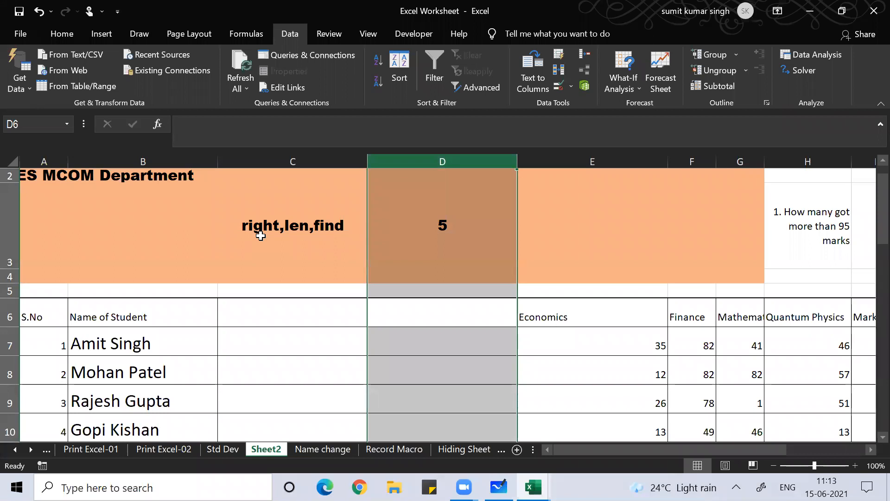
pyautogui.hotkey('ctrl', '0')
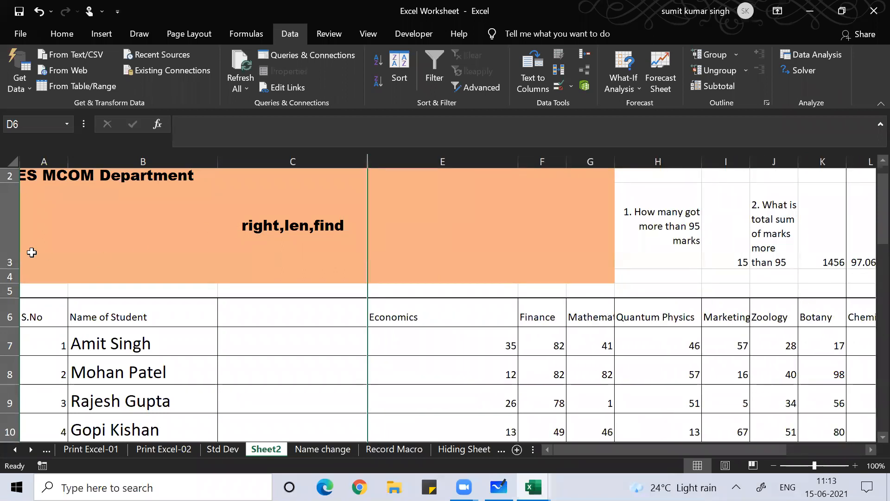
# Unhide column D from the C:E context menu, then undo so it stays hidden
pyautogui.click(295, 160)
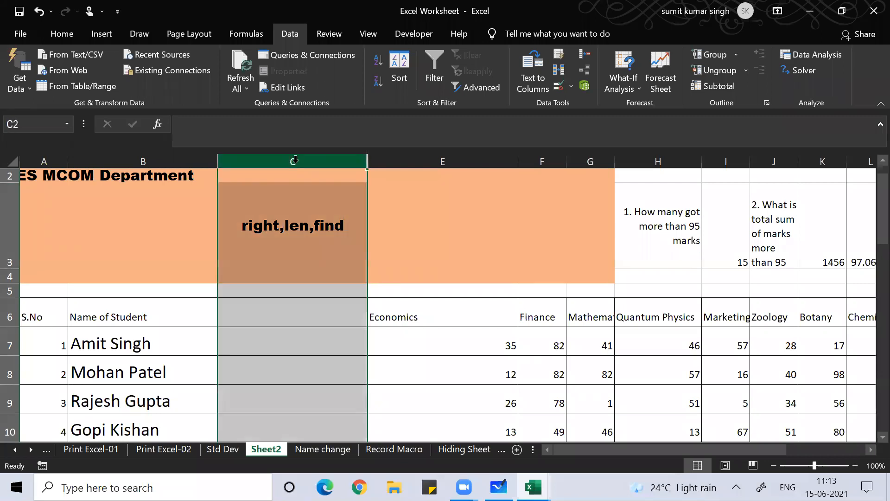
pyautogui.hotkey('shift', 'Right')
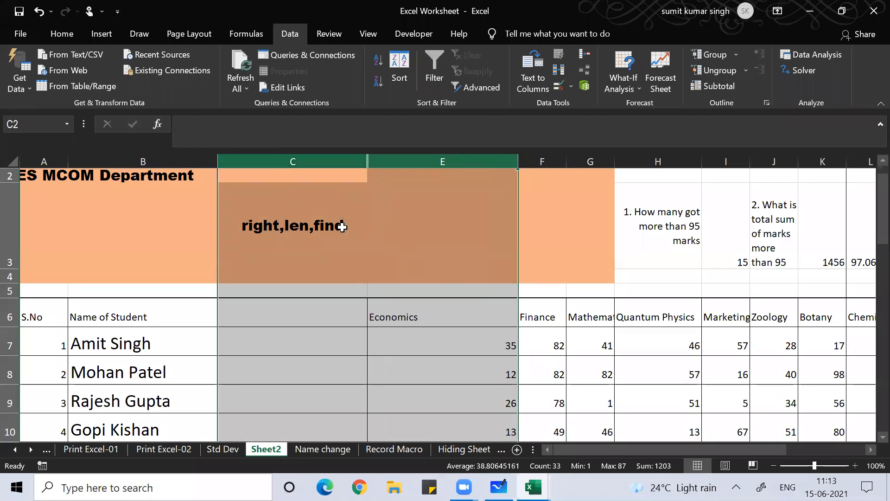
pyautogui.rightClick(431, 221)
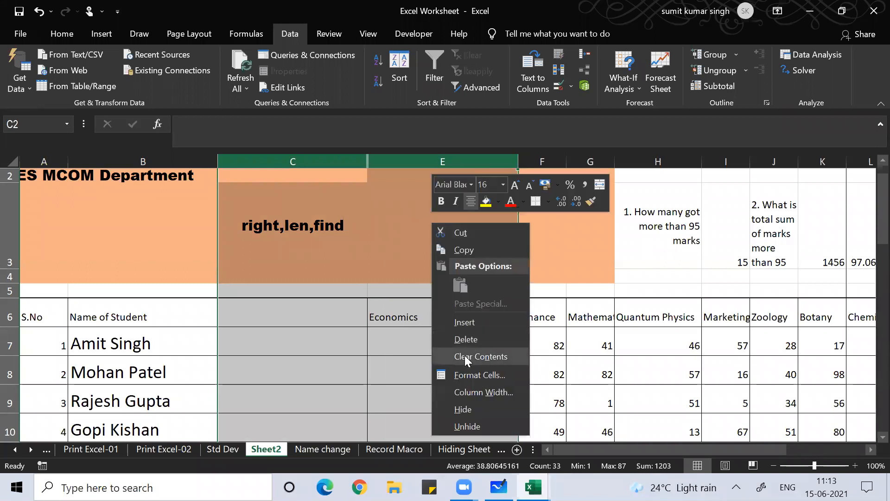
pyautogui.click(477, 430)
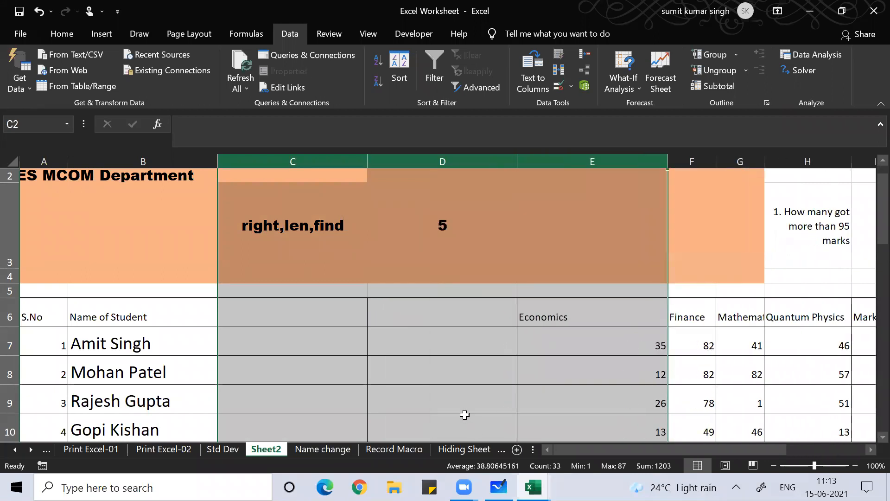
pyautogui.hotkey('ctrl', 'z')
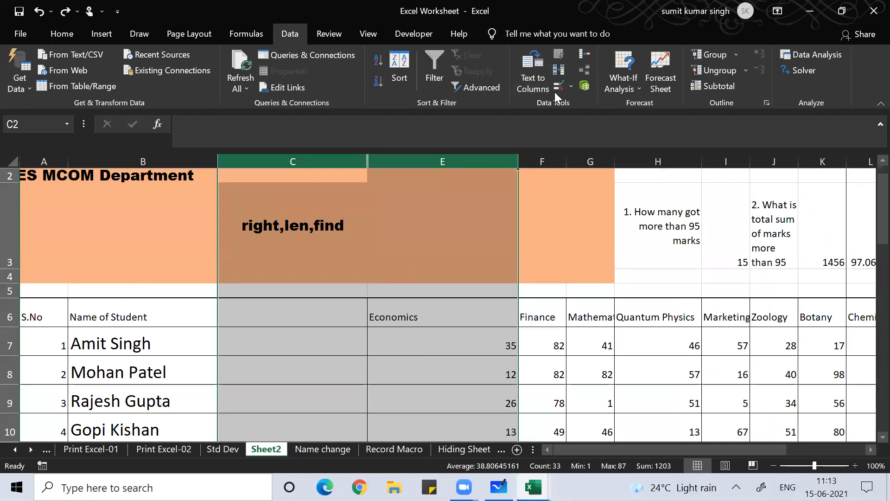
pyautogui.click(468, 239)
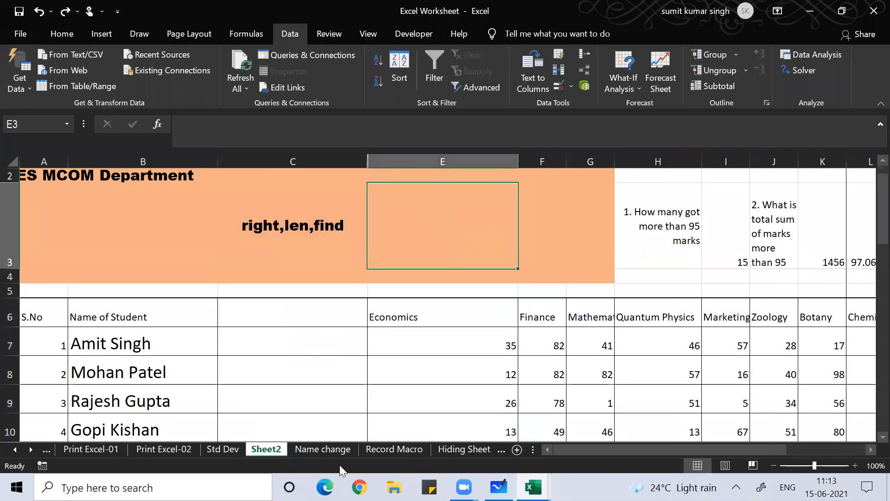
pyautogui.click(294, 373)
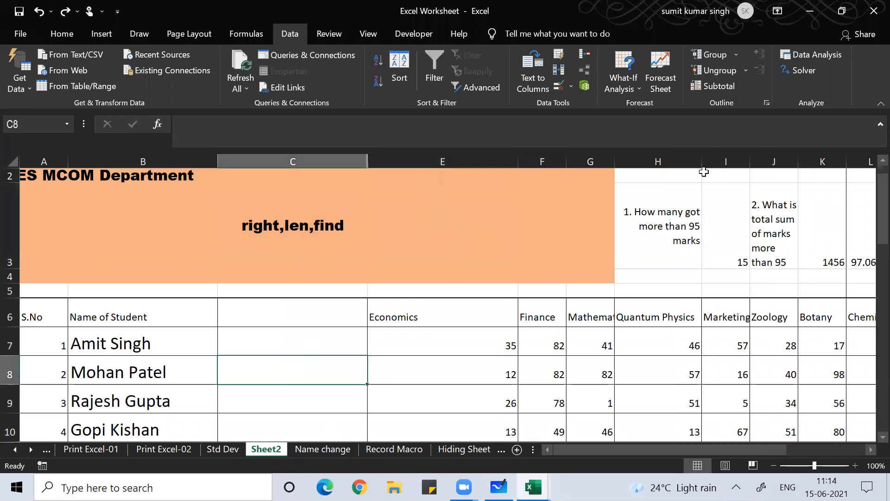
# Enter =UPPER(B7) in C7 and fill it down column C to capitalize every name
pyautogui.click(311, 335)
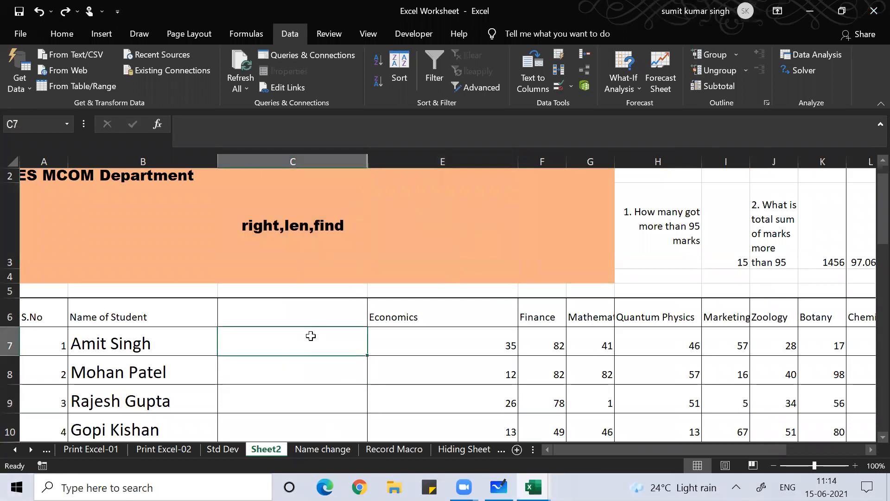
pyautogui.write('=upper')
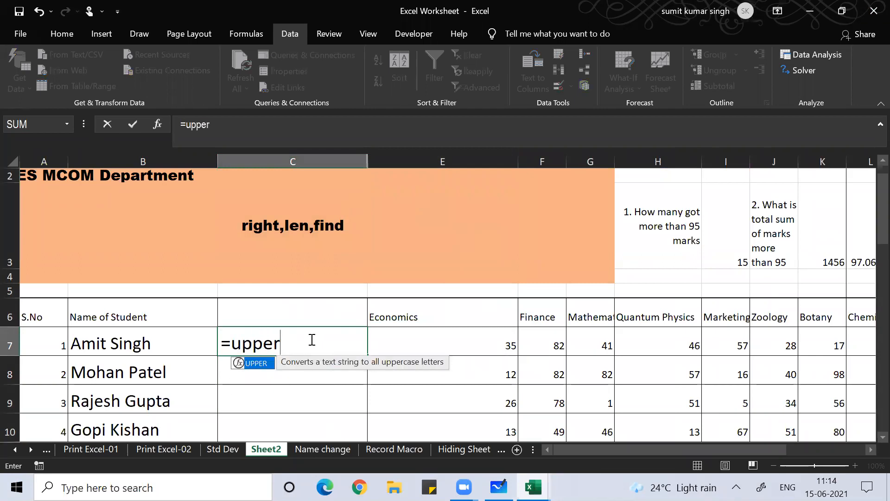
pyautogui.write('(')
pyautogui.press('Left')
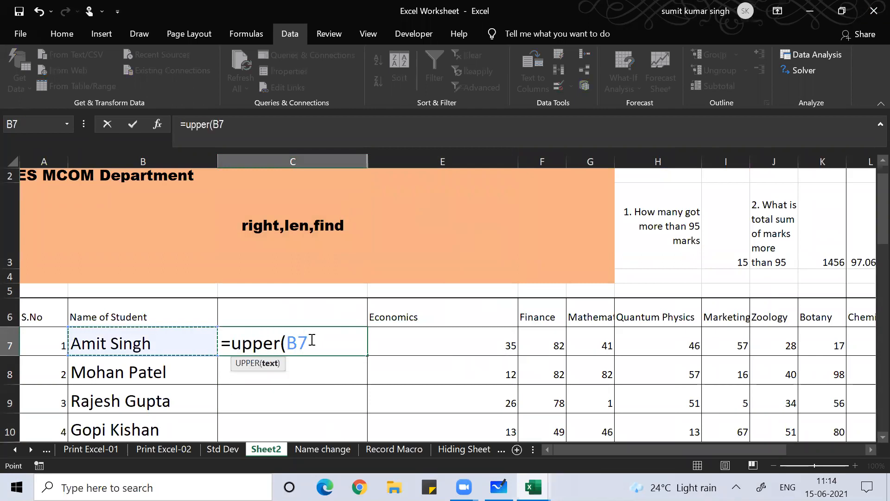
pyautogui.press('Return')
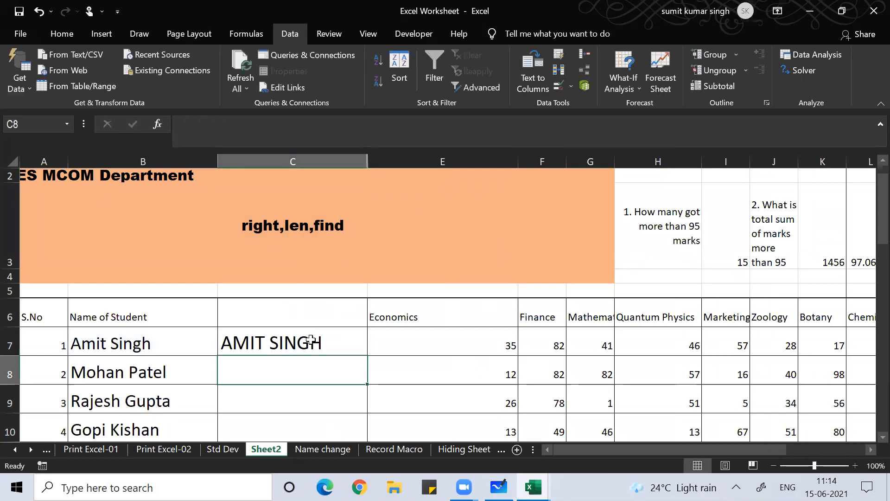
pyautogui.click(311, 340)
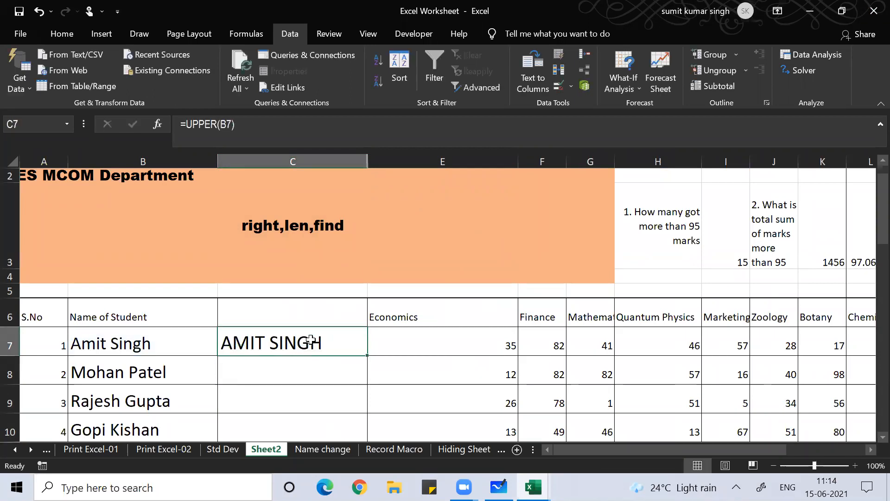
pyautogui.doubleClick(367, 355)
pyautogui.click(298, 393)
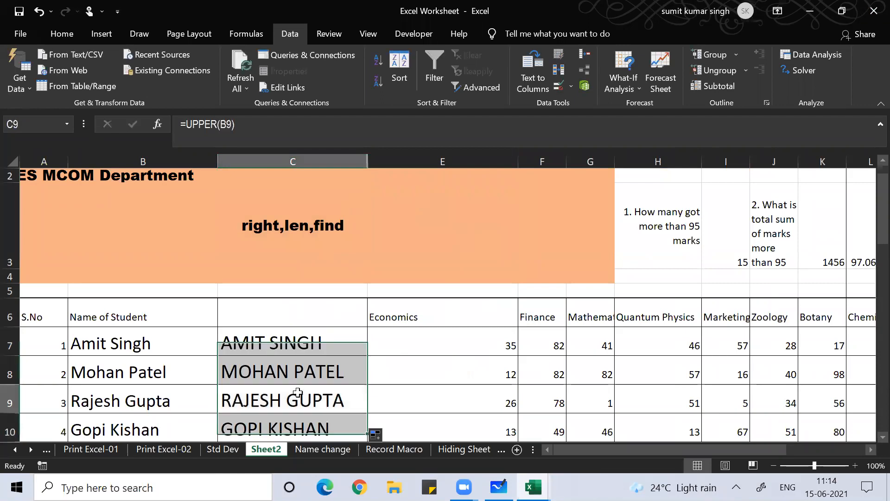
pyautogui.click(265, 343)
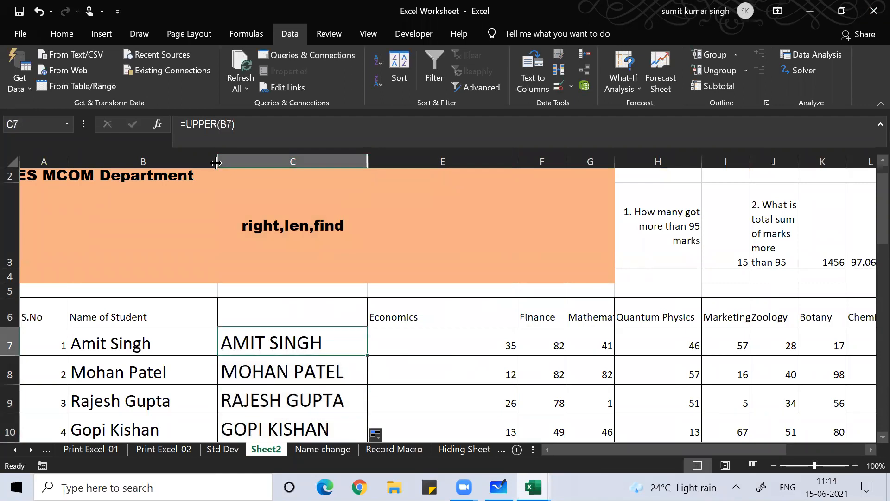
pyautogui.click(252, 134)
# Rewrite the C7 formula as =LOWER(B7), fixing the missing-parenthesis warning
pyautogui.press('BackSpace')
pyautogui.press('BackSpace')
pyautogui.press('BackSpace')
pyautogui.press('BackSpace')
pyautogui.press('BackSpace')
pyautogui.press('BackSpace')
pyautogui.press('BackSpace')
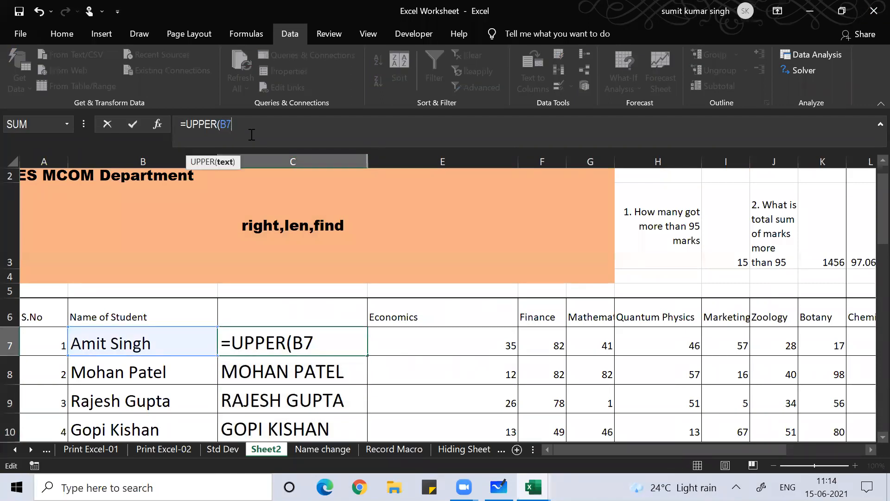
pyautogui.press('BackSpace')
pyautogui.press('BackSpace')
pyautogui.write('lower(')
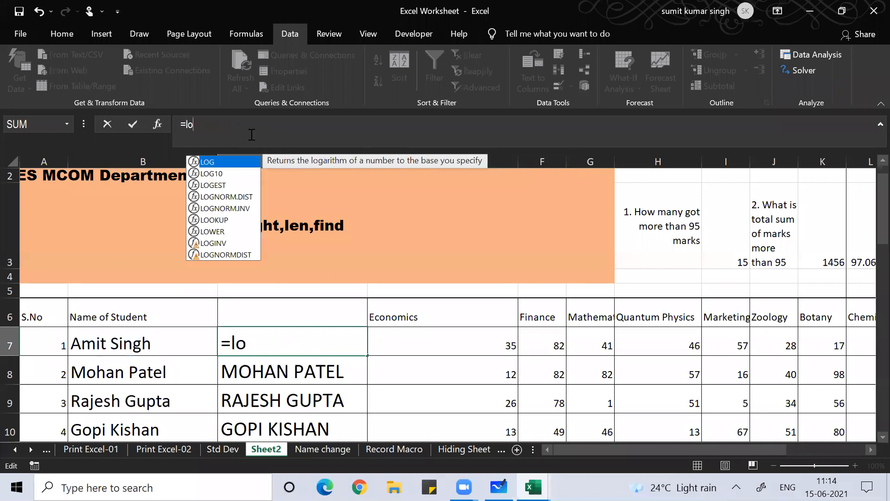
pyautogui.press('Left')
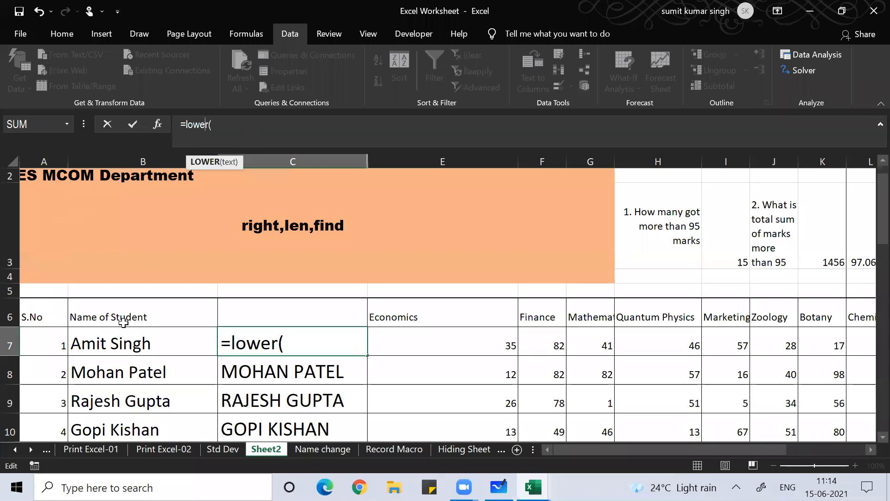
pyautogui.click(129, 345)
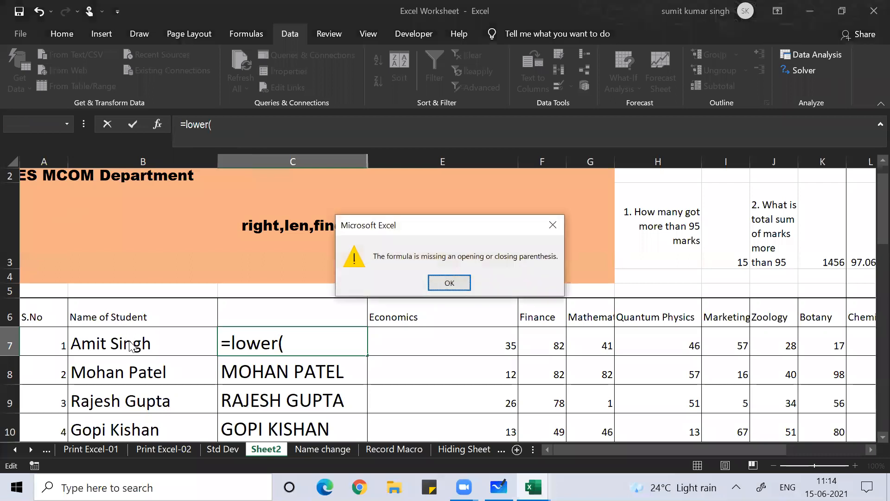
pyautogui.click(429, 283)
pyautogui.press('Right')
pyautogui.click(129, 347)
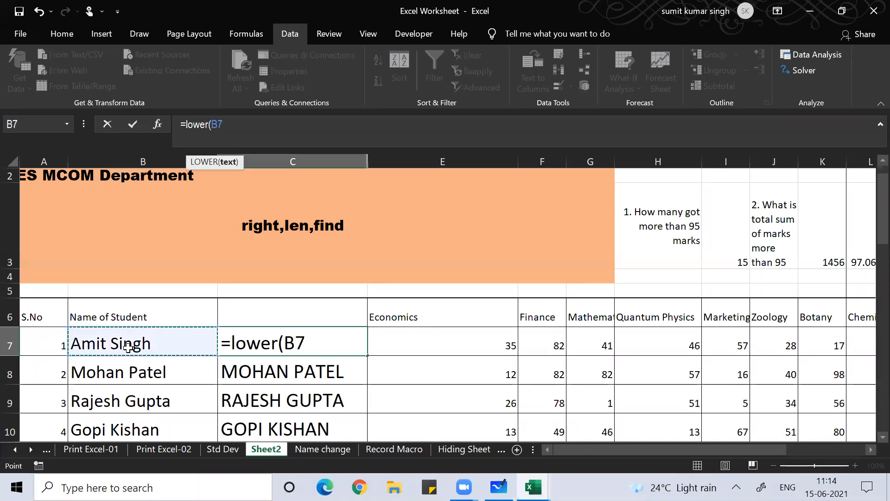
pyautogui.write(')')
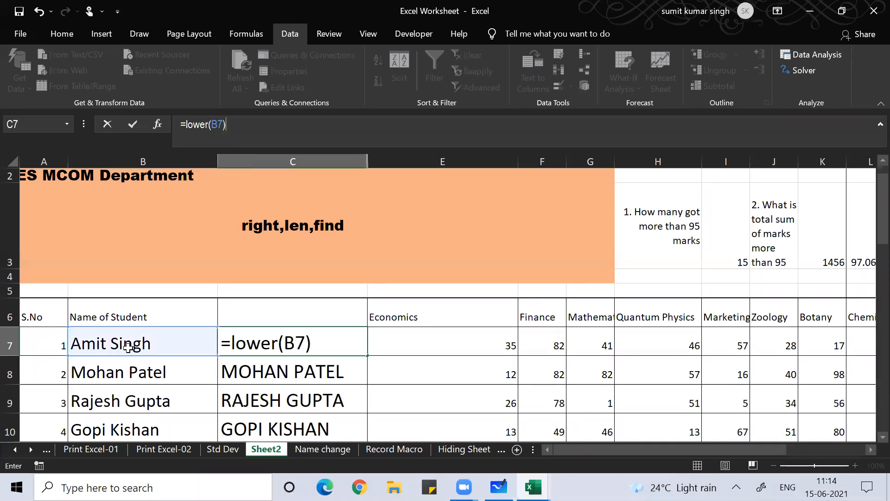
pyautogui.press('Return')
# Fill the LOWER formula down column C
pyautogui.press('Up')
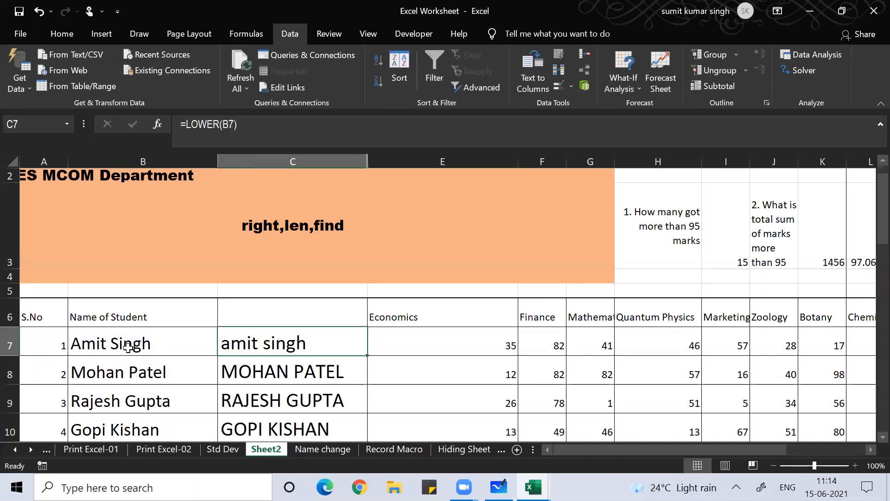
pyautogui.doubleClick(367, 356)
pyautogui.click(300, 346)
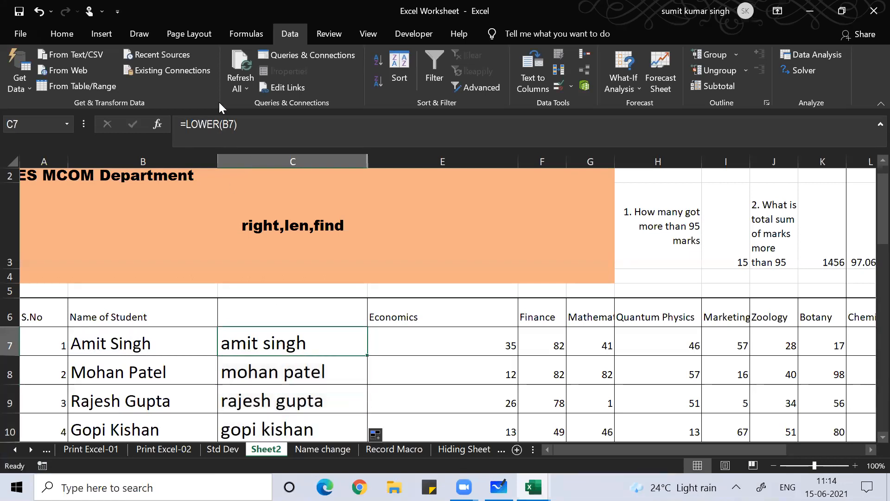
# Change C7 to =PROPER(B7) and fill it down column C
pyautogui.click(221, 124)
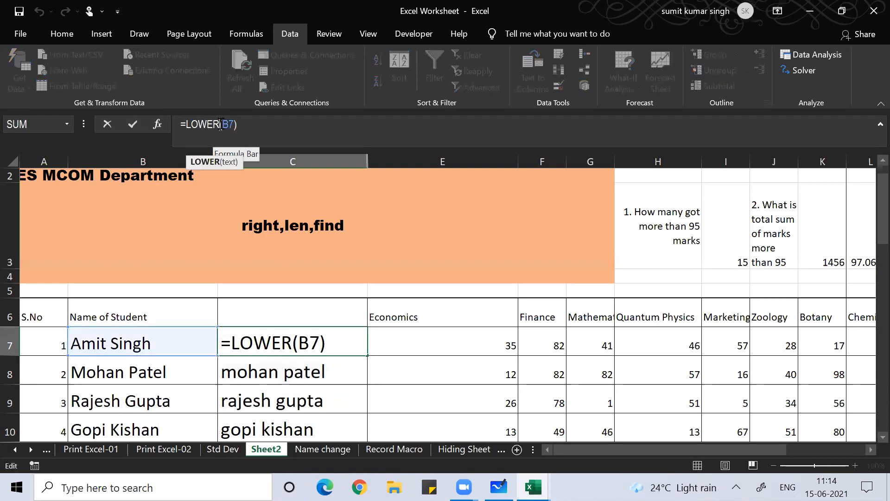
pyautogui.press('BackSpace')
pyautogui.press('BackSpace')
pyautogui.press('BackSpace')
pyautogui.press('BackSpace')
pyautogui.press('BackSpace')
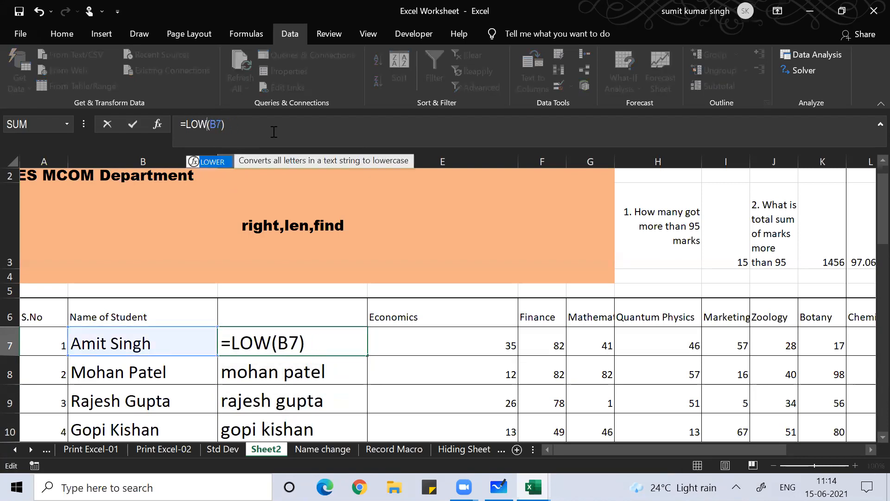
pyautogui.write('proper')
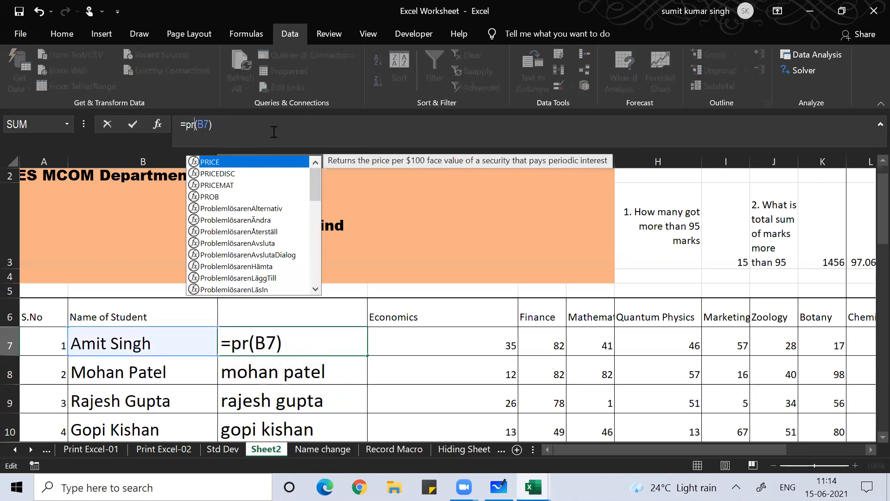
pyautogui.press('Return')
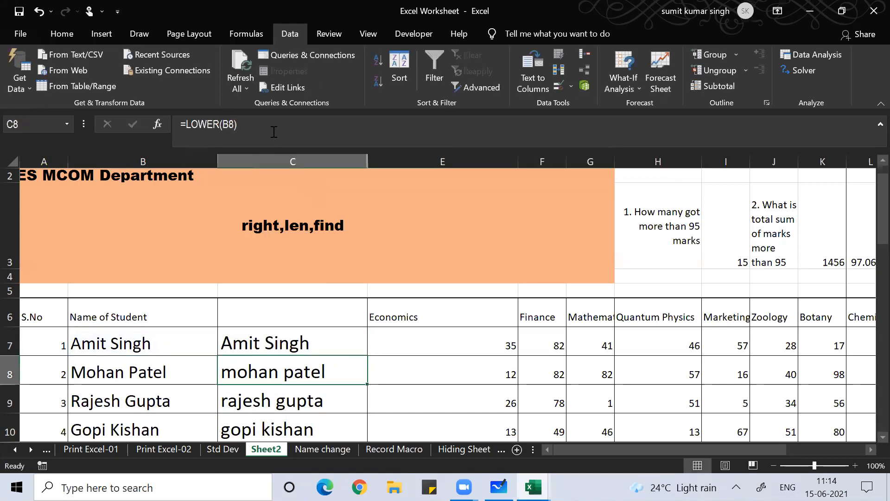
pyautogui.press('Up')
pyautogui.doubleClick(365, 354)
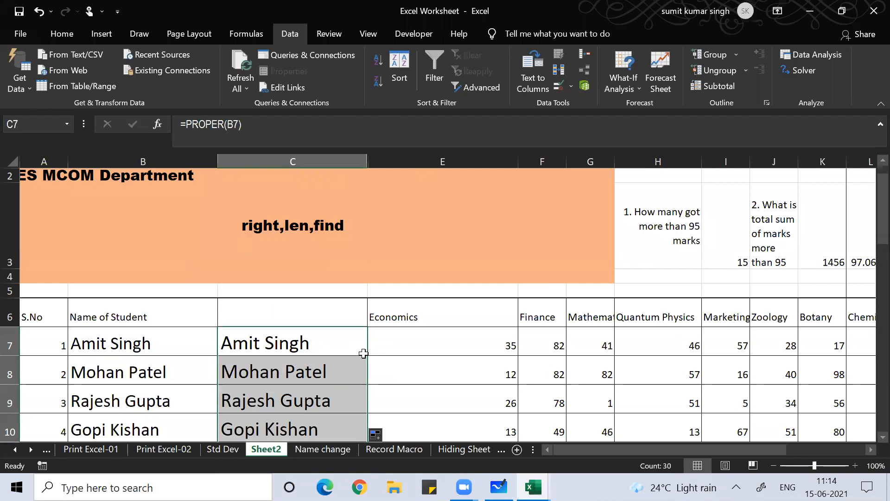
# Delete the 'right,len,find' note in C3 and select the names from C7 down
pyautogui.click(302, 225)
pyautogui.press('Delete')
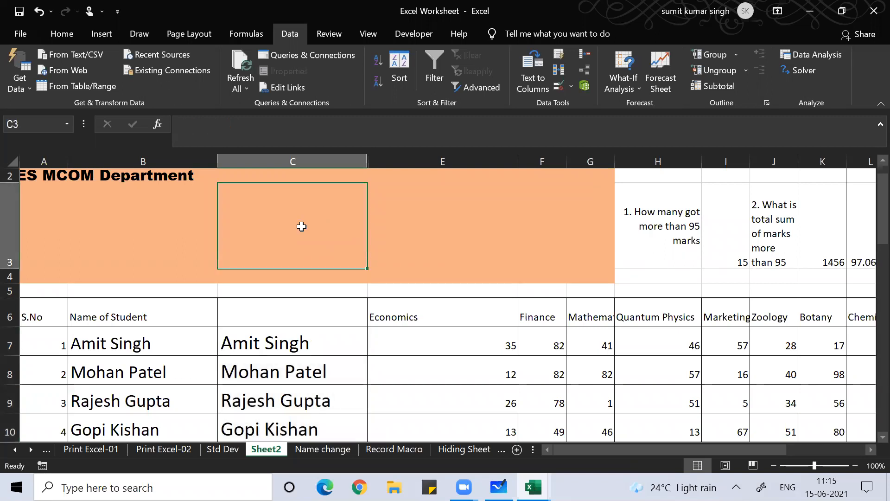
pyautogui.press('Down')
pyautogui.press('Down')
pyautogui.press('Down')
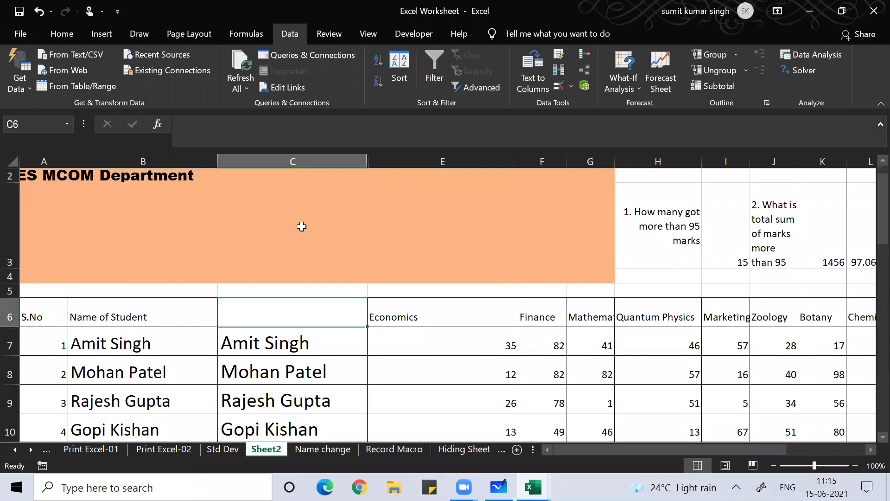
pyautogui.press('Down')
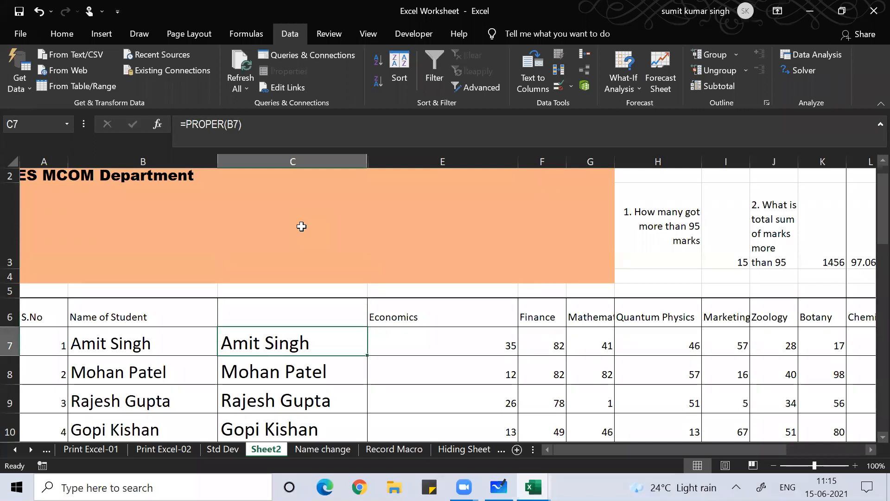
pyautogui.hotkey('ctrl', 'shift', 'Down')
# Delete the helper names from C7 downward and hide column C so Economics sits beside the names
pyautogui.press('Delete')
pyautogui.scroll(8, 302, 228)
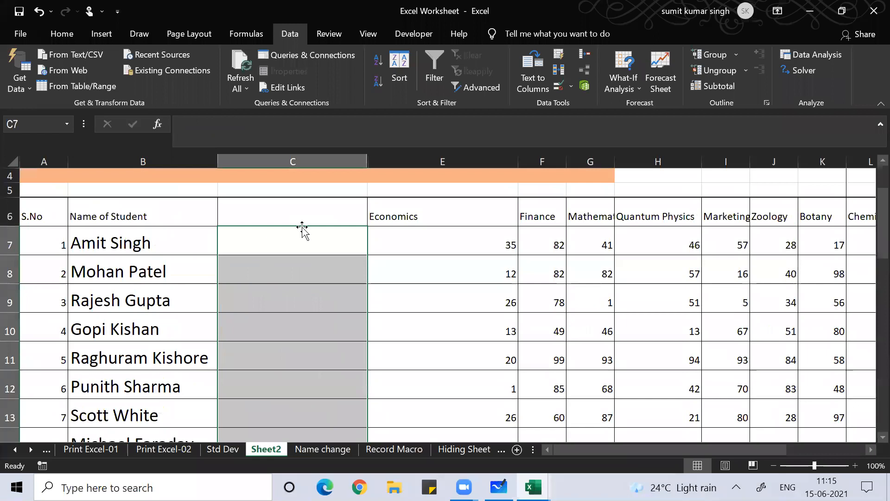
pyautogui.click(301, 228)
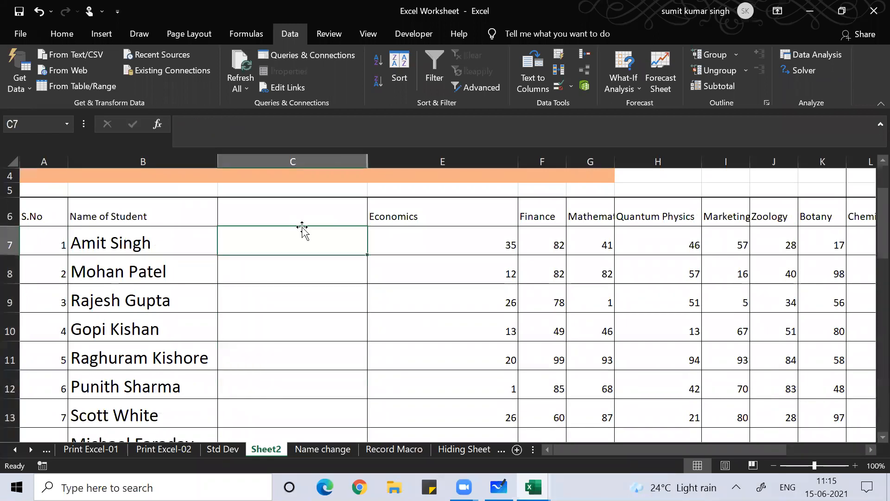
pyautogui.hotkey('ctrl', 'space')
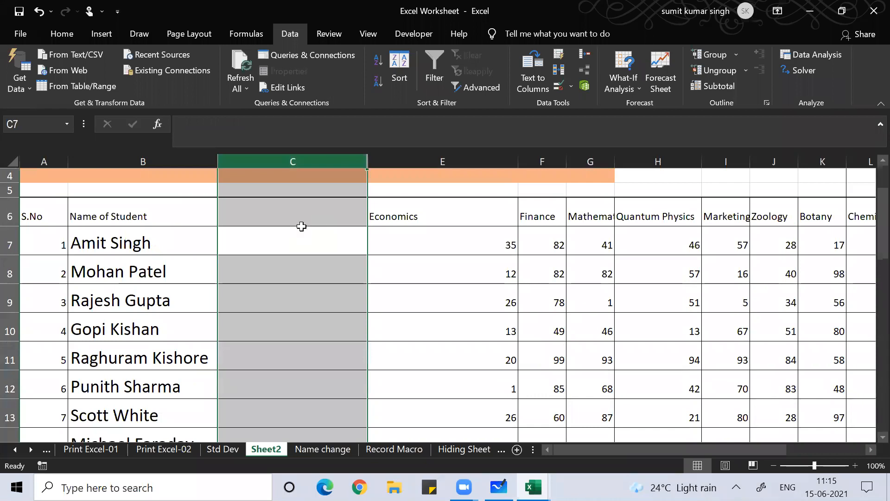
pyautogui.hotkey('ctrl', '0')
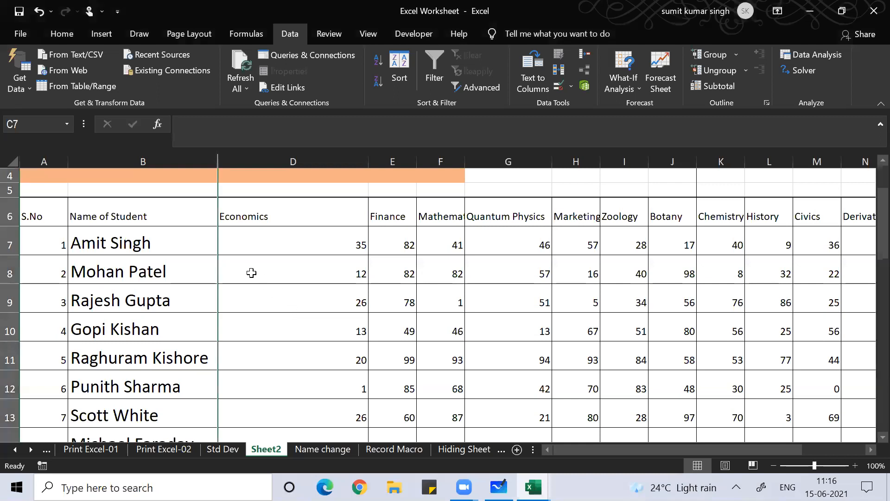
pyautogui.click(260, 233)
pyautogui.click(262, 215)
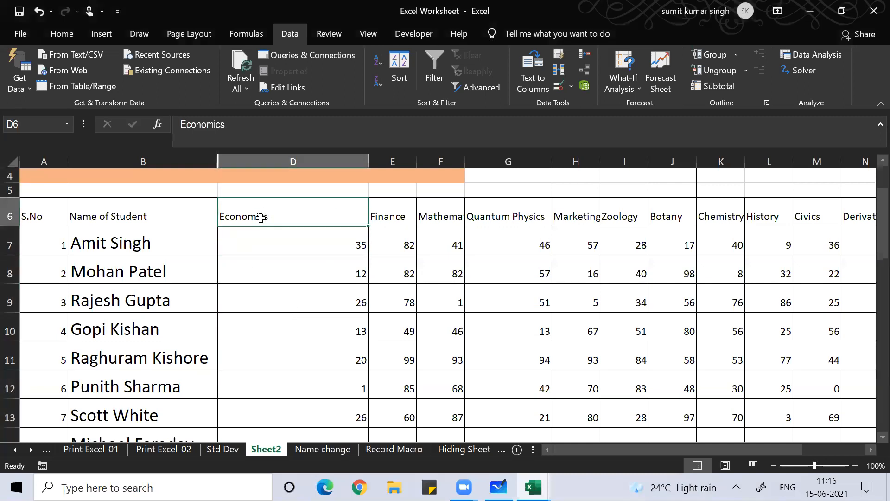
pyautogui.press('Left')
pyautogui.press('Left')
pyautogui.press('Down')
pyautogui.press('Down')
pyautogui.press('Down')
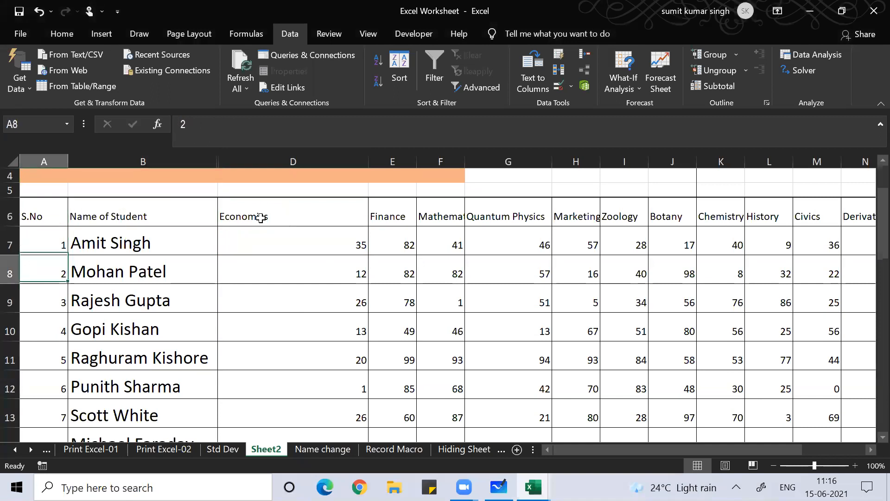
pyautogui.hotkey('ctrl', 'Down')
pyautogui.press('Up')
pyautogui.press('Up')
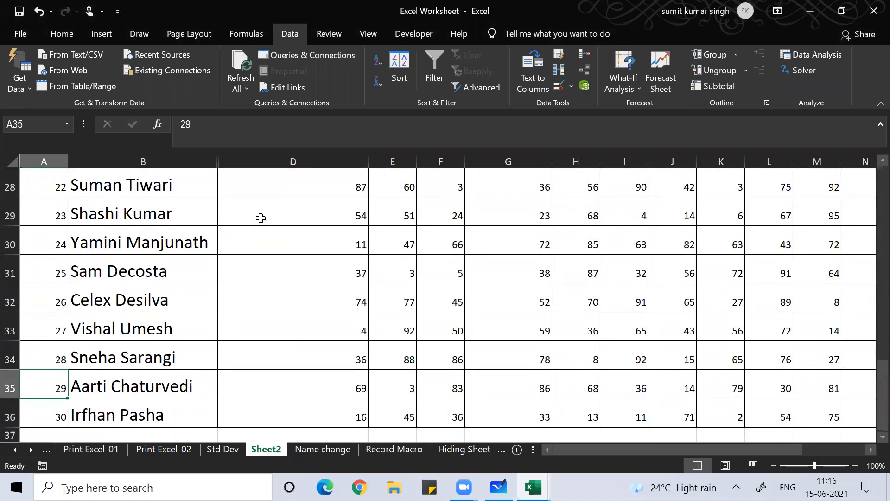
pyautogui.hotkey('ctrl', 'Up')
pyautogui.press('Up')
pyautogui.press('Up')
pyautogui.press('Down')
pyautogui.press('Down')
pyautogui.press('Right')
pyautogui.press('Down')
pyautogui.press('Down')
pyautogui.press('Down')
pyautogui.press('Down')
pyautogui.press('Down')
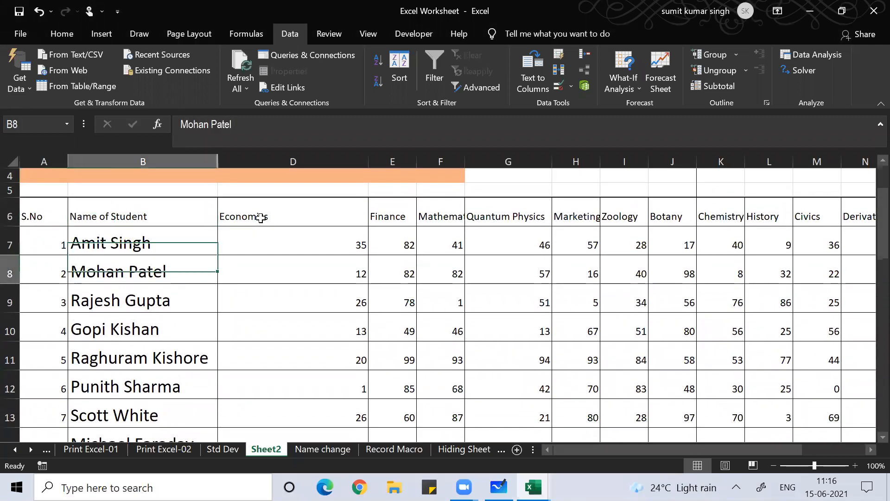
pyautogui.press('Down')
pyautogui.press('Down')
pyautogui.press('Up')
pyautogui.press('Up')
pyautogui.press('Up')
pyautogui.press('Up')
pyautogui.press('Up')
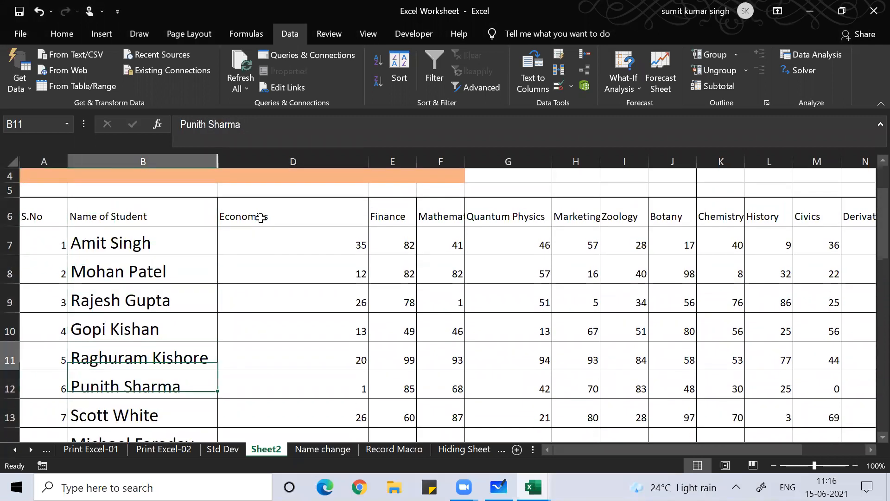
pyautogui.press('Up')
pyautogui.press('Up')
pyautogui.press('Right')
pyautogui.press('Right')
pyautogui.press('Right')
pyautogui.press('Right')
pyautogui.press('Right')
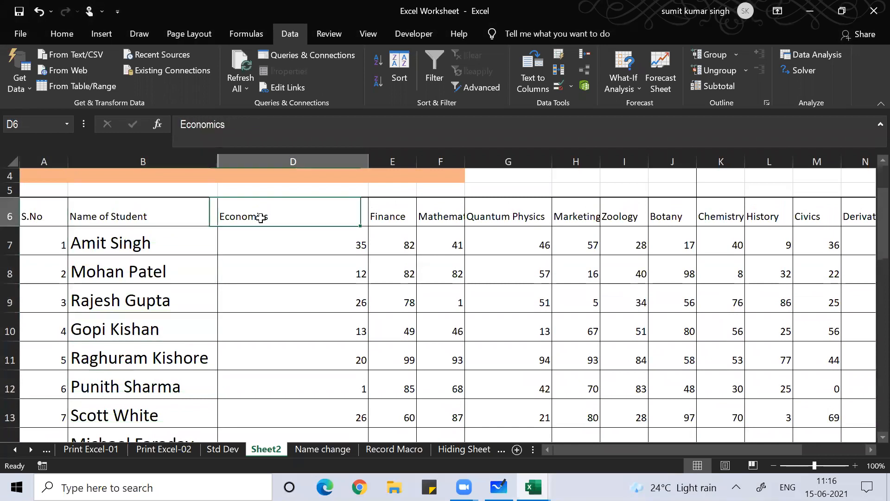
pyautogui.press('Right')
pyautogui.press('Right')
pyautogui.press('Right')
pyautogui.press('Right')
pyautogui.press('Right')
pyautogui.press('Right')
pyautogui.press('Right')
pyautogui.press('Right')
pyautogui.press('Right')
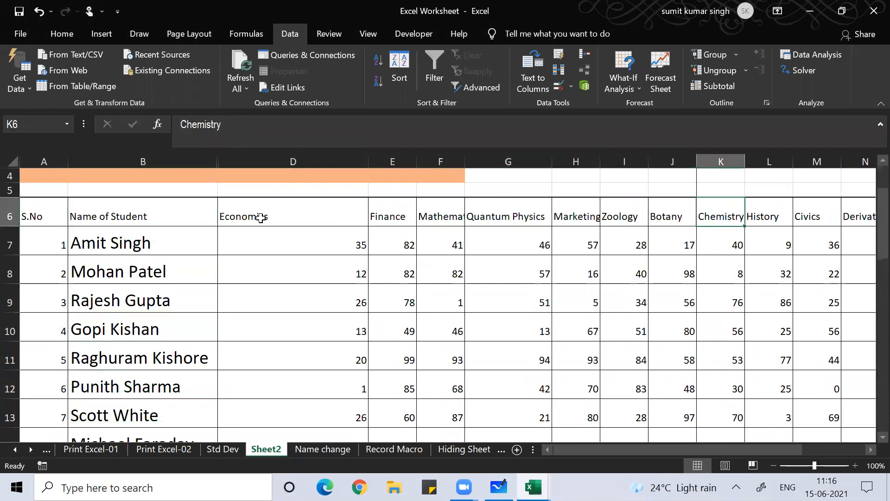
pyautogui.press('Right')
pyautogui.press('Right')
pyautogui.press('Right')
pyautogui.press('Left')
pyautogui.press('Left')
pyautogui.press('Left')
pyautogui.press('Left')
pyautogui.press('Left')
pyautogui.press('Left')
pyautogui.press('Left')
pyautogui.press('Left')
pyautogui.press('Left')
pyautogui.press('Left')
pyautogui.press('Left')
pyautogui.press('Left')
pyautogui.press('Left')
pyautogui.press('Left')
pyautogui.press('Left')
pyautogui.press('Left')
pyautogui.press('Left')
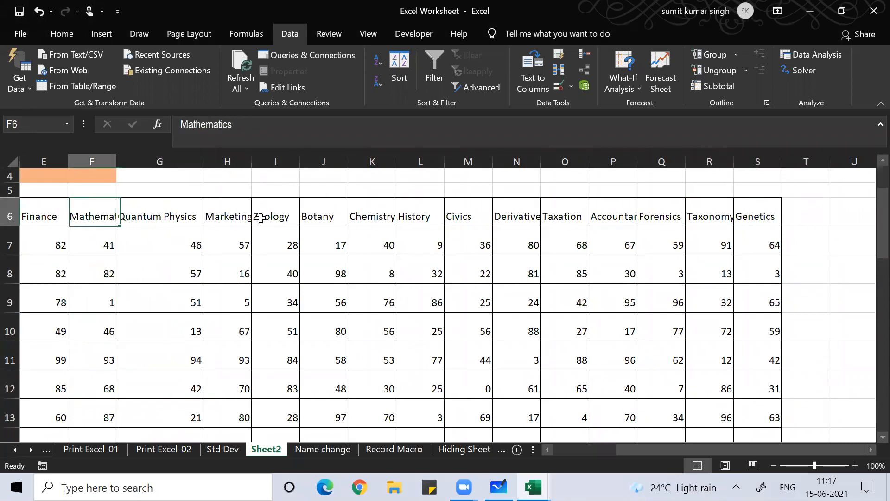
pyautogui.press('Right')
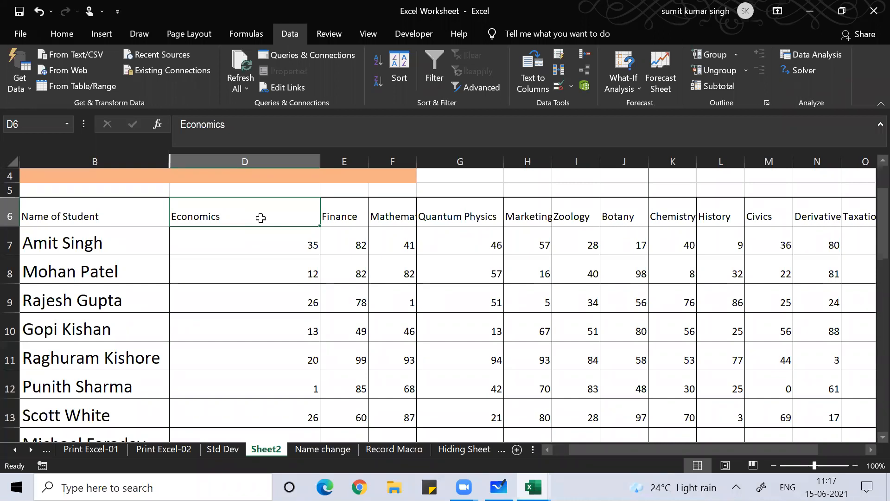
pyautogui.press('Right')
pyautogui.press('Right')
pyautogui.press('Right')
pyautogui.press('Right')
pyautogui.press('Right')
pyautogui.press('Right')
pyautogui.press('Right')
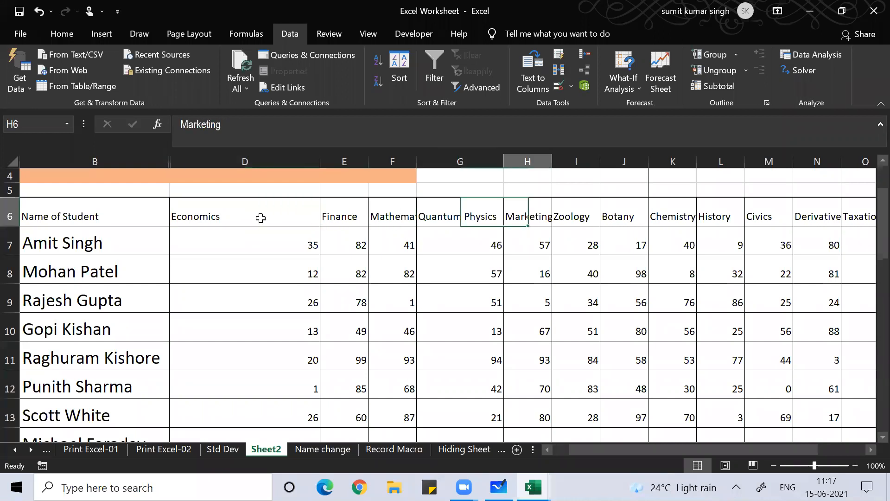
pyautogui.press('Right')
pyautogui.press('Right')
pyautogui.press('Right')
pyautogui.press('Right')
pyautogui.press('Right')
pyautogui.press('Right')
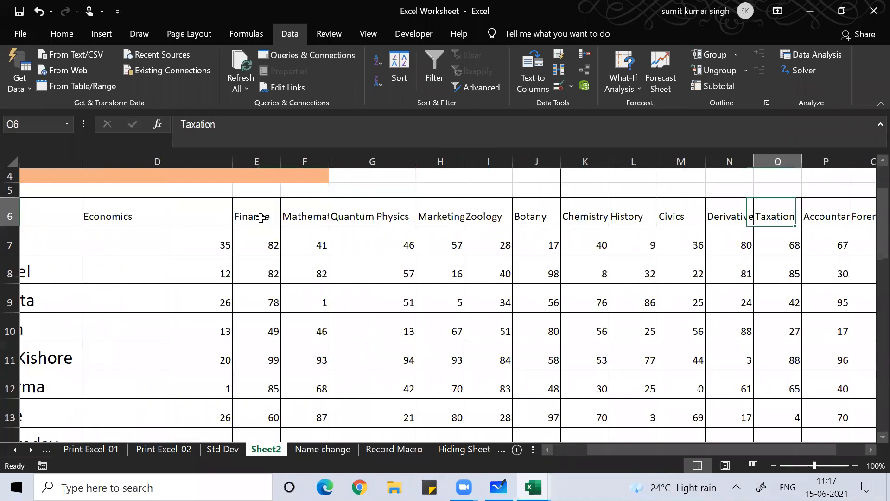
pyautogui.press('Right')
pyautogui.press('Right')
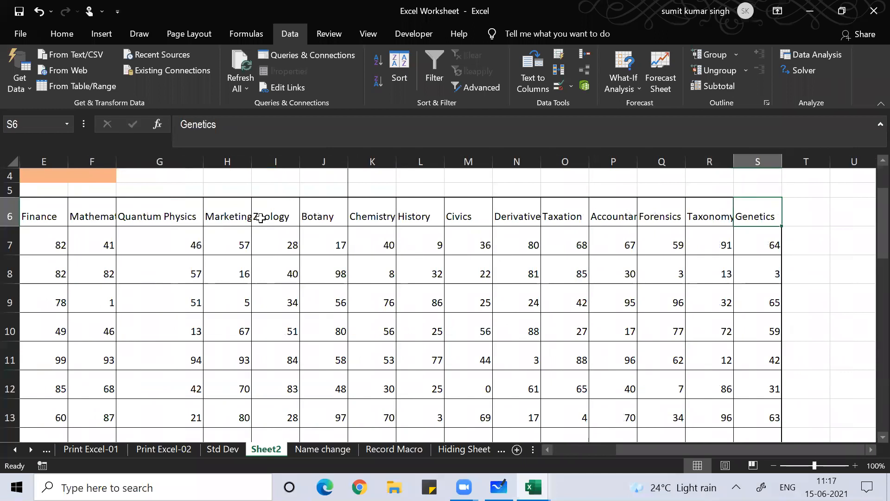
pyautogui.press('Left')
pyautogui.press('Left')
pyautogui.press('Left')
pyautogui.press('Left')
pyautogui.press('Left')
pyautogui.press('Left')
pyautogui.press('Left')
pyautogui.press('Left')
pyautogui.press('Left')
pyautogui.press('Left')
pyautogui.press('Left')
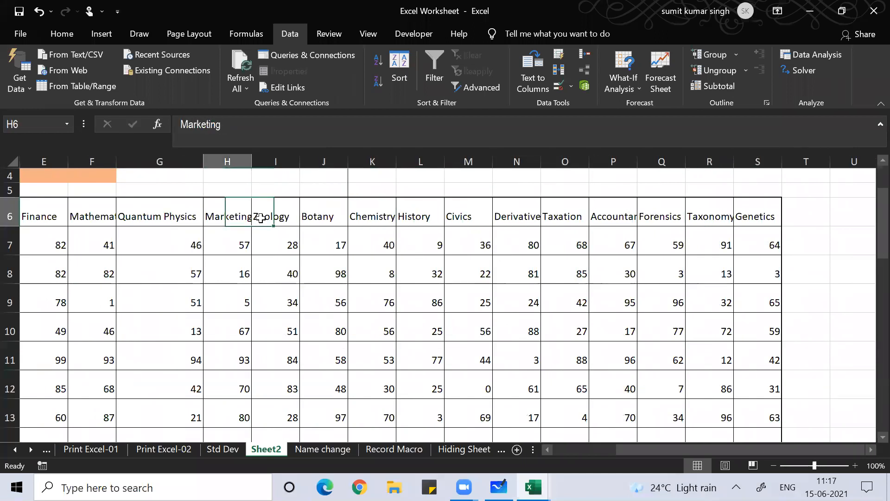
pyautogui.press('Left')
pyautogui.press('Left')
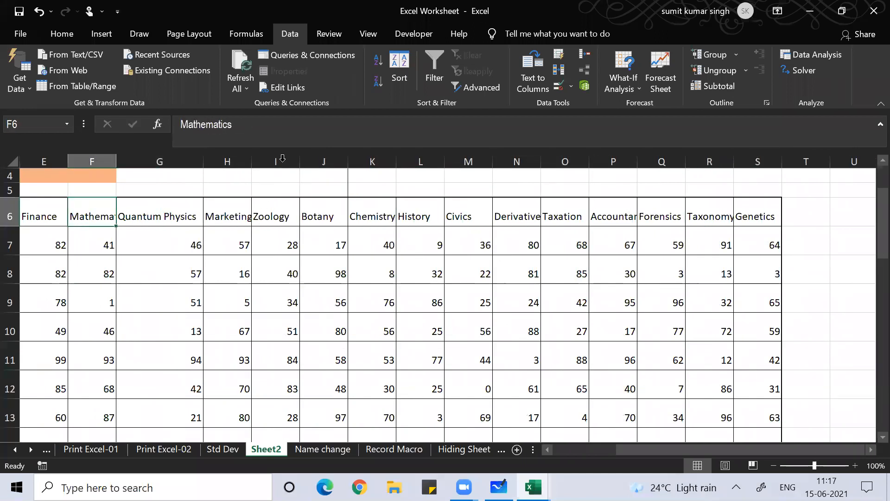
# Widen the Mathematics column so its header fits, then move to cell G5
pyautogui.moveTo(116, 161); pyautogui.dragTo(142, 176)
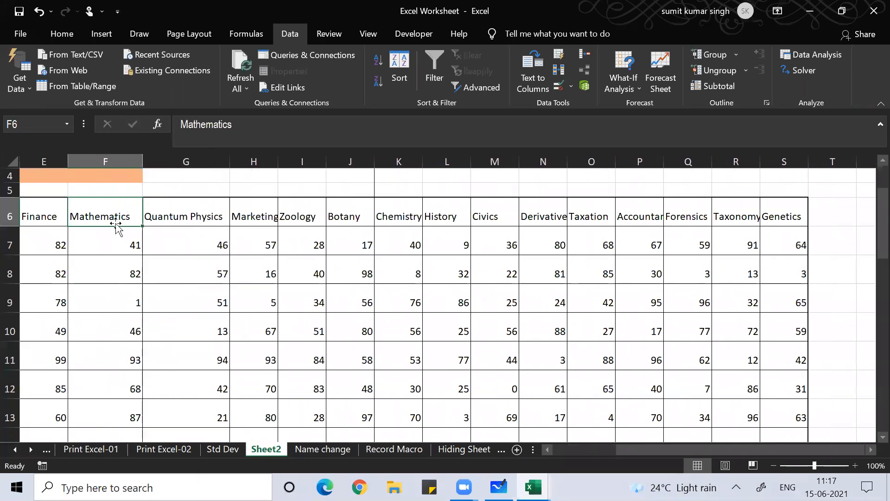
pyautogui.click(95, 279)
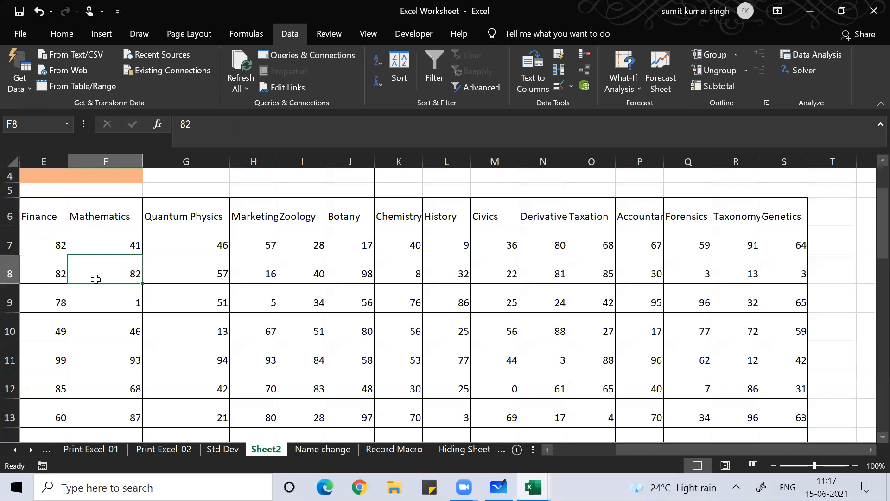
pyautogui.press('Left')
pyautogui.press('Left')
pyautogui.press('Left')
pyautogui.press('Right')
pyautogui.press('Right')
pyautogui.press('Up')
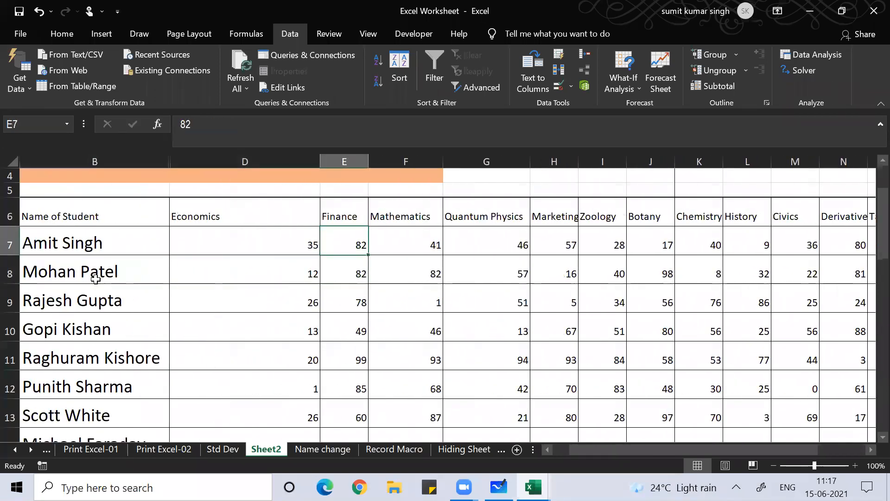
pyautogui.press('Up')
pyautogui.press('Up')
pyautogui.press('Right')
pyautogui.press('Right')
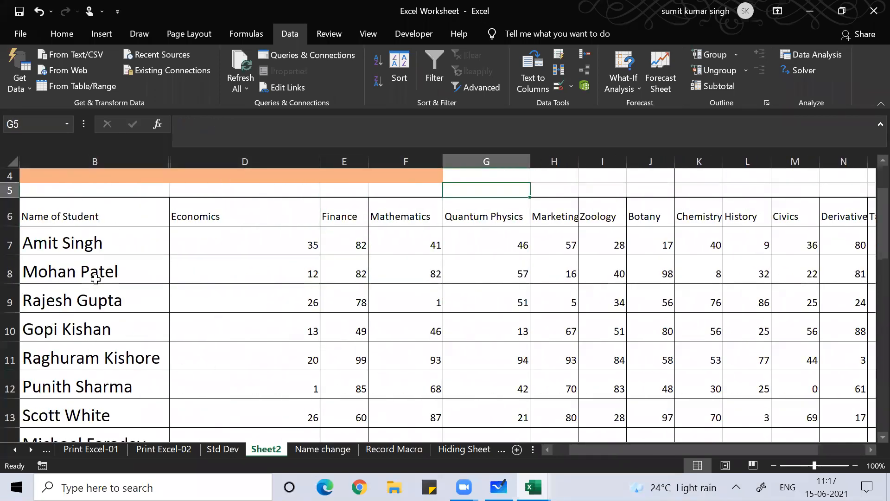
# Enter =COUNTA(D6:S6) in G5 to count the subject headers, returning 16
pyautogui.write('=counta')
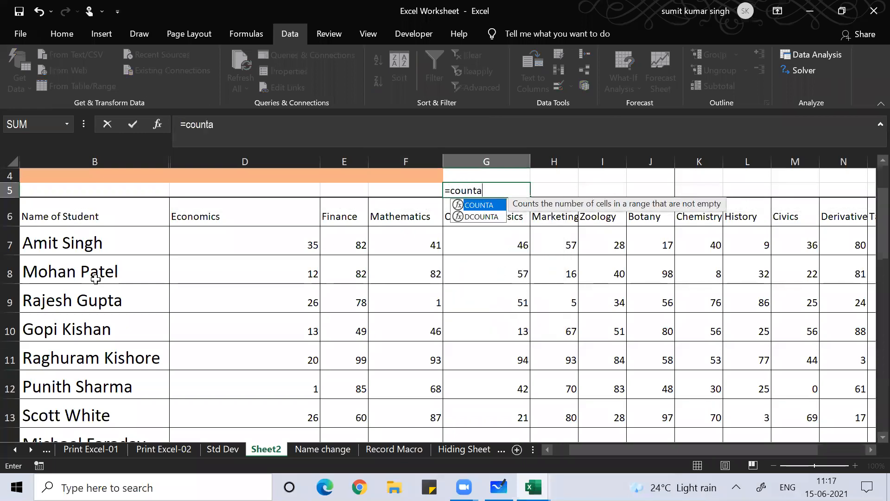
pyautogui.write('(')
pyautogui.press('Down')
pyautogui.press('Left')
pyautogui.press('Left')
pyautogui.press('Left')
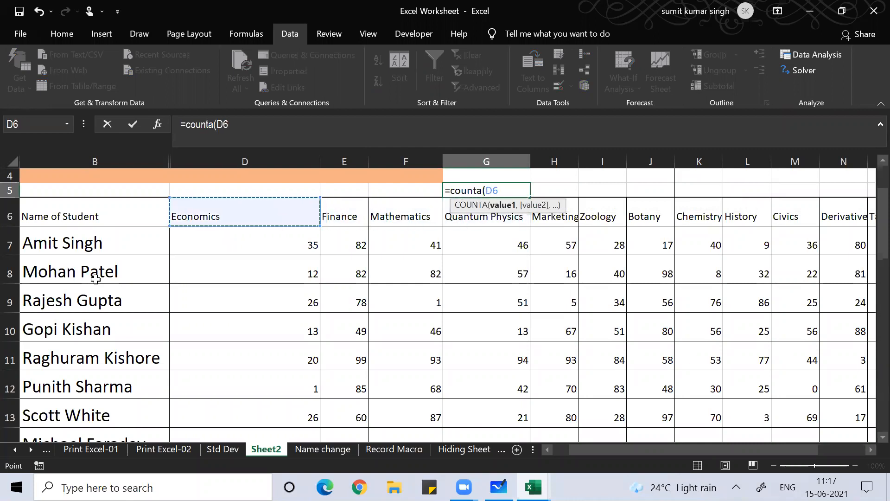
pyautogui.hotkey('shift', 'Right')
pyautogui.hotkey('shift', 'Right')
pyautogui.hotkey('shift', 'Right')
pyautogui.hotkey('shift', 'Right')
pyautogui.hotkey('shift', 'Right')
pyautogui.hotkey('shift', 'Right')
pyautogui.hotkey('shift', 'Right')
pyautogui.hotkey('shift', 'Right')
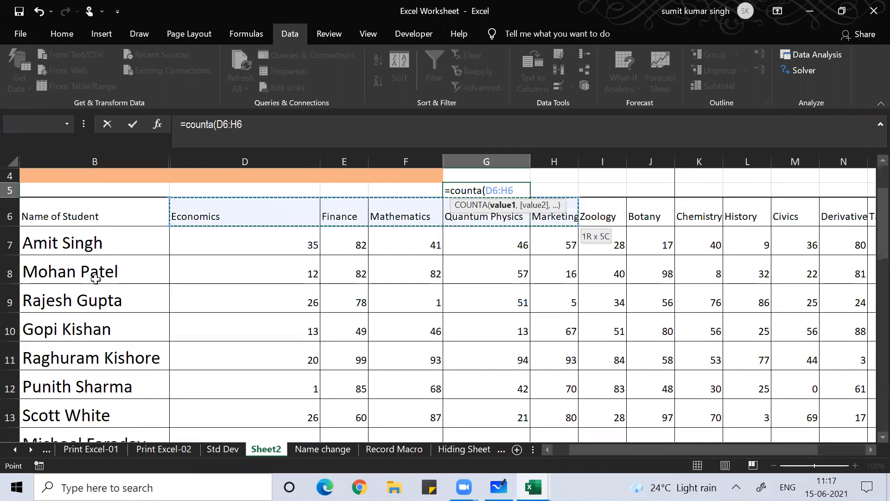
pyautogui.hotkey('shift', 'Right')
pyautogui.hotkey('shift', 'Right')
pyautogui.hotkey('shift', 'Right')
pyautogui.hotkey('shift', 'Right')
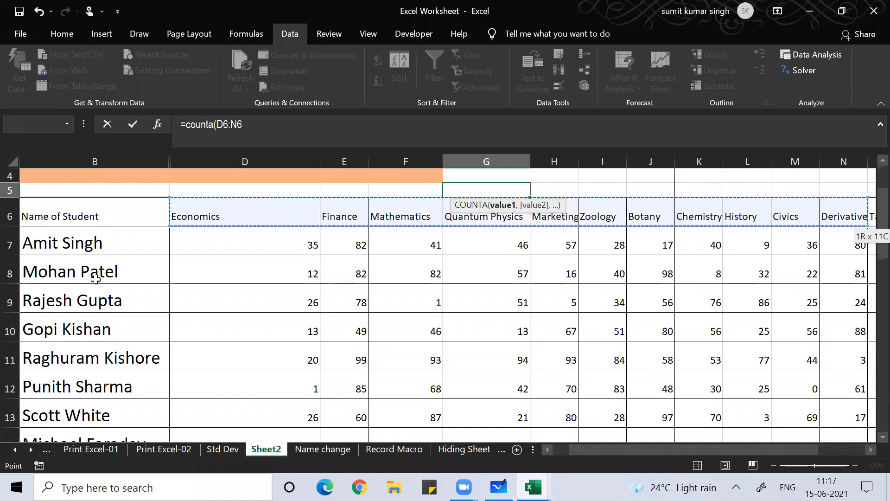
pyautogui.hotkey('shift', 'Right')
pyautogui.hotkey('shift', 'Right')
pyautogui.hotkey('shift', 'Right')
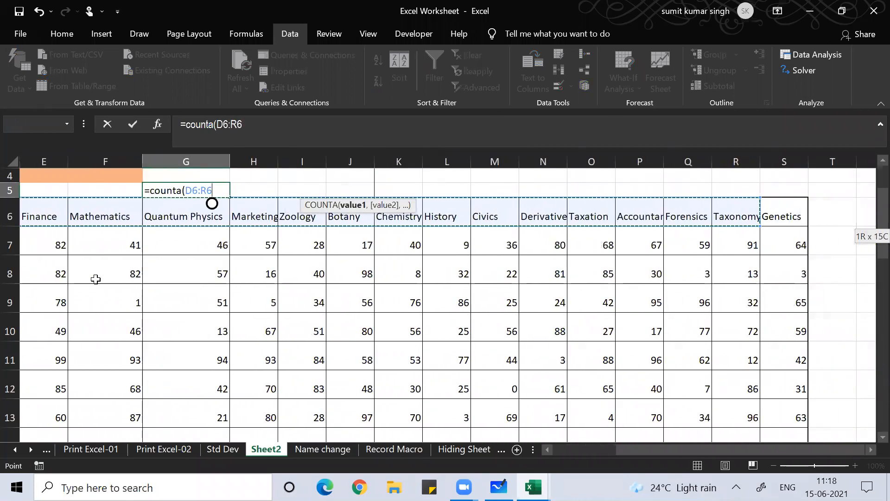
pyautogui.write(')')
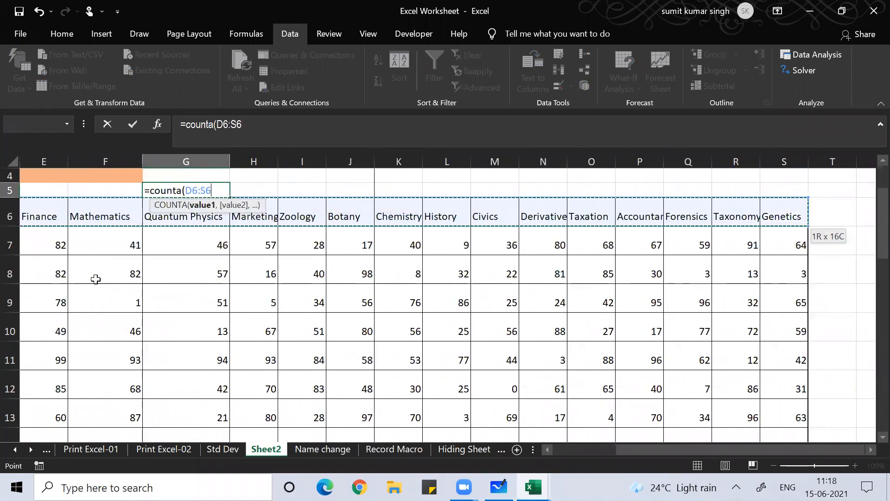
pyautogui.press('Return')
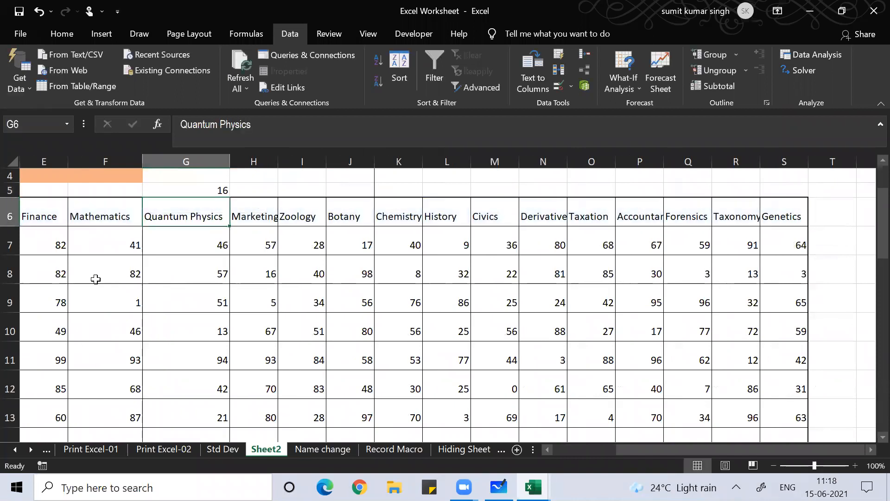
pyautogui.press('Up')
pyautogui.press('Left')
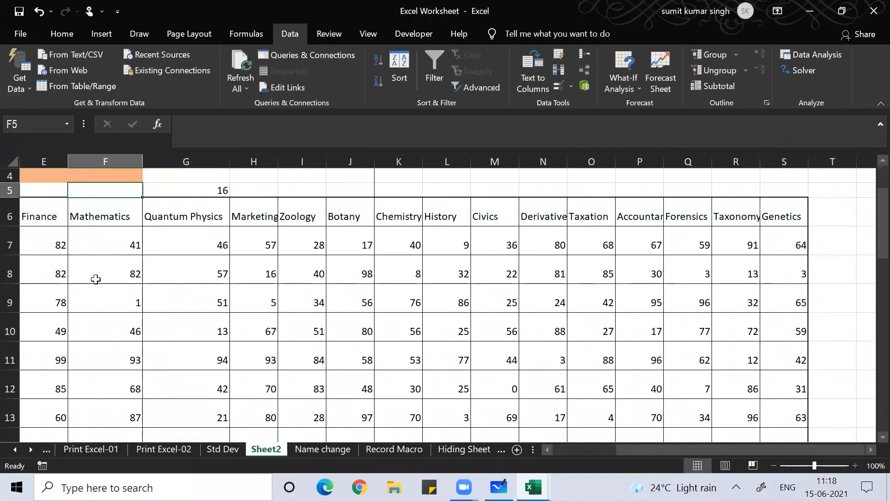
pyautogui.press('Left')
pyautogui.press('Left')
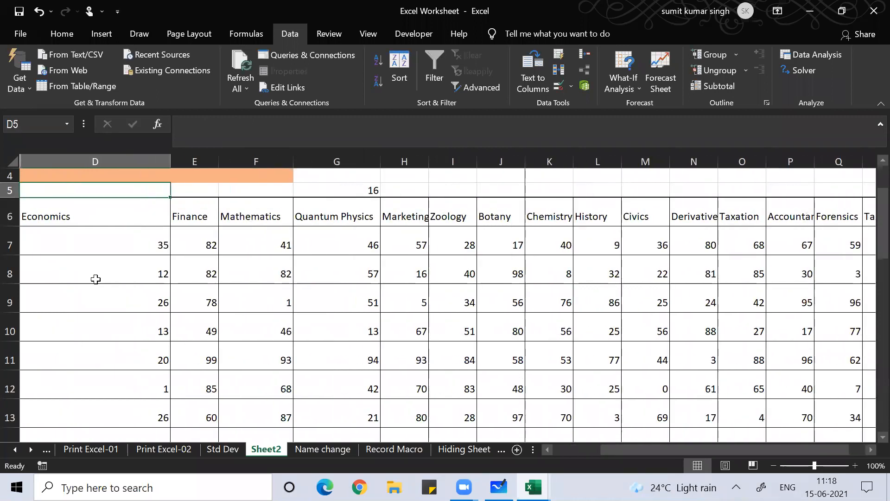
pyautogui.press('Right')
pyautogui.press('Right')
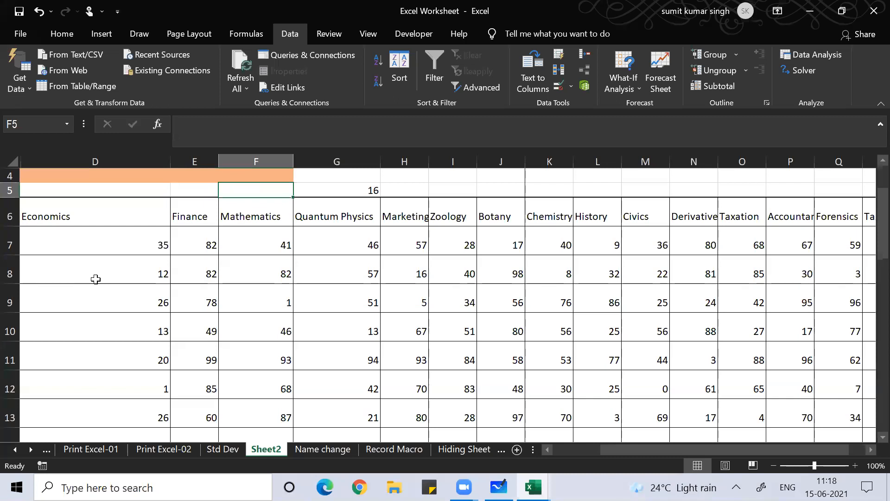
# Type 'Number of Subjects' in F5 and auto-fit column F to the label
pyautogui.write('Number of ')
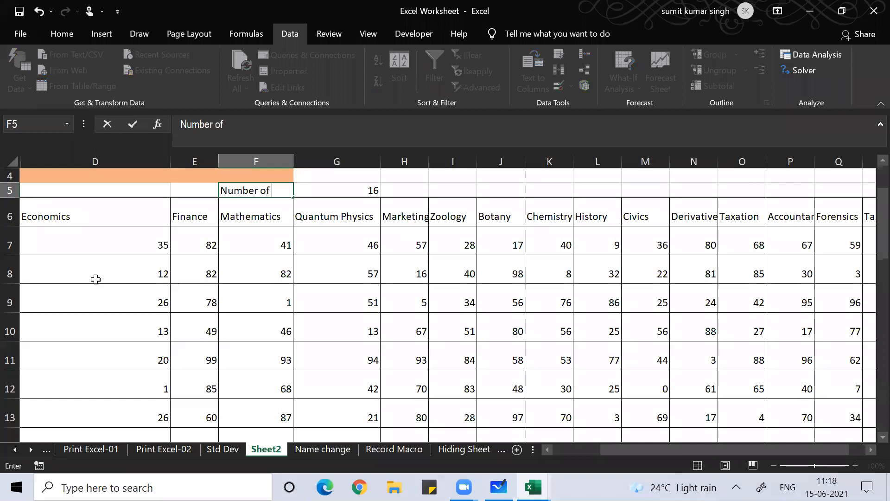
pyautogui.write('Subjec')
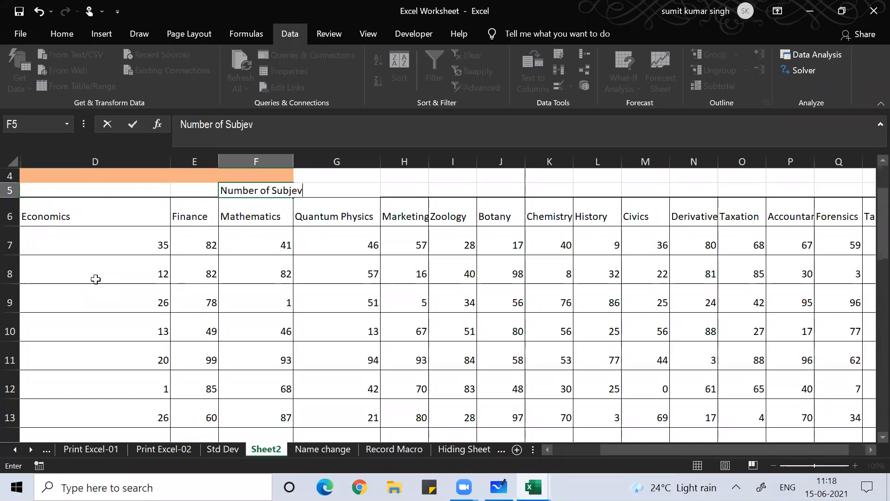
pyautogui.press('BackSpace')
pyautogui.write('cts')
pyautogui.press('Return')
pyautogui.press('Up')
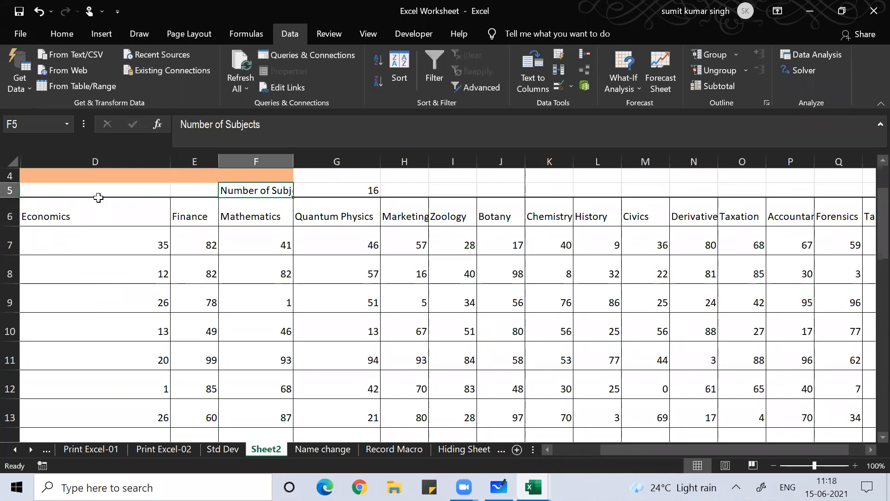
pyautogui.doubleClick(294, 157)
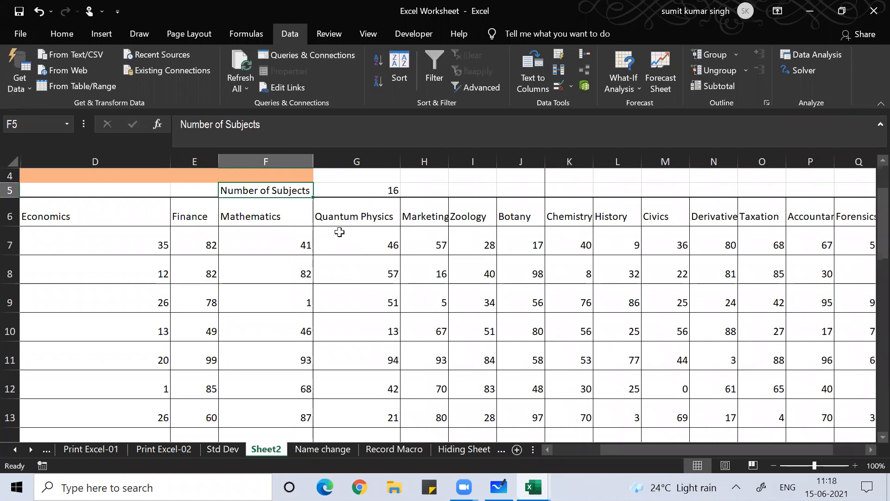
pyautogui.press('Down')
pyautogui.press('Down')
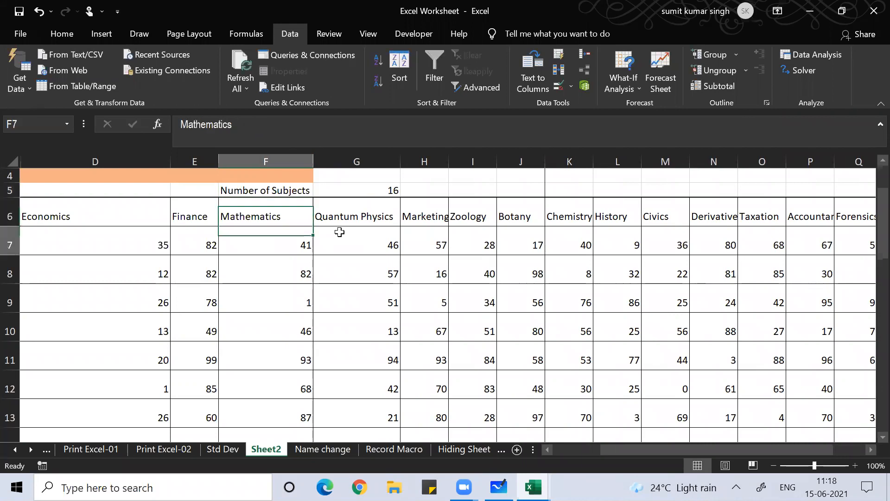
pyautogui.press('Left')
pyautogui.press('Left')
pyautogui.press('Left')
pyautogui.press('Left')
pyautogui.press('Right')
pyautogui.press('Right')
pyautogui.press('Right')
pyautogui.press('Right')
pyautogui.press('Up')
pyautogui.press('Up')
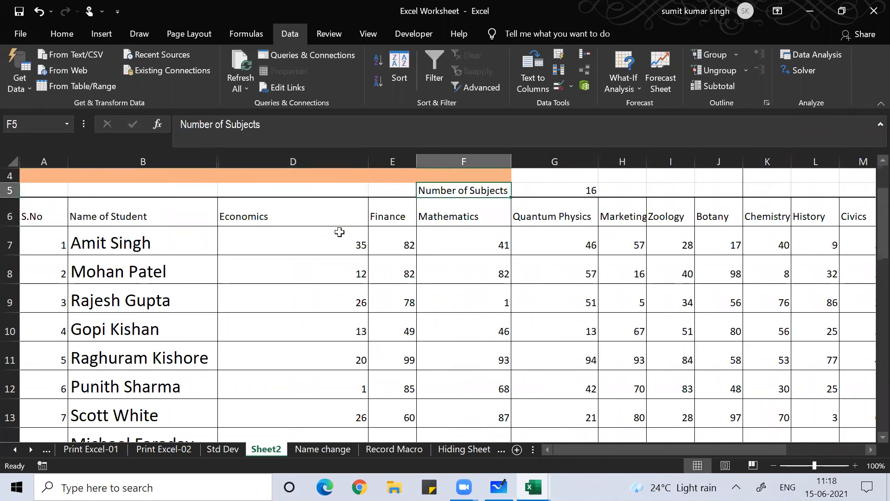
# Make the label and count in F5:G5 bold, italic and underlined
pyautogui.hotkey('shift', 'Right')
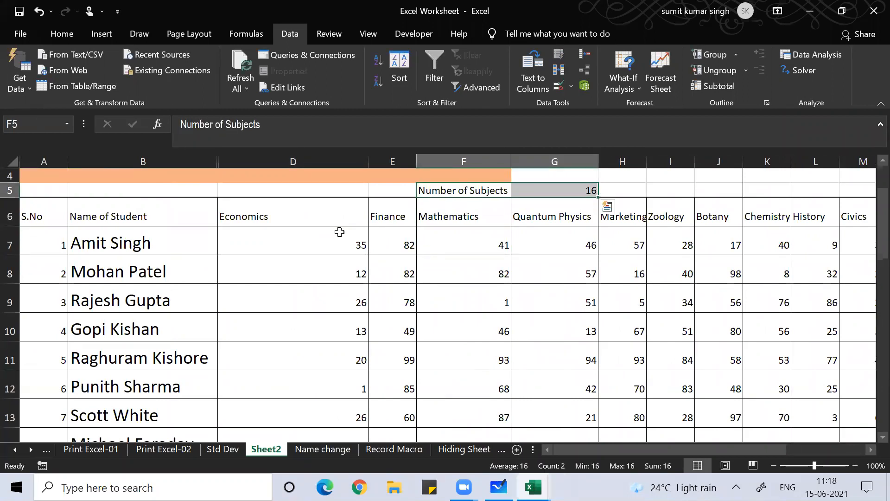
pyautogui.hotkey('ctrl', 'q')
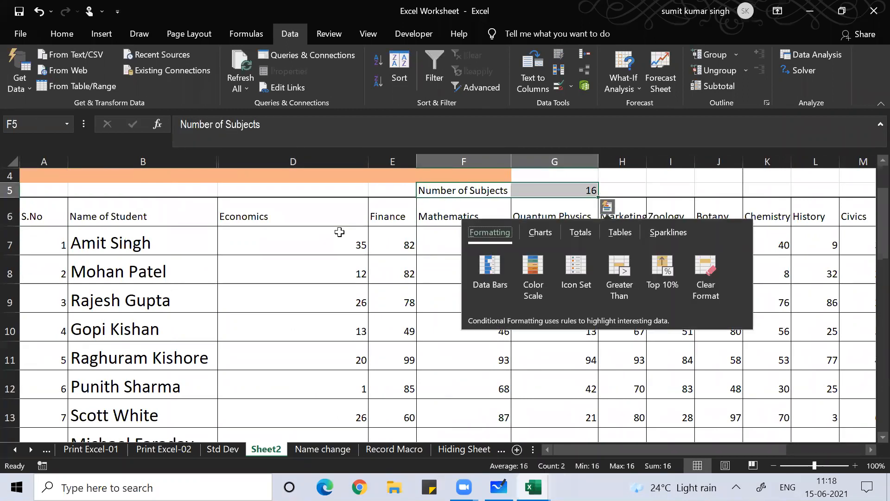
pyautogui.click(292, 328)
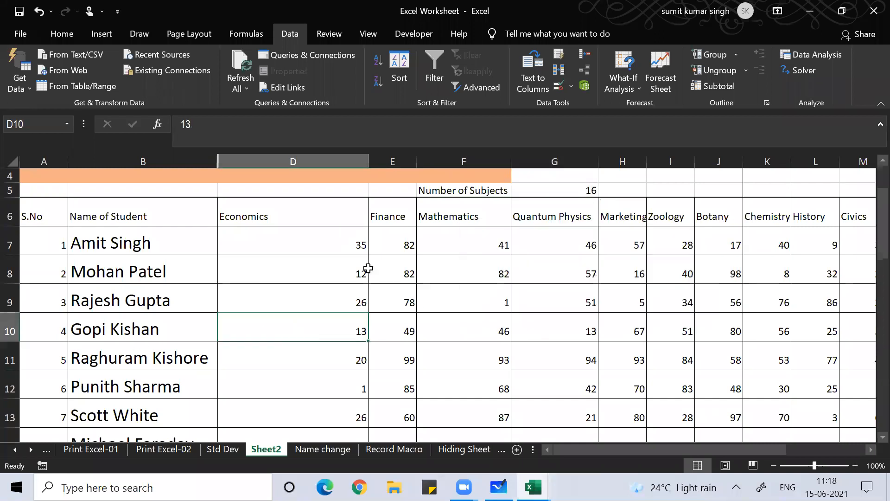
pyautogui.click(476, 190)
pyautogui.hotkey('shift', 'Right')
pyautogui.hotkey('ctrl', 'b')
pyautogui.hotkey('ctrl', 'i')
pyautogui.hotkey('ctrl', 'u')
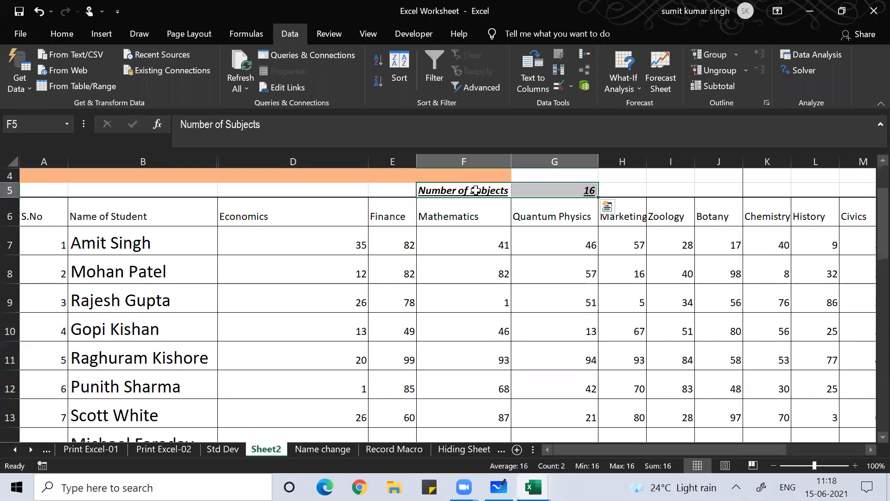
# Set the font colour of F5:G5 to dark blue
pyautogui.hotkey('alt', 'h')
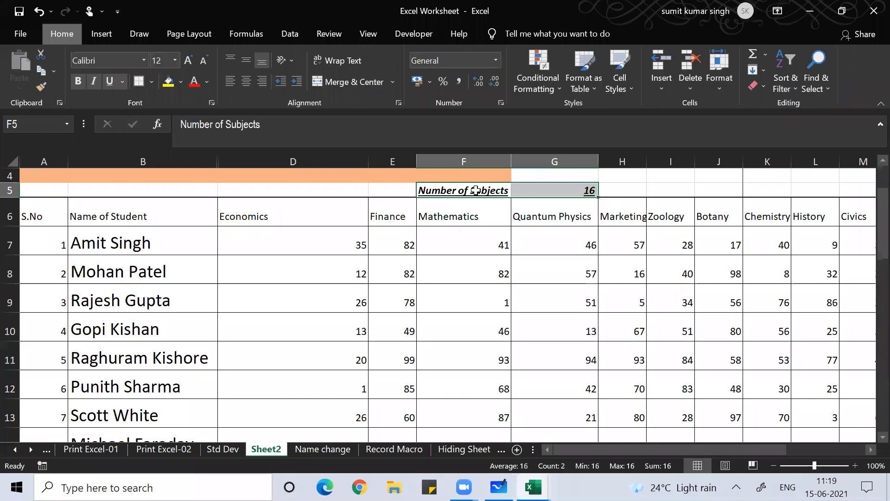
pyautogui.hotkey('alt', 'h')
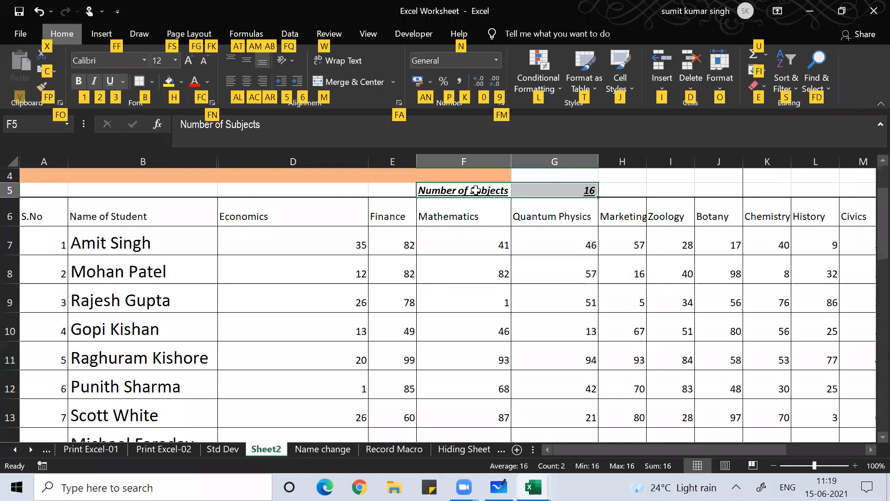
pyautogui.press('f')
pyautogui.press('c')
pyautogui.press('Down')
pyautogui.press('Right')
pyautogui.press('Right')
pyautogui.press('Right')
pyautogui.press('Right')
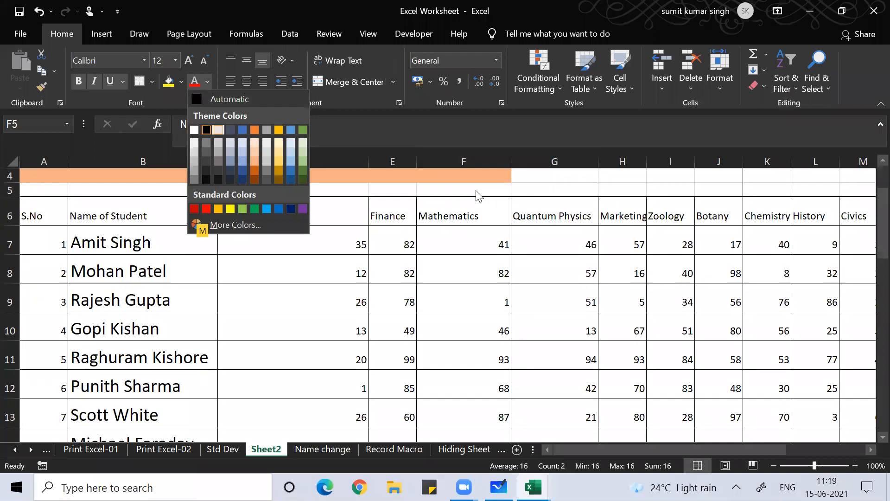
pyautogui.press('Right')
pyautogui.press('Right')
pyautogui.press('Right')
pyautogui.press('Down')
pyautogui.press('Down')
pyautogui.press('Down')
pyautogui.press('Down')
pyautogui.press('Down')
pyautogui.press('Down')
pyautogui.press('Down')
pyautogui.press('Down')
pyautogui.press('Down')
pyautogui.press('Down')
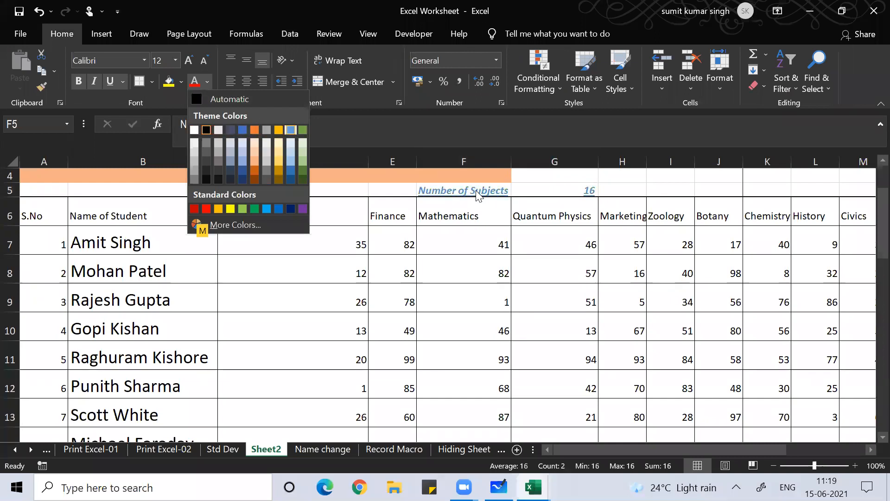
pyautogui.press('Down')
pyautogui.press('Down')
pyautogui.press('Down')
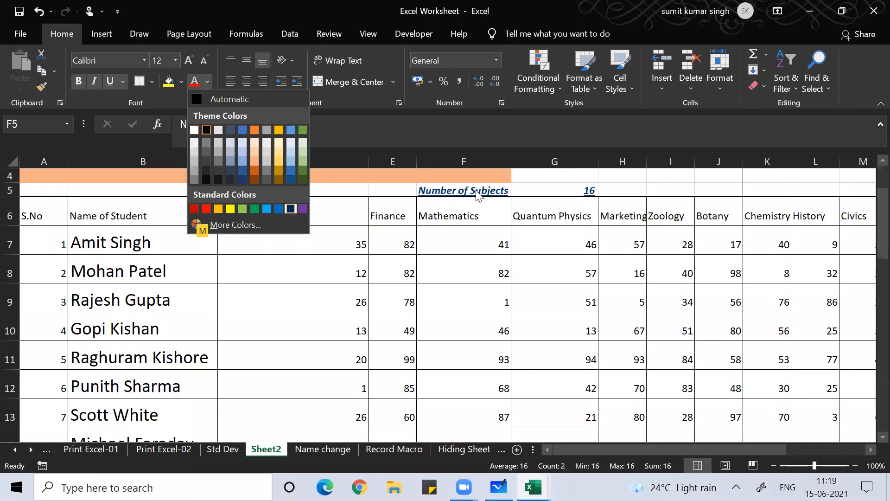
pyautogui.press('Return')
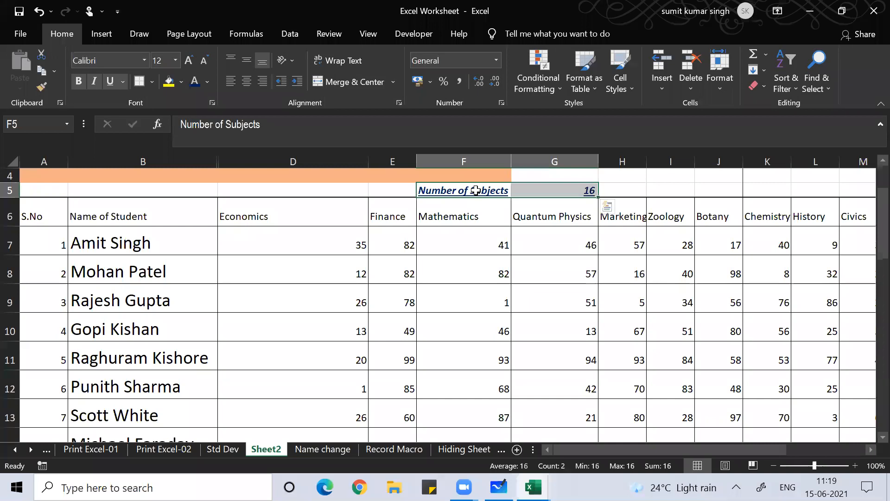
# Format F5:G5 in the Algerian font at size 20 through Format Cells
pyautogui.hotkey('ctrl', '1')
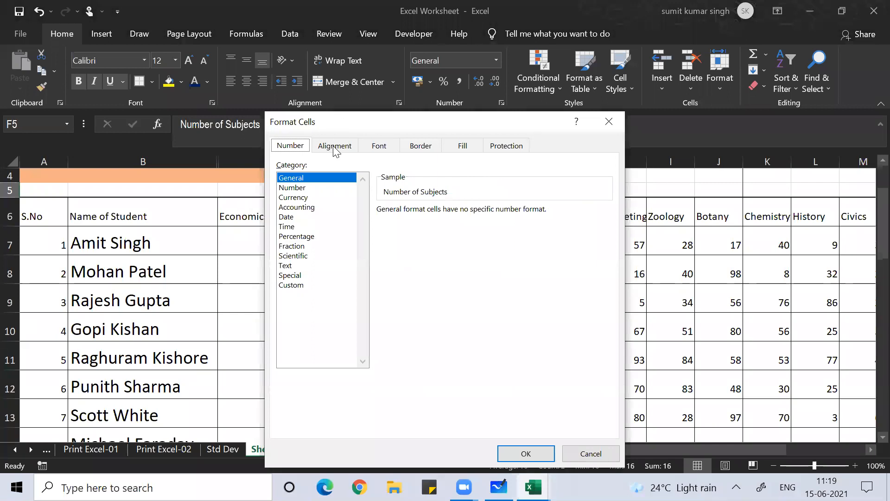
pyautogui.click(379, 145)
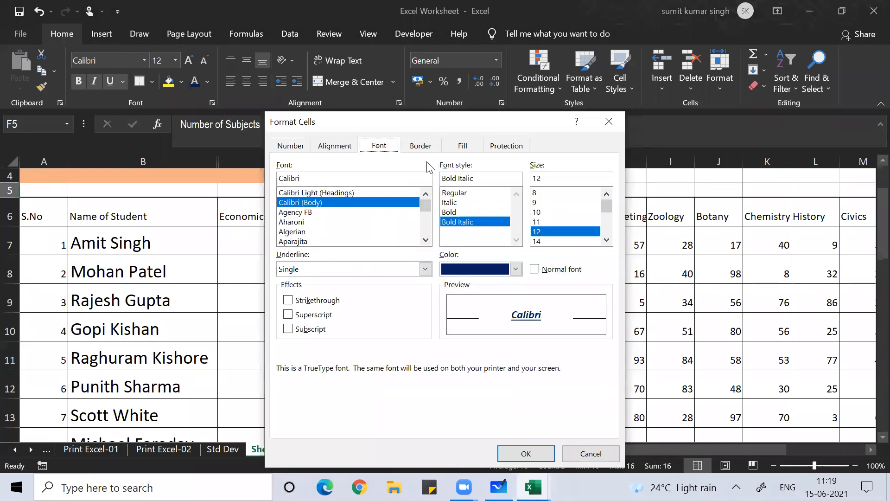
pyautogui.click(606, 240)
pyautogui.click(605, 239)
pyautogui.click(606, 240)
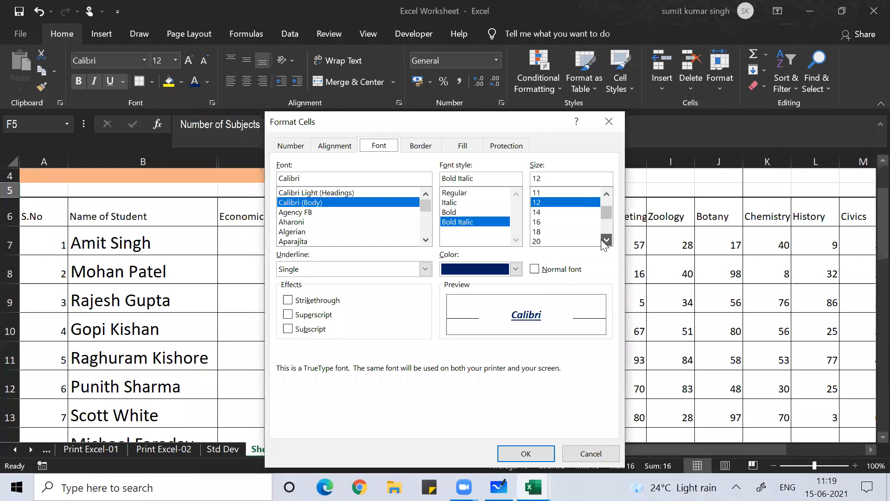
pyautogui.click(574, 242)
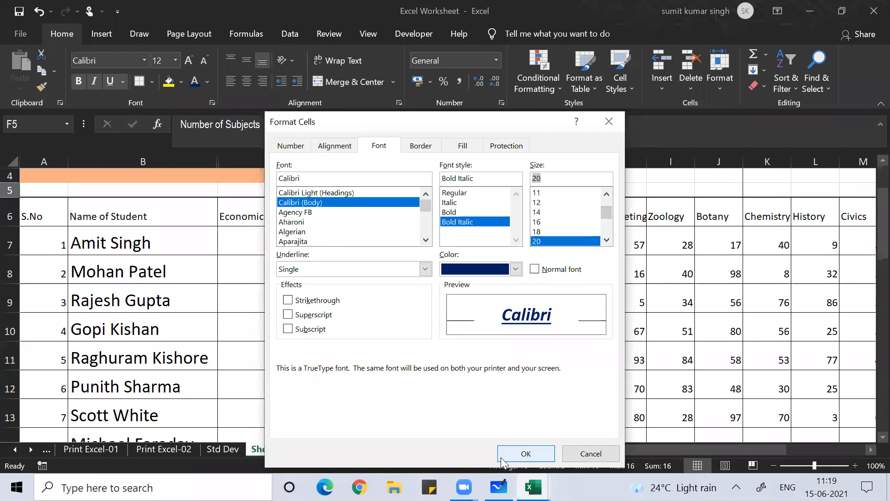
pyautogui.click(311, 230)
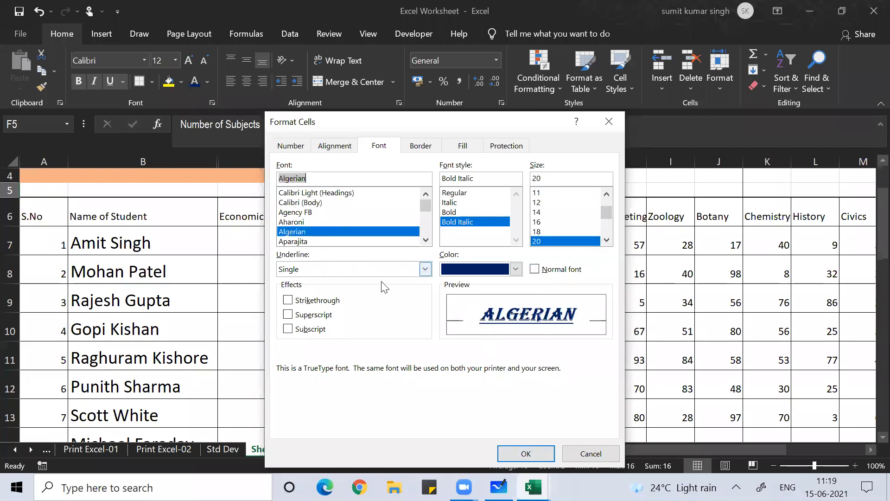
pyautogui.click(519, 455)
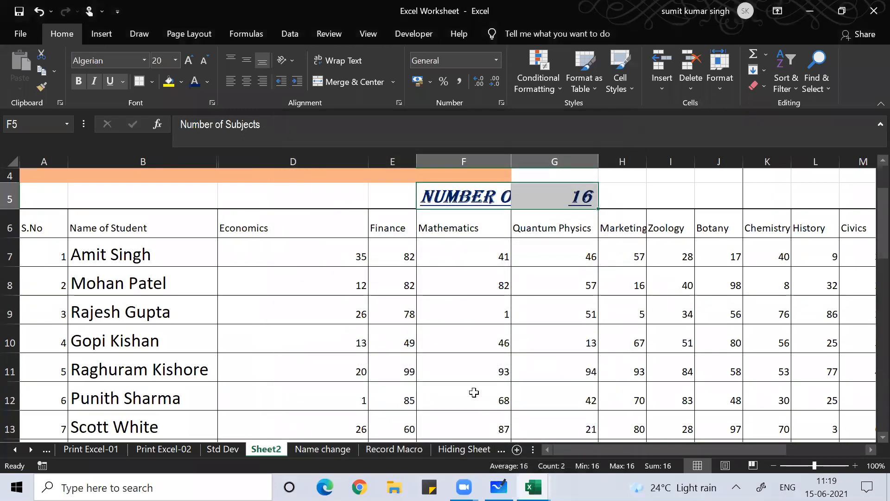
# Auto-fit column F so the NUMBER OF SUBJECTS title shows in full, then reselect F5
pyautogui.click(500, 158)
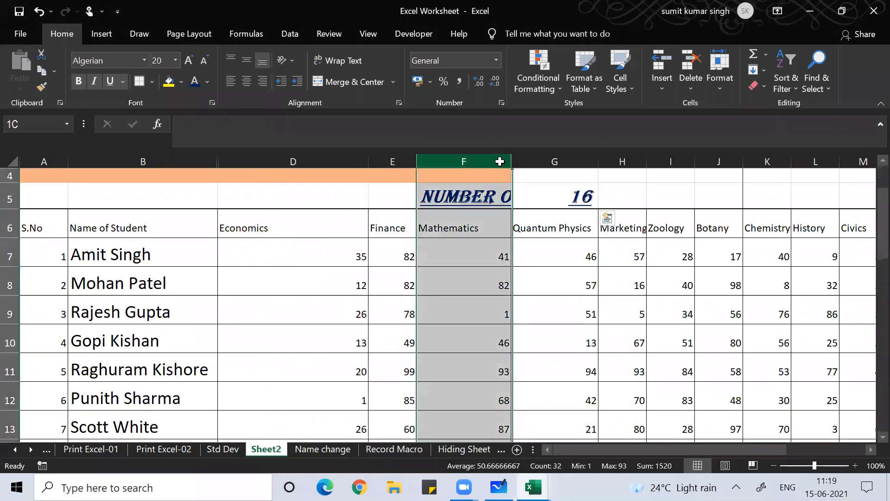
pyautogui.moveTo(513, 161); pyautogui.dragTo(513, 161)
pyautogui.doubleClick(513, 161)
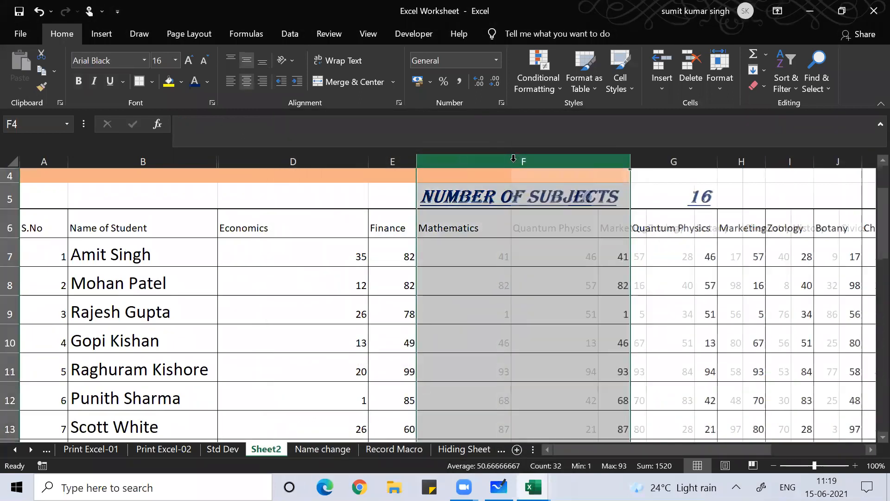
pyautogui.click(565, 280)
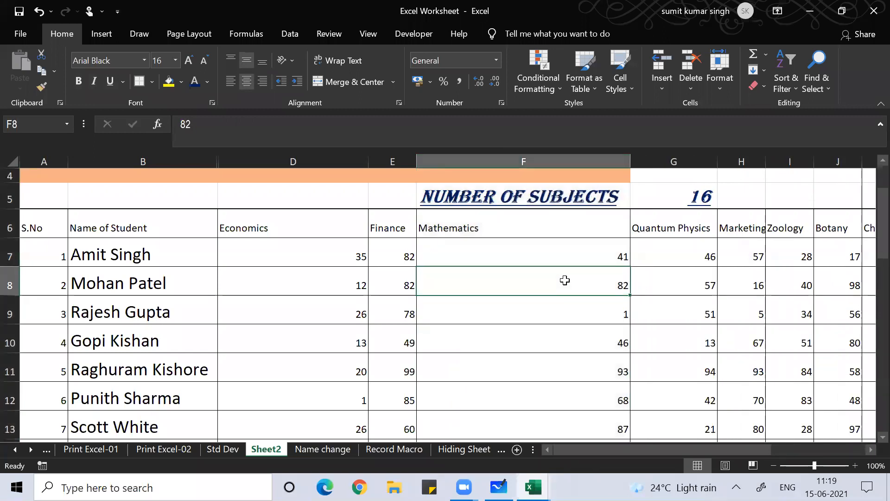
pyautogui.click(498, 194)
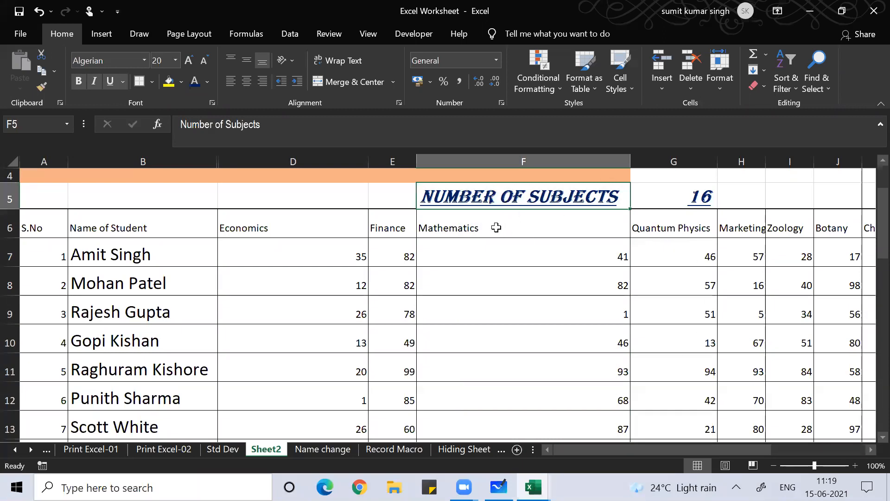
pyautogui.click(484, 260)
pyautogui.click(504, 200)
# Format-paint F5's Algerian dark-blue style onto the student names in B7:B36
pyautogui.click(40, 85)
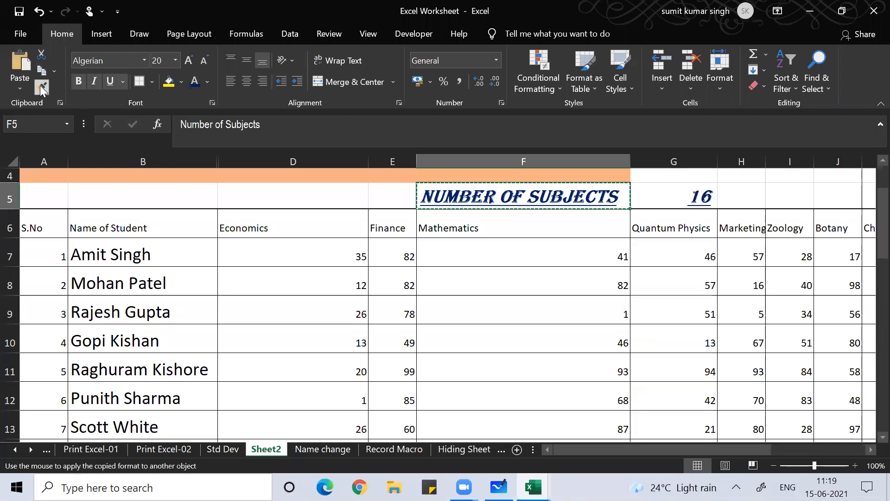
pyautogui.moveTo(95, 255)
pyautogui.mouseDown()
pyautogui.moveTo(95, 474)
pyautogui.moveTo(121, 391)
pyautogui.mouseUp()
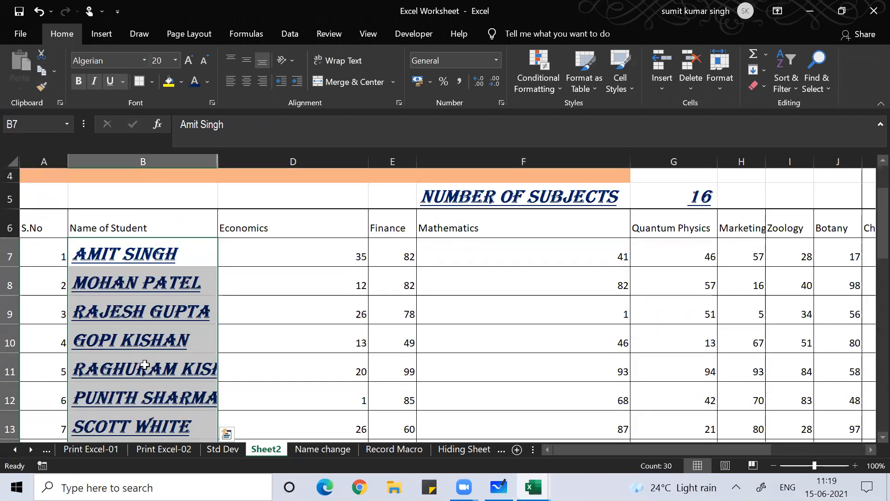
pyautogui.click(144, 364)
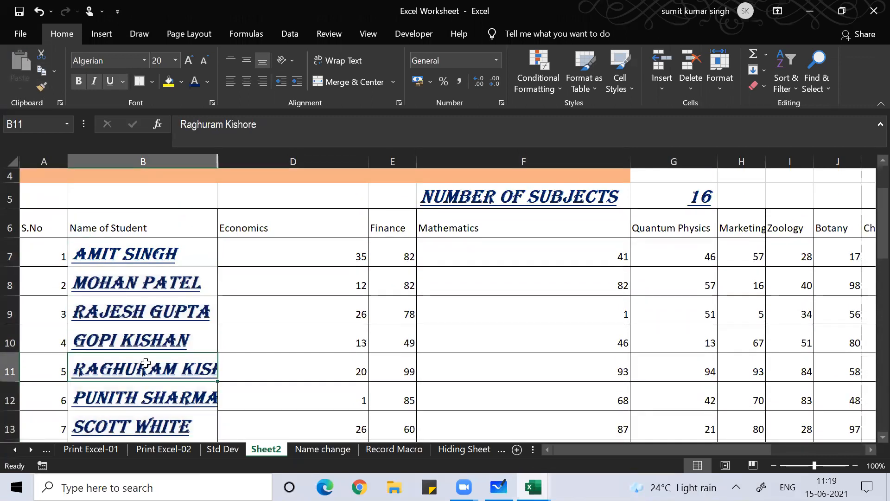
# Unhide column C, auto-fit column B to the names, and delete the empty column C
pyautogui.doubleClick(219, 166)
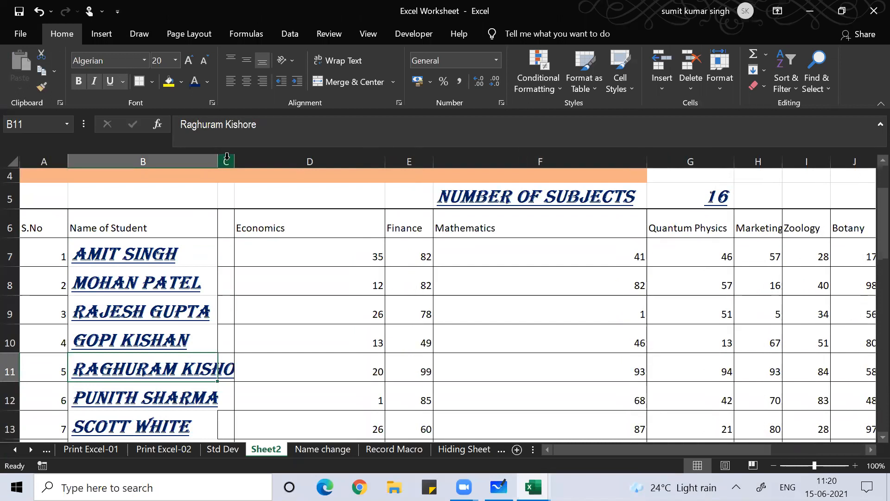
pyautogui.click(225, 161)
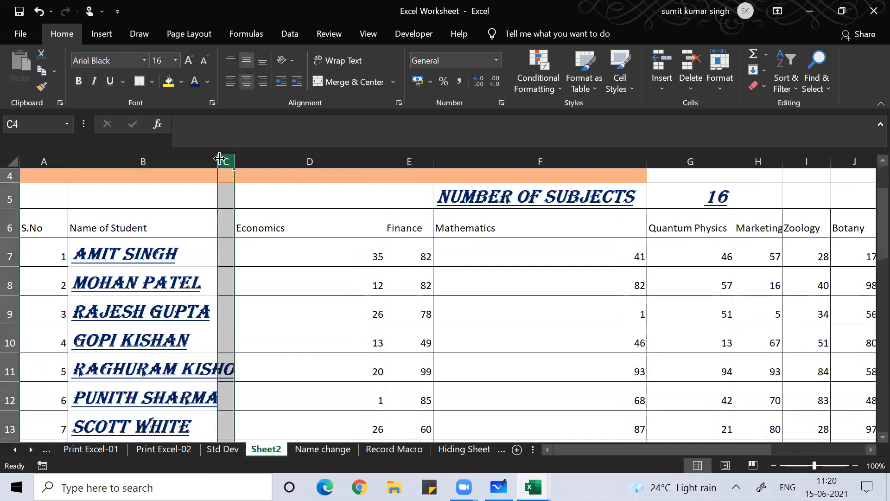
pyautogui.doubleClick(219, 158)
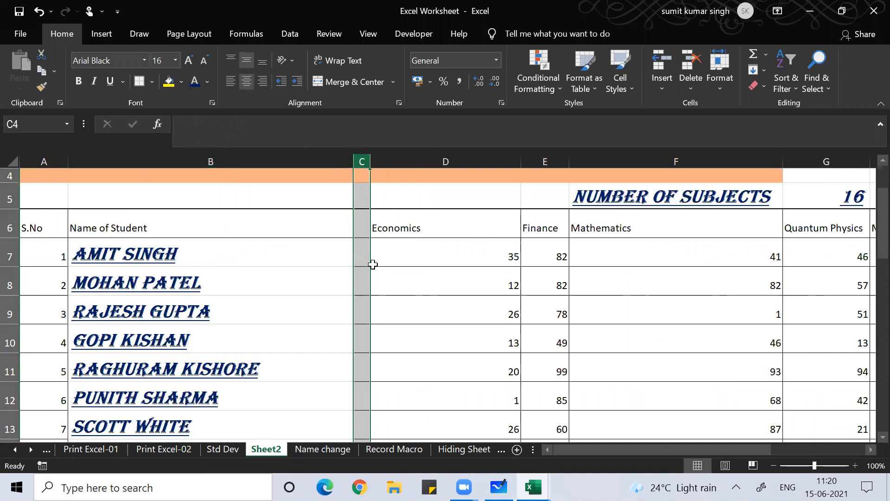
pyautogui.hotkey('ctrl', '-')
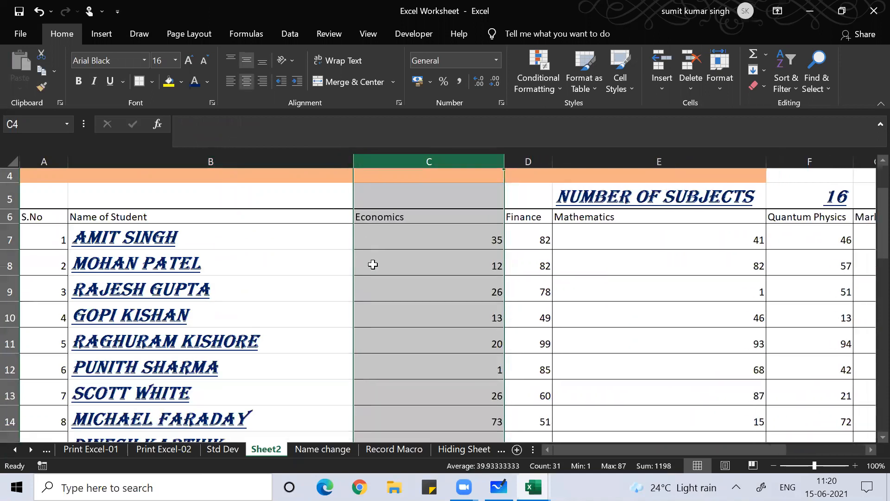
pyautogui.click(238, 305)
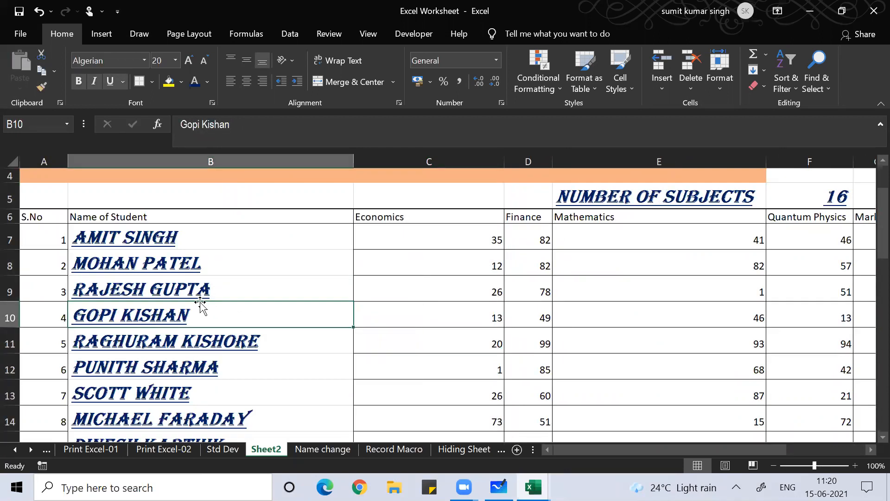
# Select the 30 student names, then return to the Name of Student header
pyautogui.hotkey('ctrl', 'Down')
pyautogui.press('Down')
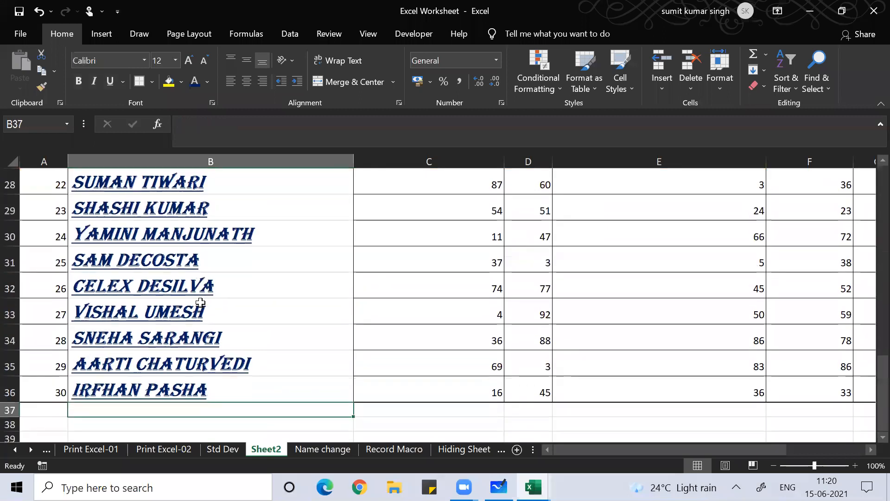
pyautogui.press('Up')
pyautogui.press('Up')
pyautogui.hotkey('ctrl', 'Up')
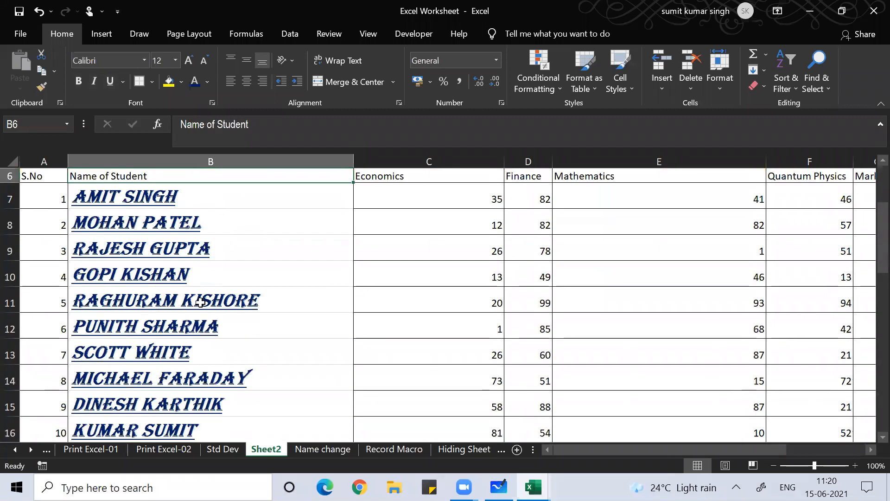
pyautogui.scroll(1, 200, 302)
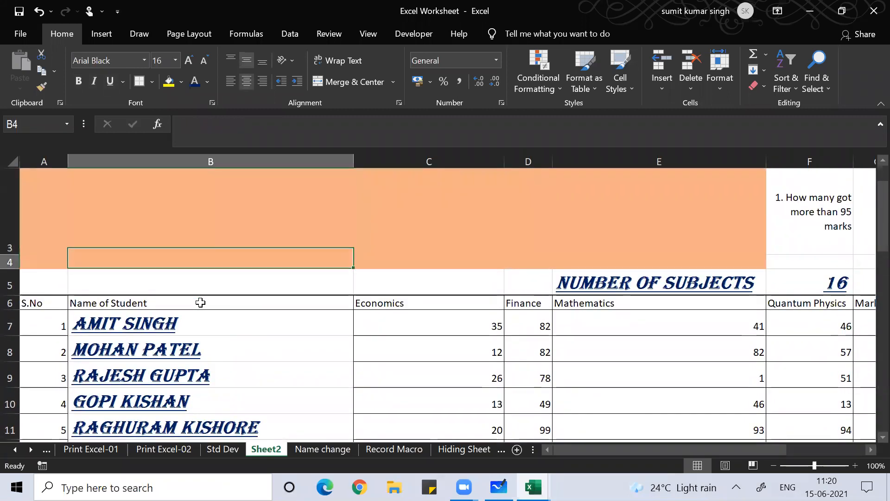
pyautogui.press('Down')
pyautogui.hotkey('ctrl', 'shift', 'Down')
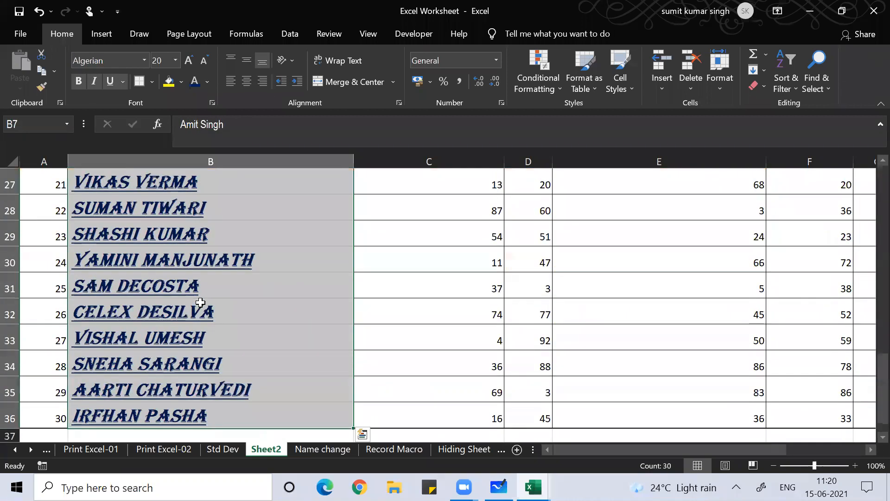
pyautogui.scroll(8, 200, 302)
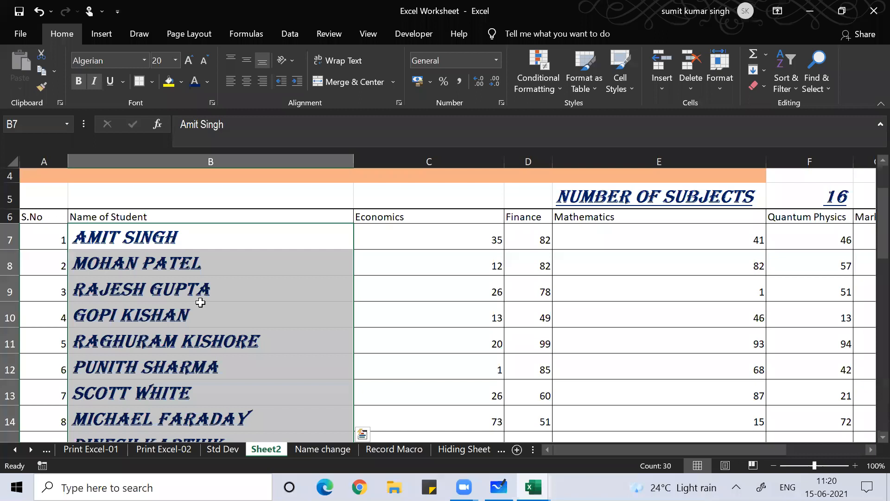
pyautogui.click(133, 310)
pyautogui.press('Up')
pyautogui.press('Up')
pyautogui.press('Up')
pyautogui.press('Up')
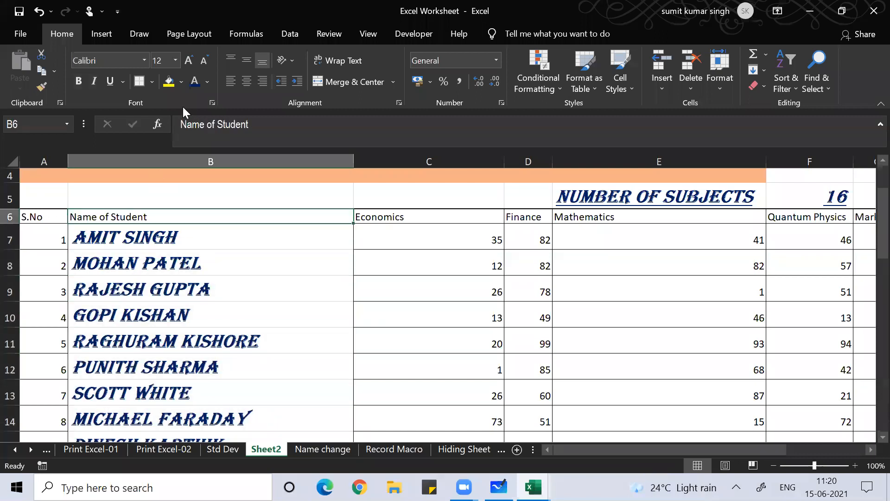
# Open the Sort dialog for the student marks table with Alt, D, S
pyautogui.click(569, 11)
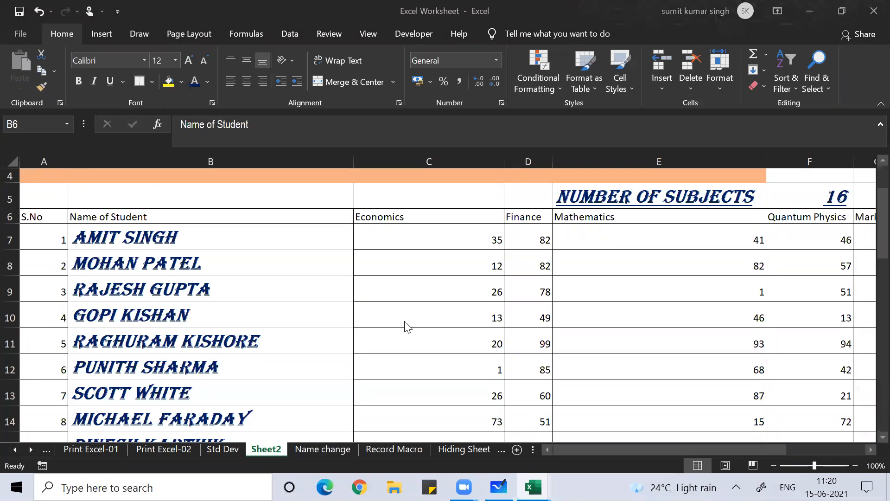
pyautogui.click(371, 284)
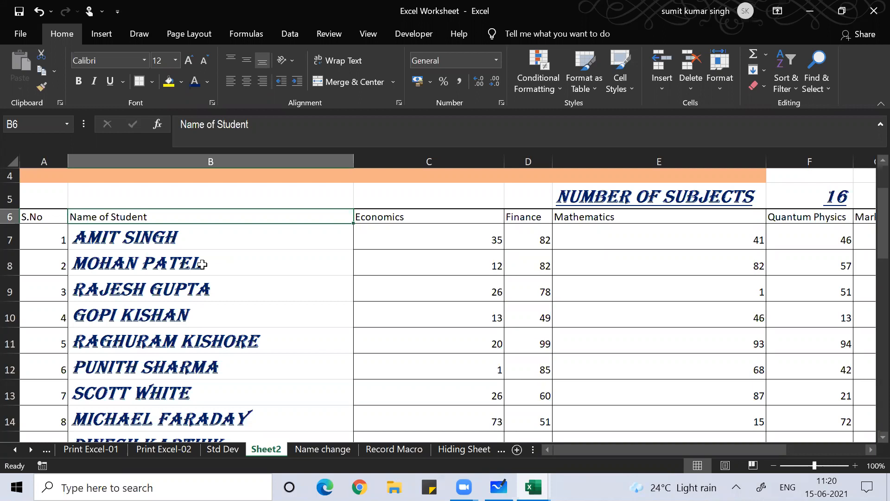
pyautogui.hotkey('alt', 'd')
pyautogui.press('s')
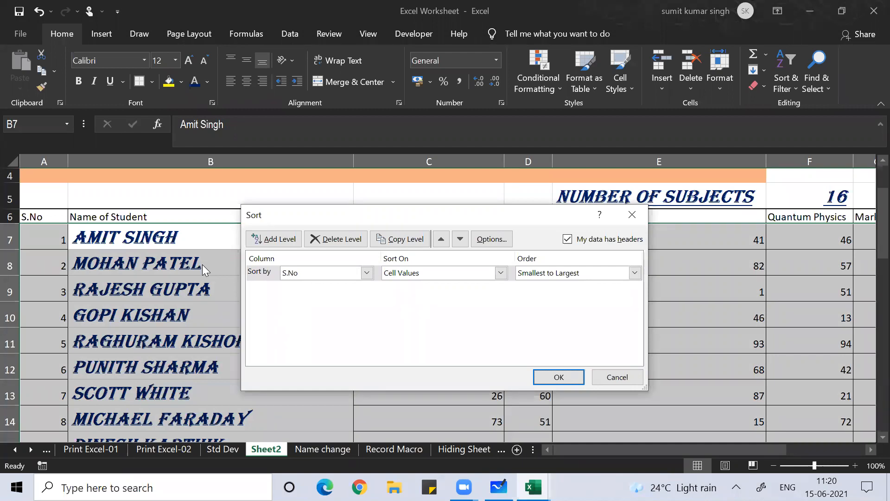
# Sort the table by Name of Student in Z to A order
pyautogui.click(366, 272)
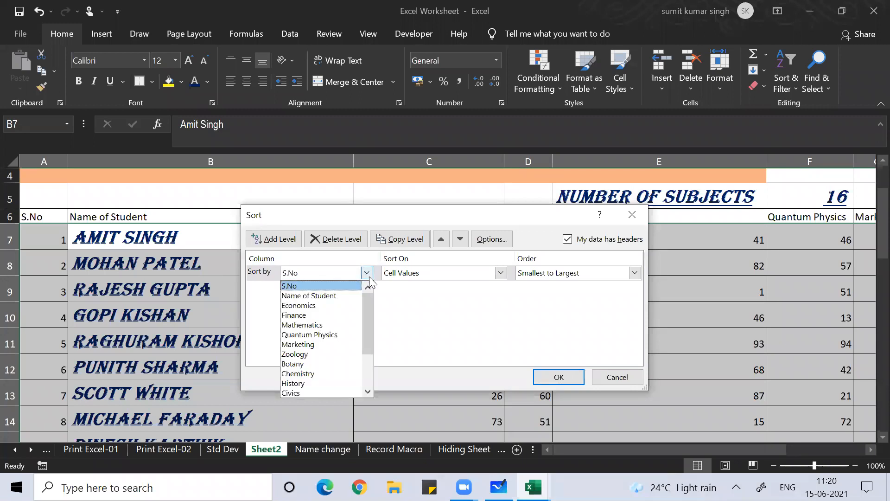
pyautogui.click(344, 295)
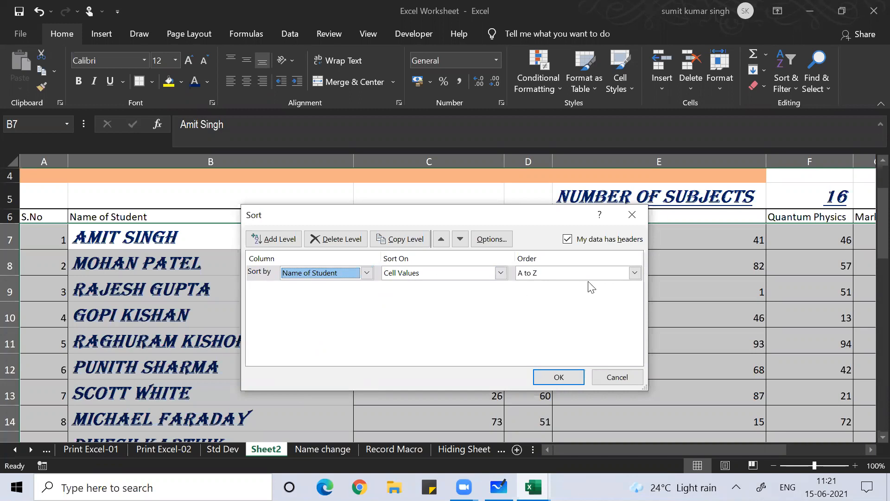
pyautogui.click(637, 272)
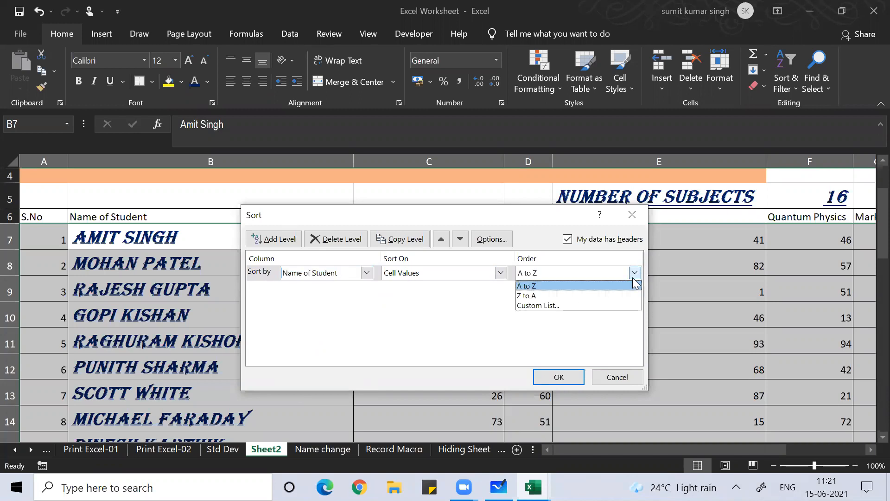
pyautogui.click(621, 293)
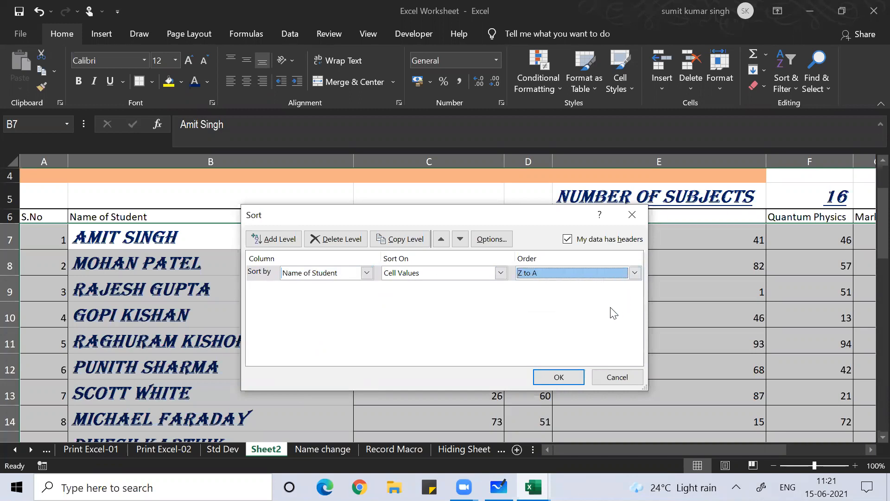
pyautogui.click(558, 387)
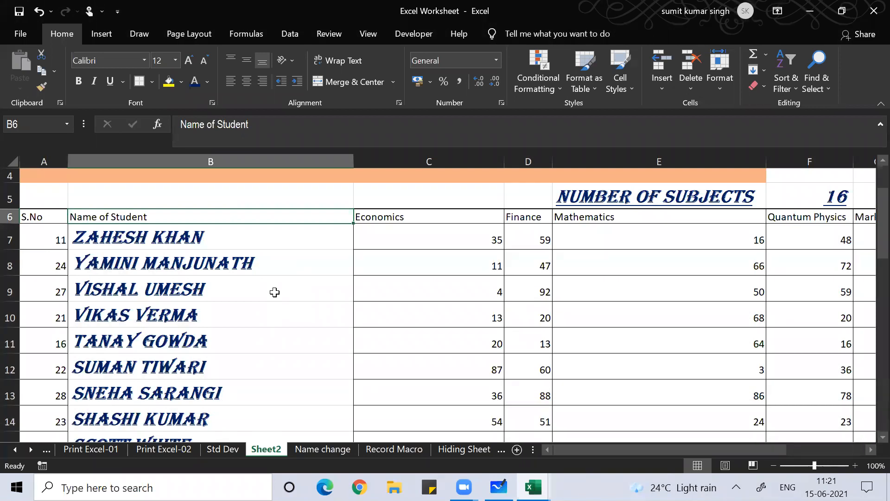
# Turn on header filters and sort Name of Student from A to Z
pyautogui.press('Up')
pyautogui.press('Up')
pyautogui.press('Down')
pyautogui.press('Down')
pyautogui.hotkey('alt', 'd')
pyautogui.press('f')
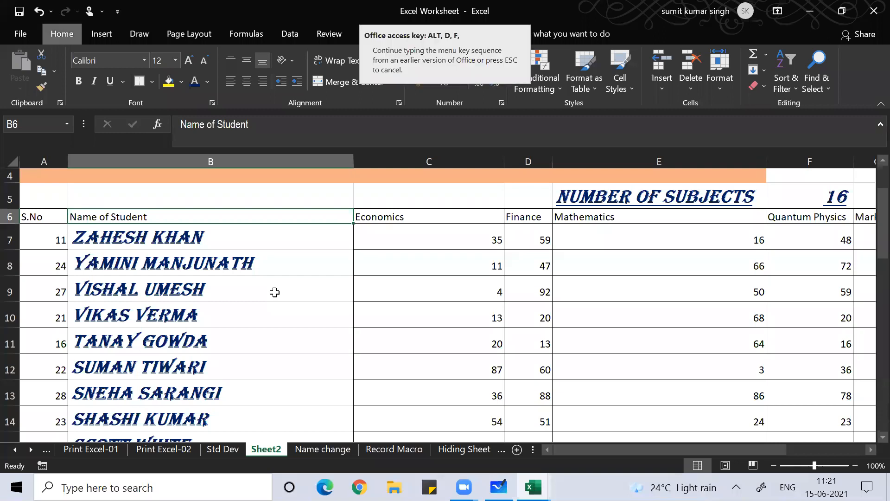
pyautogui.press('f')
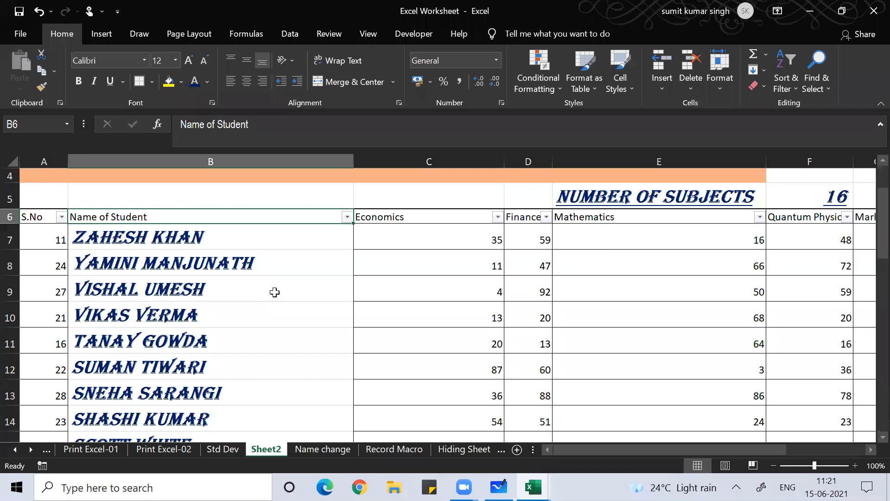
pyautogui.hotkey('ctrl', 'shift', 'l')
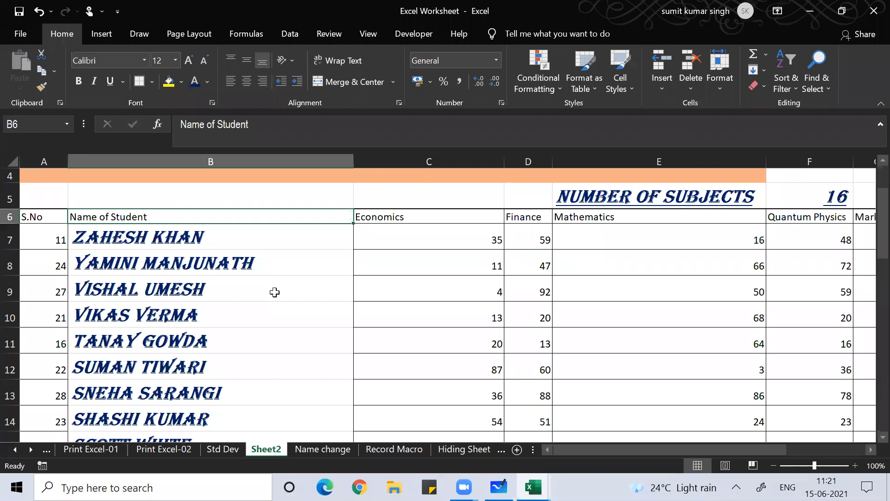
pyautogui.hotkey('ctrl', 'shift', 'l')
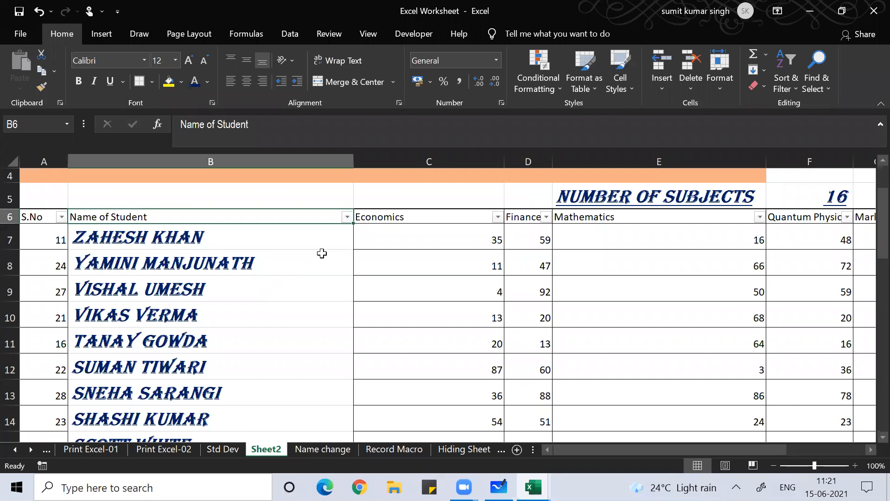
pyautogui.click(348, 217)
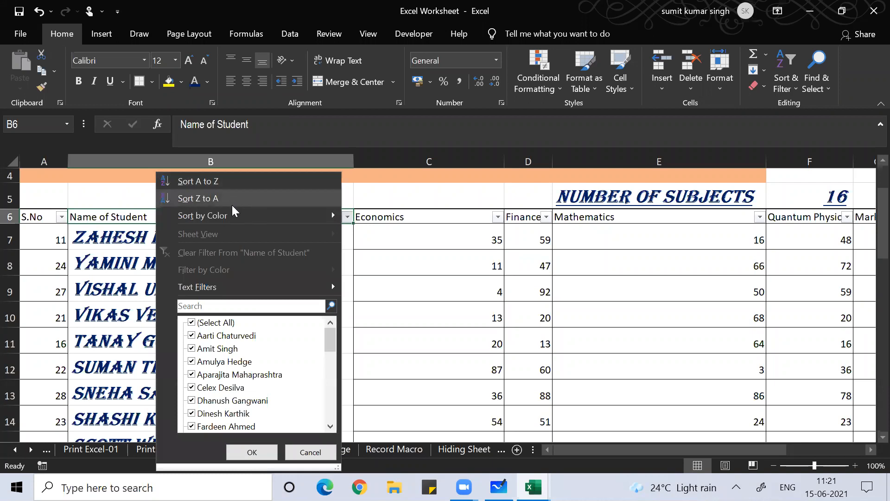
pyautogui.click(238, 181)
pyautogui.click(238, 292)
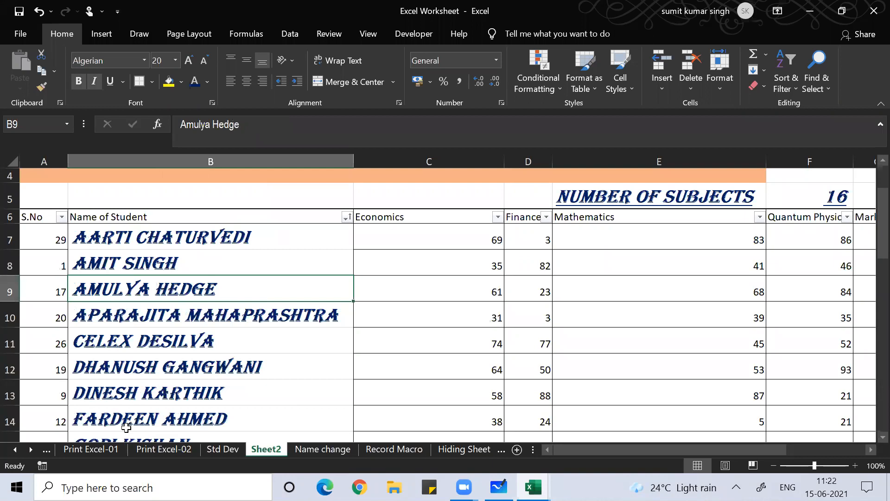
# Switch the header filters off and step along the subject headers
pyautogui.press('Right')
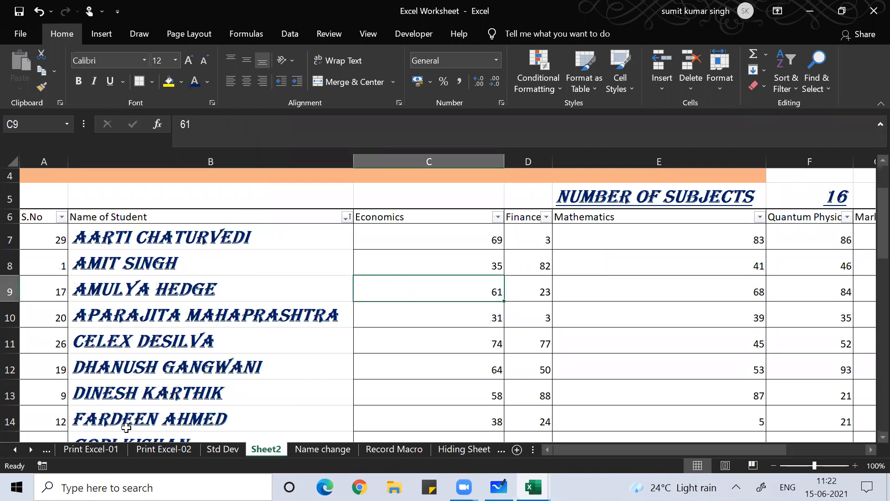
pyautogui.hotkey('ctrl', 'shift', 'l')
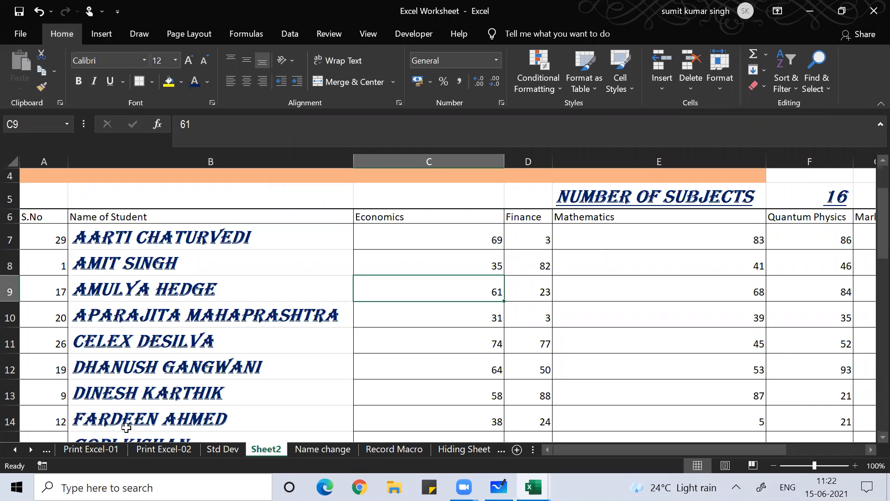
pyautogui.press('Up')
pyautogui.press('Up')
pyautogui.press('Up')
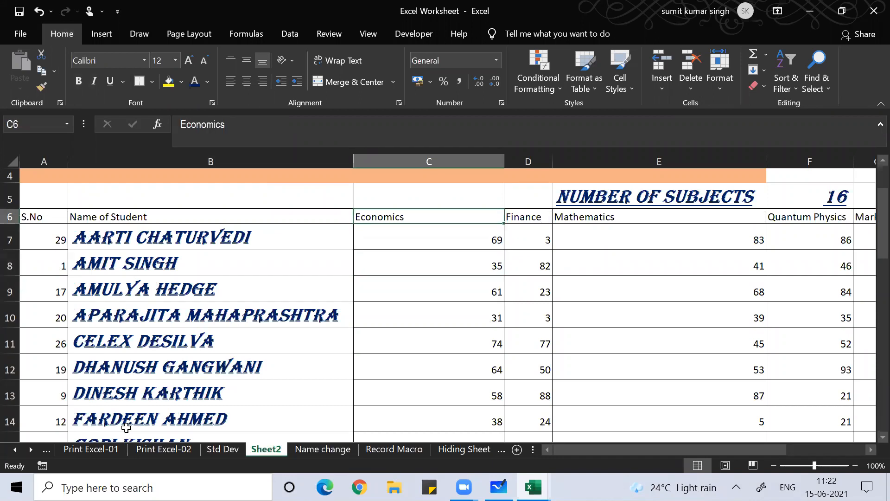
pyautogui.press('Right')
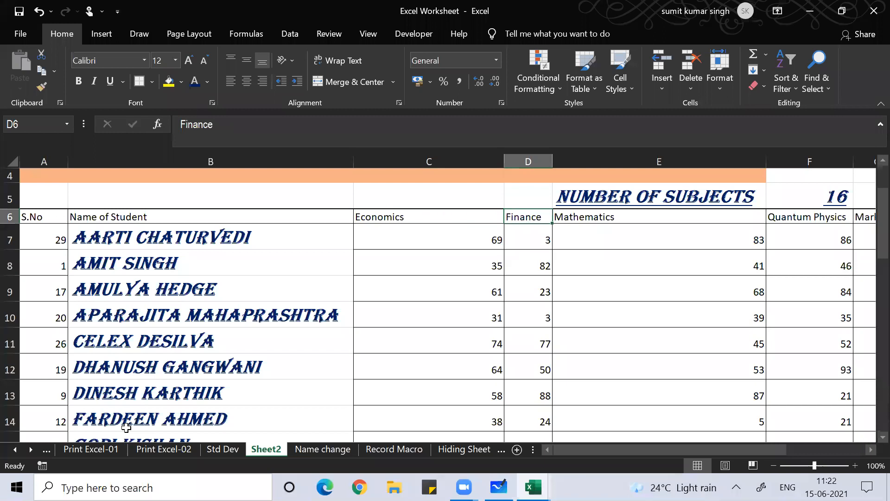
pyautogui.press('Left')
pyautogui.press('Right')
pyautogui.press('Right')
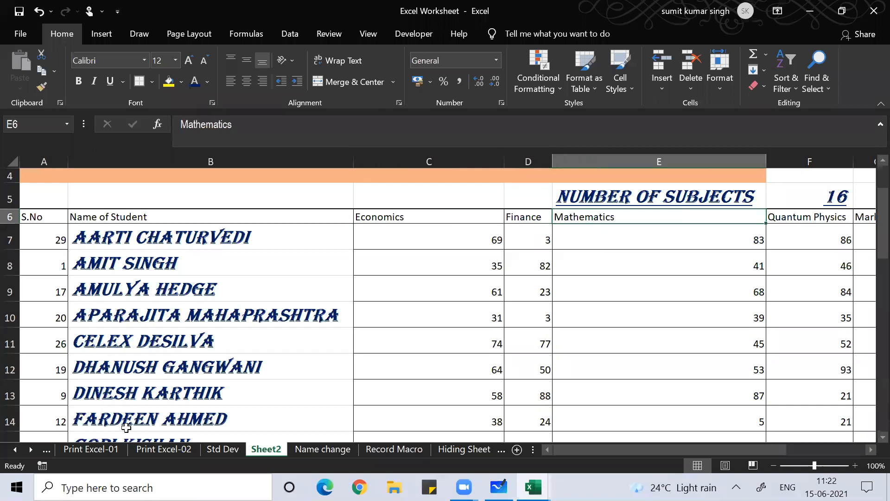
# Step along the row 6 subject headers to Genetics, then return to the Economics header
pyautogui.press('Right')
pyautogui.press('Right')
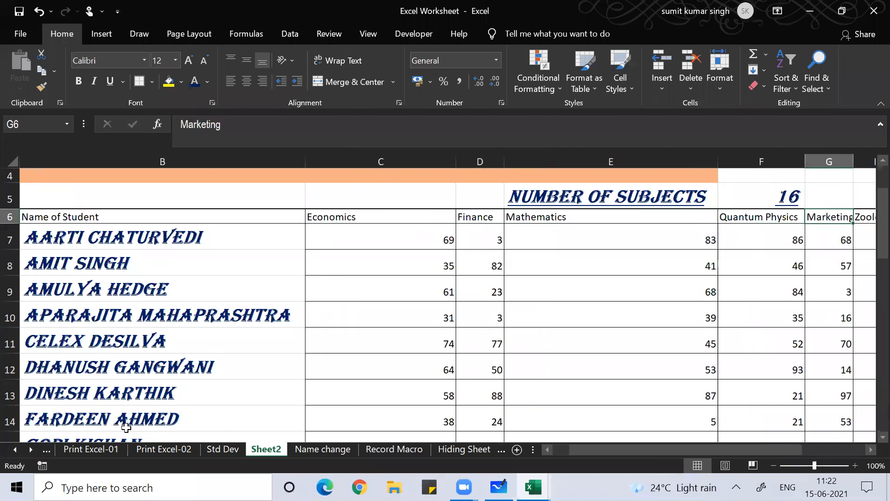
pyautogui.press('Right')
pyautogui.press('Right')
pyautogui.press('Right')
pyautogui.press('Right')
pyautogui.press('Right')
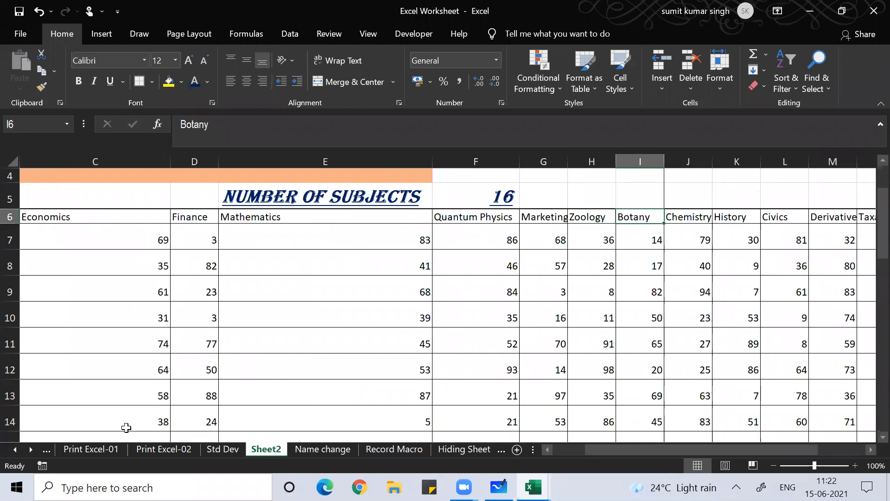
pyautogui.press('Right')
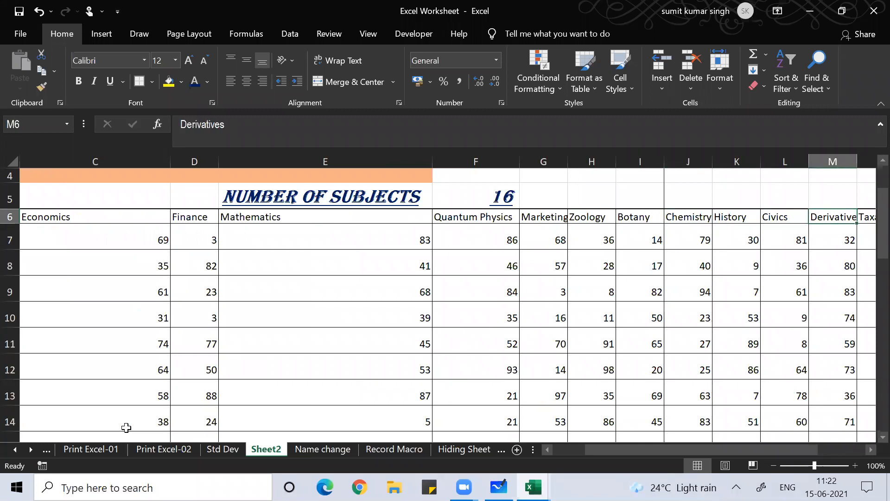
pyautogui.press('Right')
pyautogui.press('Right')
pyautogui.press('Right')
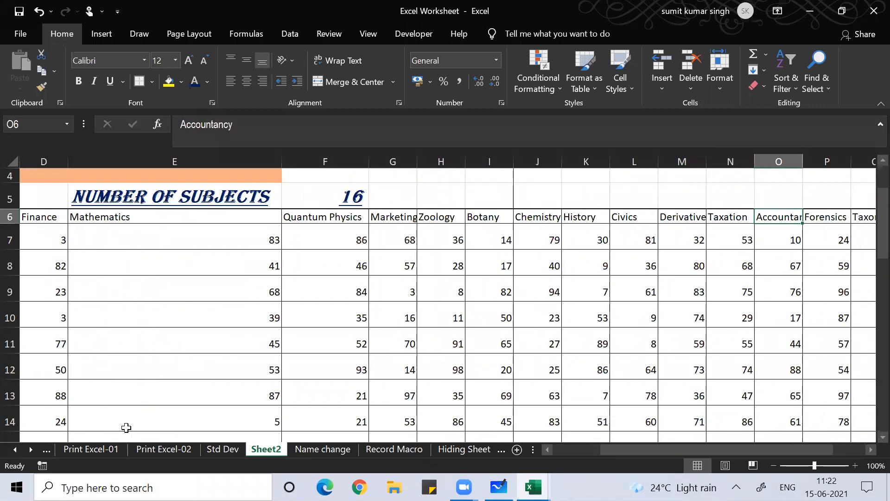
pyautogui.press('Right')
pyautogui.press('Right')
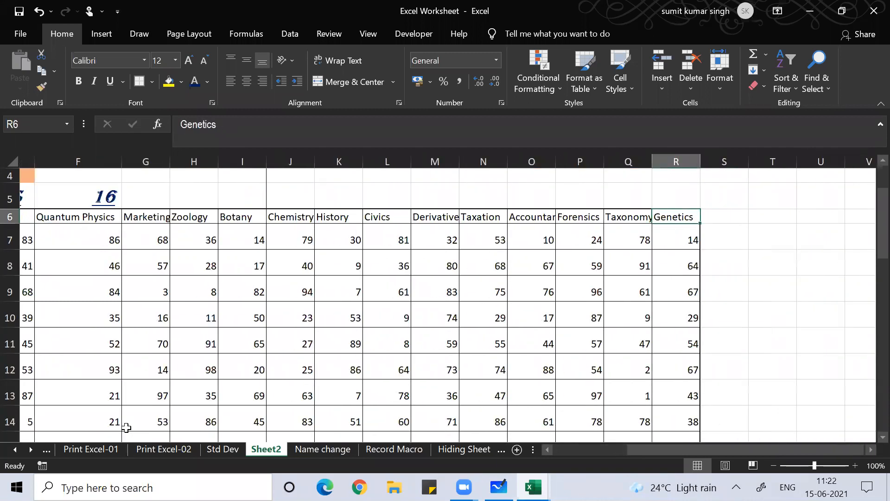
pyautogui.press('Left')
pyautogui.press('Left')
pyautogui.press('Left')
pyautogui.press('Left')
pyautogui.press('Left')
pyautogui.press('Left')
pyautogui.press('Left')
pyautogui.press('Left')
pyautogui.press('Left')
pyautogui.press('Left')
pyautogui.press('Left')
pyautogui.press('Left')
pyautogui.press('Left')
pyautogui.press('Left')
pyautogui.press('Left')
pyautogui.press('Left')
pyautogui.press('Left')
pyautogui.press('Right')
pyautogui.press('Right')
pyautogui.press('Right')
pyautogui.press('Right')
pyautogui.press('Right')
pyautogui.press('Right')
pyautogui.press('Right')
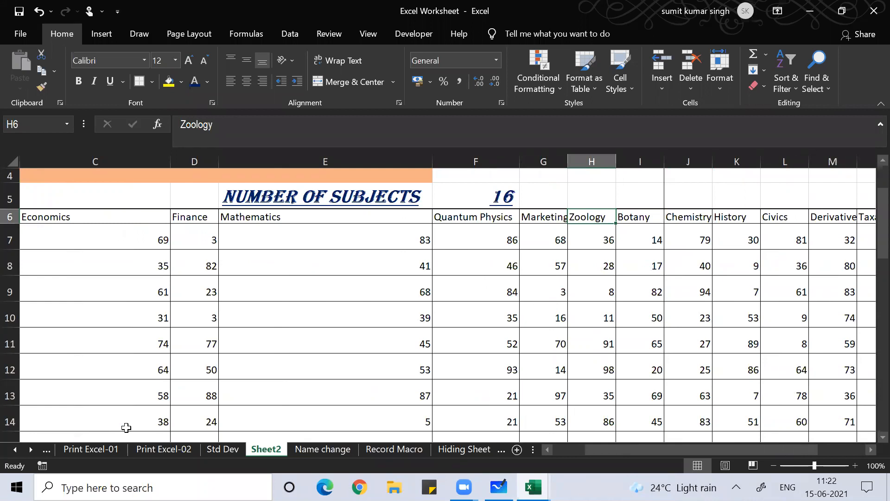
pyautogui.press('Left')
pyautogui.press('Left')
pyautogui.press('Left')
pyautogui.press('Left')
pyautogui.press('Left')
pyautogui.press('Left')
pyautogui.press('Left')
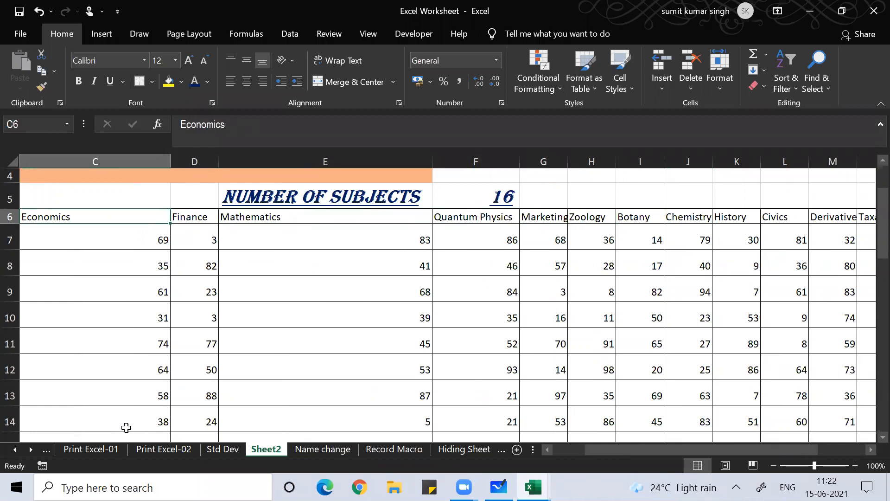
pyautogui.press('Right')
pyautogui.press('Right')
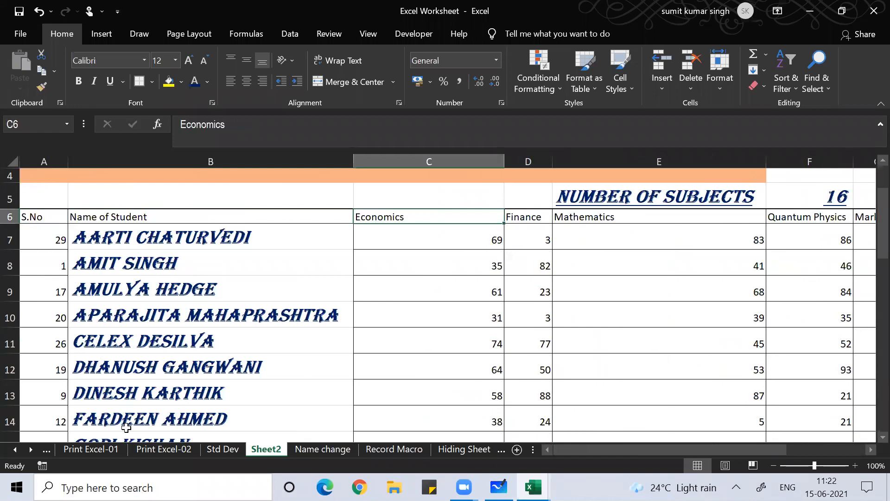
# Select the headers Economics through Genetics (C6:R6) and start a sort with Alt+D, S
pyautogui.hotkey('ctrl', 'shift', 'Right')
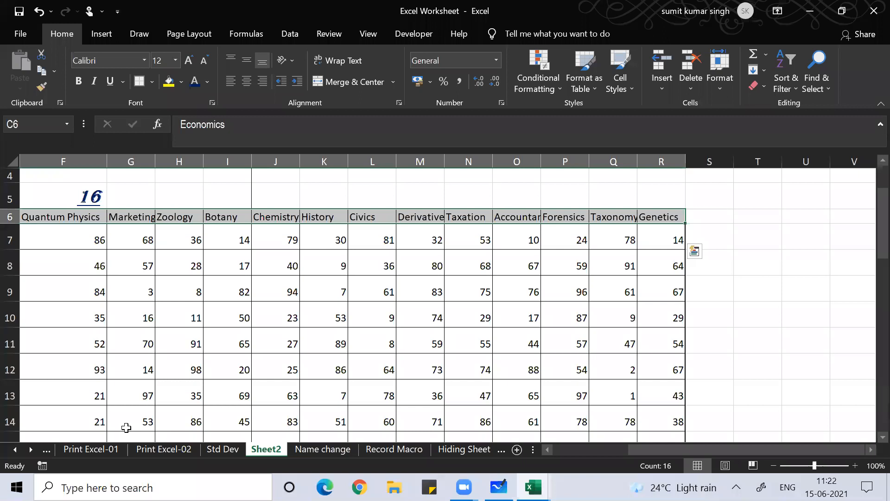
pyautogui.hotkey('alt', 'd')
pyautogui.press('s')
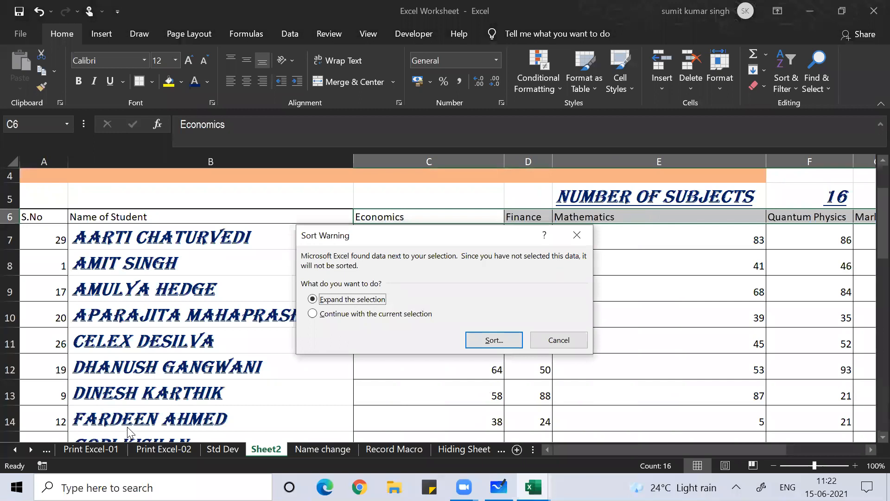
# Restart Sort from the Data tab, continuing with the current header selection only
pyautogui.click(577, 235)
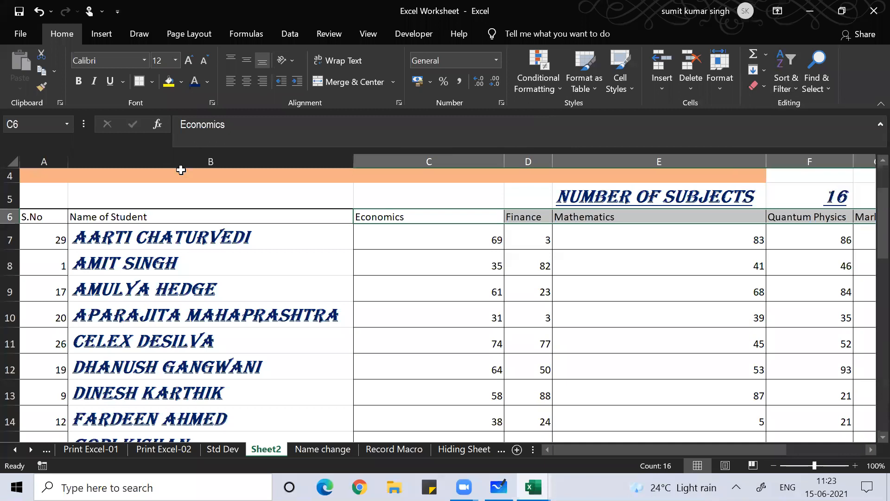
pyautogui.scroll(5, 241, 89)
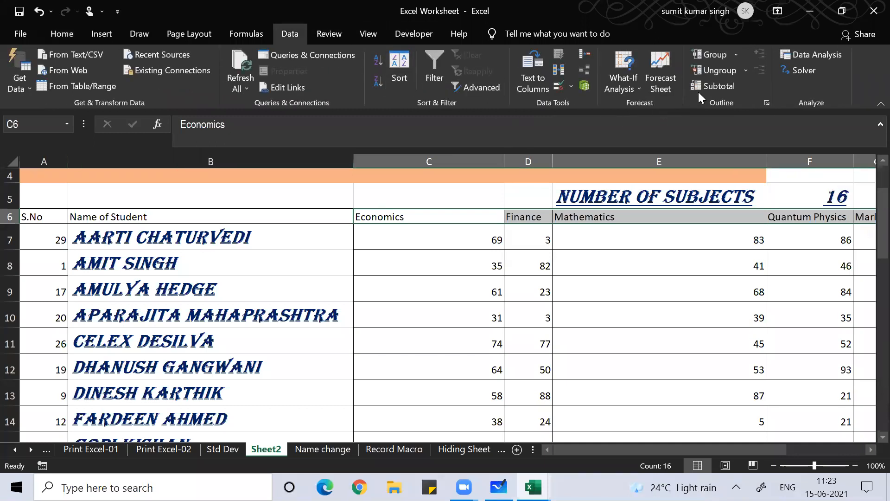
pyautogui.click(410, 77)
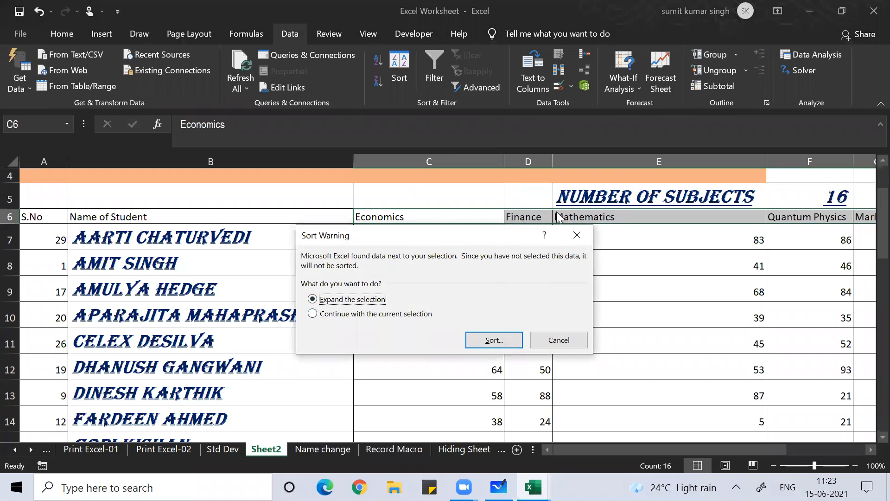
pyautogui.click(402, 315)
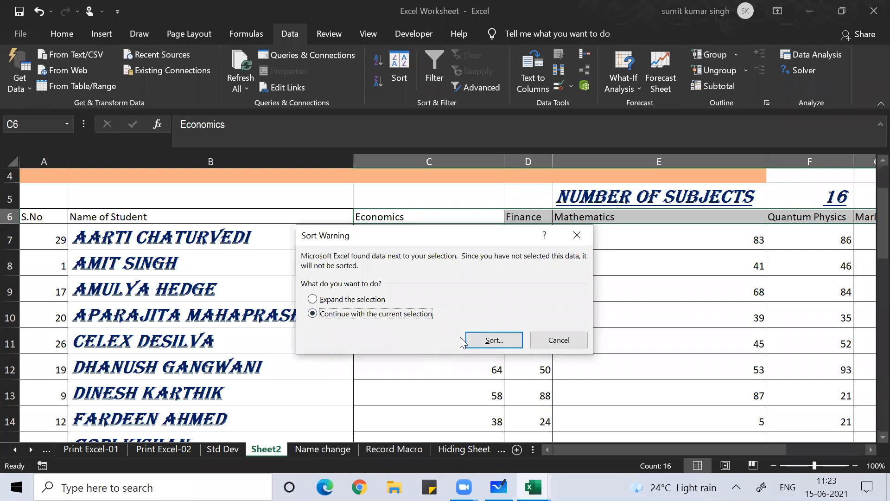
pyautogui.click(483, 337)
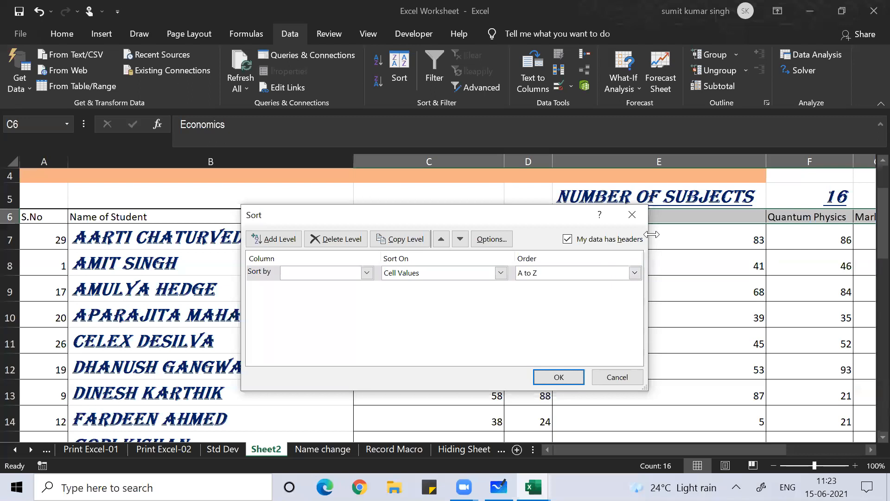
# Set the sort orientation to left to right in the sort options
pyautogui.click(574, 383)
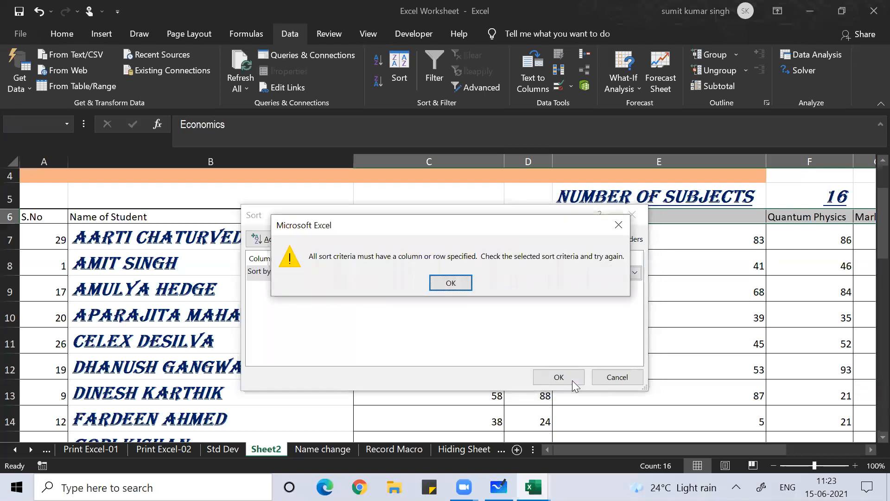
pyautogui.click(450, 283)
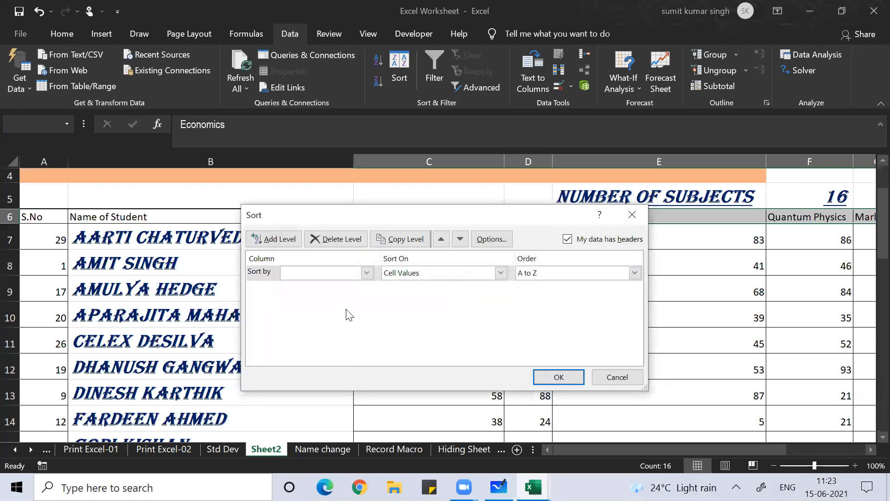
pyautogui.click(495, 240)
pyautogui.click(435, 311)
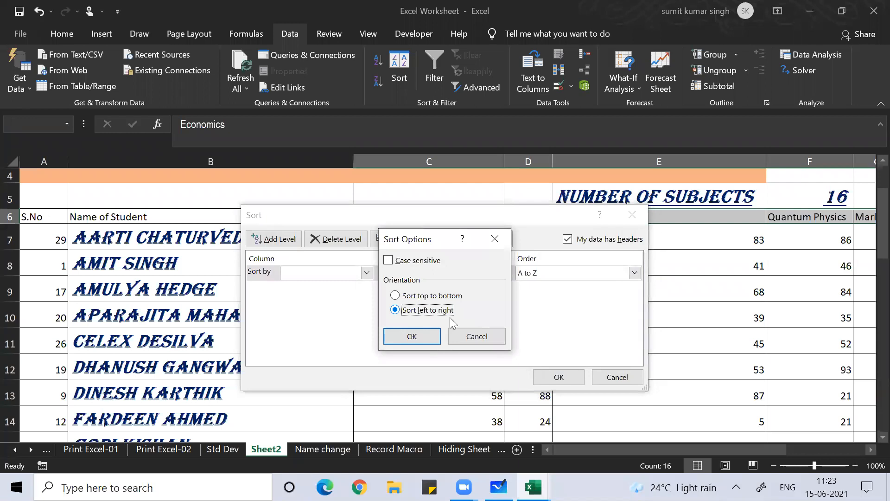
pyautogui.click(411, 336)
# Sort the subject columns left to right by Row 5, Cell Values, A to Z
pyautogui.click(548, 380)
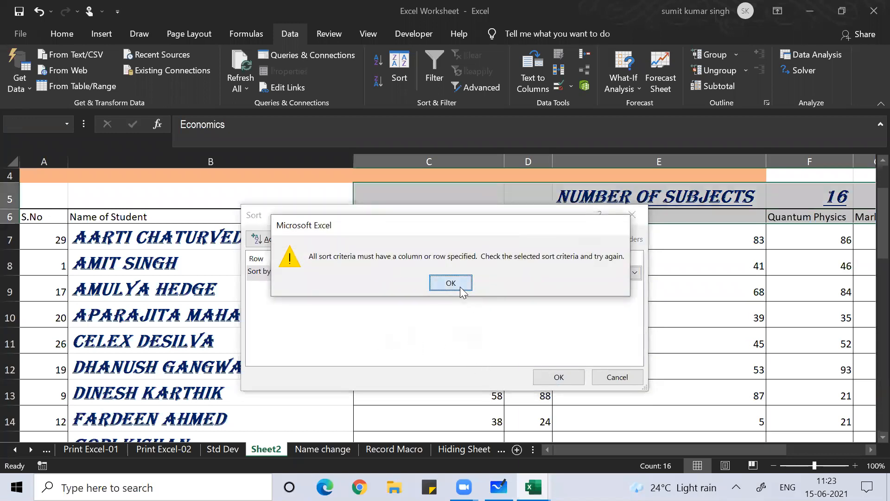
pyautogui.click(460, 287)
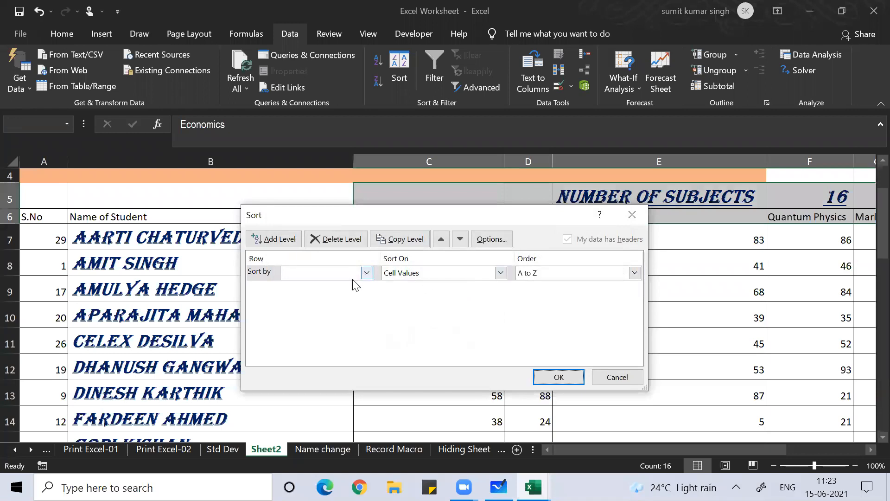
pyautogui.click(364, 276)
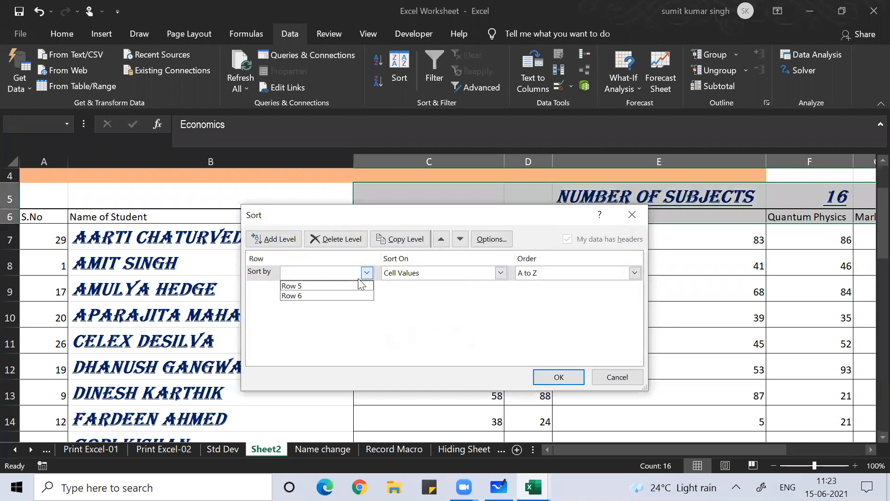
pyautogui.click(525, 211)
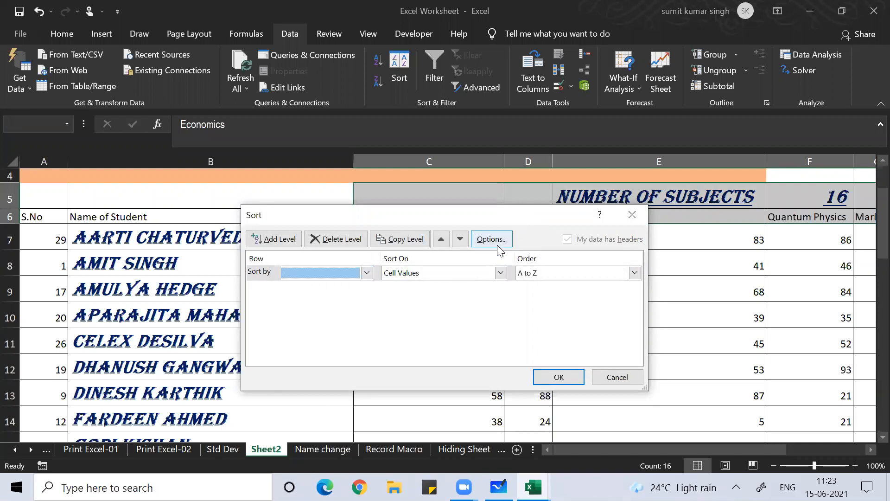
pyautogui.click(366, 273)
pyautogui.click(340, 285)
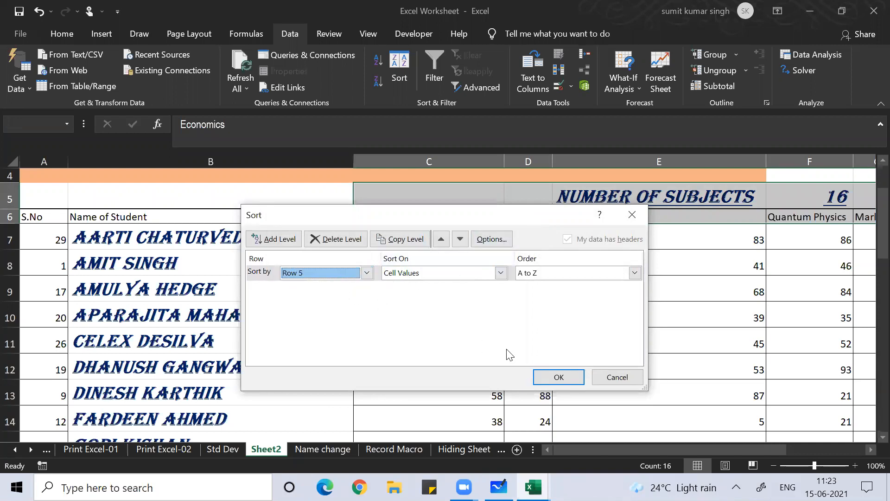
pyautogui.click(543, 380)
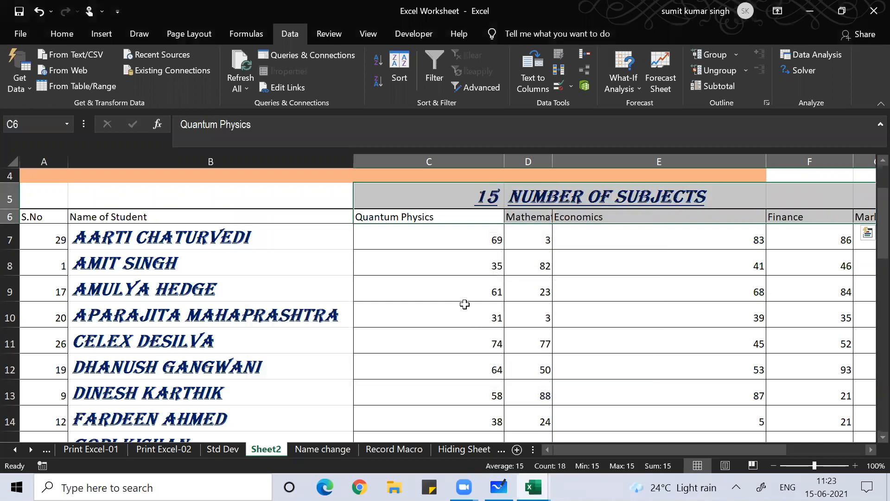
pyautogui.click(414, 283)
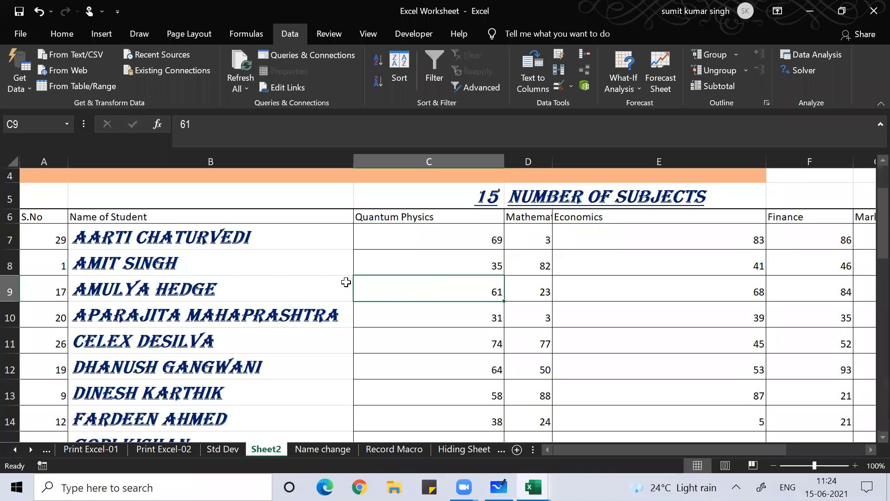
# Undo the Row 5 sort and reopen Sort for C6:R6 with the current selection only
pyautogui.hotkey('ctrl', 'z')
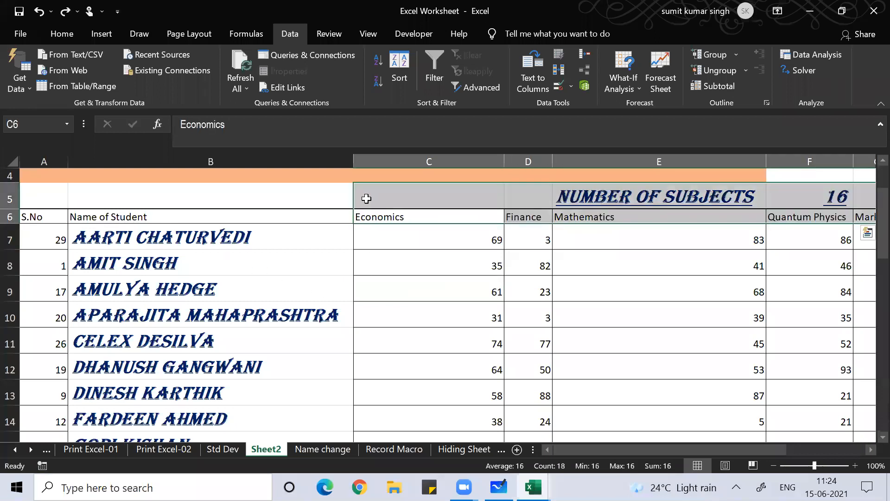
pyautogui.click(375, 212)
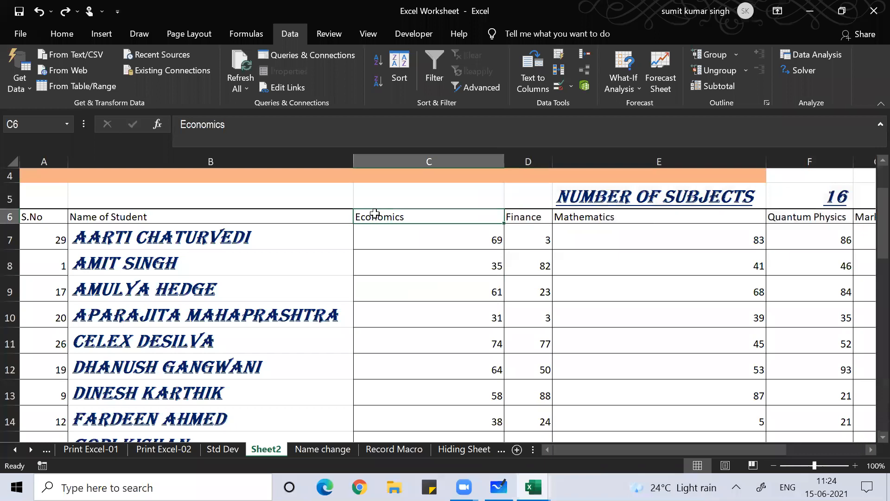
pyautogui.hotkey('ctrl', 'shift', 'Right')
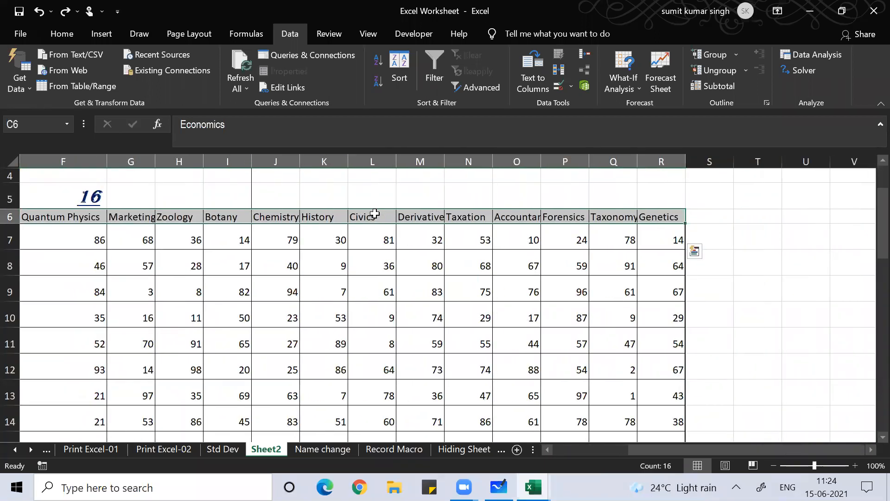
pyautogui.hotkey('alt', 'a')
pyautogui.press('s')
pyautogui.press('s')
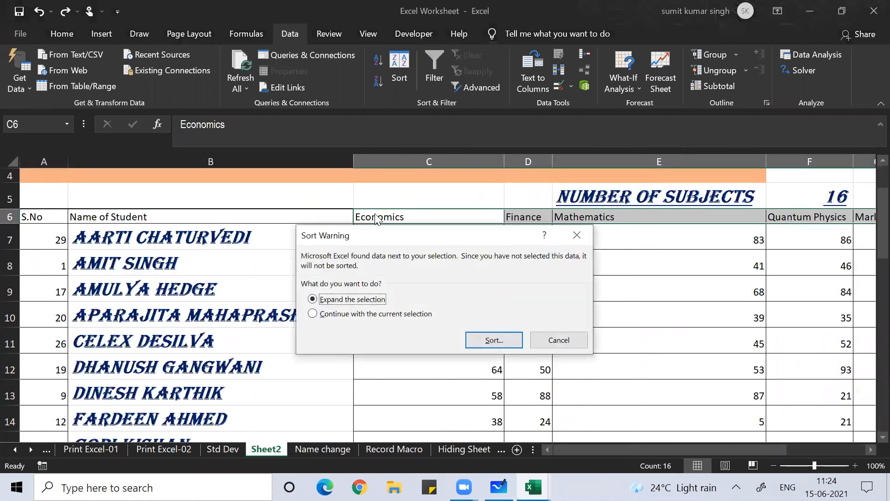
pyautogui.click(376, 315)
pyautogui.click(492, 341)
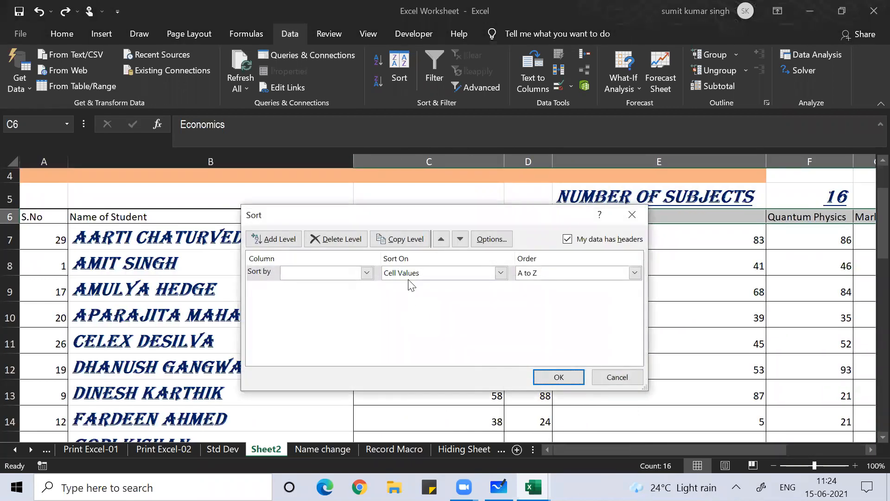
# Sort the subject headers left to right by Row 6, A to Z, so Accountancy comes first
pyautogui.click(491, 238)
pyautogui.click(415, 313)
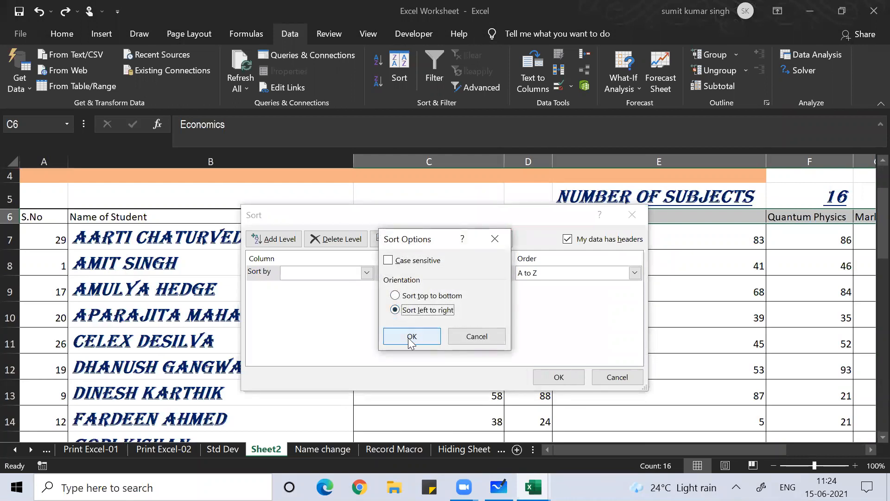
pyautogui.click(410, 337)
pyautogui.click(366, 273)
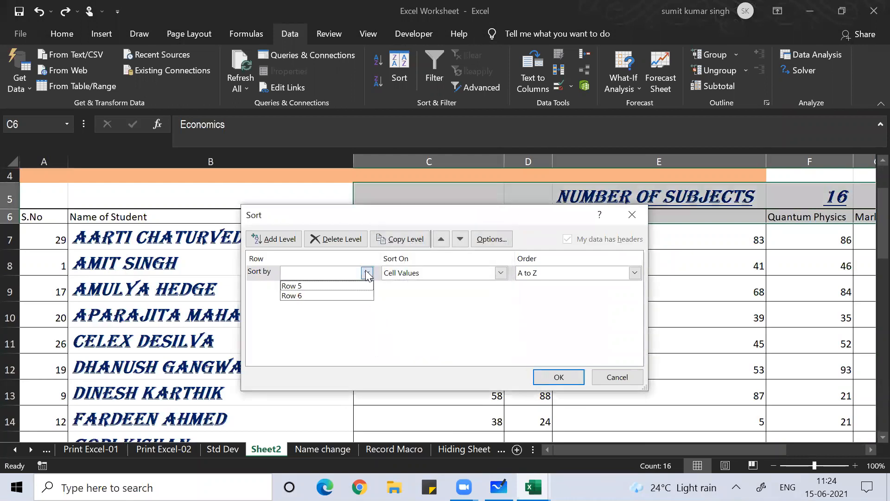
pyautogui.click(350, 297)
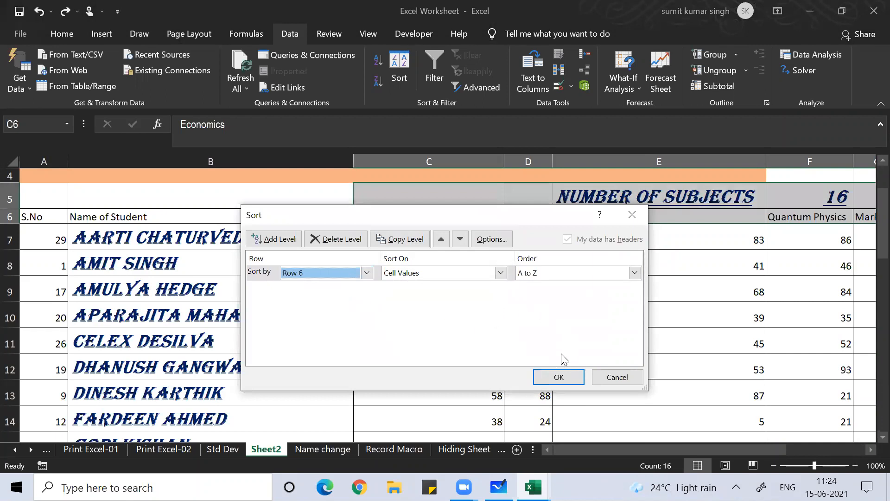
pyautogui.click(553, 377)
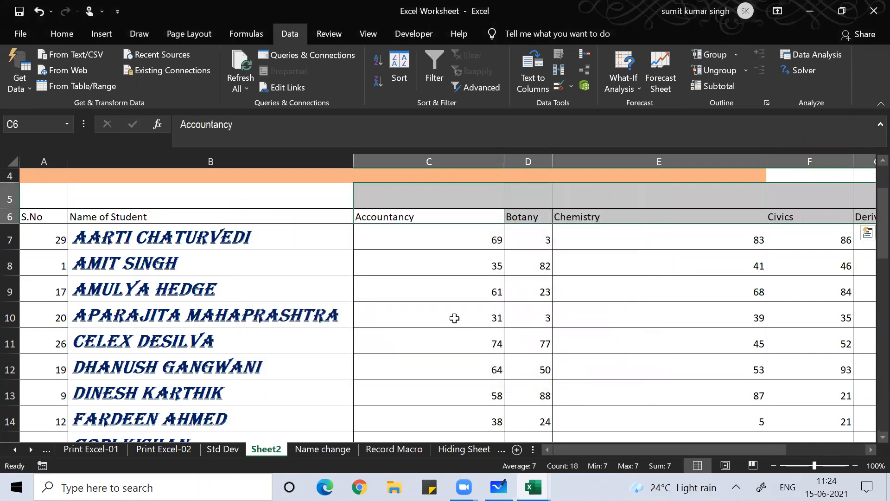
pyautogui.click(436, 278)
pyautogui.click(389, 216)
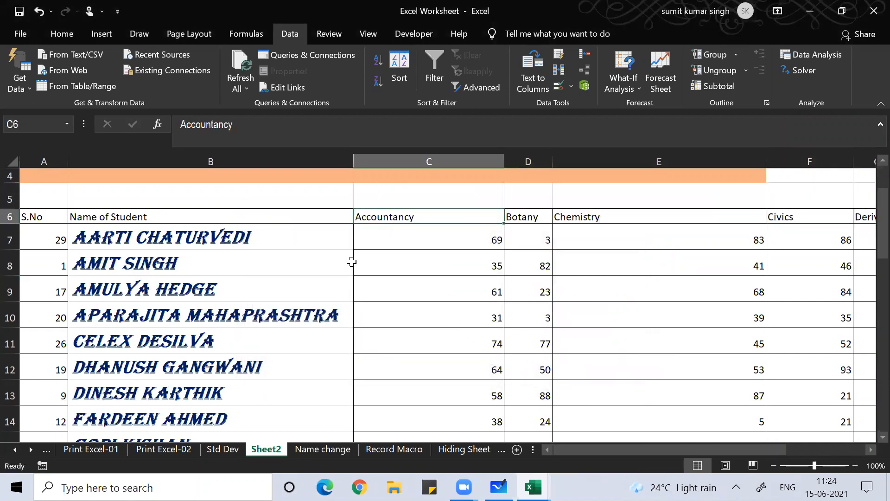
pyautogui.press('Right')
pyautogui.press('Right')
pyautogui.press('Right')
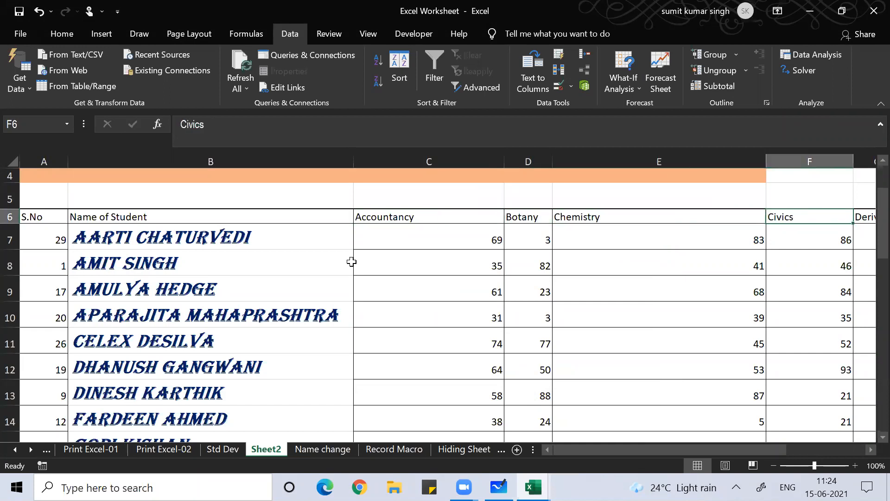
pyautogui.press('Right')
pyautogui.press('Right')
pyautogui.press('Right')
pyautogui.press('Right')
pyautogui.press('Right')
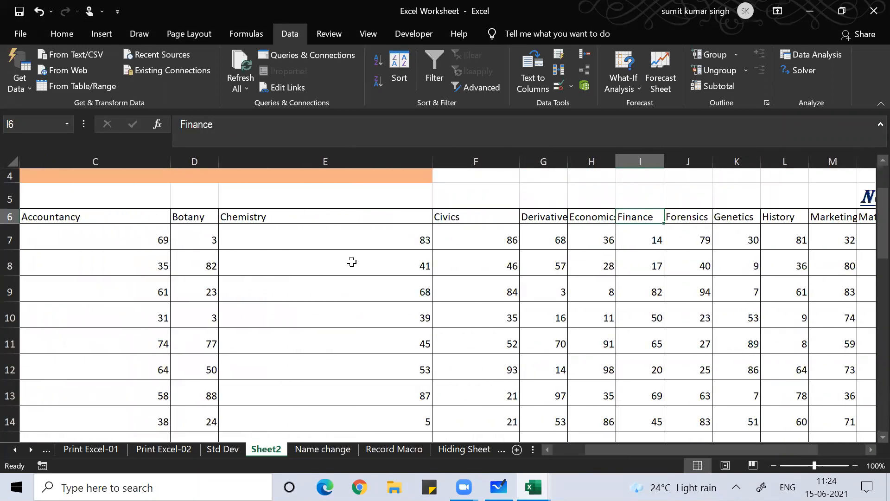
pyautogui.press('Right')
pyautogui.press('Right')
pyautogui.press('Right')
pyautogui.press('Right')
pyautogui.press('Right')
pyautogui.press('Right')
pyautogui.press('Right')
pyautogui.press('Right')
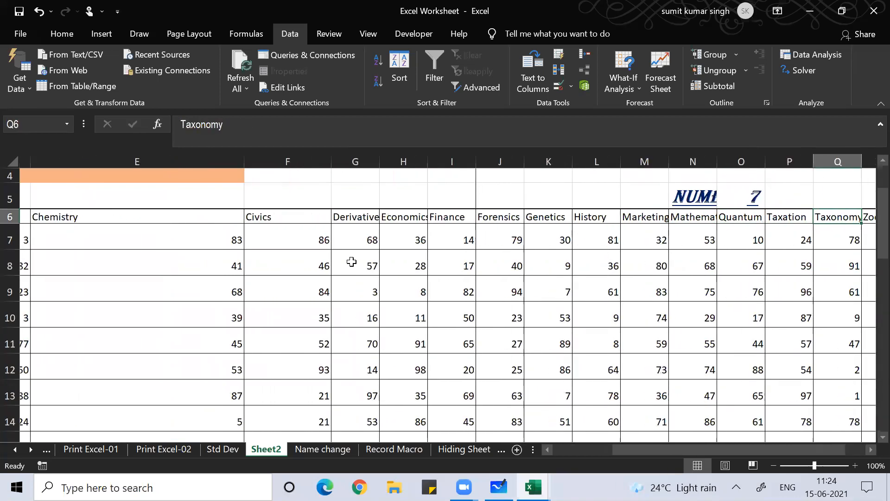
pyautogui.press('Left')
pyautogui.press('Left')
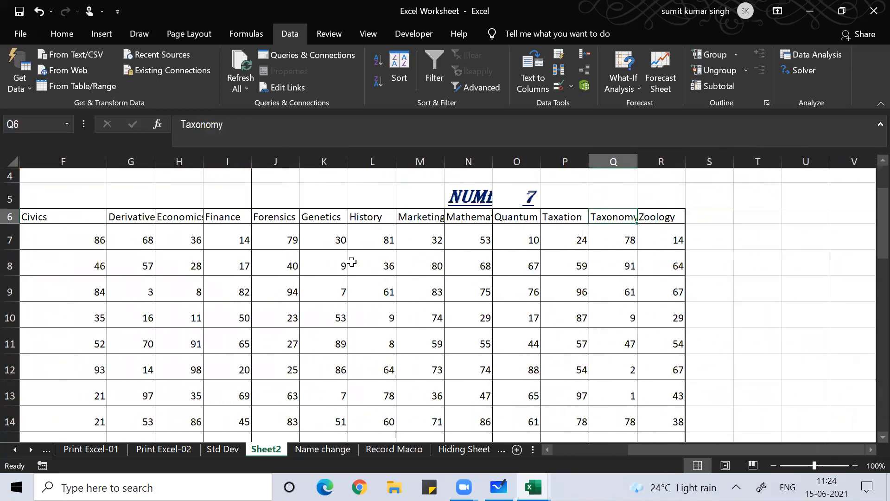
pyautogui.press('Left')
pyautogui.press('Left')
pyautogui.press('Left')
pyautogui.press('Left')
pyautogui.press('Left')
pyautogui.press('Left')
pyautogui.press('Left')
pyautogui.press('Left')
pyautogui.press('Left')
pyautogui.press('Left')
pyautogui.press('Left')
pyautogui.press('Left')
pyautogui.press('Left')
pyautogui.press('Left')
pyautogui.press('Left')
pyautogui.press('Left')
pyautogui.press('Right')
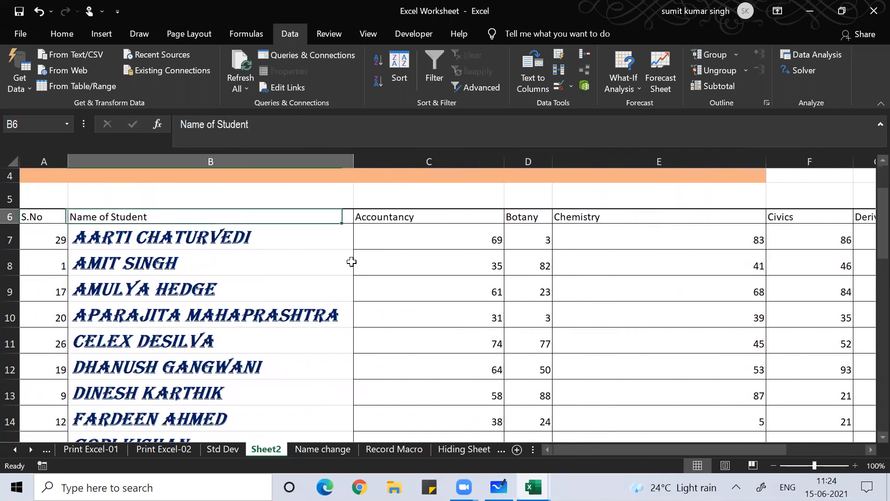
pyautogui.press('Right')
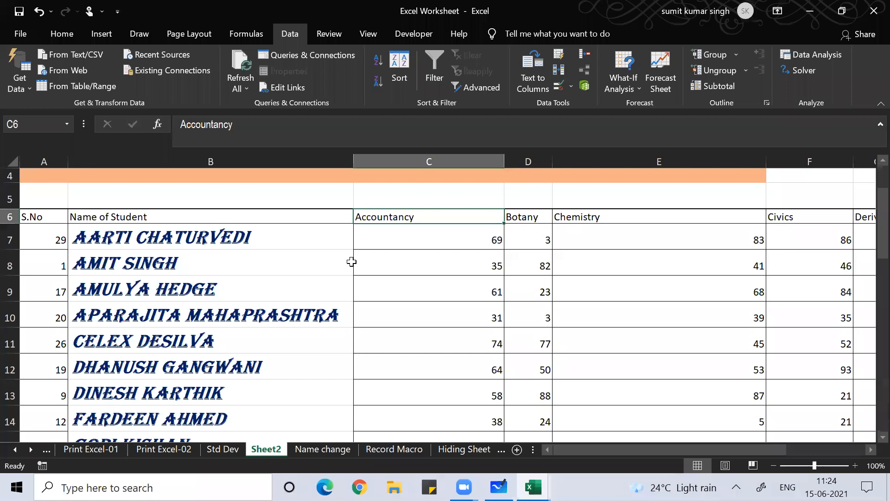
pyautogui.press('Right')
pyautogui.press('Right')
pyautogui.press('Right')
pyautogui.press('Right')
pyautogui.press('Right')
pyautogui.press('Right')
pyautogui.press('Right')
pyautogui.press('Right')
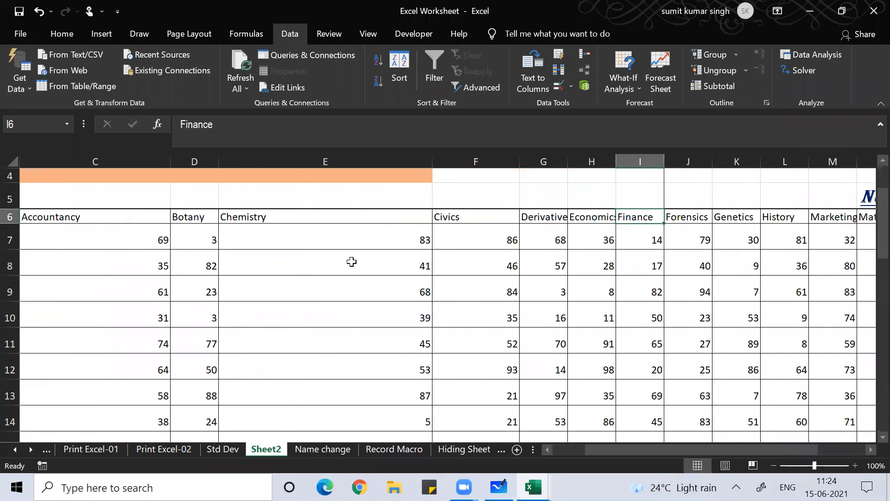
pyautogui.press('Right')
pyautogui.press('Right')
pyautogui.press('Right')
pyautogui.press('Right')
pyautogui.press('Right')
pyautogui.press('Right')
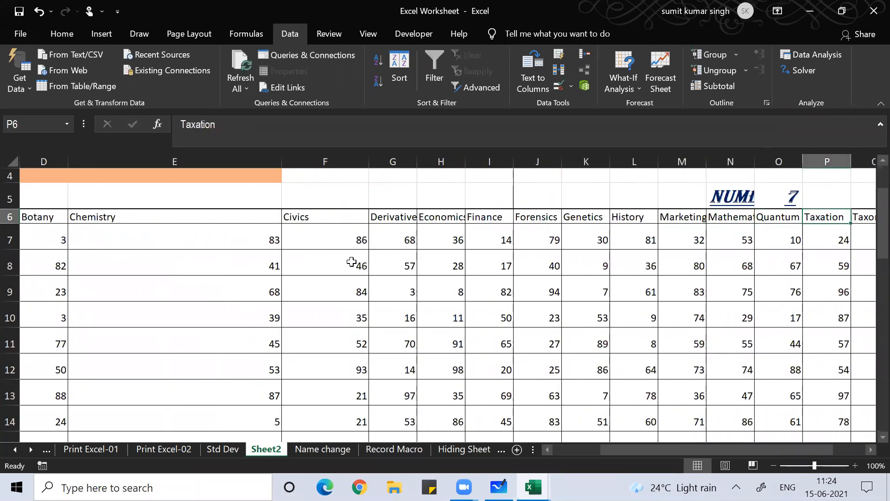
pyautogui.press('Right')
pyautogui.press('Right')
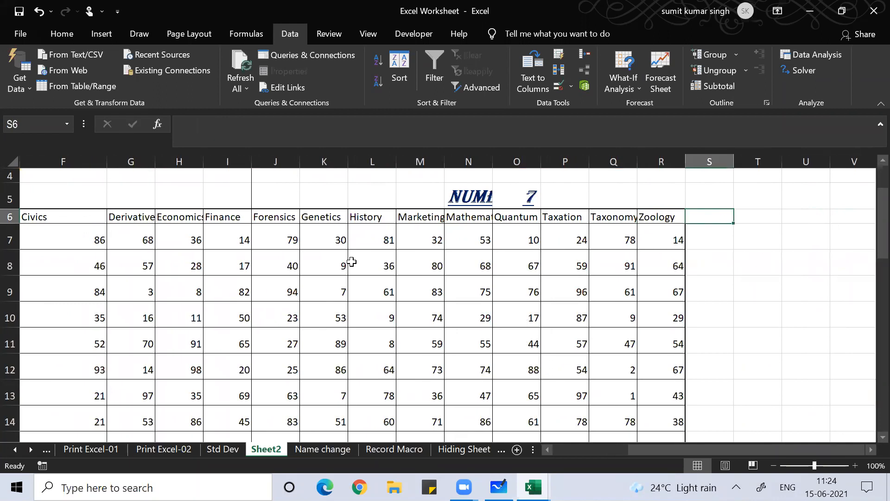
pyautogui.press('Left')
pyautogui.press('Left')
pyautogui.press('Up')
pyautogui.press('Left')
pyautogui.press('Left')
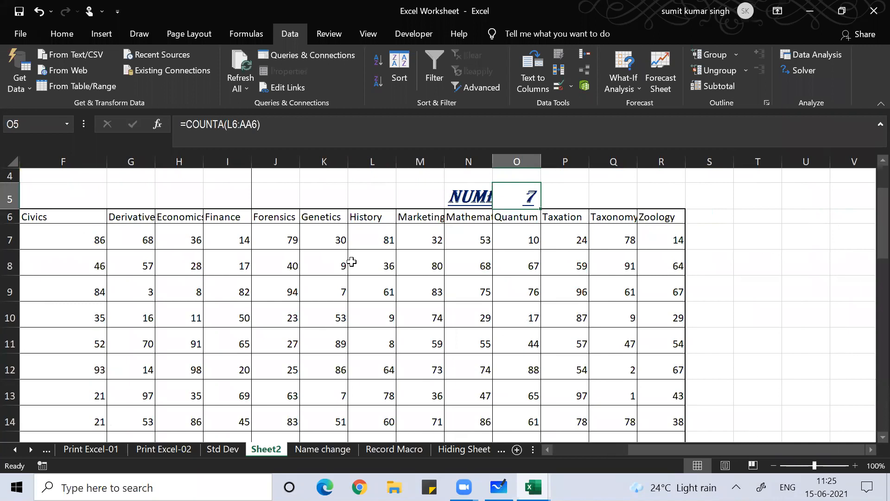
pyautogui.press('Left')
pyautogui.press('Left')
pyautogui.press('Left')
pyautogui.press('Left')
pyautogui.press('Left')
pyautogui.press('Left')
pyautogui.press('Left')
pyautogui.press('Left')
pyautogui.press('Left')
pyautogui.press('Left')
pyautogui.press('Left')
pyautogui.press('Left')
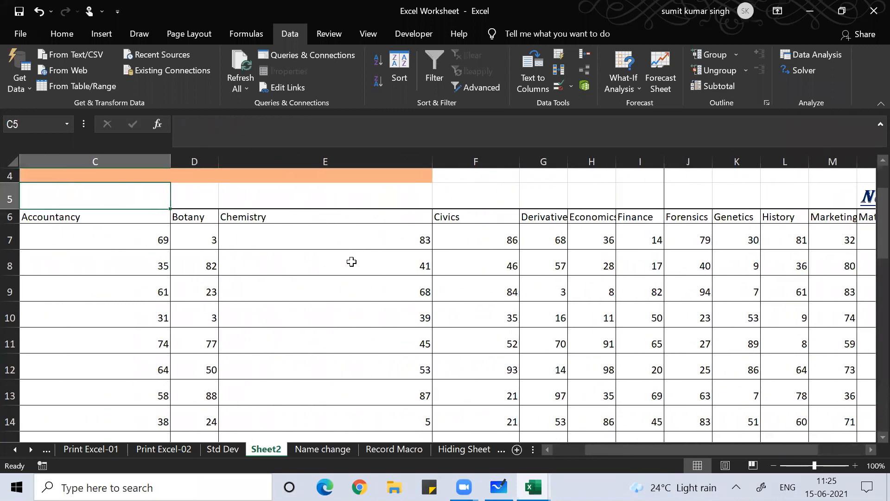
pyautogui.press('Left')
pyautogui.press('Left')
pyautogui.press('Right')
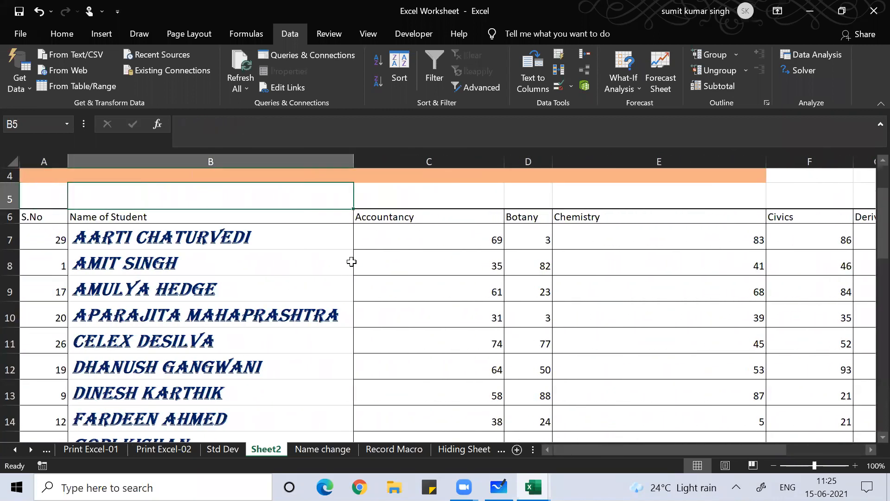
pyautogui.click(537, 6)
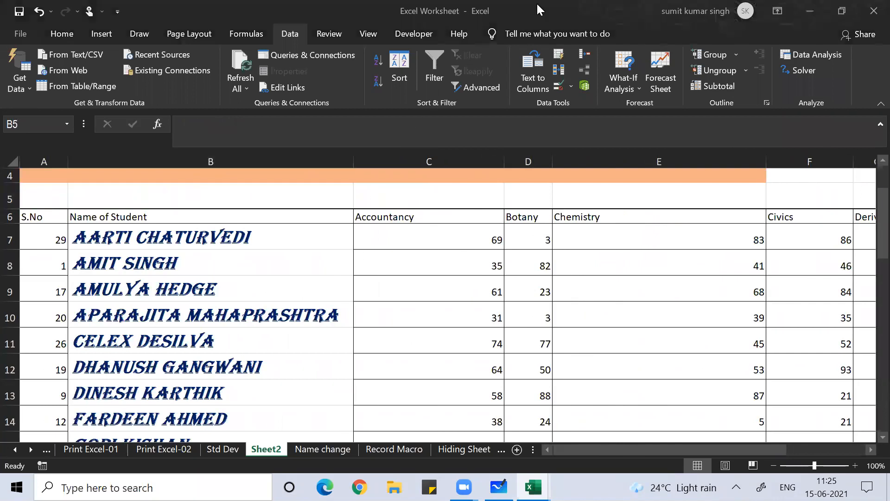
pyautogui.click(442, 288)
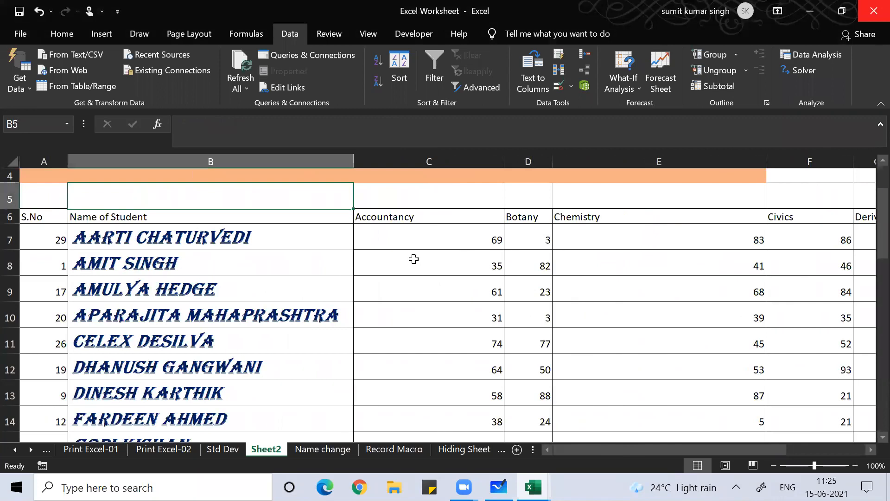
pyautogui.click(228, 217)
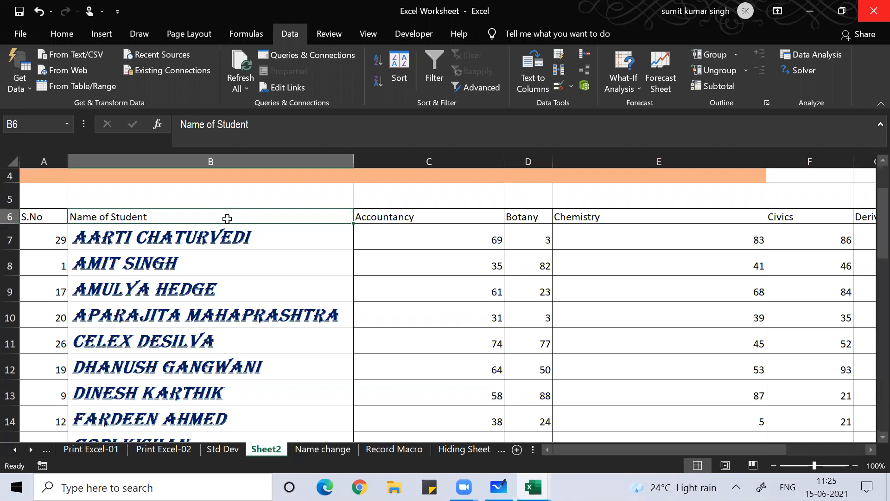
pyautogui.hotkey('alt', 'd')
# Switch the sort orientation back to top to bottom and close the options without sorting
pyautogui.press('s')
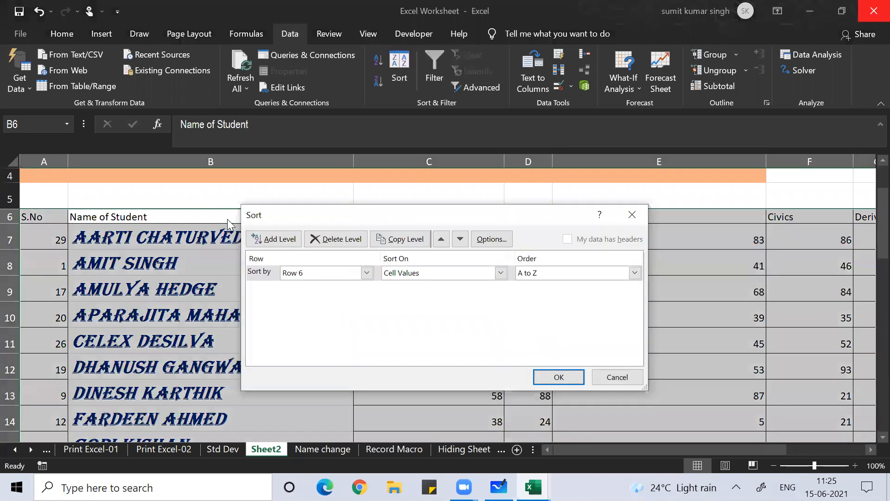
pyautogui.click(492, 238)
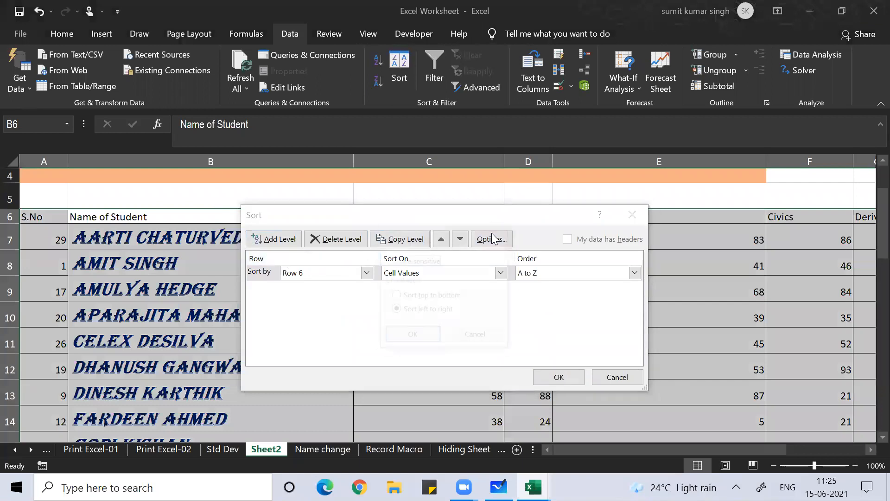
pyautogui.click(429, 296)
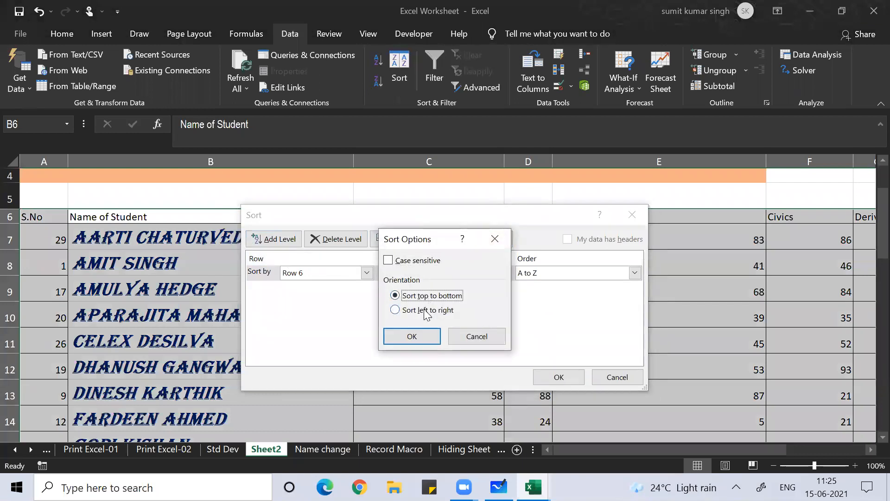
pyautogui.click(411, 336)
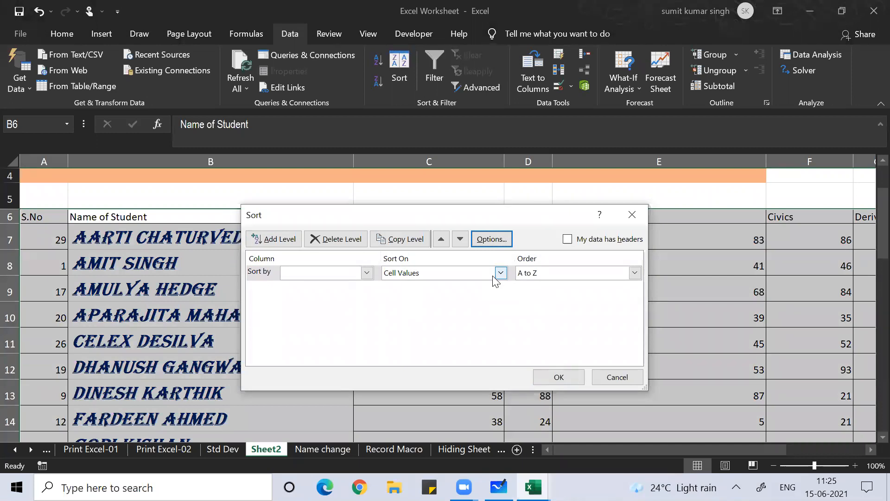
pyautogui.click(494, 239)
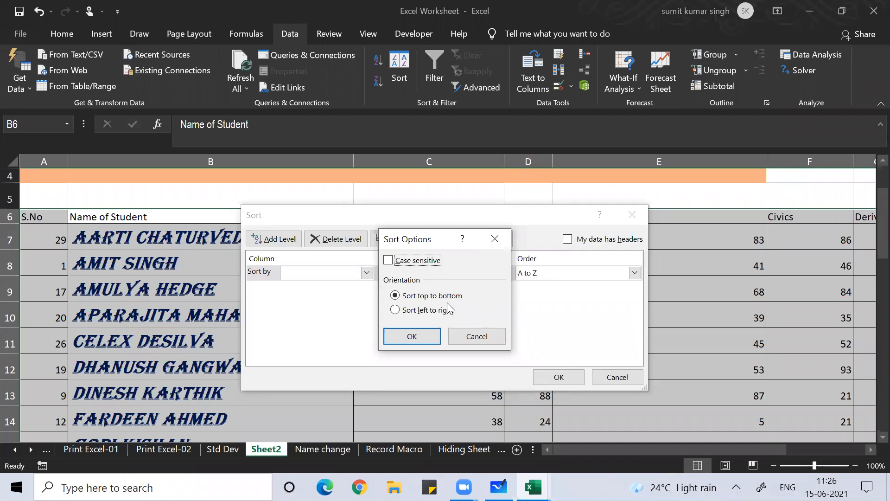
pyautogui.click(477, 336)
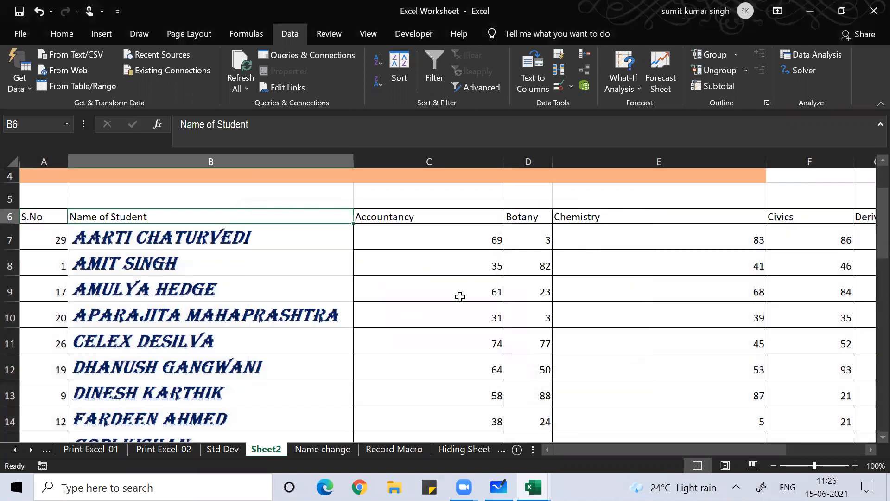
# Step along the row 6 headers to Zoology and return to the Accountancy header
pyautogui.click(459, 295)
pyautogui.click(429, 207)
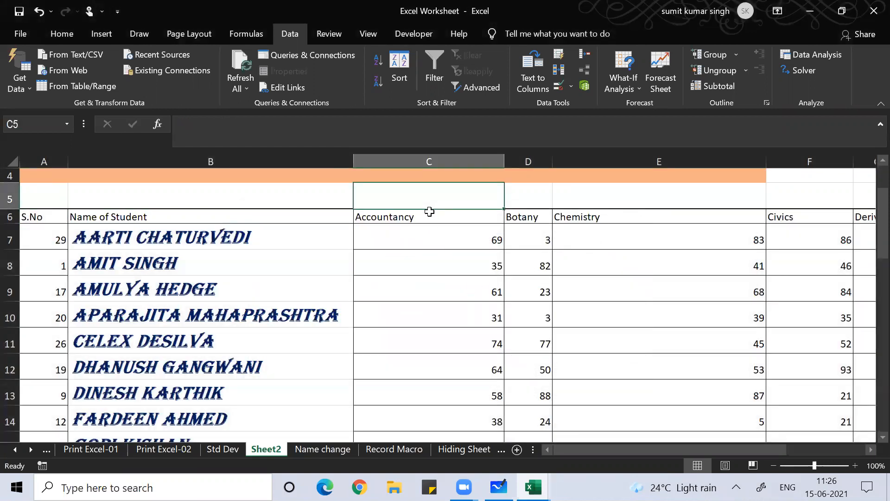
pyautogui.click(424, 215)
pyautogui.press('Right')
pyautogui.press('Right')
pyautogui.press('Right')
pyautogui.press('Right')
pyautogui.press('Right')
pyautogui.press('Right')
pyautogui.press('Right')
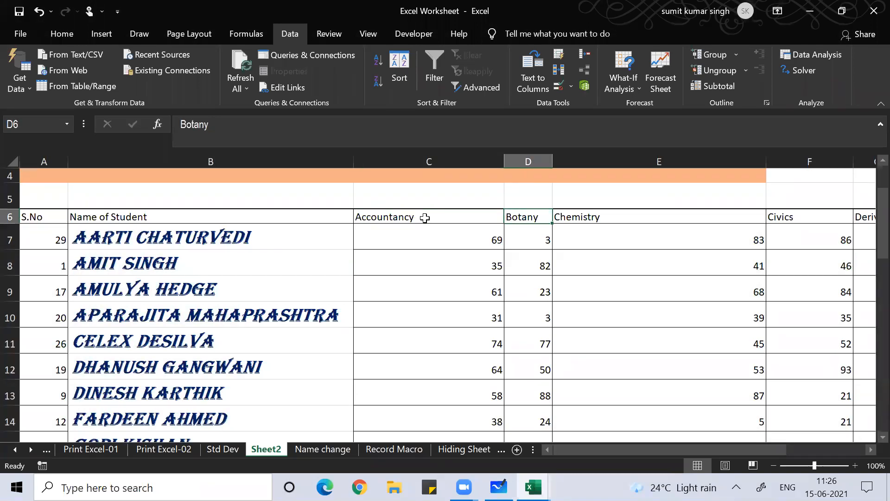
pyautogui.press('Right')
pyautogui.press('Right')
pyautogui.press('Right')
pyautogui.press('Right')
pyautogui.press('Right')
pyautogui.press('Right')
pyautogui.press('Right')
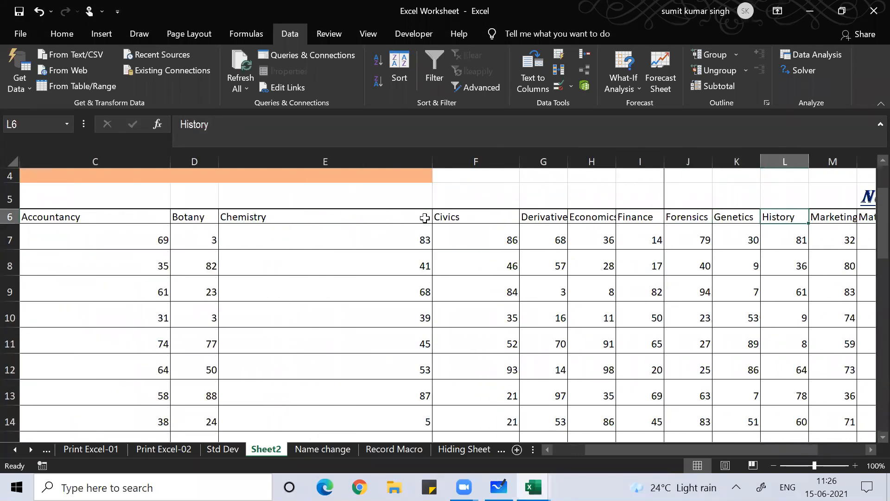
pyautogui.press('Right')
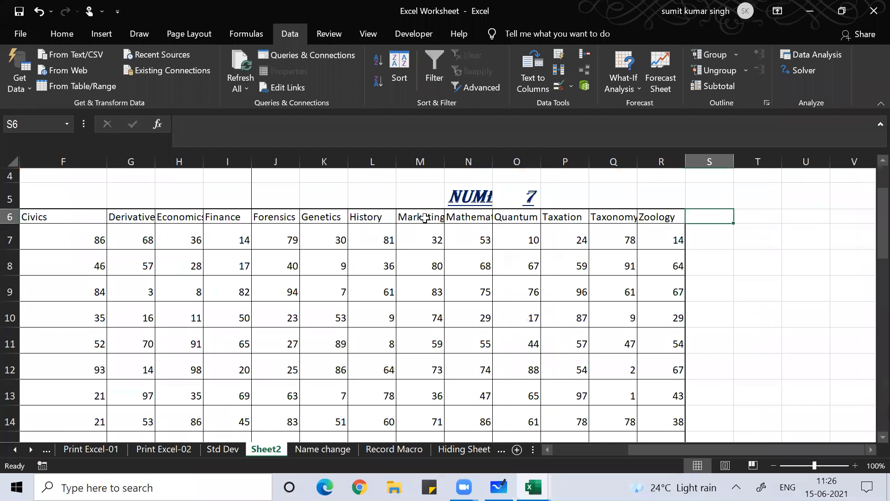
pyautogui.press('Left')
pyautogui.press('Left')
pyautogui.press('Left')
pyautogui.press('Left')
pyautogui.press('Left')
pyautogui.press('Left')
pyautogui.press('Left')
pyautogui.press('Left')
pyautogui.press('Left')
pyautogui.press('Left')
pyautogui.press('Left')
pyautogui.press('Left')
pyautogui.press('Left')
pyautogui.press('Left')
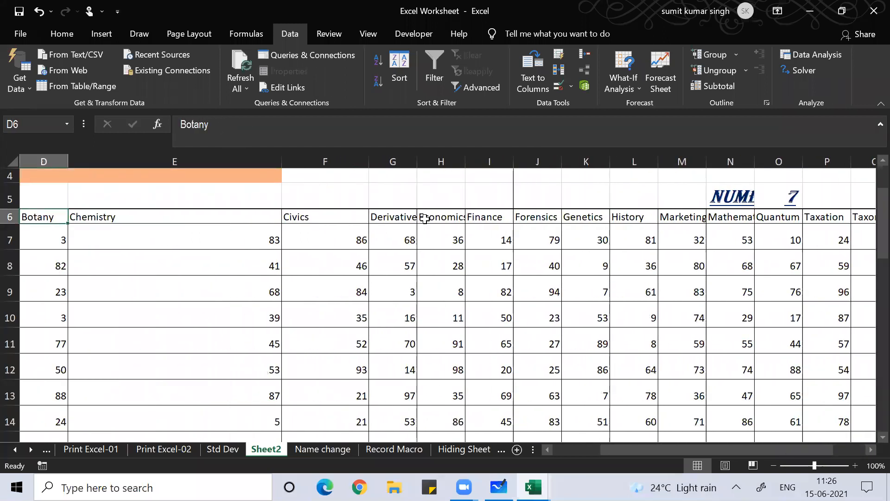
pyautogui.press('Left')
pyautogui.press('Left')
pyautogui.press('Right')
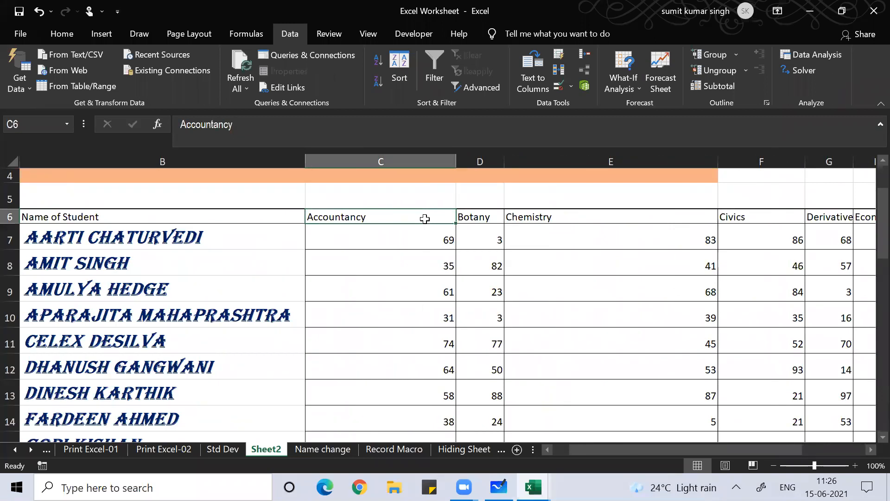
# Select headers Accountancy through Zoology and start a sort with Alt+D, S
pyautogui.hotkey('ctrl', 'shift', 'Right')
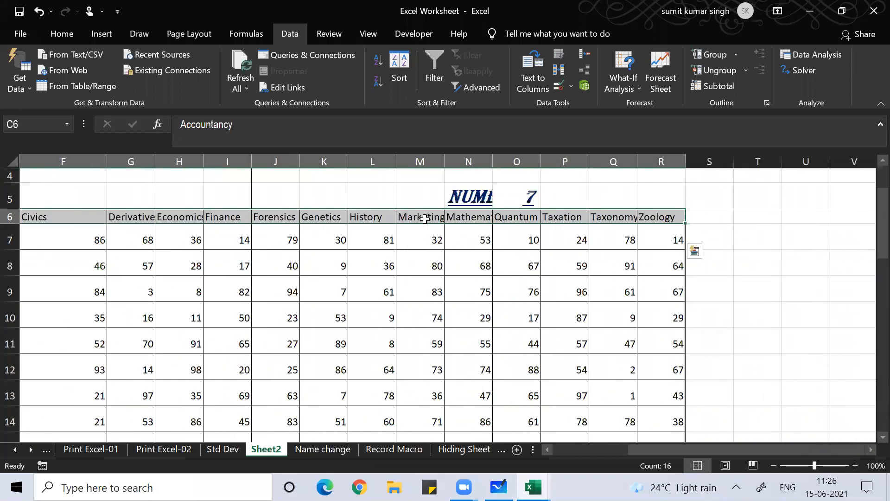
pyautogui.hotkey('alt', 'd')
pyautogui.press('s')
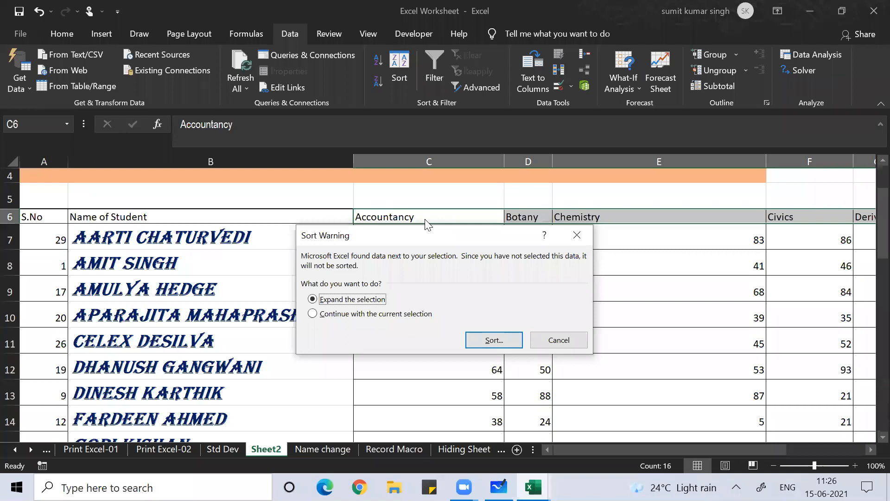
# Continue with the current header selection and set the sort orientation to left to right
pyautogui.click(379, 319)
pyautogui.click(489, 341)
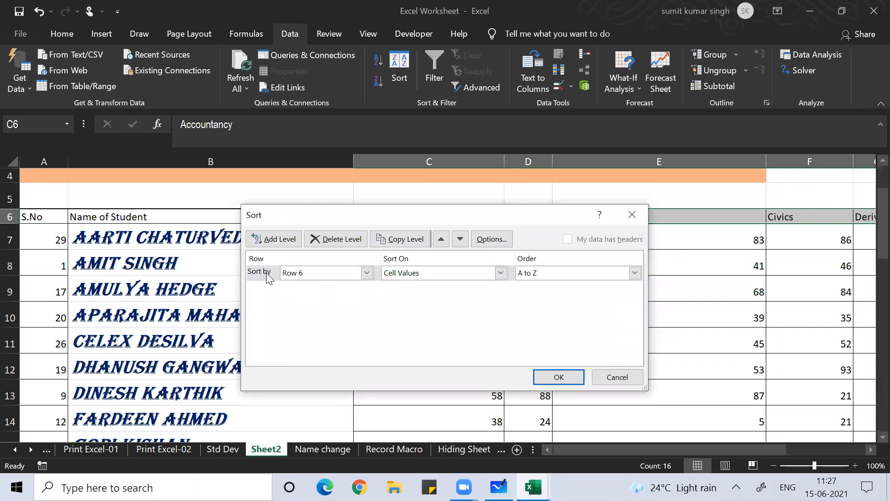
pyautogui.click(499, 238)
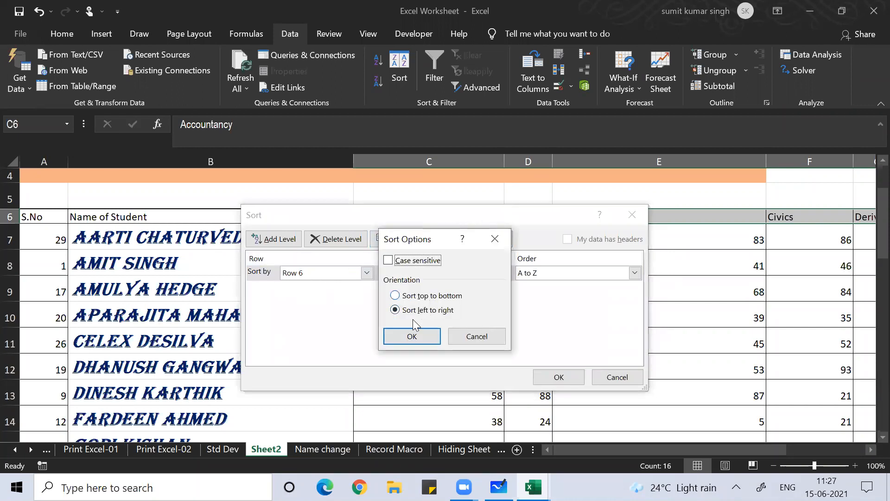
pyautogui.click(495, 239)
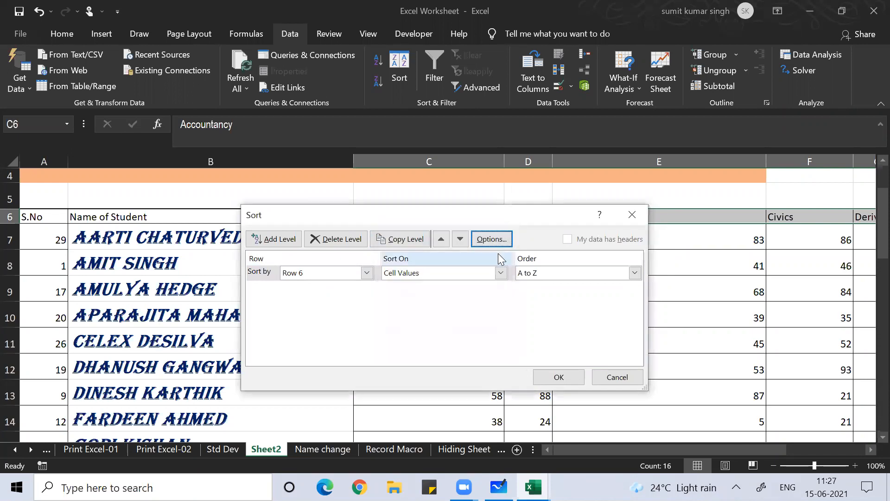
pyautogui.click(495, 239)
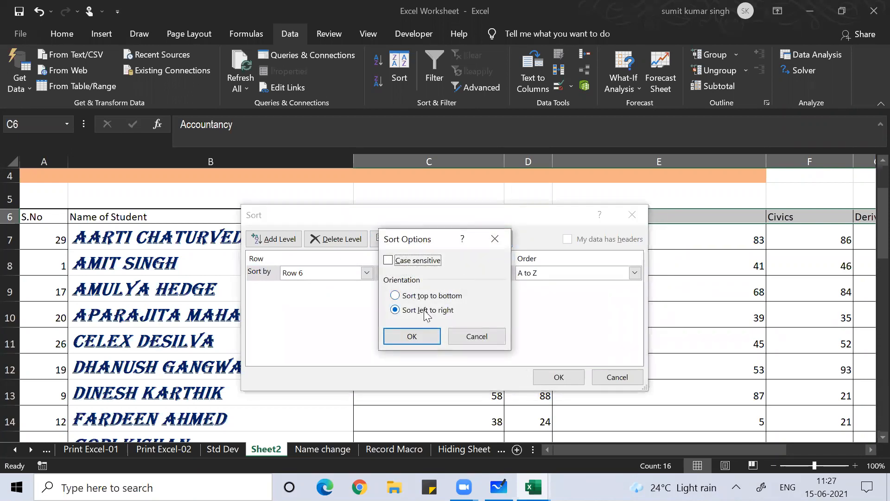
pyautogui.click(410, 342)
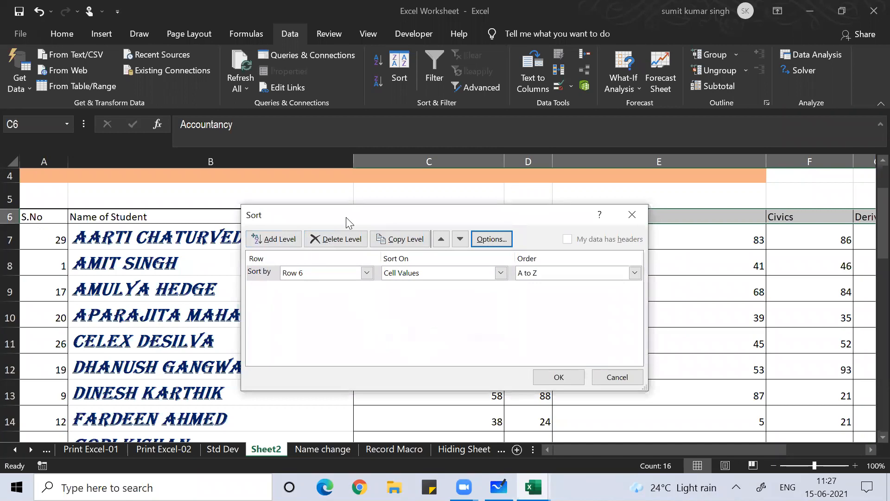
# Sort the subject columns by Row 6 in Z to A order, starting with Zoology
pyautogui.moveTo(346, 217); pyautogui.dragTo(315, 290)
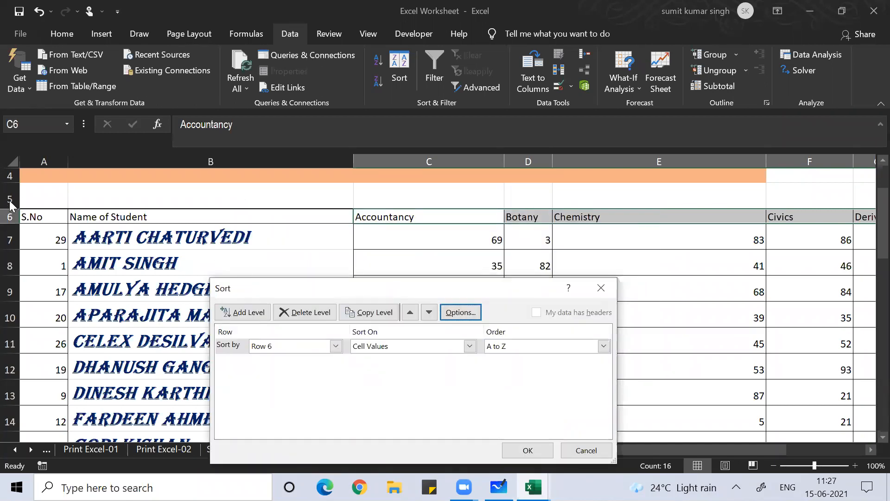
pyautogui.click(335, 346)
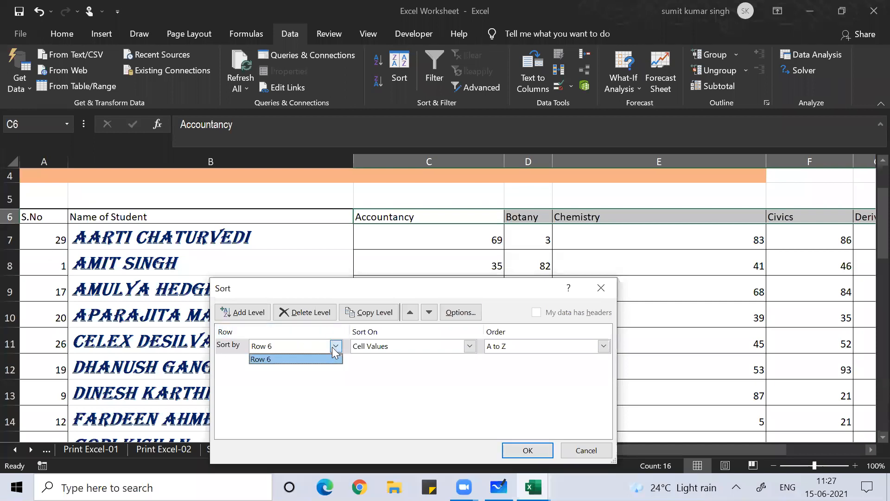
pyautogui.click(274, 382)
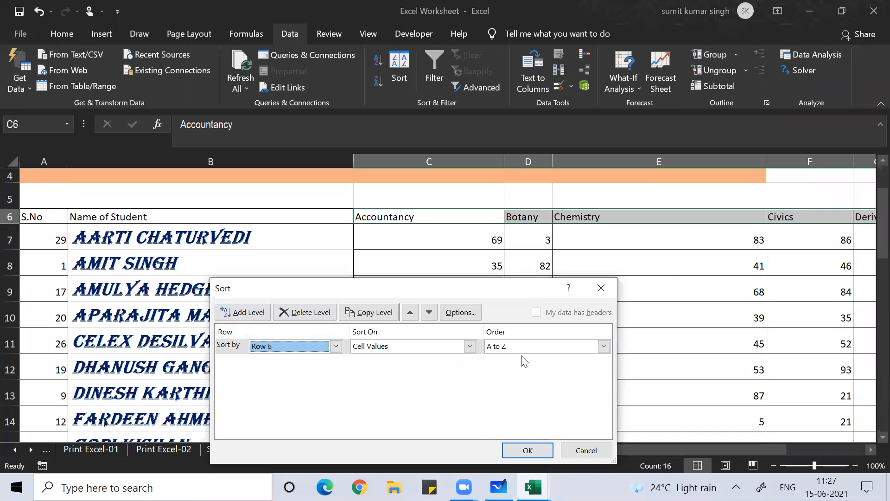
pyautogui.click(603, 345)
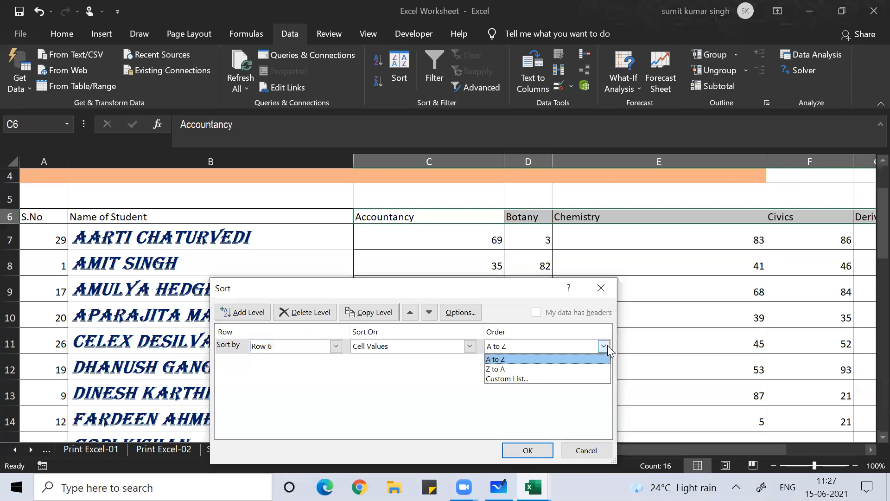
pyautogui.click(573, 370)
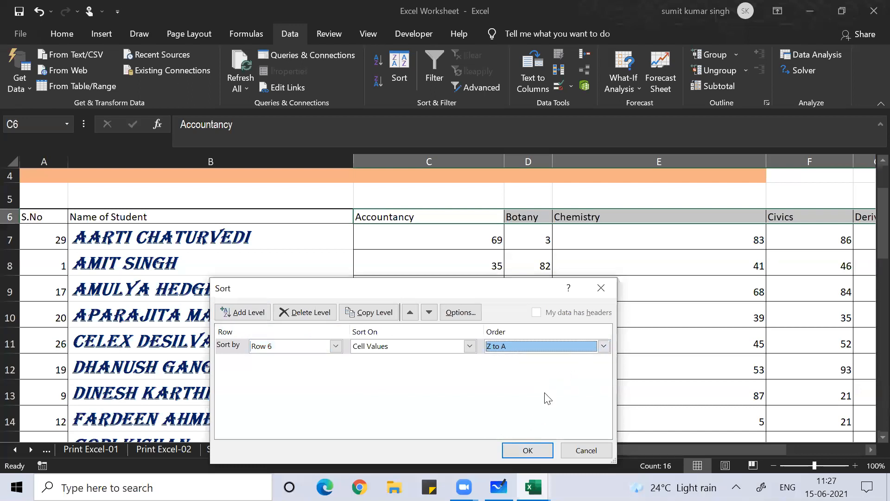
pyautogui.click(534, 451)
pyautogui.click(462, 318)
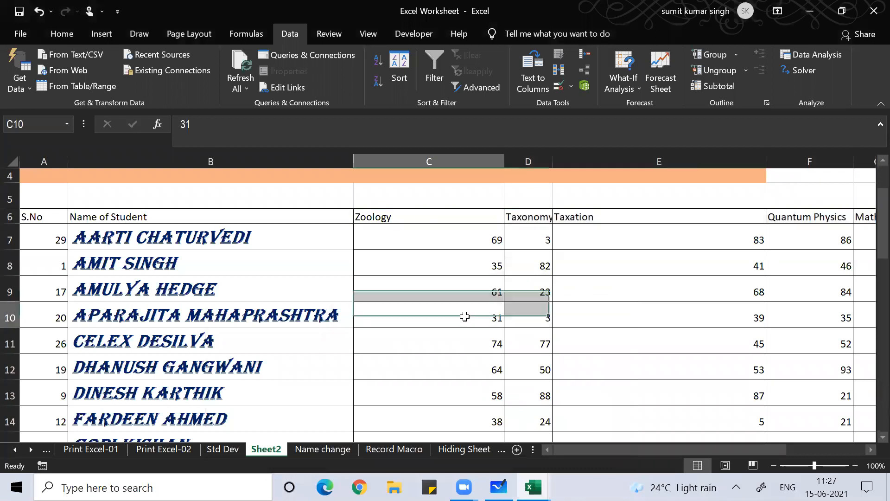
pyautogui.press('Right')
pyautogui.press('Right')
pyautogui.press('Right')
pyautogui.press('Right')
pyautogui.press('Right')
pyautogui.press('Right')
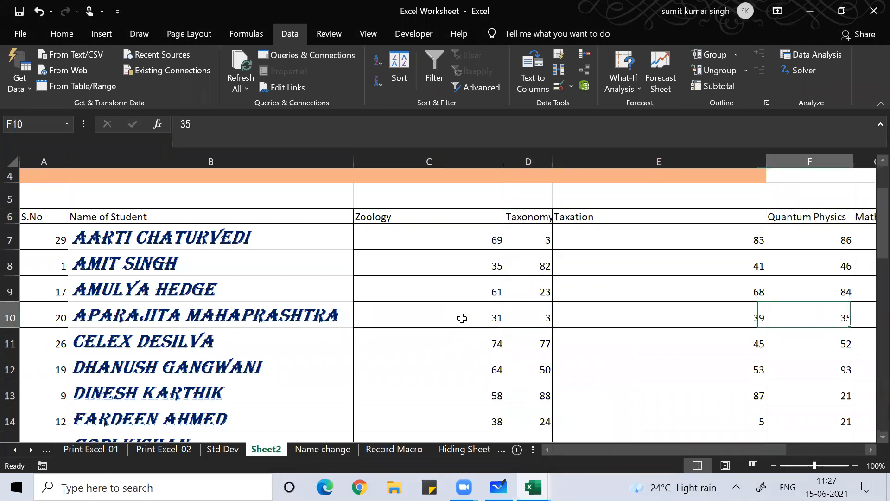
pyautogui.press('Right')
pyautogui.press('Right')
pyautogui.press('Right')
pyautogui.press('Right')
pyautogui.press('Right')
pyautogui.press('Right')
pyautogui.press('Right')
pyautogui.press('Right')
pyautogui.press('Right')
pyautogui.press('Right')
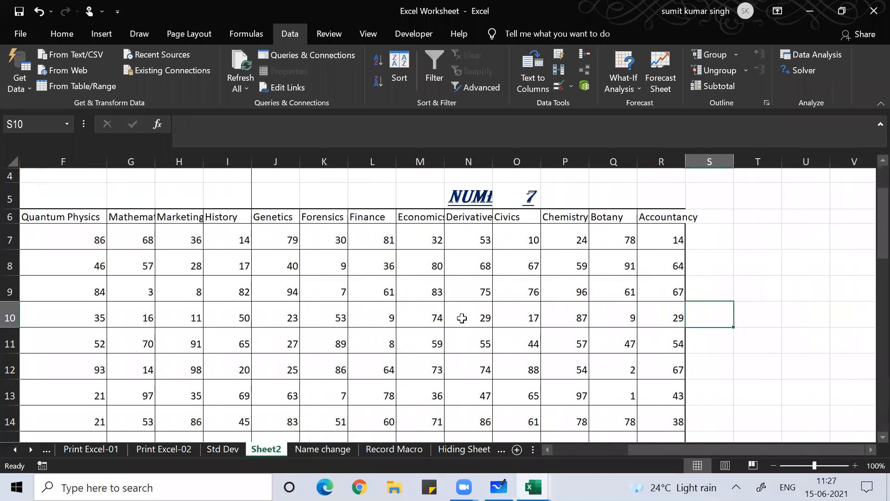
pyautogui.press('Left')
pyautogui.press('Left')
pyautogui.press('Left')
pyautogui.press('Left')
pyautogui.press('Left')
pyautogui.press('Left')
pyautogui.press('Left')
pyautogui.press('Left')
pyautogui.press('Left')
pyautogui.press('Left')
pyautogui.press('Left')
pyautogui.press('Left')
pyautogui.press('Left')
pyautogui.press('Left')
pyautogui.press('Left')
pyautogui.press('Left')
pyautogui.press('Left')
pyautogui.press('Left')
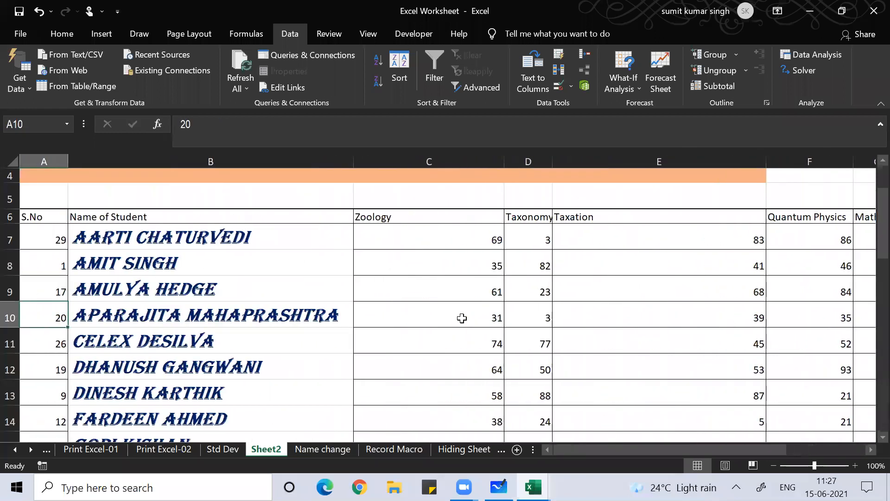
pyautogui.click(545, 75)
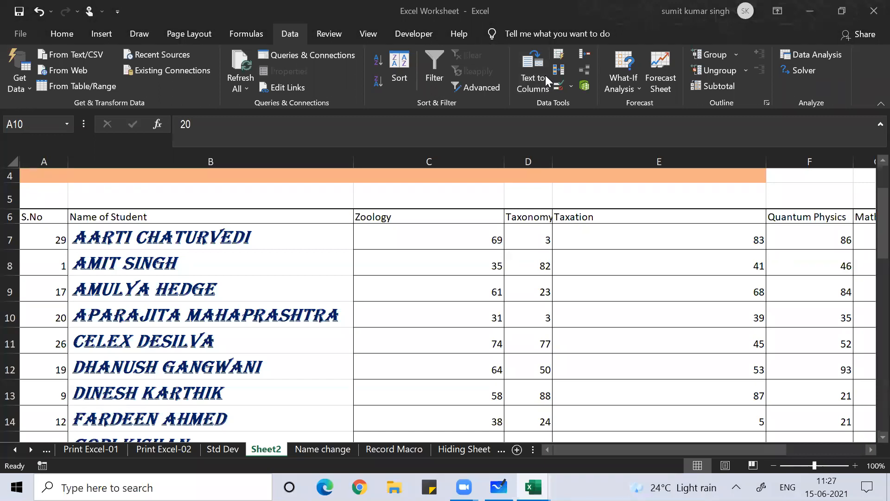
pyautogui.click(435, 321)
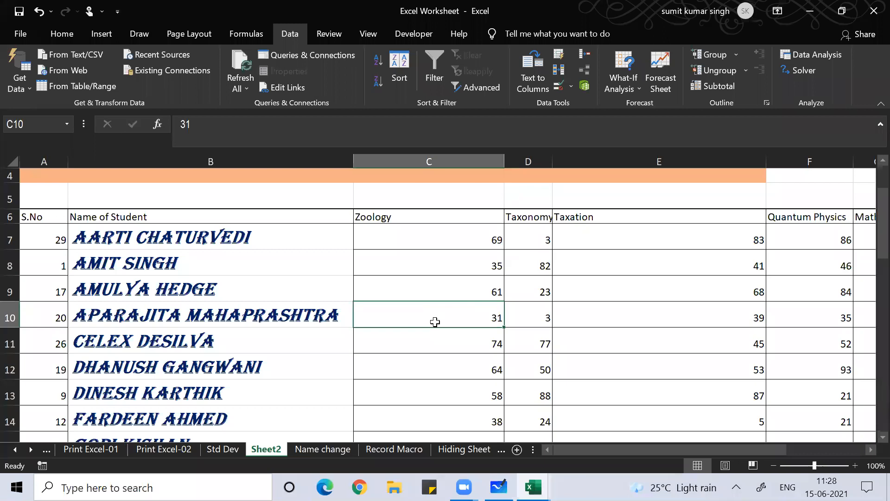
# Open the Company Data sheet from the workbook's sheet tabs
pyautogui.click(31, 449)
pyautogui.moveTo(31, 449); pyautogui.dragTo(32, 452)
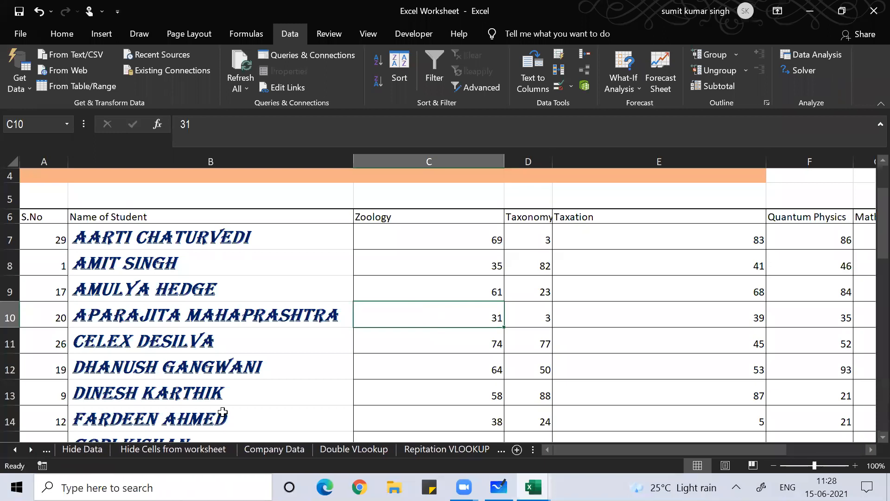
pyautogui.click(273, 450)
pyautogui.click(265, 353)
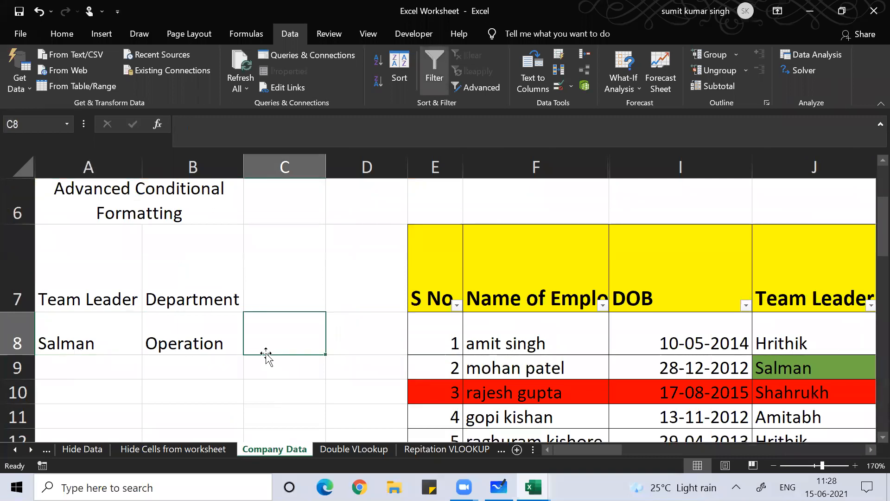
pyautogui.press('Right')
pyautogui.press('Right')
pyautogui.press('Right')
pyautogui.press('Right')
pyautogui.press('Right')
pyautogui.press('Right')
pyautogui.press('Right')
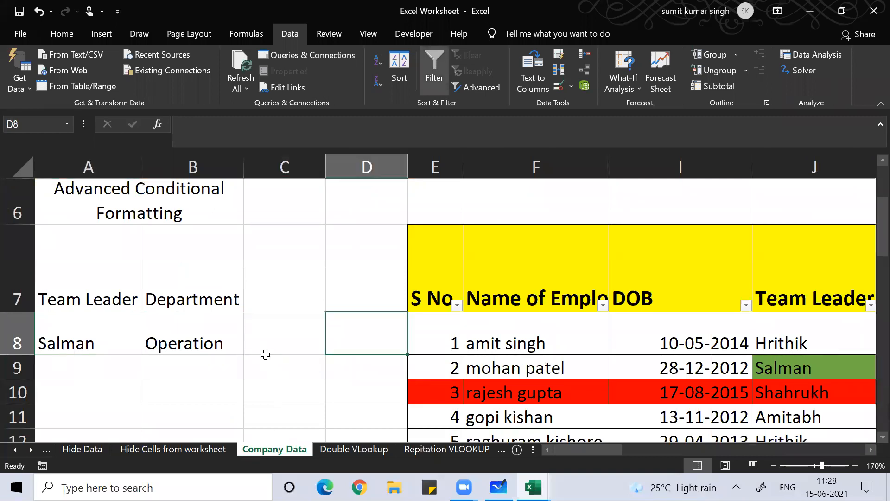
pyautogui.press('Right')
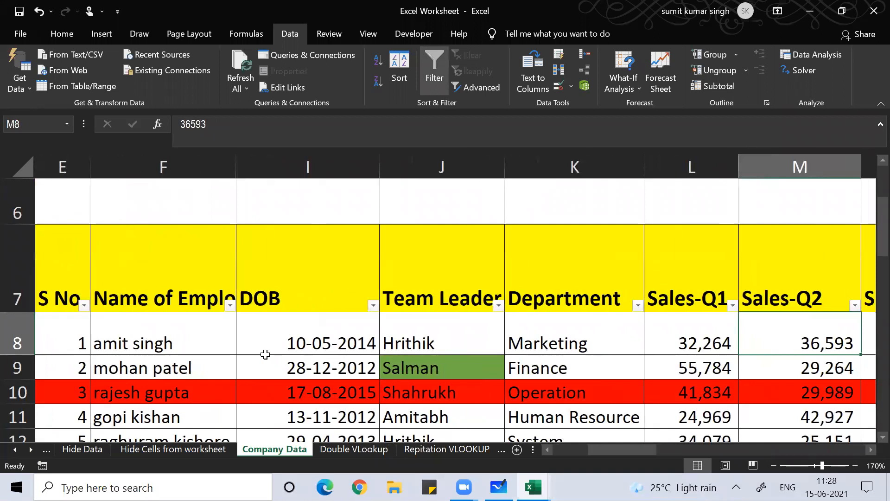
# Select the employee records from E8 through S37
pyautogui.click(84, 329)
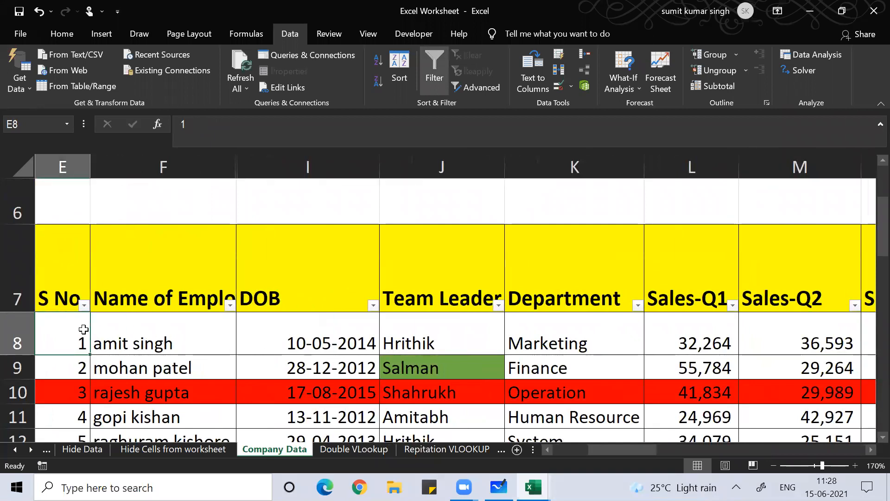
pyautogui.hotkey('shift', 'Down')
pyautogui.hotkey('shift', 'Down')
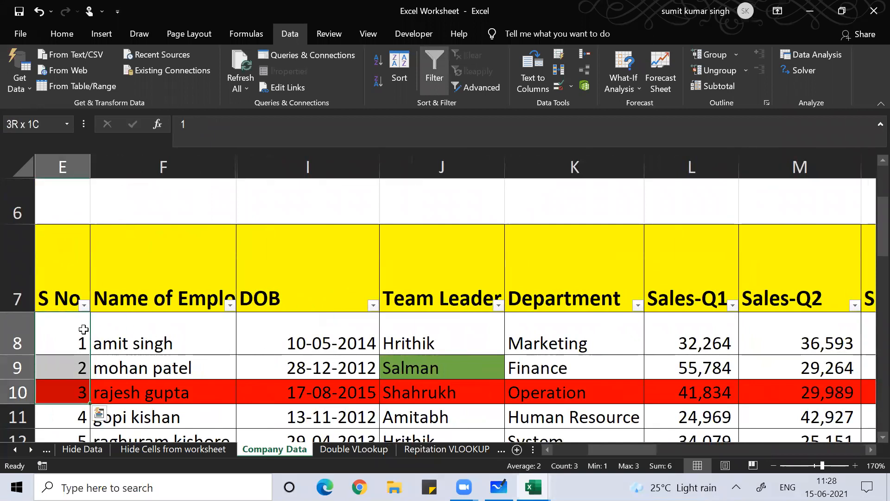
pyautogui.hotkey('ctrl', 'shift', 'Down')
pyautogui.hotkey('ctrl', 'shift', 'Right')
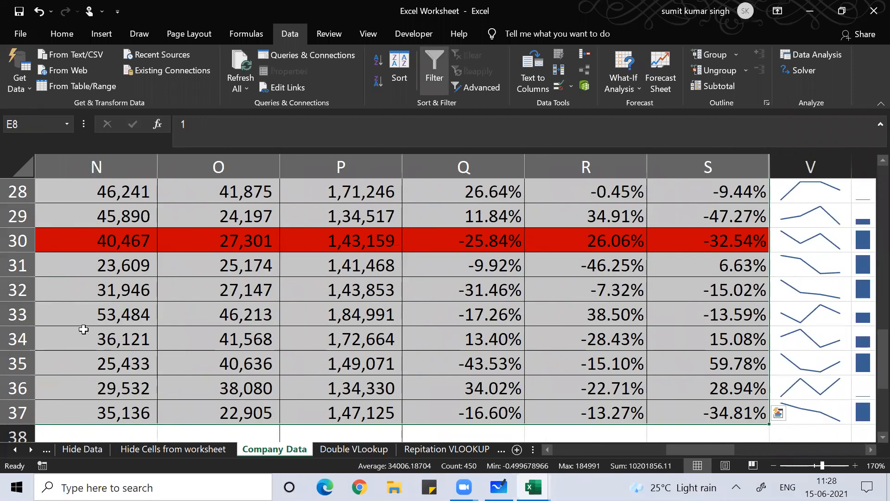
# Clear all formatting from the selected E8:S37 records with Alt+H, E, F
pyautogui.hotkey('alt', 'h')
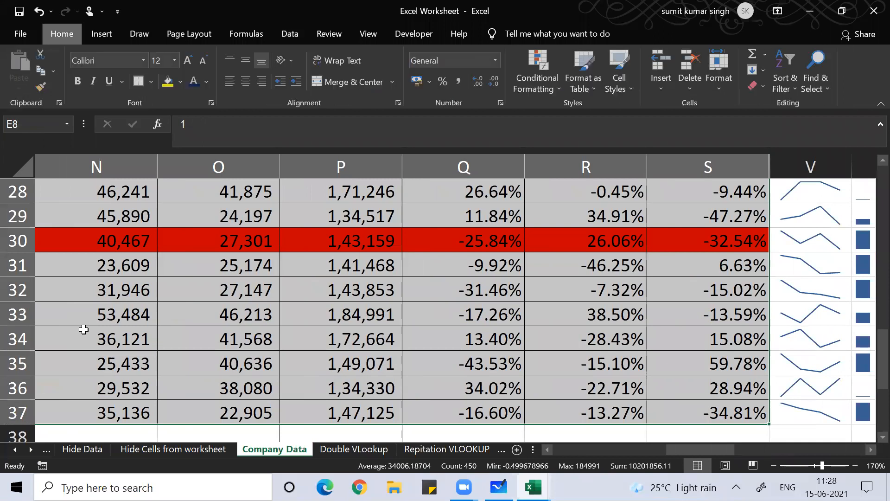
pyautogui.press('e')
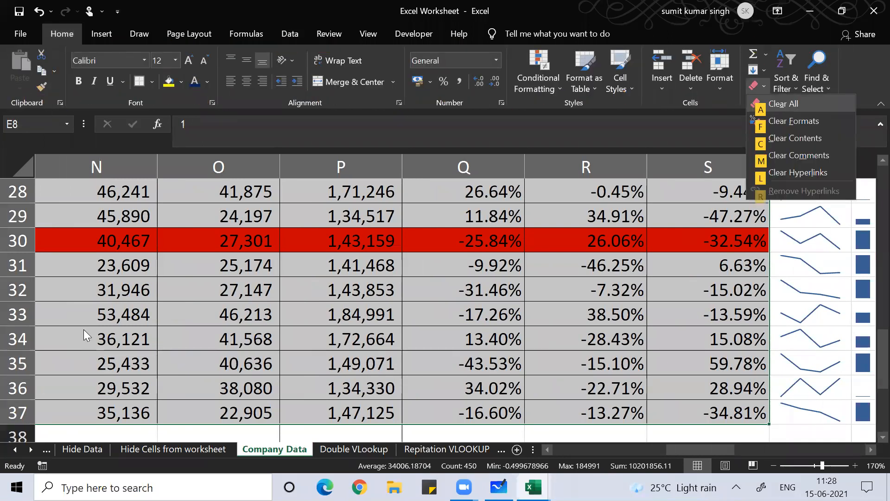
pyautogui.press('f')
pyautogui.press('Right')
pyautogui.press('Right')
pyautogui.press('Right')
pyautogui.press('Right')
pyautogui.press('Right')
pyautogui.press('Right')
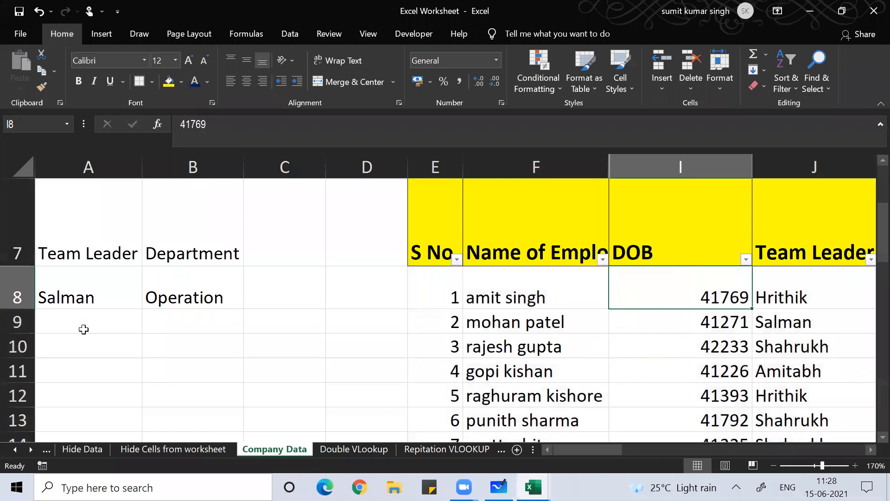
pyautogui.press('Right')
pyautogui.press('Right')
pyautogui.press('Right')
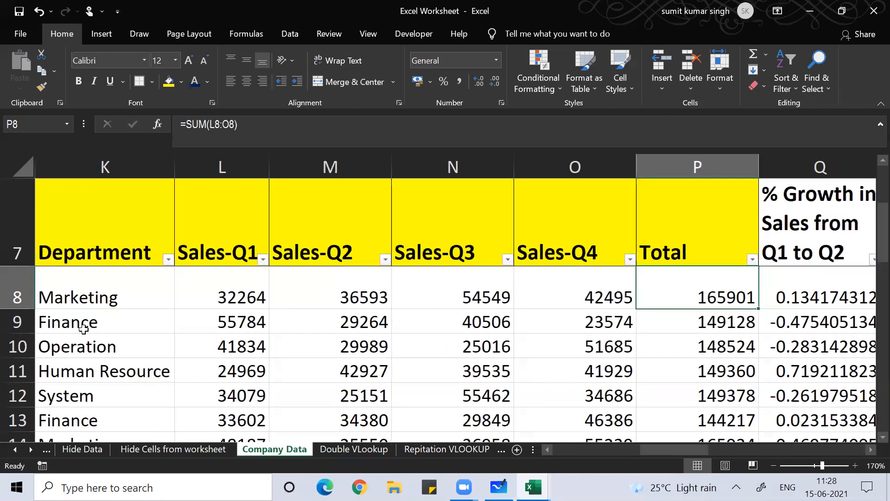
pyautogui.press('Left')
pyautogui.press('Left')
pyautogui.press('Left')
pyautogui.press('Left')
pyautogui.press('Left')
pyautogui.press('Left')
pyautogui.press('Left')
pyautogui.press('Left')
pyautogui.press('Left')
pyautogui.press('Left')
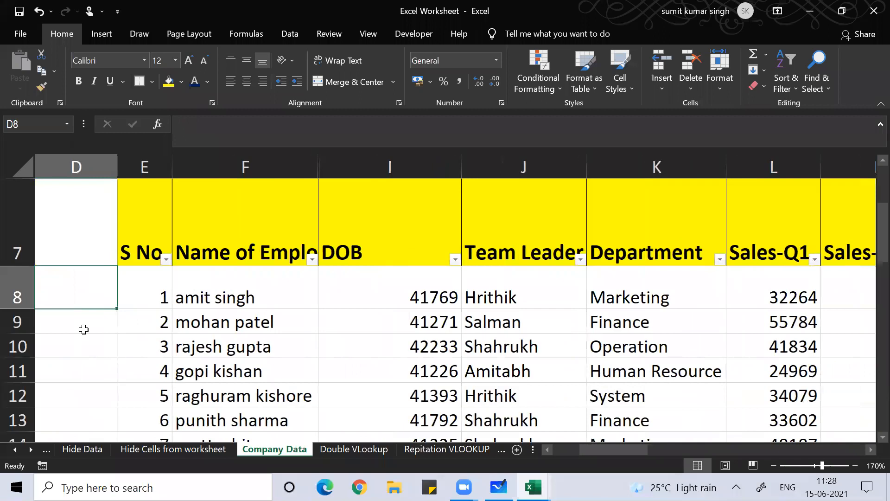
# Widen the Name of Employee column F so the names and header fit
pyautogui.click(210, 284)
pyautogui.scroll(2, 231, 258)
pyautogui.scroll(-2, 246, 310)
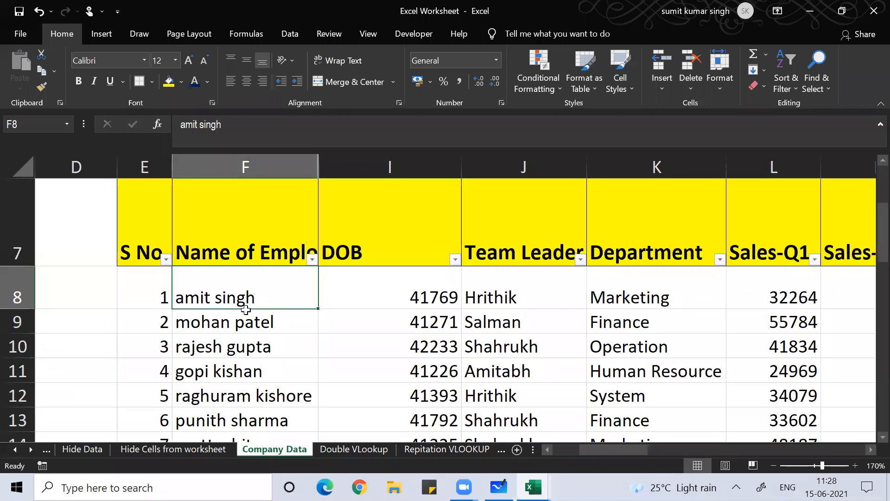
pyautogui.moveTo(316, 166); pyautogui.dragTo(372, 169)
pyautogui.click(284, 228)
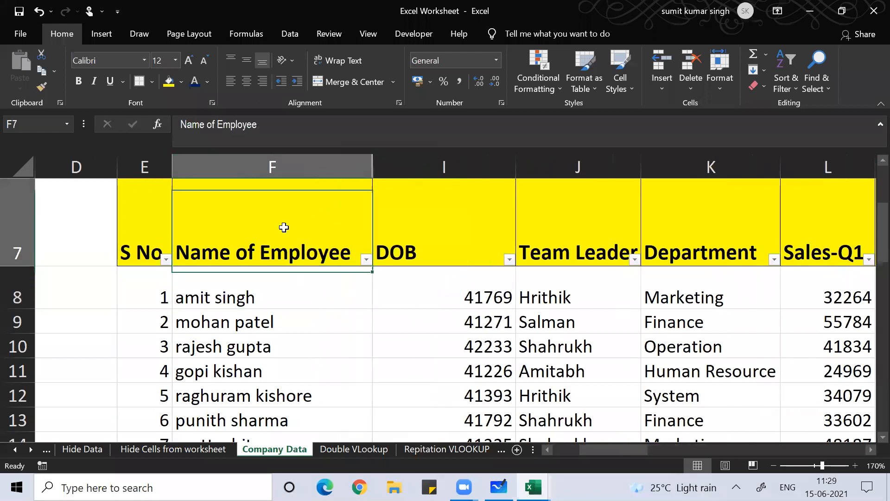
pyautogui.click(232, 297)
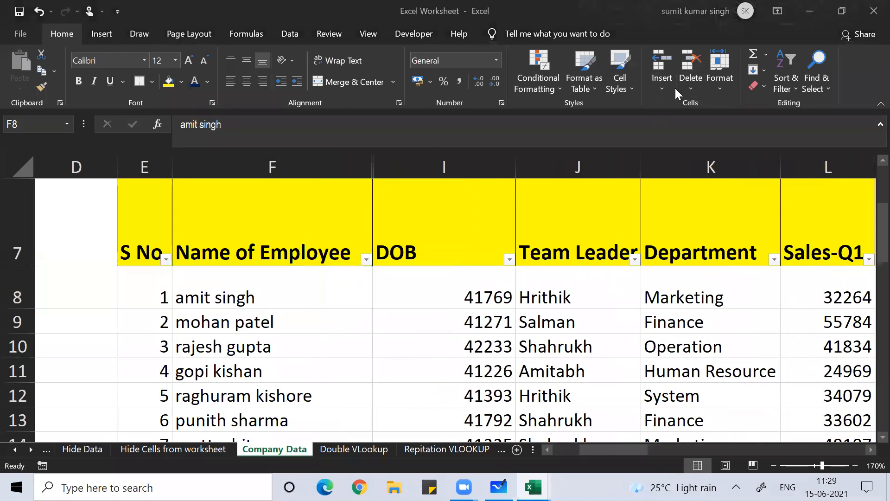
pyautogui.click(278, 298)
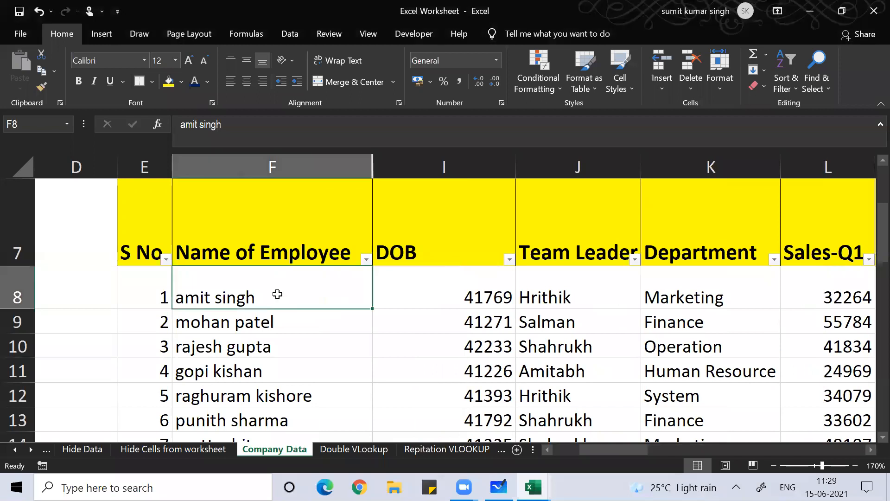
pyautogui.press('Down')
pyautogui.press('Down')
pyautogui.press('Down')
pyautogui.press('Down')
pyautogui.press('Down')
pyautogui.press('Down')
pyautogui.press('Down')
pyautogui.press('Down')
pyautogui.press('Down')
pyautogui.press('Down')
pyautogui.press('Down')
pyautogui.press('Down')
pyautogui.press('Down')
pyautogui.press('Down')
pyautogui.press('Down')
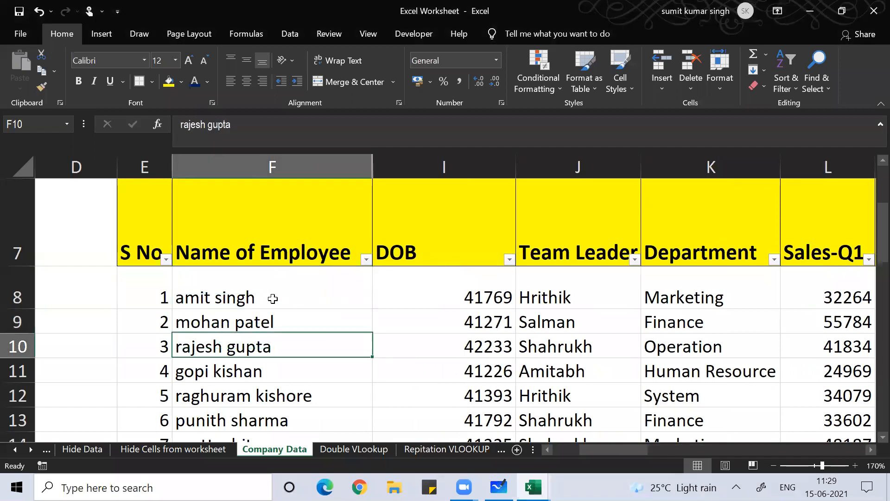
pyautogui.press('Down')
pyautogui.press('Down')
pyautogui.press('Down')
pyautogui.press('Down')
pyautogui.press('Down')
pyautogui.press('Down')
pyautogui.press('Down')
pyautogui.press('Down')
pyautogui.press('Down')
pyautogui.press('Down')
pyautogui.press('Down')
pyautogui.press('Down')
pyautogui.press('Down')
pyautogui.press('Down')
pyautogui.press('Down')
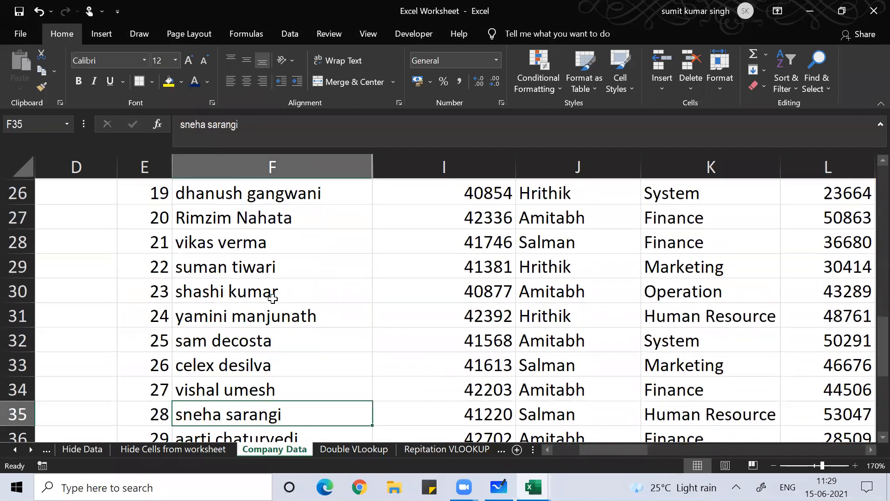
pyautogui.press('Up')
pyautogui.press('Up')
pyautogui.press('Up')
pyautogui.press('Up')
pyautogui.press('Up')
pyautogui.press('Up')
pyautogui.press('Up')
pyautogui.press('Up')
pyautogui.press('Up')
pyautogui.press('Up')
pyautogui.press('Up')
pyautogui.press('Up')
pyautogui.press('Up')
pyautogui.press('Up')
pyautogui.press('Up')
pyautogui.press('Up')
pyautogui.press('Up')
pyautogui.press('Up')
pyautogui.press('Up')
pyautogui.press('Up')
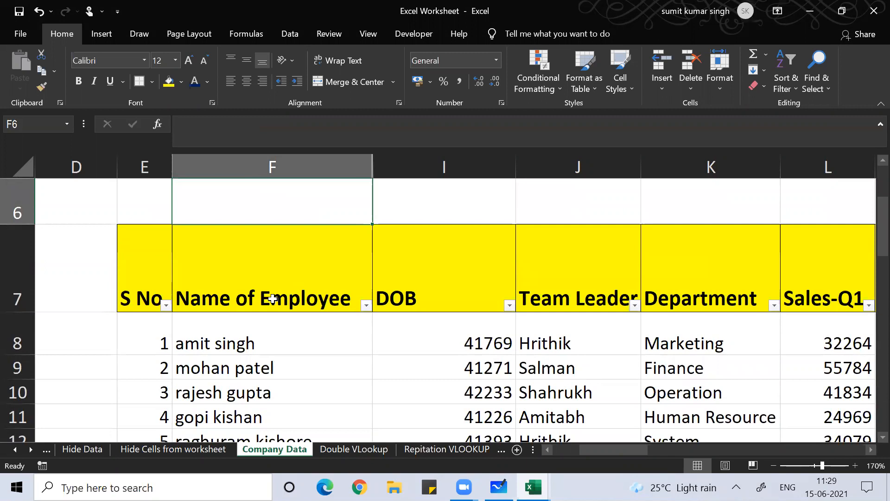
pyautogui.press('Down')
pyautogui.press('Down')
pyautogui.press('Down')
pyautogui.press('Down')
pyautogui.press('Down')
pyautogui.press('Down')
pyautogui.press('Down')
pyautogui.press('Down')
pyautogui.press('Down')
pyautogui.press('Down')
pyautogui.press('Down')
pyautogui.press('Down')
pyautogui.press('Down')
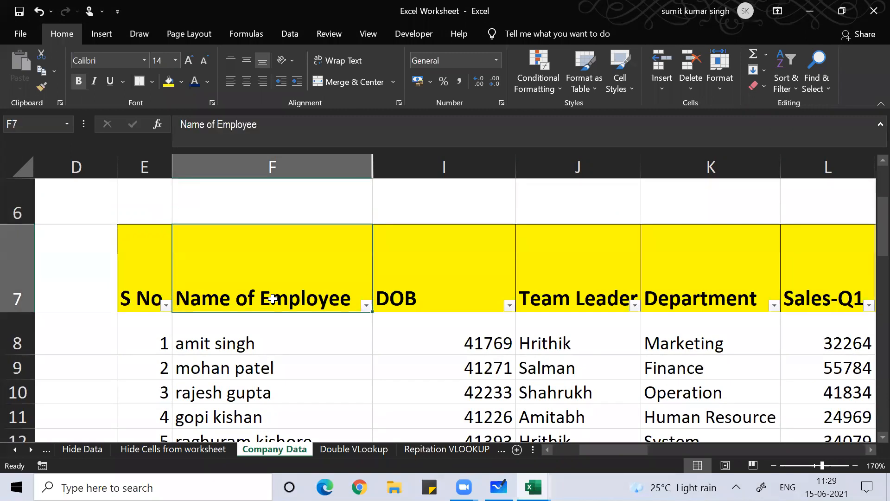
pyautogui.press('Down')
pyautogui.press('Down')
pyautogui.press('Down')
pyautogui.press('Down')
pyautogui.press('Down')
pyautogui.press('Down')
pyautogui.press('Down')
pyautogui.press('Down')
pyautogui.press('Down')
pyautogui.press('Down')
pyautogui.press('Down')
pyautogui.press('Down')
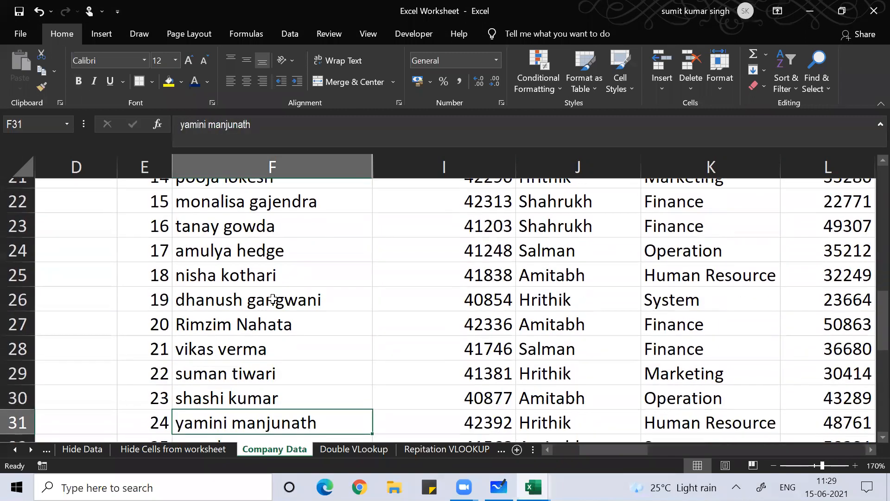
pyautogui.press('Down')
pyautogui.press('Down')
pyautogui.press('Down')
pyautogui.press('Down')
pyautogui.press('Up')
pyautogui.press('Up')
pyautogui.press('Up')
pyautogui.press('Up')
pyautogui.press('Up')
pyautogui.press('Up')
pyautogui.press('Up')
pyautogui.press('Up')
pyautogui.press('Up')
pyautogui.press('Up')
pyautogui.press('Up')
pyautogui.press('Up')
pyautogui.press('Up')
pyautogui.press('Up')
pyautogui.press('Up')
pyautogui.press('Up')
pyautogui.press('Up')
pyautogui.press('Up')
pyautogui.press('Up')
pyautogui.press('Up')
pyautogui.press('Up')
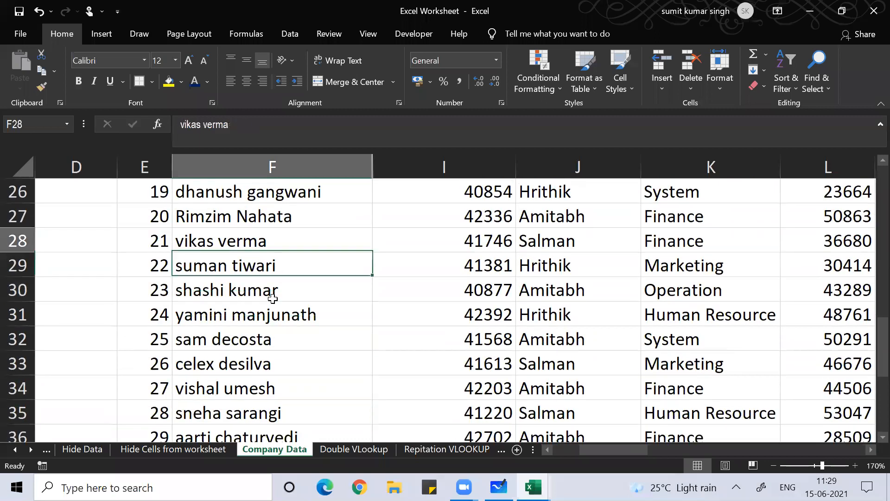
pyautogui.press('Up')
pyautogui.press('Up')
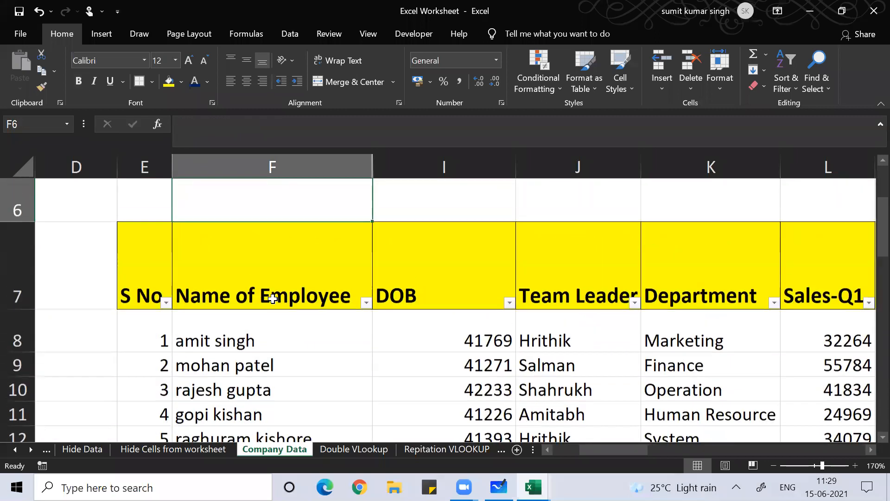
# Select the DOB values I8:I37 and open Format Cells for them
pyautogui.press('Down')
pyautogui.press('Right')
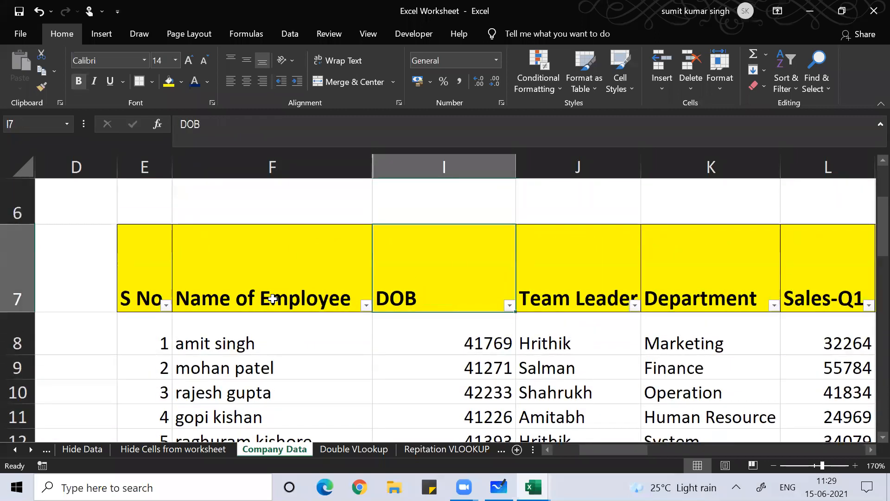
pyautogui.press('Right')
pyautogui.press('Left')
pyautogui.press('Down')
pyautogui.press('Down')
pyautogui.press('Down')
pyautogui.press('Down')
pyautogui.press('Down')
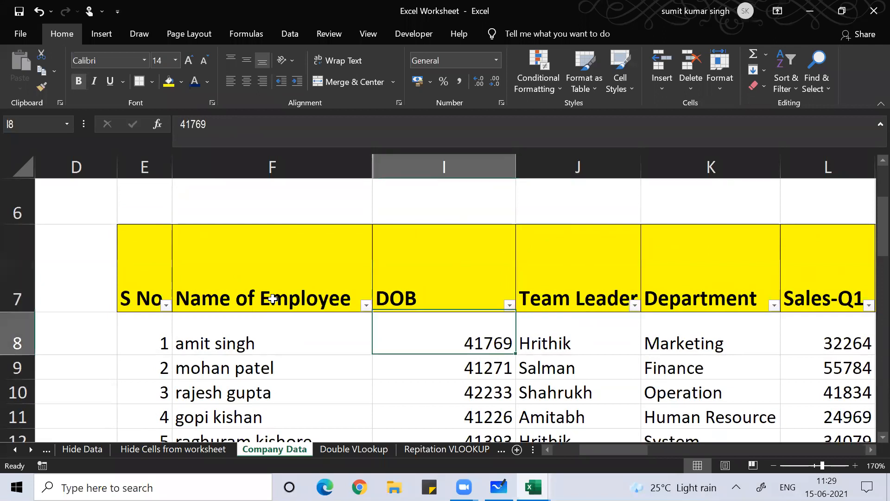
pyautogui.press('Down')
pyautogui.press('Down')
pyautogui.press('Down')
pyautogui.press('Down')
pyautogui.press('Down')
pyautogui.press('Down')
pyautogui.press('Down')
pyautogui.press('Down')
pyautogui.press('Down')
pyautogui.press('Down')
pyautogui.press('Down')
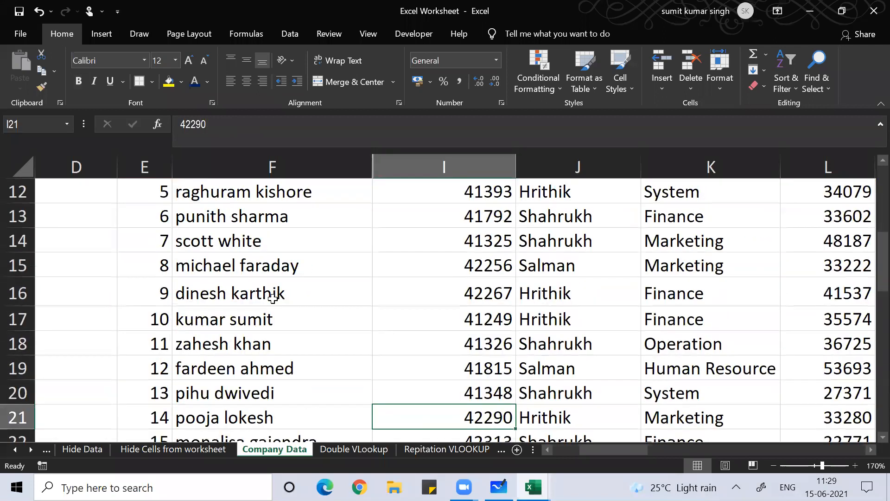
pyautogui.press('Up')
pyautogui.press('Up')
pyautogui.press('Up')
pyautogui.press('Up')
pyautogui.press('Up')
pyautogui.press('Up')
pyautogui.press('Up')
pyautogui.press('Up')
pyautogui.press('Up')
pyautogui.press('Up')
pyautogui.press('Up')
pyautogui.press('Up')
pyautogui.press('Up')
pyautogui.press('Up')
pyautogui.press('Up')
pyautogui.press('Up')
pyautogui.press('Up')
pyautogui.press('Up')
pyautogui.press('Up')
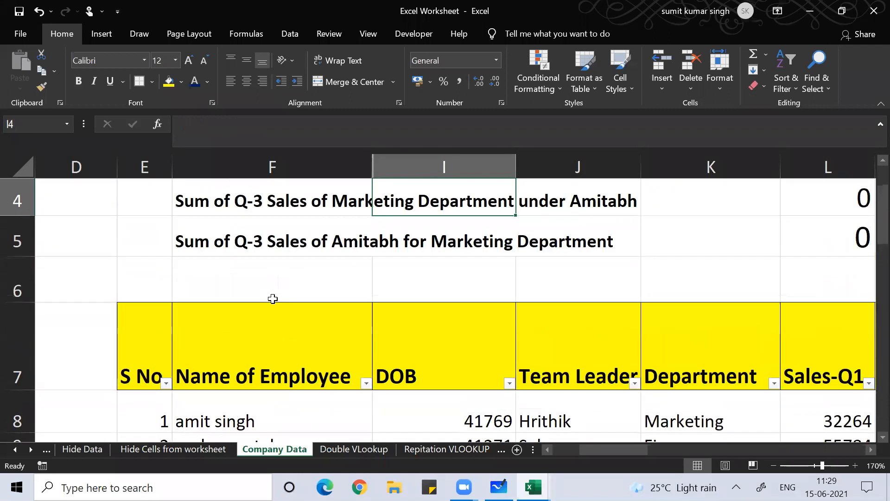
pyautogui.press('Down')
pyautogui.press('Down')
pyautogui.press('Down')
pyautogui.press('Down')
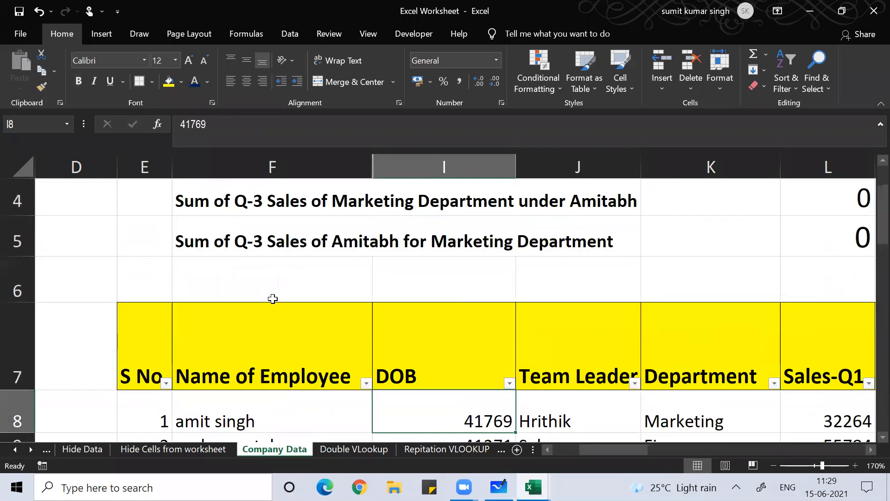
pyautogui.hotkey('ctrl', 'shift', 'Down')
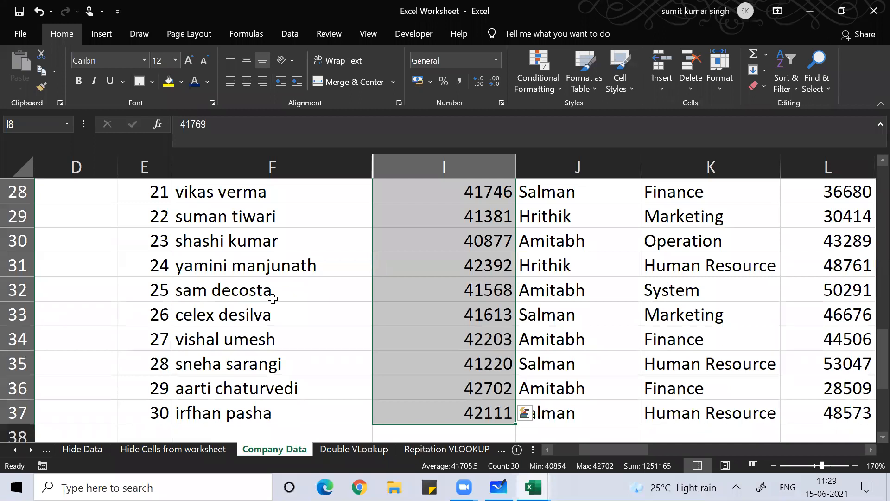
pyautogui.hotkey('ctrl', 'shift', 'f')
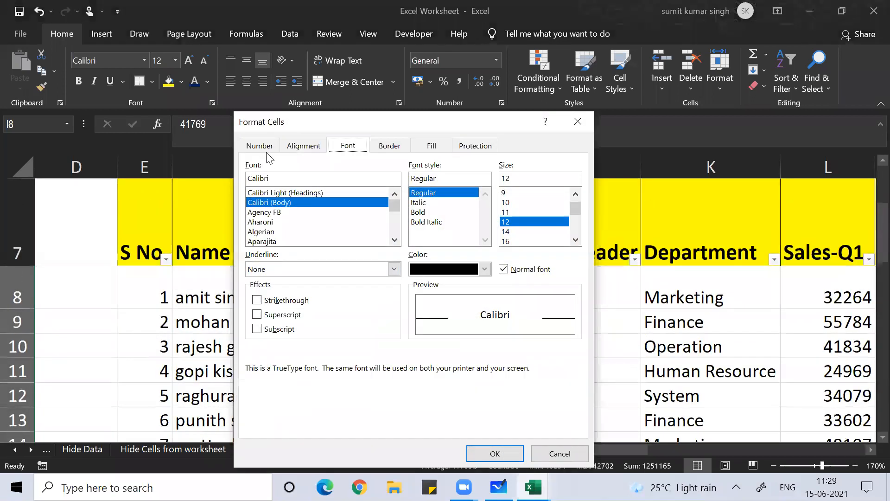
# Format the DOB cells with the day-month-year Date format, e.g. 10-05-2014
pyautogui.click(259, 147)
pyautogui.click(260, 216)
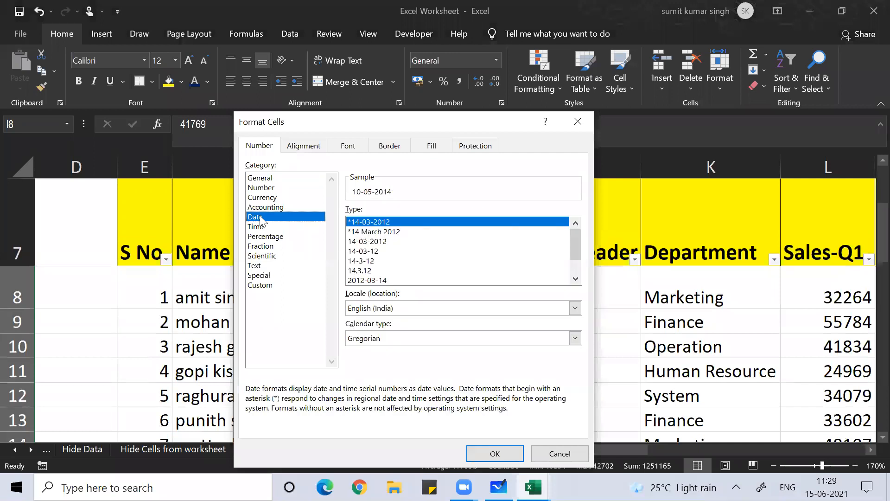
pyautogui.click(495, 453)
pyautogui.click(444, 363)
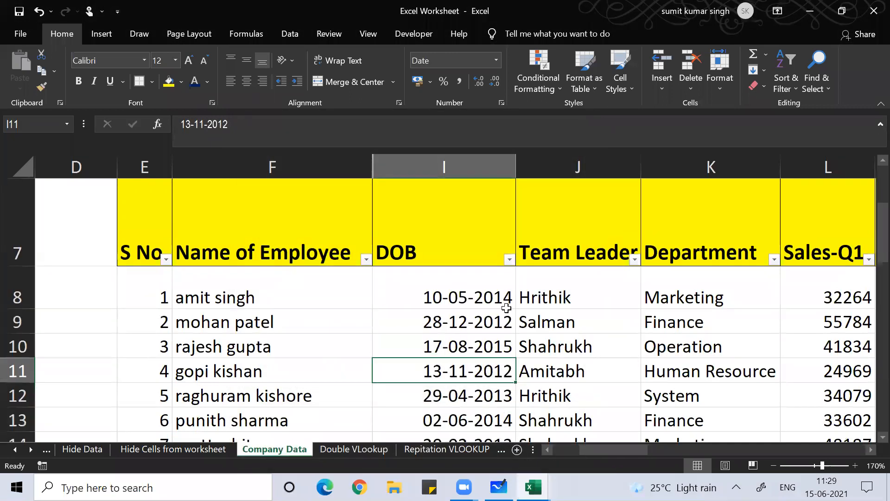
pyautogui.click(550, 233)
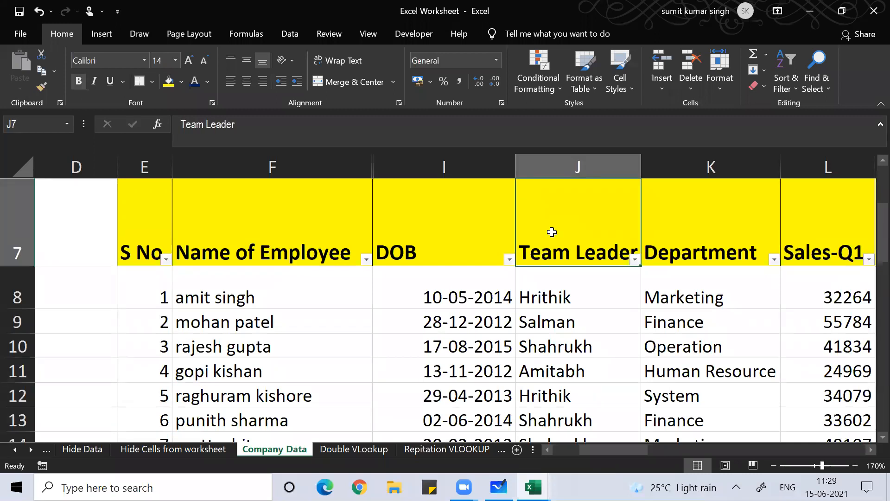
pyautogui.press('Left')
pyautogui.press('Left')
pyautogui.press('Down')
pyautogui.press('Down')
pyautogui.press('Up')
pyautogui.press('Up')
pyautogui.press('Down')
pyautogui.press('Down')
pyautogui.press('Right')
pyautogui.press('Right')
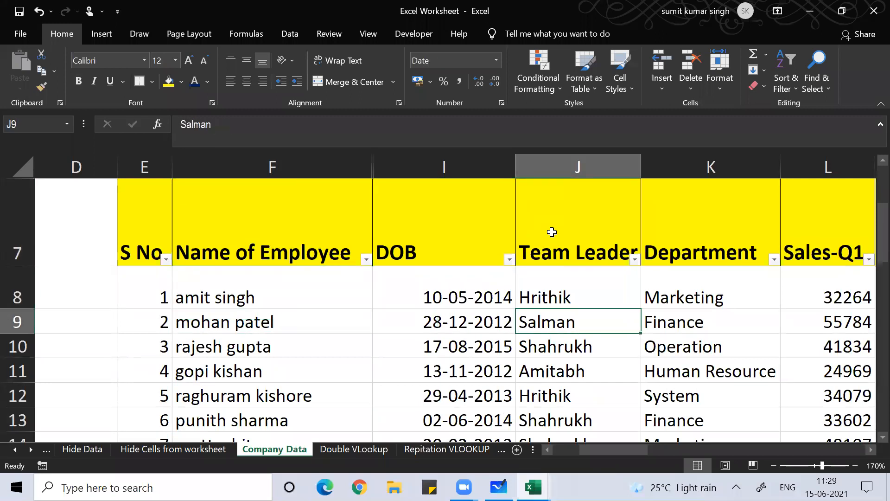
pyautogui.press('Up')
pyautogui.press('Up')
pyautogui.press('Down')
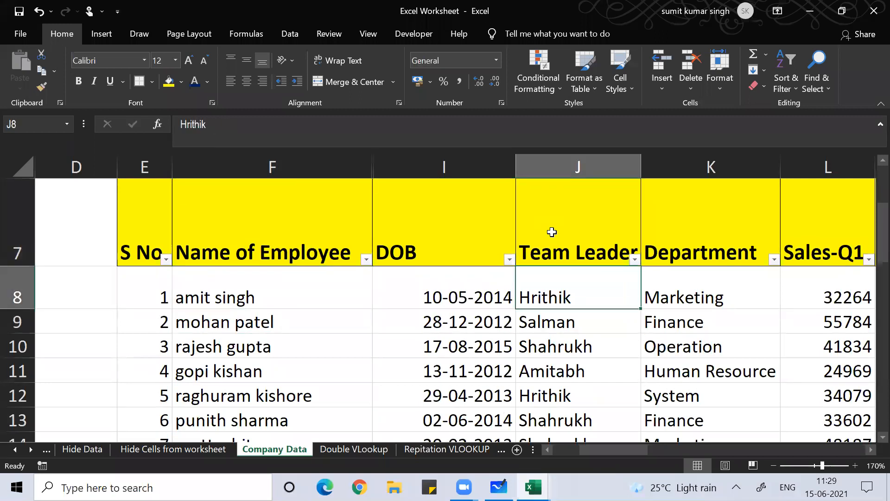
pyautogui.press('Down')
pyautogui.press('Down')
pyautogui.press('Down')
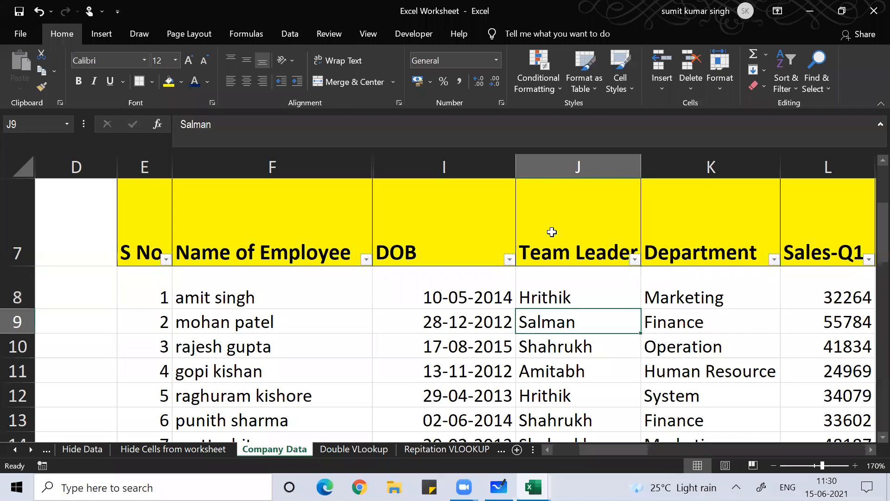
pyautogui.press('Down')
pyautogui.press('Down')
pyautogui.press('Down')
pyautogui.press('Down')
pyautogui.press('Down')
pyautogui.press('Down')
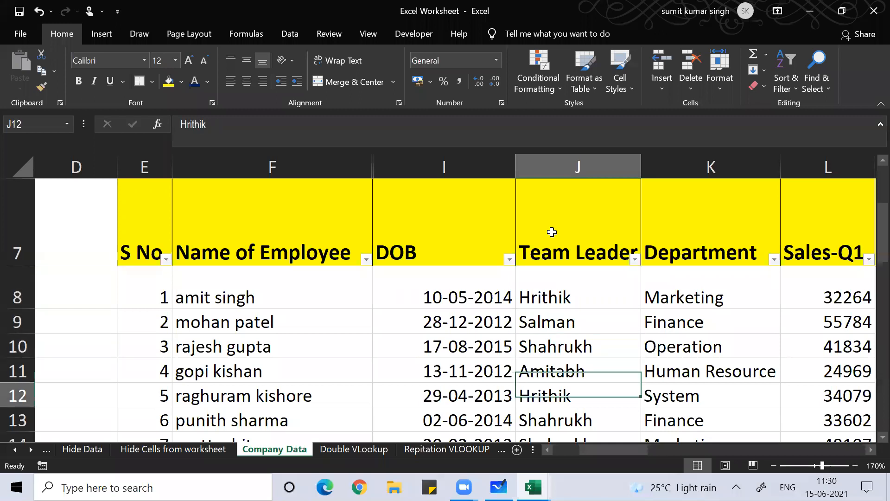
pyautogui.press('Down')
pyautogui.press('Down')
pyautogui.press('Down')
pyautogui.press('Down')
pyautogui.press('Down')
pyautogui.press('Down')
pyautogui.press('Down')
pyautogui.press('Down')
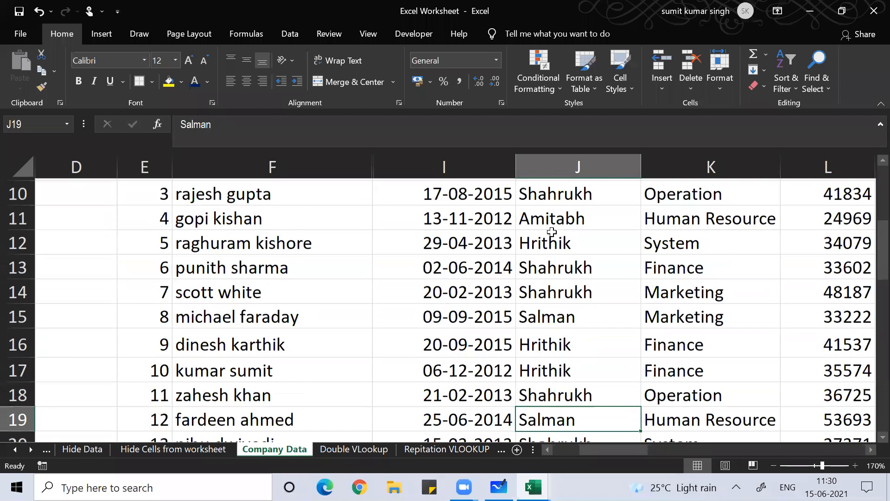
pyautogui.press('Up')
pyautogui.press('Up')
pyautogui.press('Up')
pyautogui.press('Up')
pyautogui.press('Up')
pyautogui.press('Up')
pyautogui.press('Up')
pyautogui.press('Up')
pyautogui.press('Up')
pyautogui.press('Up')
pyautogui.press('Up')
pyautogui.press('Up')
pyautogui.press('Up')
pyautogui.press('Up')
pyautogui.press('Up')
pyautogui.press('Up')
pyautogui.press('Up')
pyautogui.press('Up')
pyautogui.press('Up')
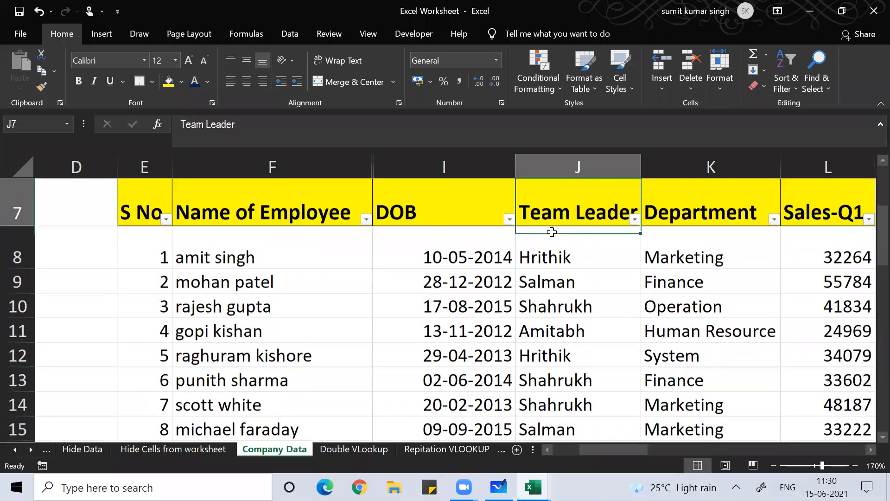
pyautogui.press('Down')
pyautogui.press('Down')
pyautogui.press('Down')
pyautogui.press('Down')
pyautogui.press('Down')
pyautogui.press('Down')
pyautogui.press('Down')
pyautogui.press('Down')
pyautogui.press('Down')
pyautogui.press('Down')
pyautogui.press('Down')
pyautogui.press('Down')
pyautogui.press('Down')
pyautogui.press('Down')
pyautogui.press('Down')
pyautogui.press('Down')
pyautogui.press('Down')
pyautogui.press('Down')
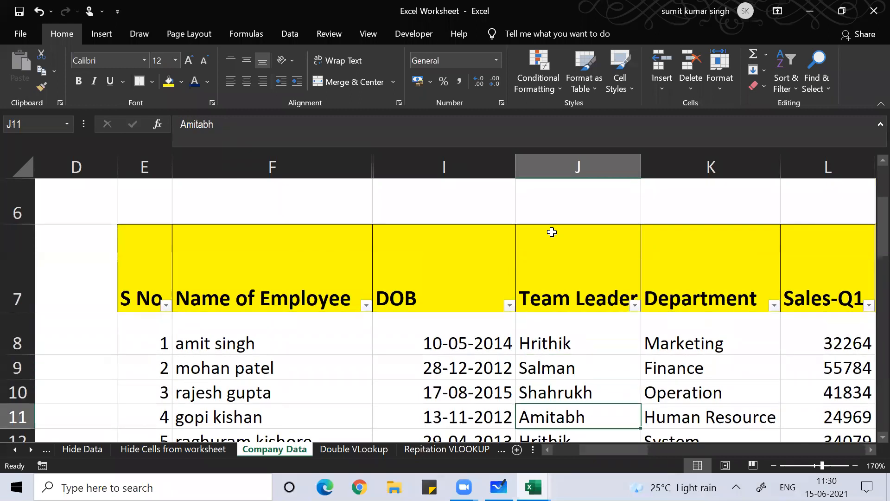
pyautogui.press('Up')
pyautogui.press('Up')
pyautogui.press('Up')
pyautogui.press('Up')
pyautogui.press('Up')
pyautogui.press('Up')
pyautogui.press('Up')
pyautogui.press('Up')
pyautogui.press('Up')
pyautogui.press('Up')
pyautogui.press('Up')
pyautogui.press('Up')
pyautogui.press('Up')
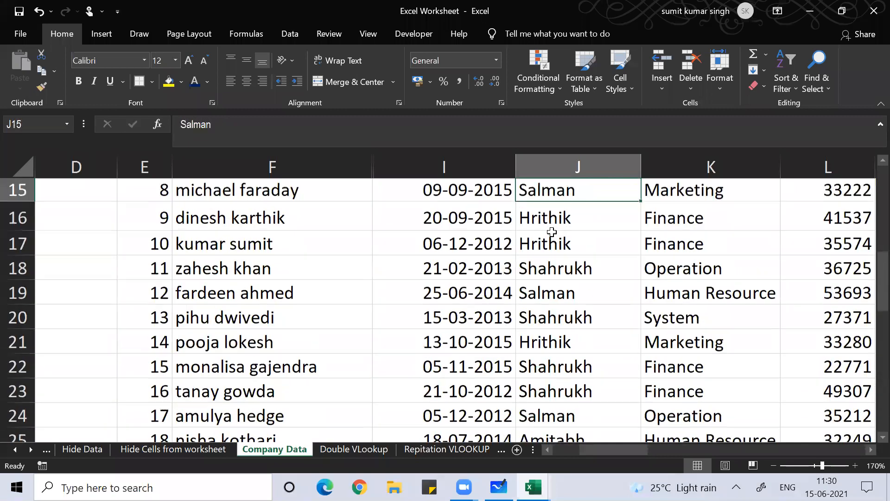
pyautogui.press('Up')
pyautogui.press('Up')
pyautogui.press('Up')
pyautogui.press('Up')
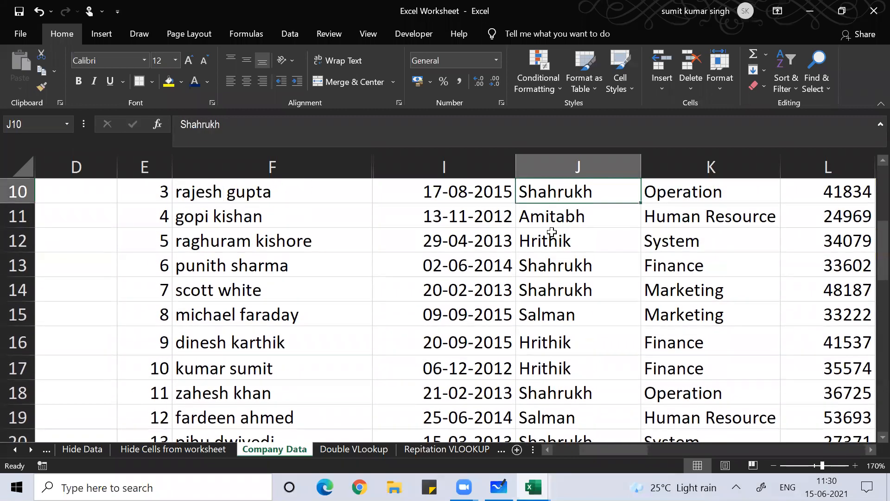
pyautogui.press('Down')
pyautogui.press('Up')
pyautogui.press('Right')
pyautogui.press('Down')
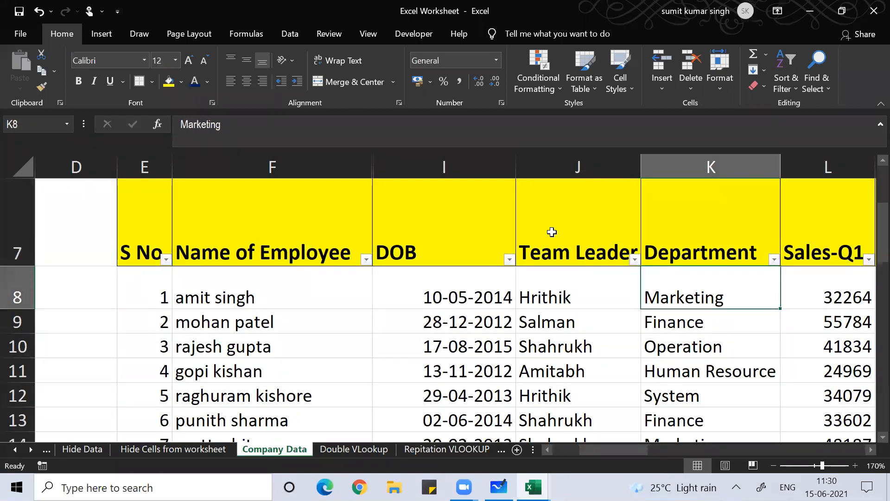
pyautogui.press('Down')
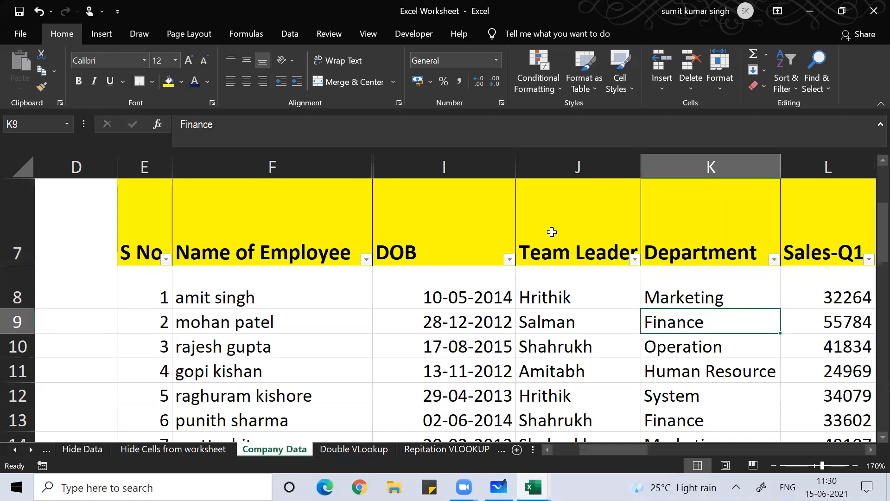
pyautogui.press('Down')
pyautogui.press('Down')
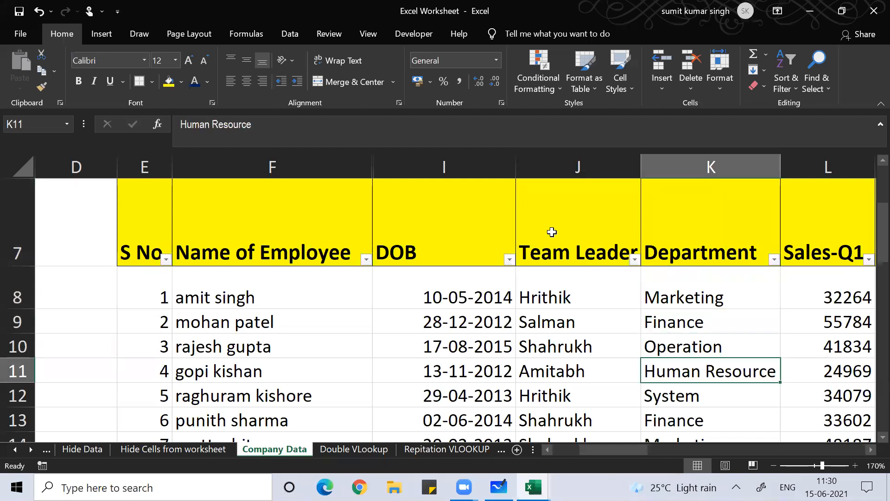
pyautogui.press('Down')
pyautogui.press('Down')
pyautogui.press('Down')
pyautogui.press('Down')
pyautogui.press('Down')
pyautogui.press('Down')
pyautogui.press('Down')
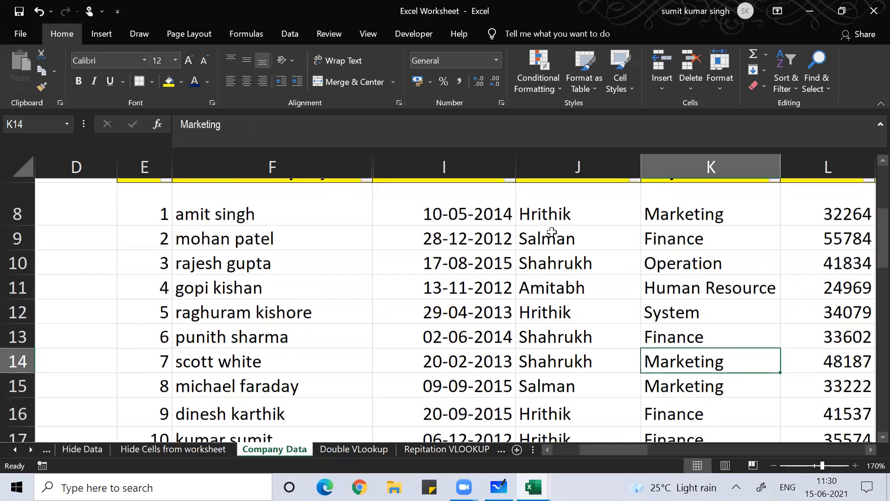
pyautogui.press('Down')
pyautogui.press('Down')
pyautogui.press('Down')
pyautogui.press('Down')
pyautogui.press('Down')
pyautogui.press('Down')
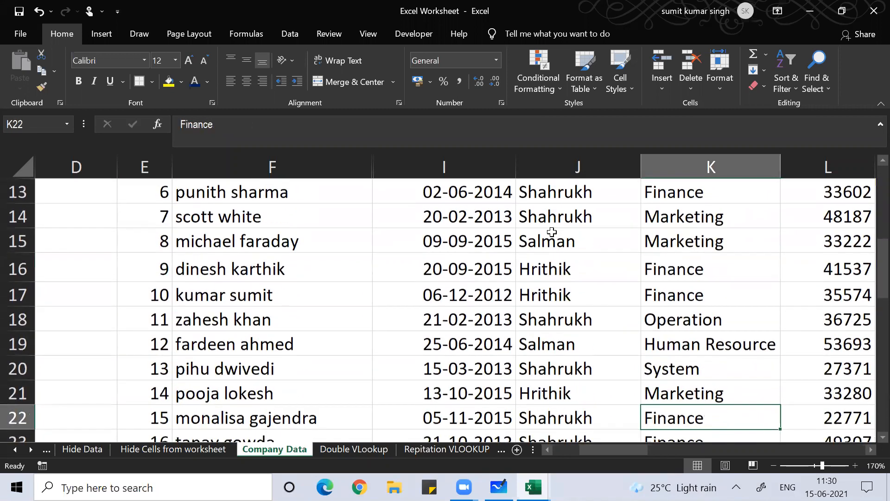
pyautogui.press('Up')
pyautogui.press('Up')
pyautogui.press('Up')
pyautogui.press('Up')
pyautogui.press('Up')
pyautogui.press('Up')
pyautogui.press('Up')
pyautogui.press('Up')
pyautogui.press('Up')
pyautogui.press('Up')
pyautogui.press('Up')
pyautogui.press('Up')
pyautogui.press('Up')
pyautogui.press('Up')
pyautogui.press('Up')
pyautogui.press('Up')
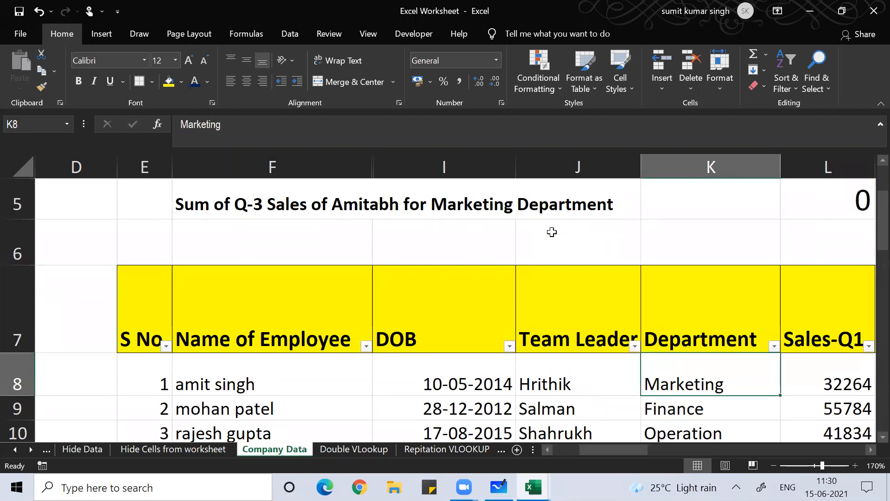
pyautogui.press('Down')
pyautogui.press('Down')
pyautogui.press('Down')
pyautogui.press('Down')
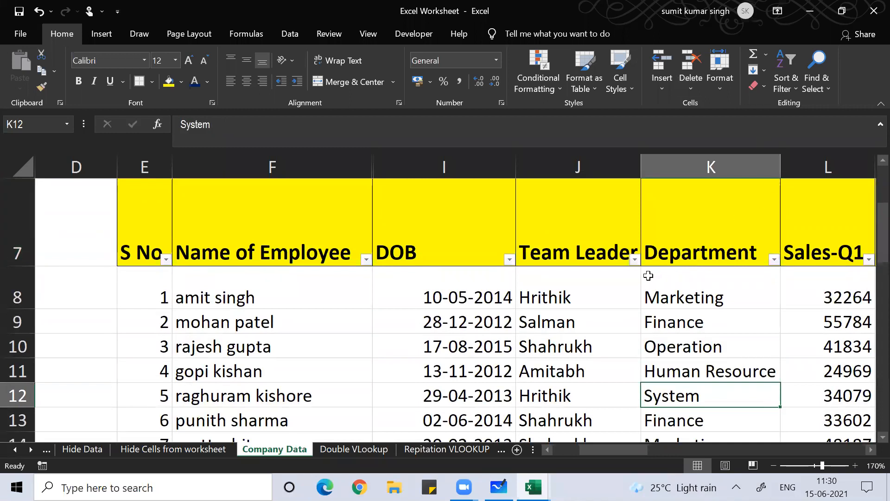
pyautogui.click(634, 260)
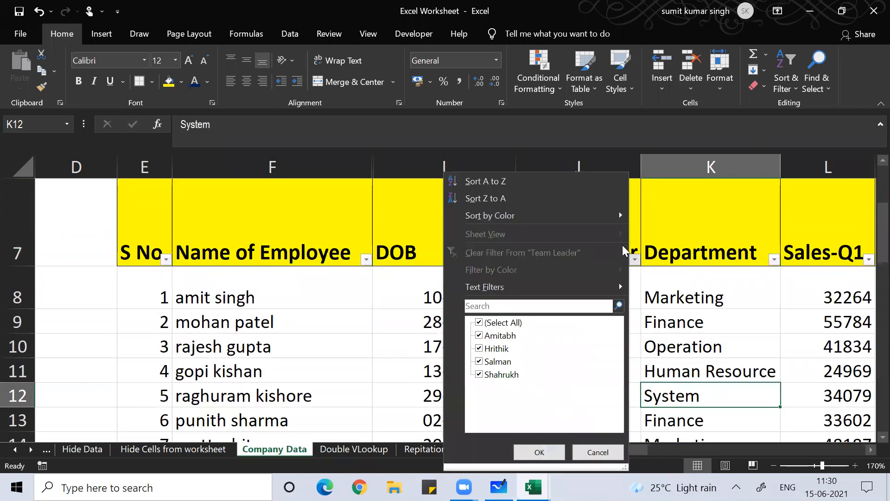
pyautogui.click(706, 207)
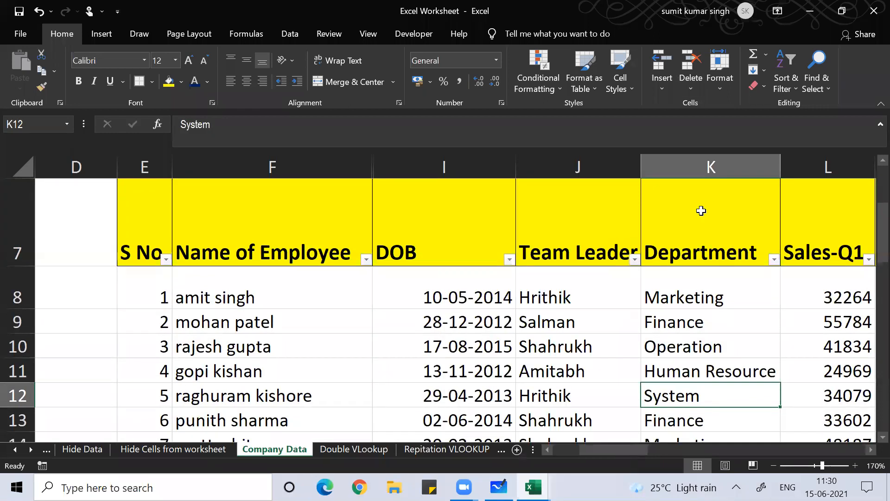
pyautogui.click(576, 239)
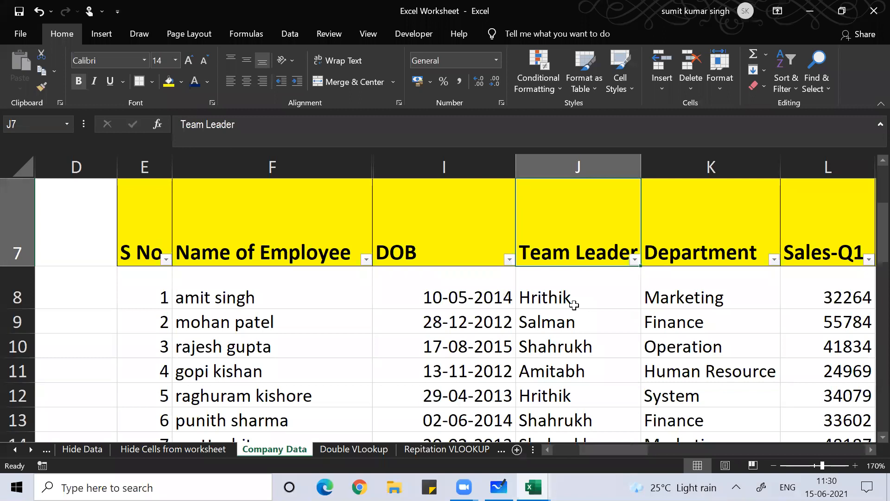
pyautogui.hotkey('alt', 'd')
# Sort the table by the Team Leader column, A to Z
pyautogui.press('s')
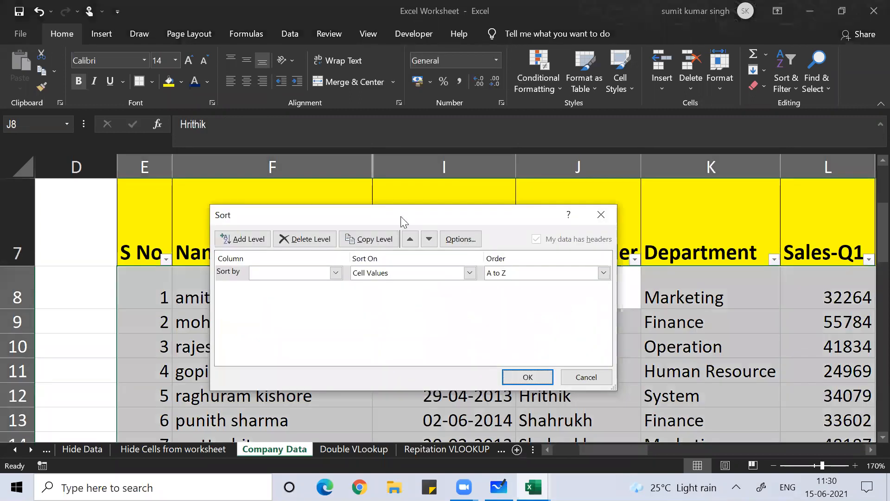
pyautogui.click(335, 272)
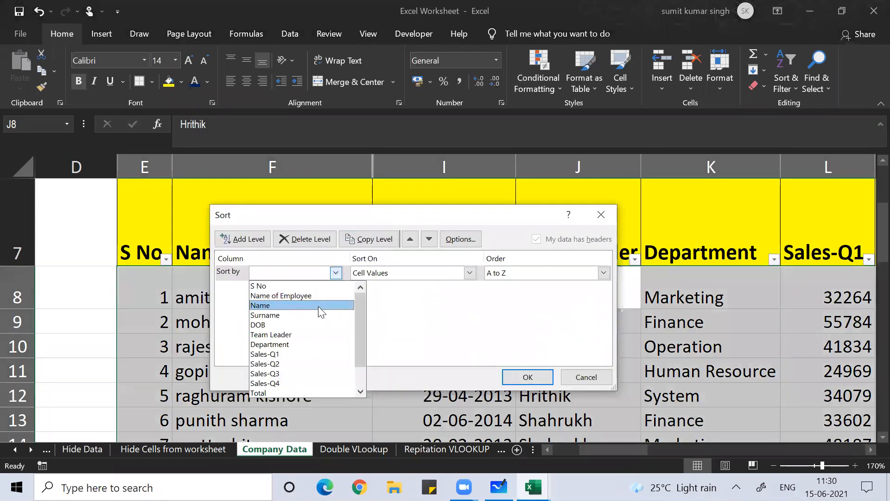
pyautogui.click(306, 335)
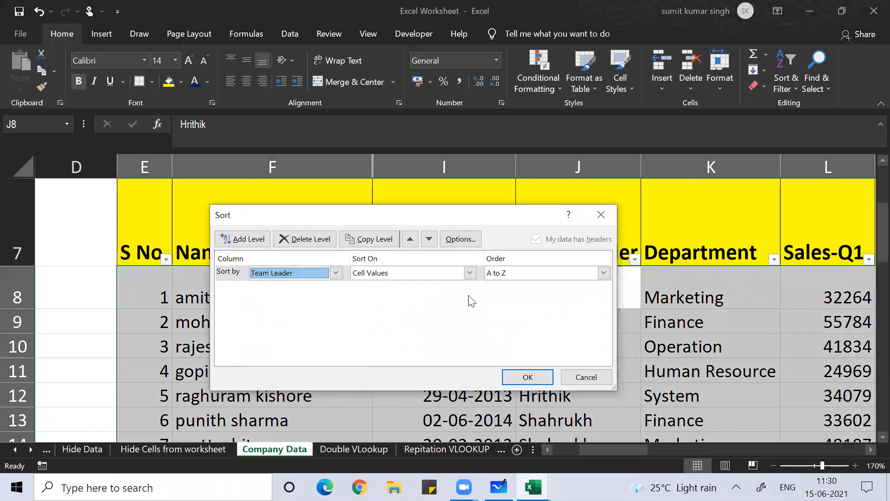
pyautogui.click(523, 376)
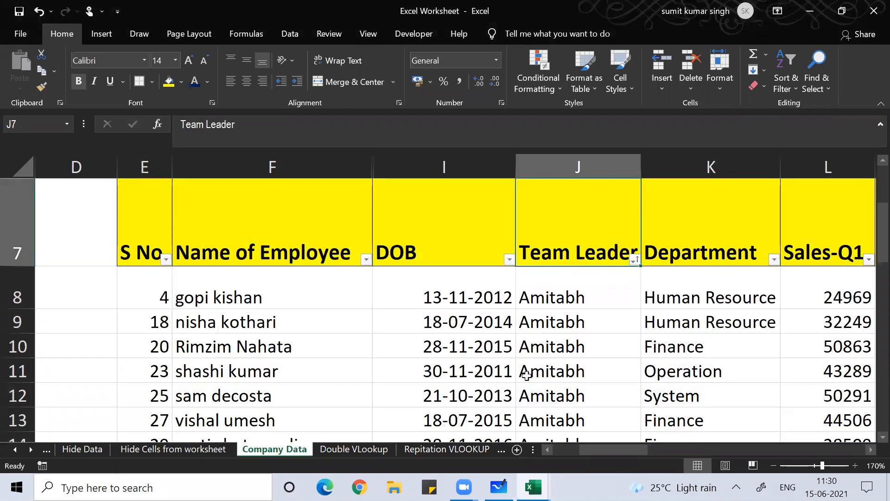
# Review the sorted Team Leader groups: Amitabh, Hrithik, Salman and Shahrukh
pyautogui.click(550, 339)
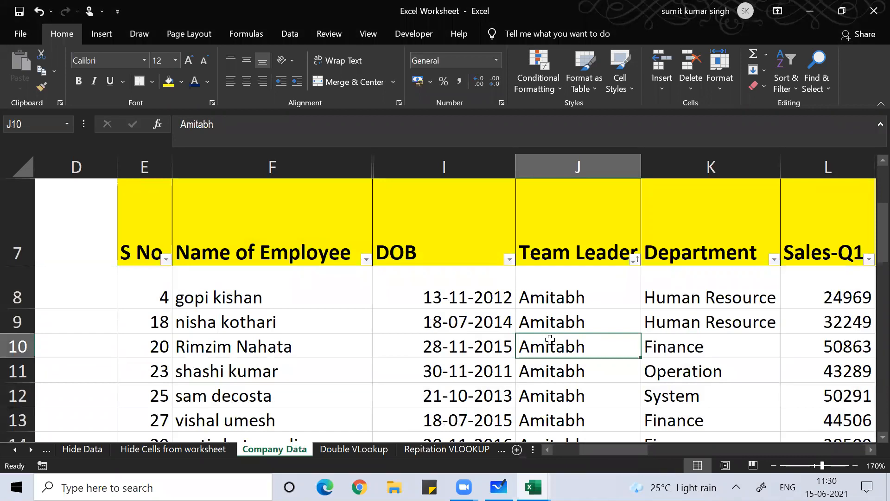
pyautogui.press('Down')
pyautogui.press('Down')
pyautogui.press('Down')
pyautogui.press('Down')
pyautogui.press('Down')
pyautogui.press('Up')
pyautogui.press('Up')
pyautogui.press('Up')
pyautogui.press('Up')
pyautogui.press('Up')
pyautogui.press('Up')
pyautogui.press('Up')
pyautogui.press('Up')
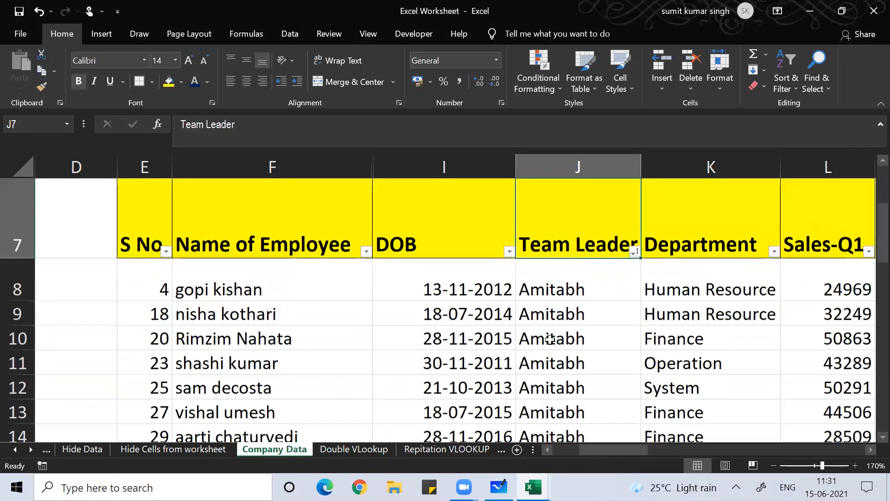
pyautogui.press('Down')
pyautogui.press('Down')
pyautogui.press('Down')
pyautogui.press('Down')
pyautogui.press('Down')
pyautogui.press('Down')
pyautogui.press('Down')
pyautogui.press('Down')
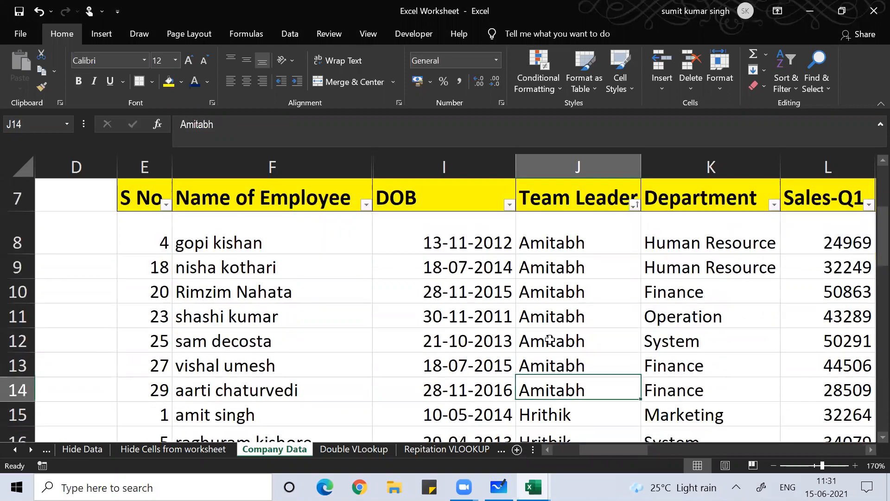
pyautogui.press('Down')
pyautogui.press('Down')
pyautogui.press('Down')
pyautogui.press('Down')
pyautogui.press('Down')
pyautogui.press('Down')
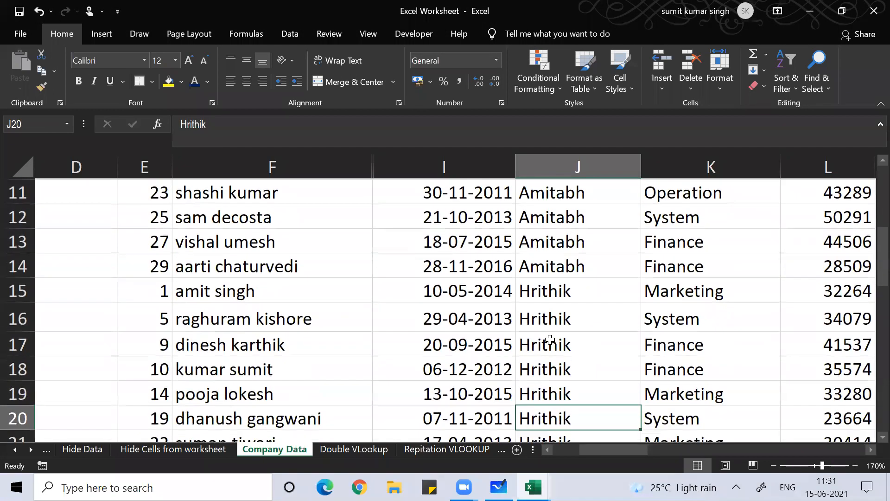
pyautogui.press('Down')
pyautogui.press('Down')
pyautogui.press('Down')
pyautogui.press('Down')
pyautogui.press('Down')
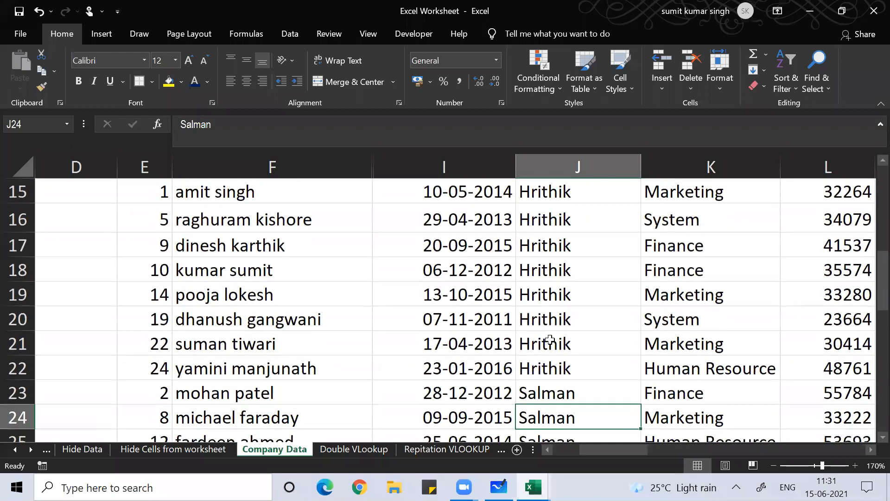
pyautogui.press('Down')
pyautogui.press('Down')
pyautogui.press('Down')
pyautogui.press('Down')
pyautogui.press('Down')
pyautogui.press('Down')
pyautogui.press('Down')
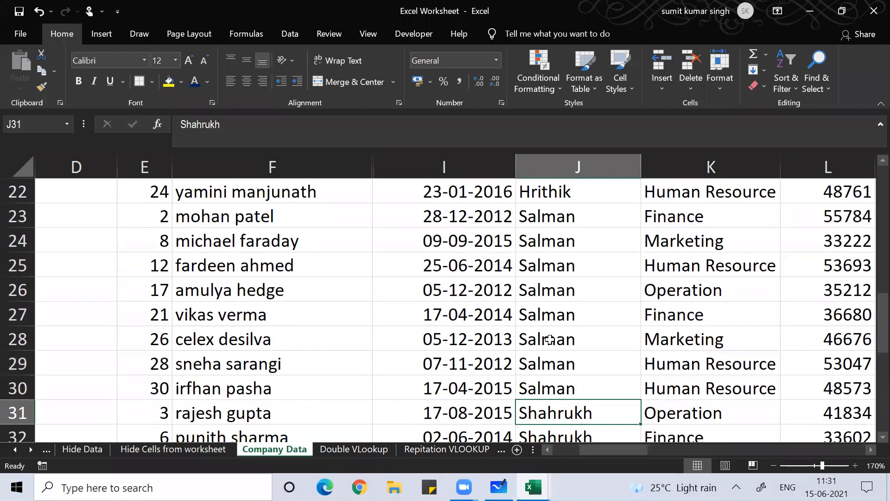
pyautogui.press('Down')
pyautogui.press('Down')
pyautogui.press('Down')
pyautogui.press('Down')
pyautogui.press('Down')
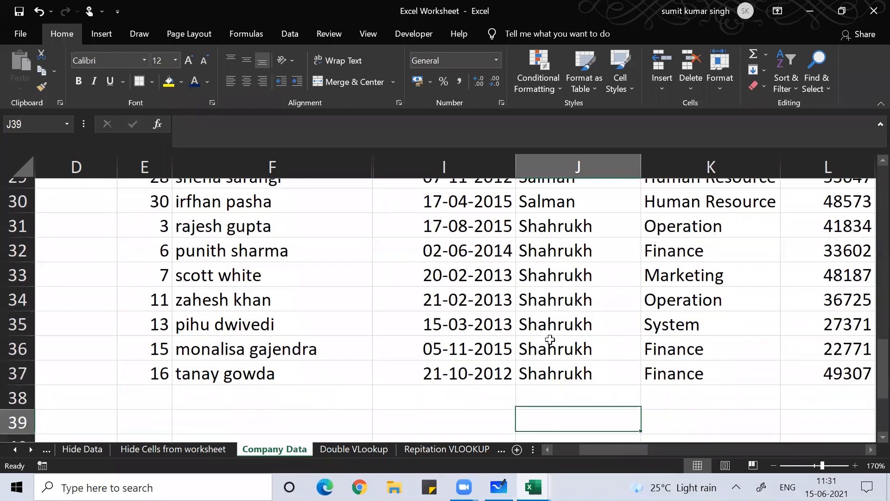
pyautogui.press('Up')
pyautogui.press('Up')
pyautogui.press('Up')
pyautogui.press('Up')
pyautogui.press('Up')
pyautogui.press('Up')
pyautogui.press('Up')
pyautogui.press('Up')
pyautogui.press('Up')
pyautogui.press('Up')
pyautogui.press('Up')
pyautogui.press('Up')
pyautogui.press('Up')
pyautogui.press('Up')
pyautogui.press('Up')
pyautogui.press('Up')
pyautogui.press('Up')
pyautogui.press('Up')
pyautogui.press('Up')
pyautogui.press('Up')
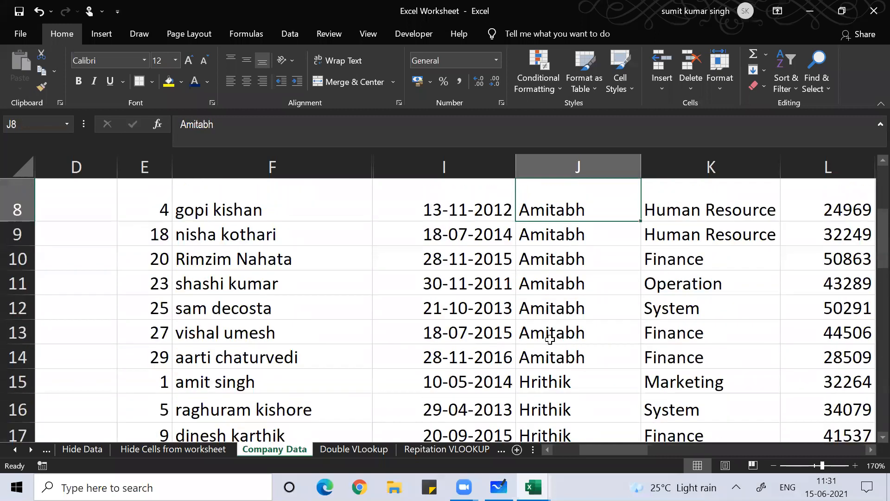
pyautogui.press('Down')
pyautogui.press('Down')
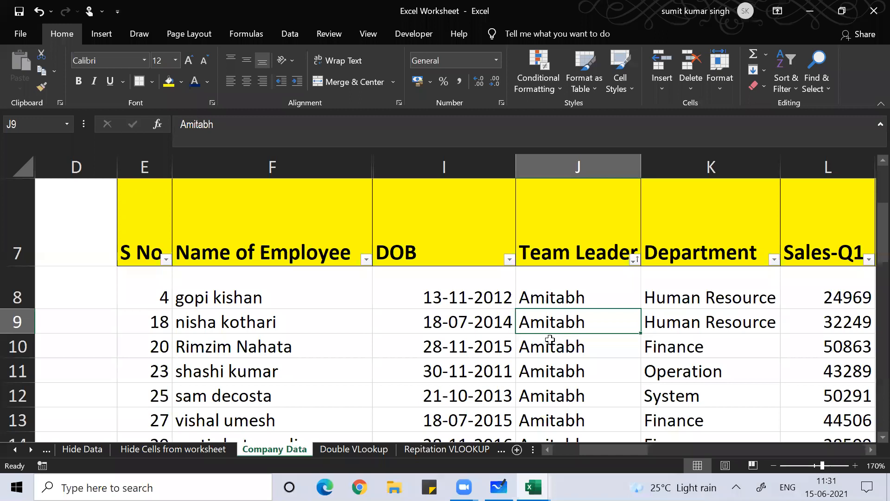
pyautogui.press('Right')
pyautogui.press('Up')
pyautogui.press('Down')
pyautogui.press('Down')
pyautogui.press('Down')
pyautogui.press('Down')
pyautogui.press('Down')
pyautogui.press('Down')
pyautogui.press('Down')
pyautogui.press('Down')
pyautogui.press('Down')
pyautogui.press('Down')
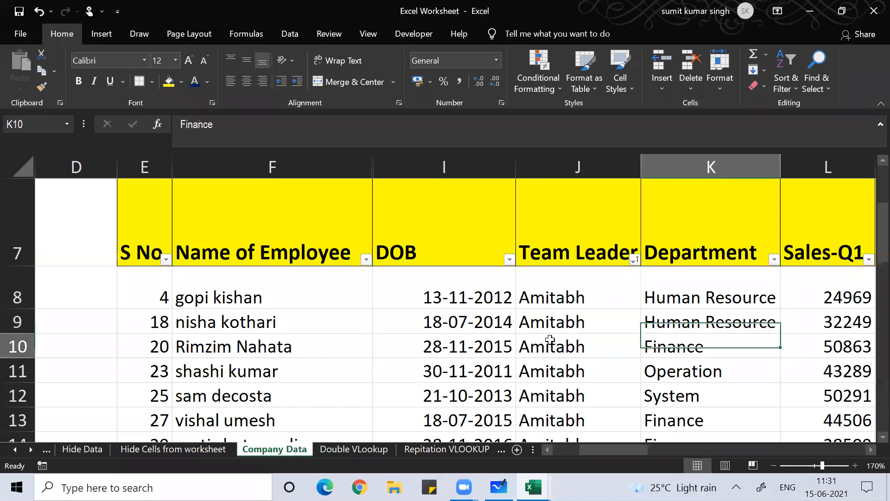
pyautogui.press('Up')
pyautogui.press('Up')
pyautogui.press('Up')
pyautogui.press('Up')
pyautogui.press('Up')
pyautogui.press('Up')
pyautogui.press('Up')
pyautogui.press('Up')
pyautogui.press('Up')
pyautogui.press('Up')
pyautogui.press('Up')
pyautogui.press('Up')
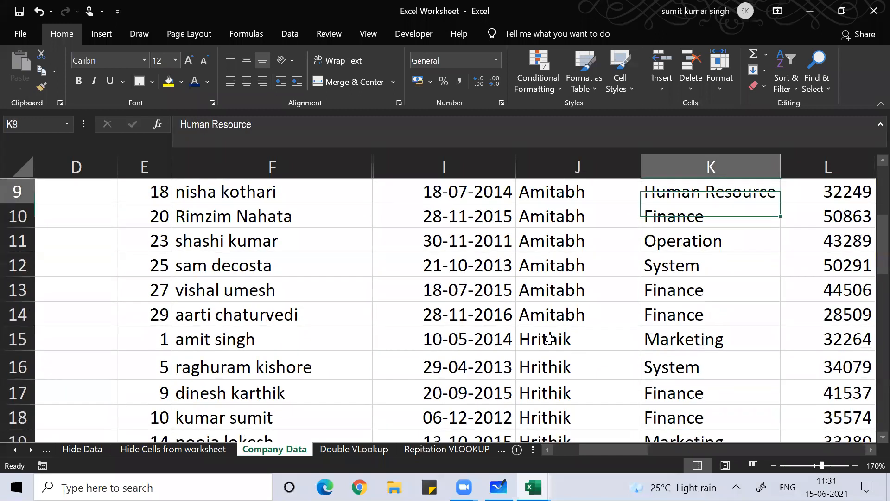
pyautogui.press('Down')
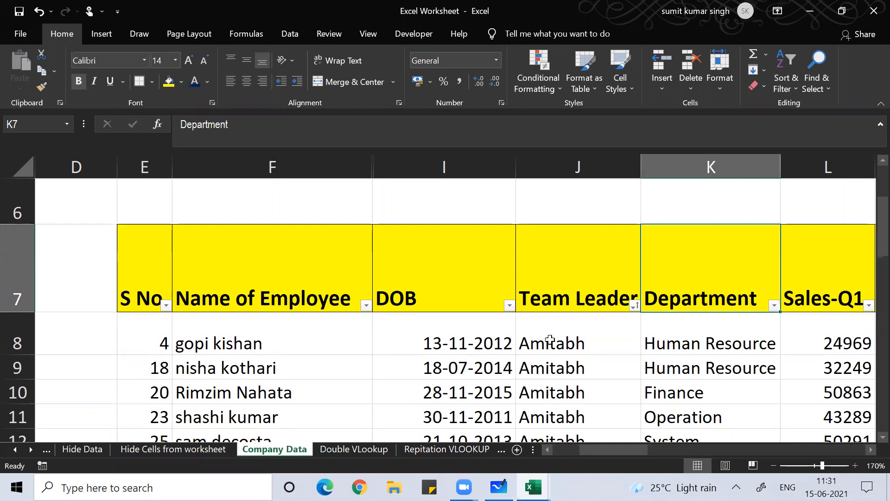
# Select Amitabh's seven Department cells, K8 through K14
pyautogui.press('Down')
pyautogui.press('Left')
pyautogui.press('Down')
pyautogui.press('Down')
pyautogui.press('Down')
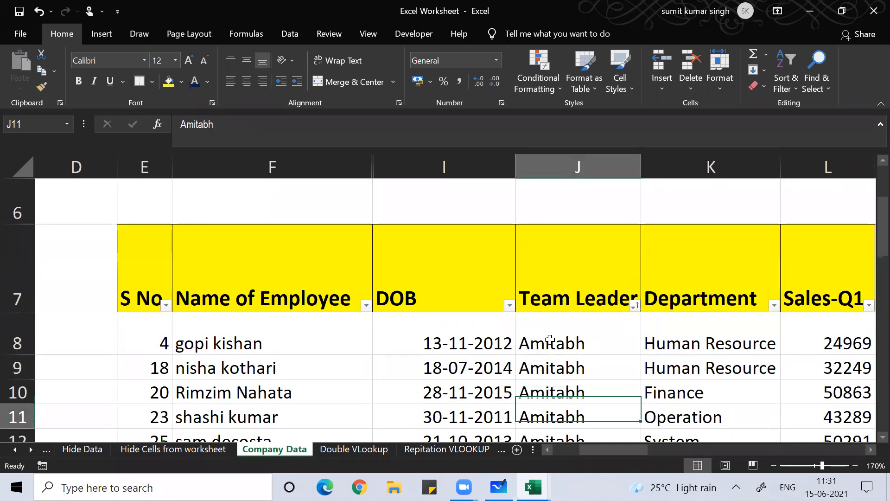
pyautogui.press('Down')
pyautogui.press('Down')
pyautogui.press('Down')
pyautogui.press('Down')
pyautogui.press('Down')
pyautogui.press('Down')
pyautogui.press('Down')
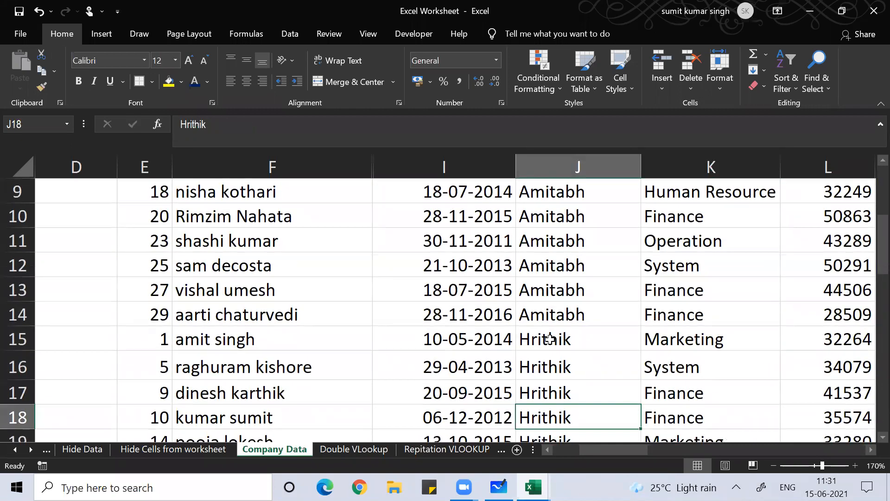
pyautogui.press('Up')
pyautogui.press('Up')
pyautogui.press('Up')
pyautogui.press('Up')
pyautogui.press('Up')
pyautogui.press('Up')
pyautogui.press('Up')
pyautogui.press('Up')
pyautogui.press('Up')
pyautogui.press('Up')
pyautogui.press('Up')
pyautogui.press('Up')
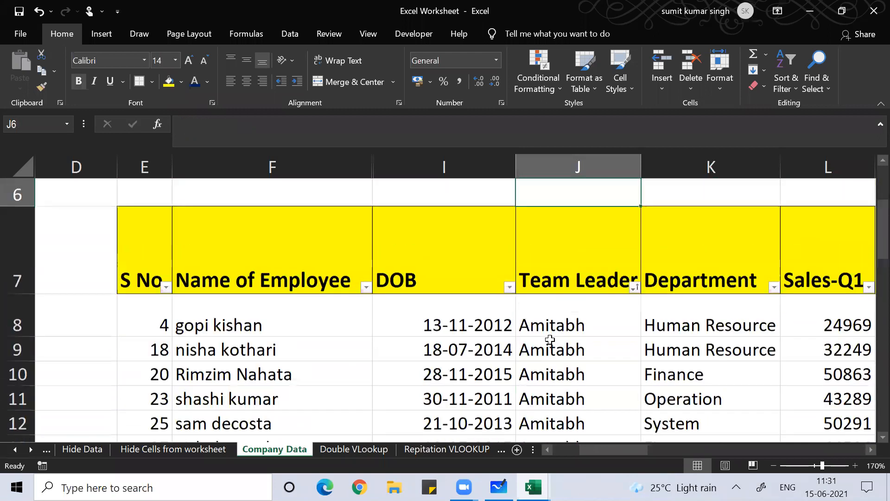
pyautogui.press('Down')
pyautogui.press('Down')
pyautogui.press('Down')
pyautogui.press('Down')
pyautogui.press('Down')
pyautogui.press('Down')
pyautogui.press('Down')
pyautogui.press('Up')
pyautogui.press('Up')
pyautogui.press('Up')
pyautogui.press('Up')
pyautogui.press('Up')
pyautogui.press('Down')
pyautogui.press('Up')
pyautogui.press('Right')
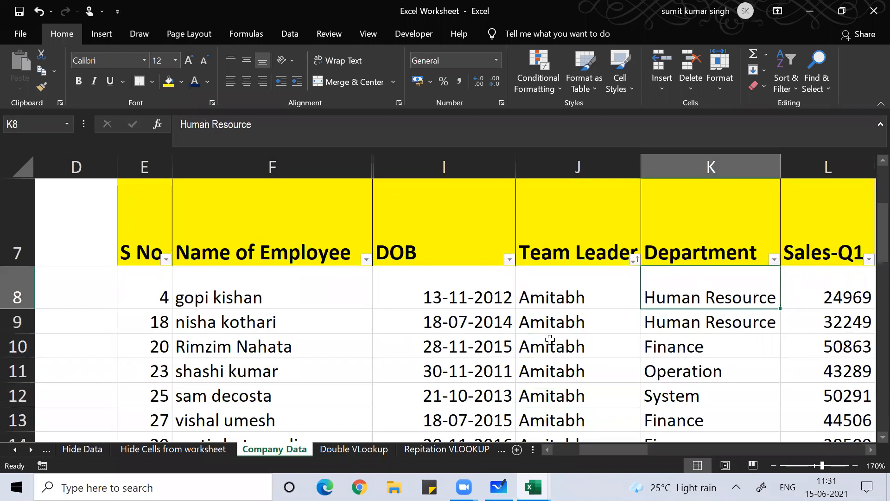
pyautogui.hotkey('shift', 'Down')
pyautogui.hotkey('shift', 'Down')
pyautogui.hotkey('shift', 'Down')
pyautogui.hotkey('shift', 'Down')
pyautogui.hotkey('shift', 'Down')
pyautogui.hotkey('shift', 'Down')
pyautogui.hotkey('shift', 'Up')
pyautogui.hotkey('shift', 'Down')
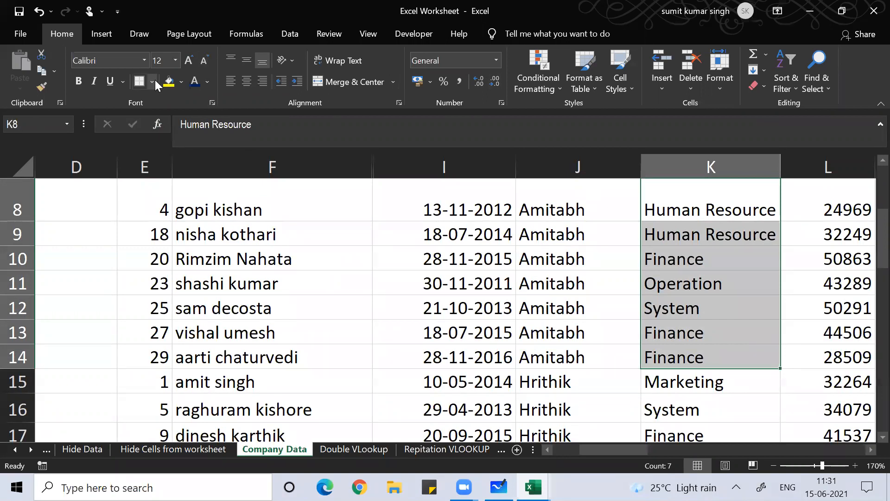
# Fill Amitabh's Department cells K8:K14 yellow
pyautogui.click(168, 81)
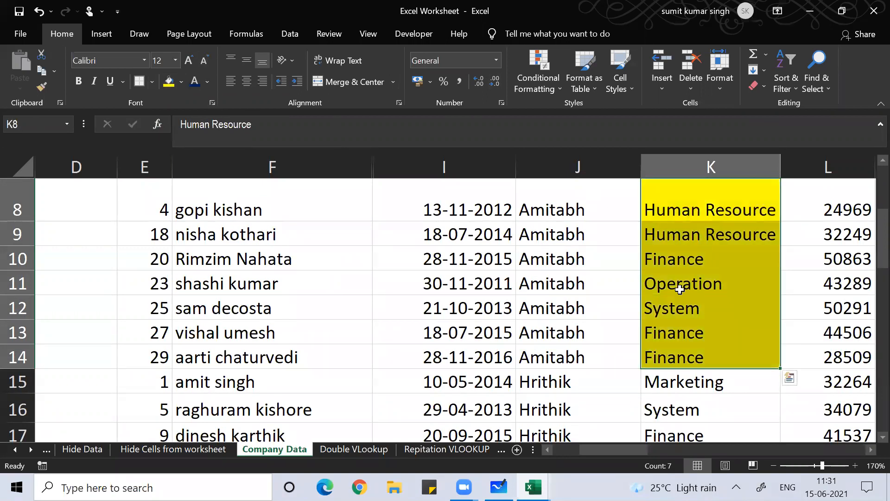
pyautogui.scroll(1, 236, 215)
pyautogui.scroll(-1, 238, 216)
# Fill Amitabh's employee names F8:F14 green
pyautogui.moveTo(237, 202); pyautogui.dragTo(246, 359)
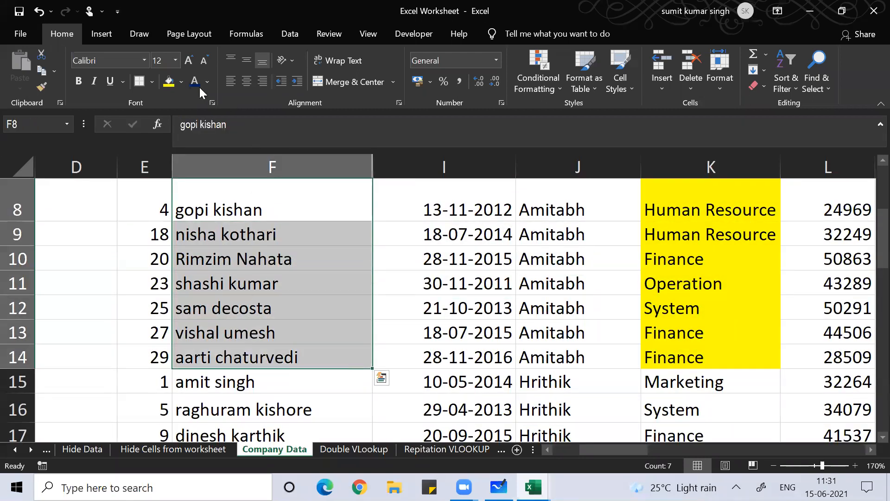
pyautogui.click(182, 82)
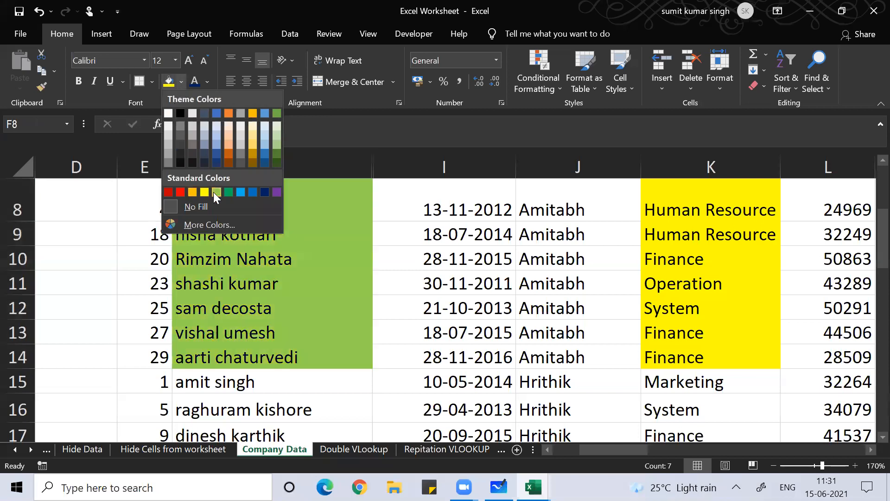
pyautogui.click(227, 192)
pyautogui.click(298, 260)
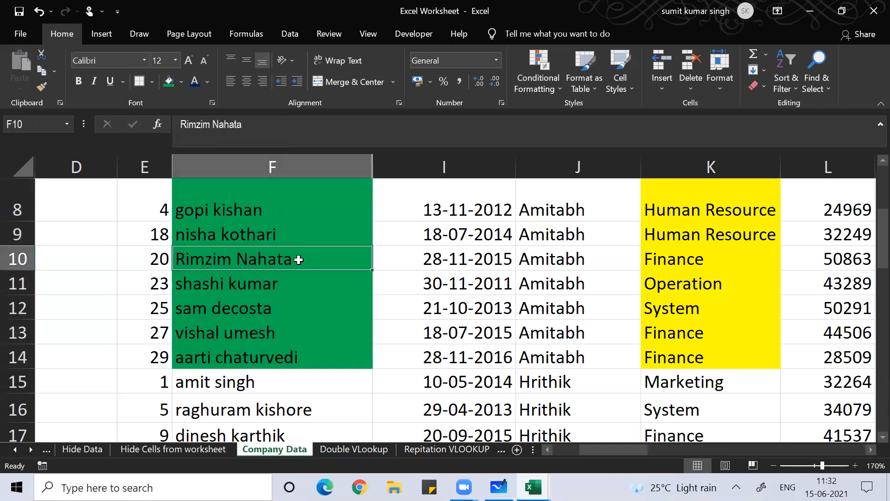
pyautogui.scroll(1, 699, 207)
pyautogui.scroll(-1, 699, 213)
pyautogui.scroll(2, 675, 280)
pyautogui.scroll(-2, 665, 305)
pyautogui.scroll(1, 639, 304)
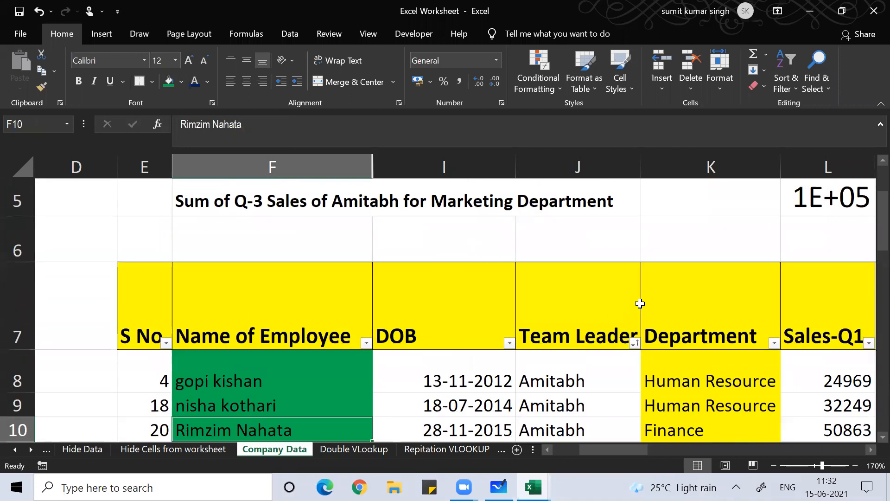
# Set up a sort by Team Leader, then by Department, both A to Z
pyautogui.click(536, 329)
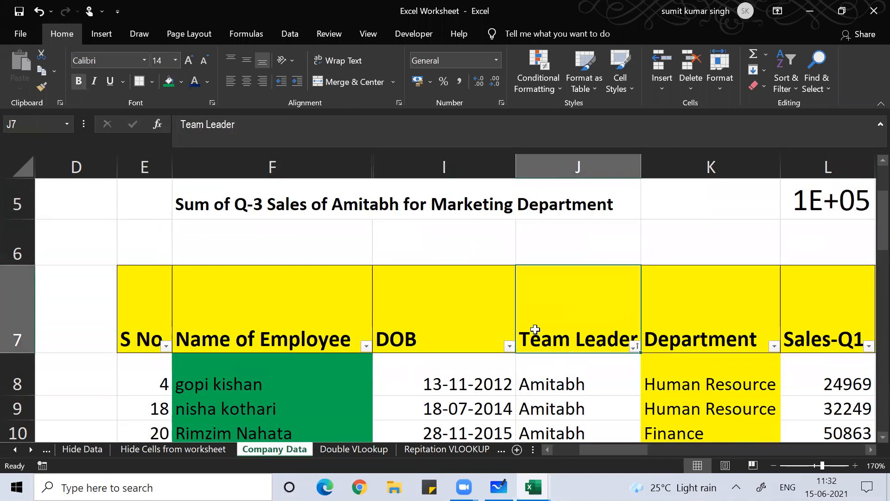
pyautogui.hotkey('alt', 'd')
pyautogui.press('s')
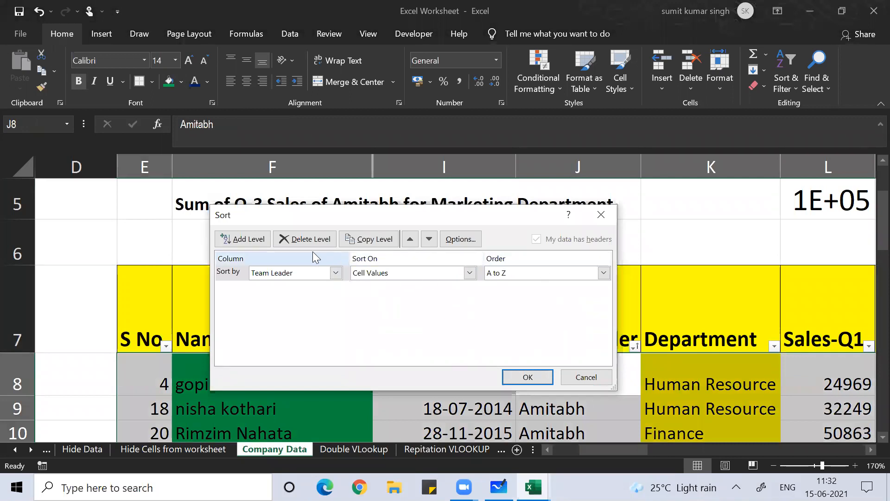
pyautogui.click(247, 239)
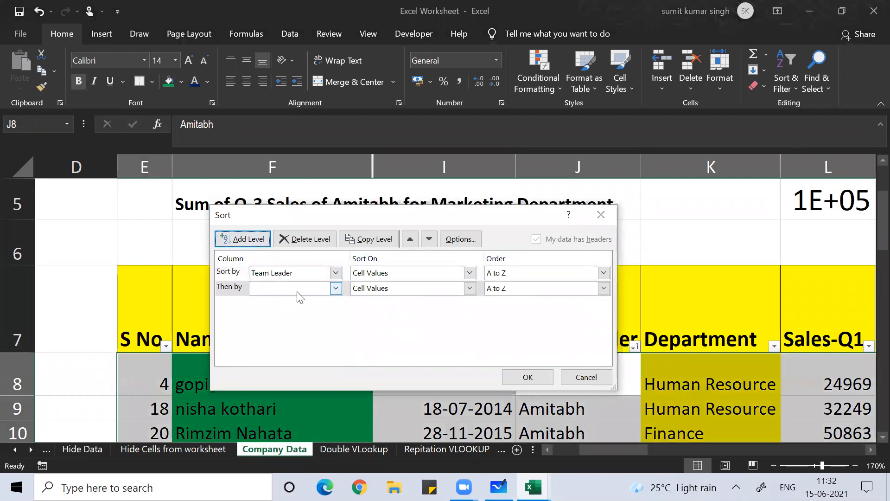
pyautogui.click(337, 287)
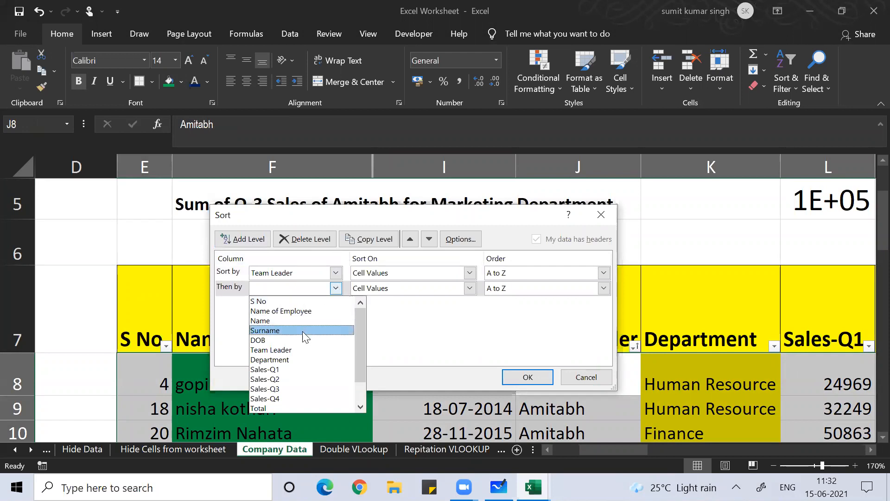
pyautogui.click(294, 360)
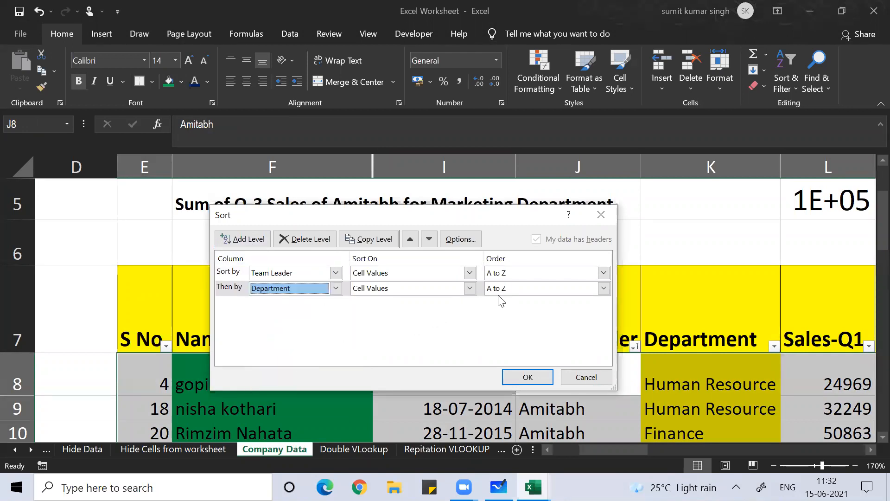
# Apply the Team Leader–Department sort and fill Amitabh's Team Leader cells J8:J14 green
pyautogui.click(522, 376)
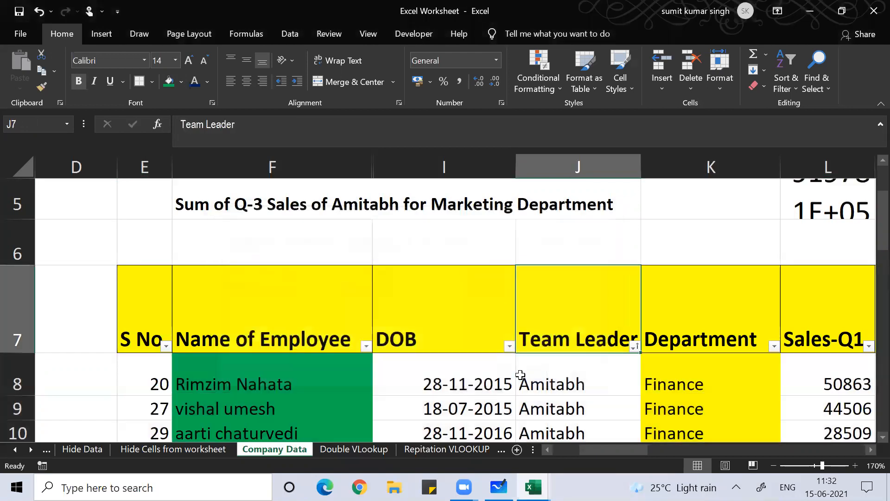
pyautogui.scroll(-1, 484, 397)
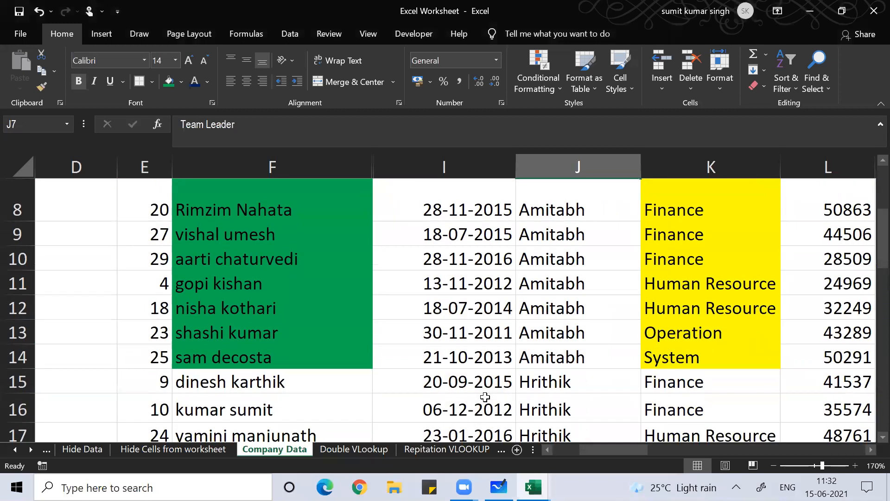
pyautogui.moveTo(569, 204); pyautogui.dragTo(570, 357)
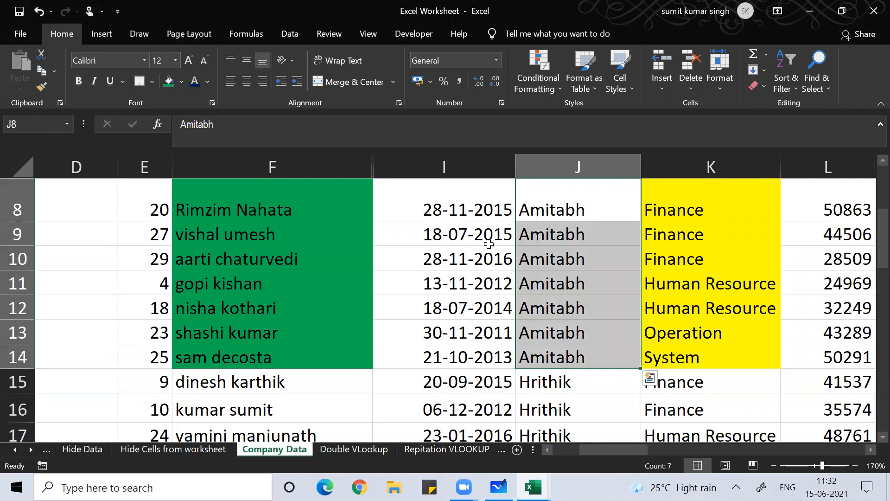
pyautogui.click(170, 82)
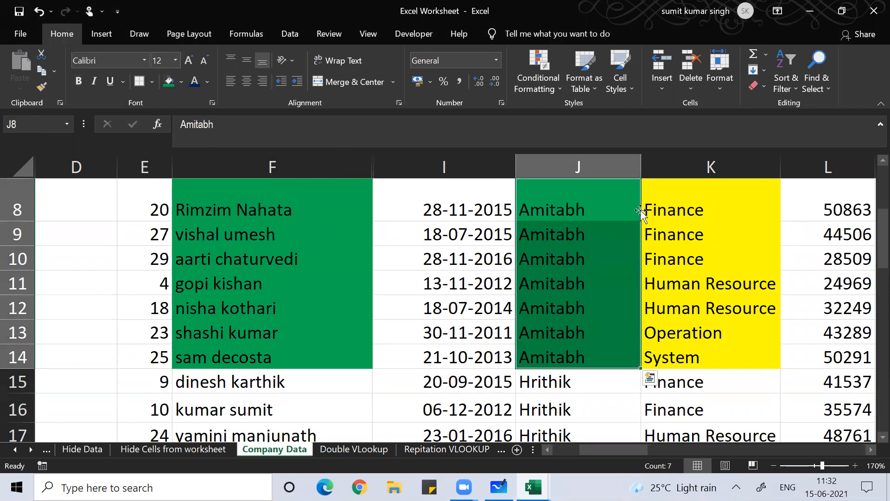
pyautogui.click(666, 202)
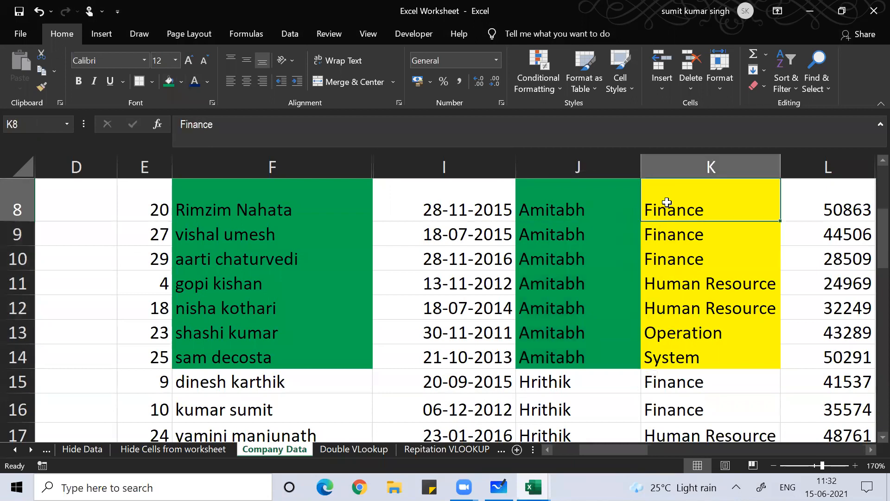
pyautogui.scroll(1, 681, 258)
pyautogui.scroll(-1, 681, 259)
# Reopen the Sort dialog with Alt+D, S
pyautogui.press('Left')
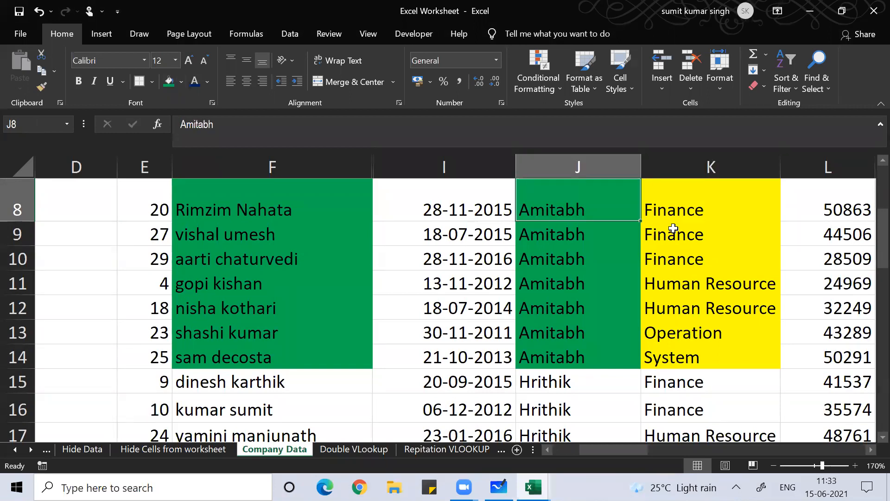
pyautogui.hotkey('alt', 'd')
pyautogui.press('s')
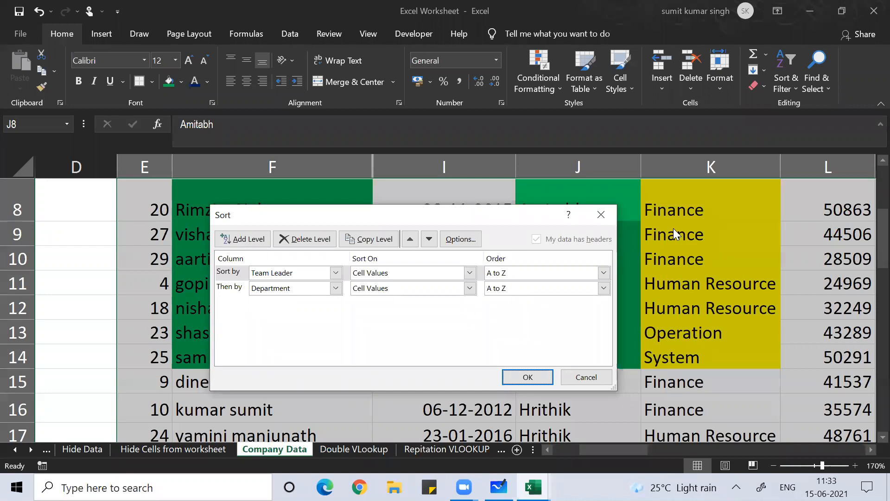
# Sort with Department as the primary key and Team Leader as the second level
pyautogui.press('Escape')
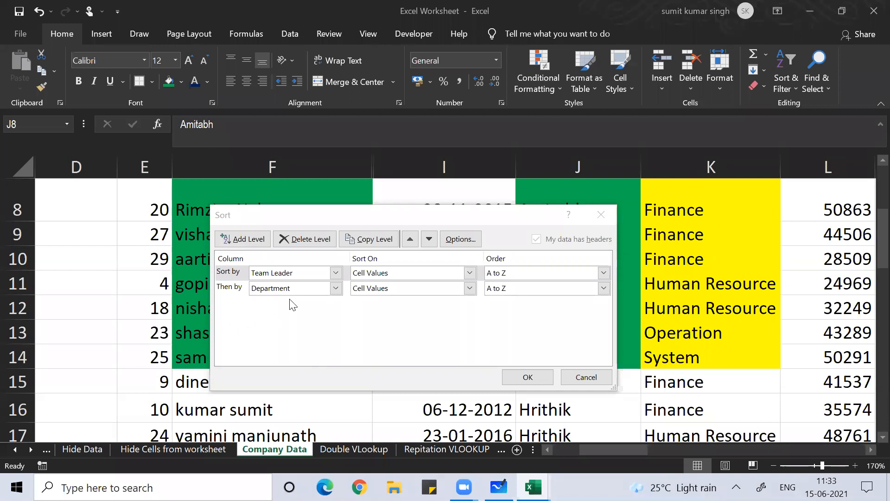
pyautogui.click(229, 288)
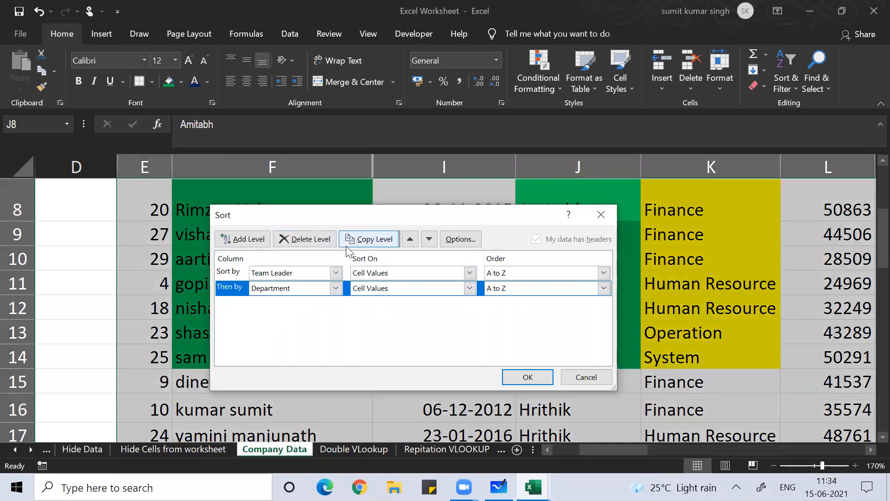
pyautogui.click(302, 238)
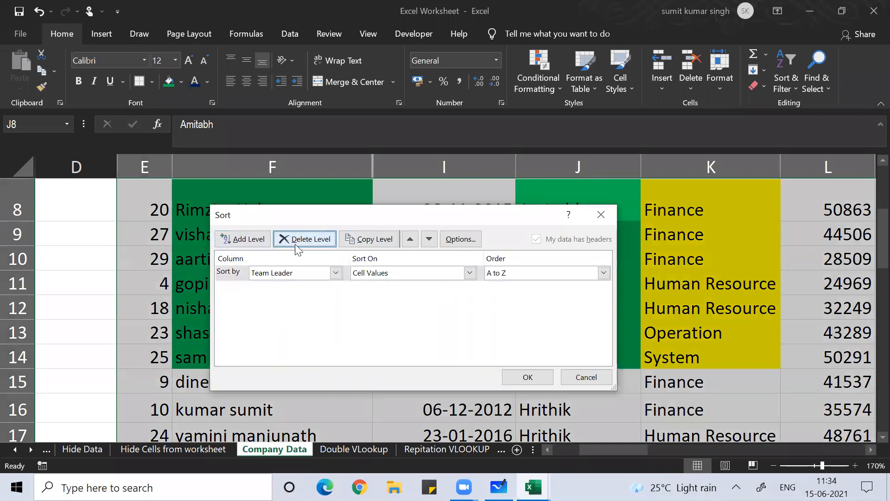
pyautogui.click(336, 272)
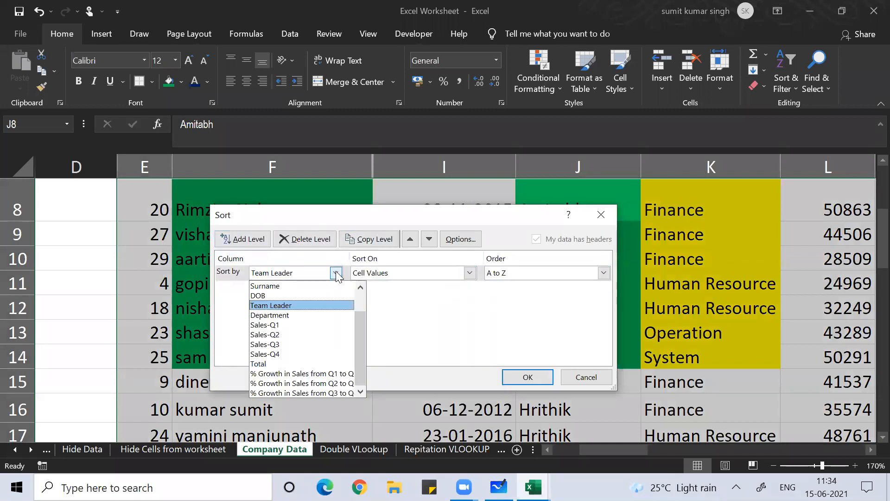
pyautogui.click(312, 319)
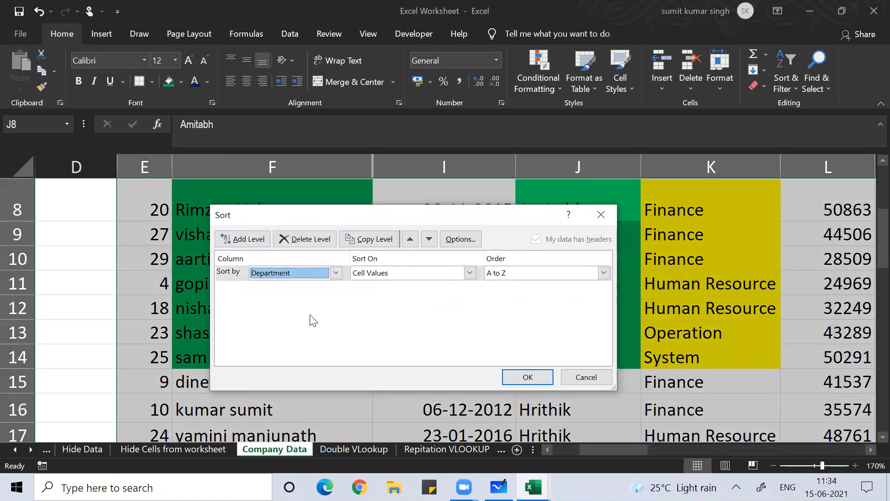
pyautogui.click(251, 238)
pyautogui.click(336, 288)
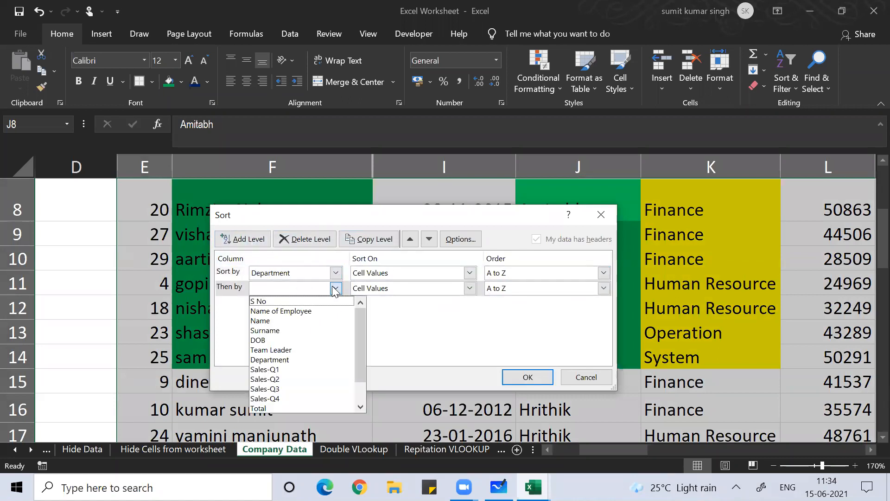
pyautogui.click(317, 350)
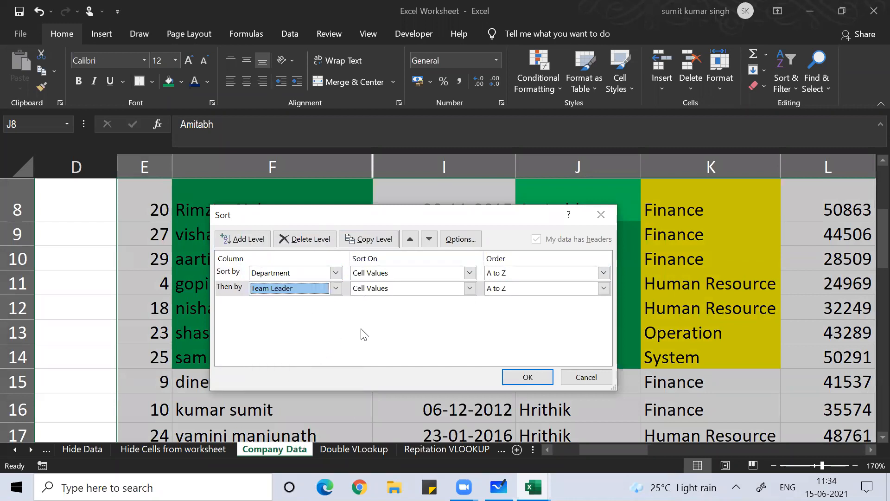
pyautogui.click(529, 379)
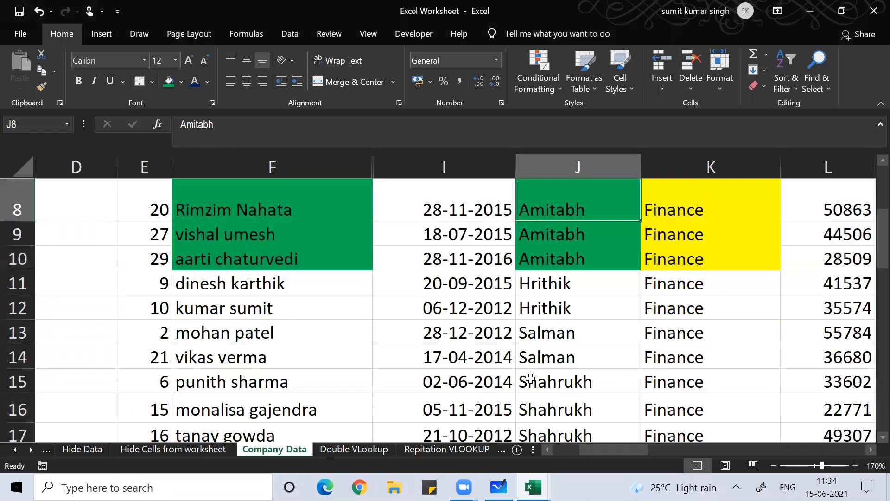
pyautogui.scroll(3, 431, 308)
pyautogui.scroll(-2, 429, 301)
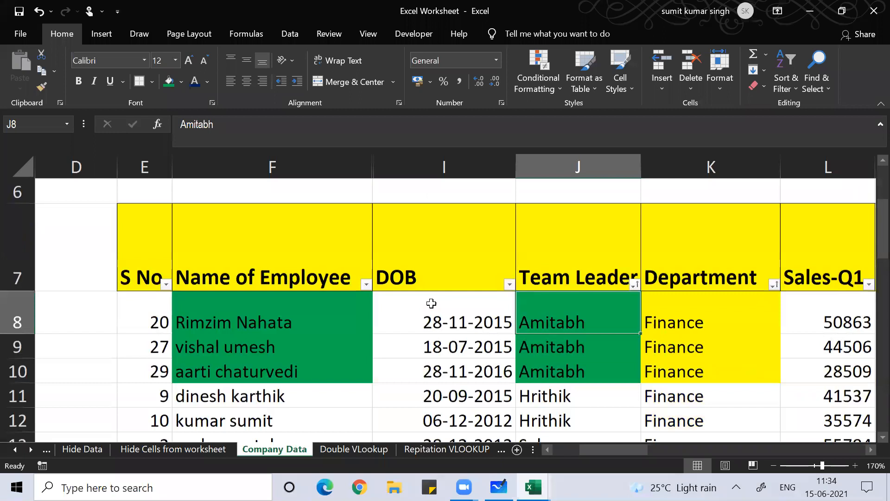
pyautogui.click(688, 303)
pyautogui.press('Down')
pyautogui.press('Down')
pyautogui.press('Down')
pyautogui.press('Down')
pyautogui.press('Down')
pyautogui.press('Down')
pyautogui.press('Down')
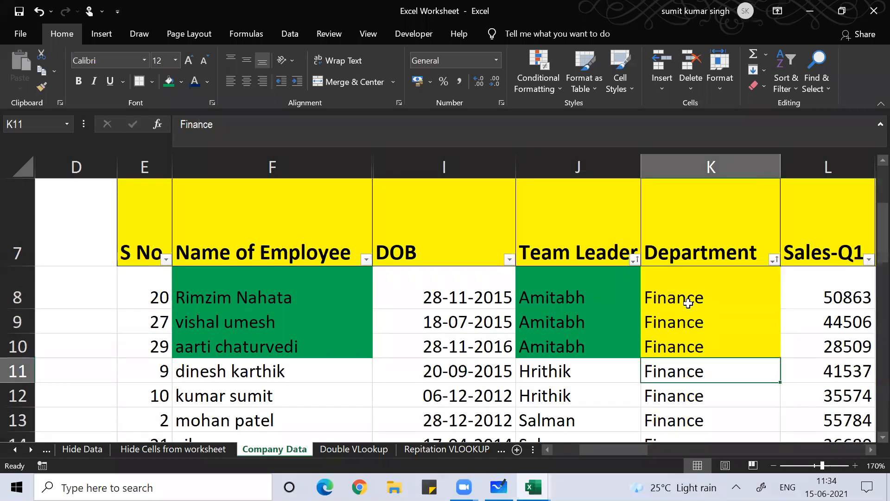
pyautogui.press('Up')
pyautogui.press('Up')
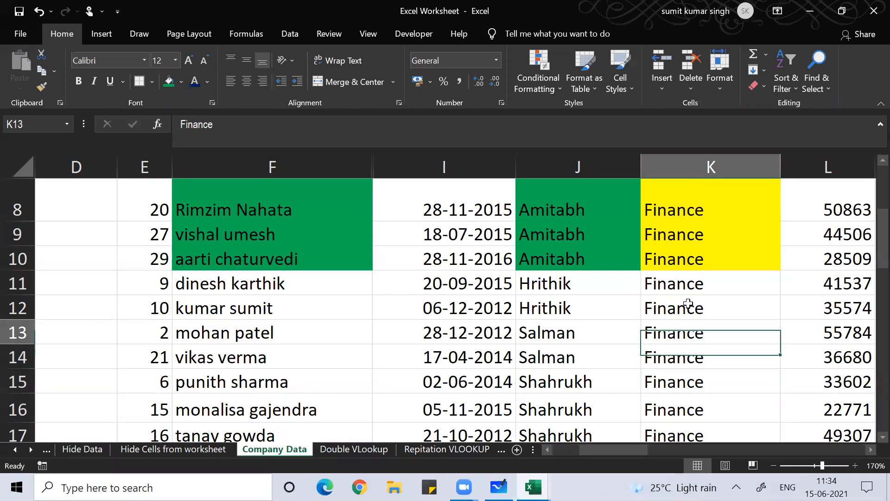
pyautogui.press('Up')
pyautogui.press('Up')
pyautogui.press('Up')
pyautogui.press('Up')
pyautogui.press('Up')
pyautogui.press('Up')
pyautogui.press('Up')
pyautogui.press('Down')
pyautogui.press('Down')
pyautogui.press('Down')
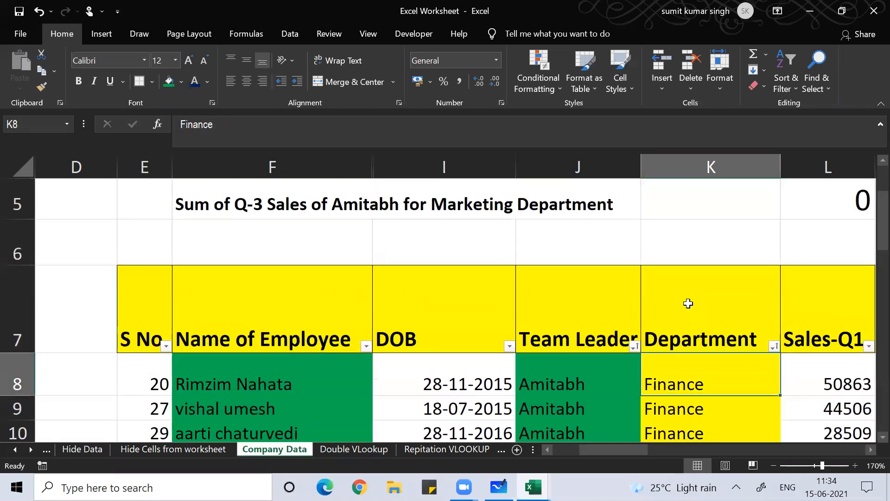
pyautogui.press('Down')
pyautogui.press('Down')
pyautogui.press('Down')
pyautogui.press('Down')
pyautogui.press('Down')
pyautogui.press('Down')
pyautogui.press('Down')
pyautogui.press('Down')
pyautogui.press('Down')
pyautogui.press('Down')
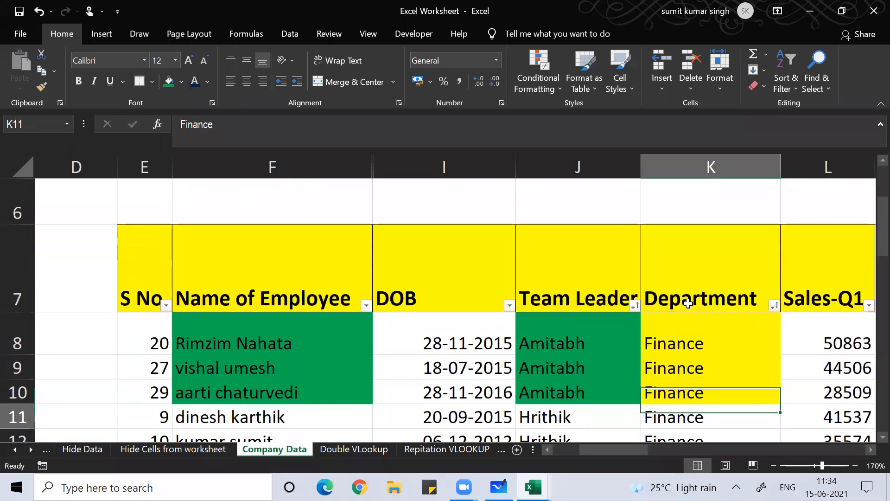
pyautogui.press('Down')
pyautogui.press('Down')
pyautogui.press('Down')
pyautogui.press('Down')
pyautogui.press('Down')
pyautogui.press('Down')
pyautogui.press('Down')
pyautogui.press('Down')
pyautogui.press('Down')
pyautogui.press('Down')
pyautogui.press('Down')
pyautogui.press('Down')
pyautogui.press('Down')
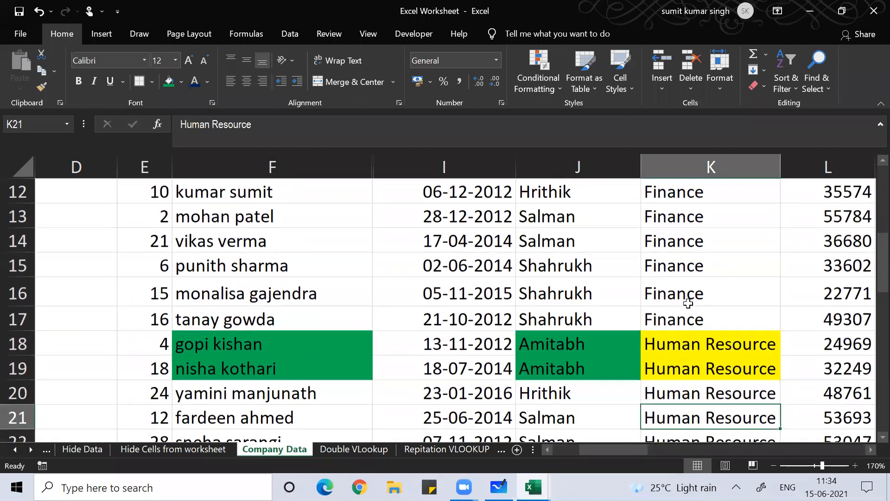
pyautogui.press('Down')
pyautogui.press('Down')
pyautogui.press('Down')
pyautogui.press('Down')
pyautogui.press('Down')
pyautogui.press('Down')
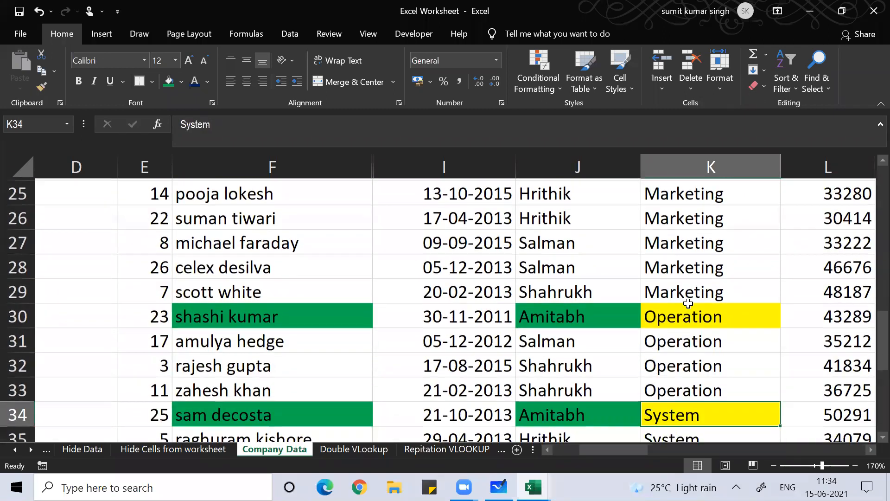
pyautogui.press('Up')
pyautogui.press('Up')
pyautogui.press('Up')
pyautogui.press('Up')
pyautogui.press('Up')
pyautogui.press('Up')
pyautogui.press('Up')
pyautogui.press('Up')
pyautogui.press('Up')
pyautogui.press('Up')
pyautogui.press('Up')
pyautogui.press('Up')
pyautogui.press('Up')
pyautogui.press('Up')
pyautogui.press('Up')
pyautogui.press('Up')
pyautogui.press('Up')
pyautogui.press('Up')
pyautogui.press('Up')
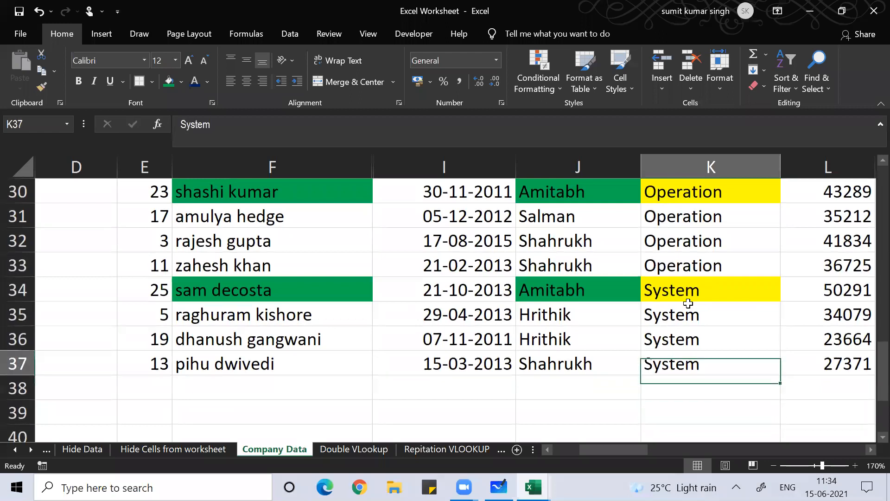
pyautogui.press('Up')
pyautogui.press('Up')
pyautogui.press('Up')
pyautogui.press('Up')
pyautogui.press('Up')
pyautogui.press('Up')
pyautogui.press('Up')
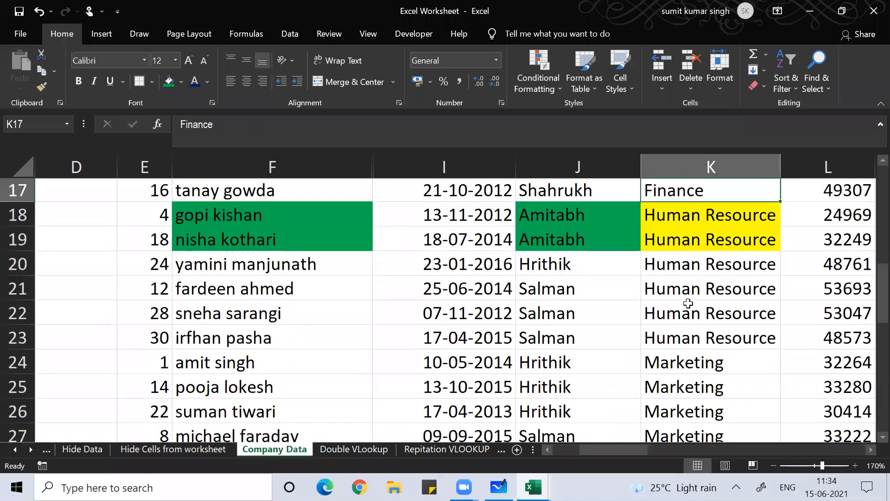
pyautogui.press('Up')
pyautogui.press('Up')
pyautogui.press('Up')
pyautogui.press('Up')
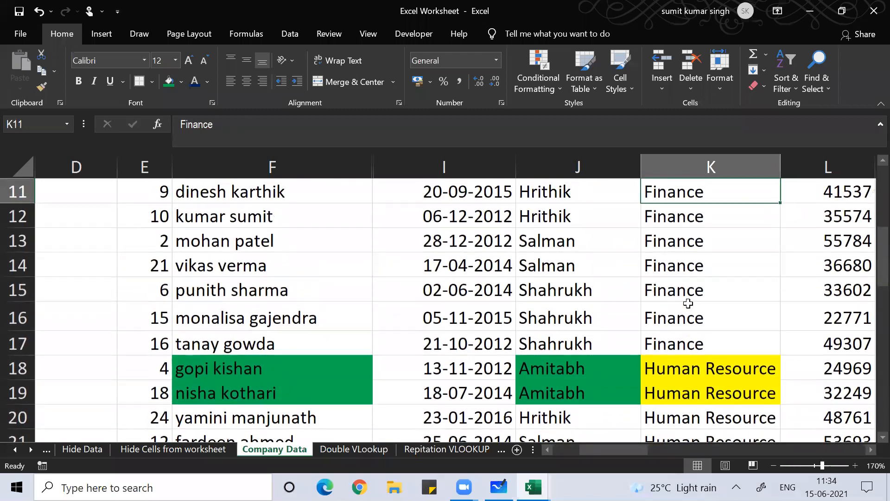
pyautogui.press('Up')
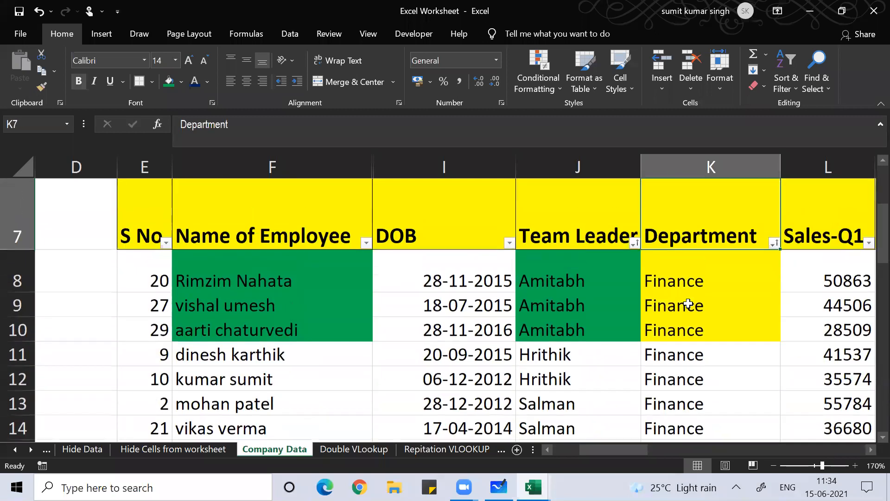
pyautogui.press('Down')
pyautogui.press('Down')
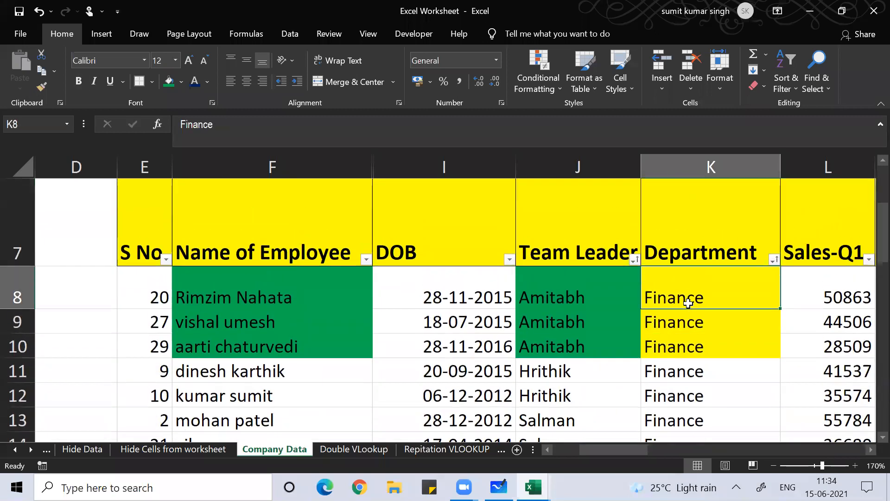
pyautogui.press('Left')
pyautogui.press('Up')
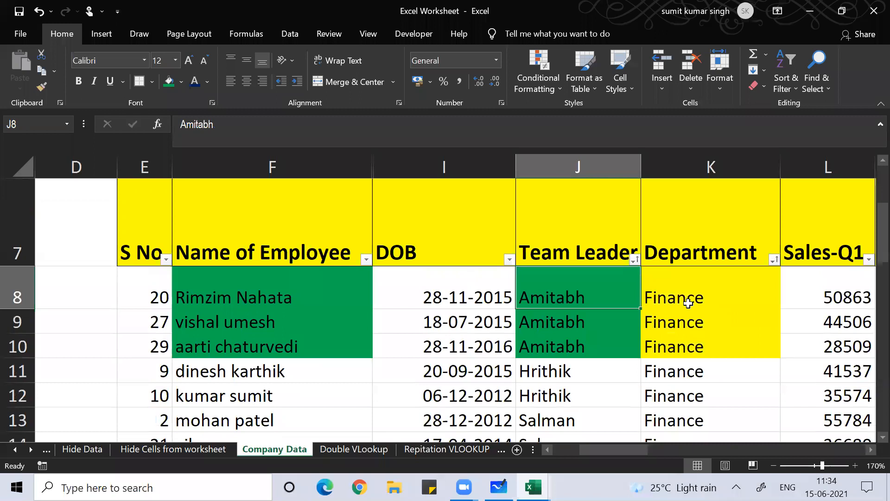
pyautogui.press('Down')
pyautogui.press('Down')
pyautogui.press('Down')
pyautogui.press('Down')
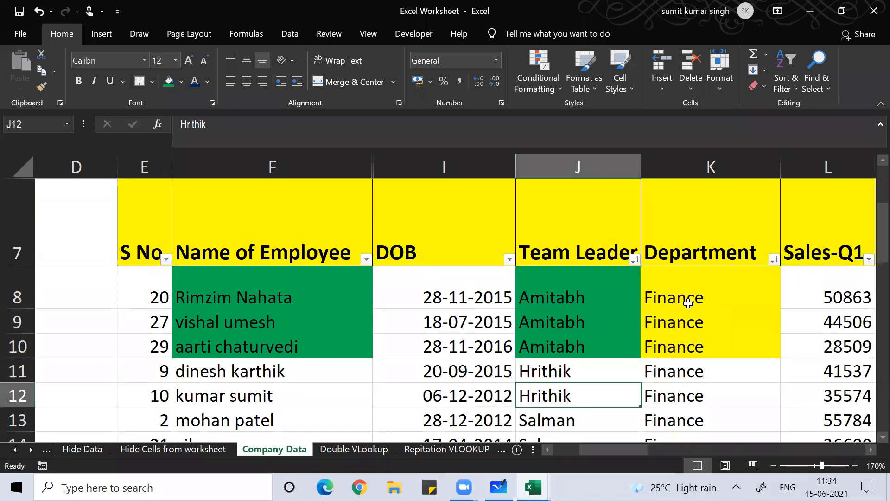
pyautogui.press('Down')
pyautogui.press('Down')
pyautogui.press('Down')
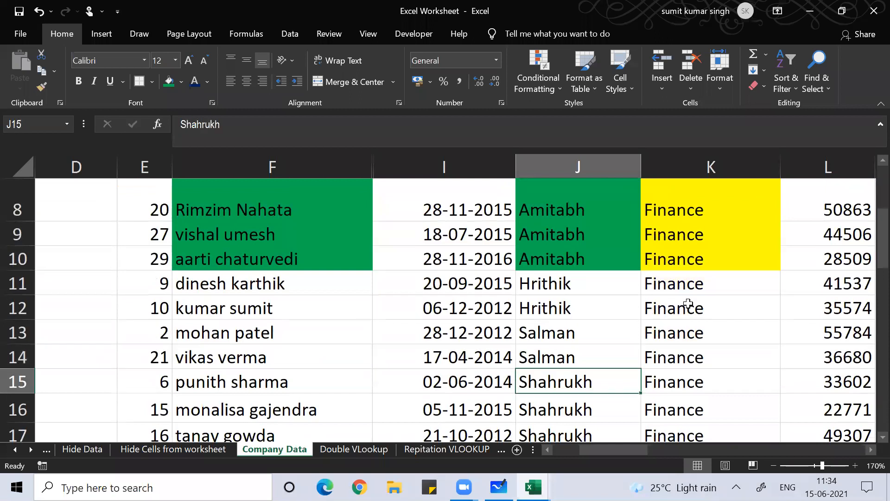
pyautogui.press('Down')
pyautogui.press('Down')
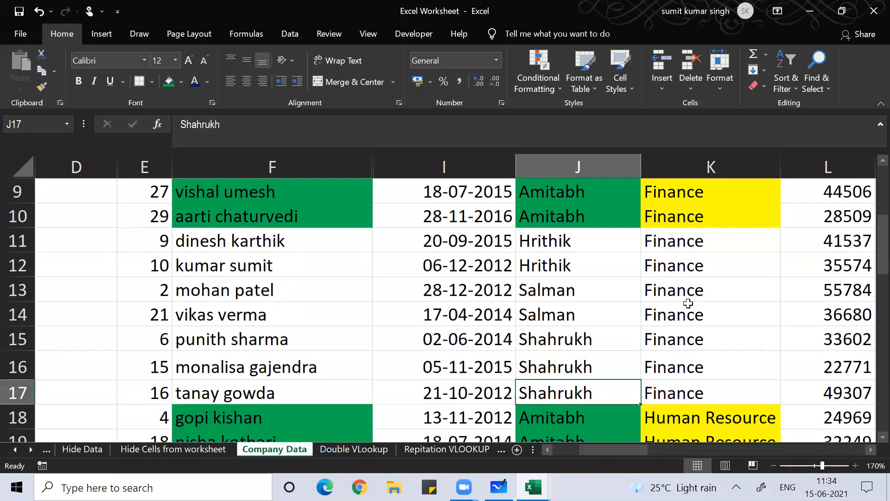
pyautogui.hotkey('shift', 'Up')
pyautogui.hotkey('shift', 'Up')
pyautogui.hotkey('shift', 'Up')
pyautogui.hotkey('shift', 'Up')
pyautogui.hotkey('shift', 'Up')
pyautogui.hotkey('shift', 'Up')
pyautogui.hotkey('shift', 'Up')
pyautogui.hotkey('shift', 'Up')
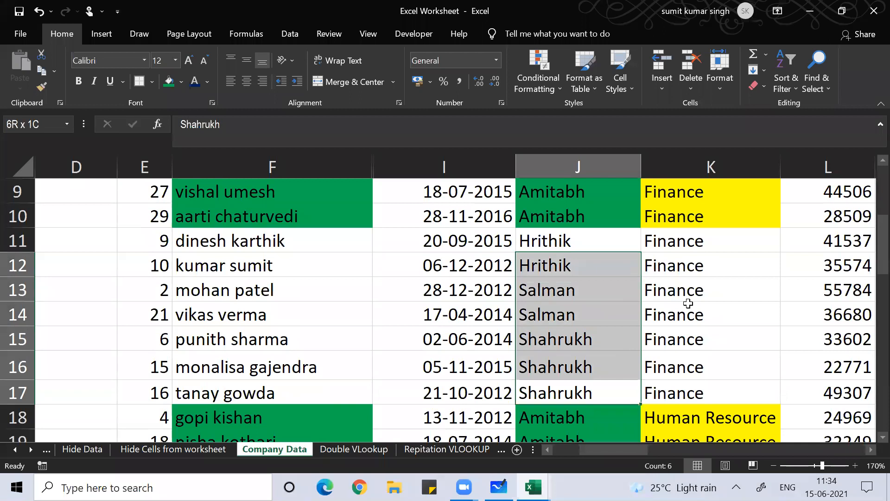
# Fill the Finance rows' Team Leader cells J8:J17 orange
pyautogui.hotkey('shift', 'Up')
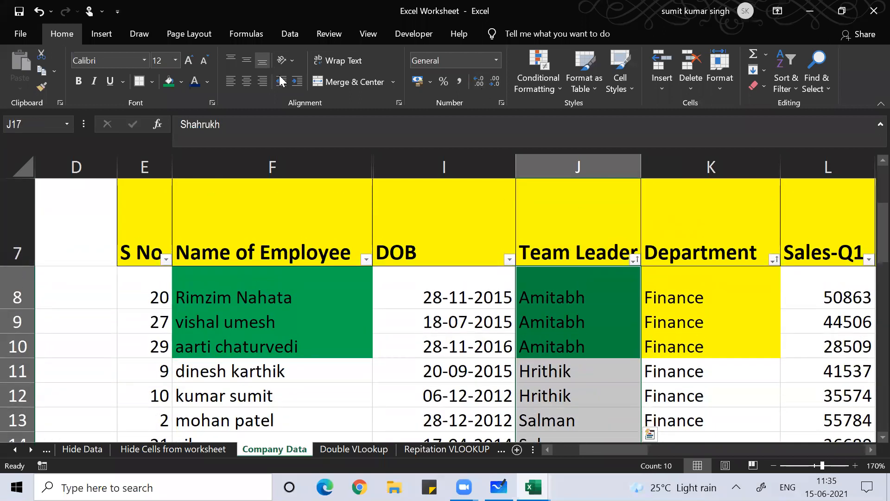
pyautogui.click(182, 82)
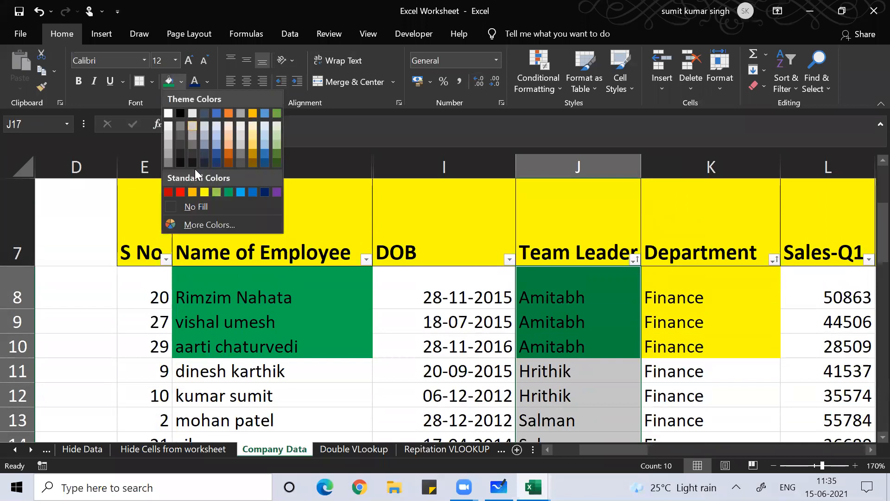
pyautogui.click(193, 193)
pyautogui.scroll(-2, 536, 254)
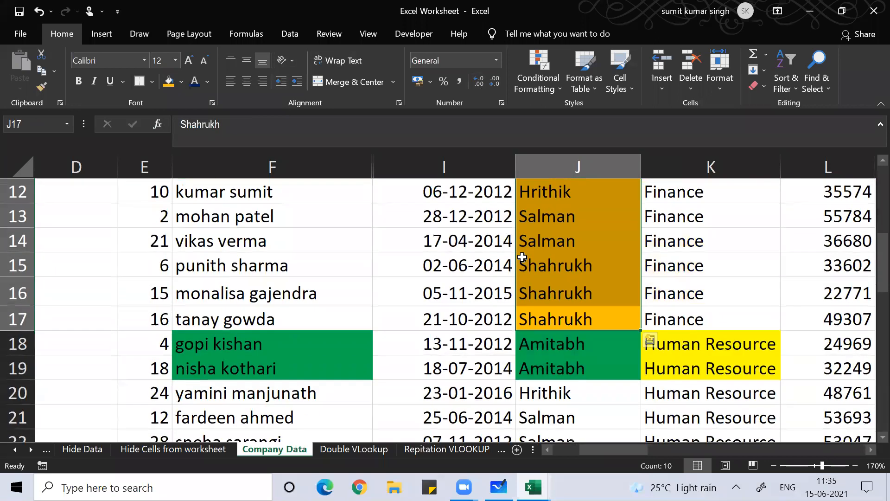
pyautogui.click(536, 258)
pyautogui.scroll(2, 582, 292)
pyautogui.scroll(-1, 583, 292)
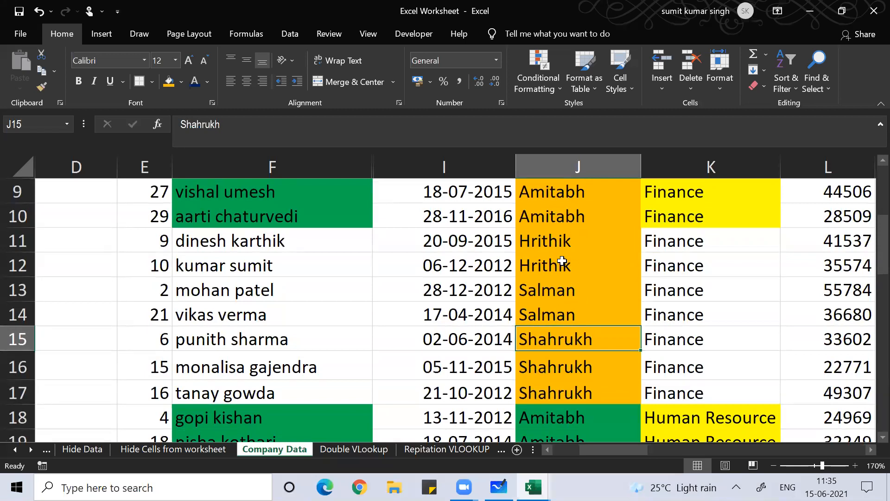
# Switch to Microsoft Whiteboard showing the 'Data Analytics training using MS EXCEL, Day-05' title
pyautogui.click(525, 80)
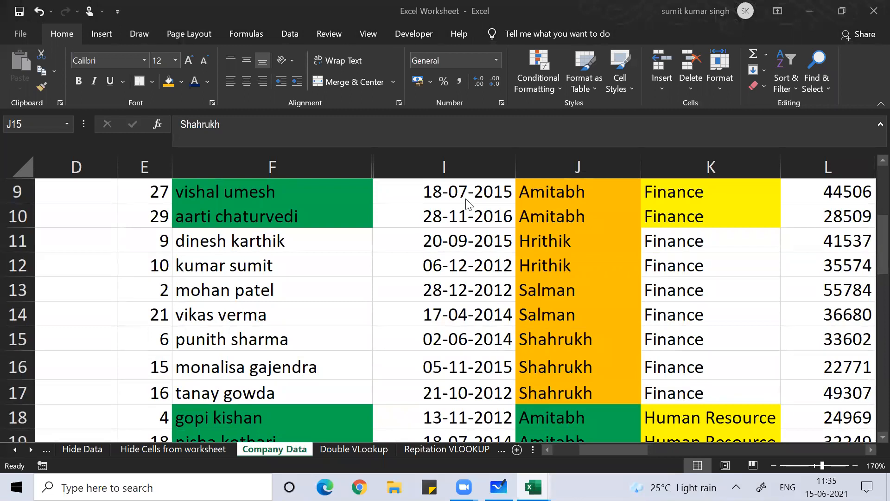
pyautogui.click(568, 244)
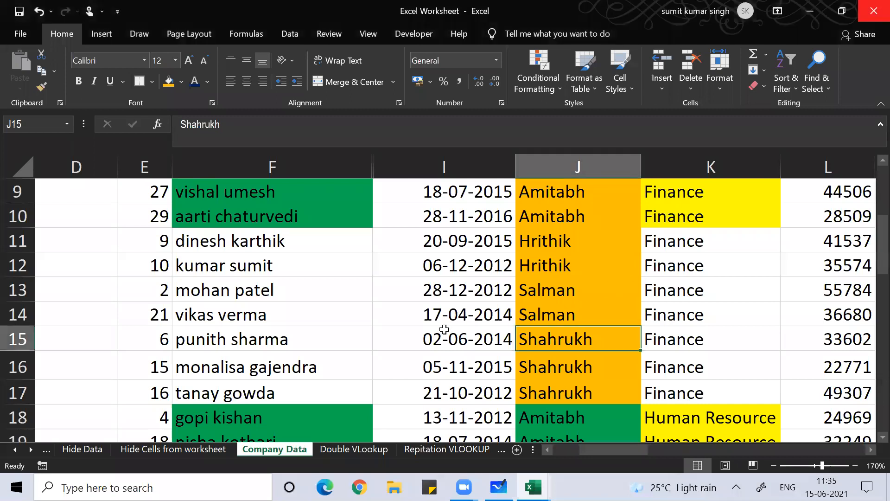
pyautogui.scroll(3, 444, 330)
pyautogui.scroll(-2, 444, 327)
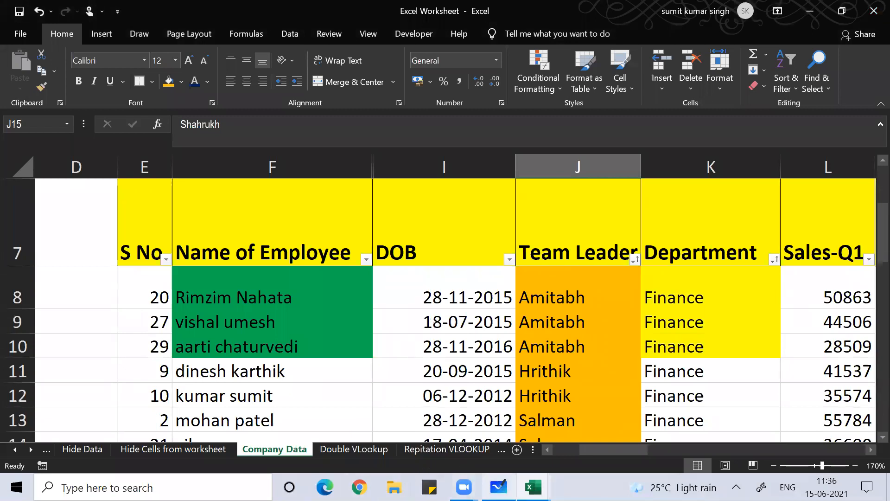
pyautogui.click(498, 486)
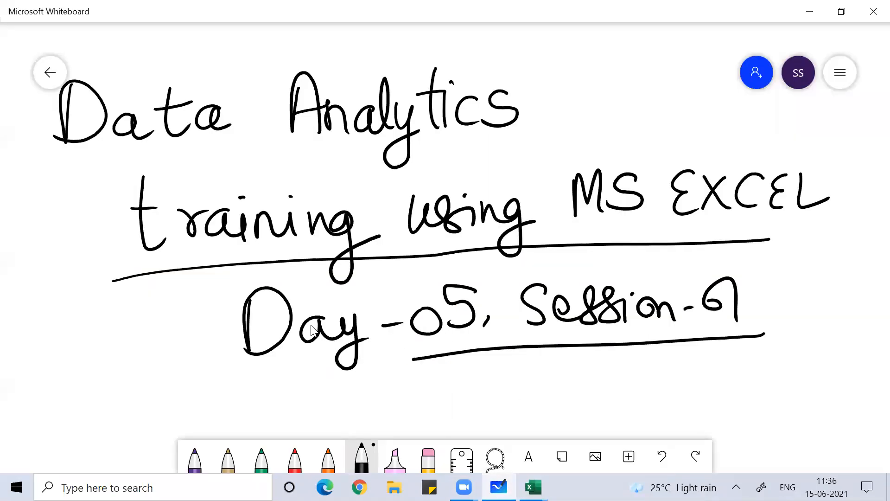
# Handwrite 'thank you' below the session title and circle it
pyautogui.scroll(-5, 311, 330)
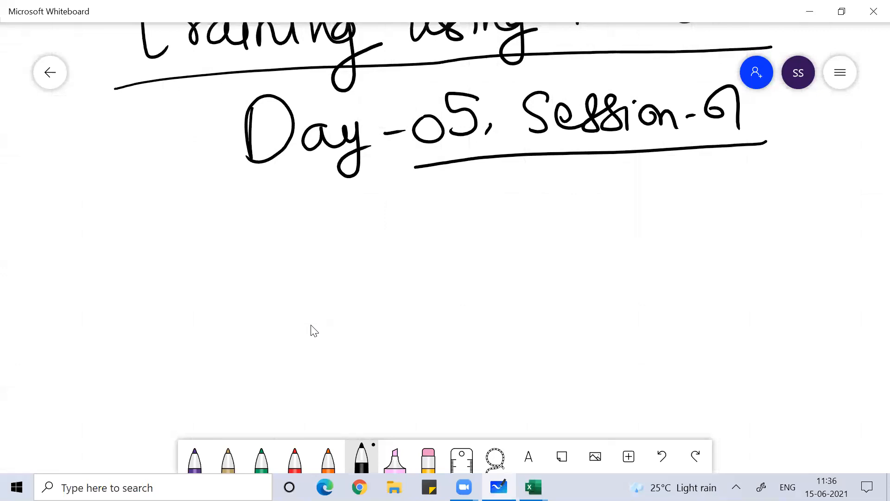
pyautogui.moveTo(363, 253); pyautogui.dragTo(366, 316)
pyautogui.moveTo(333, 299)
pyautogui.mouseDown()
pyautogui.moveTo(386, 255)
pyautogui.moveTo(417, 290)
pyautogui.moveTo(474, 302)
pyautogui.mouseUp()
pyautogui.moveTo(493, 251); pyautogui.dragTo(492, 269)
pyautogui.moveTo(555, 270)
pyautogui.mouseDown()
pyautogui.moveTo(561, 334)
pyautogui.moveTo(607, 270)
pyautogui.moveTo(644, 280)
pyautogui.mouseUp()
pyautogui.moveTo(351, 236)
pyautogui.mouseDown()
pyautogui.moveTo(696, 314)
pyautogui.moveTo(393, 220)
pyautogui.moveTo(401, 220)
pyautogui.mouseUp()
# Write 'Come by 12:05' beneath the circled message, double-underlining the 05
pyautogui.moveTo(591, 376)
pyautogui.mouseDown()
pyautogui.moveTo(607, 392)
pyautogui.moveTo(647, 400)
pyautogui.moveTo(696, 380)
pyautogui.moveTo(803, 391)
pyautogui.moveTo(851, 380)
pyautogui.moveTo(859, 359)
pyautogui.mouseUp()
pyautogui.moveTo(810, 404); pyautogui.dragTo(844, 399)
pyautogui.moveTo(812, 408); pyautogui.dragTo(845, 405)
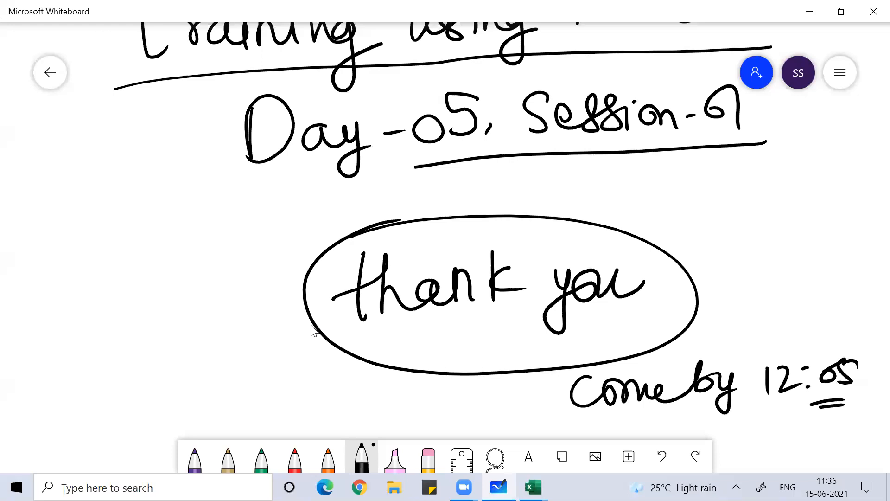